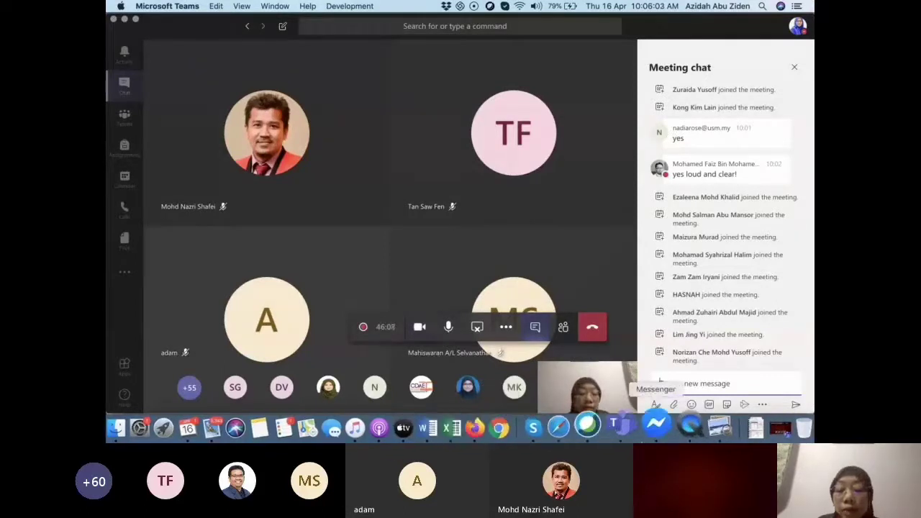
Bring the blended learning guideline PDF in Preview to the front over the Teams meeting.
{"action": "left_click", "coordinate": [701, 430]}
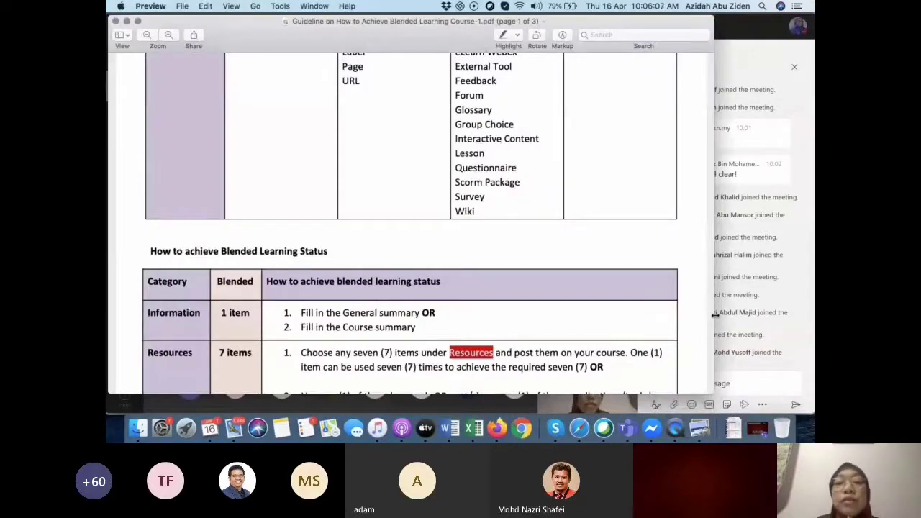
Widen the PDF and show the Moodle Items table: 1 Information, 7 Resources, 3 Activities, 2 Assessment.
{"action": "left_click_drag", "start_coordinate": [714, 314], "coordinate": [813, 314]}
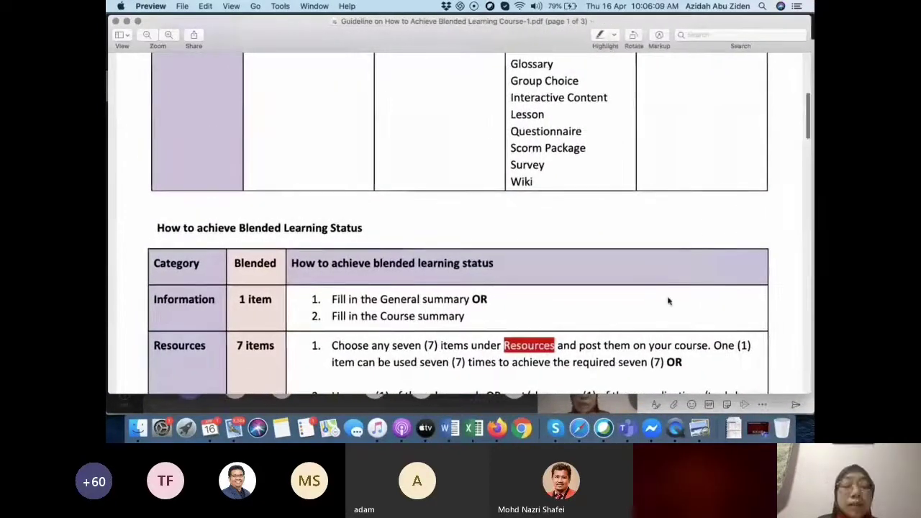
{"action": "scroll", "coordinate": [668, 301], "scroll_direction": "up", "scroll_amount": 5}
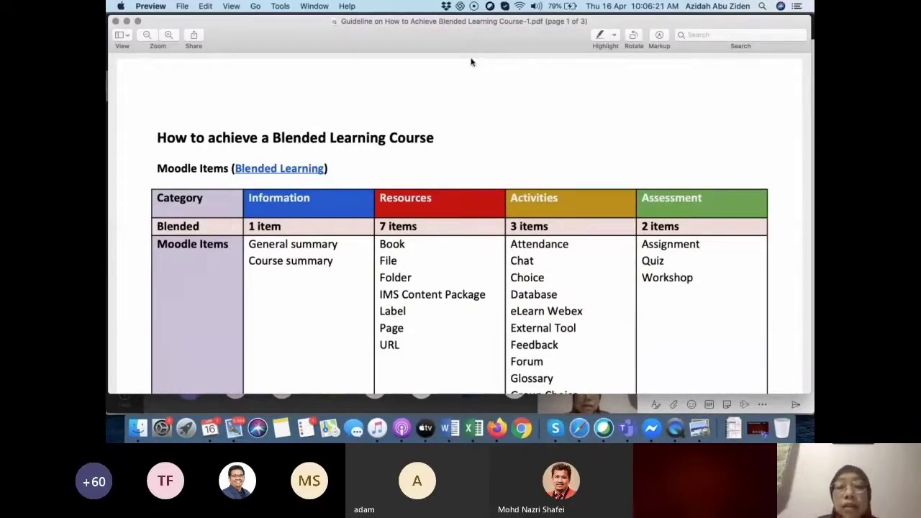
{"action": "scroll", "coordinate": [519, 151], "scroll_direction": "down", "scroll_amount": 3}
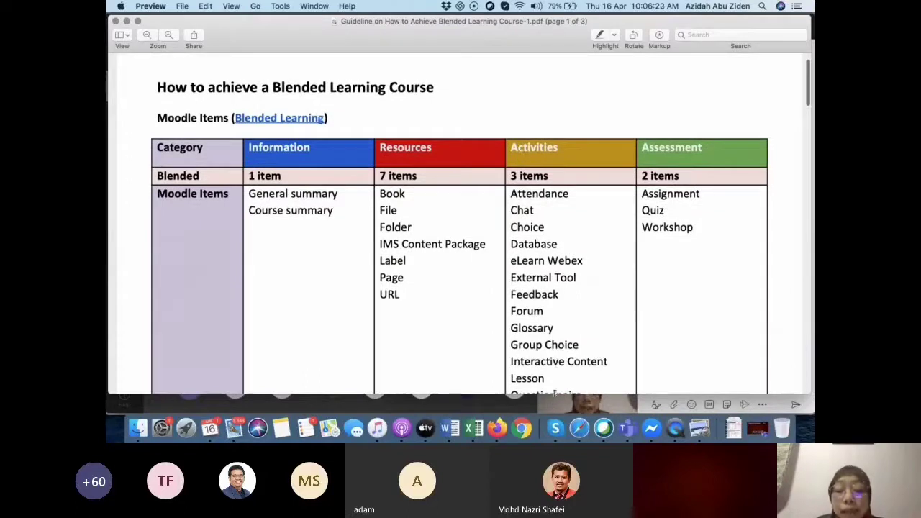
{"action": "scroll", "coordinate": [554, 393], "scroll_direction": "down", "scroll_amount": 2}
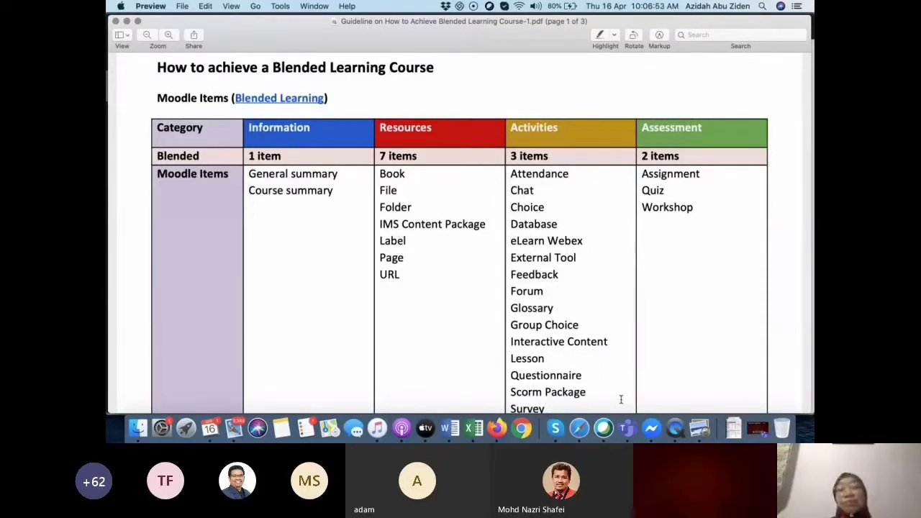
{"action": "scroll", "coordinate": [701, 302], "scroll_direction": "down", "scroll_amount": 1}
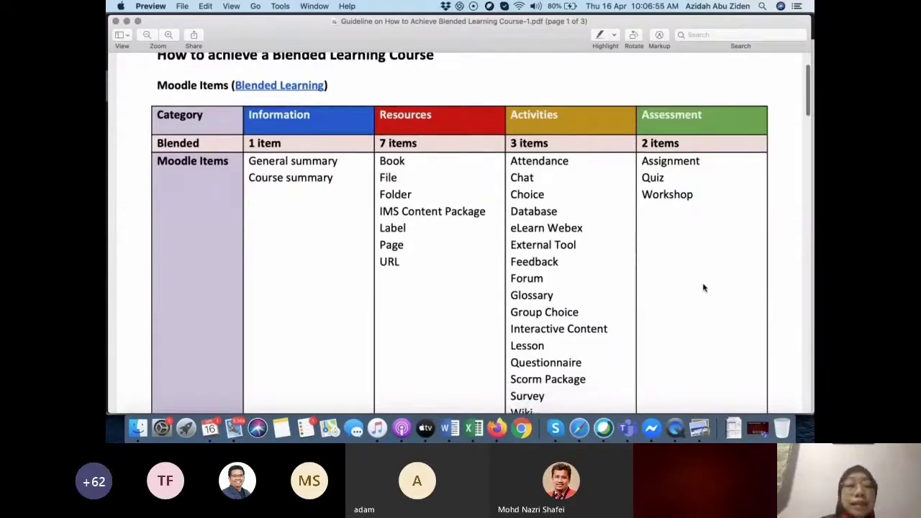
{"action": "scroll", "coordinate": [703, 292], "scroll_direction": "up", "scroll_amount": 2}
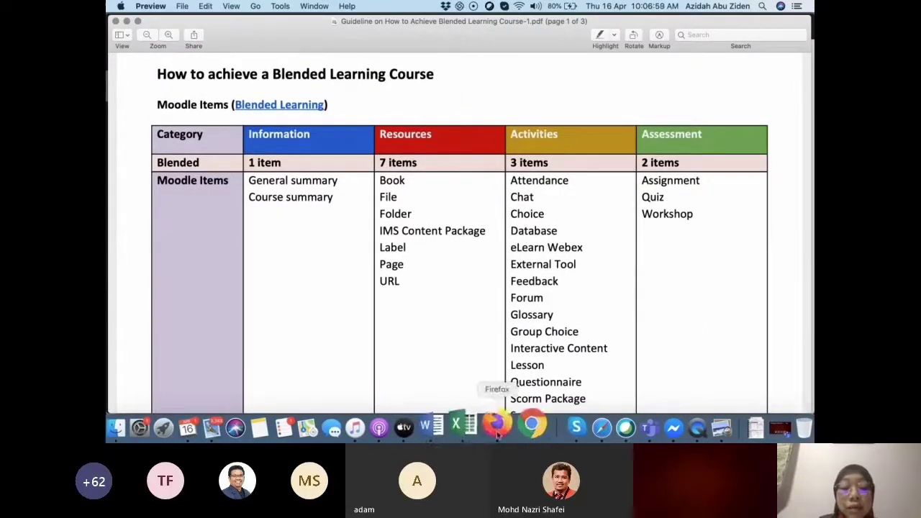
Switch to Firefox's eLearn@USM Academic Session 2019/2020 tab.
{"action": "left_click", "coordinate": [496, 431]}
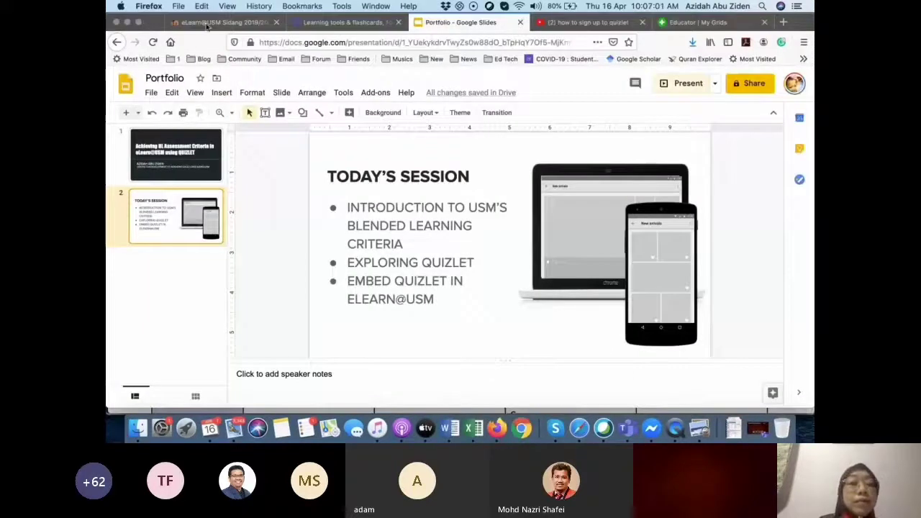
{"action": "left_click", "coordinate": [223, 21]}
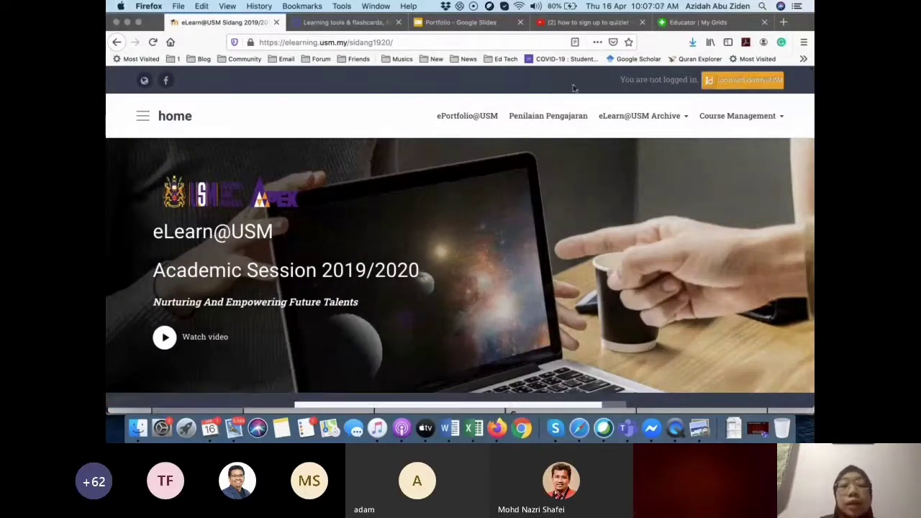
Log in to eLearn@USM with identity@USM and view the Semester I and II course list.
{"action": "left_click", "coordinate": [734, 86]}
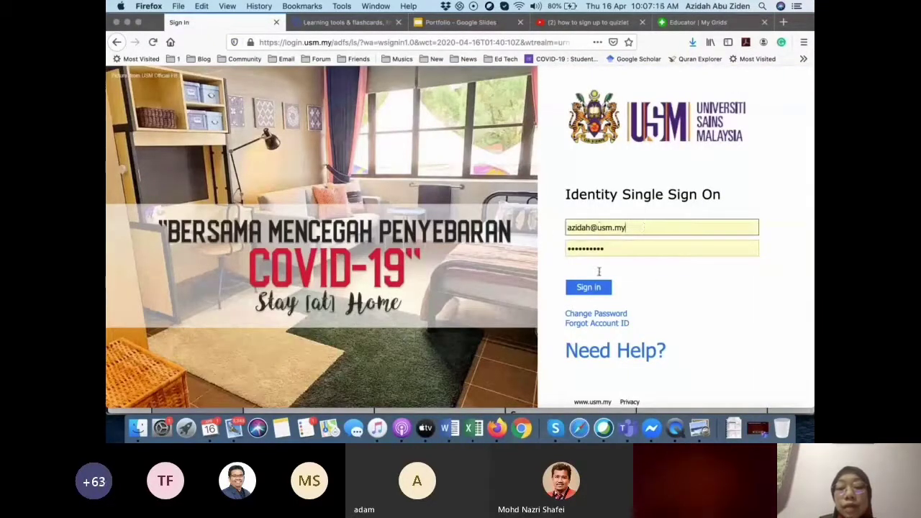
{"action": "left_click", "coordinate": [590, 289]}
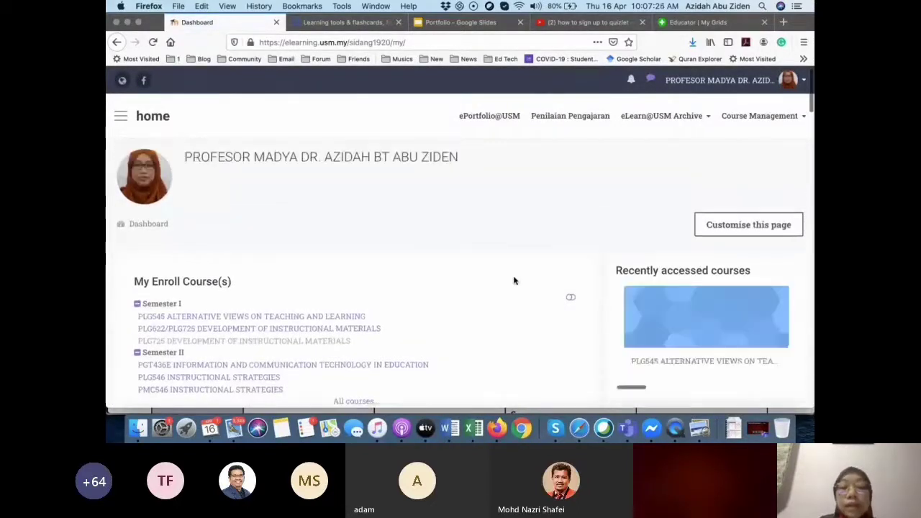
{"action": "scroll", "coordinate": [542, 261], "scroll_direction": "down", "scroll_amount": 1}
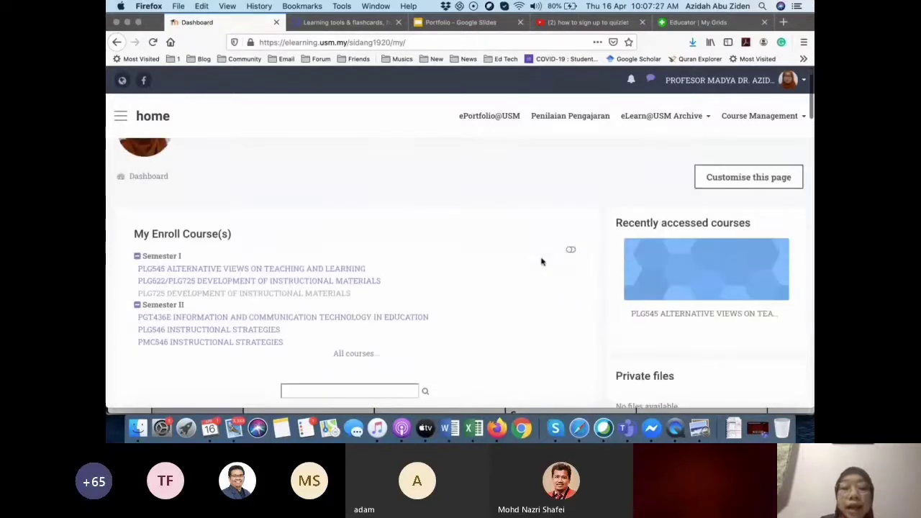
{"action": "scroll", "coordinate": [522, 260], "scroll_direction": "up", "scroll_amount": 1}
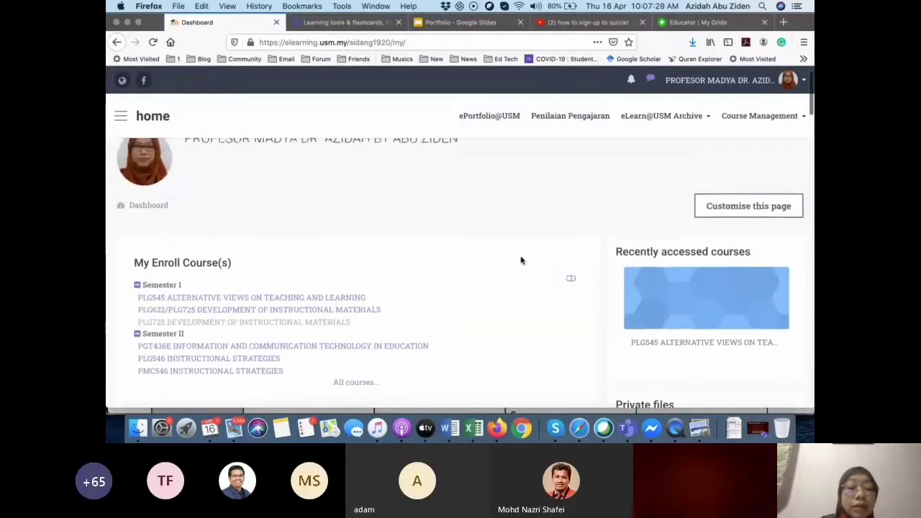
Open the PMC546 INSTRUCTIONAL STRATEGIES course page and scroll through its contents.
{"action": "left_click", "coordinate": [254, 373]}
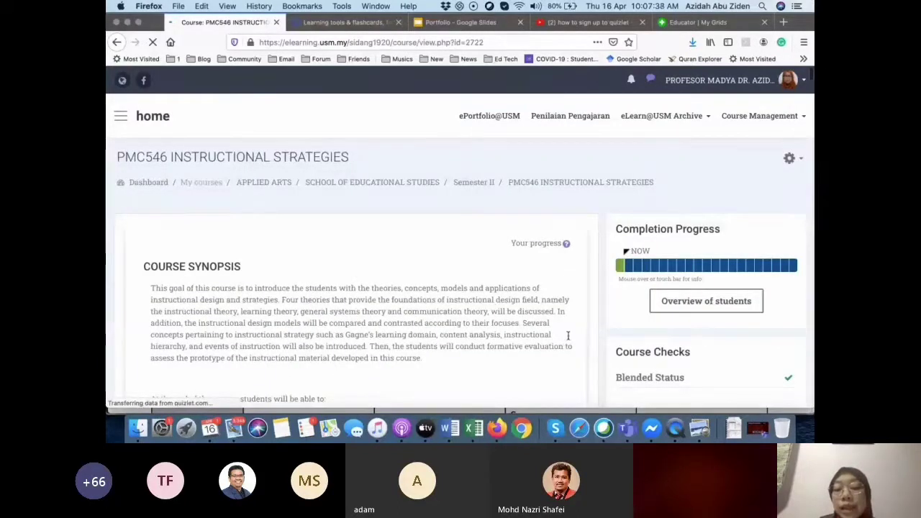
{"action": "scroll", "coordinate": [643, 349], "scroll_direction": "down", "scroll_amount": 3}
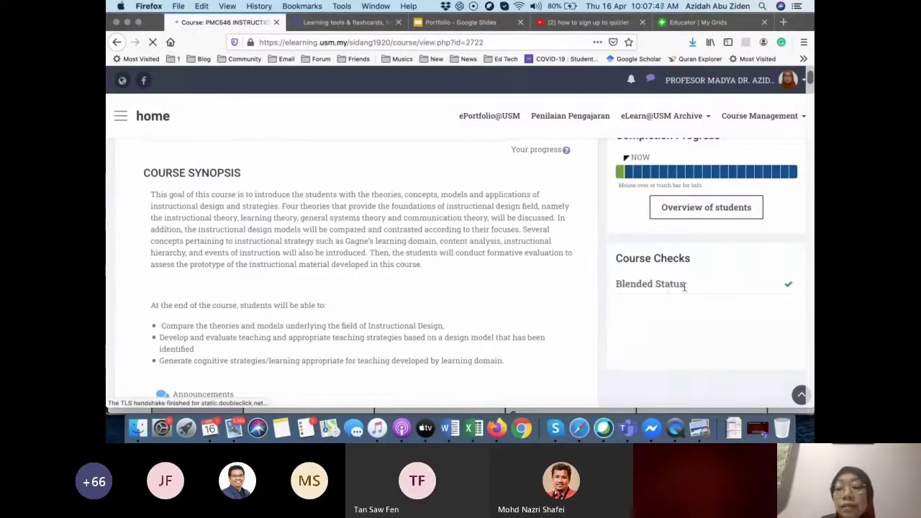
{"action": "scroll", "coordinate": [657, 294], "scroll_direction": "down", "scroll_amount": 1}
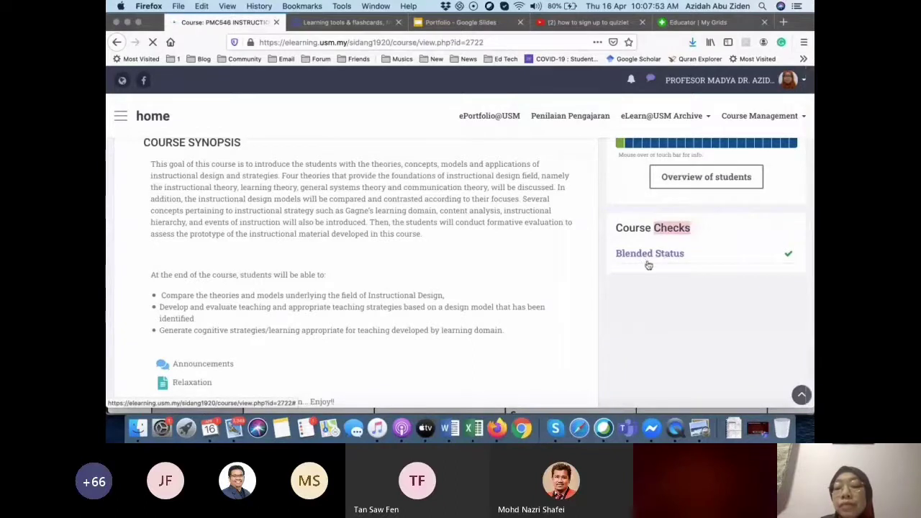
{"action": "scroll", "coordinate": [683, 258], "scroll_direction": "down", "scroll_amount": 1}
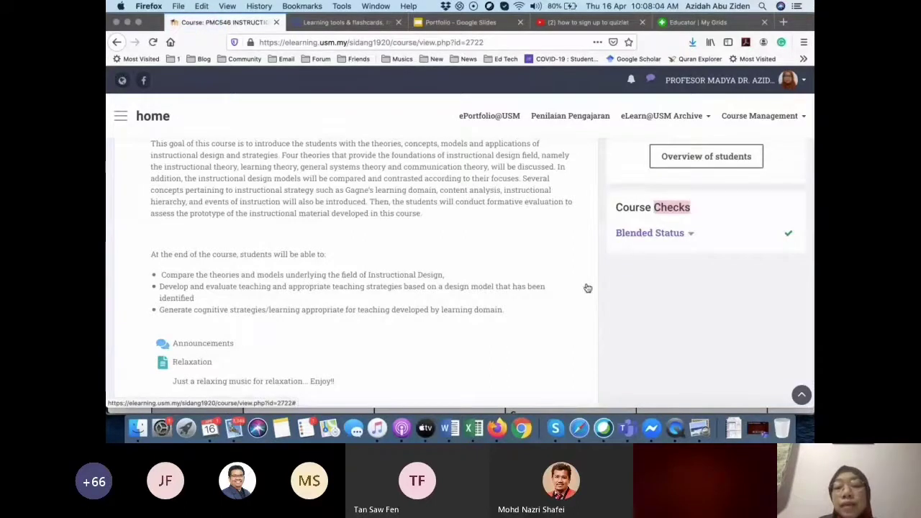
{"action": "scroll", "coordinate": [692, 263], "scroll_direction": "up", "scroll_amount": 1}
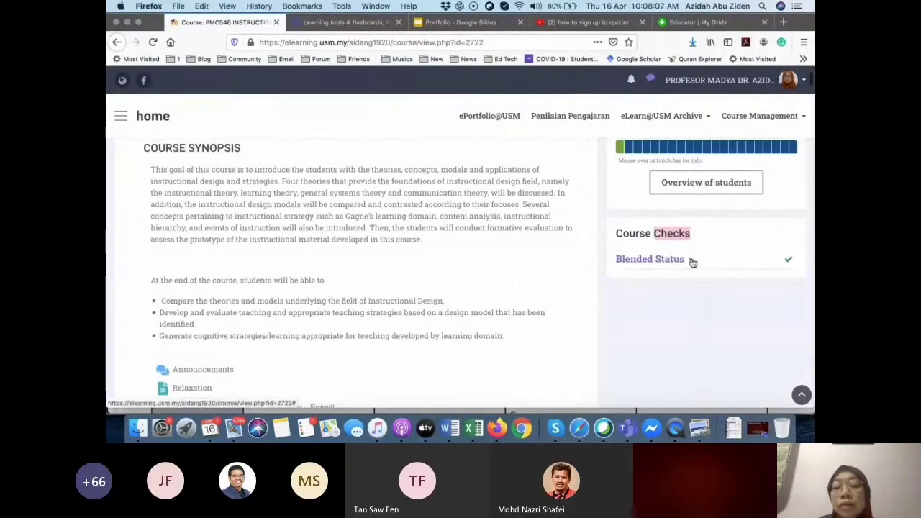
Expand Blended Status to show the Information, Resources, Activities and Assessment KPIs all met.
{"action": "left_click", "coordinate": [689, 260]}
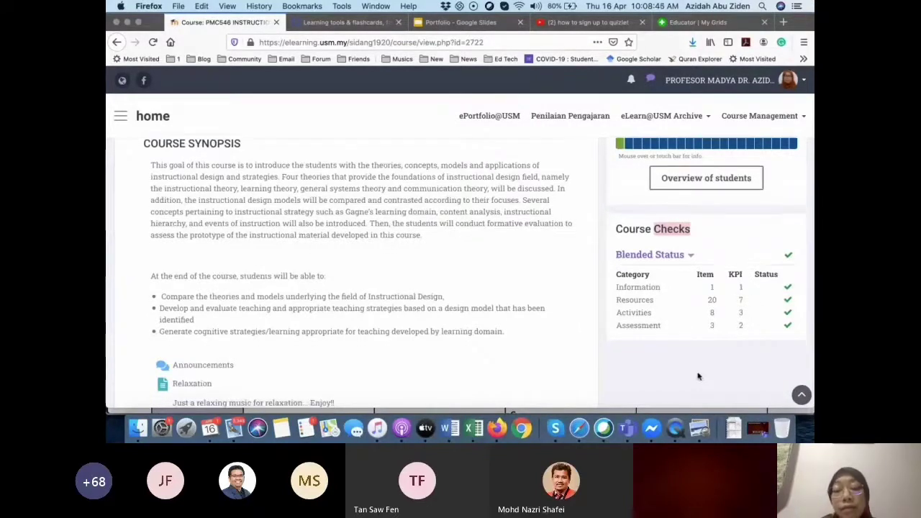
{"action": "scroll", "coordinate": [697, 376], "scroll_direction": "down", "scroll_amount": 4}
{"action": "scroll", "coordinate": [697, 375], "scroll_direction": "up", "scroll_amount": 8}
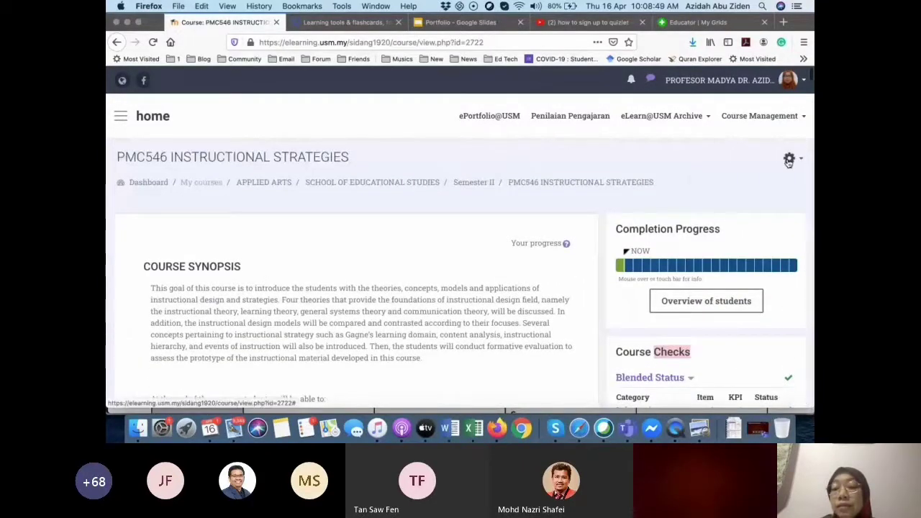
Turn editing on for the PMC546 course from the gear menu.
{"action": "left_click", "coordinate": [788, 160]}
{"action": "left_click", "coordinate": [763, 198]}
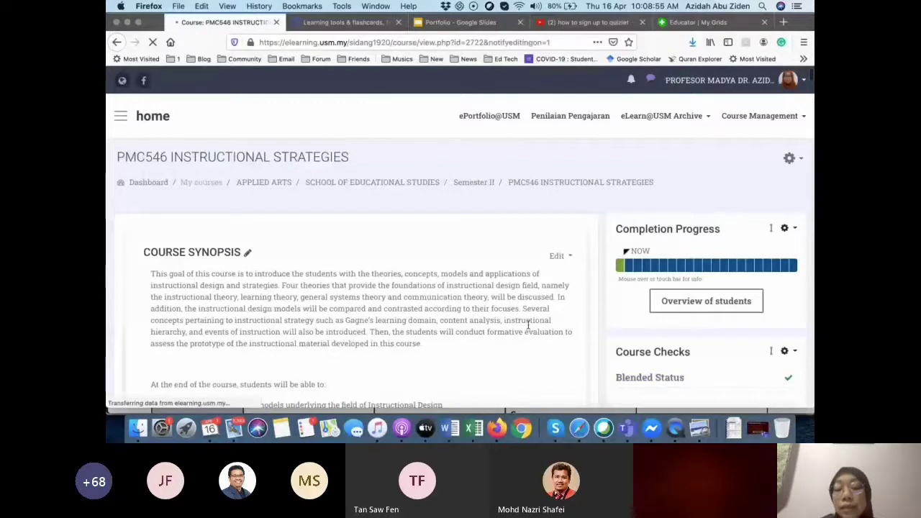
{"action": "scroll", "coordinate": [575, 345], "scroll_direction": "down", "scroll_amount": 5}
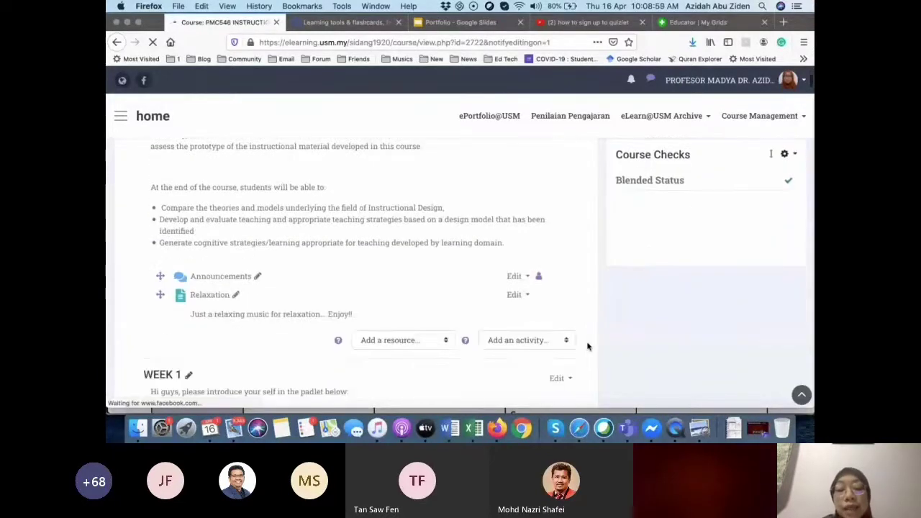
Browse the 'Add a resource' list, then show the 'Add an activity' list.
{"action": "left_click", "coordinate": [445, 344]}
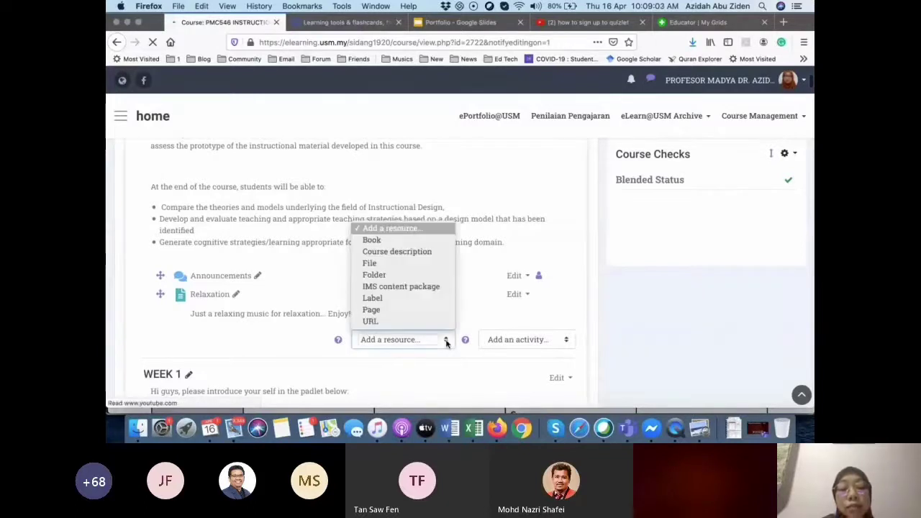
{"action": "left_click", "coordinate": [452, 353]}
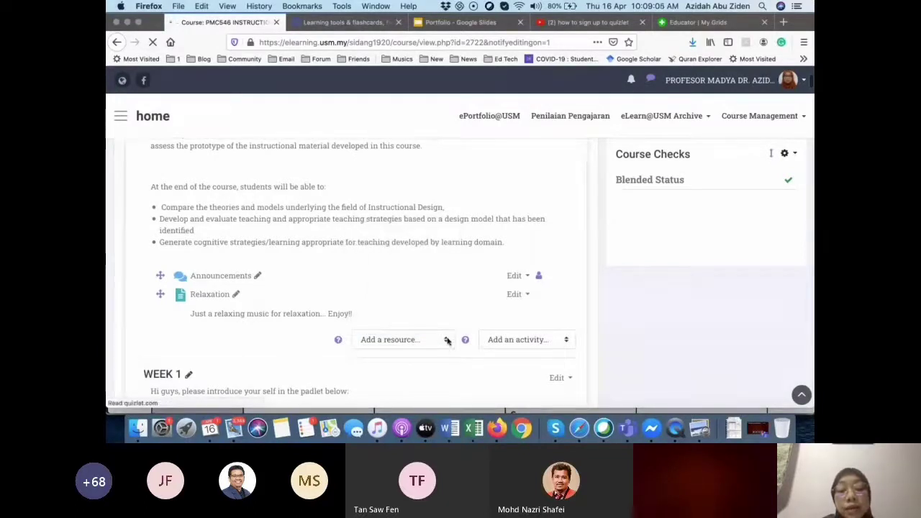
{"action": "left_click", "coordinate": [448, 341]}
{"action": "left_click", "coordinate": [447, 340]}
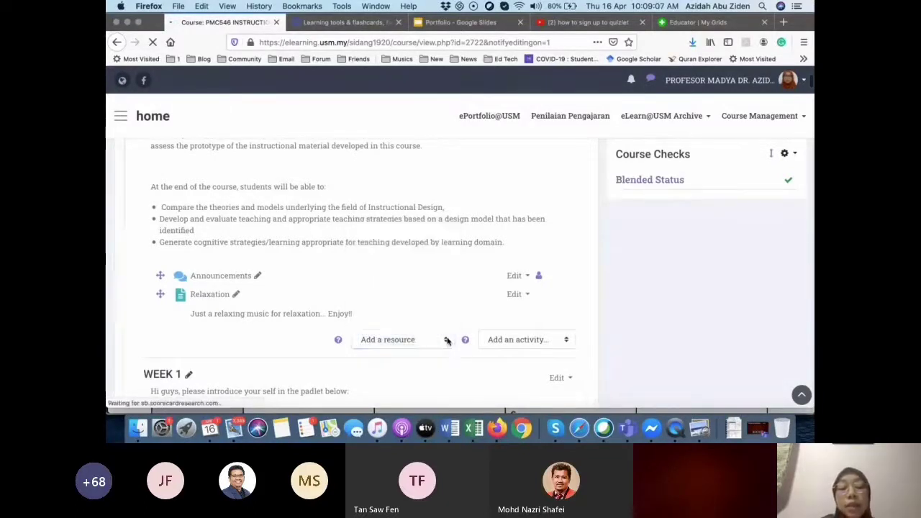
{"action": "left_click", "coordinate": [446, 342]}
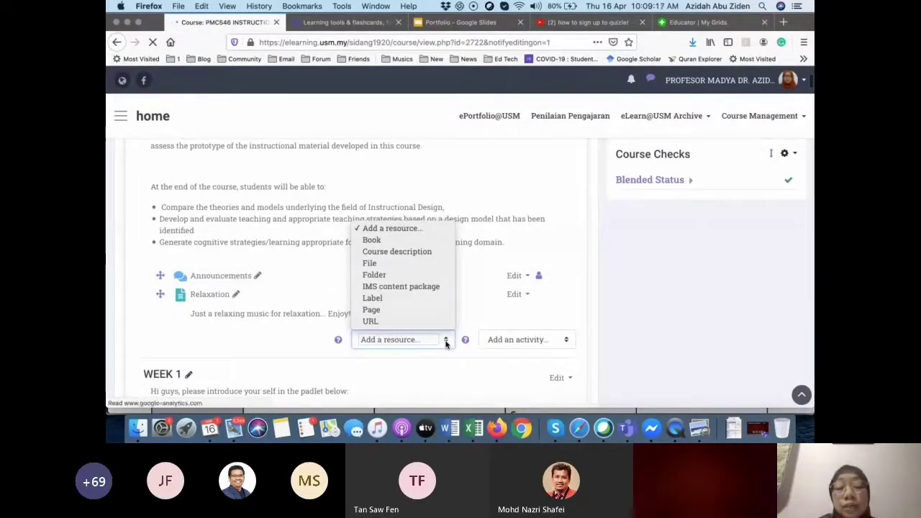
{"action": "left_click", "coordinate": [566, 345]}
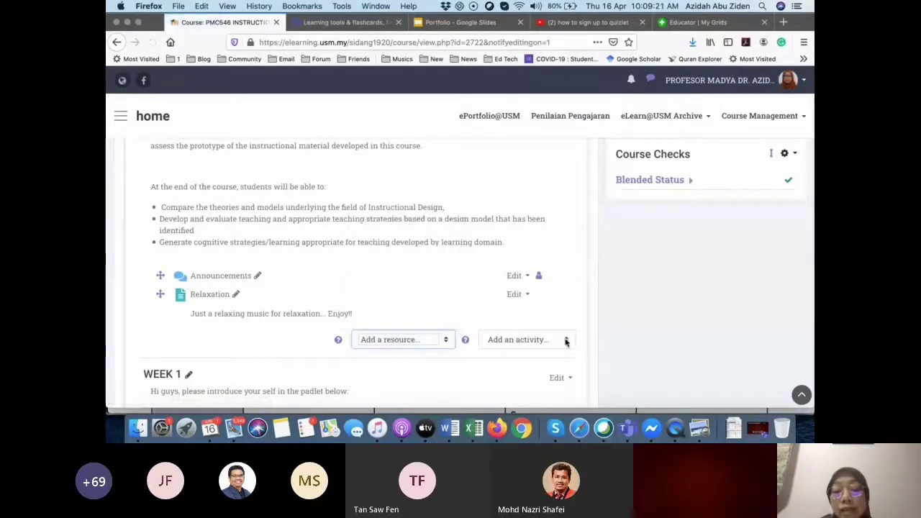
{"action": "left_click", "coordinate": [566, 341]}
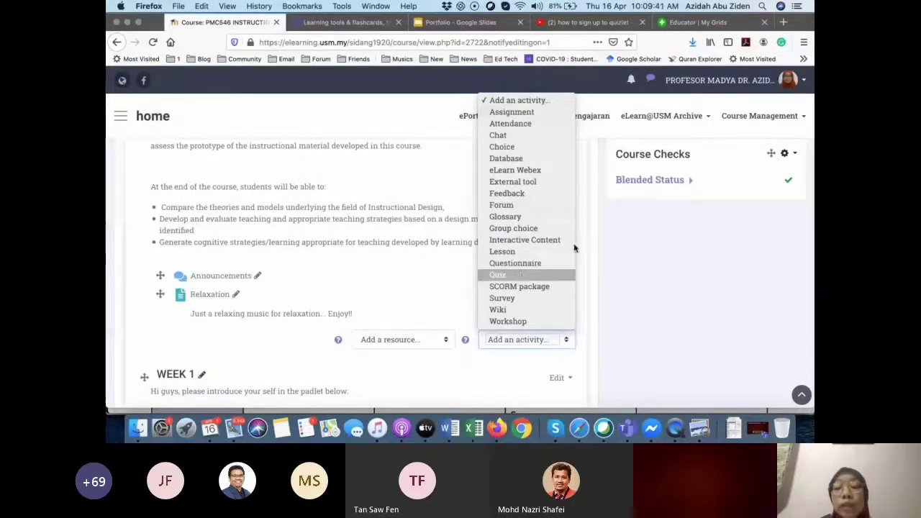
Expand Blended Status showing Resources 20 of 7, Activities 8 of 3, Assessment 3 of 2.
{"action": "left_click", "coordinate": [692, 183]}
{"action": "left_click", "coordinate": [693, 183]}
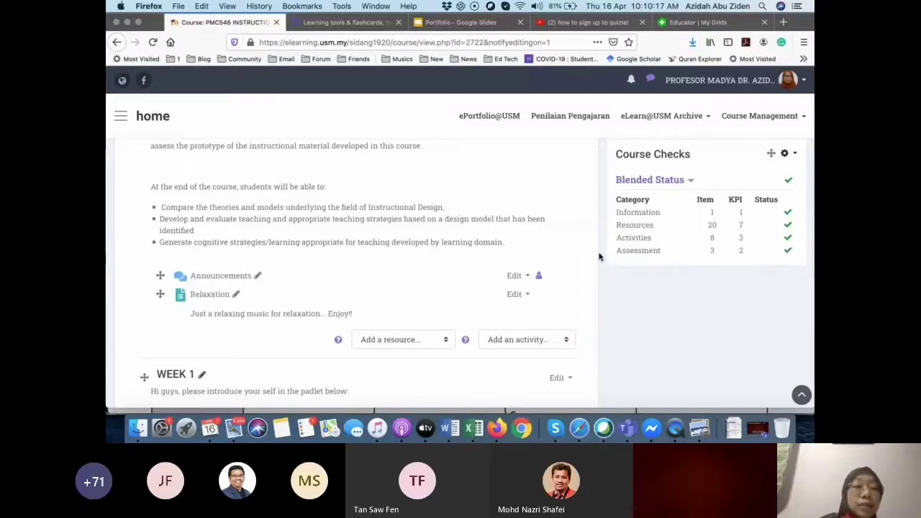
{"action": "scroll", "coordinate": [581, 249], "scroll_direction": "up", "scroll_amount": 2}
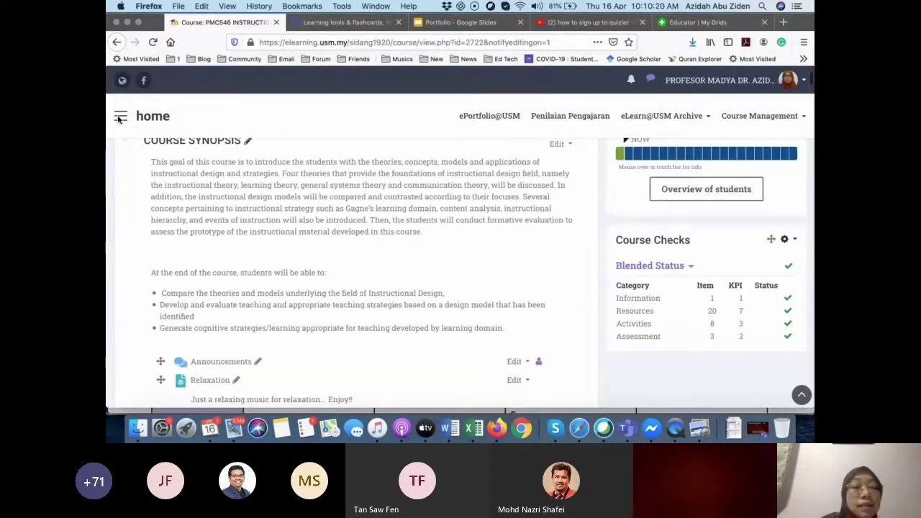
Open the PLG546 course from the navigation drawer's My courses list.
{"action": "left_click", "coordinate": [119, 118]}
{"action": "scroll", "coordinate": [235, 261], "scroll_direction": "down", "scroll_amount": 10}
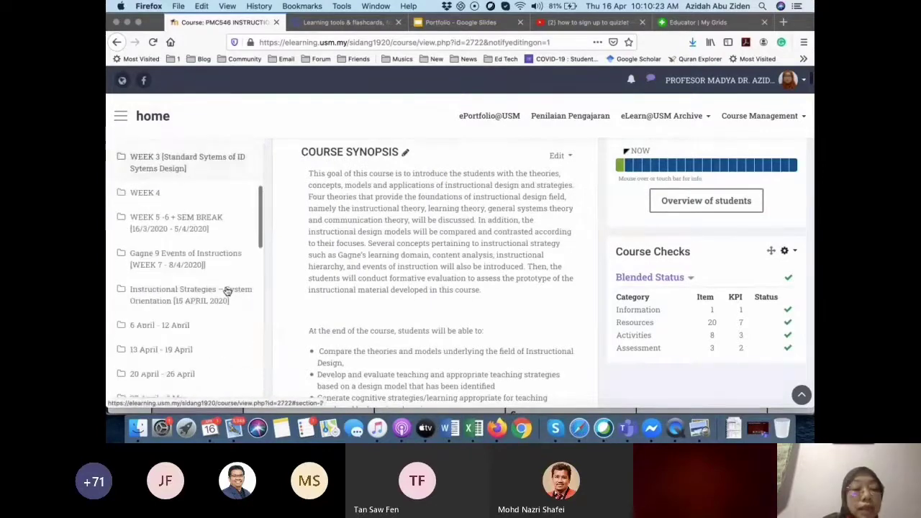
{"action": "scroll", "coordinate": [226, 291], "scroll_direction": "down", "scroll_amount": 6}
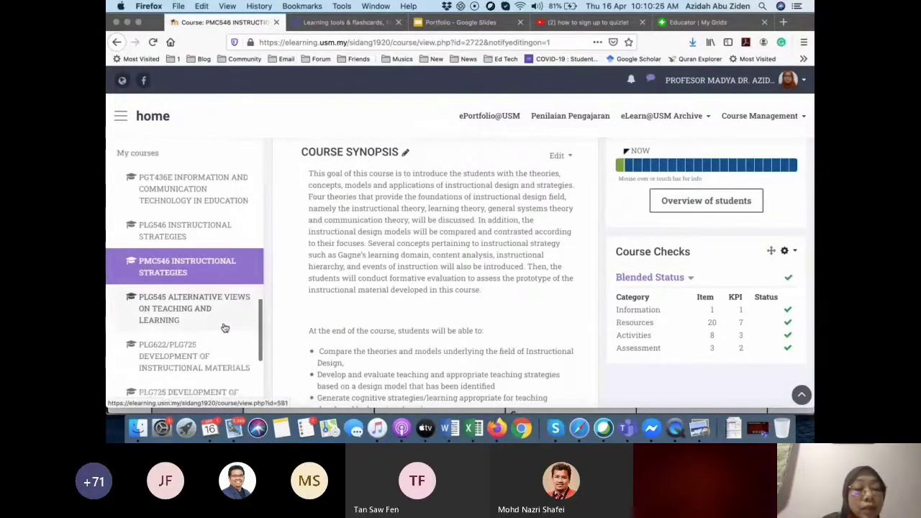
{"action": "scroll", "coordinate": [224, 328], "scroll_direction": "down", "scroll_amount": 2}
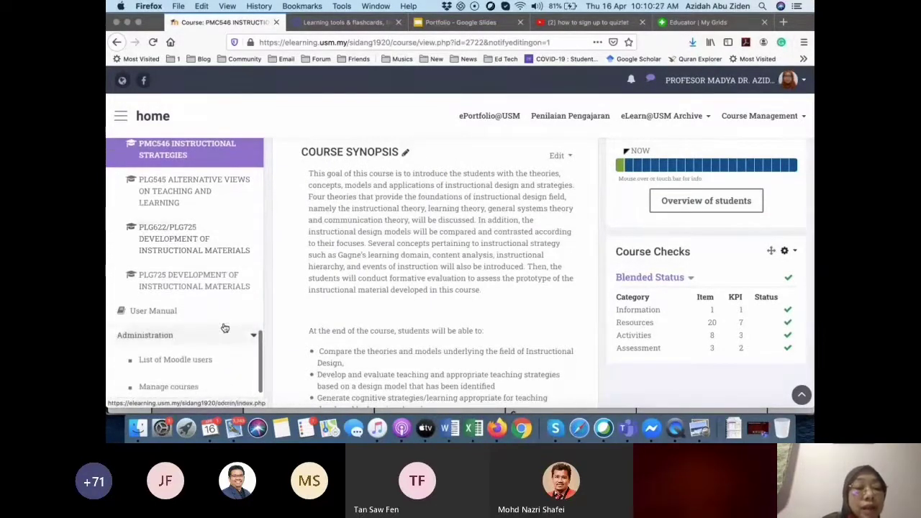
{"action": "scroll", "coordinate": [225, 328], "scroll_direction": "up", "scroll_amount": 5}
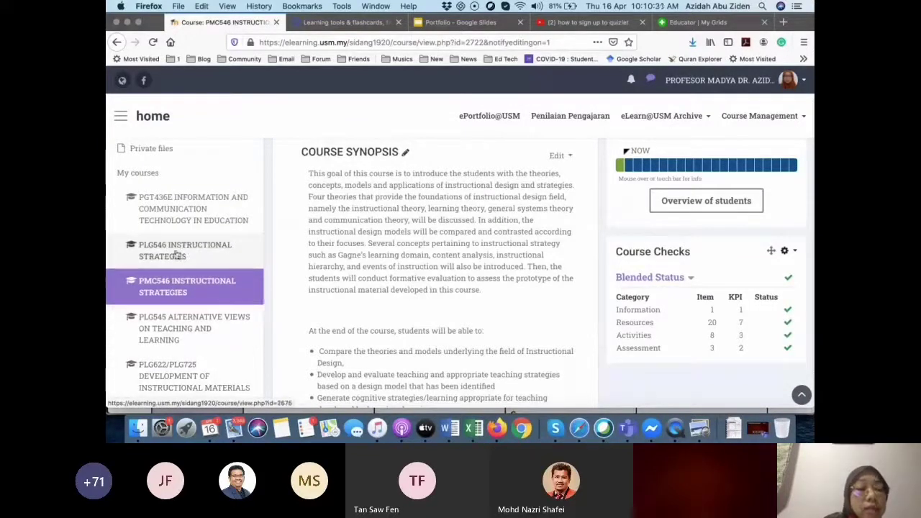
{"action": "left_click", "coordinate": [173, 250]}
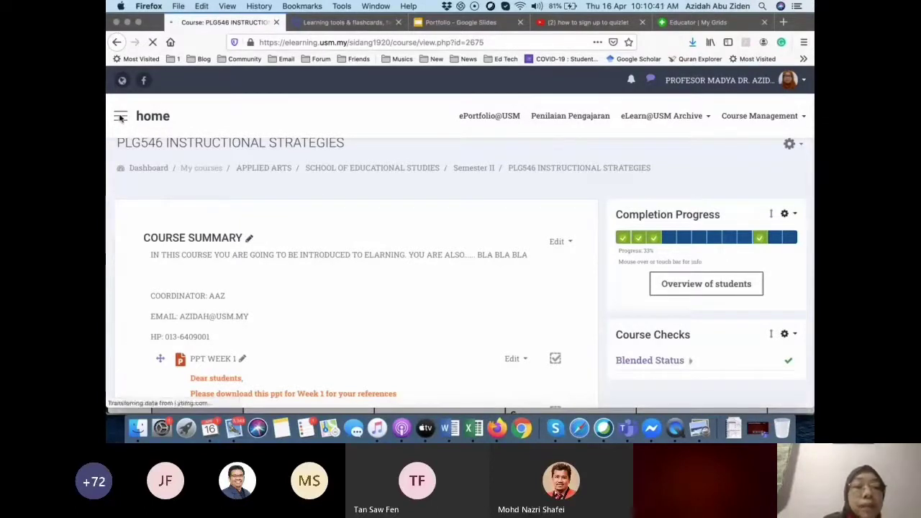
Open PLG545 Alternative Views on Teaching and Learning and review its Blended Status, Assessment 0 of 2.
{"action": "left_click", "coordinate": [120, 118]}
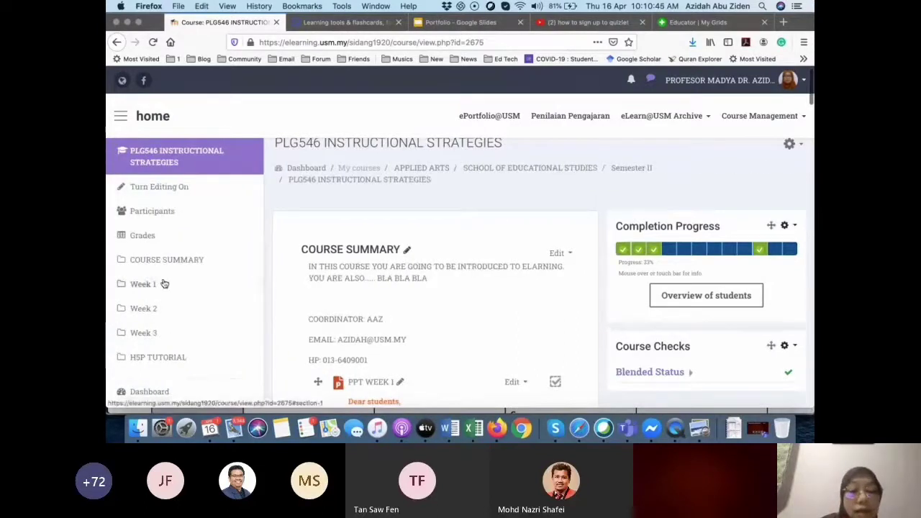
{"action": "scroll", "coordinate": [157, 252], "scroll_direction": "down", "scroll_amount": 3}
{"action": "scroll", "coordinate": [175, 338], "scroll_direction": "down", "scroll_amount": 5}
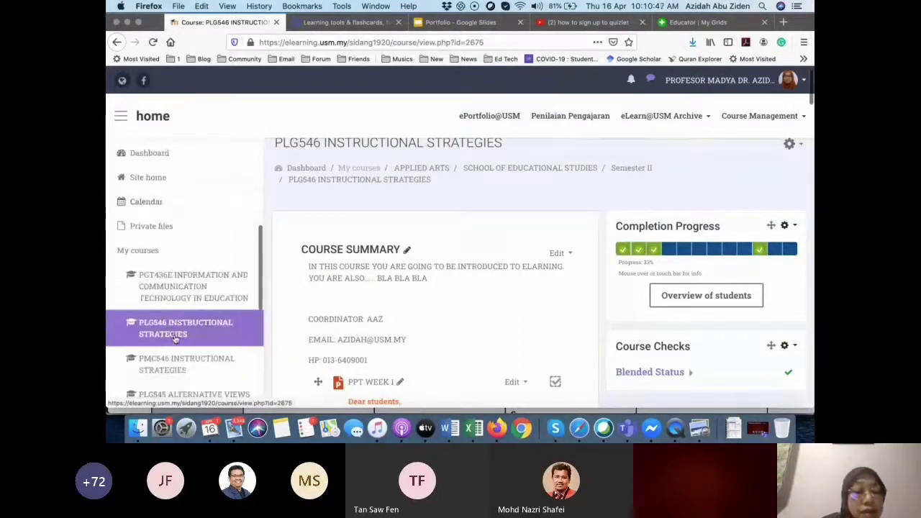
{"action": "scroll", "coordinate": [179, 345], "scroll_direction": "down", "scroll_amount": 1}
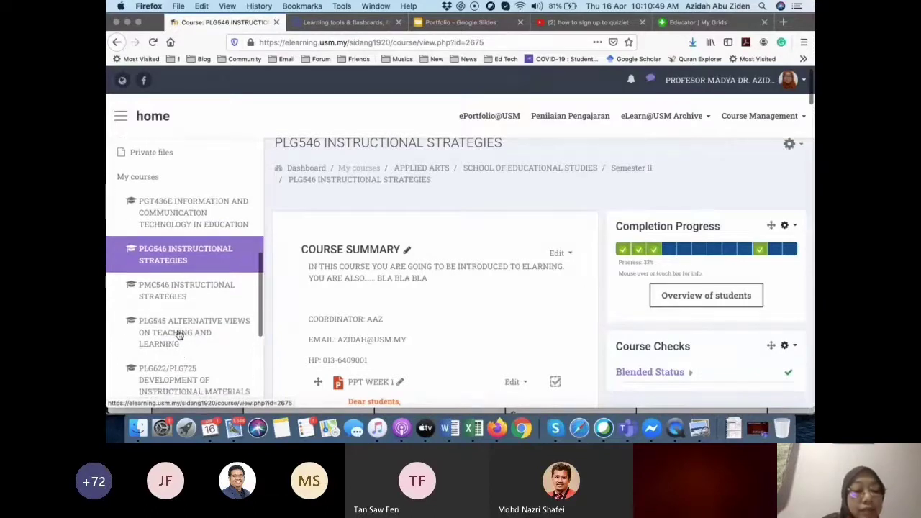
{"action": "left_click", "coordinate": [179, 335]}
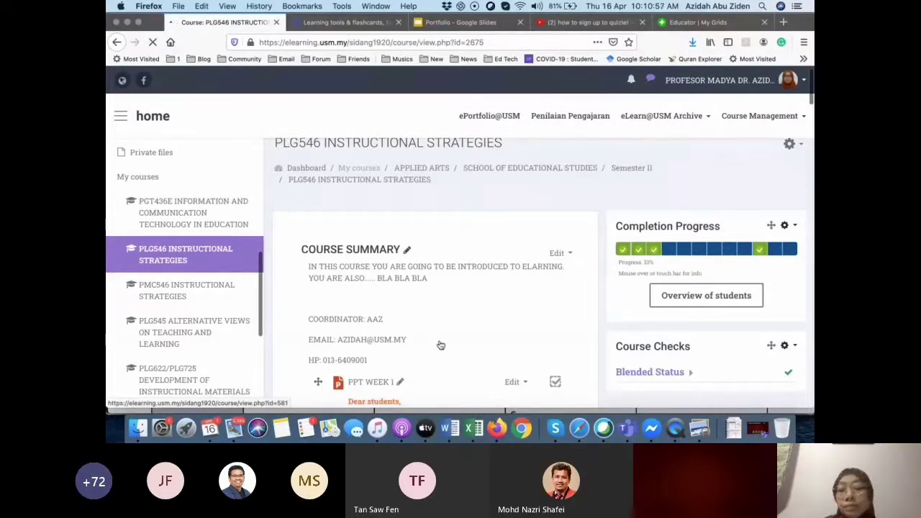
{"action": "scroll", "coordinate": [496, 344], "scroll_direction": "down", "scroll_amount": 1}
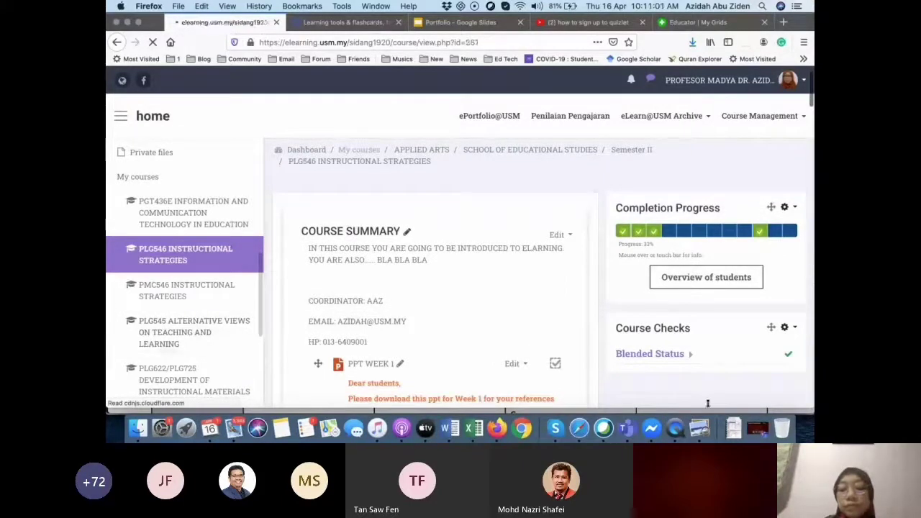
{"action": "scroll", "coordinate": [677, 344], "scroll_direction": "down", "scroll_amount": 1}
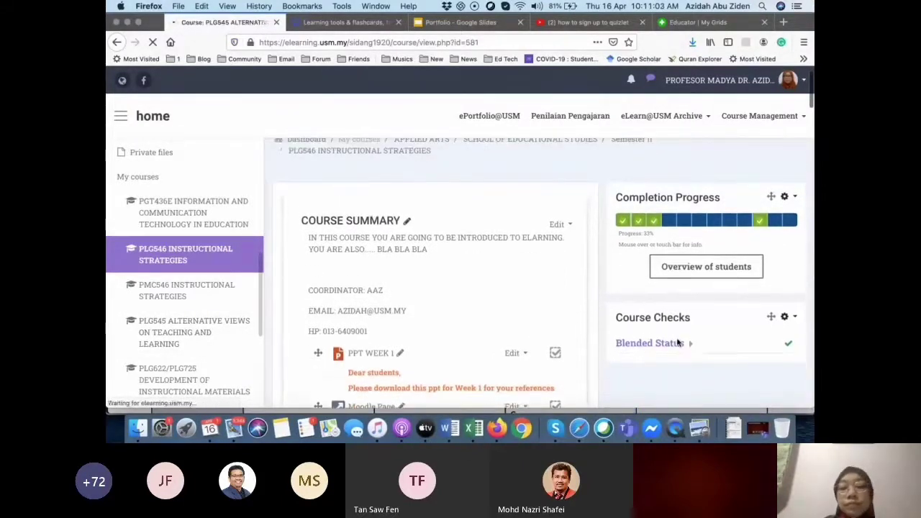
{"action": "scroll", "coordinate": [677, 343], "scroll_direction": "up", "scroll_amount": 1}
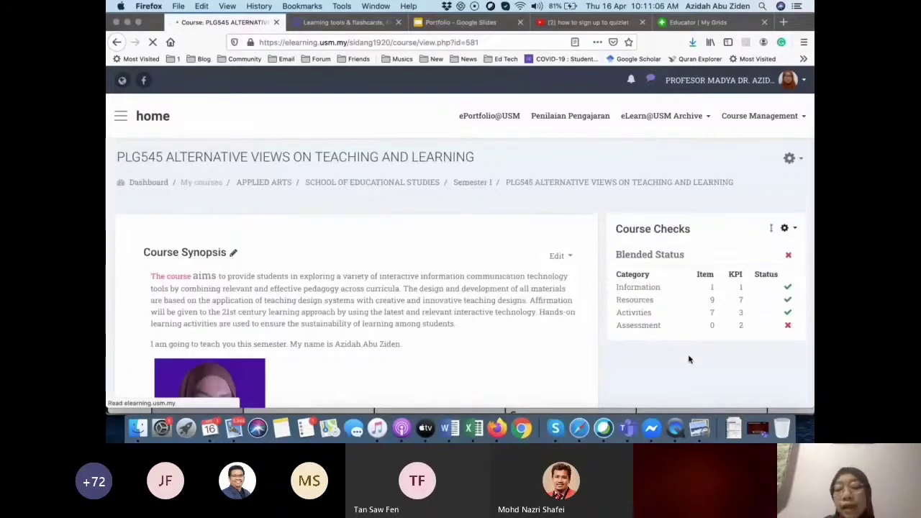
{"action": "scroll", "coordinate": [719, 368], "scroll_direction": "down", "scroll_amount": 2}
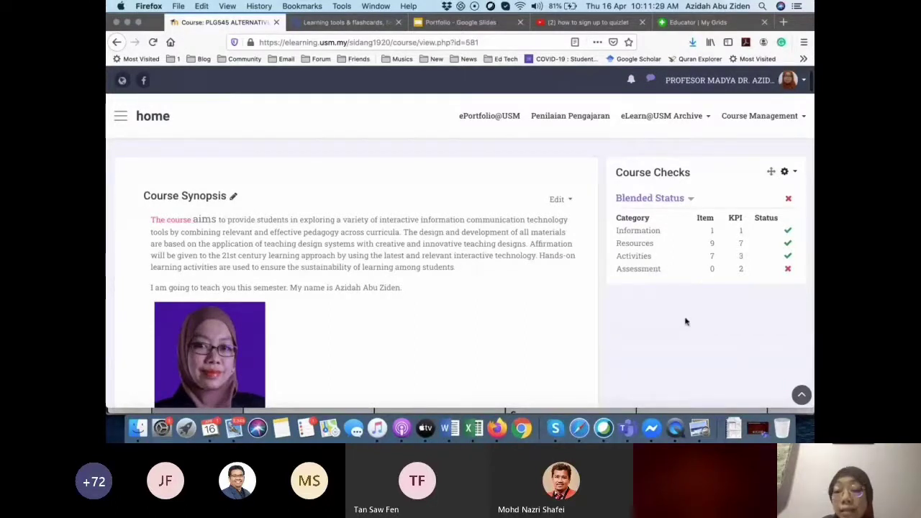
Bring the guideline PDF back in Preview and review the Moodle Items table by category.
{"action": "left_click", "coordinate": [698, 430]}
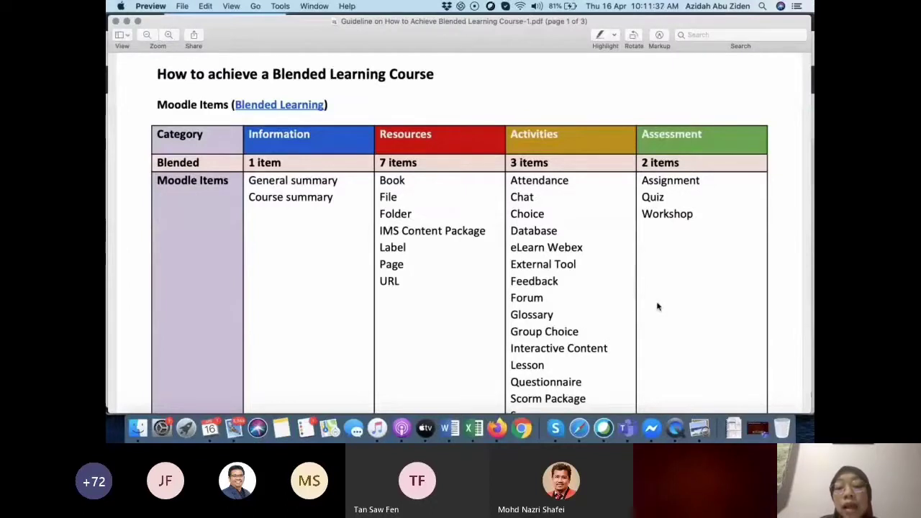
{"action": "scroll", "coordinate": [656, 306], "scroll_direction": "down", "scroll_amount": 1}
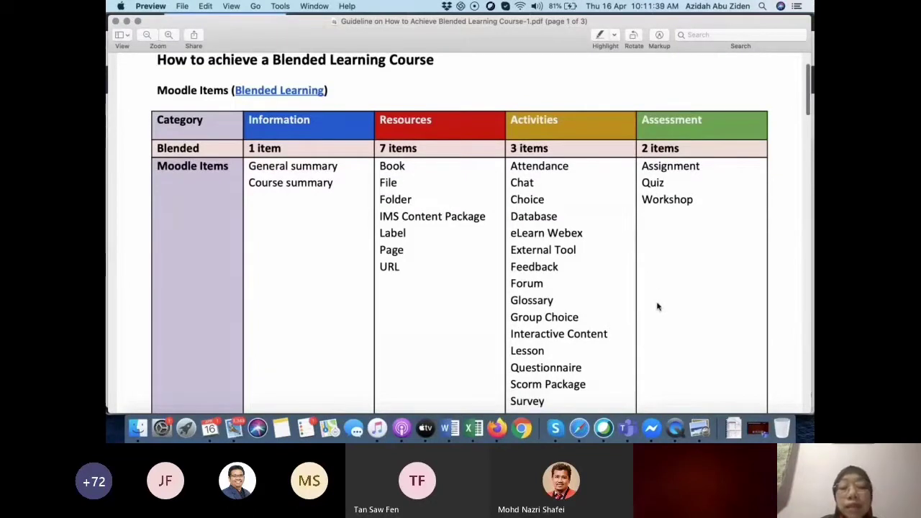
{"action": "scroll", "coordinate": [657, 306], "scroll_direction": "up", "scroll_amount": 1}
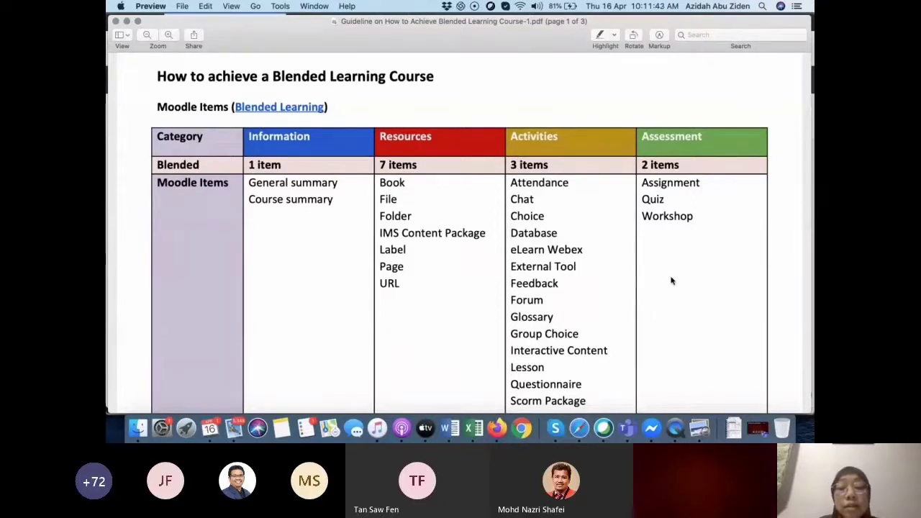
{"action": "scroll", "coordinate": [677, 286], "scroll_direction": "down", "scroll_amount": 1}
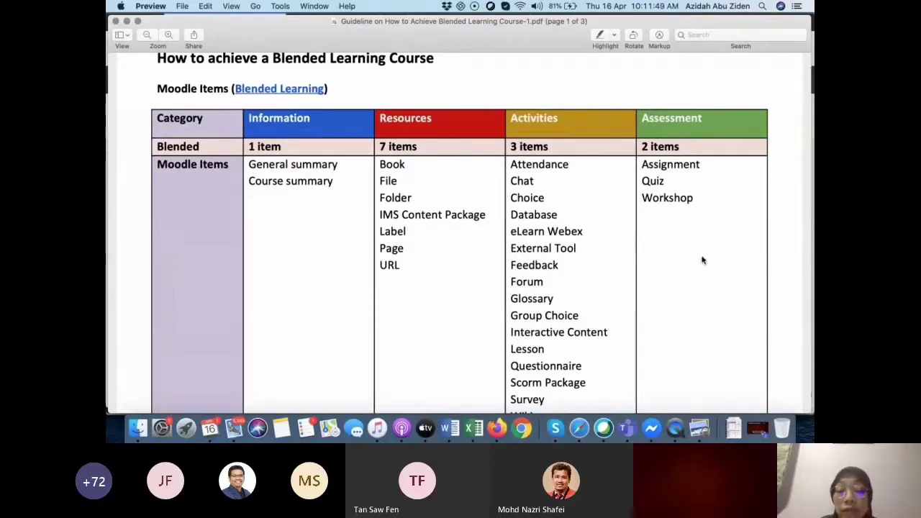
{"action": "scroll", "coordinate": [702, 261], "scroll_direction": "down", "scroll_amount": 3}
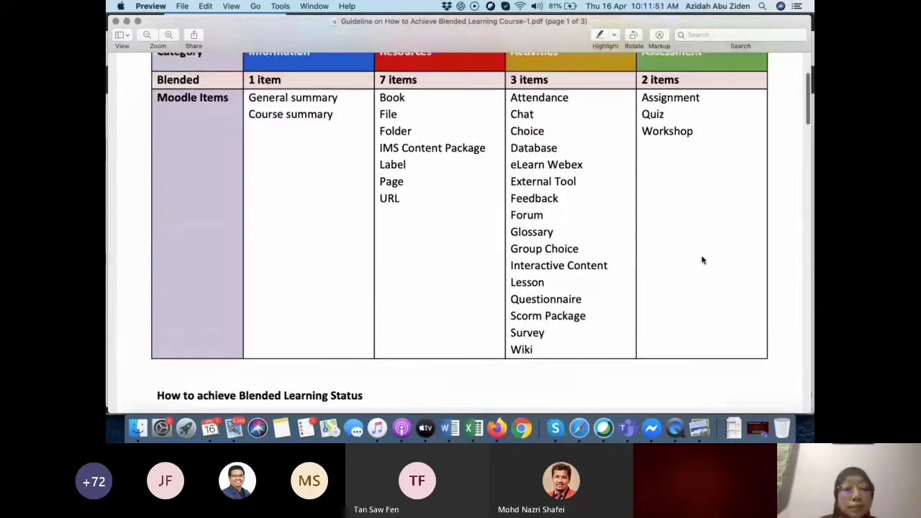
{"action": "scroll", "coordinate": [702, 260], "scroll_direction": "up", "scroll_amount": 2}
{"action": "scroll", "coordinate": [612, 218], "scroll_direction": "down", "scroll_amount": 2}
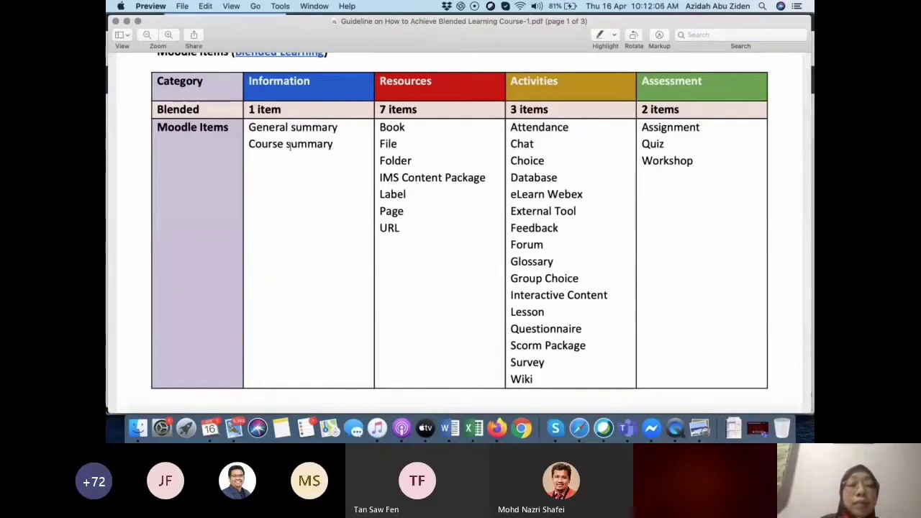
Scroll the PDF to page 2's Activities, selecting the Resources keywords Youtube, Website, Page, Blog.
{"action": "scroll", "coordinate": [307, 193], "scroll_direction": "down", "scroll_amount": 5}
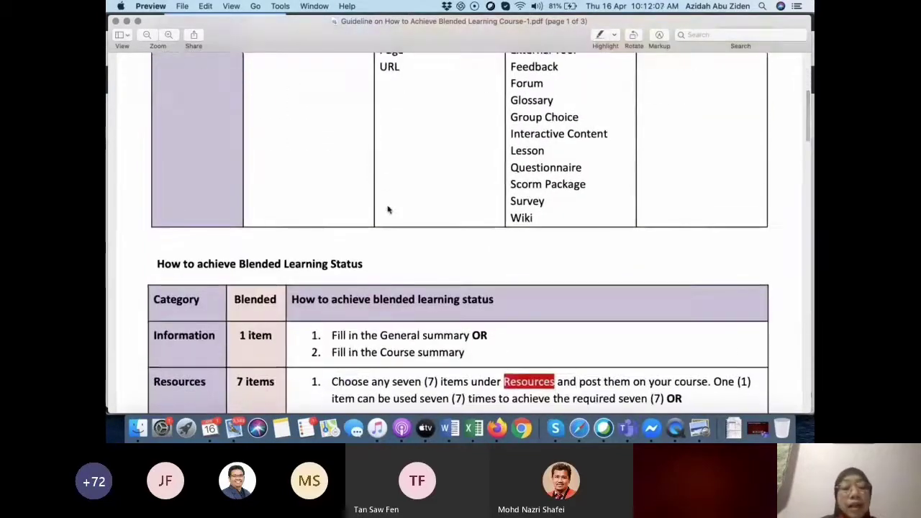
{"action": "scroll", "coordinate": [414, 210], "scroll_direction": "down", "scroll_amount": 2}
{"action": "scroll", "coordinate": [434, 210], "scroll_direction": "down", "scroll_amount": 3}
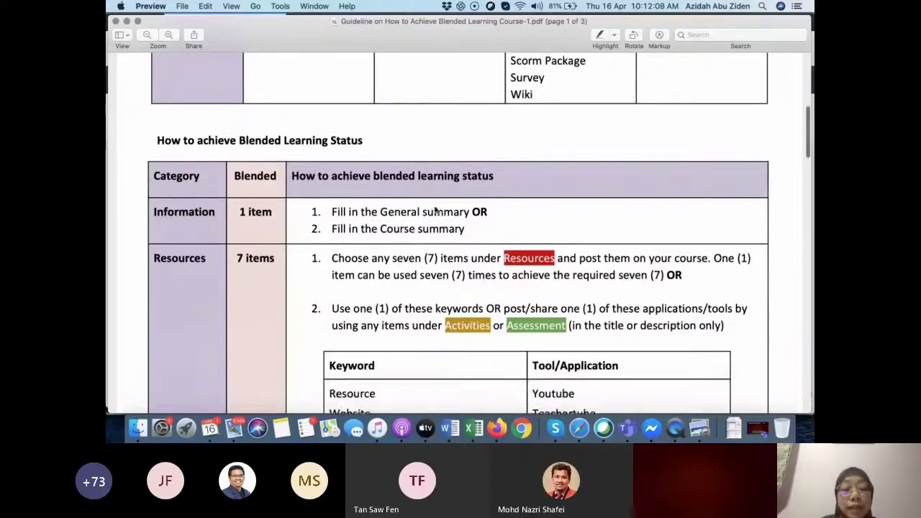
{"action": "scroll", "coordinate": [363, 140], "scroll_direction": "down", "scroll_amount": 1}
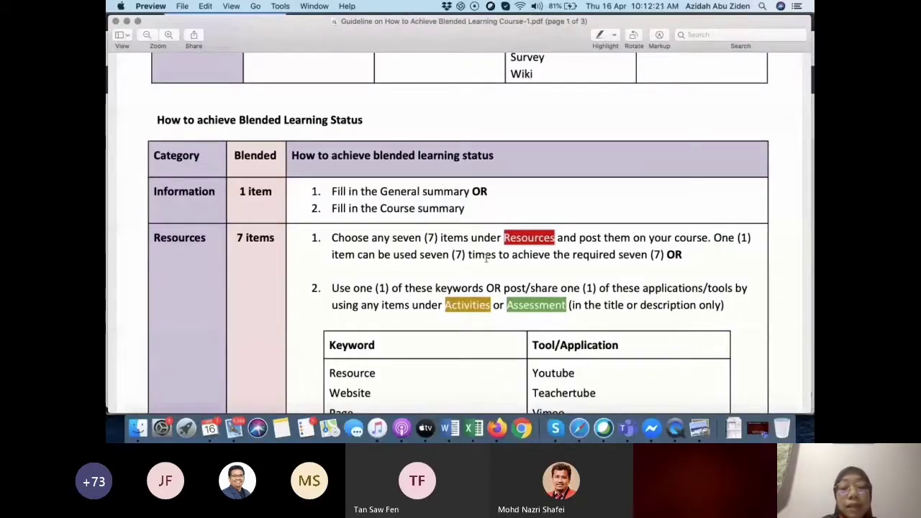
{"action": "scroll", "coordinate": [489, 230], "scroll_direction": "down", "scroll_amount": 3}
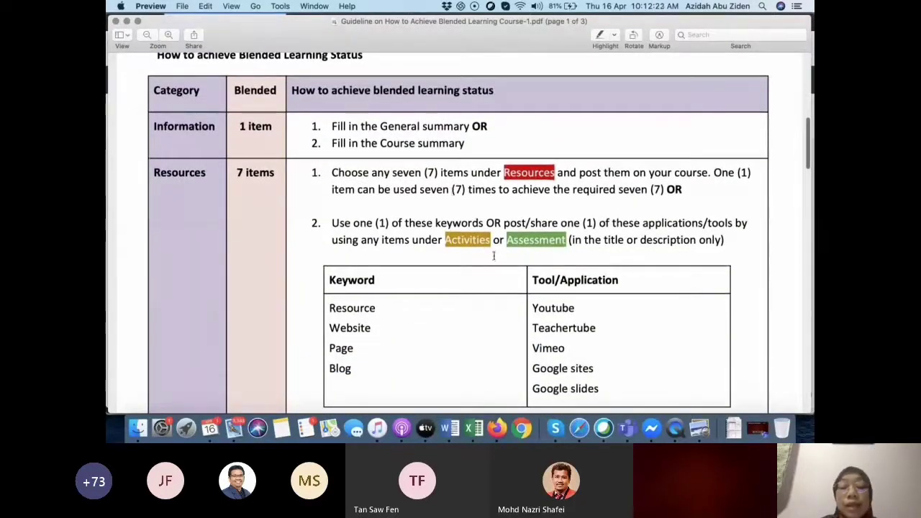
{"action": "scroll", "coordinate": [493, 259], "scroll_direction": "down", "scroll_amount": 2}
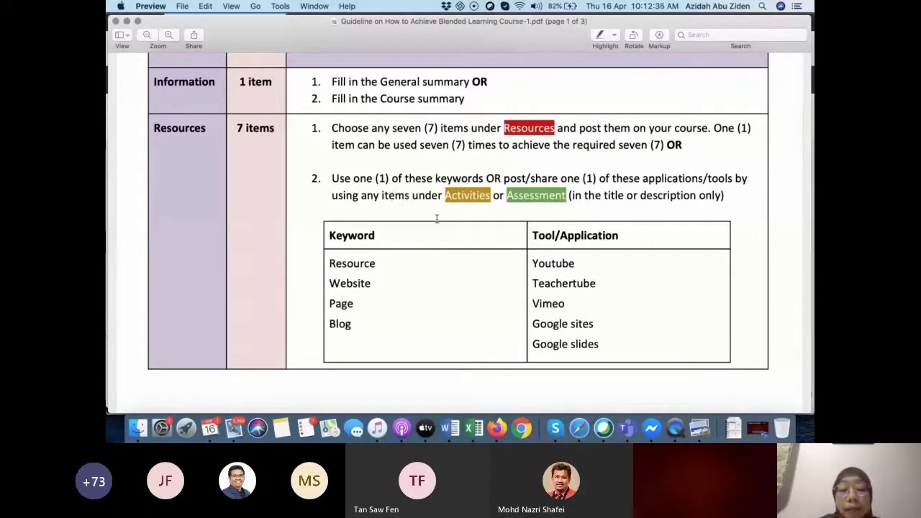
{"action": "scroll", "coordinate": [432, 273], "scroll_direction": "down", "scroll_amount": 2}
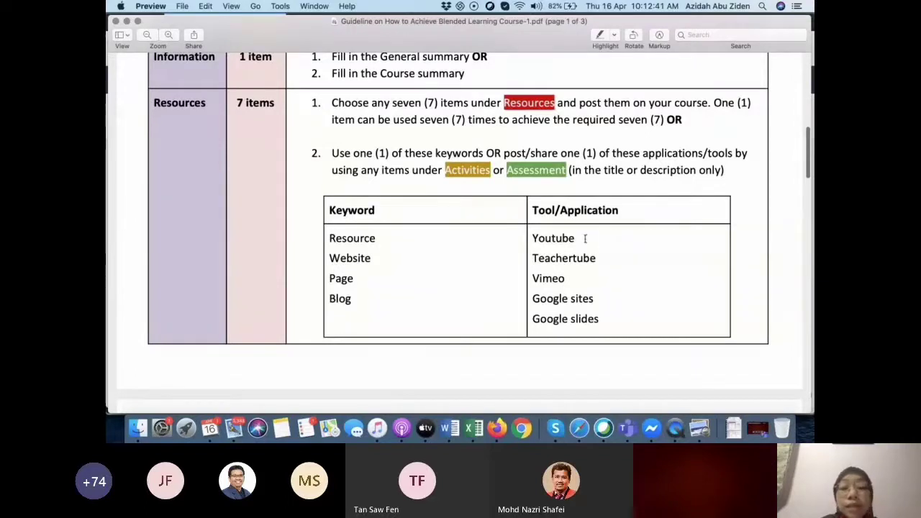
{"action": "left_click_drag", "start_coordinate": [584, 238], "coordinate": [599, 285]}
{"action": "scroll", "coordinate": [598, 291], "scroll_direction": "down", "scroll_amount": 3}
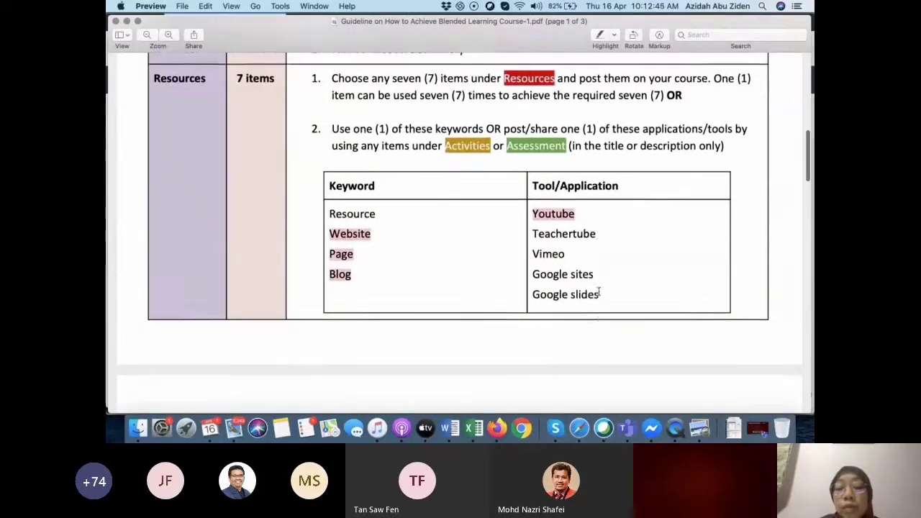
{"action": "scroll", "coordinate": [623, 243], "scroll_direction": "down", "scroll_amount": 7}
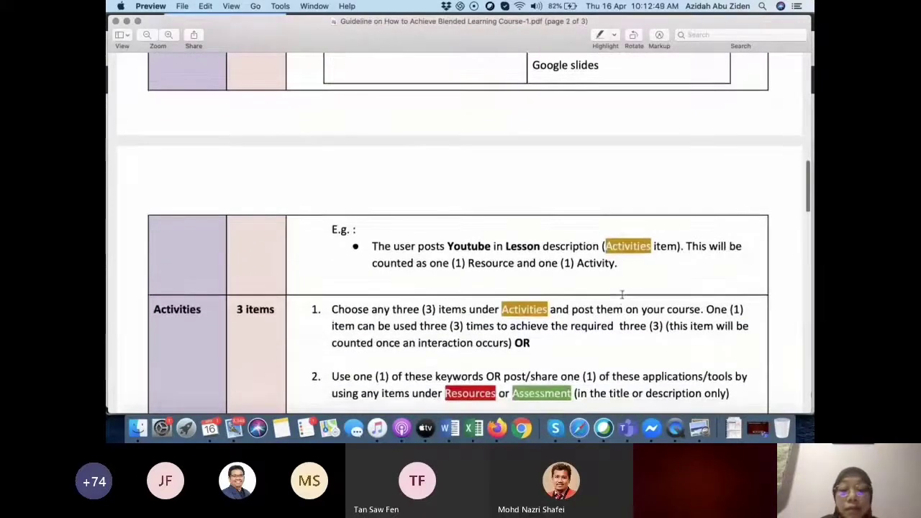
Scroll the guideline PDF down to page 3's Assessment row.
{"action": "scroll", "coordinate": [622, 295], "scroll_direction": "down", "scroll_amount": 7}
{"action": "scroll", "coordinate": [622, 294], "scroll_direction": "down", "scroll_amount": 12}
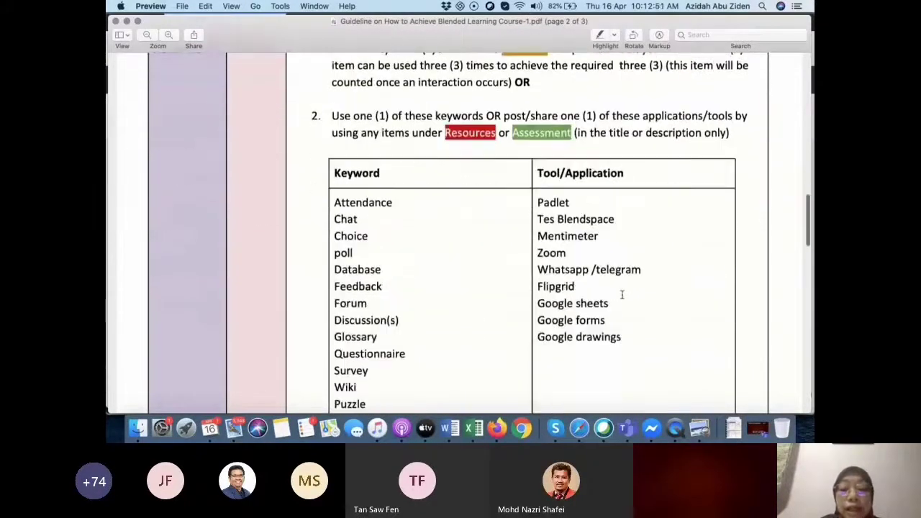
{"action": "scroll", "coordinate": [622, 294], "scroll_direction": "down", "scroll_amount": 9}
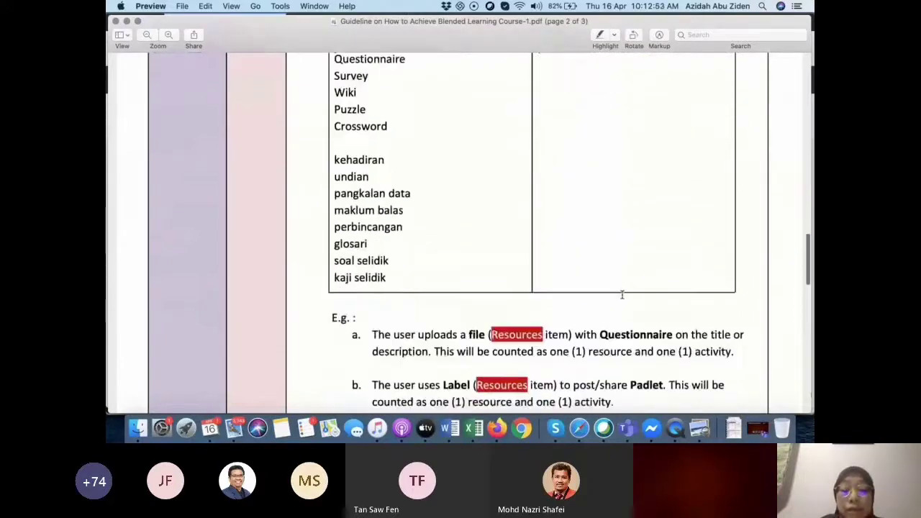
{"action": "scroll", "coordinate": [622, 294], "scroll_direction": "down", "scroll_amount": 10}
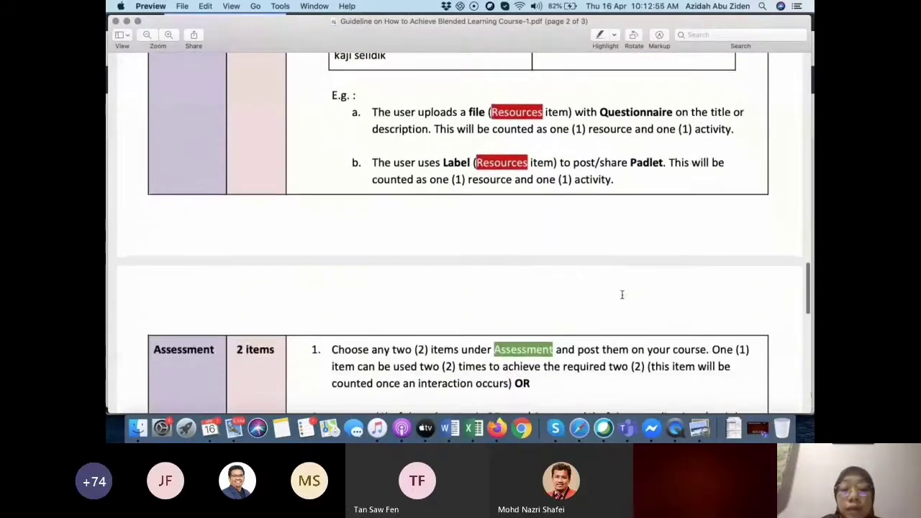
{"action": "scroll", "coordinate": [637, 338], "scroll_direction": "down", "scroll_amount": 3}
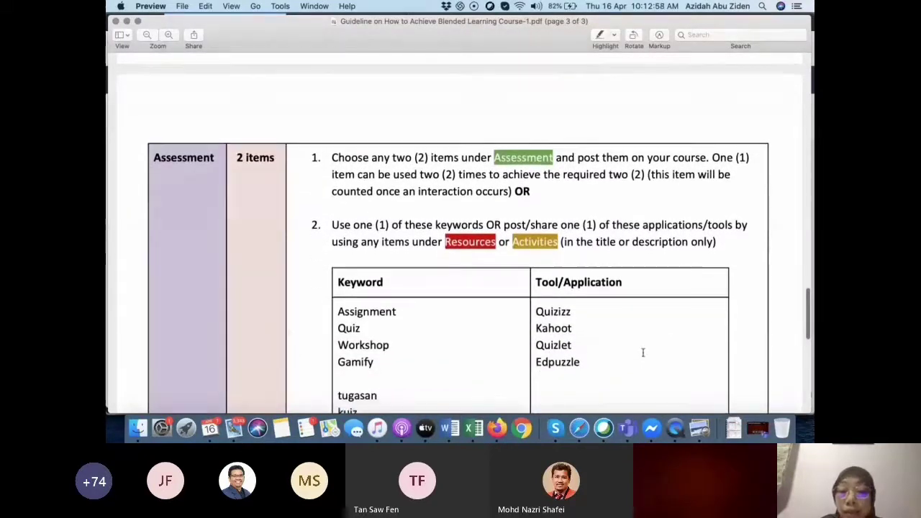
{"action": "scroll", "coordinate": [643, 352], "scroll_direction": "up", "scroll_amount": 10}
{"action": "scroll", "coordinate": [642, 352], "scroll_direction": "up", "scroll_amount": 4}
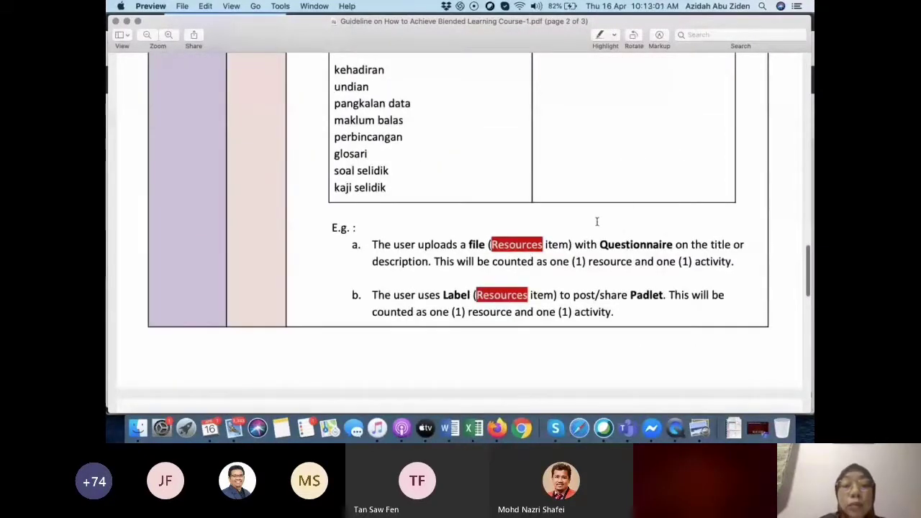
{"action": "scroll", "coordinate": [582, 269], "scroll_direction": "down", "scroll_amount": 2}
{"action": "scroll", "coordinate": [582, 273], "scroll_direction": "down", "scroll_amount": 6}
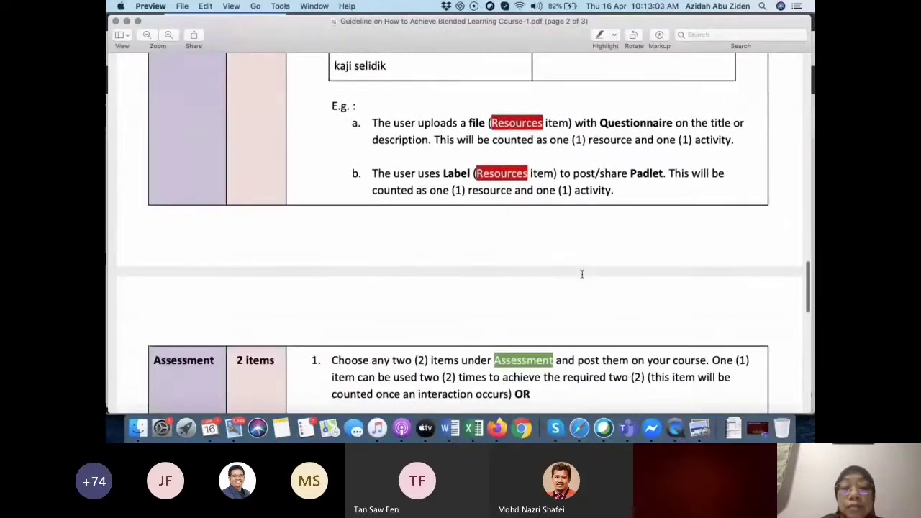
{"action": "scroll", "coordinate": [611, 154], "scroll_direction": "down", "scroll_amount": 5}
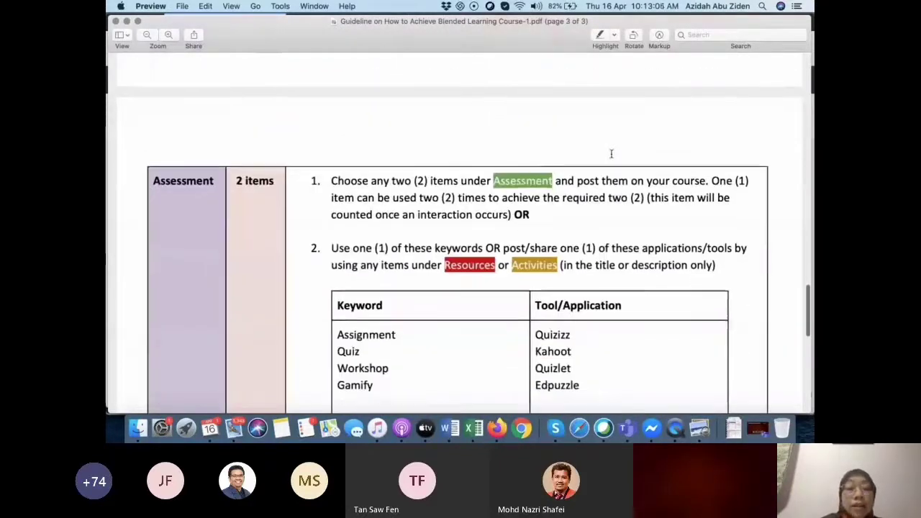
Highlight the keywords Assignment and Quiz in the Assessment Keyword column.
{"action": "scroll", "coordinate": [620, 200], "scroll_direction": "down", "scroll_amount": 2}
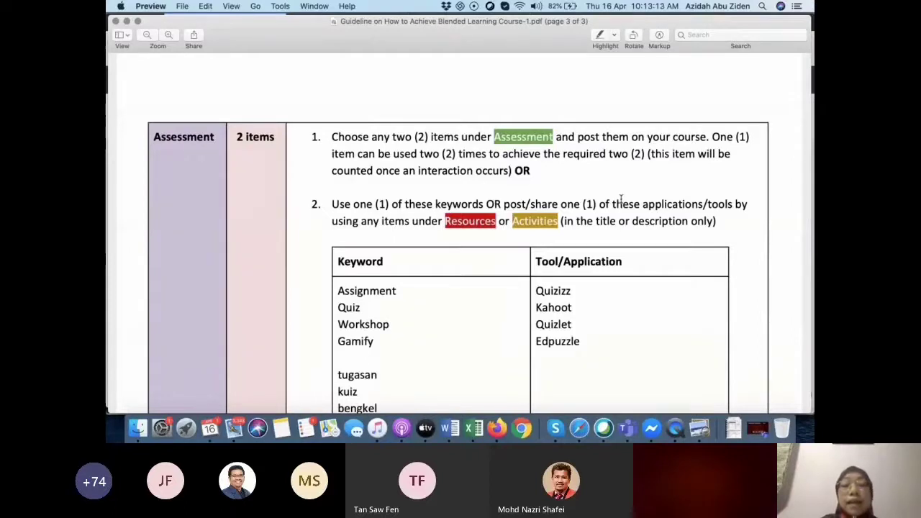
{"action": "scroll", "coordinate": [666, 261], "scroll_direction": "down", "scroll_amount": 3}
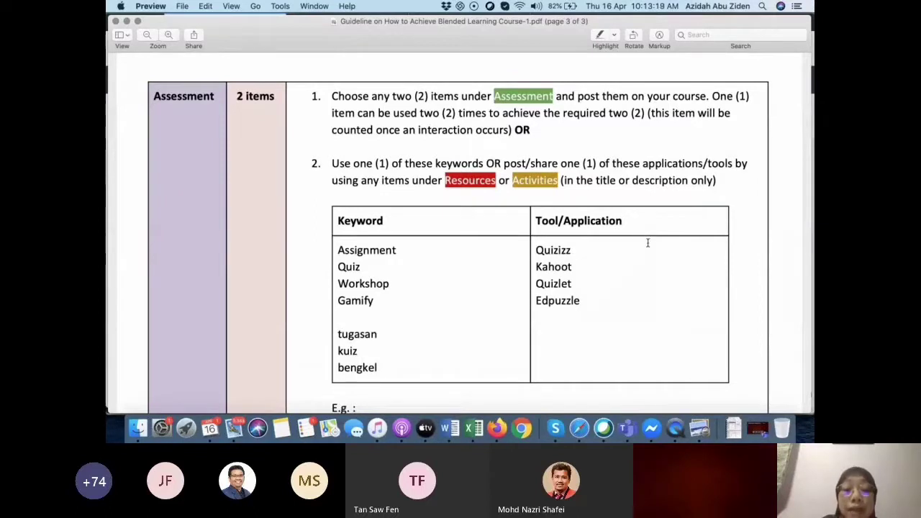
{"action": "left_click_drag", "start_coordinate": [368, 267], "coordinate": [337, 249]}
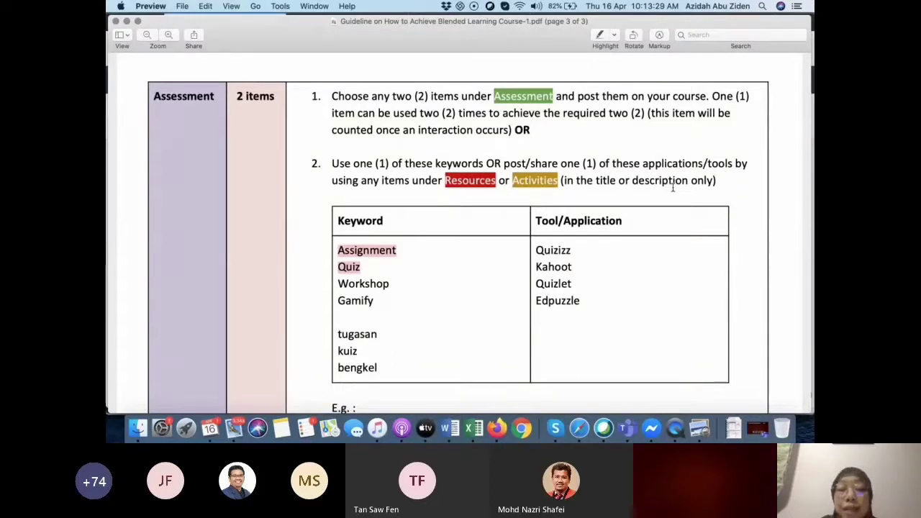
{"action": "scroll", "coordinate": [669, 312], "scroll_direction": "up", "scroll_amount": 1}
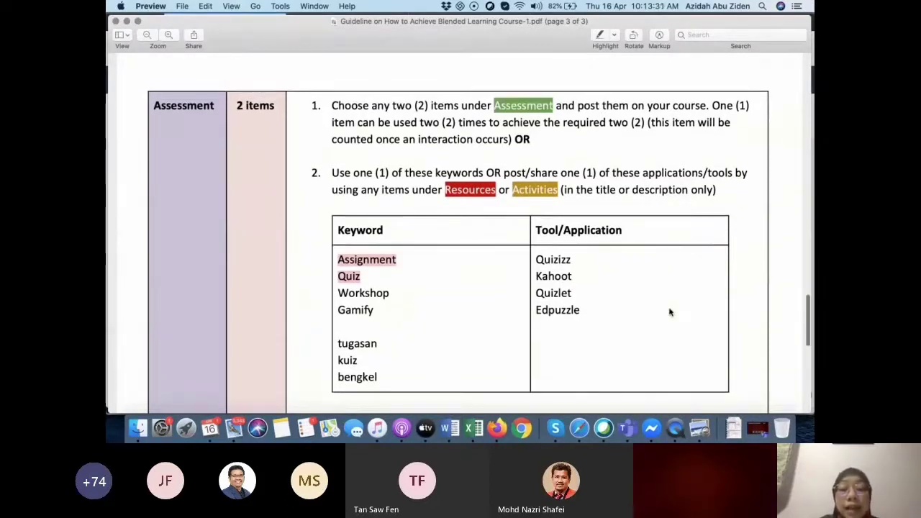
{"action": "scroll", "coordinate": [670, 316], "scroll_direction": "up", "scroll_amount": 1}
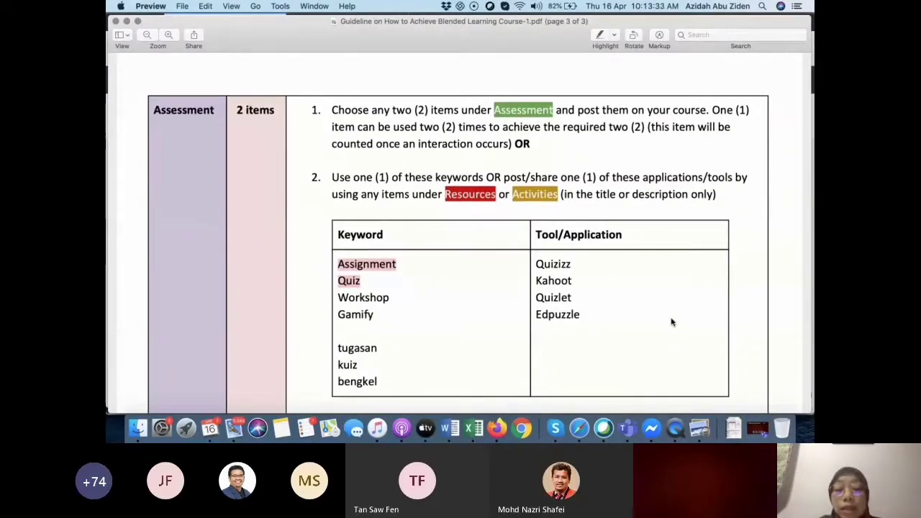
{"action": "left_click", "coordinate": [460, 285]}
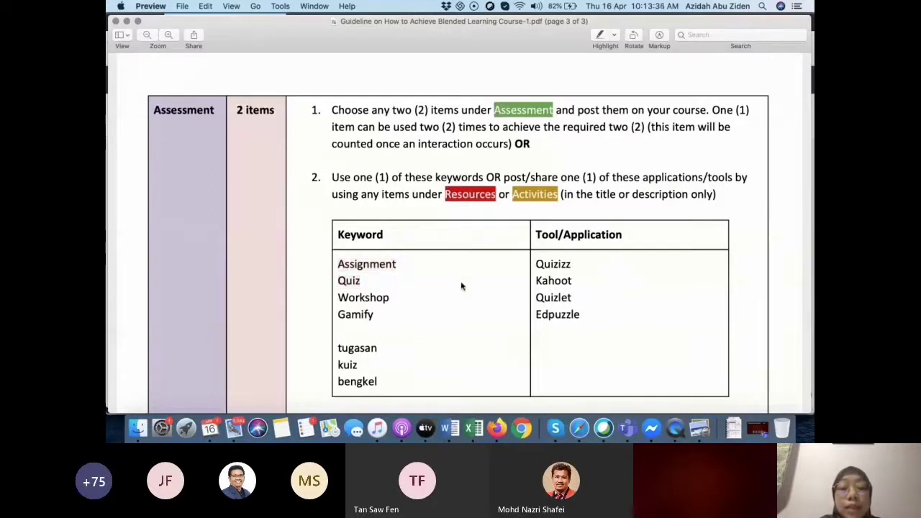
{"action": "scroll", "coordinate": [448, 295], "scroll_direction": "down", "scroll_amount": 3}
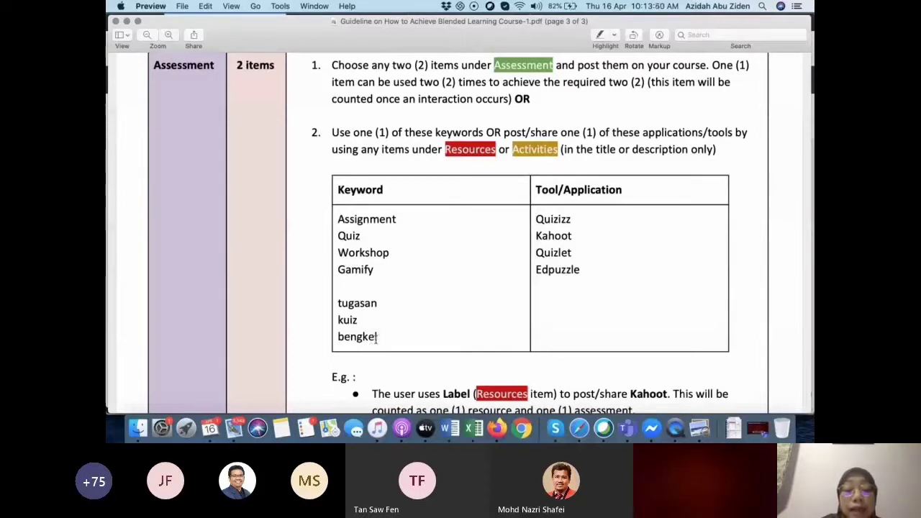
{"action": "left_click_drag", "start_coordinate": [376, 338], "coordinate": [334, 220]}
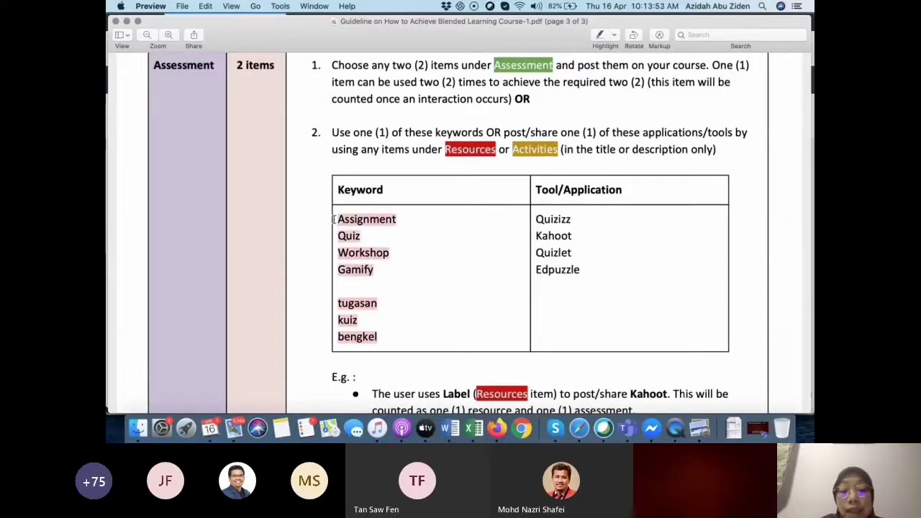
{"action": "scroll", "coordinate": [402, 282], "scroll_direction": "down", "scroll_amount": 3}
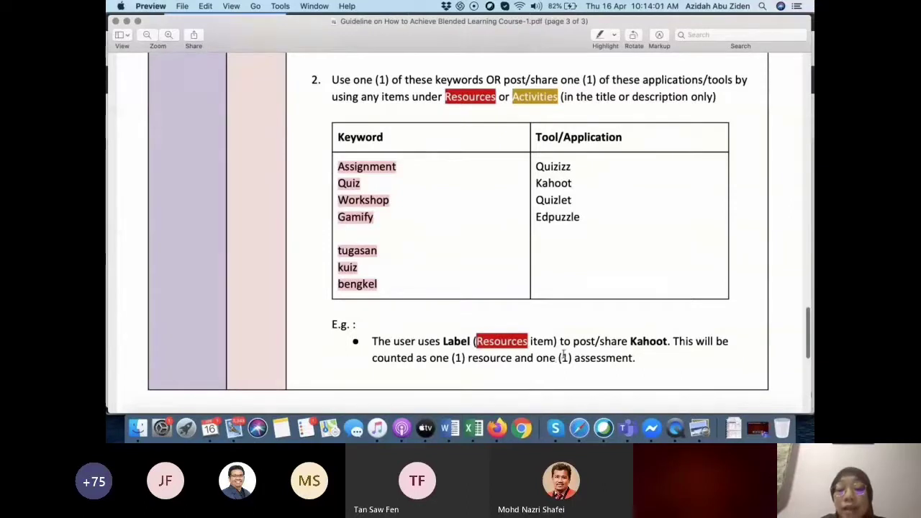
{"action": "left_click", "coordinate": [603, 284]}
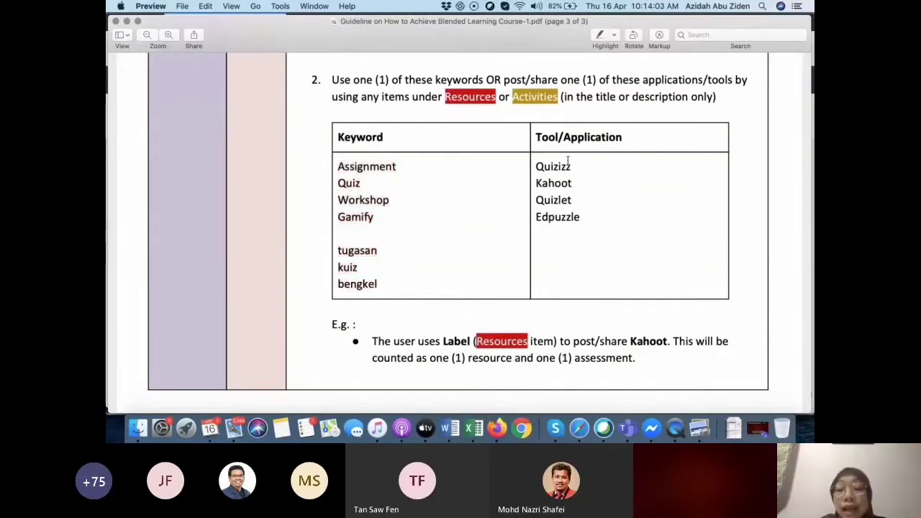
{"action": "left_click_drag", "start_coordinate": [534, 166], "coordinate": [583, 226]}
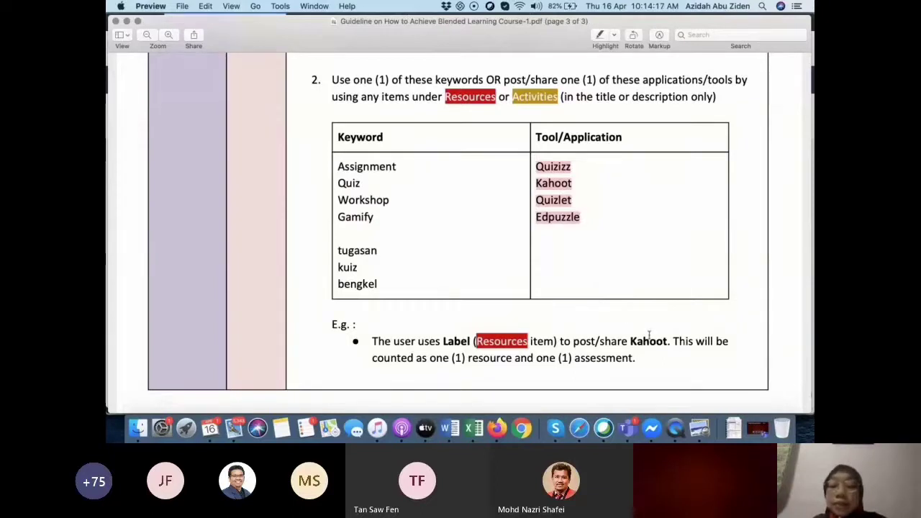
{"action": "left_click", "coordinate": [594, 249]}
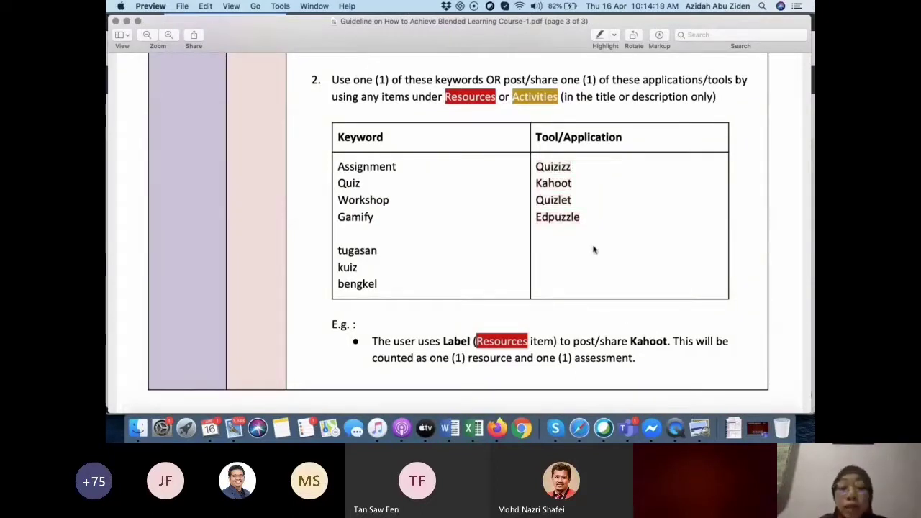
{"action": "scroll", "coordinate": [575, 273], "scroll_direction": "down", "scroll_amount": 3}
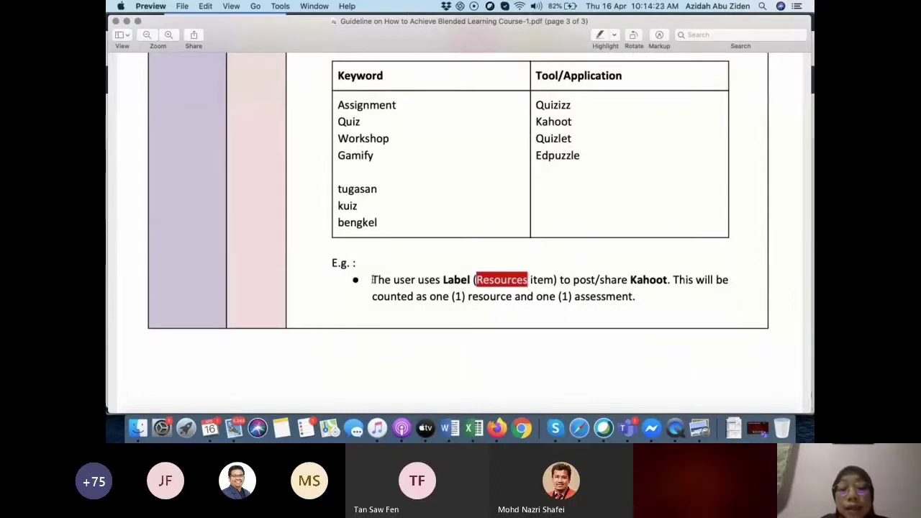
Highlight the Kahoot example sentence and the keywords Assignment through bengkel, then deselect them.
{"action": "left_click_drag", "start_coordinate": [389, 280], "coordinate": [728, 302]}
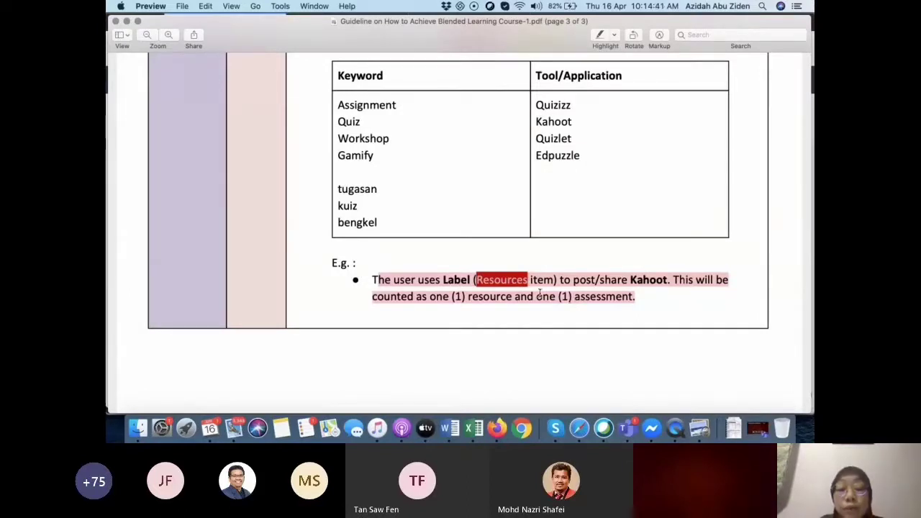
{"action": "left_click", "coordinate": [590, 222]}
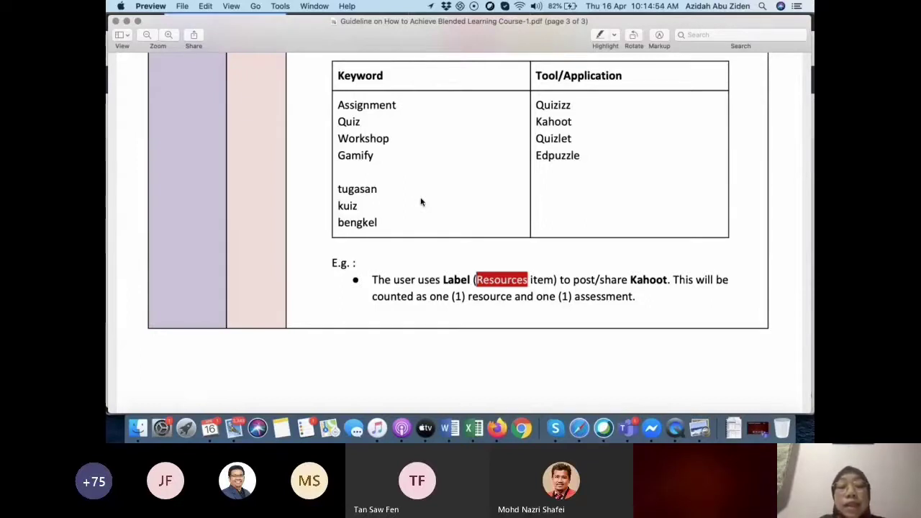
{"action": "left_click_drag", "start_coordinate": [336, 101], "coordinate": [386, 226]}
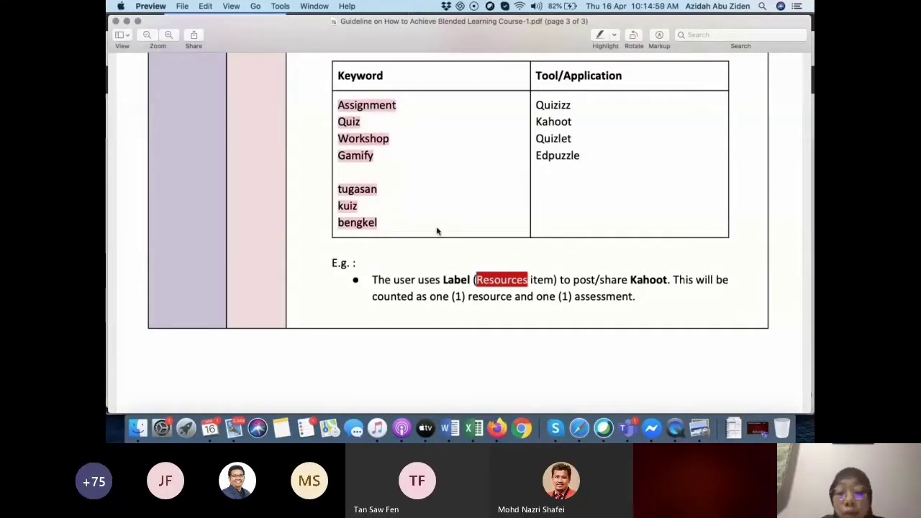
{"action": "left_click", "coordinate": [405, 217]}
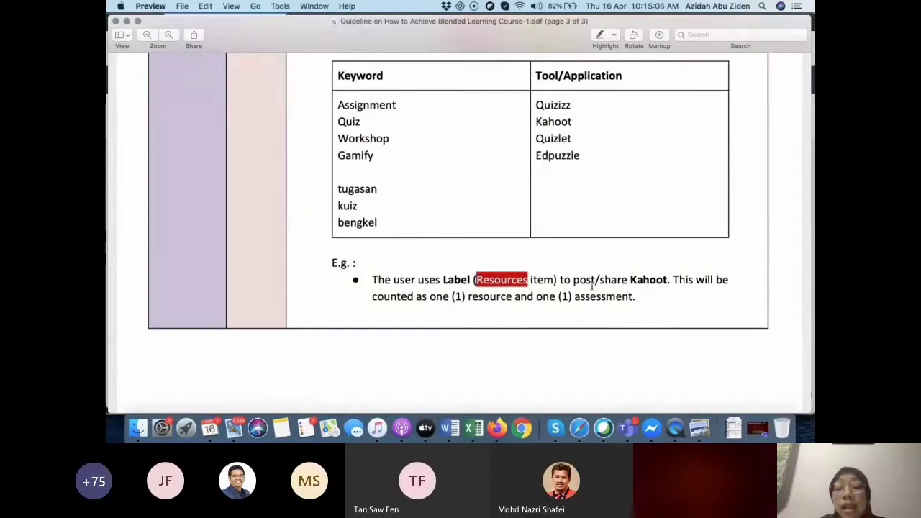
Return to the PLG545 course page in Firefox.
{"action": "scroll", "coordinate": [638, 317], "scroll_direction": "up", "scroll_amount": 3}
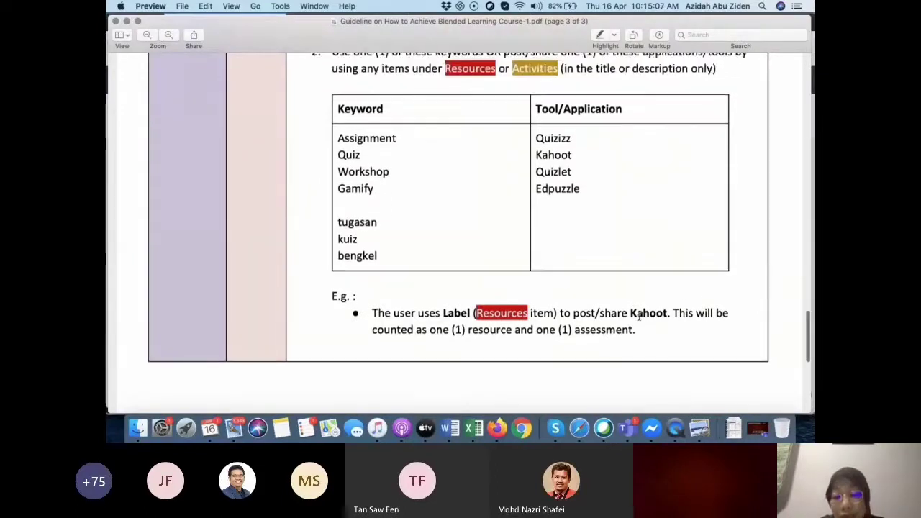
{"action": "scroll", "coordinate": [638, 317], "scroll_direction": "down", "scroll_amount": 5}
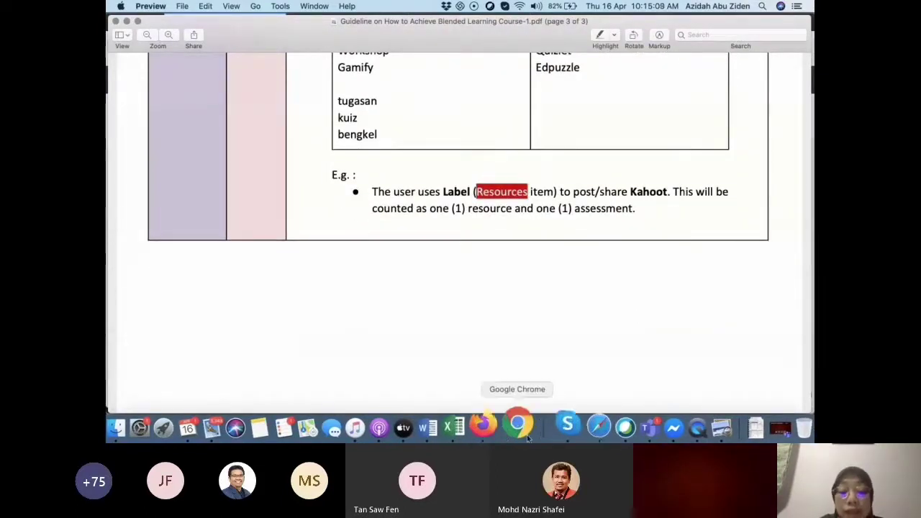
{"action": "left_click", "coordinate": [496, 425]}
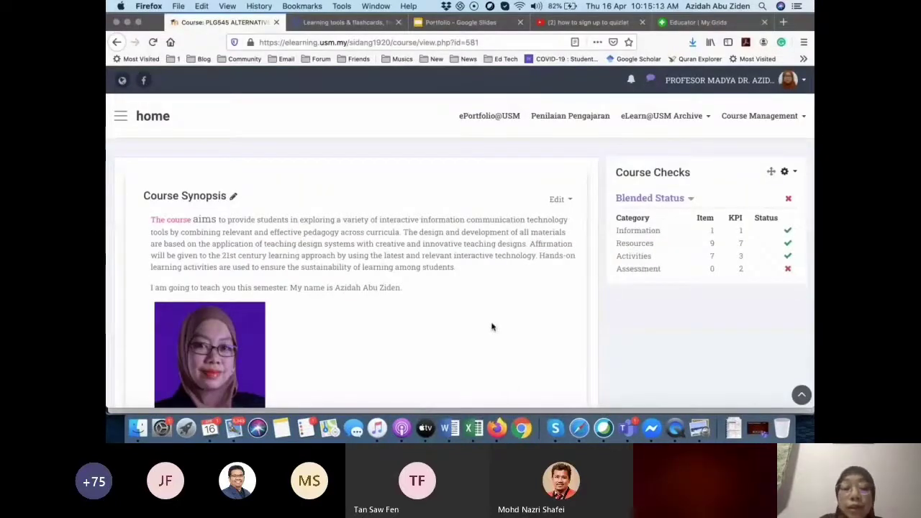
{"action": "scroll", "coordinate": [513, 314], "scroll_direction": "down", "scroll_amount": 3}
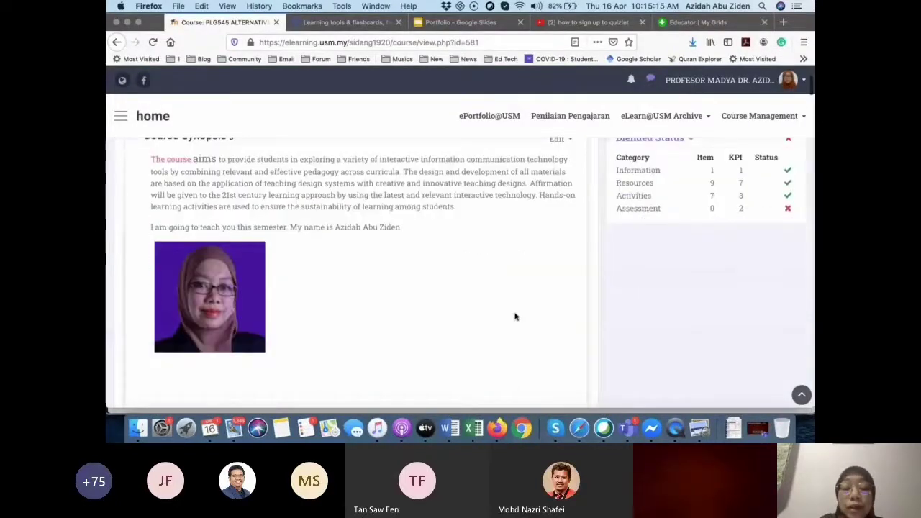
{"action": "scroll", "coordinate": [514, 315], "scroll_direction": "up", "scroll_amount": 5}
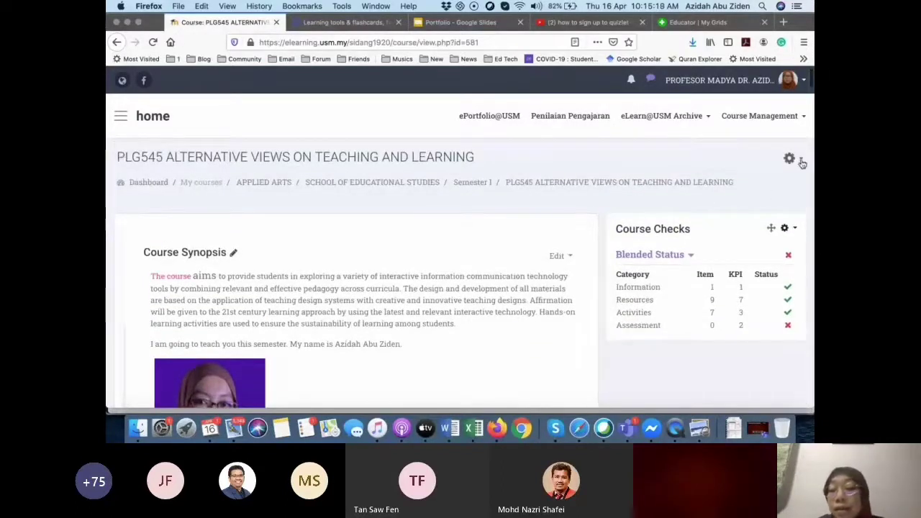
{"action": "left_click", "coordinate": [789, 158]}
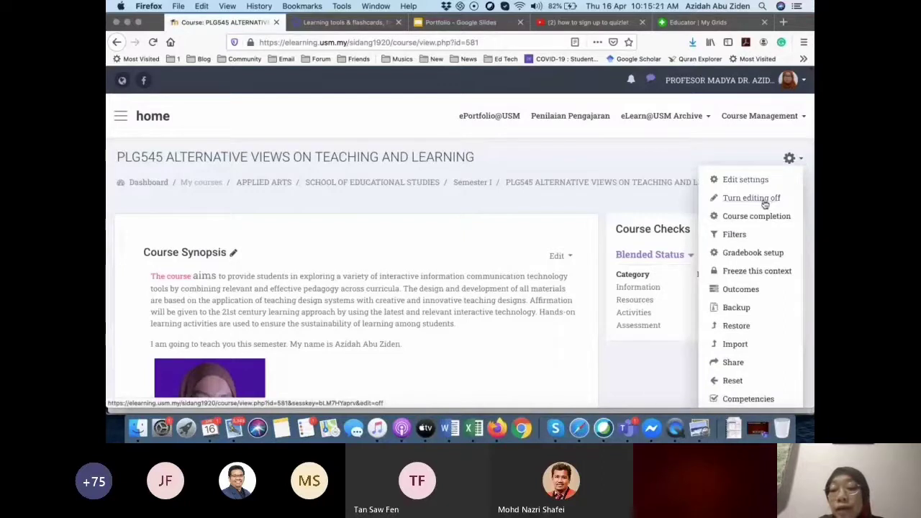
{"action": "left_click", "coordinate": [534, 354]}
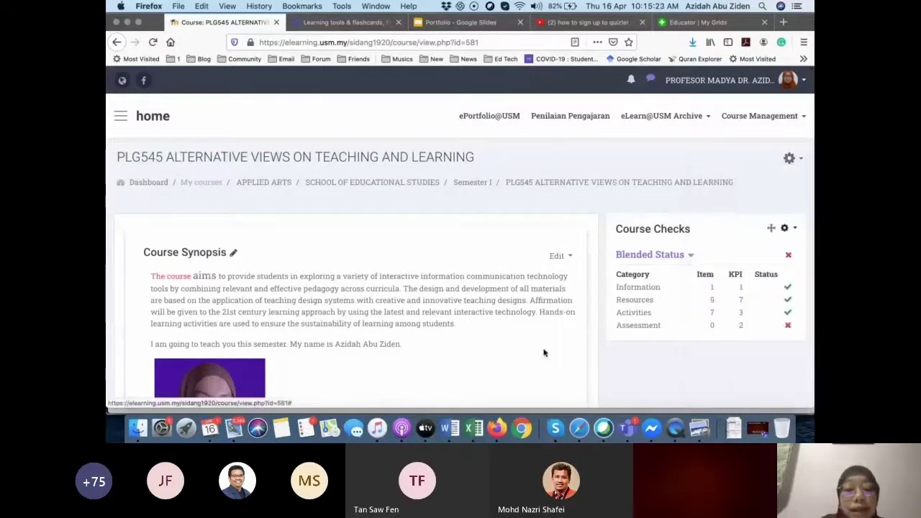
{"action": "scroll", "coordinate": [543, 352], "scroll_direction": "down", "scroll_amount": 3}
{"action": "scroll", "coordinate": [543, 353], "scroll_direction": "down", "scroll_amount": 5}
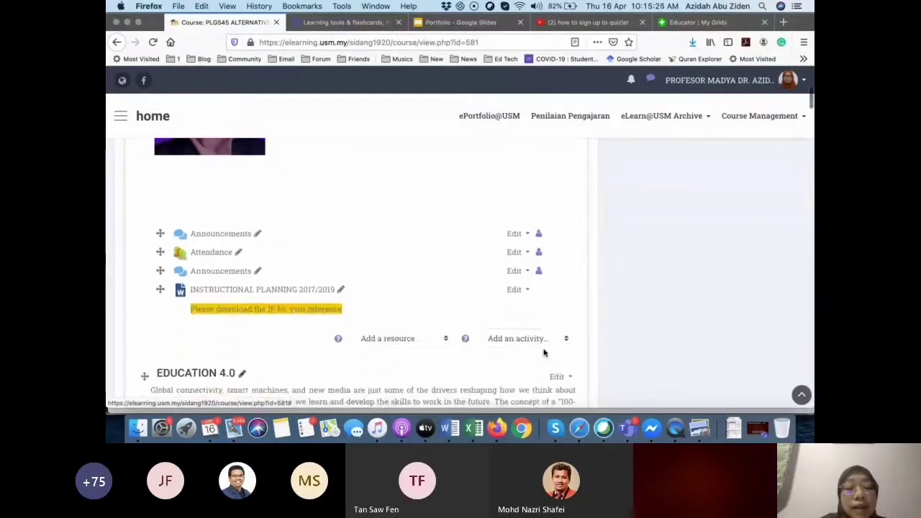
{"action": "scroll", "coordinate": [543, 353], "scroll_direction": "up", "scroll_amount": 2}
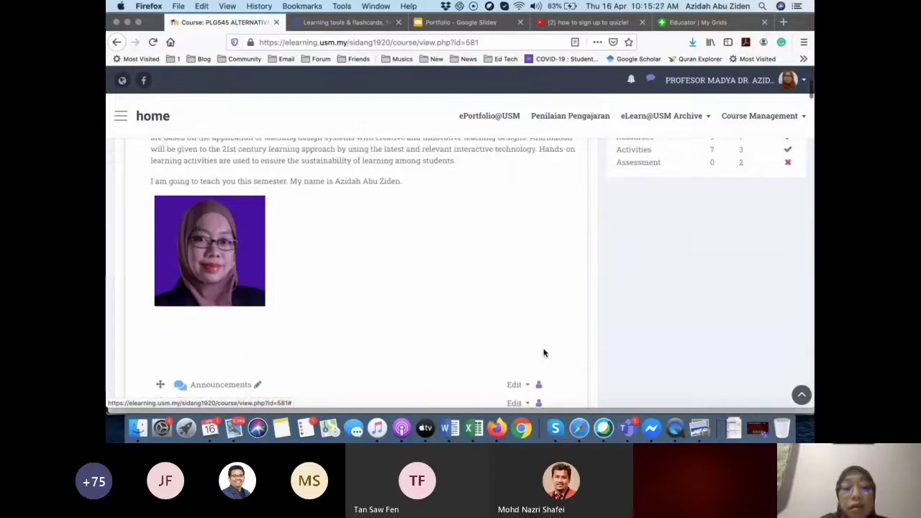
{"action": "scroll", "coordinate": [543, 352], "scroll_direction": "down", "scroll_amount": 2}
{"action": "scroll", "coordinate": [543, 353], "scroll_direction": "down", "scroll_amount": 7}
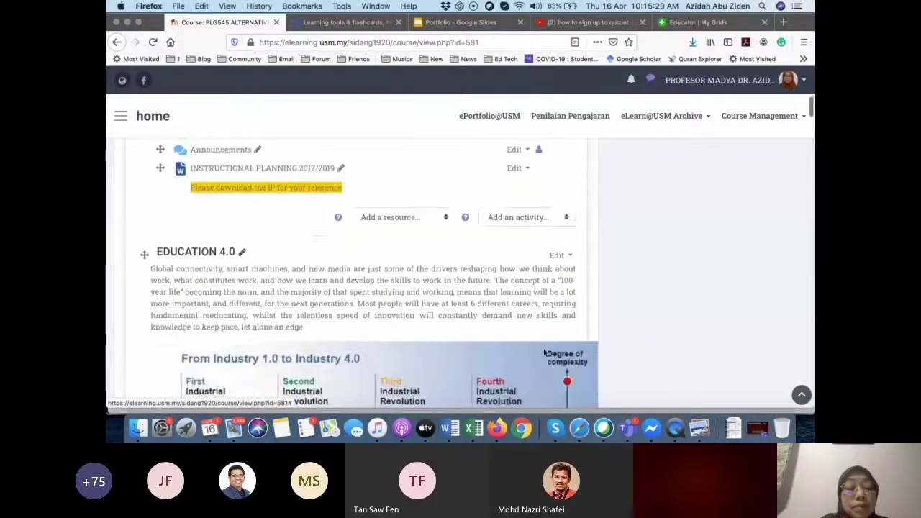
{"action": "scroll", "coordinate": [545, 353], "scroll_direction": "down", "scroll_amount": 5}
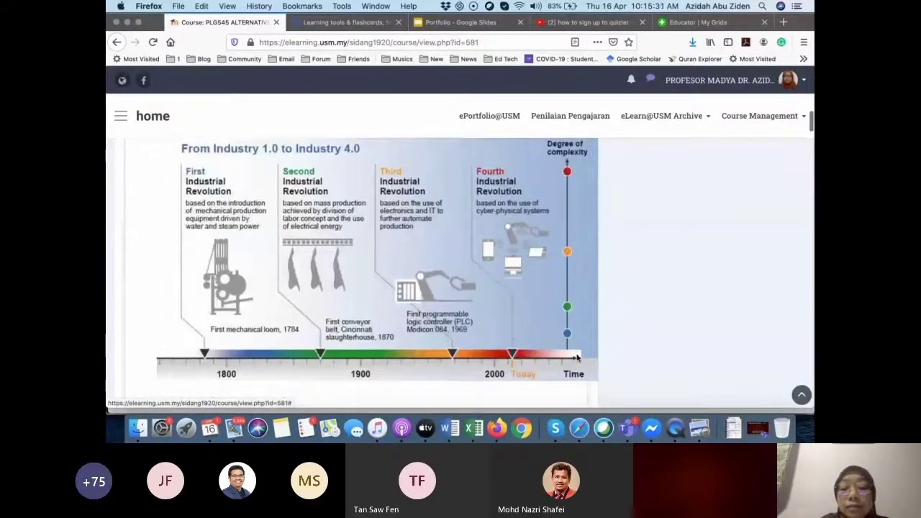
{"action": "scroll", "coordinate": [575, 376], "scroll_direction": "down", "scroll_amount": 5}
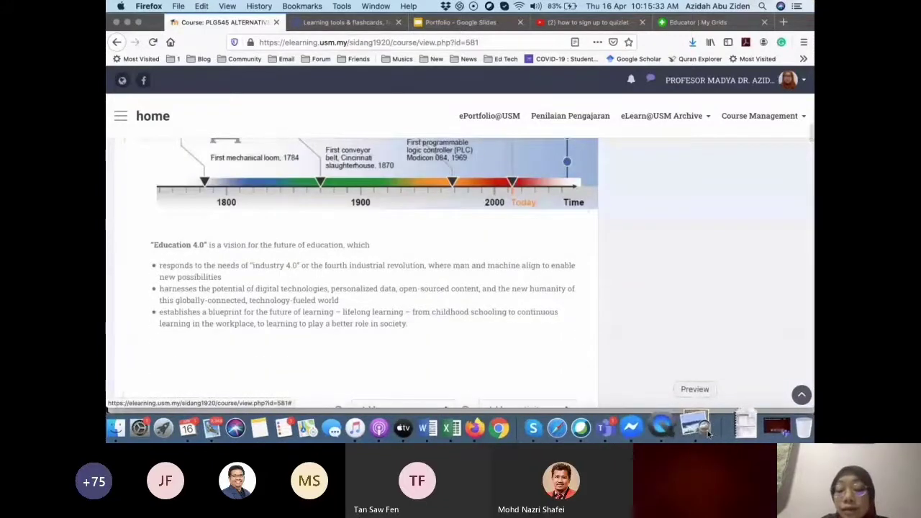
{"action": "left_click", "coordinate": [707, 430]}
{"action": "scroll", "coordinate": [633, 315], "scroll_direction": "up", "scroll_amount": 4}
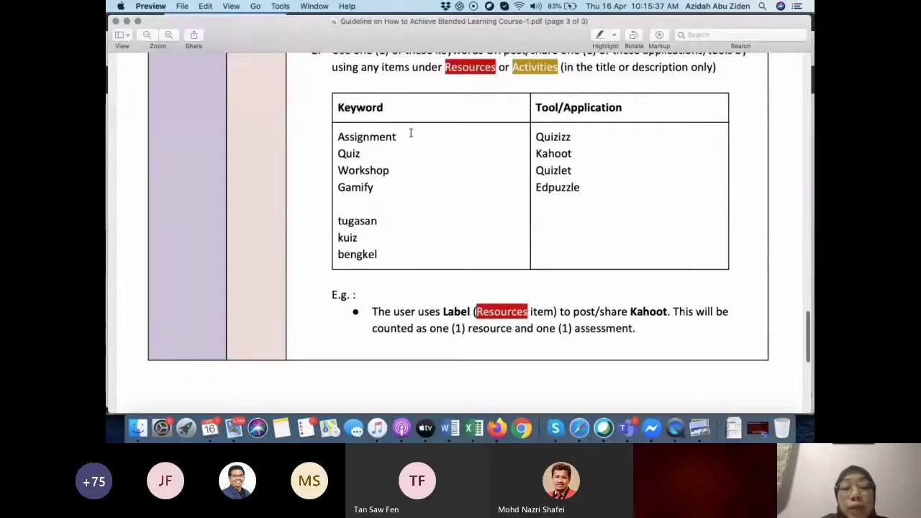
{"action": "left_click", "coordinate": [497, 428]}
{"action": "scroll", "coordinate": [542, 257], "scroll_direction": "up", "scroll_amount": 15}
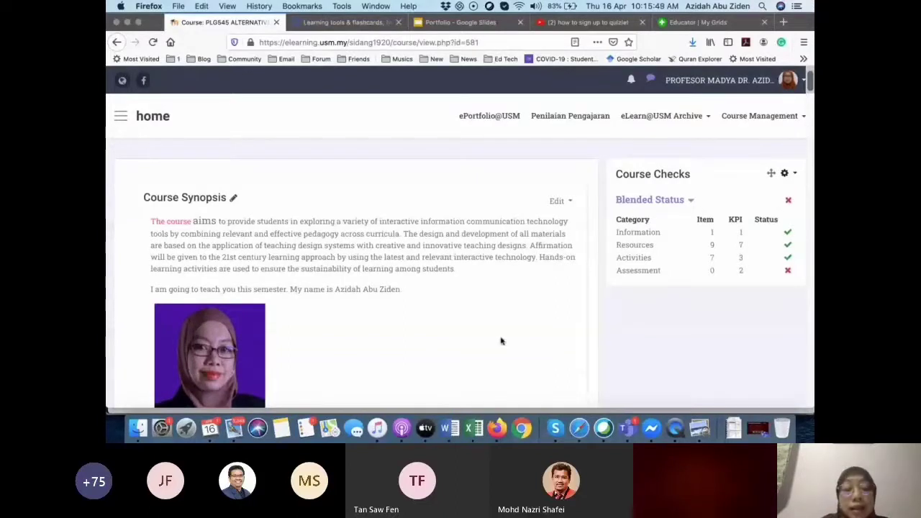
Open the Edit menu of the Flipgrid label in the 30 September - 6 October week.
{"action": "scroll", "coordinate": [501, 341], "scroll_direction": "down", "scroll_amount": 5}
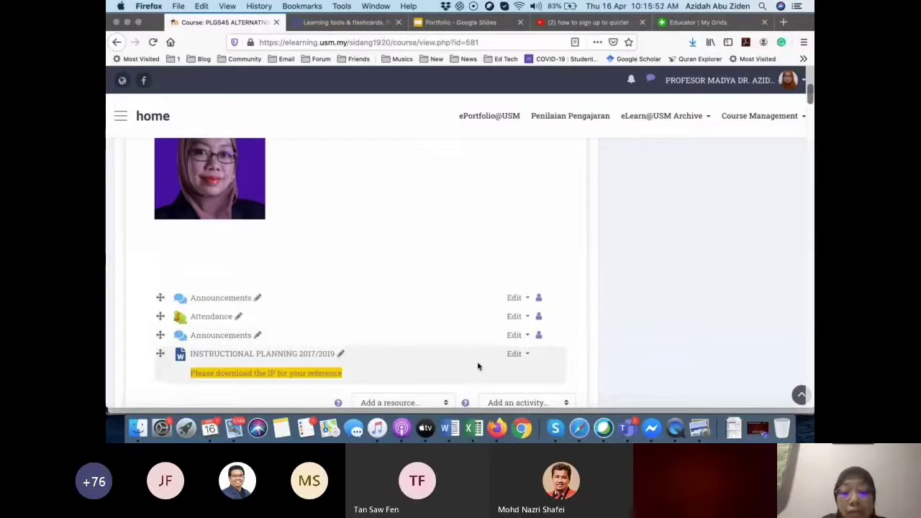
{"action": "scroll", "coordinate": [477, 366], "scroll_direction": "down", "scroll_amount": 15}
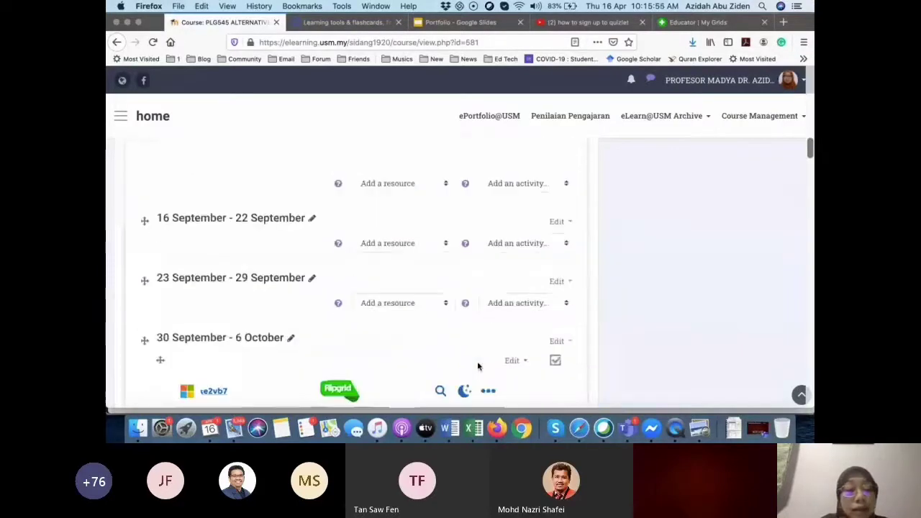
{"action": "scroll", "coordinate": [477, 366], "scroll_direction": "down", "scroll_amount": 3}
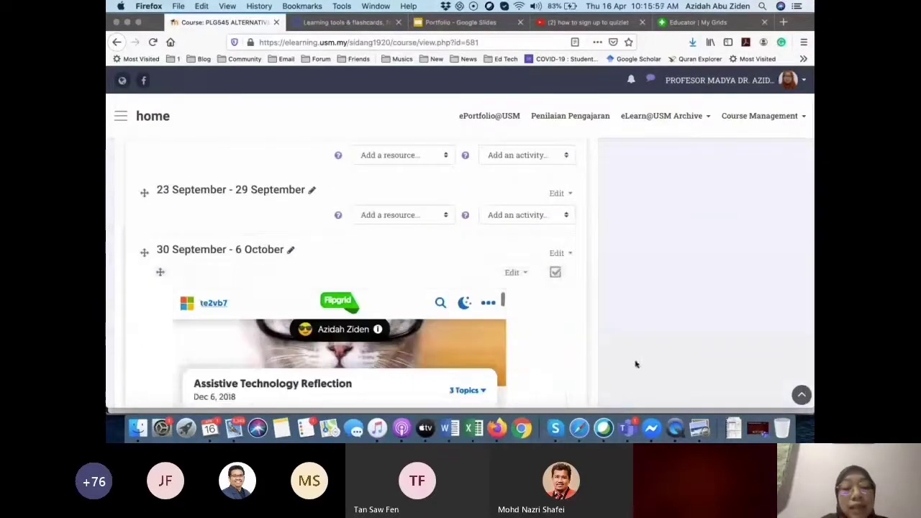
{"action": "scroll", "coordinate": [635, 364], "scroll_direction": "down", "scroll_amount": 2}
{"action": "scroll", "coordinate": [635, 364], "scroll_direction": "down", "scroll_amount": 2}
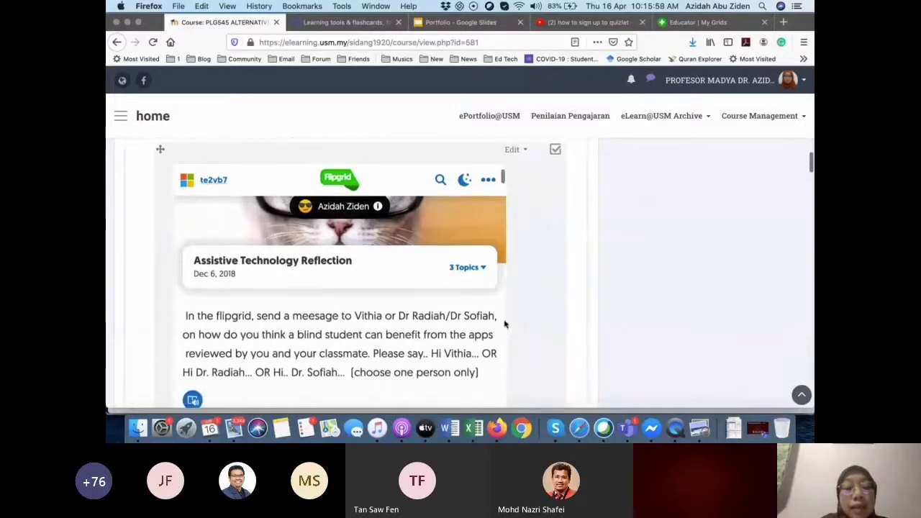
{"action": "scroll", "coordinate": [504, 324], "scroll_direction": "up", "scroll_amount": 2}
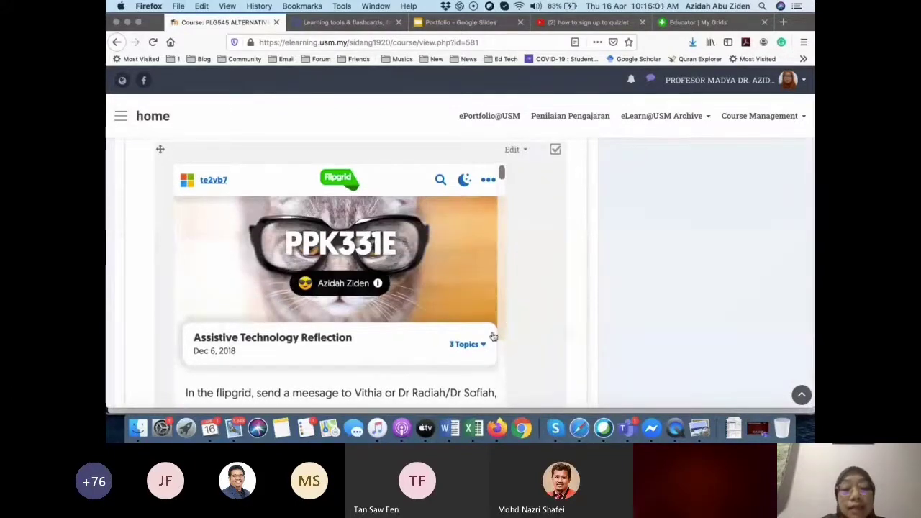
{"action": "scroll", "coordinate": [493, 334], "scroll_direction": "up", "scroll_amount": 1}
{"action": "scroll", "coordinate": [582, 314], "scroll_direction": "up", "scroll_amount": 2}
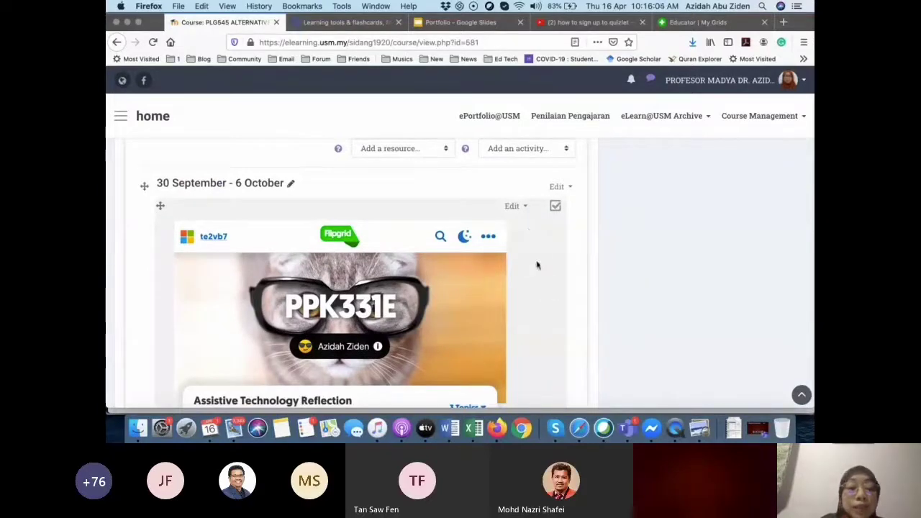
{"action": "scroll", "coordinate": [532, 251], "scroll_direction": "up", "scroll_amount": 1}
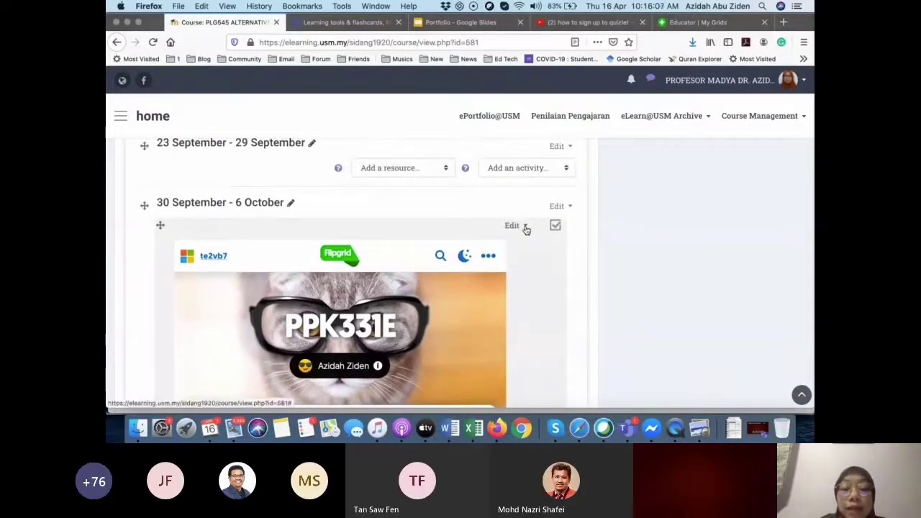
{"action": "left_click", "coordinate": [525, 226]}
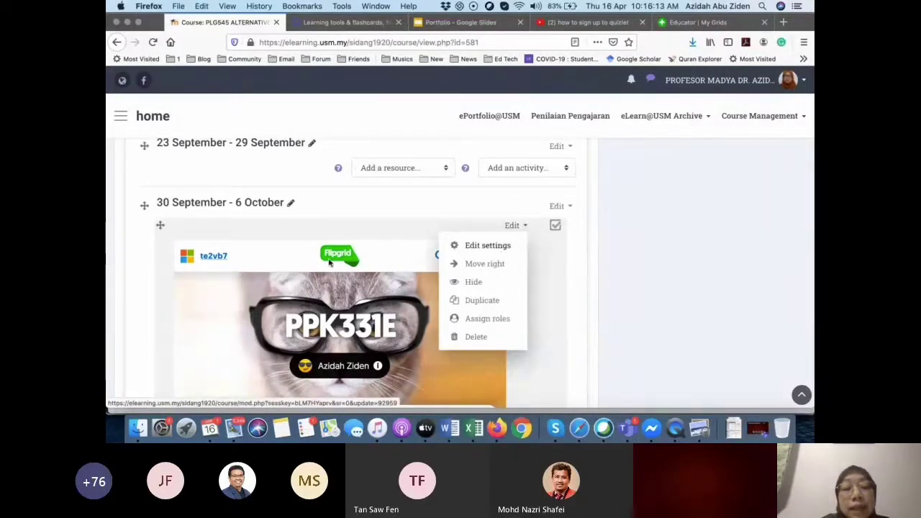
Open the Flipgrid label's settings and place the cursor at the start of its Label text.
{"action": "left_click", "coordinate": [497, 249]}
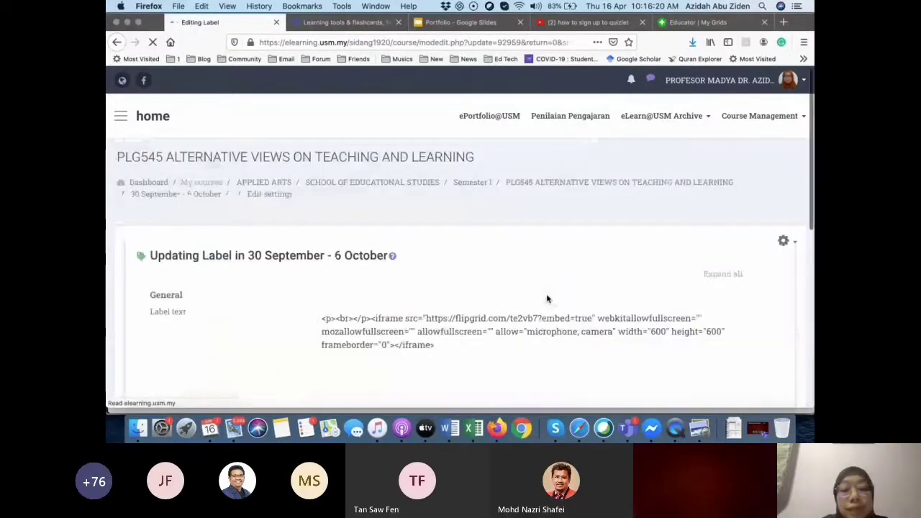
{"action": "scroll", "coordinate": [590, 287], "scroll_direction": "down", "scroll_amount": 2}
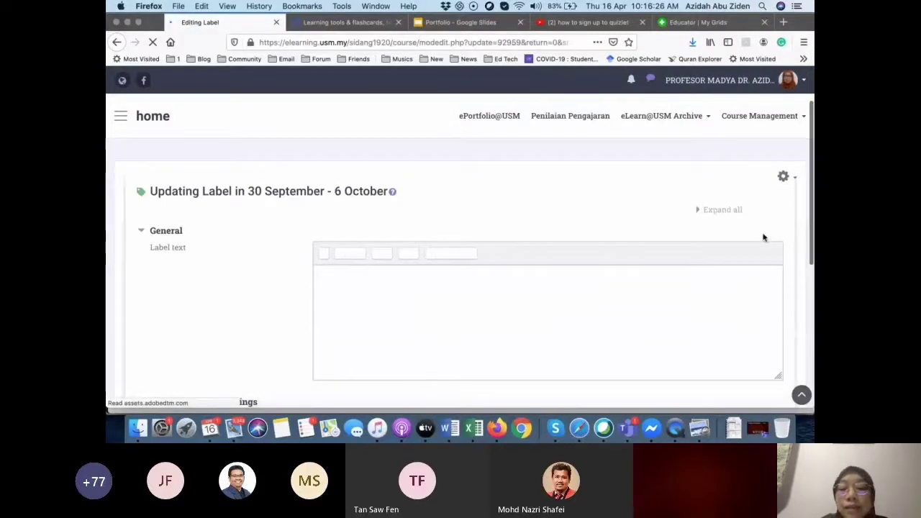
{"action": "scroll", "coordinate": [764, 237], "scroll_direction": "down", "scroll_amount": 2}
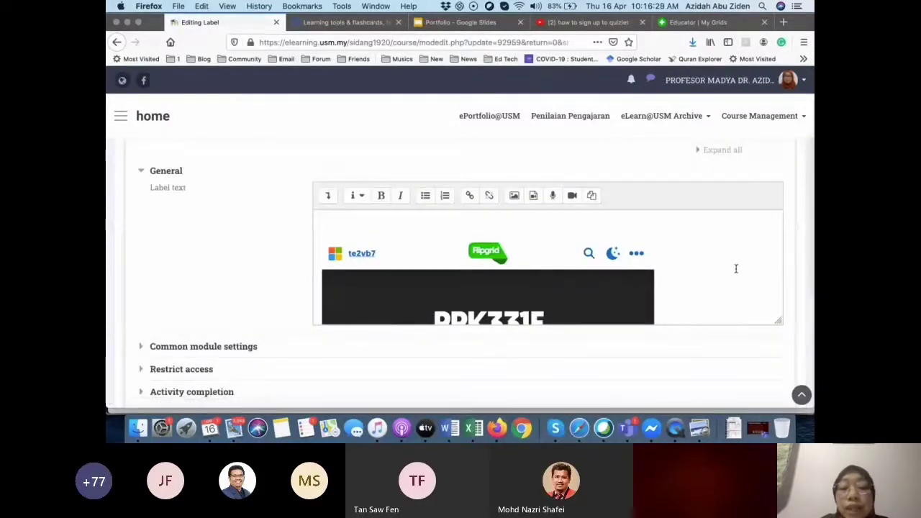
{"action": "scroll", "coordinate": [717, 269], "scroll_direction": "down", "scroll_amount": 2}
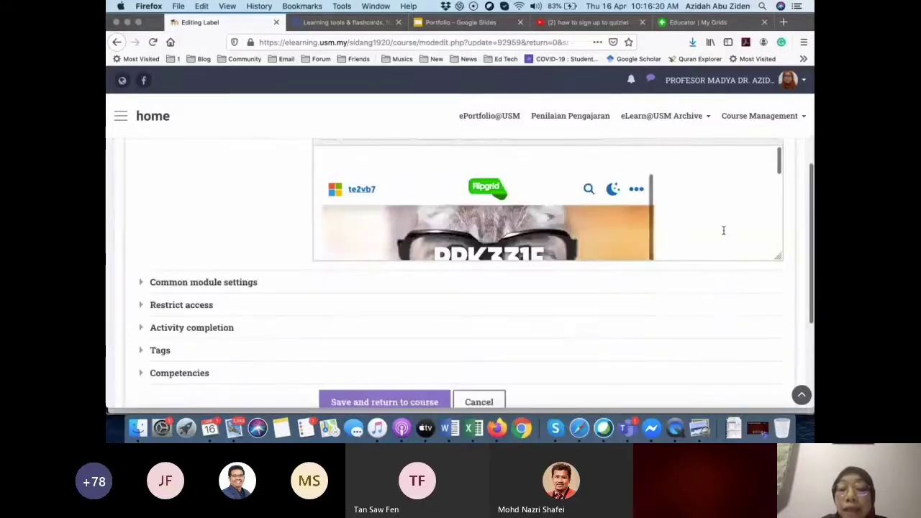
{"action": "scroll", "coordinate": [723, 230], "scroll_direction": "up", "scroll_amount": 2}
{"action": "left_click", "coordinate": [714, 222]}
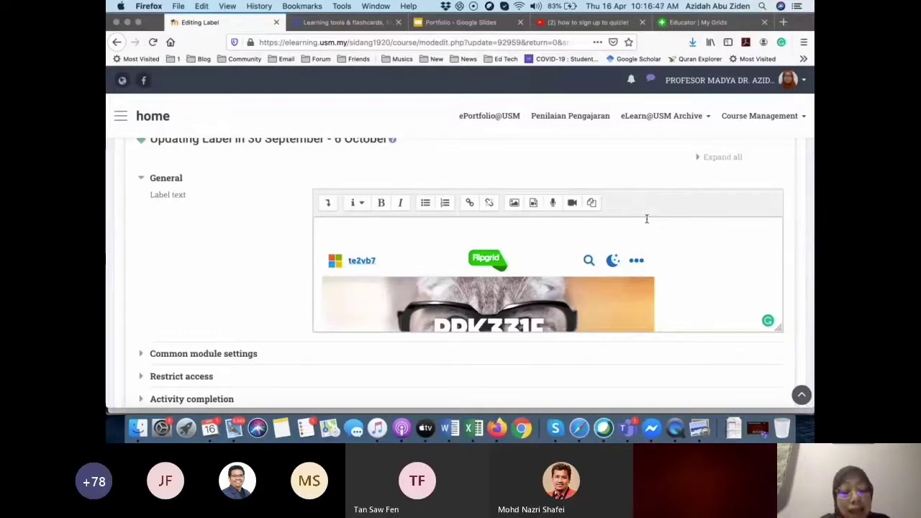
Add 'Please complete this Quiz by 12pm today.' above the Flipgrid embed and select 'Quiz'.
{"action": "type", "text": "Q"}
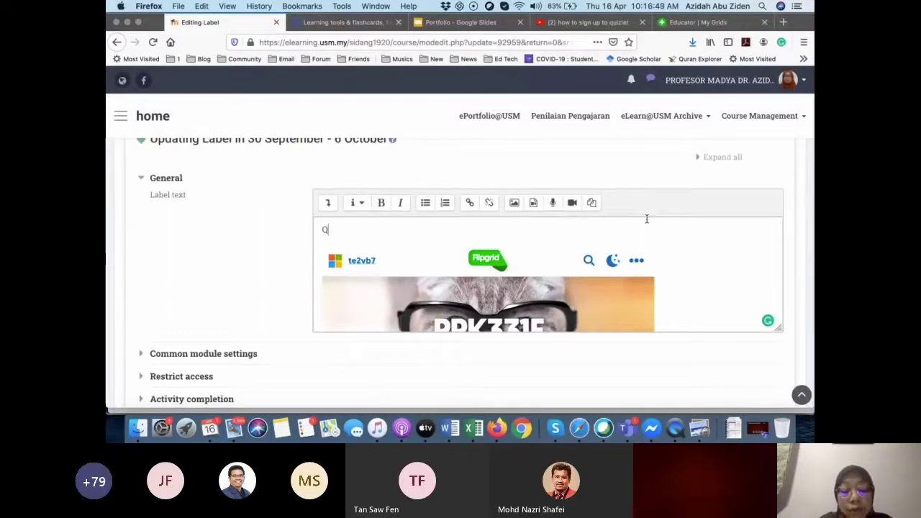
{"action": "type", "text": "uiz"}
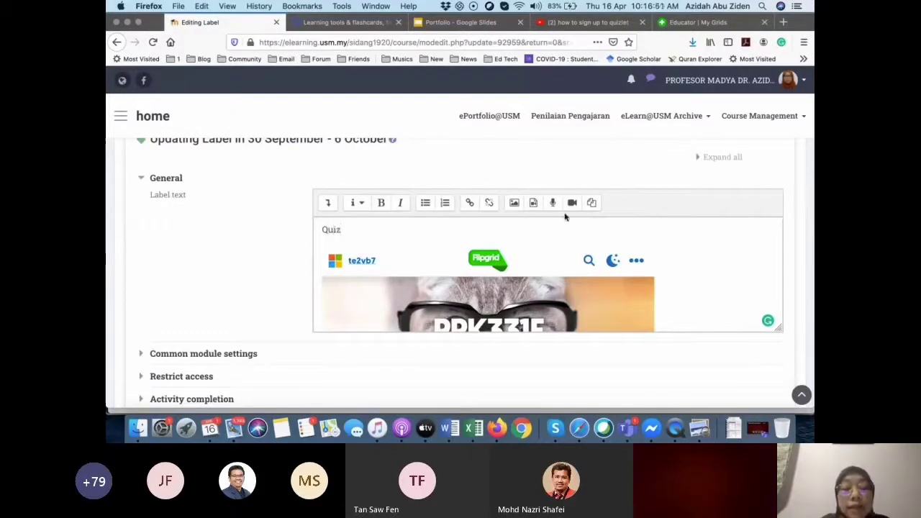
{"action": "left_click", "coordinate": [321, 230]}
{"action": "type", "text": "Please "}
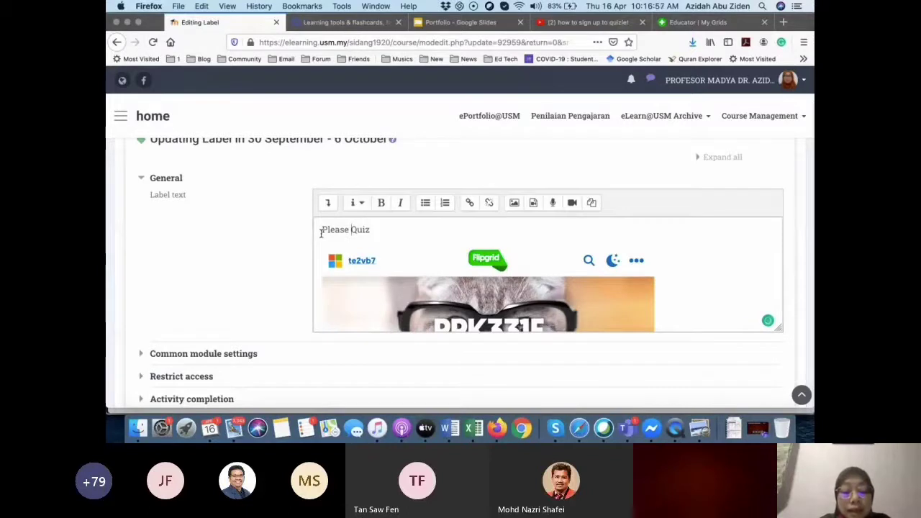
{"action": "type", "text": "complete"}
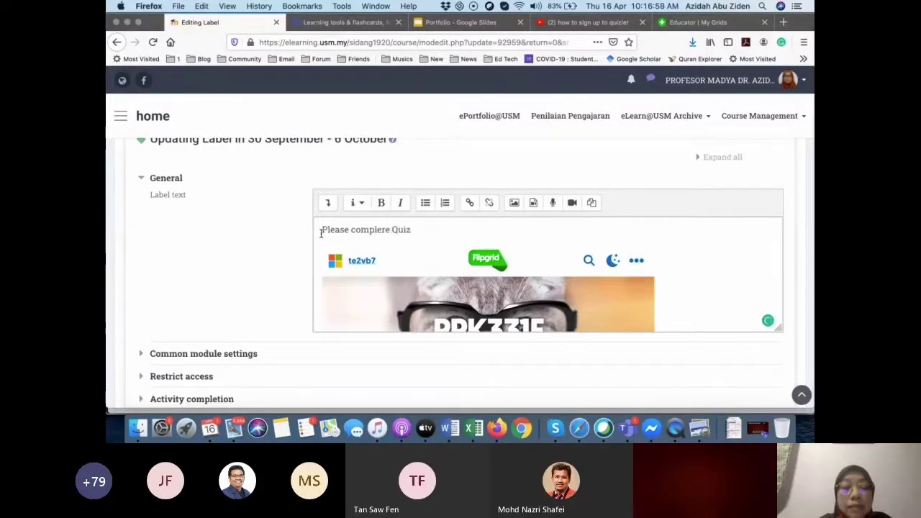
{"action": "type", "text": " thi"}
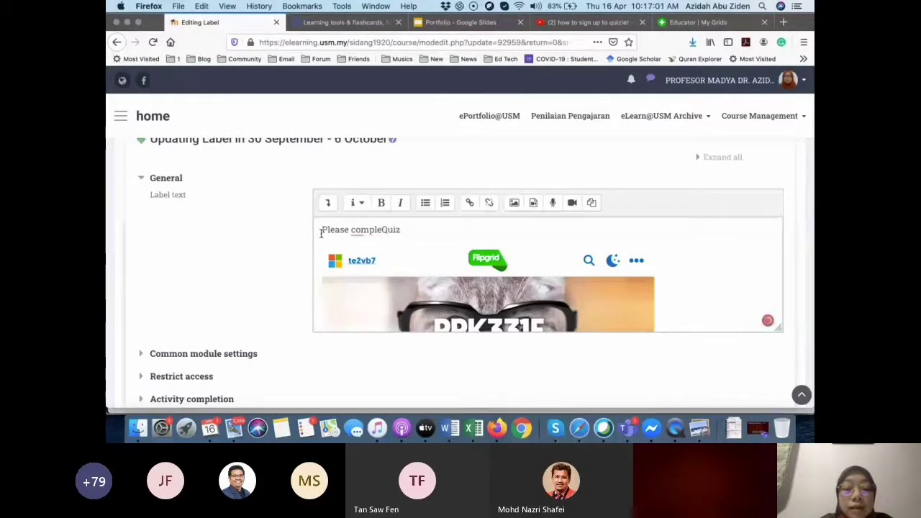
{"action": "type", "text": "s"}
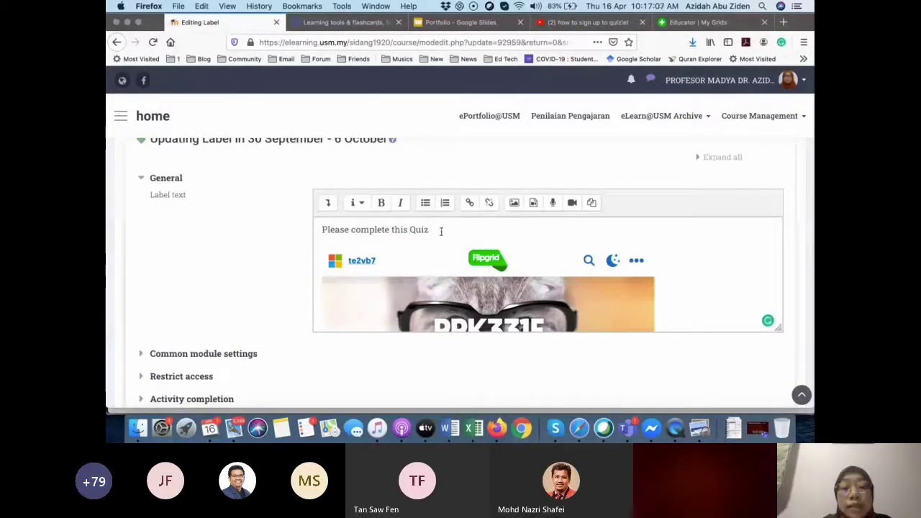
{"action": "type", "text": "by"}
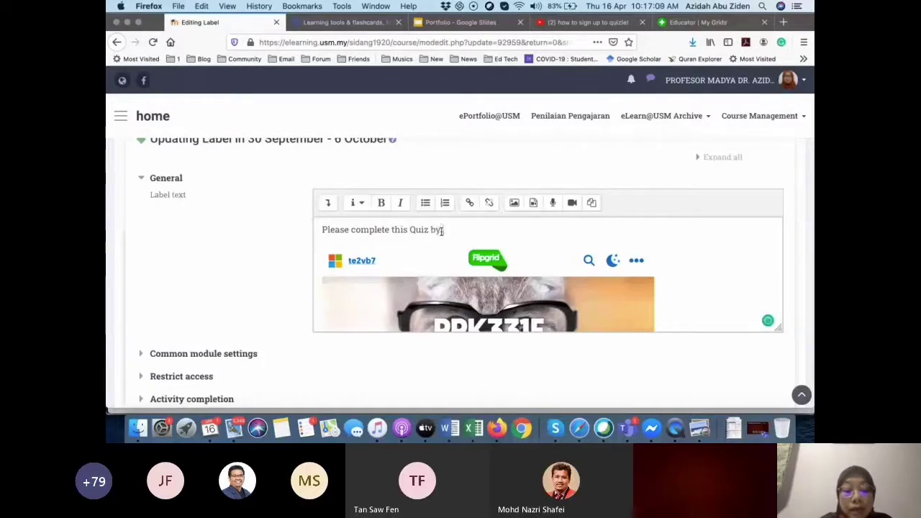
{"action": "type", "text": " 12pm to"}
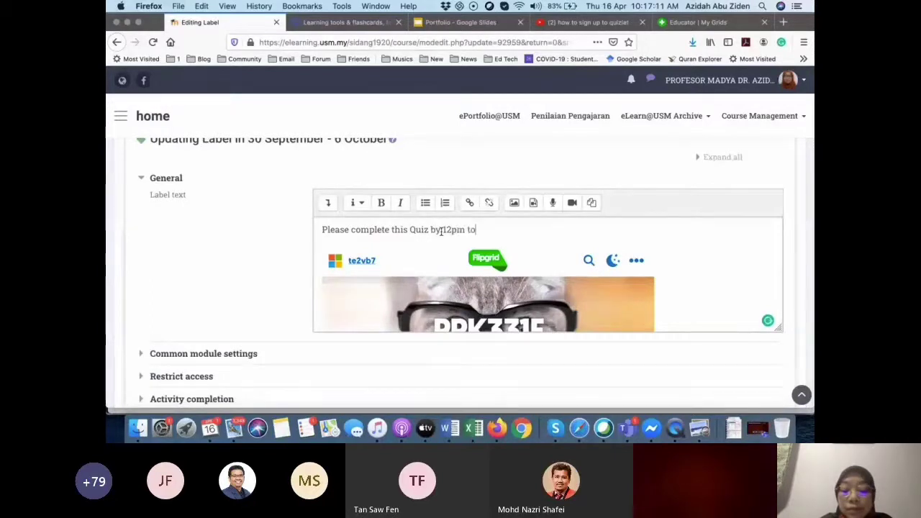
{"action": "type", "text": "day."}
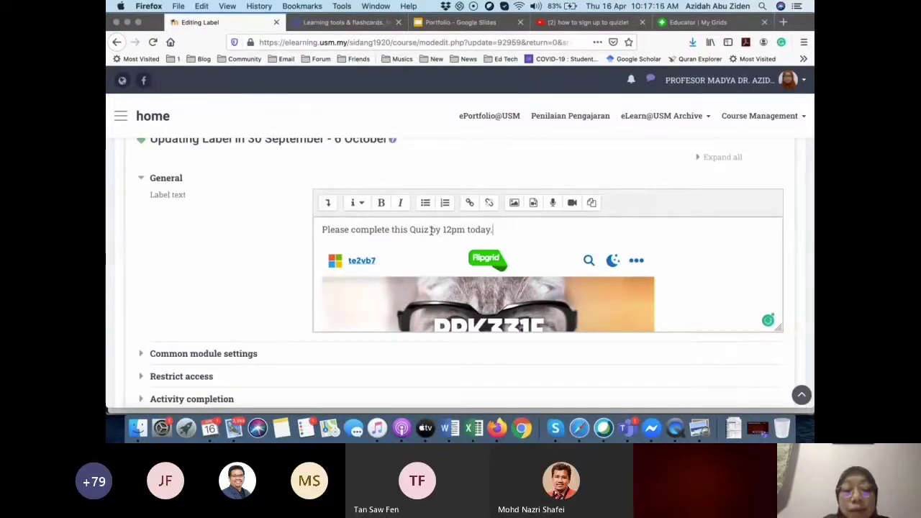
{"action": "left_click_drag", "start_coordinate": [431, 230], "coordinate": [409, 230]}
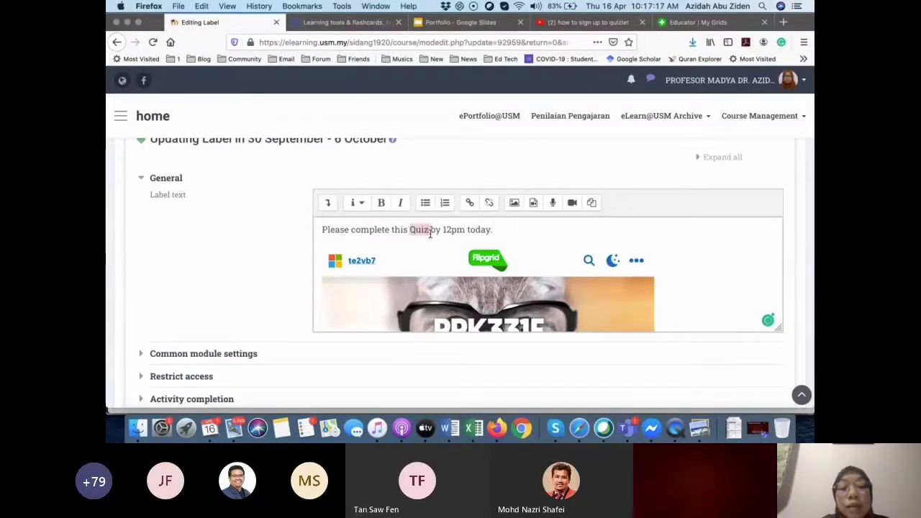
{"action": "left_click", "coordinate": [694, 428]}
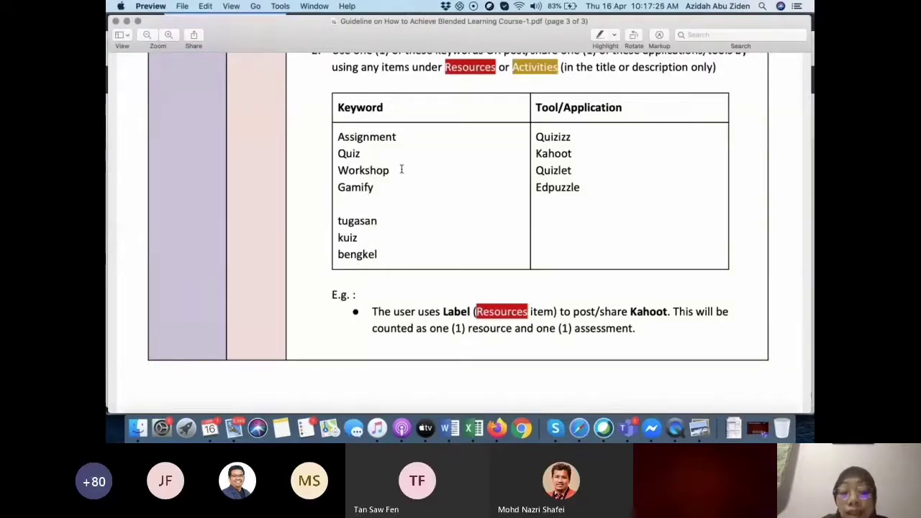
{"action": "left_click", "coordinate": [494, 426]}
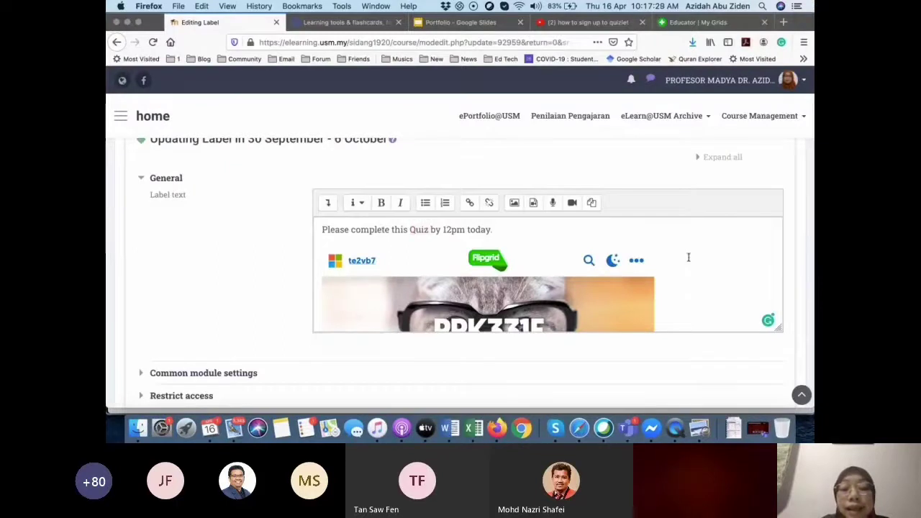
{"action": "scroll", "coordinate": [796, 257], "scroll_direction": "down", "scroll_amount": 5}
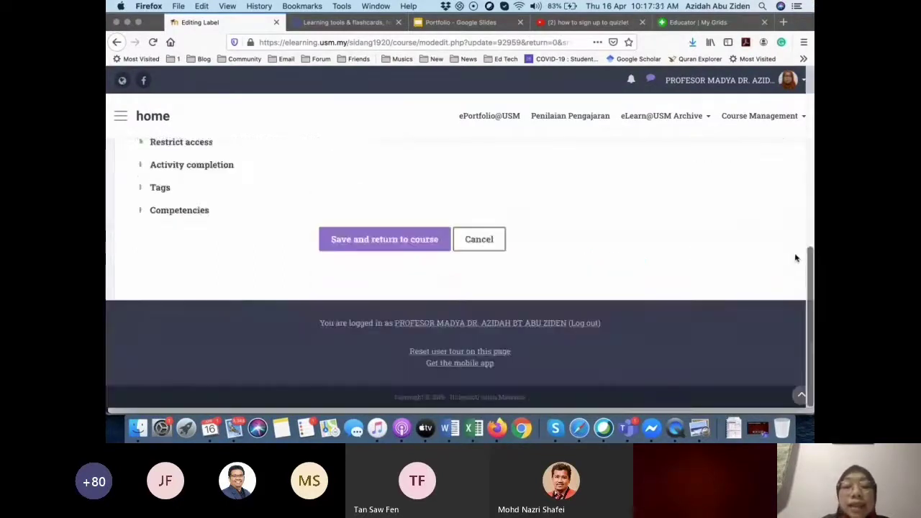
Save the label changes and review the updated PLG545 course page.
{"action": "left_click", "coordinate": [388, 245]}
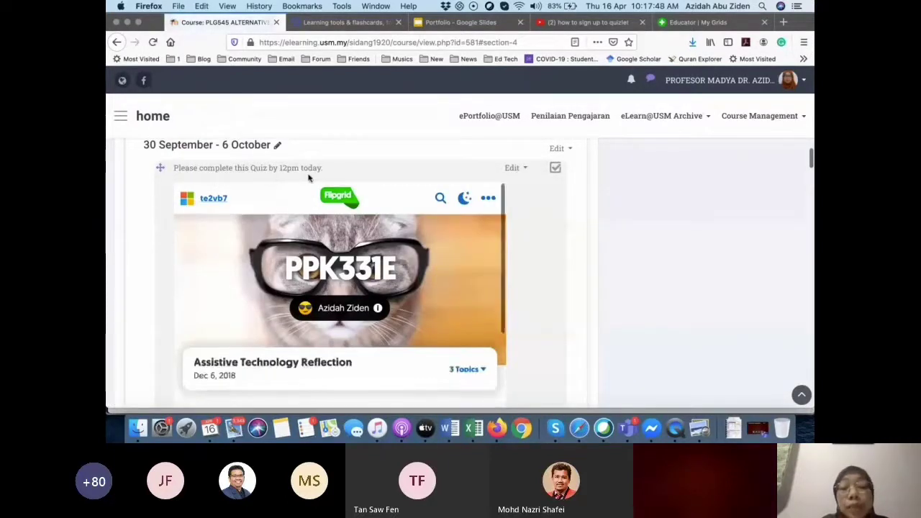
{"action": "scroll", "coordinate": [669, 229], "scroll_direction": "up", "scroll_amount": 5}
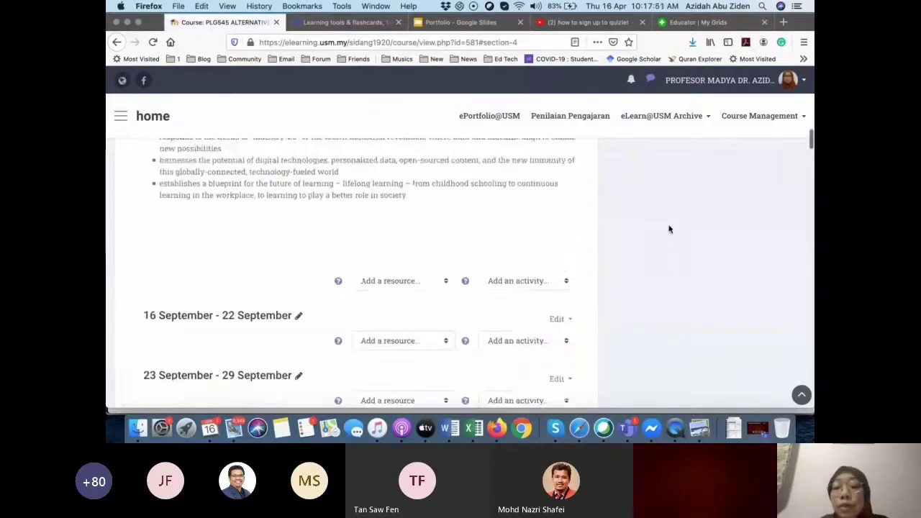
{"action": "scroll", "coordinate": [669, 228], "scroll_direction": "up", "scroll_amount": 5}
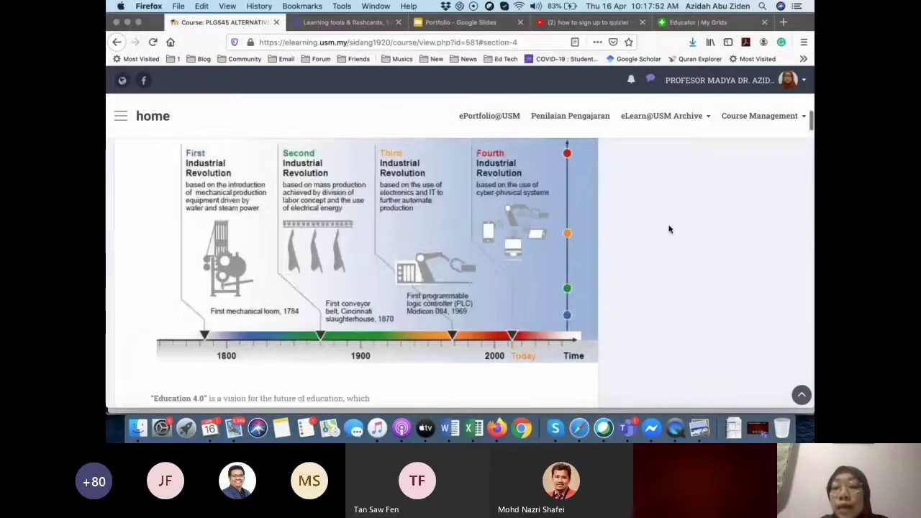
{"action": "scroll", "coordinate": [669, 229], "scroll_direction": "up", "scroll_amount": 15}
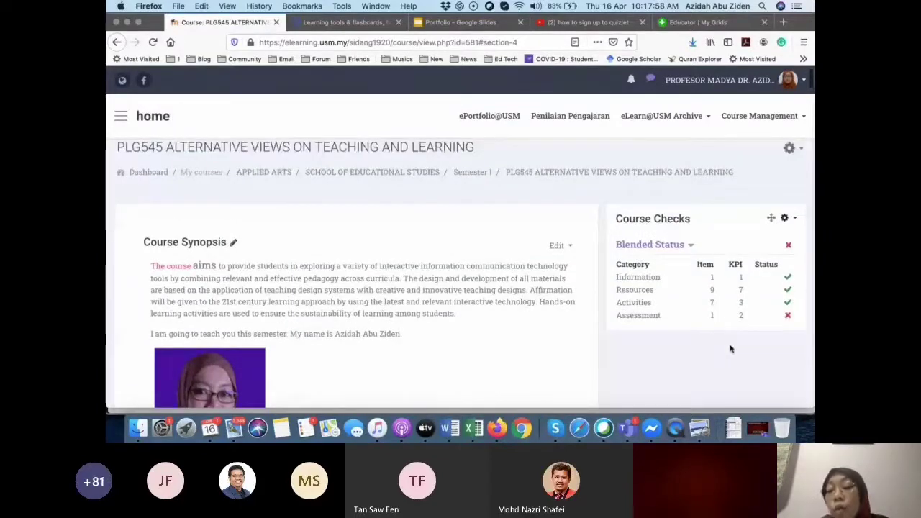
{"action": "scroll", "coordinate": [701, 350], "scroll_direction": "down", "scroll_amount": 15}
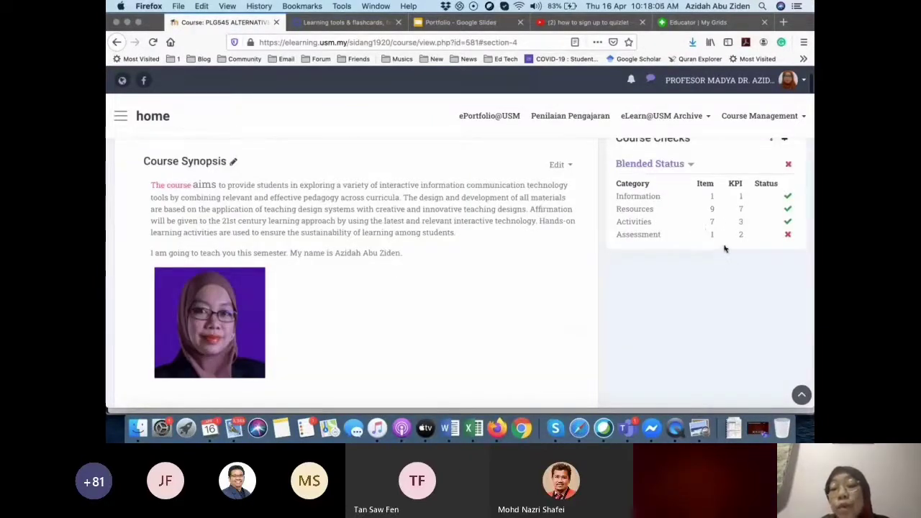
Briefly check the guideline PDF, scroll the course page, then move to the Teams meeting chat.
{"action": "left_click", "coordinate": [698, 428]}
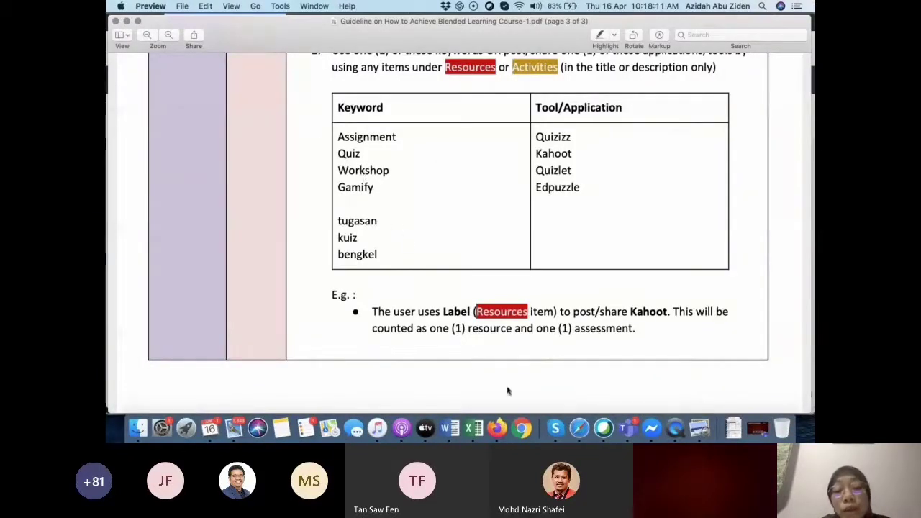
{"action": "left_click", "coordinate": [496, 428]}
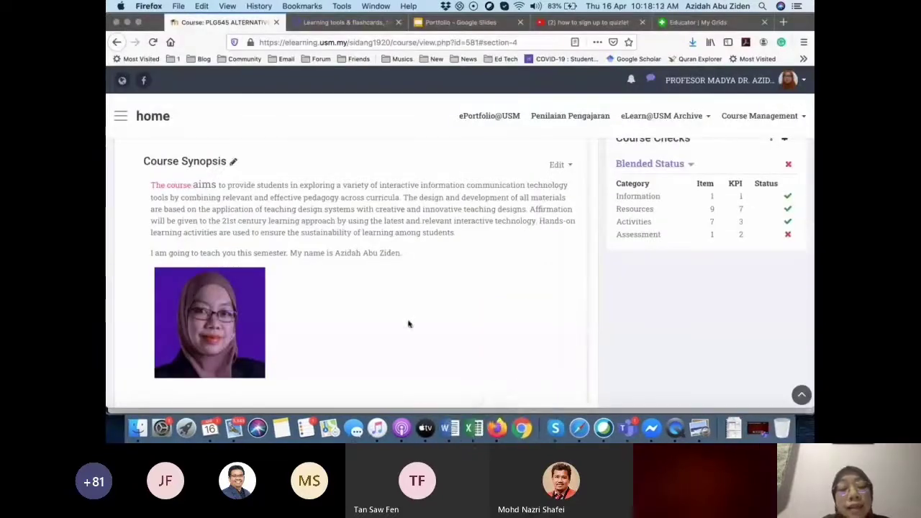
{"action": "scroll", "coordinate": [408, 323], "scroll_direction": "down", "scroll_amount": 15}
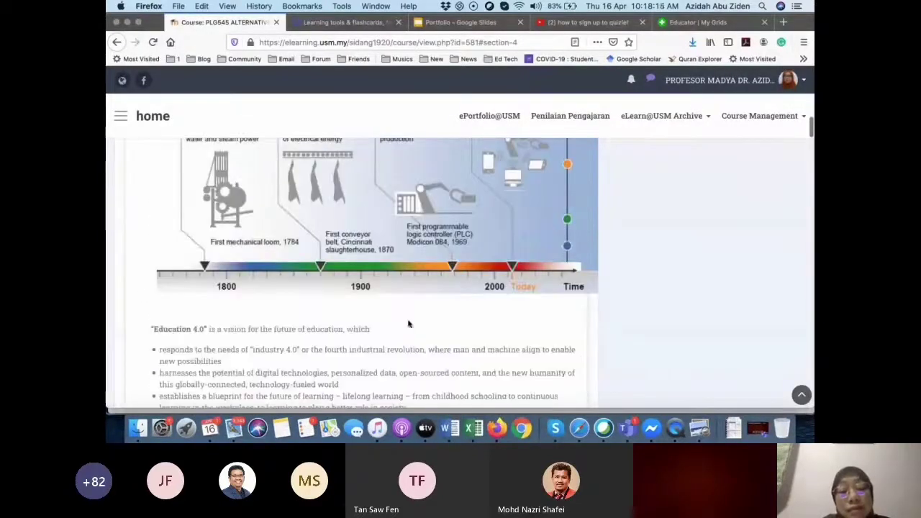
{"action": "scroll", "coordinate": [408, 324], "scroll_direction": "down", "scroll_amount": 3}
{"action": "scroll", "coordinate": [401, 338], "scroll_direction": "down", "scroll_amount": 5}
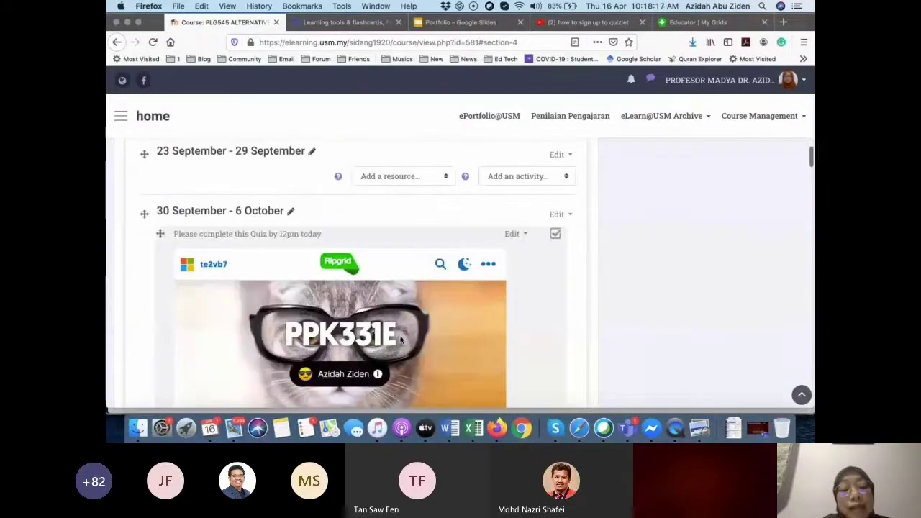
{"action": "scroll", "coordinate": [401, 340], "scroll_direction": "down", "scroll_amount": 1}
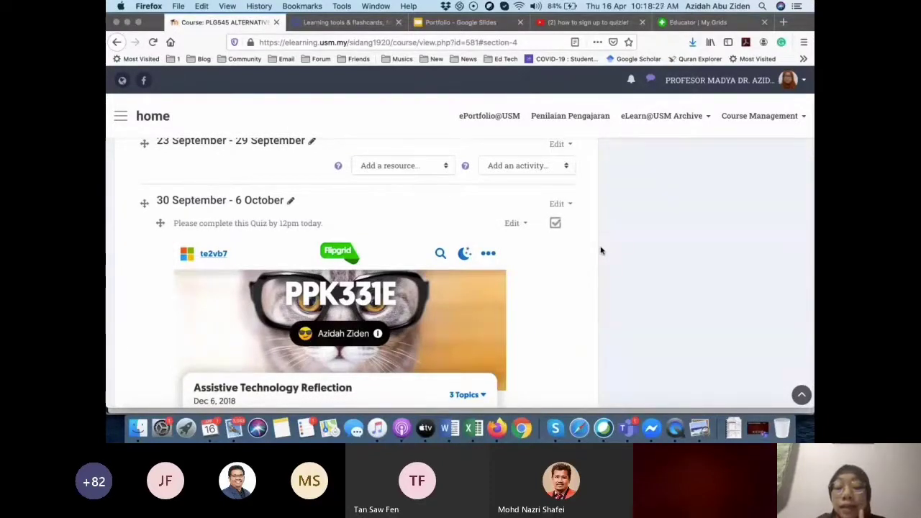
{"action": "scroll", "coordinate": [684, 243], "scroll_direction": "down", "scroll_amount": 10}
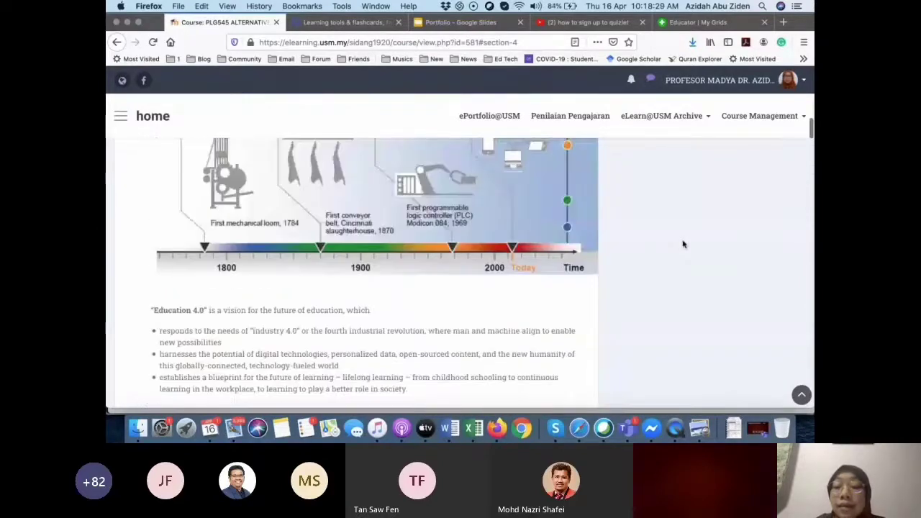
{"action": "scroll", "coordinate": [683, 243], "scroll_direction": "up", "scroll_amount": 15}
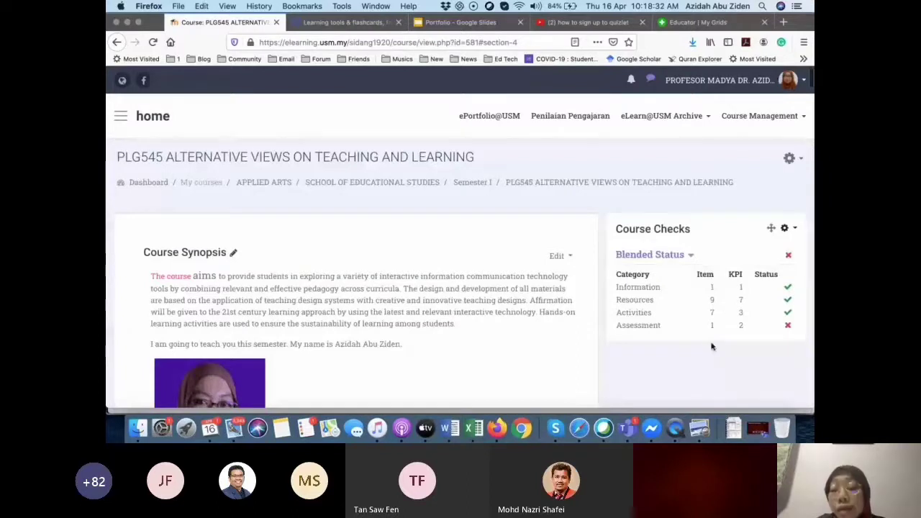
{"action": "left_click", "coordinate": [626, 434]}
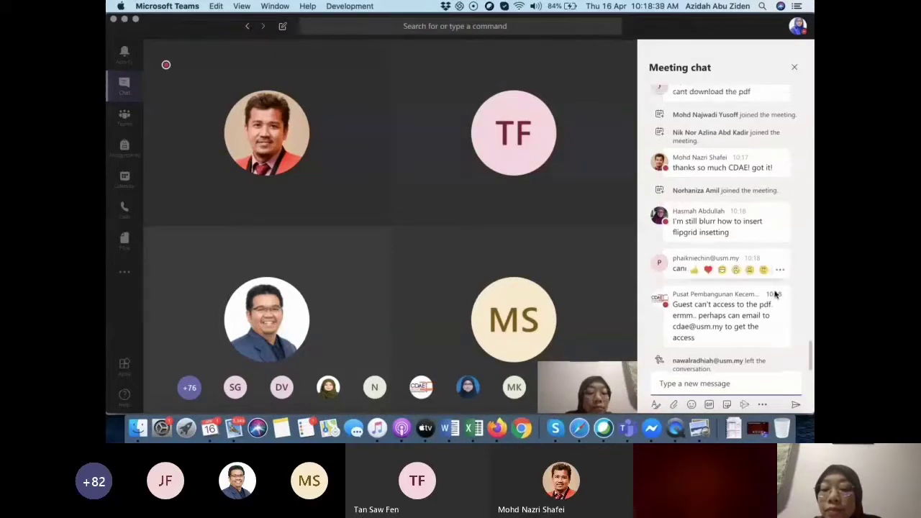
Read back through the Teams meeting chat, then return to the guideline PDF.
{"action": "scroll", "coordinate": [775, 302], "scroll_direction": "up", "scroll_amount": 1}
{"action": "scroll", "coordinate": [773, 324], "scroll_direction": "up", "scroll_amount": 2}
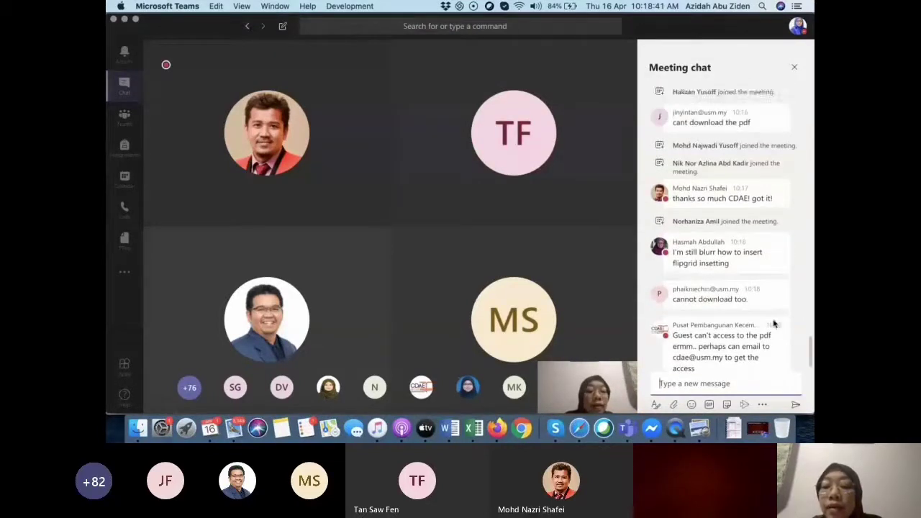
{"action": "scroll", "coordinate": [774, 323], "scroll_direction": "up", "scroll_amount": 6}
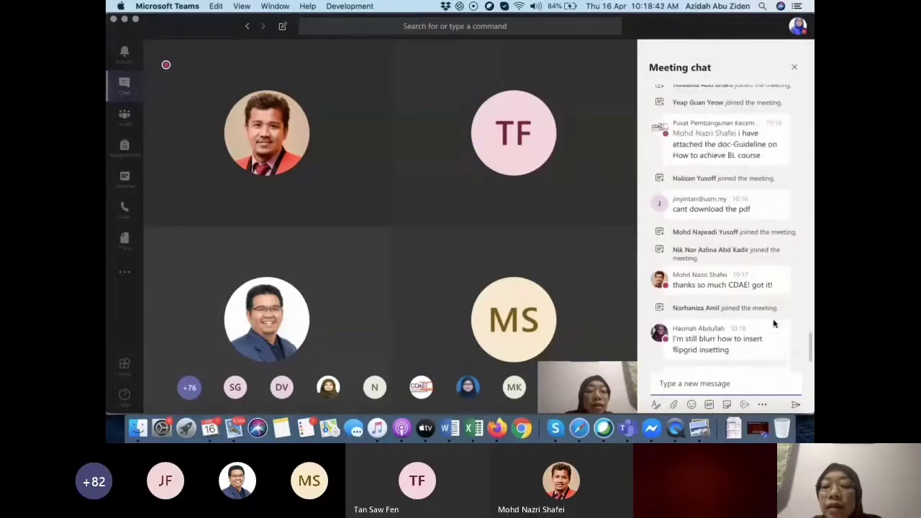
{"action": "scroll", "coordinate": [773, 320], "scroll_direction": "down", "scroll_amount": 2}
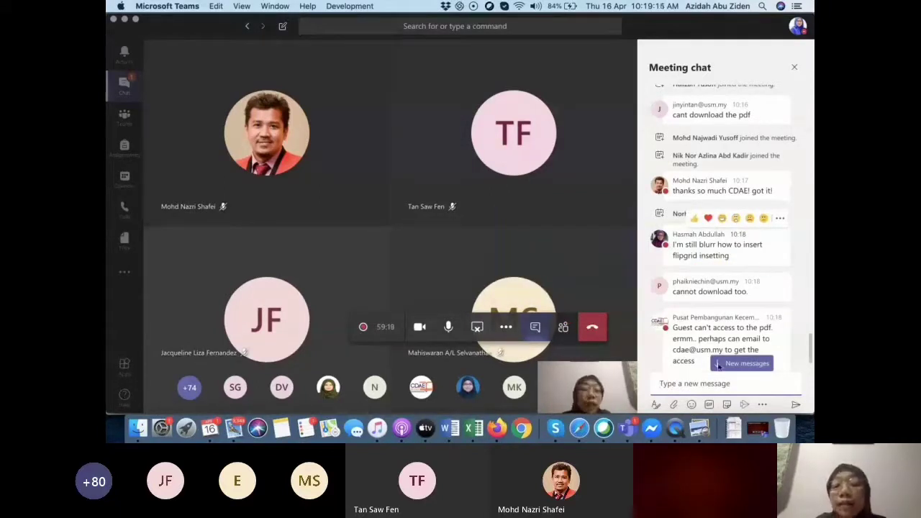
{"action": "key", "text": "super+Tab"}
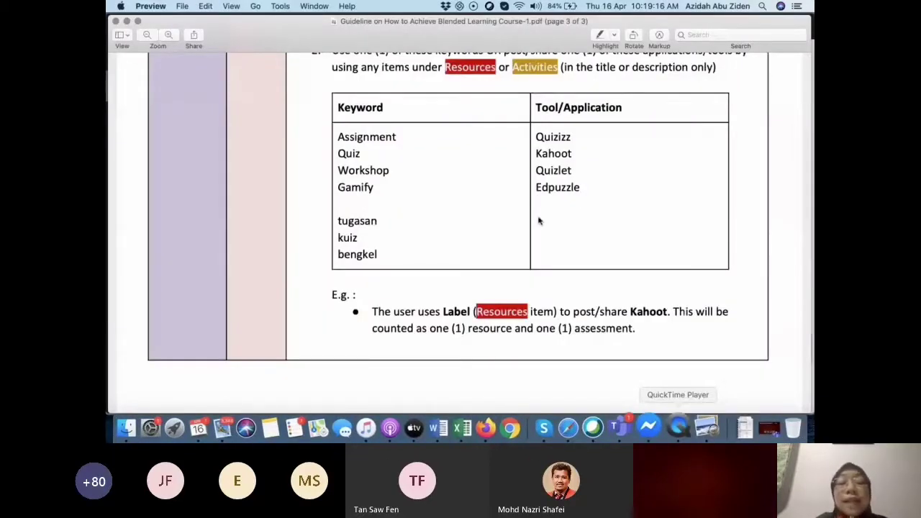
Review page 3's Assessment row in the PDF, then bring back the PLG545 page in Firefox.
{"action": "scroll", "coordinate": [539, 221], "scroll_direction": "up", "scroll_amount": 3}
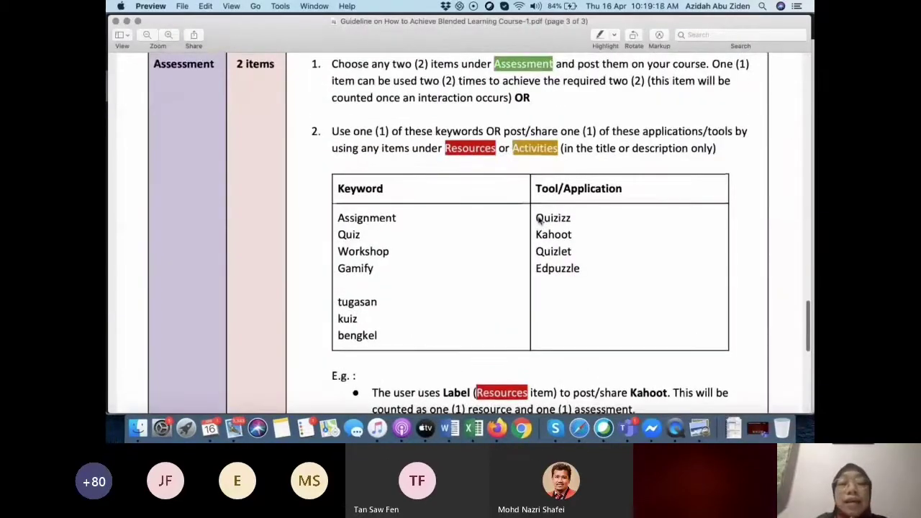
{"action": "scroll", "coordinate": [539, 221], "scroll_direction": "up", "scroll_amount": 4}
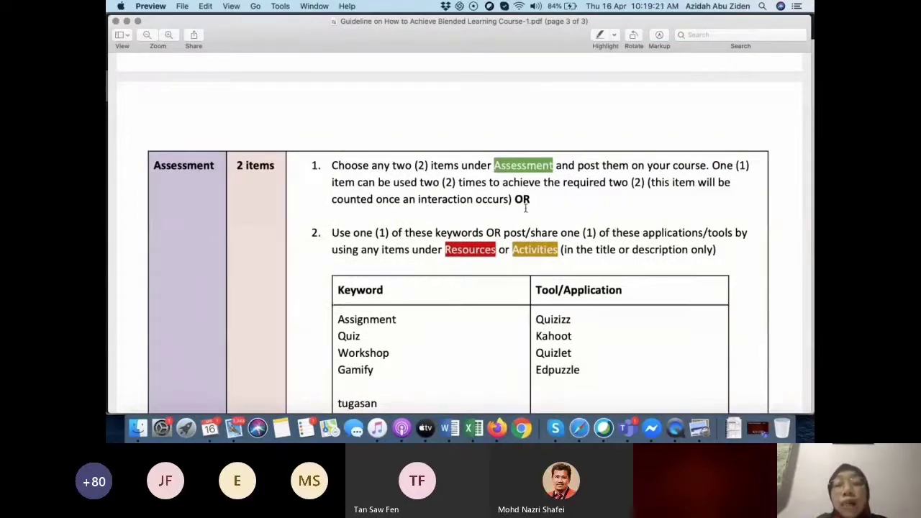
{"action": "left_click", "coordinate": [497, 436]}
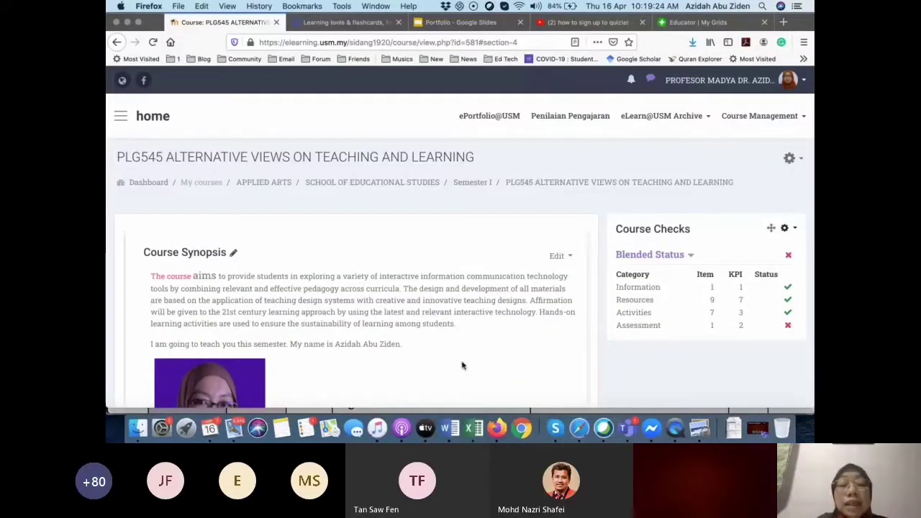
Scroll the PLG545 page to the September sections, then return to the Teams chat.
{"action": "scroll", "coordinate": [463, 366], "scroll_direction": "down", "scroll_amount": 3}
{"action": "scroll", "coordinate": [462, 365], "scroll_direction": "down", "scroll_amount": 10}
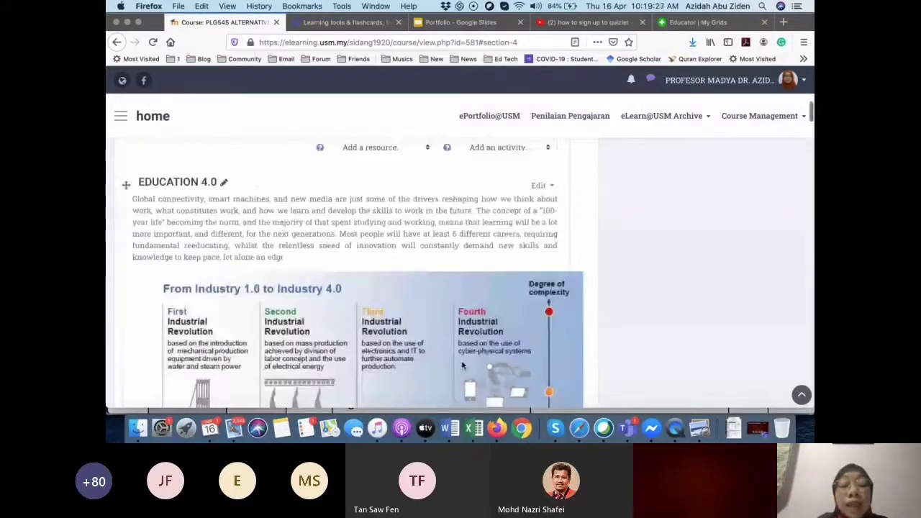
{"action": "scroll", "coordinate": [463, 366], "scroll_direction": "down", "scroll_amount": 10}
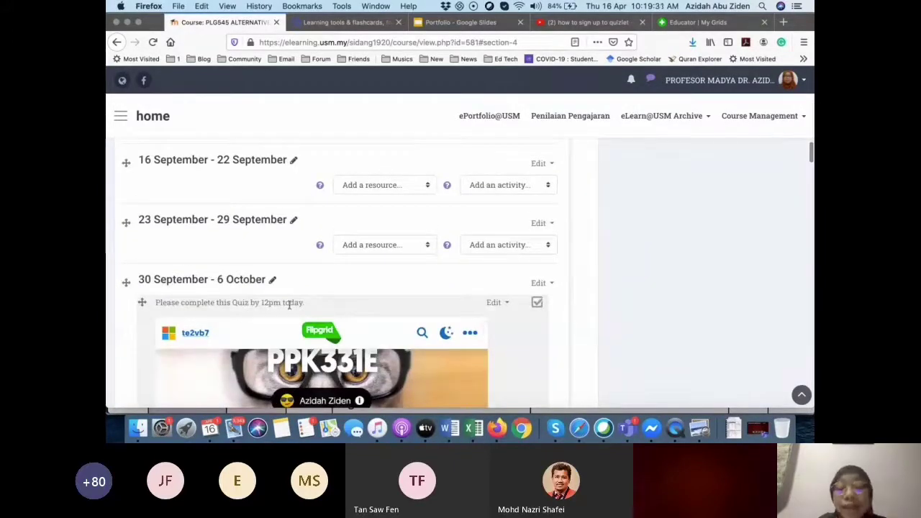
{"action": "left_click", "coordinate": [627, 429]}
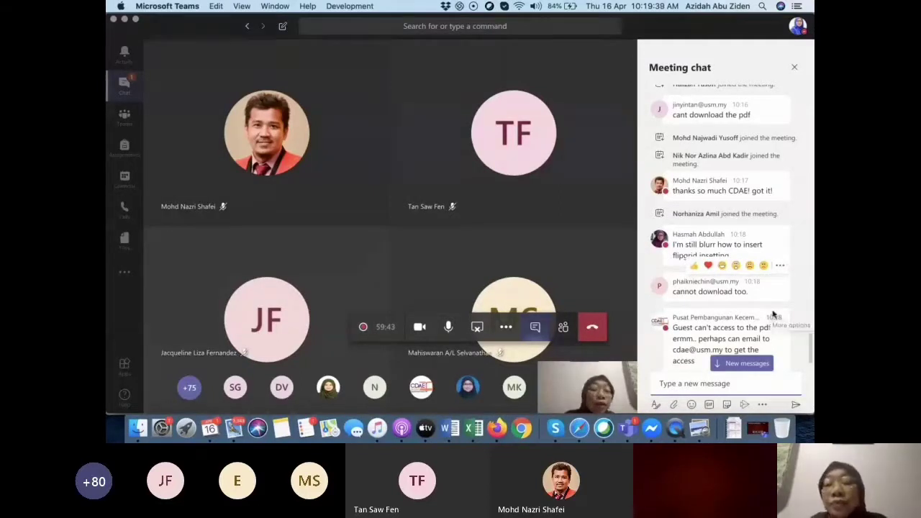
Read the newer questions in the Teams meeting chat, then return to the PLG545 course page.
{"action": "scroll", "coordinate": [773, 295], "scroll_direction": "down", "scroll_amount": 3}
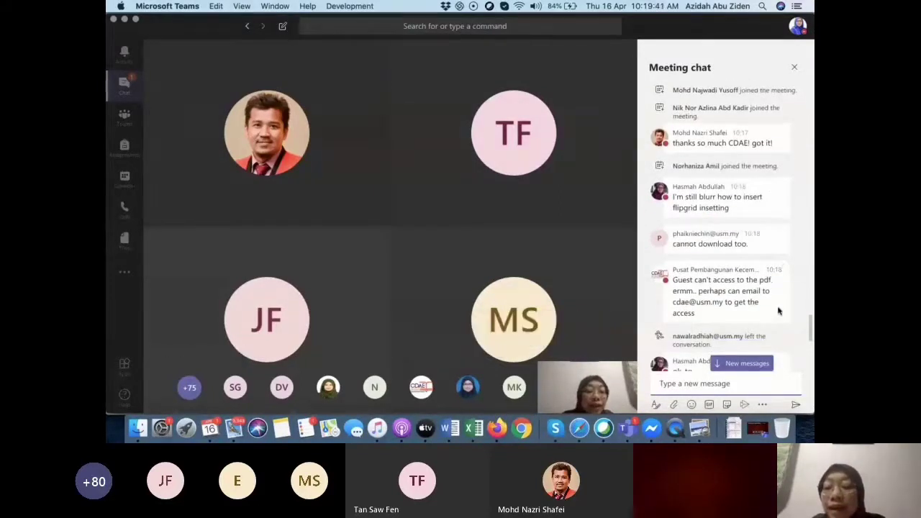
{"action": "scroll", "coordinate": [782, 266], "scroll_direction": "down", "scroll_amount": 3}
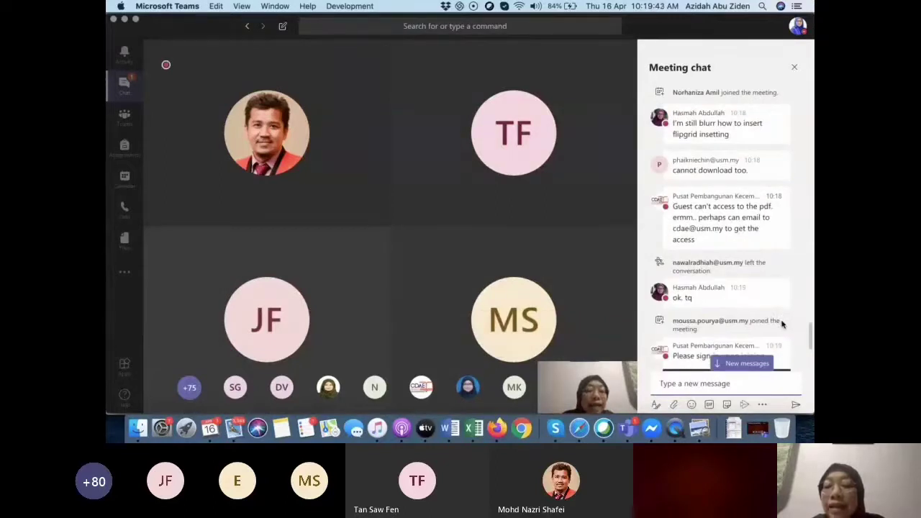
{"action": "scroll", "coordinate": [784, 303], "scroll_direction": "down", "scroll_amount": 1}
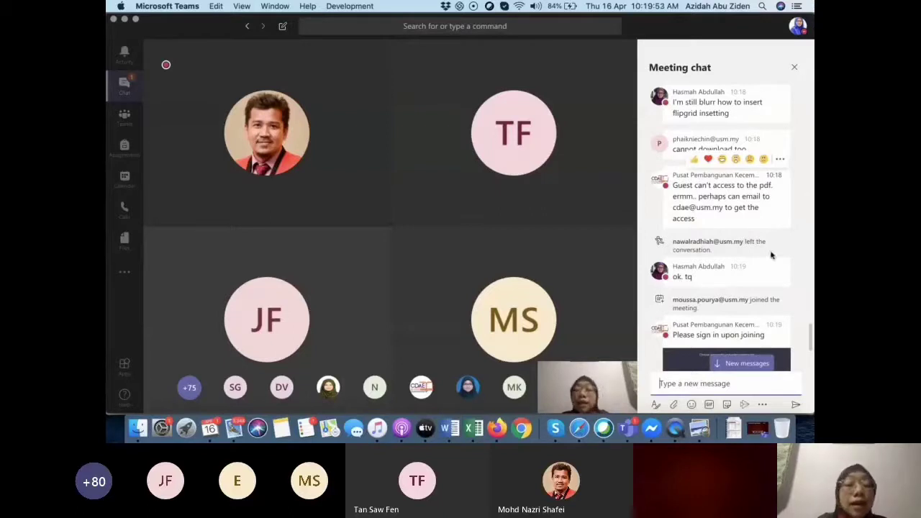
{"action": "scroll", "coordinate": [772, 256], "scroll_direction": "down", "scroll_amount": 1}
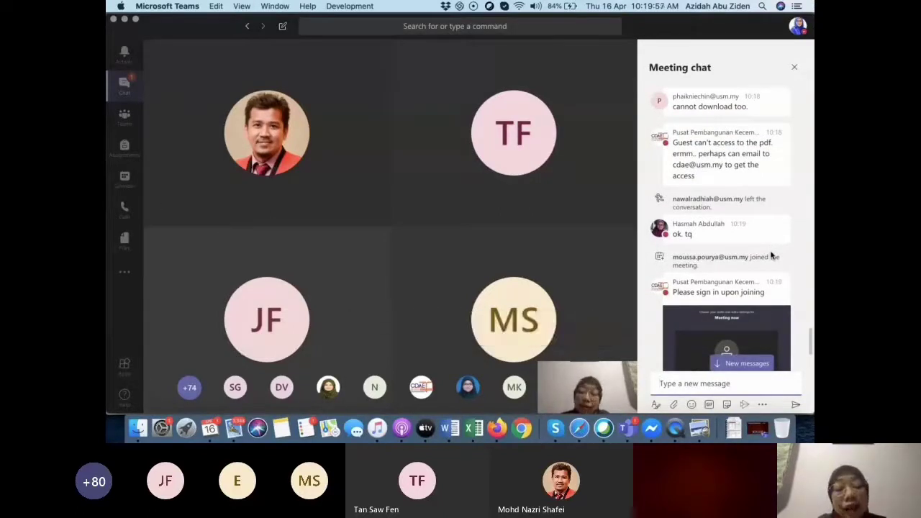
{"action": "scroll", "coordinate": [778, 244], "scroll_direction": "down", "scroll_amount": 1}
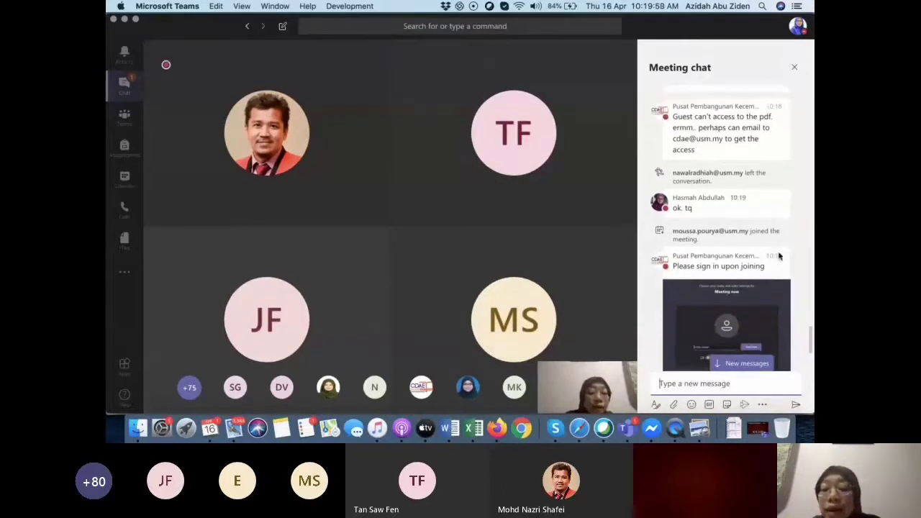
{"action": "scroll", "coordinate": [778, 251], "scroll_direction": "down", "scroll_amount": 5}
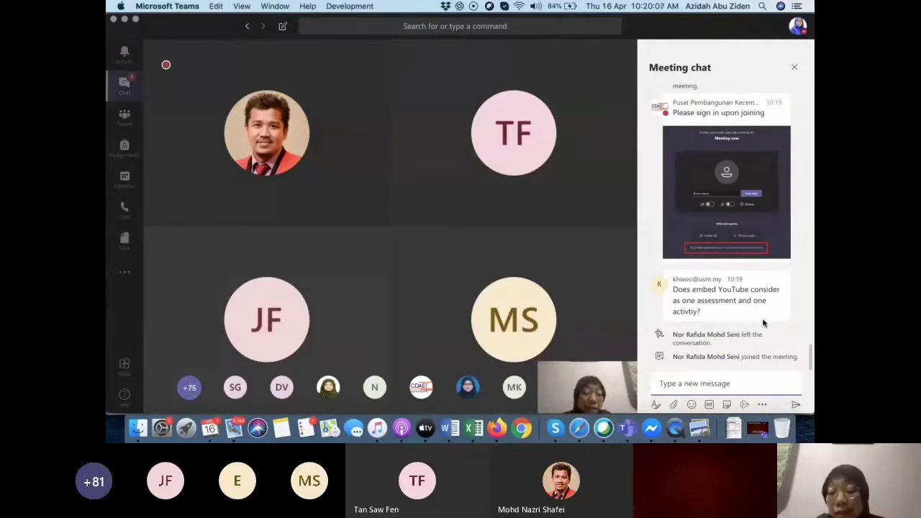
{"action": "mouse_move", "coordinate": [764, 320]}
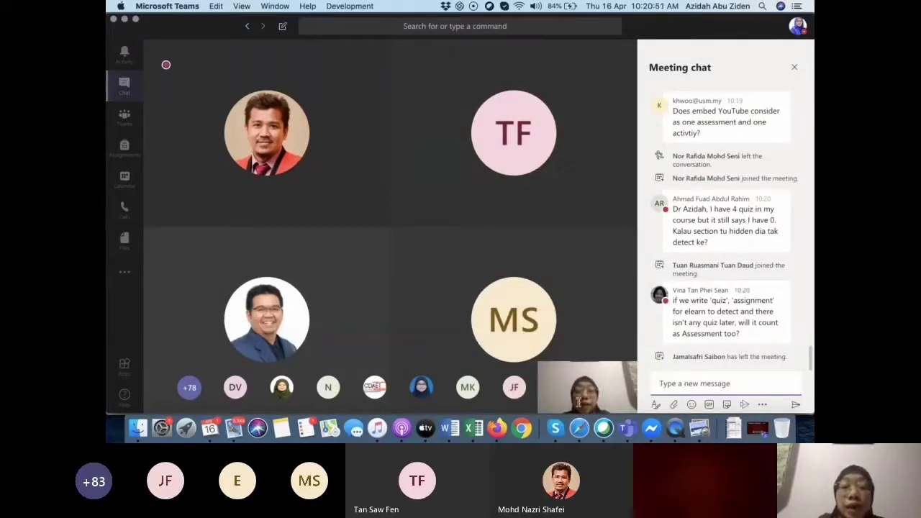
{"action": "left_click", "coordinate": [495, 427]}
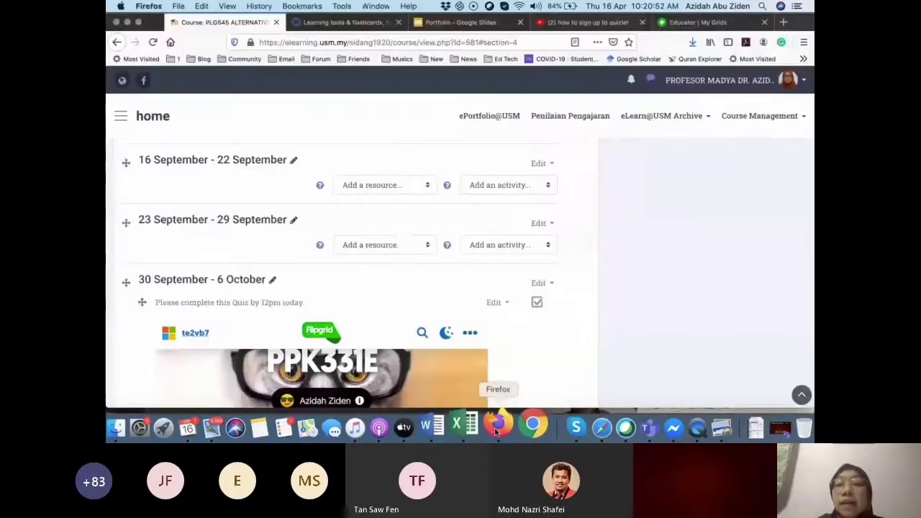
Open the PLG545 course's Switch role page listing Manager through Student, then bring Teams forward.
{"action": "left_click", "coordinate": [790, 80]}
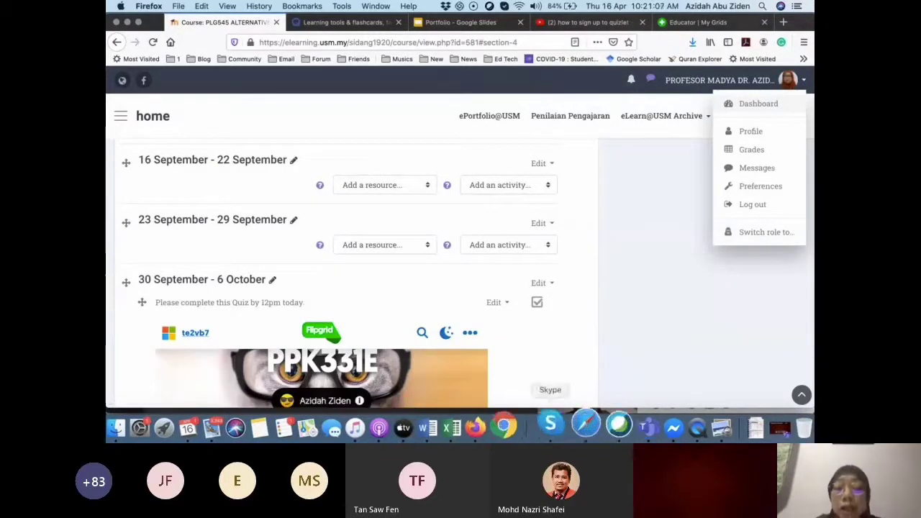
{"action": "left_click", "coordinate": [623, 426]}
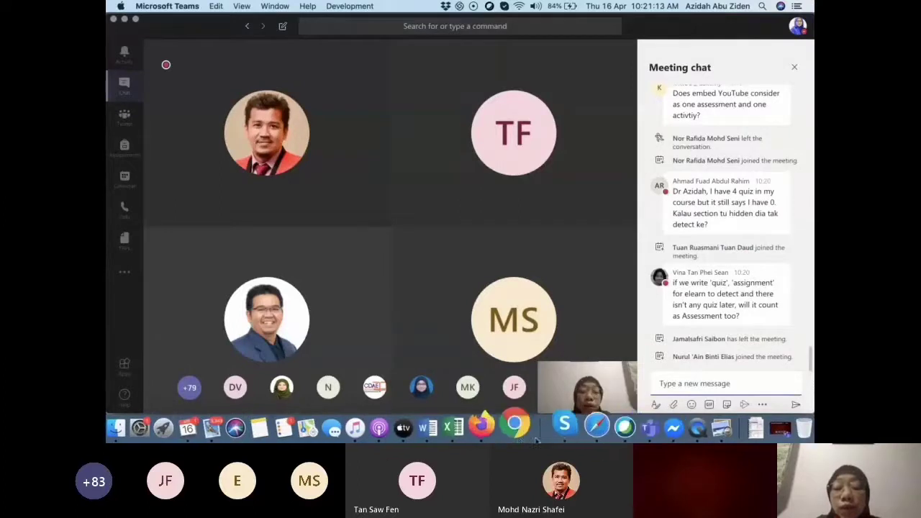
{"action": "left_click", "coordinate": [495, 433]}
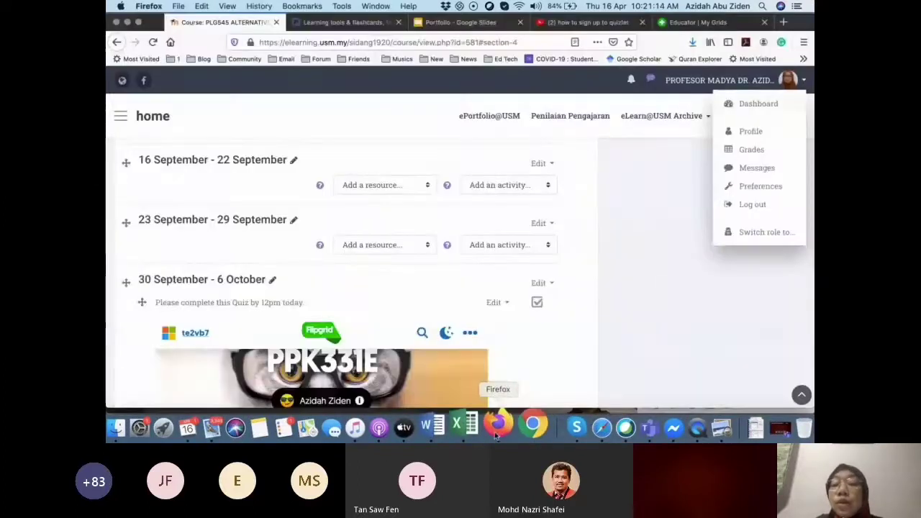
{"action": "left_click", "coordinate": [766, 230]}
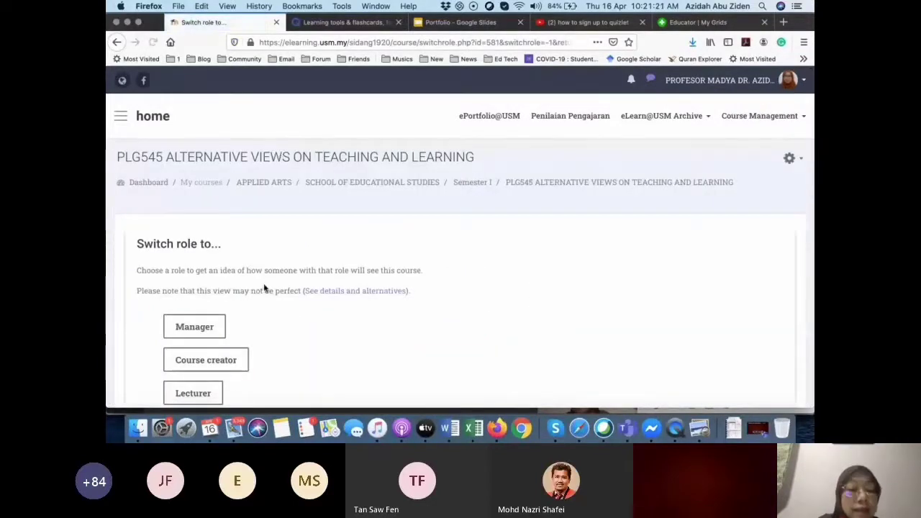
{"action": "scroll", "coordinate": [263, 317], "scroll_direction": "down", "scroll_amount": 1}
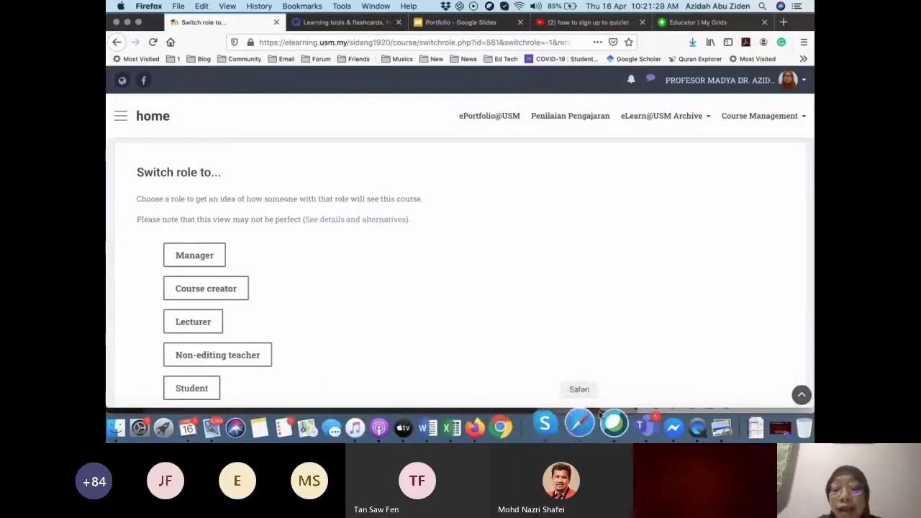
{"action": "left_click", "coordinate": [633, 420]}
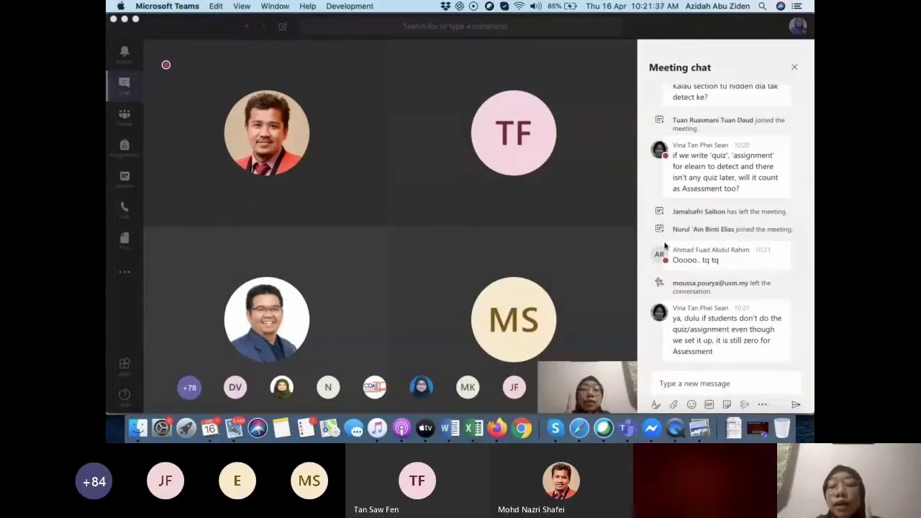
{"action": "left_click", "coordinate": [774, 367]}
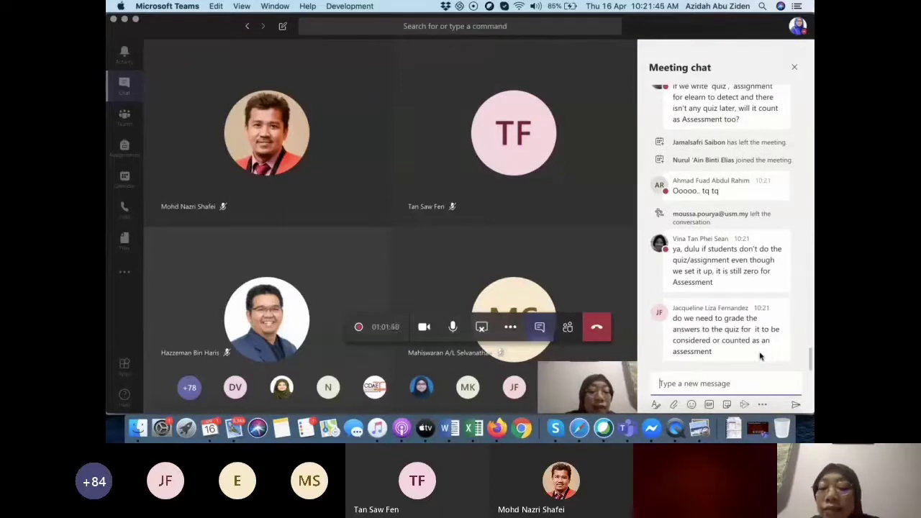
{"action": "mouse_move", "coordinate": [777, 238]}
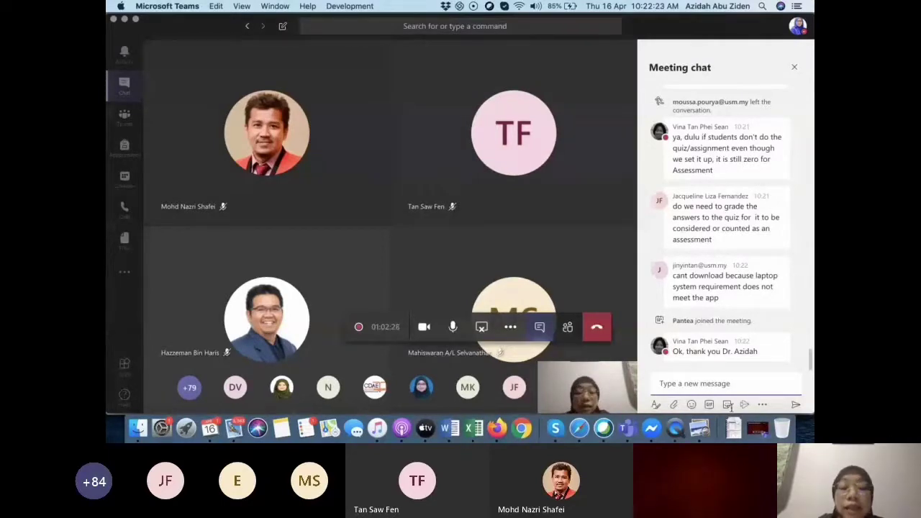
{"action": "key", "text": "super+Tab"}
{"action": "scroll", "coordinate": [621, 249], "scroll_direction": "down", "scroll_amount": 3}
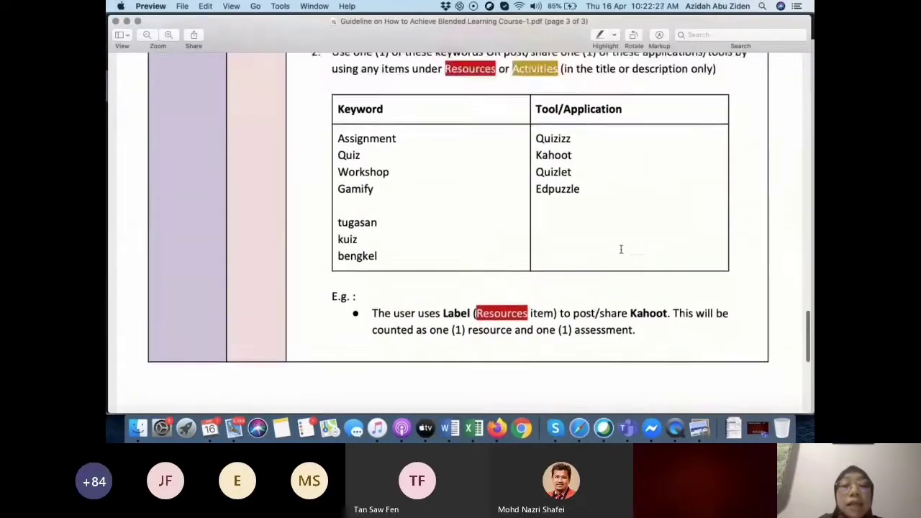
Review the guideline PDF's Keyword and Tool/Application table on page 3, then return to Firefox.
{"action": "scroll", "coordinate": [621, 249], "scroll_direction": "up", "scroll_amount": 1}
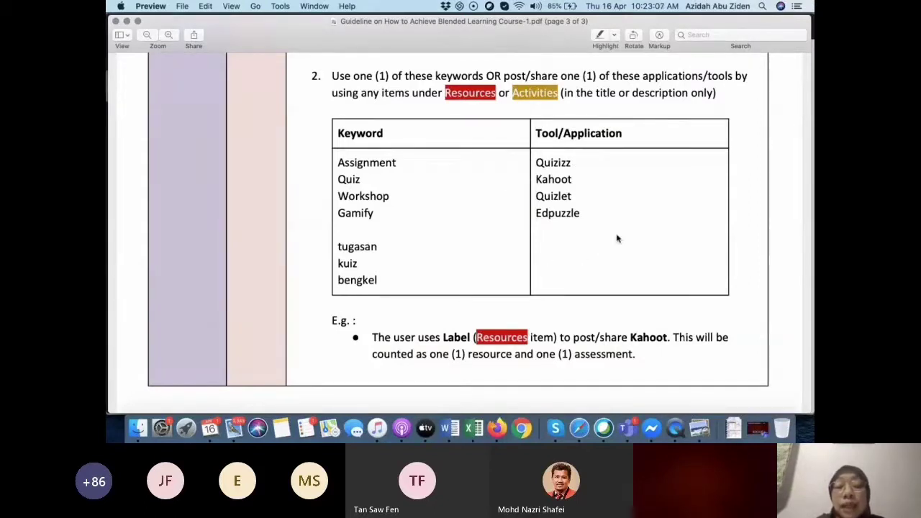
{"action": "scroll", "coordinate": [585, 230], "scroll_direction": "down", "scroll_amount": 2}
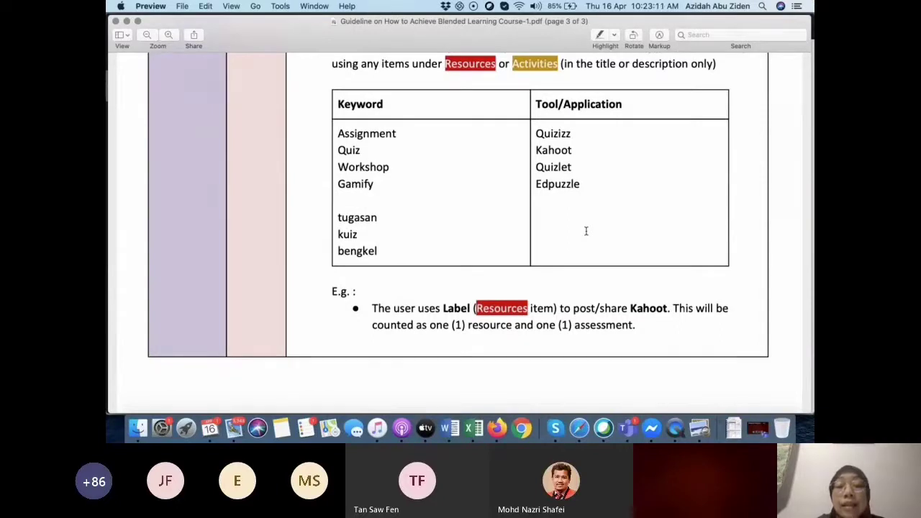
{"action": "left_click", "coordinate": [497, 428]}
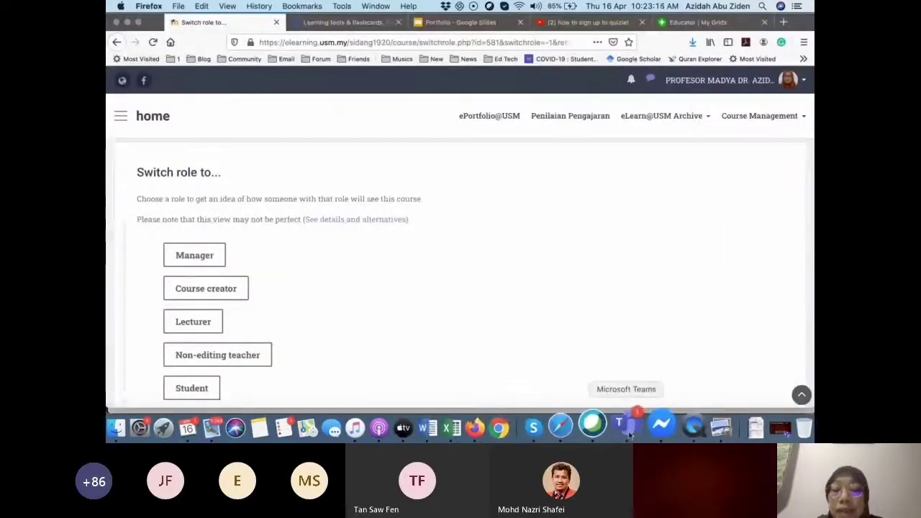
Cancel the role switch from the nav drawer to return to PLG545, then go back to Teams.
{"action": "left_click", "coordinate": [619, 427]}
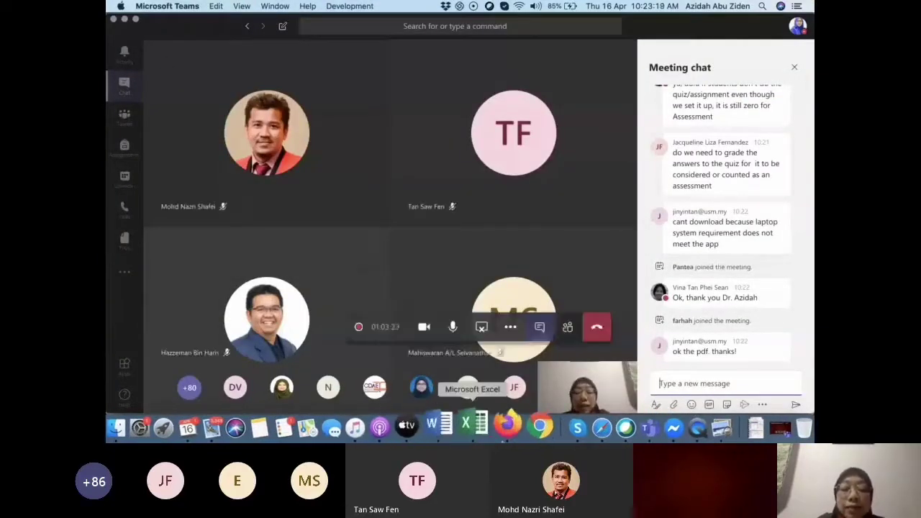
{"action": "left_click", "coordinate": [497, 430]}
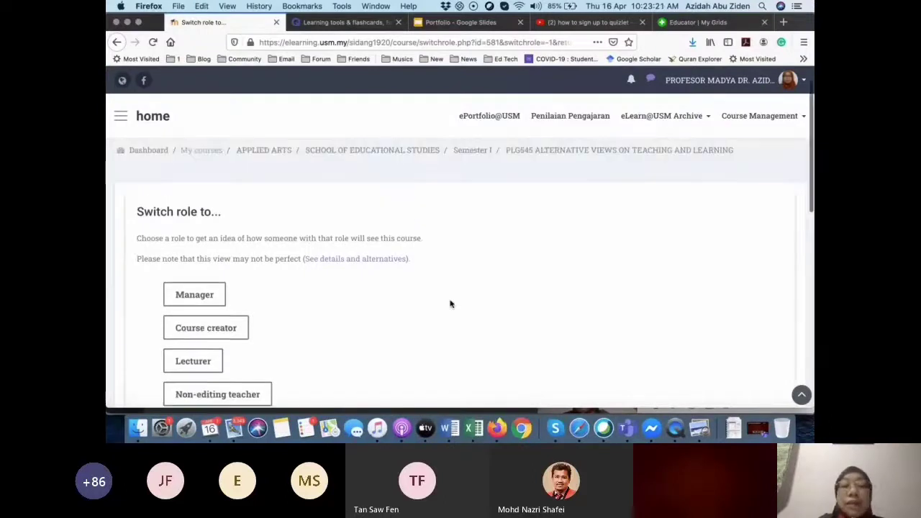
{"action": "left_click", "coordinate": [119, 119]}
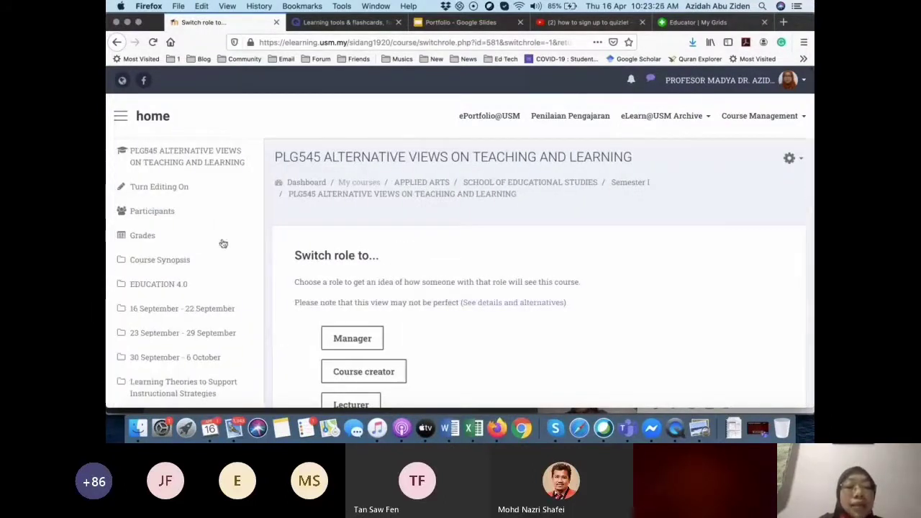
{"action": "scroll", "coordinate": [346, 291], "scroll_direction": "down", "scroll_amount": 10}
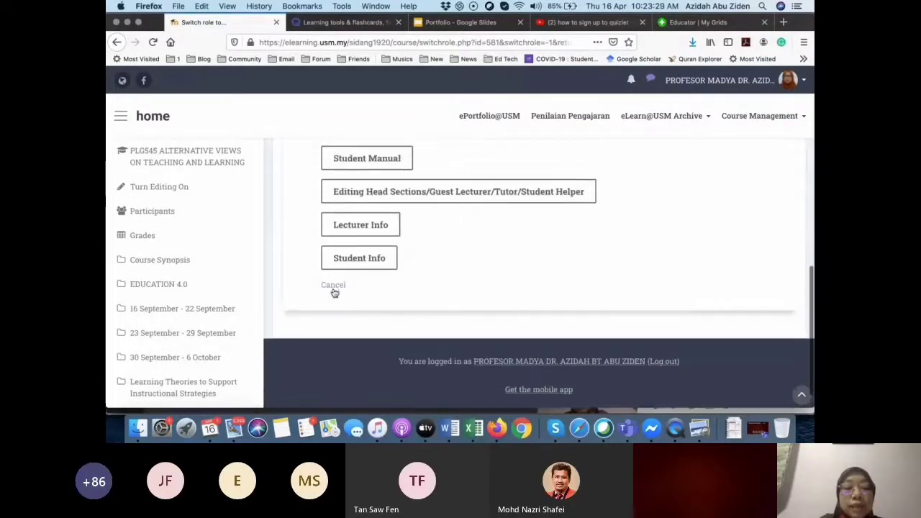
{"action": "left_click", "coordinate": [333, 285]}
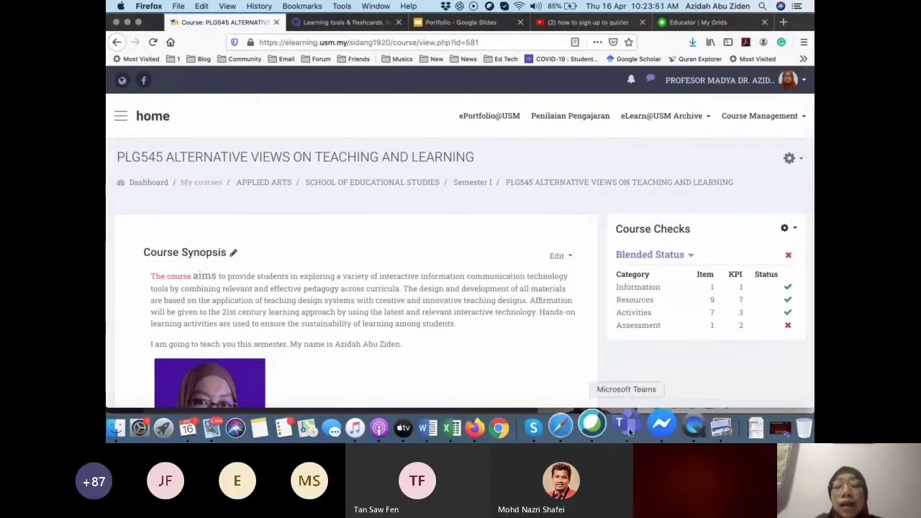
{"action": "left_click", "coordinate": [627, 428]}
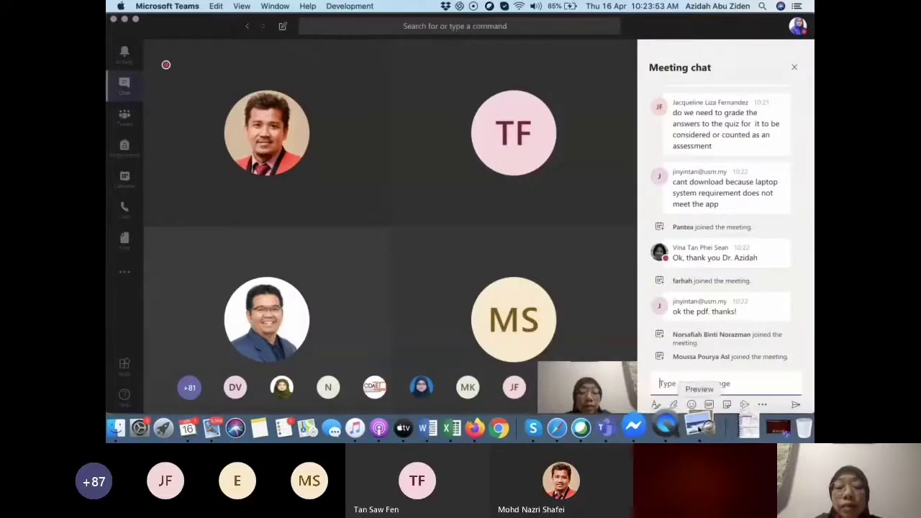
Scroll the guideline PDF up to the Assessment row requiring 2 items, then return to Firefox.
{"action": "left_click", "coordinate": [699, 428]}
{"action": "scroll", "coordinate": [622, 247], "scroll_direction": "up", "scroll_amount": 3}
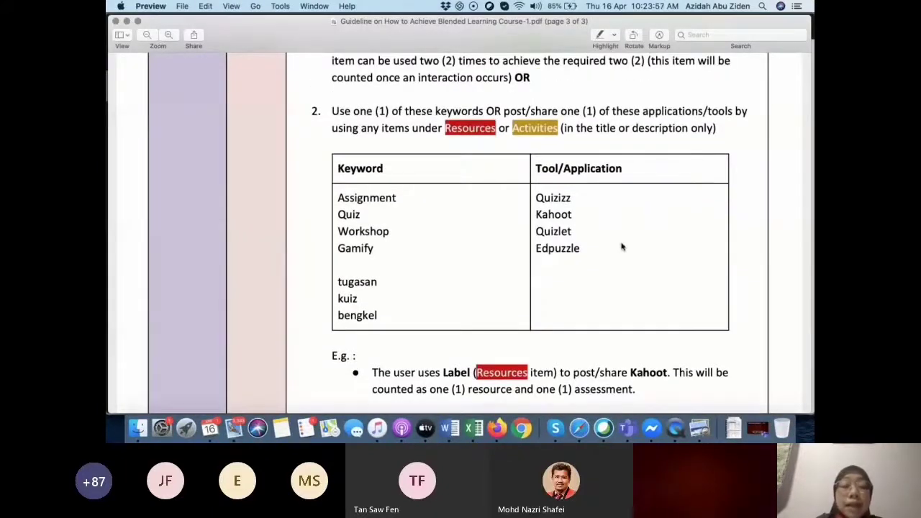
{"action": "scroll", "coordinate": [622, 247], "scroll_direction": "up", "scroll_amount": 5}
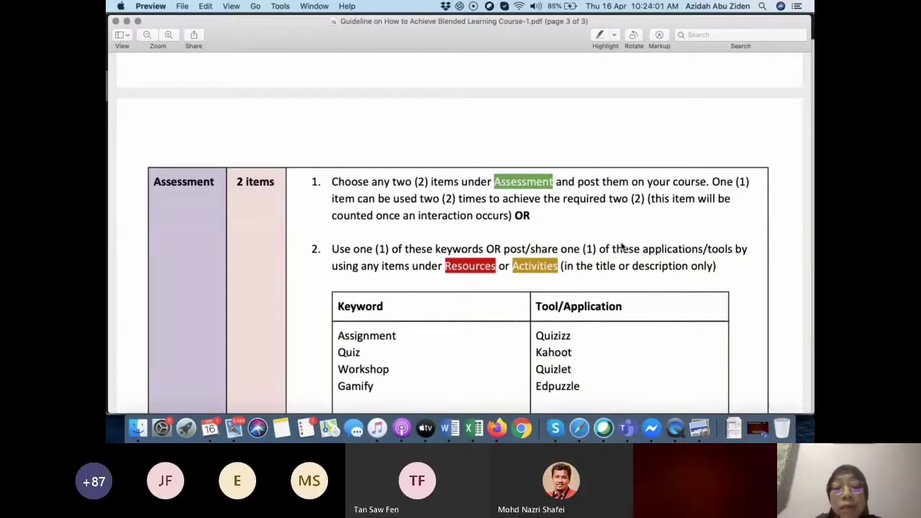
{"action": "scroll", "coordinate": [622, 247], "scroll_direction": "up", "scroll_amount": 2}
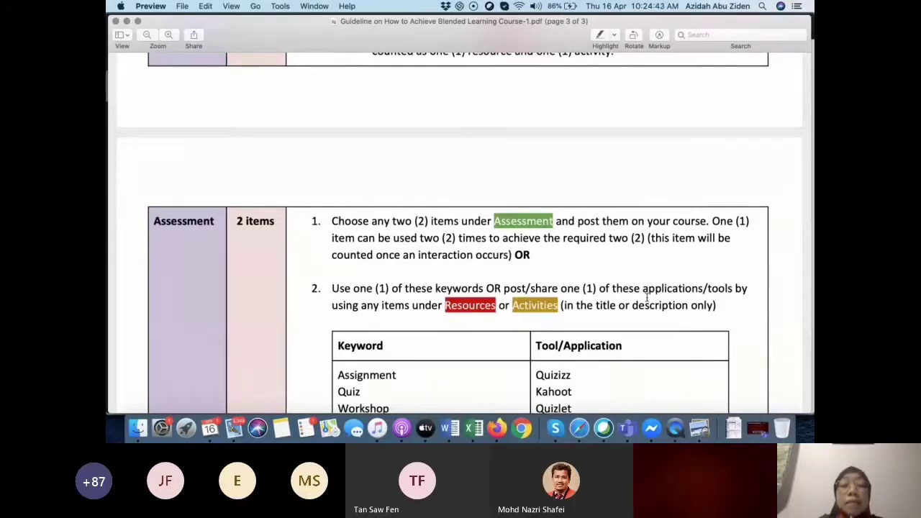
{"action": "left_click", "coordinate": [493, 427]}
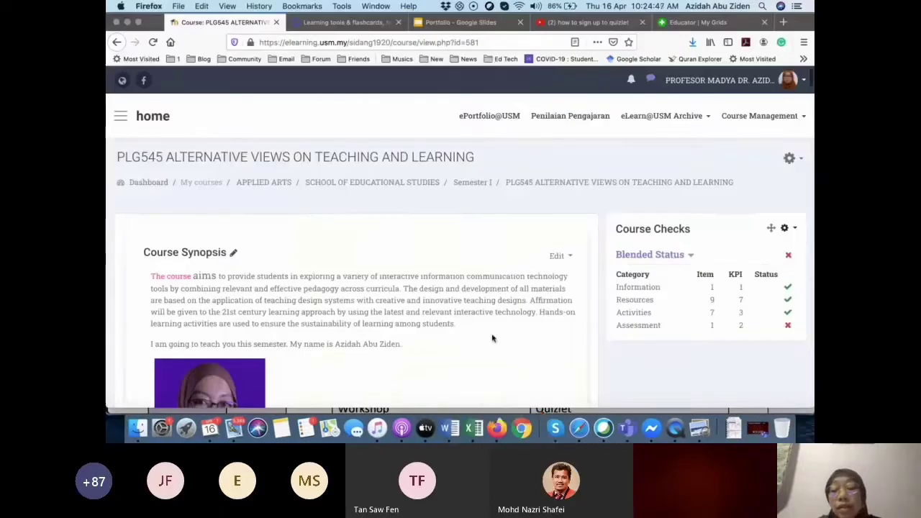
Review PLG545's Blended Status: Information 1, Resources 9, Activities 7, Assessment 1 of 2.
{"action": "scroll", "coordinate": [680, 376], "scroll_direction": "down", "scroll_amount": 3}
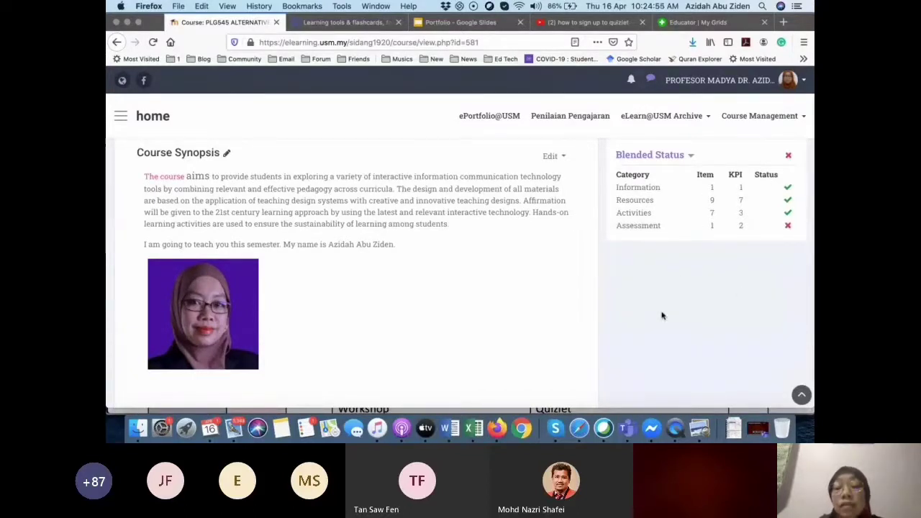
{"action": "scroll", "coordinate": [623, 332], "scroll_direction": "down", "scroll_amount": 1}
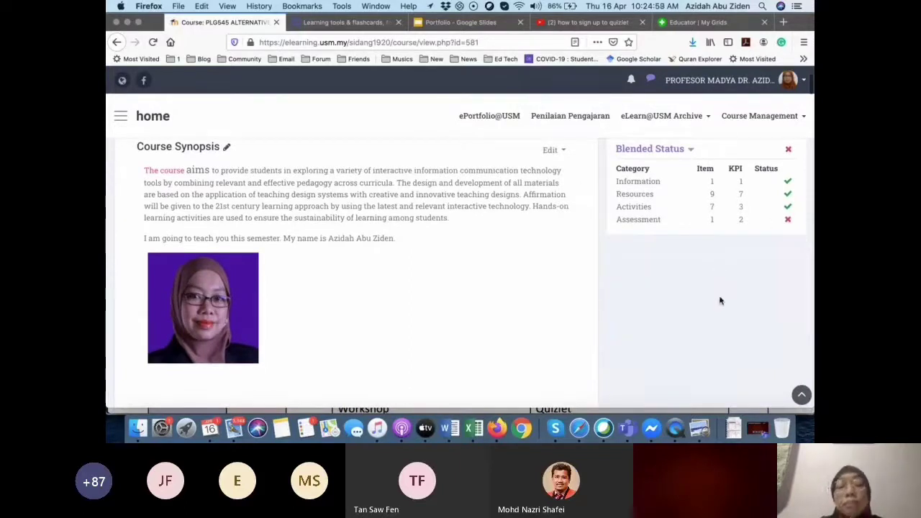
{"action": "scroll", "coordinate": [720, 301], "scroll_direction": "down", "scroll_amount": 1}
{"action": "scroll", "coordinate": [520, 329], "scroll_direction": "down", "scroll_amount": 5}
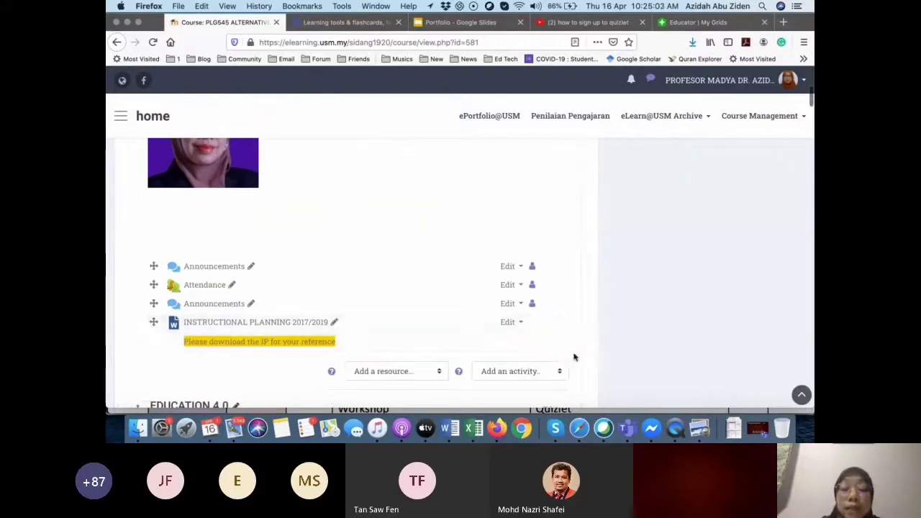
{"action": "scroll", "coordinate": [582, 361], "scroll_direction": "down", "scroll_amount": 1}
{"action": "scroll", "coordinate": [581, 363], "scroll_direction": "down", "scroll_amount": 2}
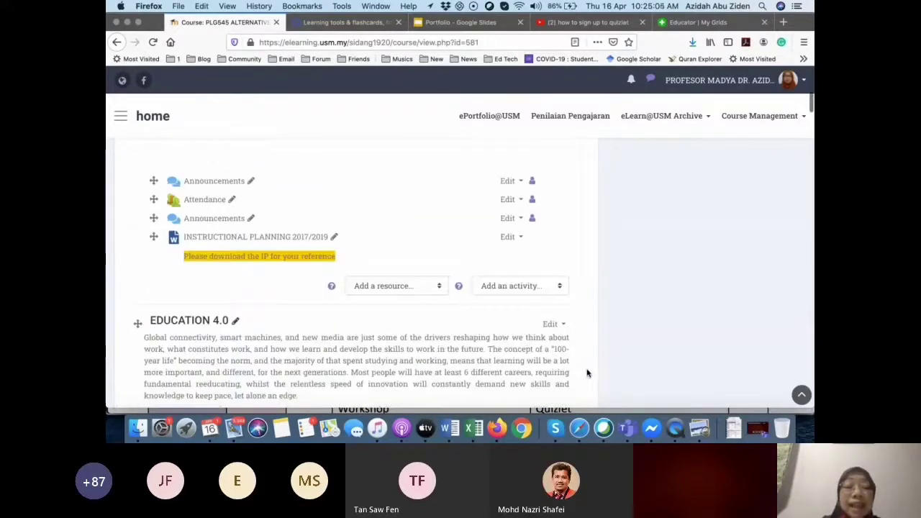
{"action": "scroll", "coordinate": [586, 366], "scroll_direction": "down", "scroll_amount": 4}
{"action": "scroll", "coordinate": [600, 321], "scroll_direction": "down", "scroll_amount": 6}
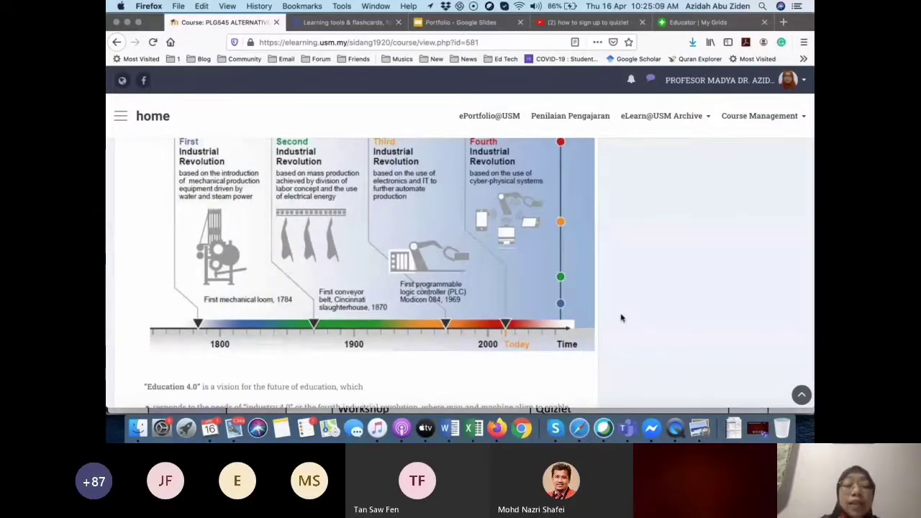
{"action": "scroll", "coordinate": [621, 317], "scroll_direction": "down", "scroll_amount": 1}
{"action": "scroll", "coordinate": [621, 317], "scroll_direction": "down", "scroll_amount": 1}
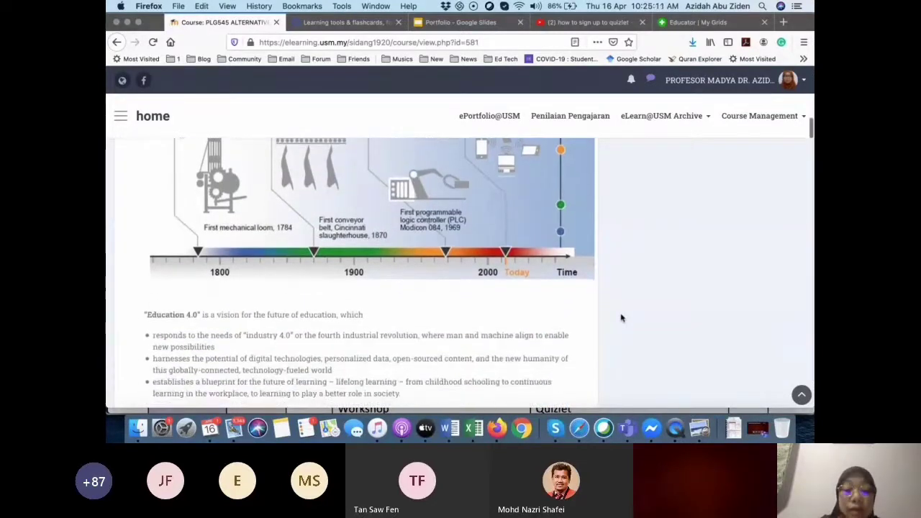
{"action": "scroll", "coordinate": [621, 317], "scroll_direction": "up", "scroll_amount": 6}
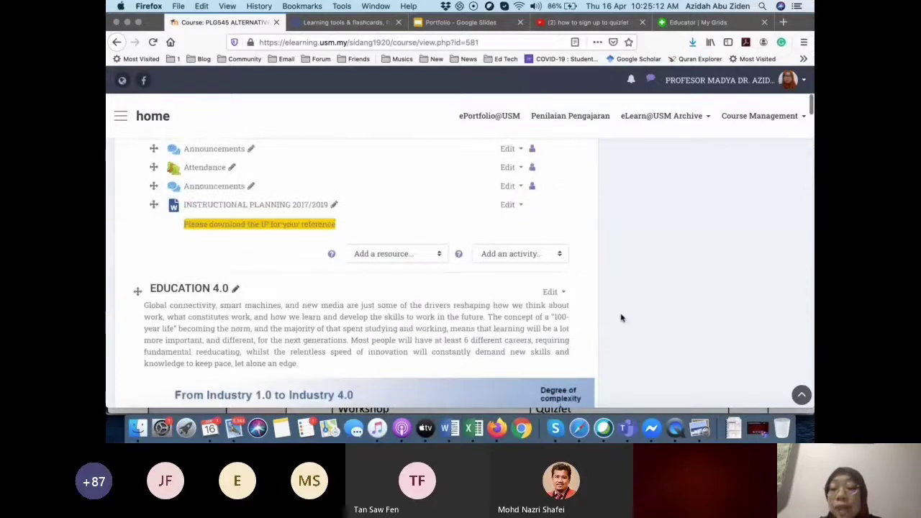
{"action": "scroll", "coordinate": [697, 218], "scroll_direction": "up", "scroll_amount": 10}
{"action": "scroll", "coordinate": [629, 389], "scroll_direction": "down", "scroll_amount": 1}
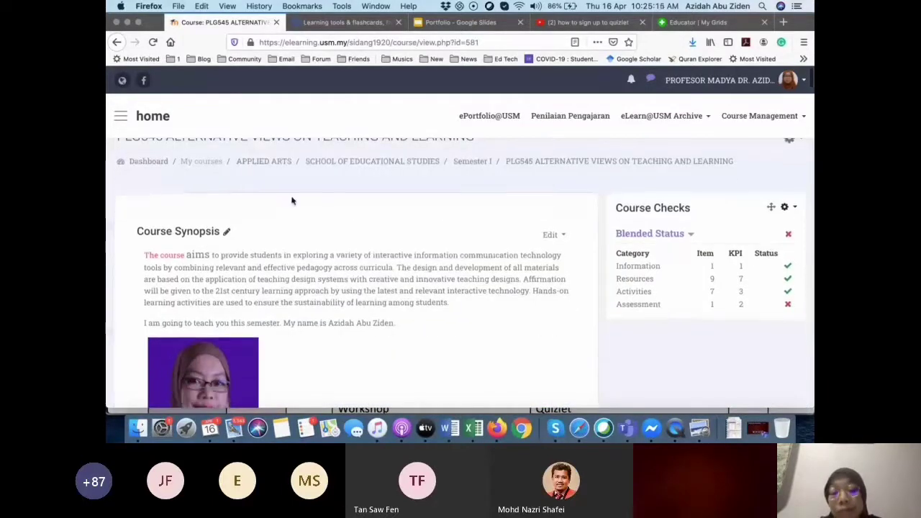
Open the course nav drawer and scroll down to My courses.
{"action": "left_click", "coordinate": [121, 116]}
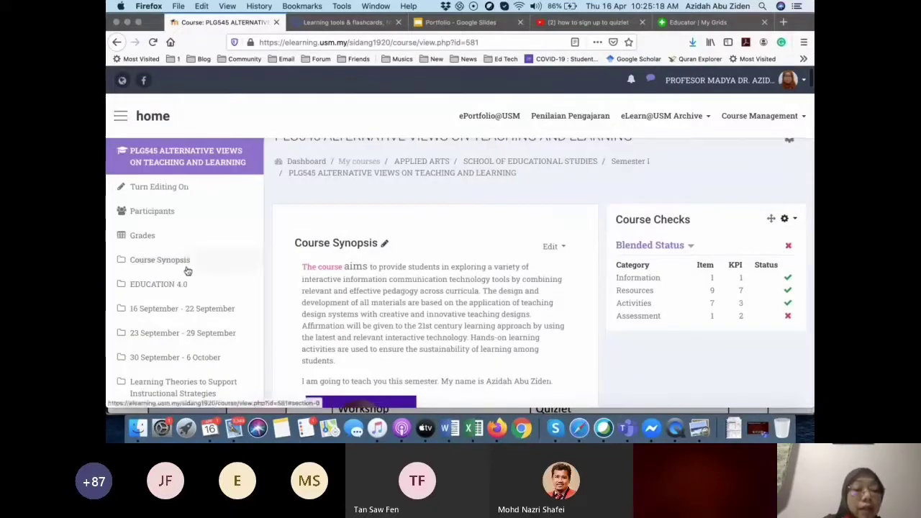
{"action": "scroll", "coordinate": [187, 271], "scroll_direction": "down", "scroll_amount": 10}
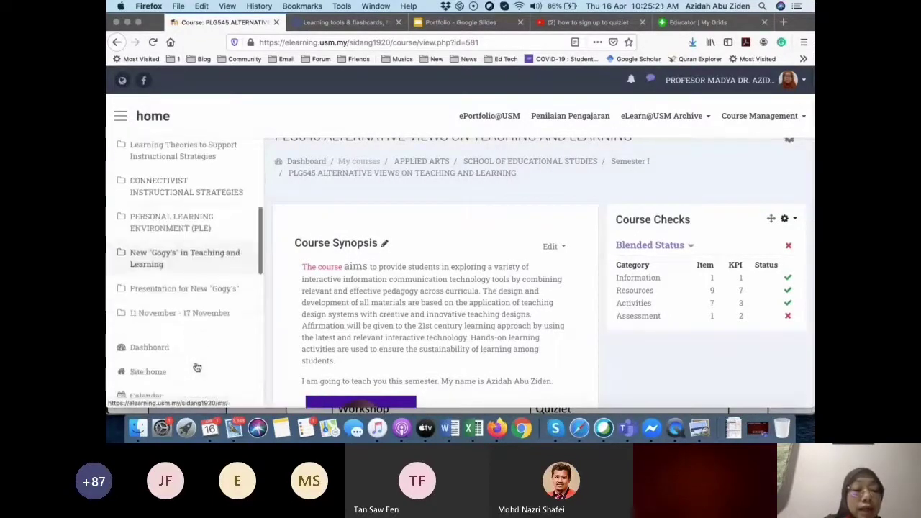
{"action": "scroll", "coordinate": [197, 360], "scroll_direction": "down", "scroll_amount": 4}
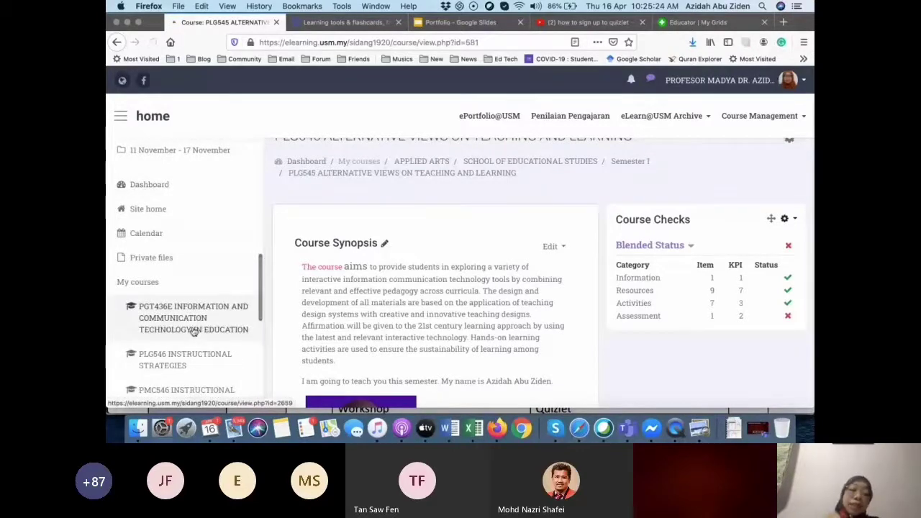
Open PGT436E and scroll past Topics 1 and 2 to the 15-card Quizlet [LEARN] set.
{"action": "left_click", "coordinate": [193, 330]}
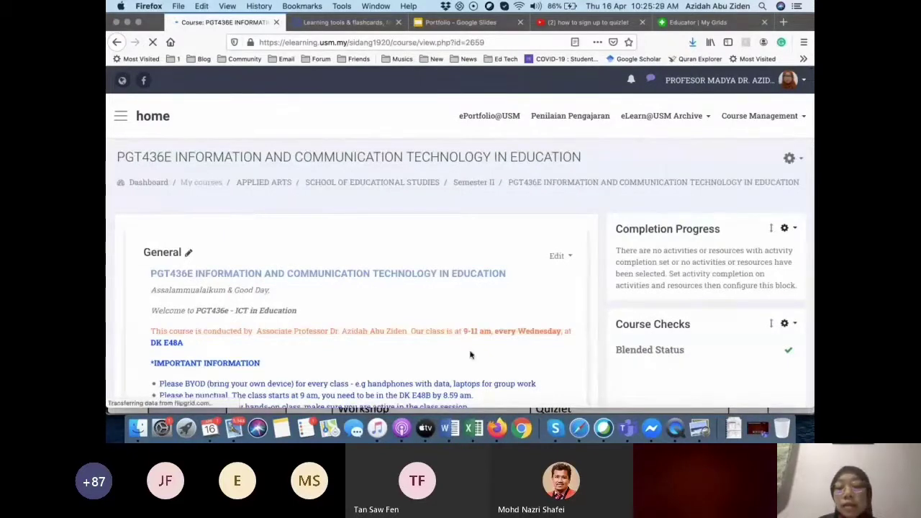
{"action": "scroll", "coordinate": [496, 338], "scroll_direction": "down", "scroll_amount": 10}
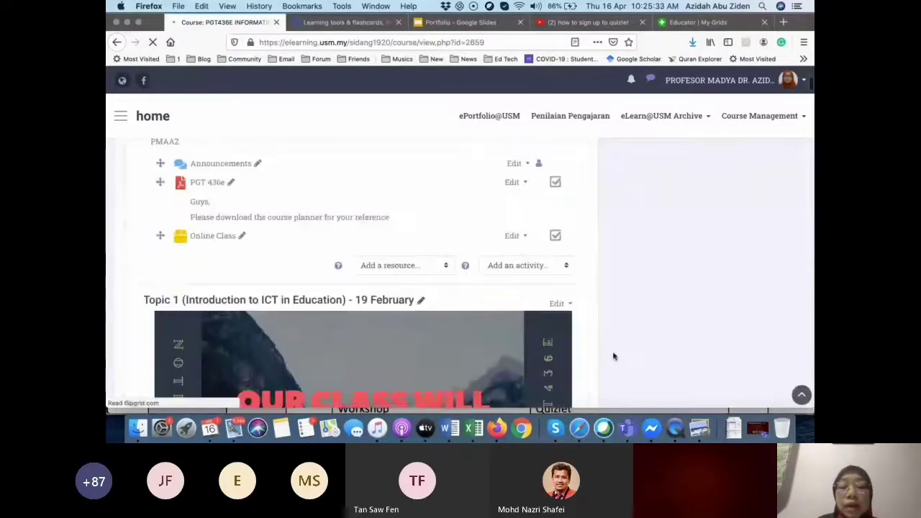
{"action": "scroll", "coordinate": [613, 338], "scroll_direction": "down", "scroll_amount": 4}
{"action": "scroll", "coordinate": [613, 327], "scroll_direction": "down", "scroll_amount": 6}
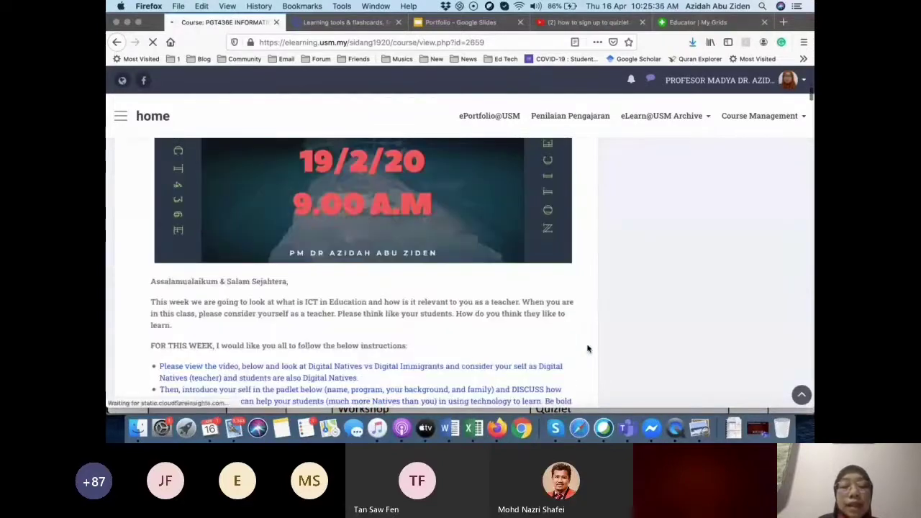
{"action": "scroll", "coordinate": [580, 343], "scroll_direction": "down", "scroll_amount": 4}
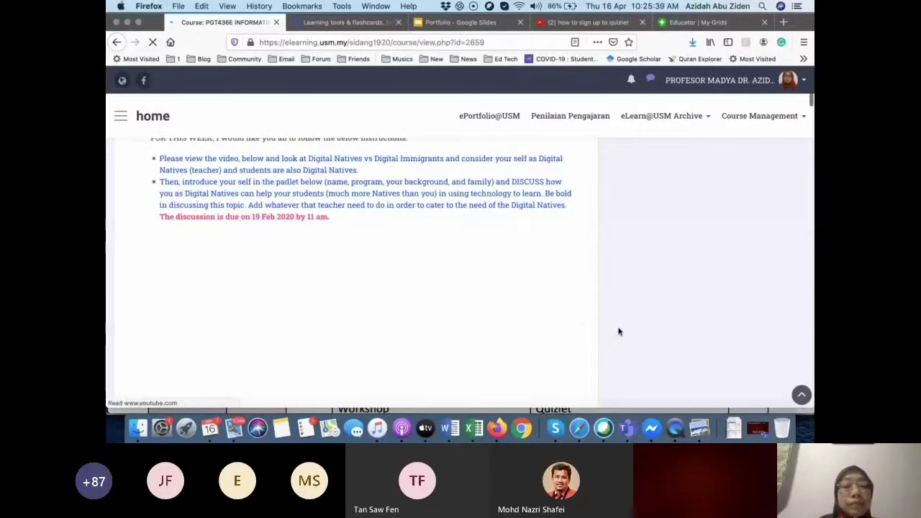
{"action": "scroll", "coordinate": [617, 331], "scroll_direction": "down", "scroll_amount": 1}
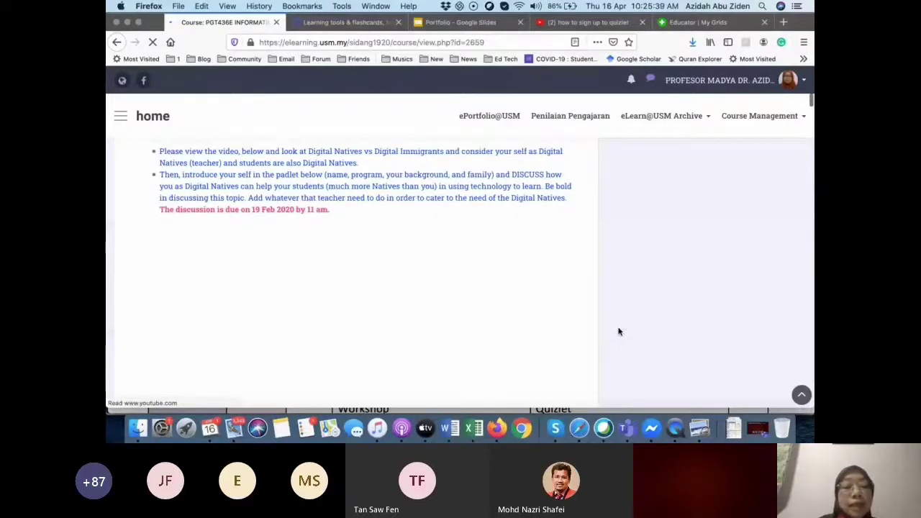
{"action": "scroll", "coordinate": [618, 331], "scroll_direction": "down", "scroll_amount": 10}
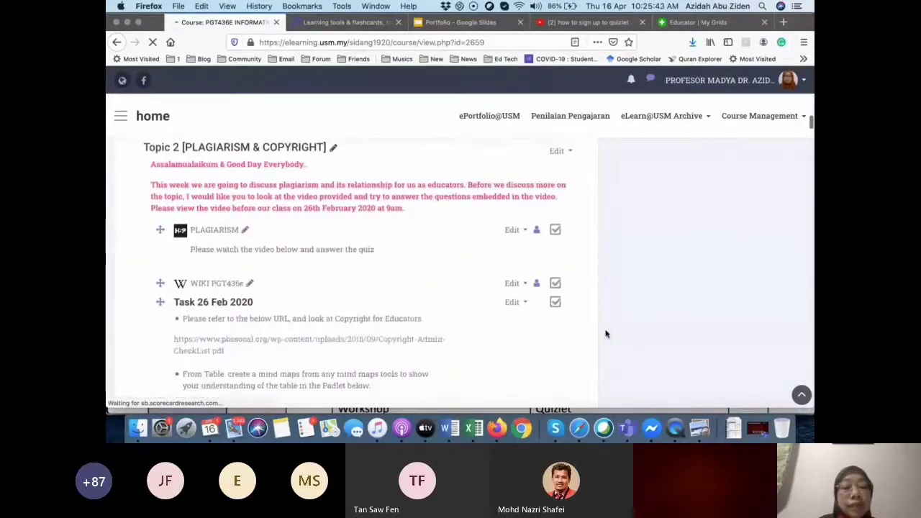
{"action": "scroll", "coordinate": [604, 334], "scroll_direction": "down", "scroll_amount": 5}
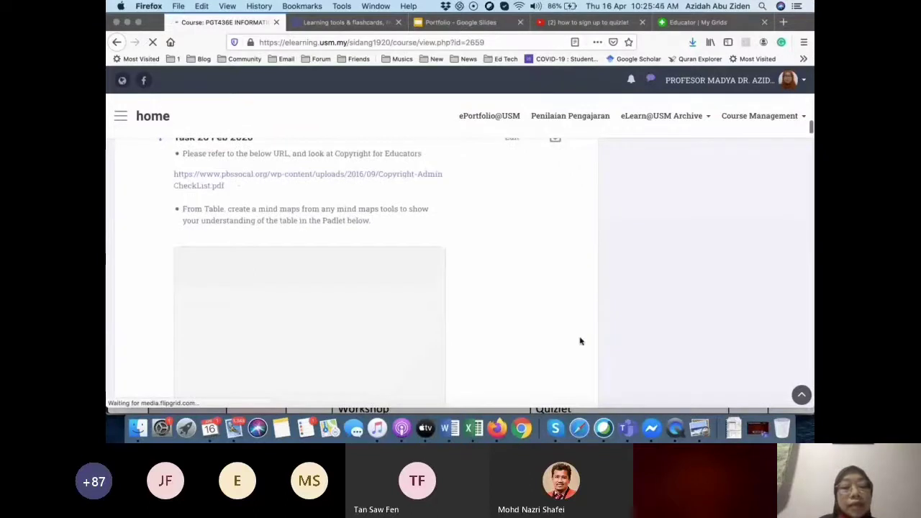
{"action": "scroll", "coordinate": [575, 334], "scroll_direction": "down", "scroll_amount": 3}
{"action": "scroll", "coordinate": [570, 328], "scroll_direction": "down", "scroll_amount": 5}
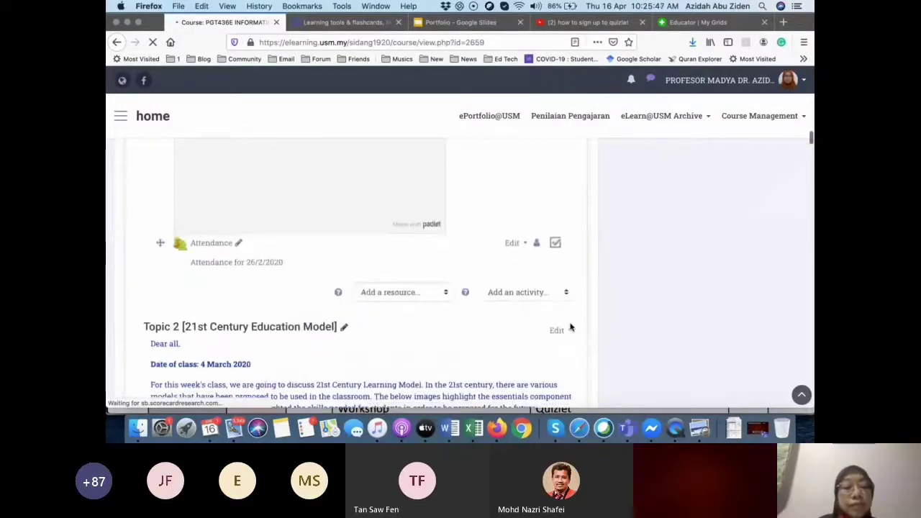
{"action": "scroll", "coordinate": [571, 328], "scroll_direction": "down", "scroll_amount": 2}
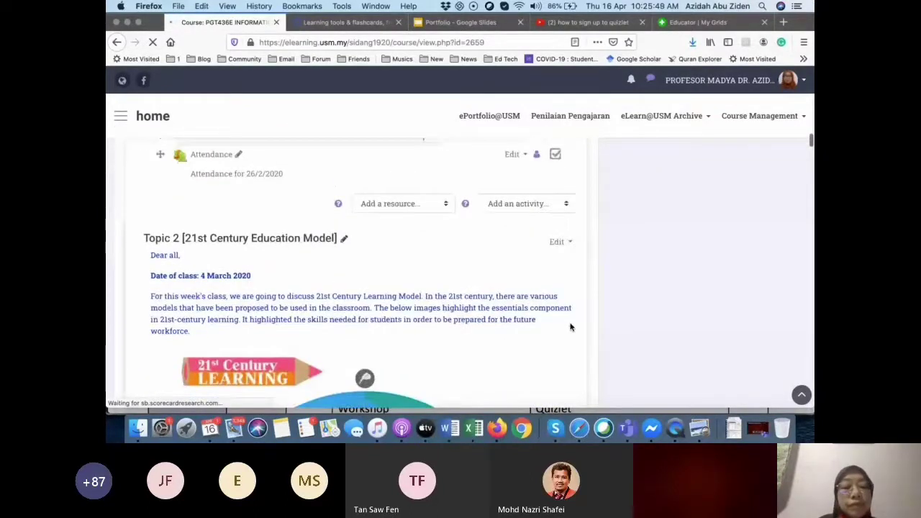
{"action": "scroll", "coordinate": [570, 327], "scroll_direction": "down", "scroll_amount": 5}
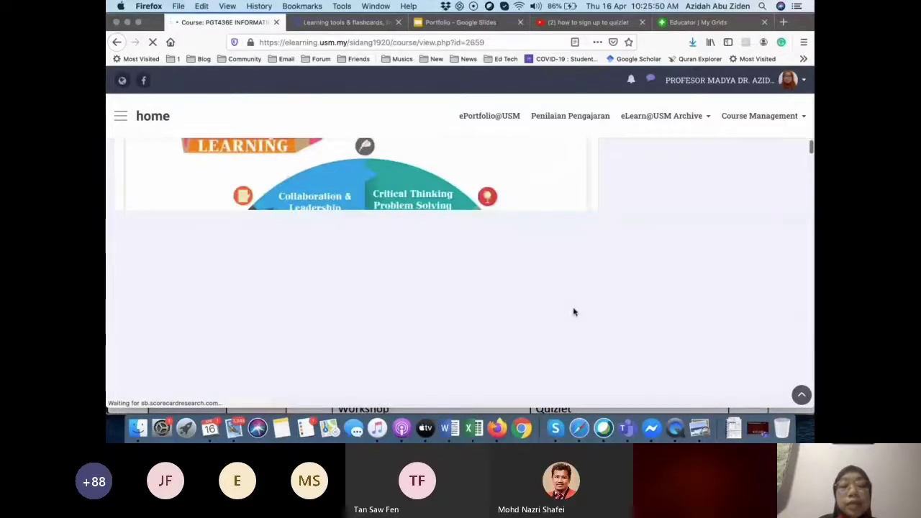
{"action": "scroll", "coordinate": [576, 254], "scroll_direction": "down", "scroll_amount": 4}
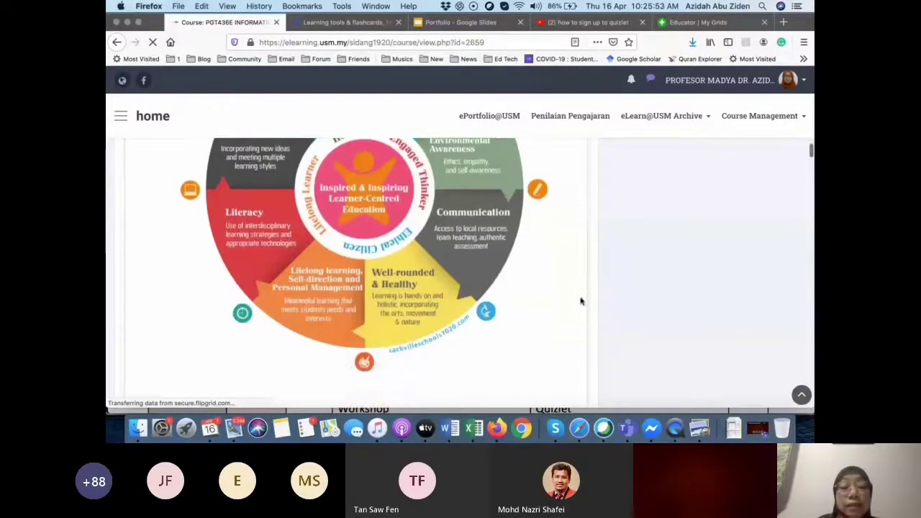
{"action": "scroll", "coordinate": [581, 301], "scroll_direction": "down", "scroll_amount": 6}
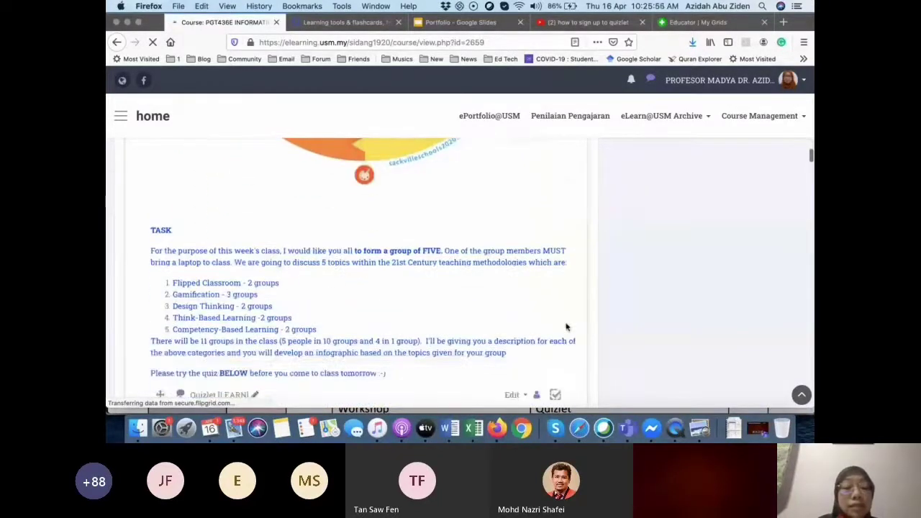
{"action": "scroll", "coordinate": [569, 331], "scroll_direction": "down", "scroll_amount": 3}
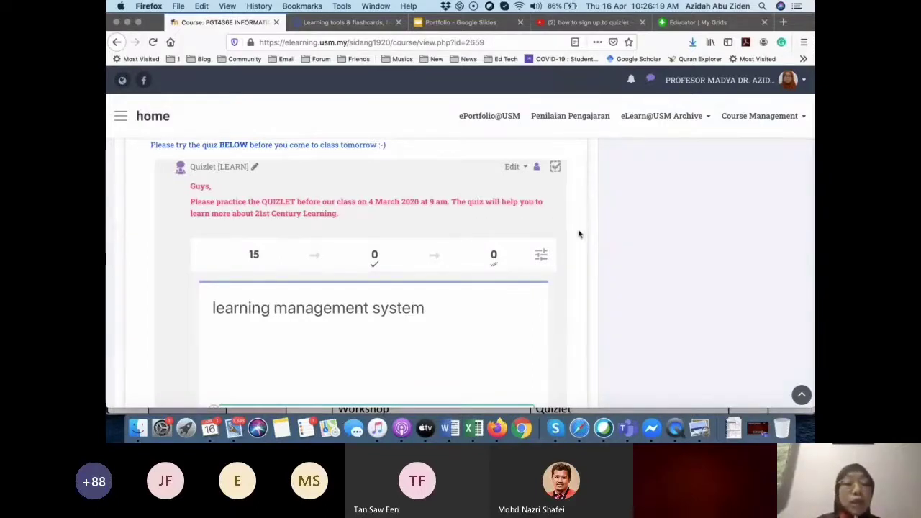
{"action": "scroll", "coordinate": [567, 286], "scroll_direction": "down", "scroll_amount": 3}
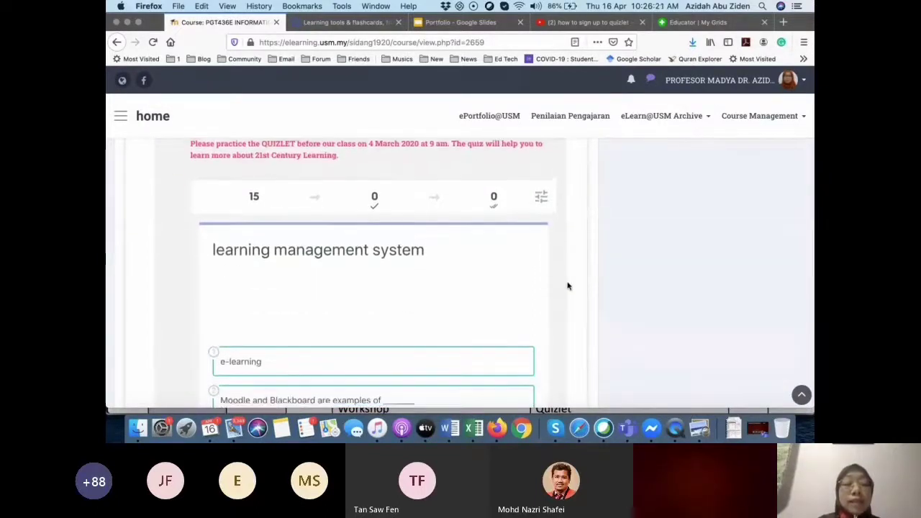
{"action": "scroll", "coordinate": [567, 286], "scroll_direction": "down", "scroll_amount": 2}
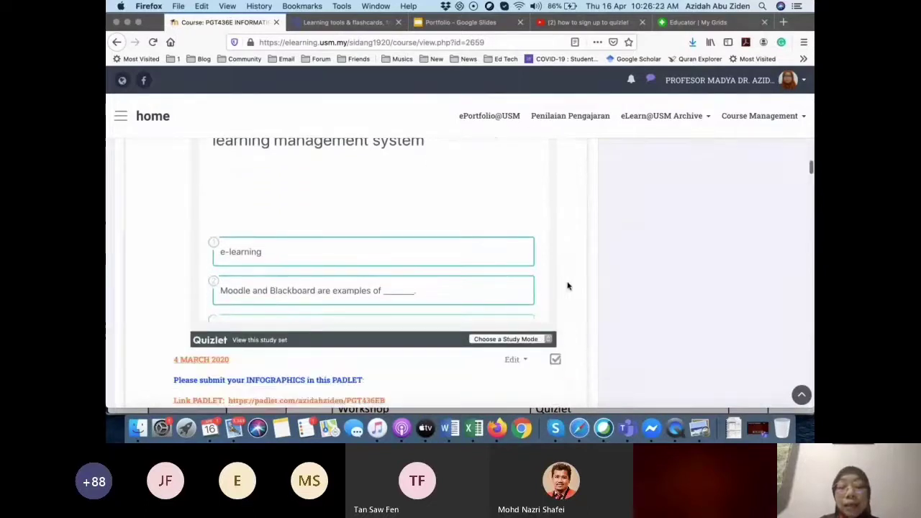
{"action": "scroll", "coordinate": [567, 287], "scroll_direction": "up", "scroll_amount": 1}
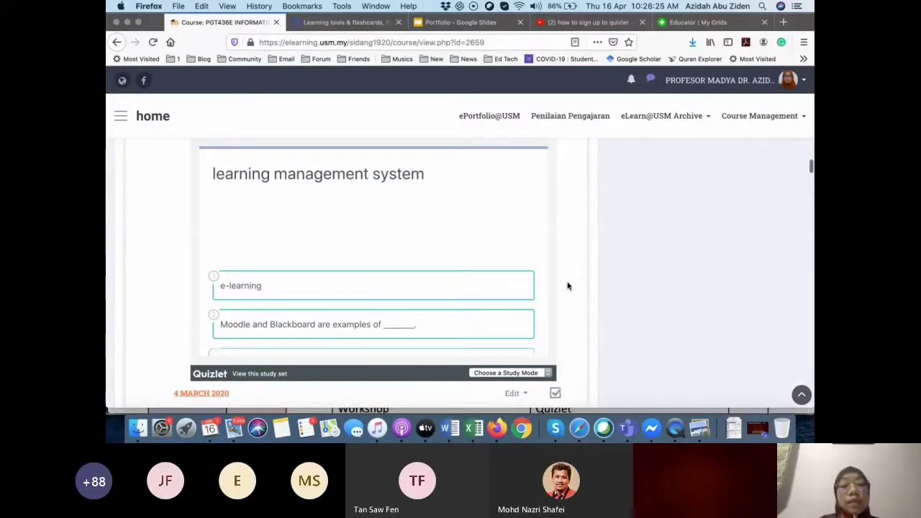
{"action": "scroll", "coordinate": [566, 286], "scroll_direction": "up", "scroll_amount": 1}
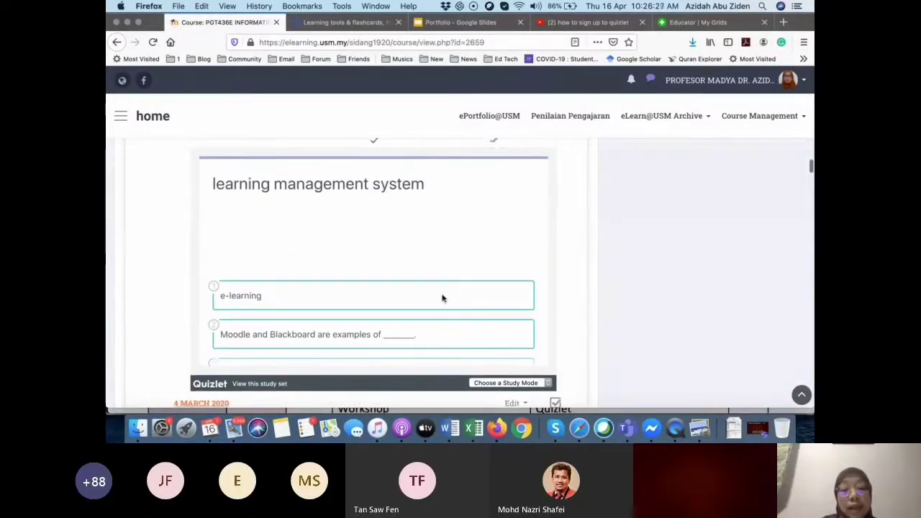
{"action": "scroll", "coordinate": [499, 269], "scroll_direction": "down", "scroll_amount": 3}
{"action": "scroll", "coordinate": [501, 272], "scroll_direction": "up", "scroll_amount": 2}
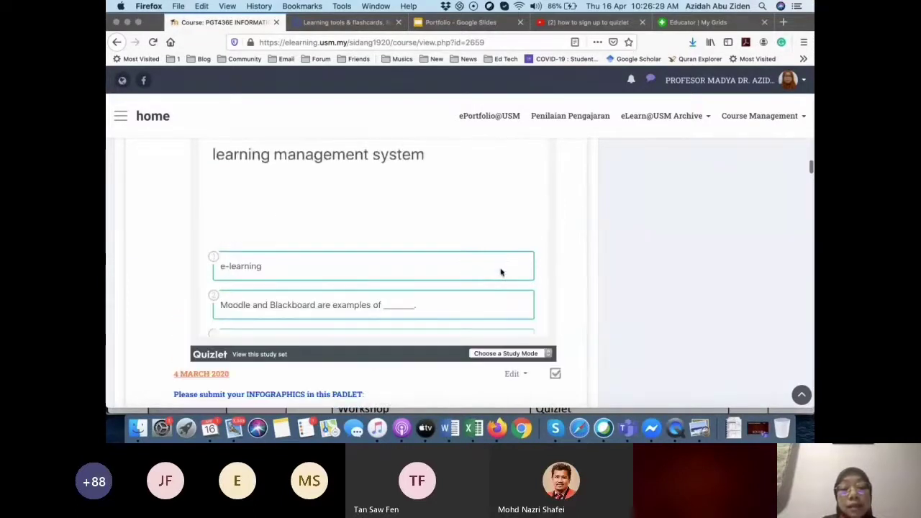
{"action": "scroll", "coordinate": [501, 272], "scroll_direction": "up", "scroll_amount": 1}
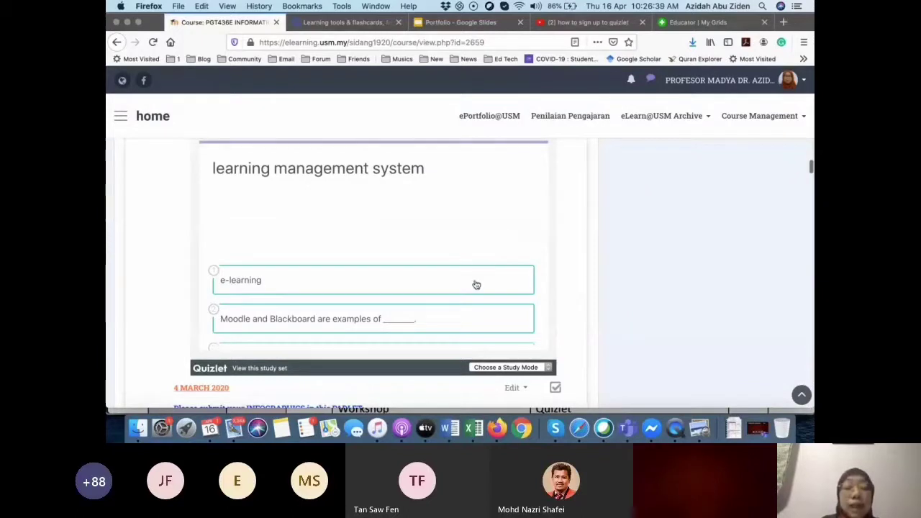
{"action": "scroll", "coordinate": [476, 284], "scroll_direction": "down", "scroll_amount": 1}
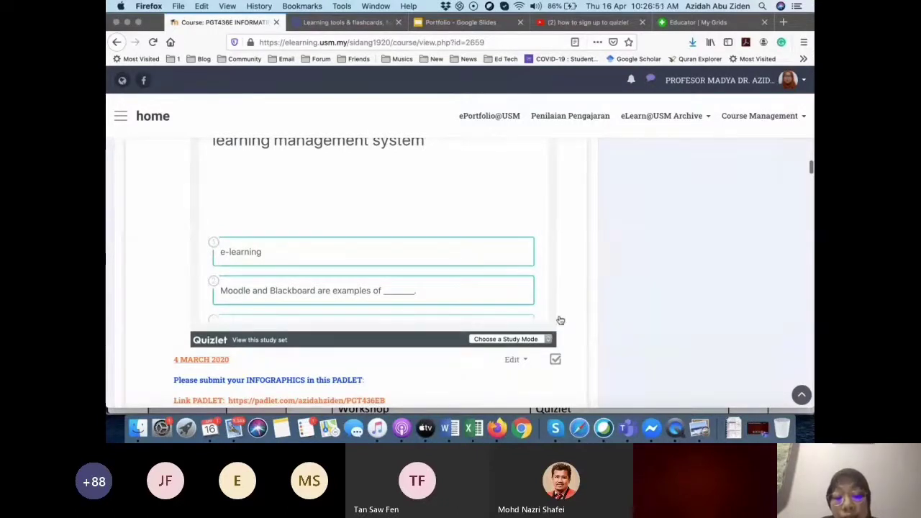
{"action": "left_click", "coordinate": [549, 346]}
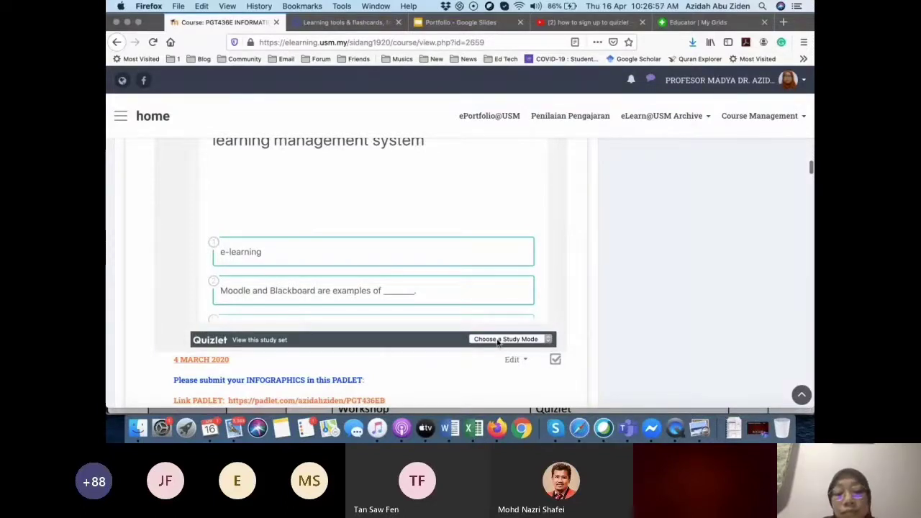
{"action": "left_click", "coordinate": [548, 339]}
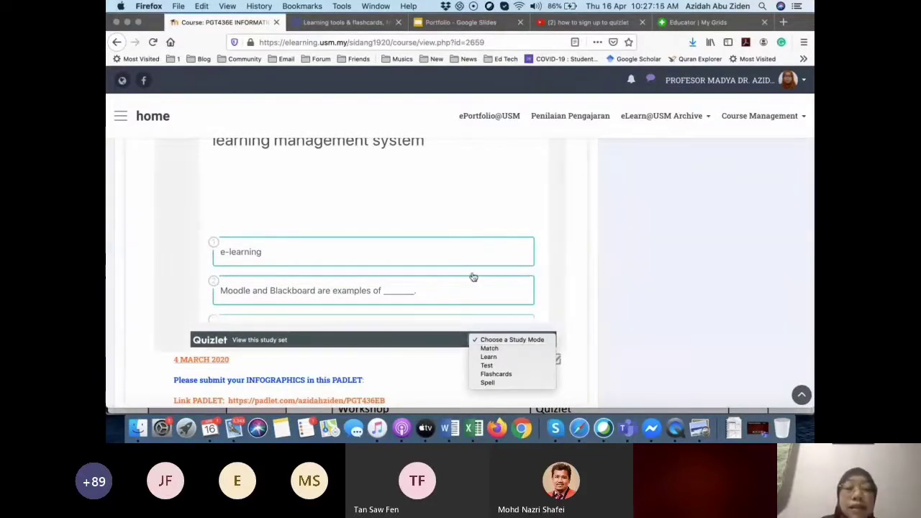
{"action": "scroll", "coordinate": [473, 276], "scroll_direction": "down", "scroll_amount": 2}
{"action": "scroll", "coordinate": [472, 275], "scroll_direction": "down", "scroll_amount": 1}
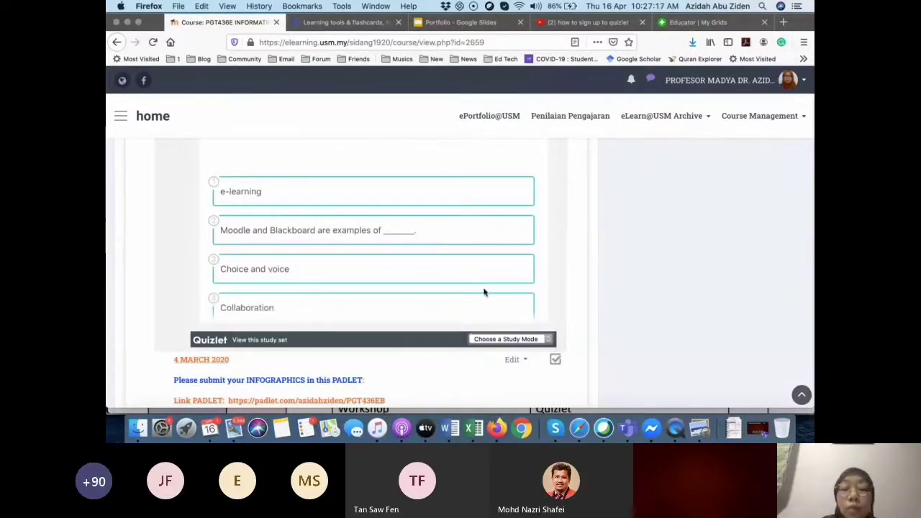
{"action": "scroll", "coordinate": [484, 291], "scroll_direction": "down", "scroll_amount": 1}
{"action": "scroll", "coordinate": [484, 291], "scroll_direction": "down", "scroll_amount": 1}
{"action": "scroll", "coordinate": [505, 262], "scroll_direction": "up", "scroll_amount": 2}
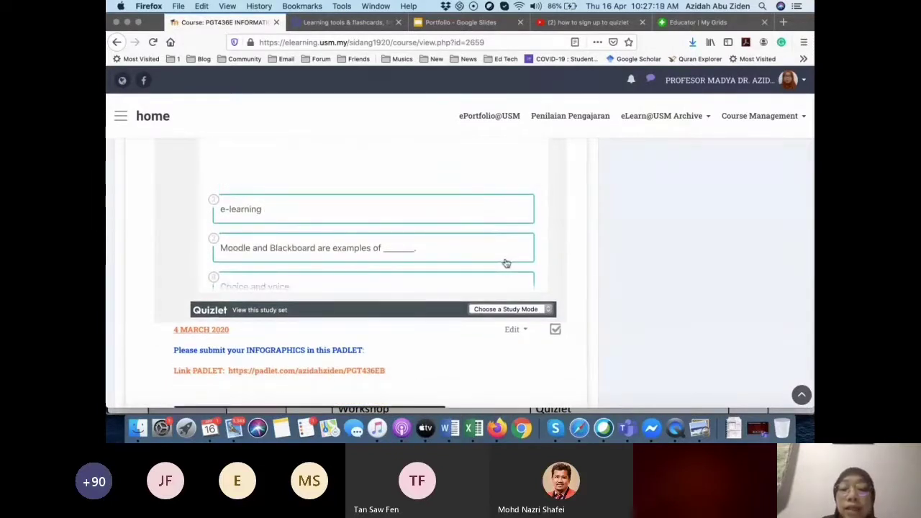
{"action": "scroll", "coordinate": [611, 259], "scroll_direction": "up", "scroll_amount": 3}
{"action": "scroll", "coordinate": [417, 311], "scroll_direction": "down", "scroll_amount": 1}
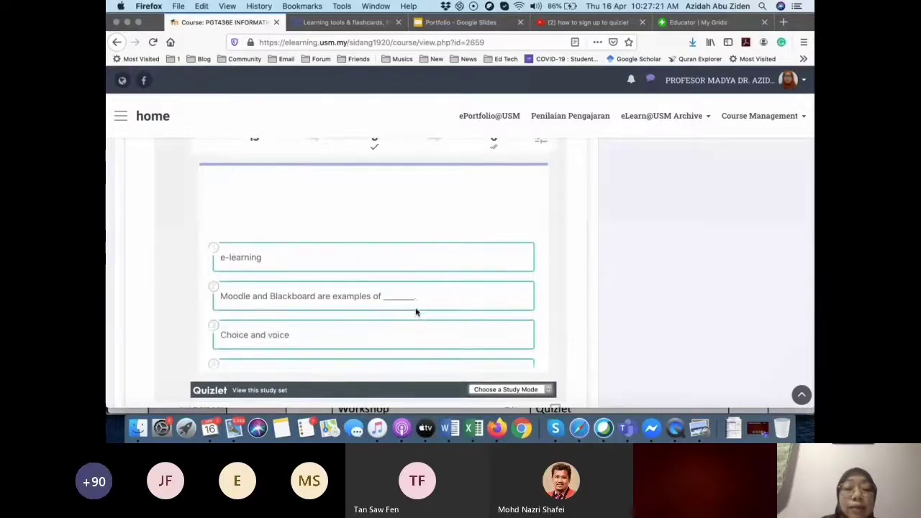
{"action": "scroll", "coordinate": [424, 272], "scroll_direction": "down", "scroll_amount": 3}
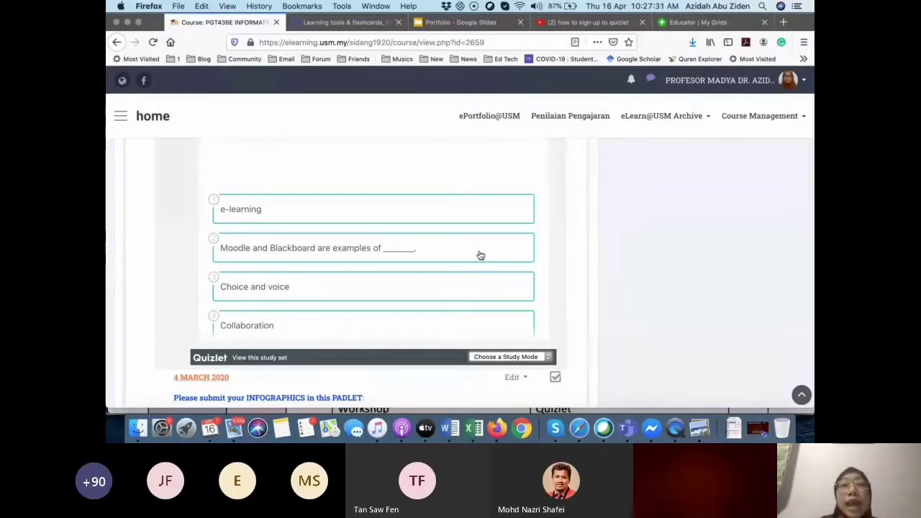
{"action": "scroll", "coordinate": [480, 256], "scroll_direction": "down", "scroll_amount": 1}
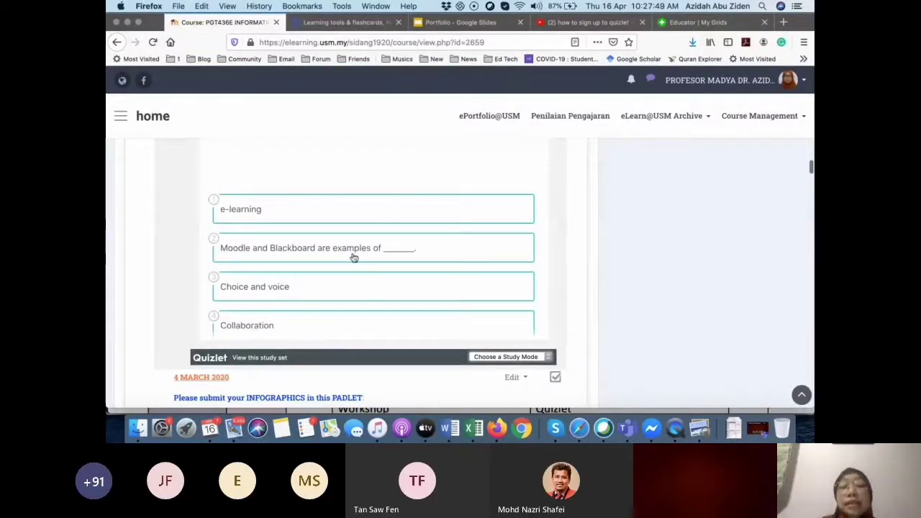
{"action": "left_click", "coordinate": [353, 257]}
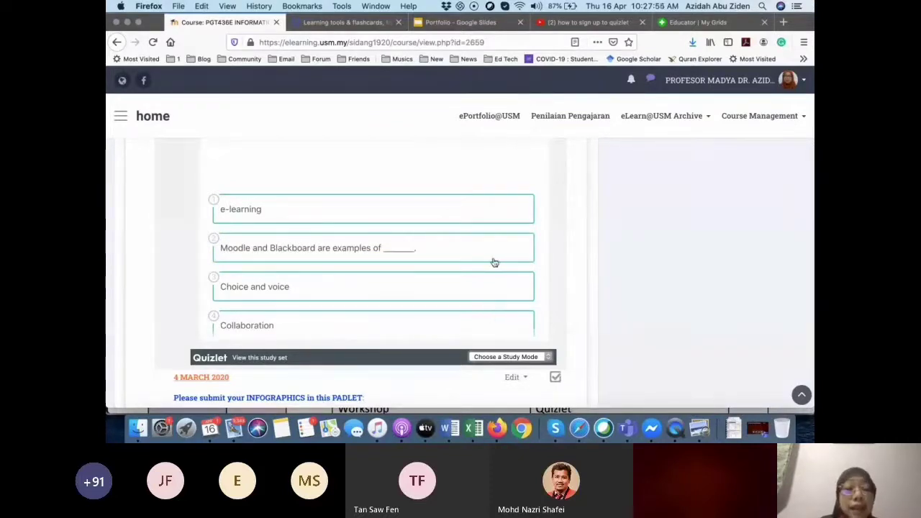
{"action": "scroll", "coordinate": [494, 223], "scroll_direction": "up", "scroll_amount": 1}
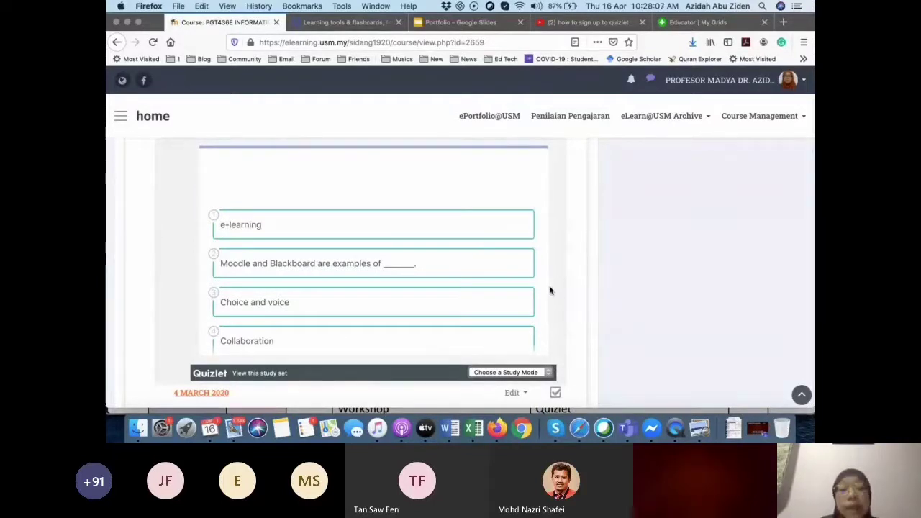
{"action": "scroll", "coordinate": [453, 257], "scroll_direction": "up", "scroll_amount": 1}
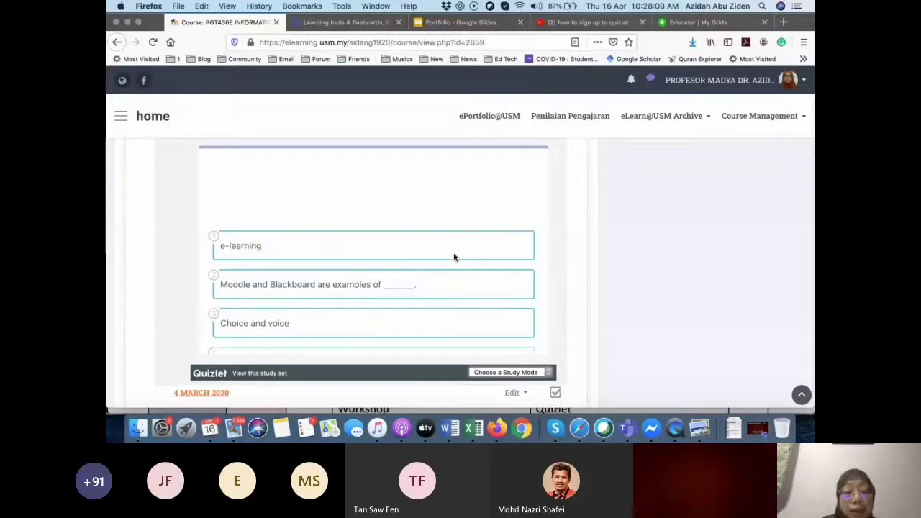
{"action": "scroll", "coordinate": [424, 262], "scroll_direction": "down", "scroll_amount": 1}
{"action": "scroll", "coordinate": [453, 317], "scroll_direction": "down", "scroll_amount": 1}
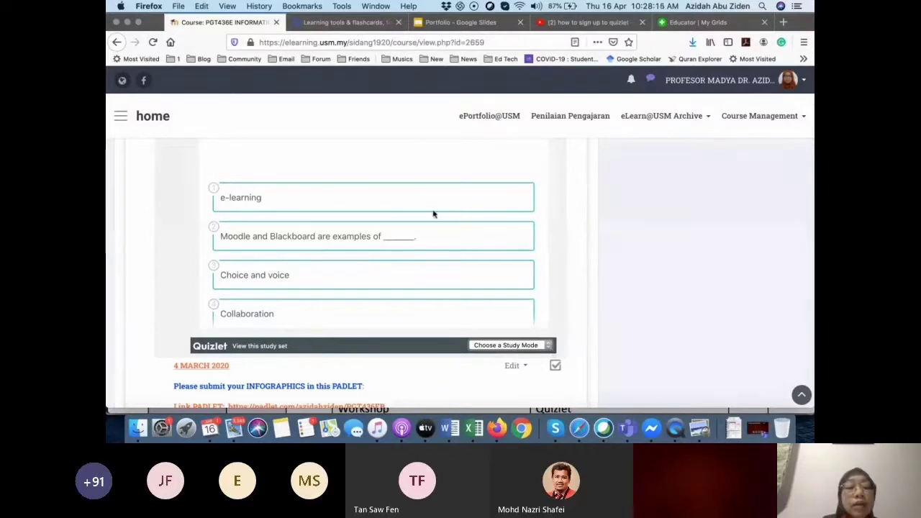
{"action": "scroll", "coordinate": [433, 214], "scroll_direction": "up", "scroll_amount": 3}
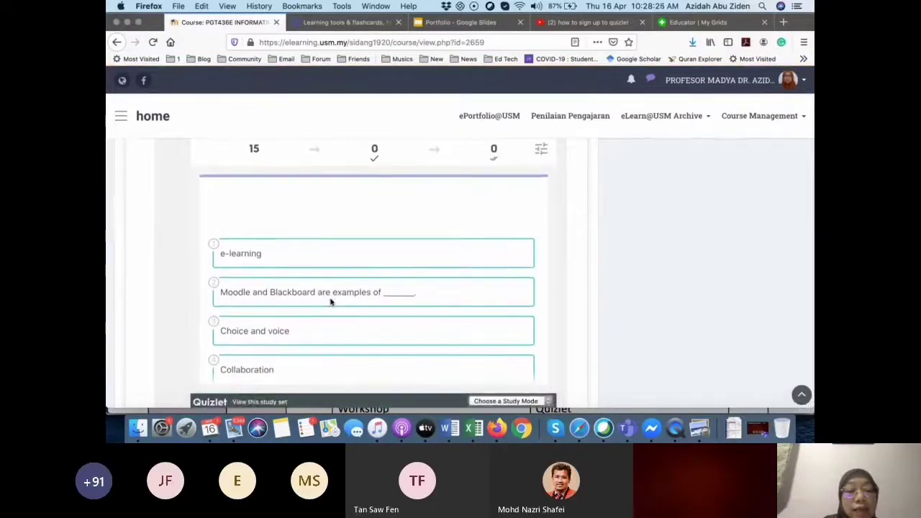
Answer the 'learning management system' card, review the Study this one! feedback, and continue.
{"action": "left_click", "coordinate": [331, 299]}
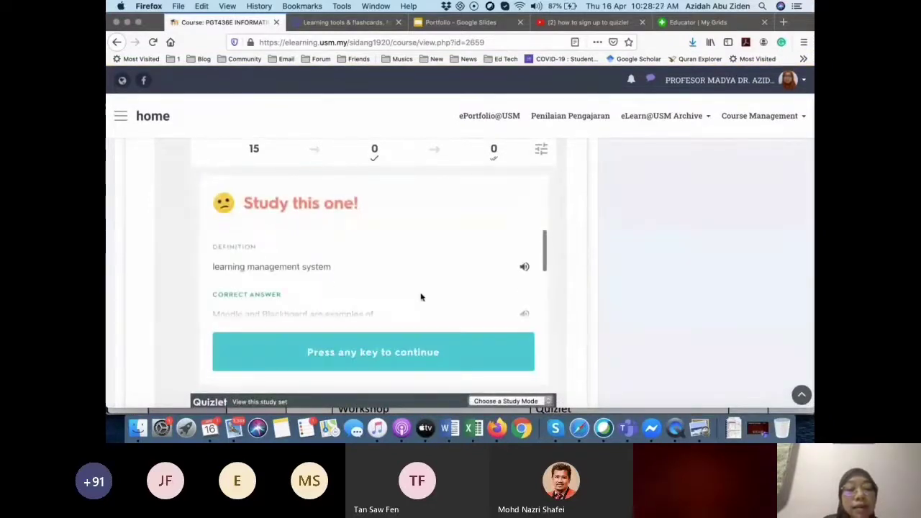
{"action": "scroll", "coordinate": [420, 297], "scroll_direction": "up", "scroll_amount": 1}
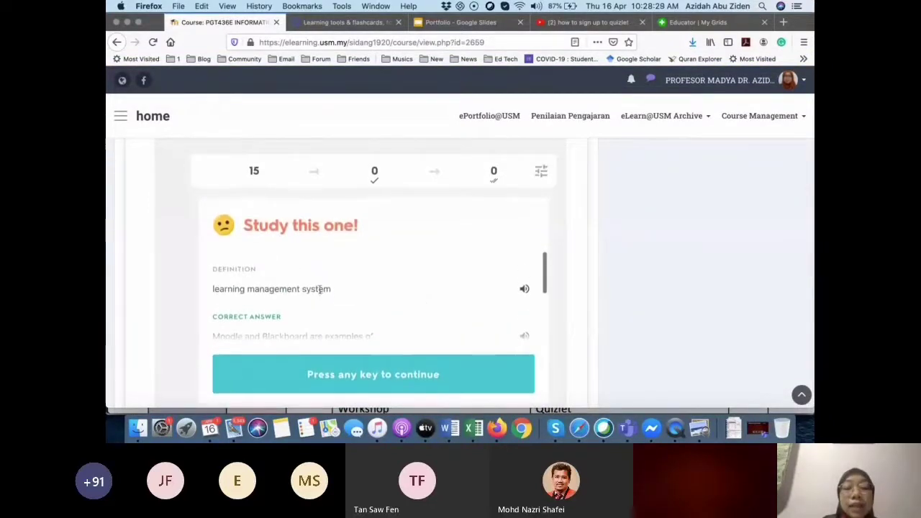
{"action": "scroll", "coordinate": [310, 279], "scroll_direction": "down", "scroll_amount": 2}
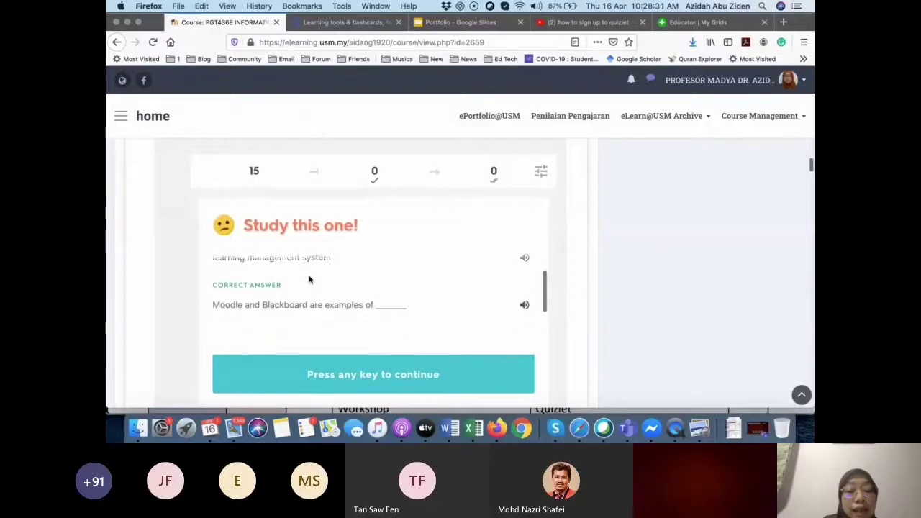
{"action": "scroll", "coordinate": [309, 280], "scroll_direction": "down", "scroll_amount": 2}
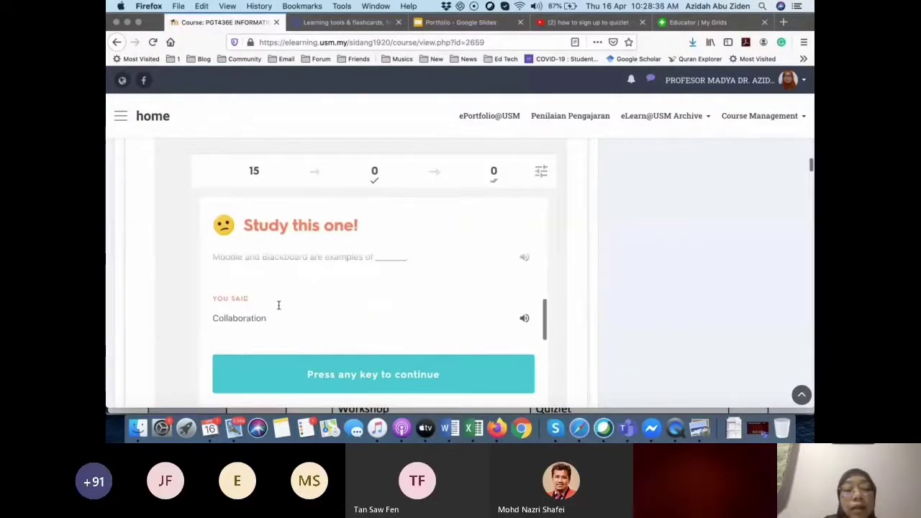
{"action": "scroll", "coordinate": [354, 303], "scroll_direction": "up", "scroll_amount": 1}
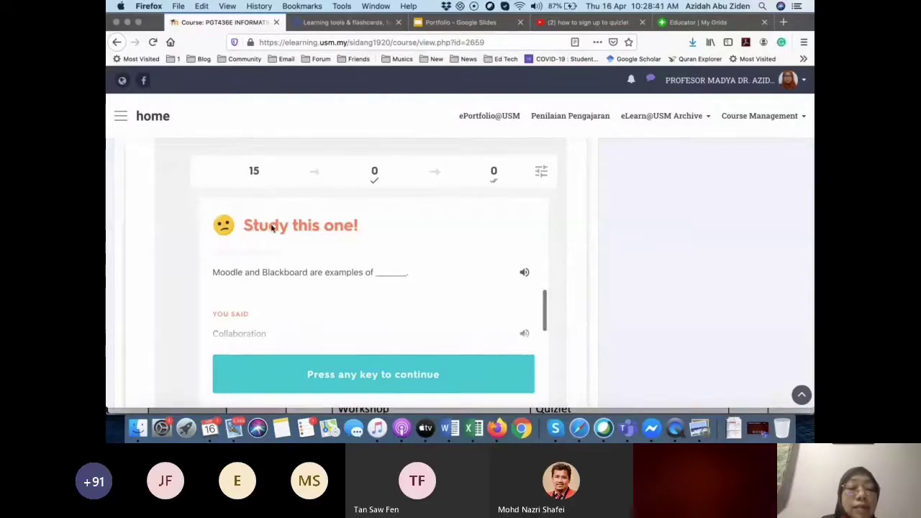
{"action": "scroll", "coordinate": [295, 234], "scroll_direction": "up", "scroll_amount": 1}
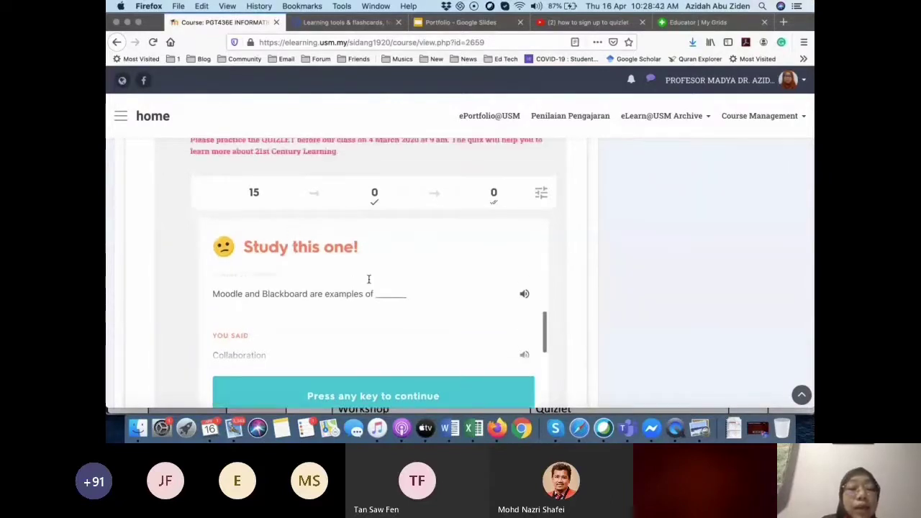
{"action": "scroll", "coordinate": [370, 282], "scroll_direction": "down", "scroll_amount": 1}
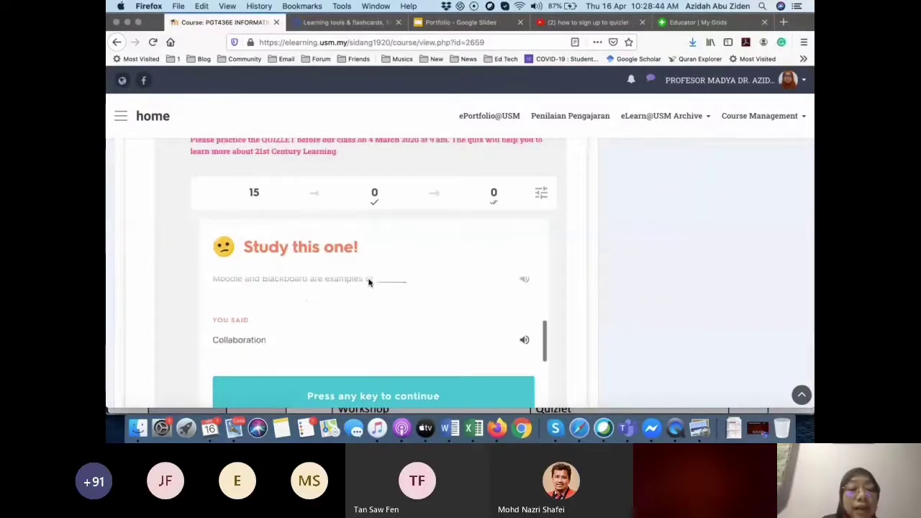
{"action": "left_click", "coordinate": [386, 395]}
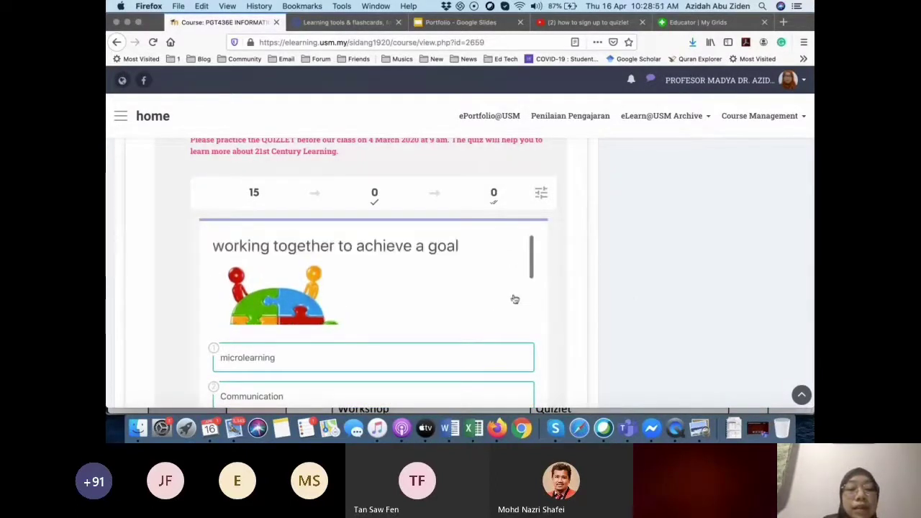
Answer the 'working together to achieve a goal' question with Collaboration.
{"action": "scroll", "coordinate": [598, 298], "scroll_direction": "down", "scroll_amount": 3}
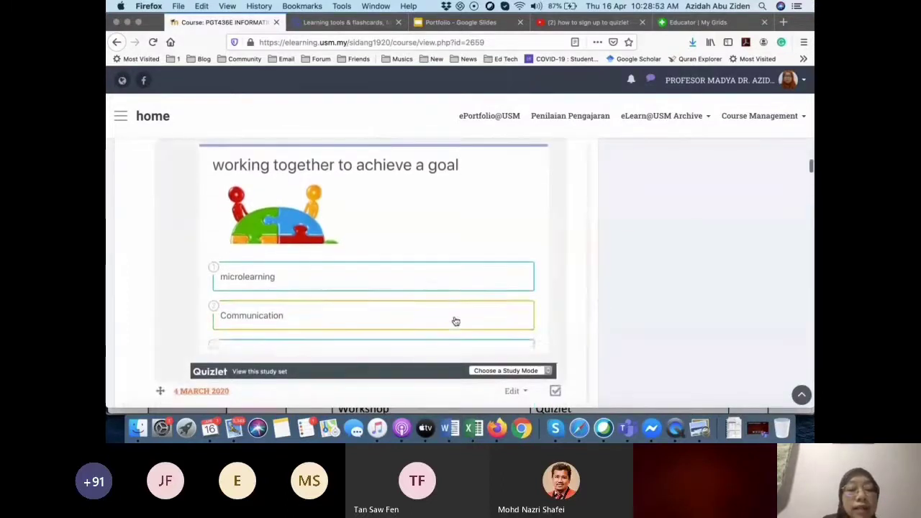
{"action": "scroll", "coordinate": [456, 321], "scroll_direction": "down", "scroll_amount": 2}
{"action": "left_click", "coordinate": [416, 299]}
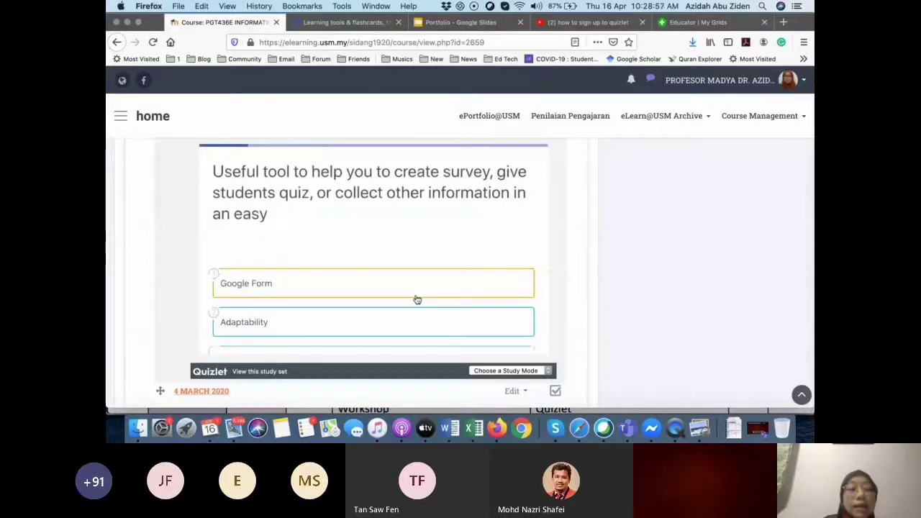
Answer microlearning for the Google Form survey-and-quiz card and continue.
{"action": "scroll", "coordinate": [416, 300], "scroll_direction": "up", "scroll_amount": 1}
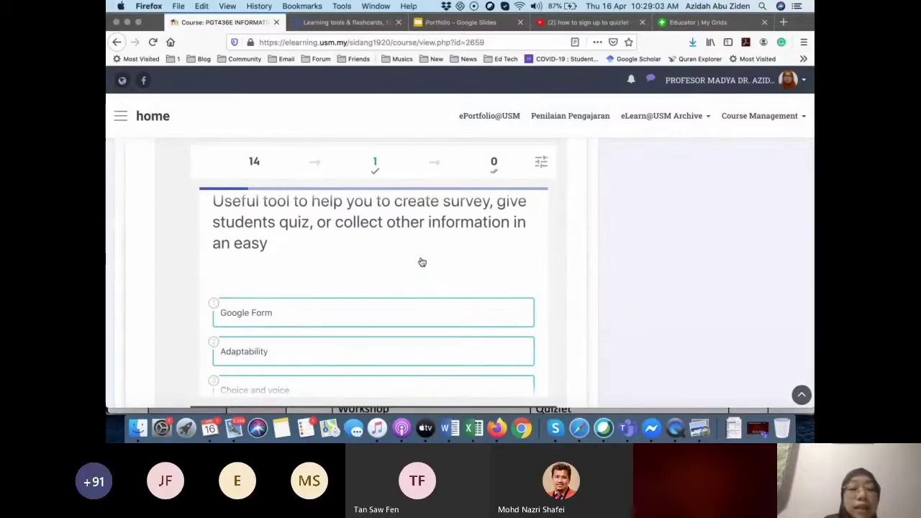
{"action": "scroll", "coordinate": [421, 265], "scroll_direction": "down", "scroll_amount": 2}
{"action": "scroll", "coordinate": [407, 305], "scroll_direction": "down", "scroll_amount": 2}
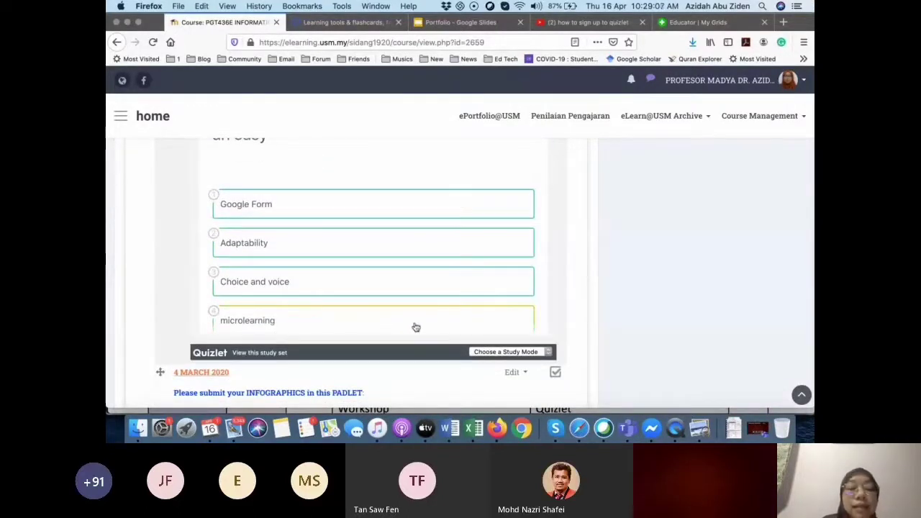
{"action": "left_click", "coordinate": [415, 327]}
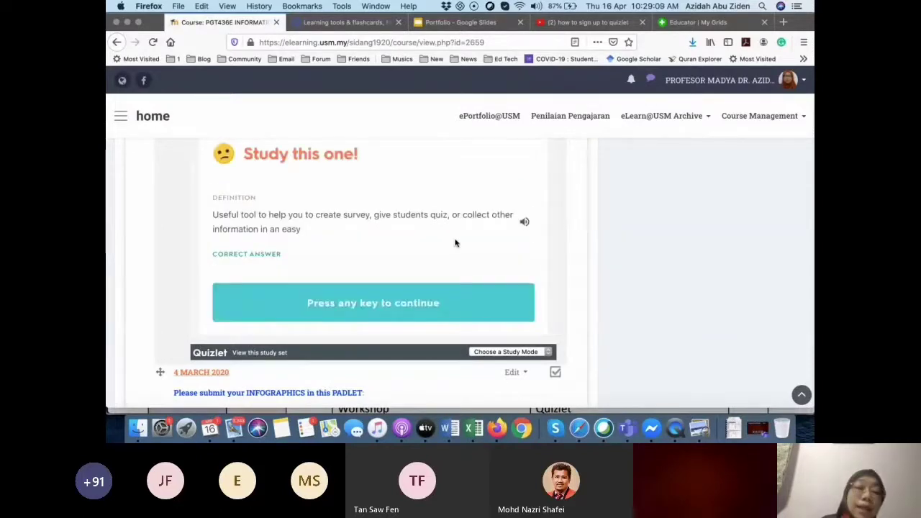
{"action": "scroll", "coordinate": [407, 253], "scroll_direction": "down", "scroll_amount": 2}
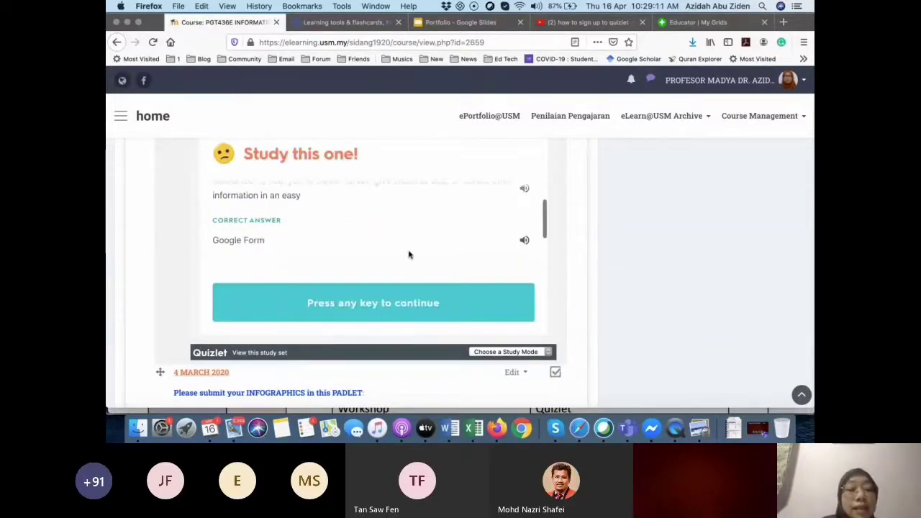
{"action": "left_click", "coordinate": [380, 319]}
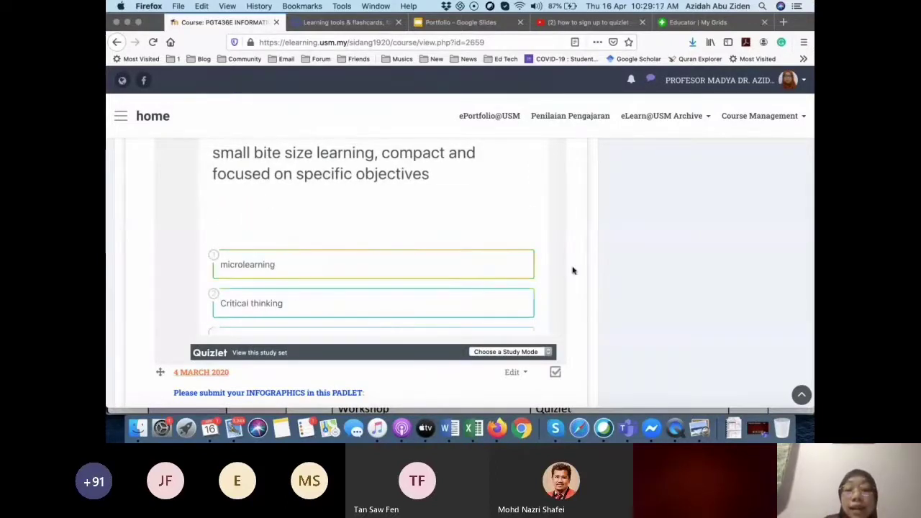
Scroll through the 'small bite size learning' question and its four answer choices.
{"action": "scroll", "coordinate": [590, 265], "scroll_direction": "up", "scroll_amount": 3}
{"action": "scroll", "coordinate": [590, 266], "scroll_direction": "up", "scroll_amount": 3}
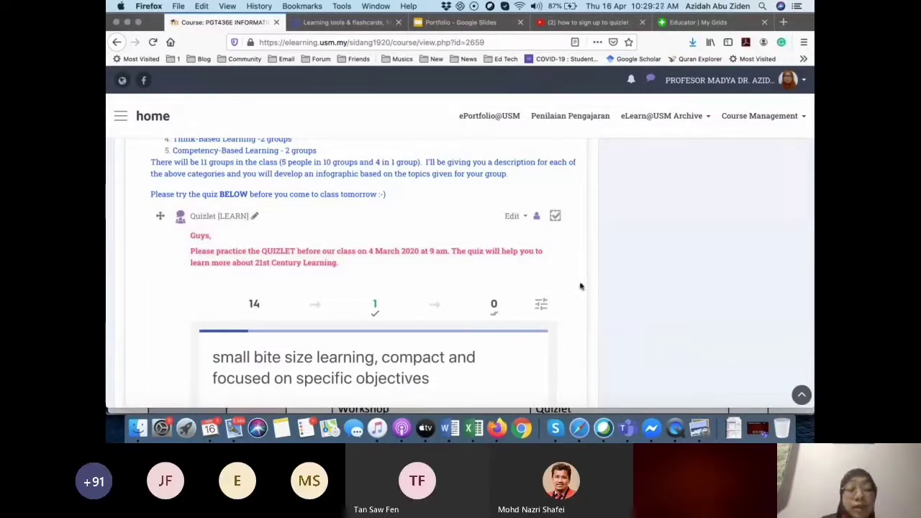
{"action": "scroll", "coordinate": [585, 304], "scroll_direction": "down", "scroll_amount": 1}
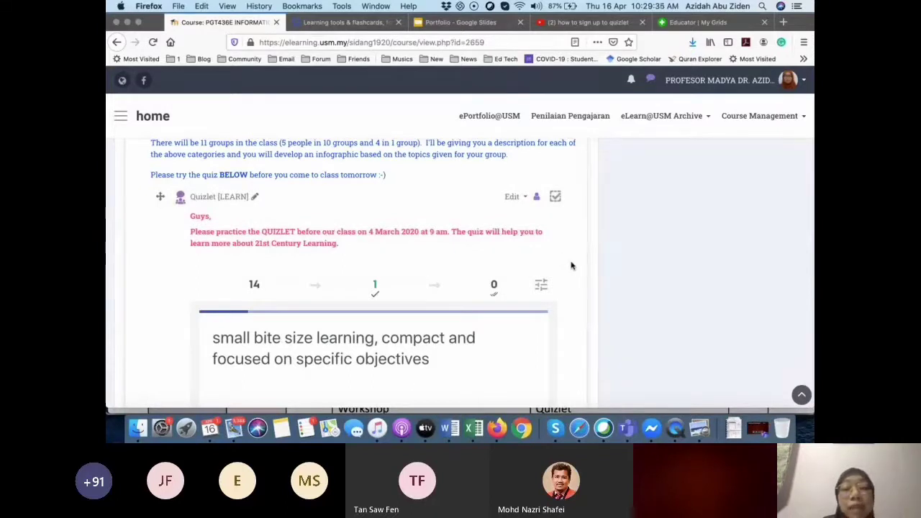
{"action": "scroll", "coordinate": [561, 297], "scroll_direction": "down", "scroll_amount": 3}
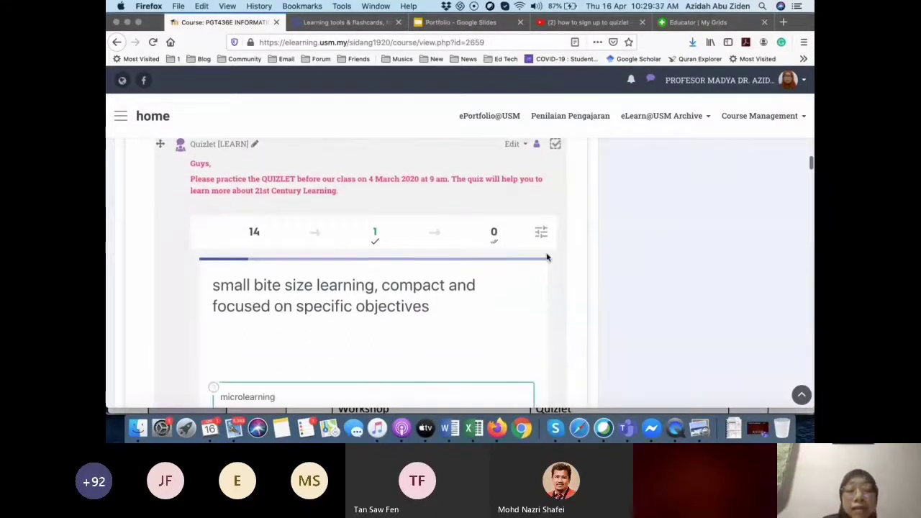
{"action": "scroll", "coordinate": [546, 257], "scroll_direction": "down", "scroll_amount": 3}
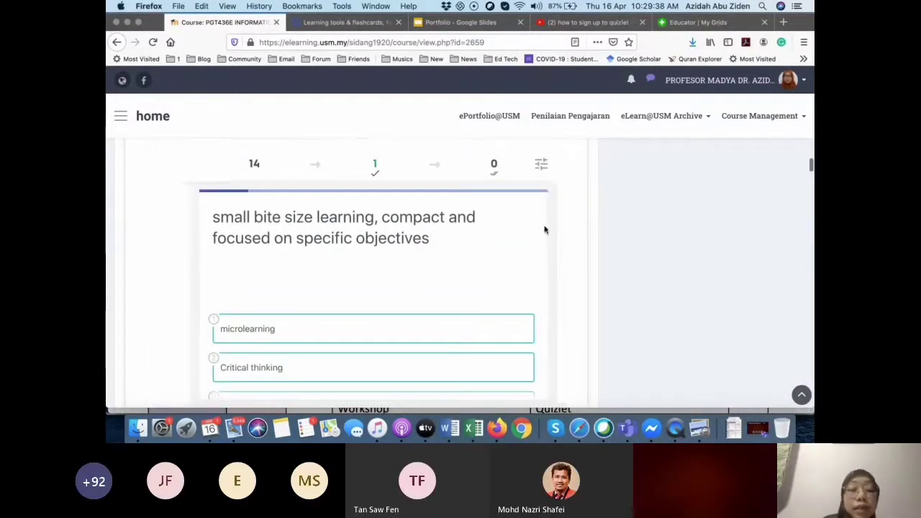
{"action": "scroll", "coordinate": [416, 323], "scroll_direction": "down", "scroll_amount": 3}
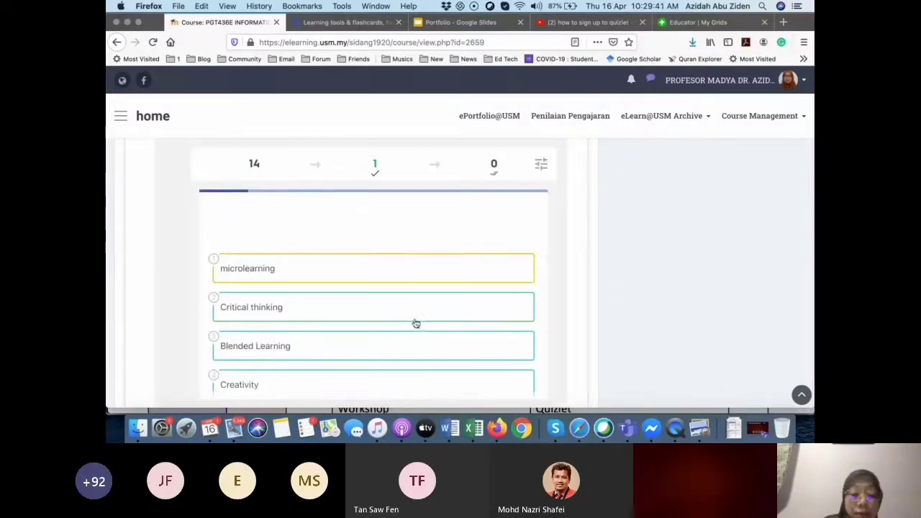
{"action": "scroll", "coordinate": [415, 323], "scroll_direction": "down", "scroll_amount": 2}
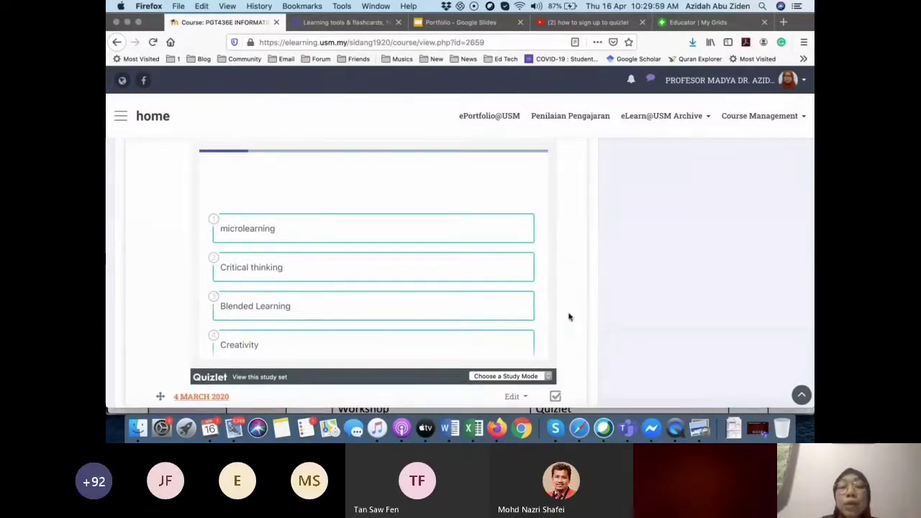
Switch to the Quizlet tab, dismiss the sign-up form, then bring Teams forward.
{"action": "left_click", "coordinate": [342, 22]}
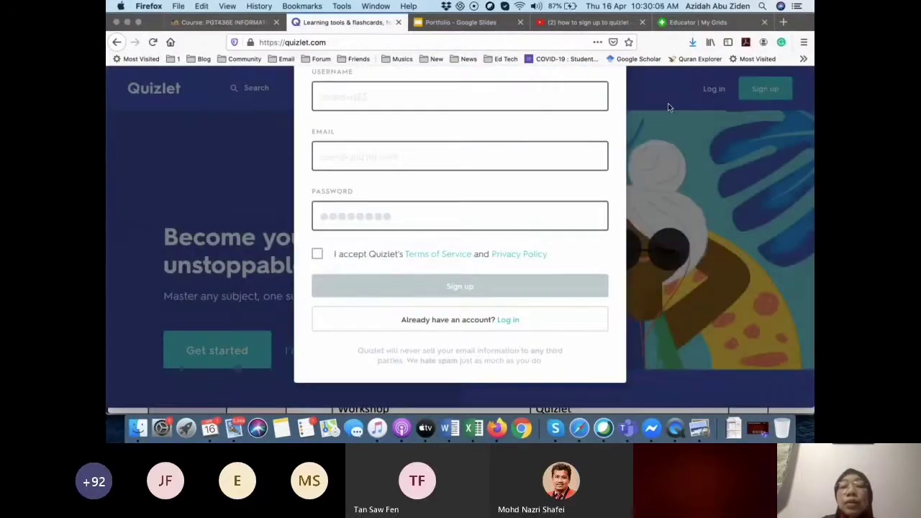
{"action": "left_click", "coordinate": [668, 105]}
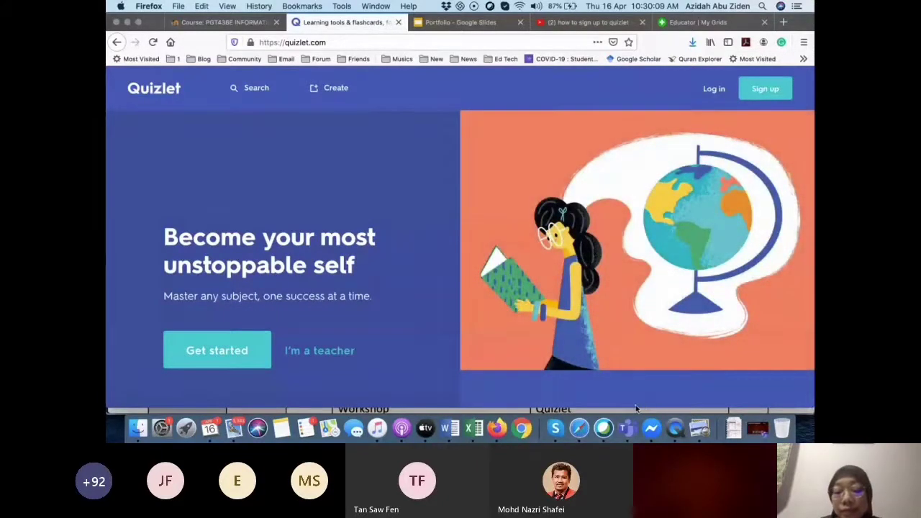
{"action": "left_click", "coordinate": [628, 430]}
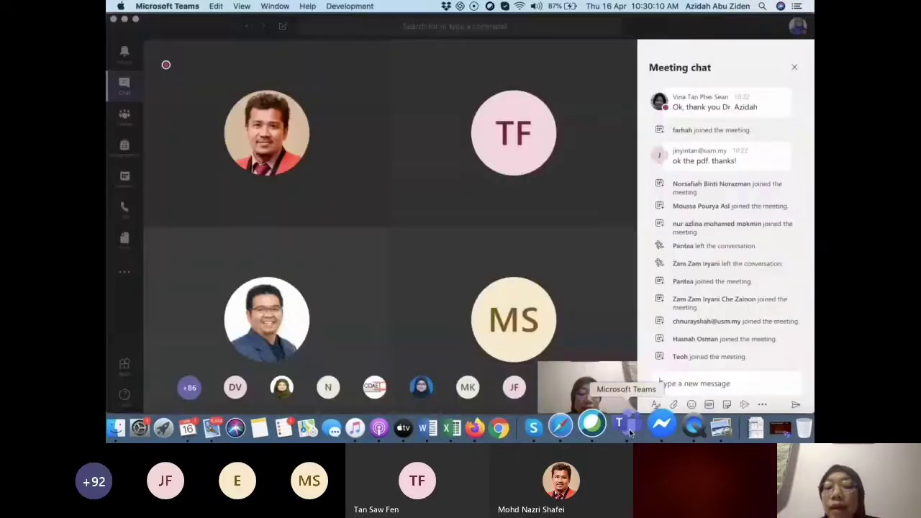
Scroll the Teams meeting chat, then return to Firefox showing the Quizlet homepage.
{"action": "scroll", "coordinate": [729, 306], "scroll_direction": "up", "scroll_amount": 2}
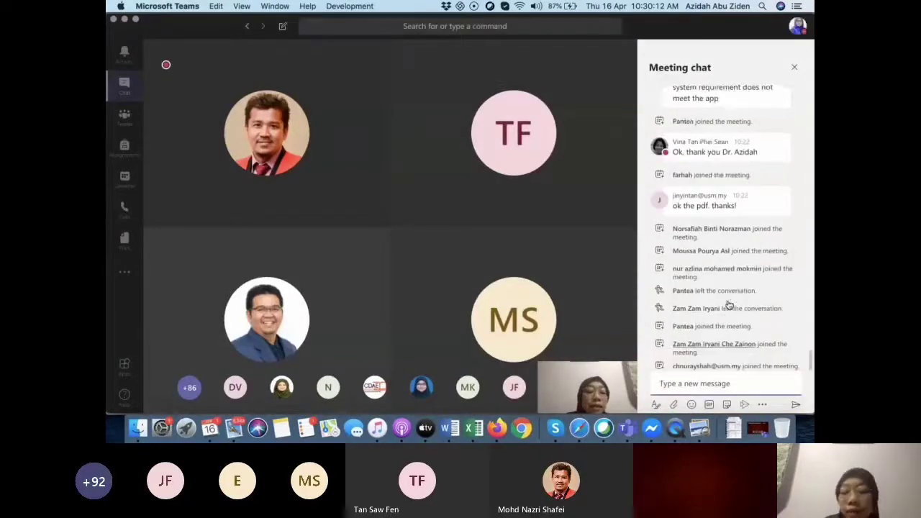
{"action": "left_click", "coordinate": [497, 429]}
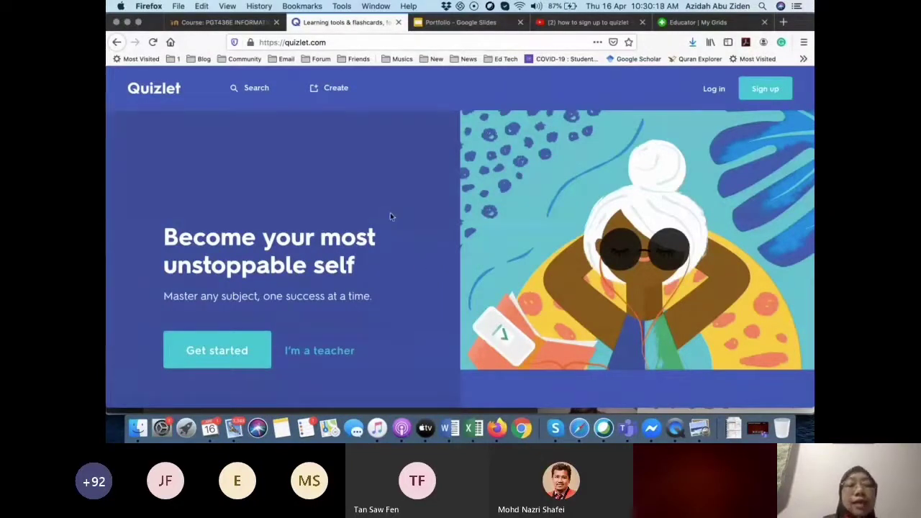
Reload the quizlet.com homepage from the address bar, showing "Become your most unstoppable self".
{"action": "left_click", "coordinate": [337, 43]}
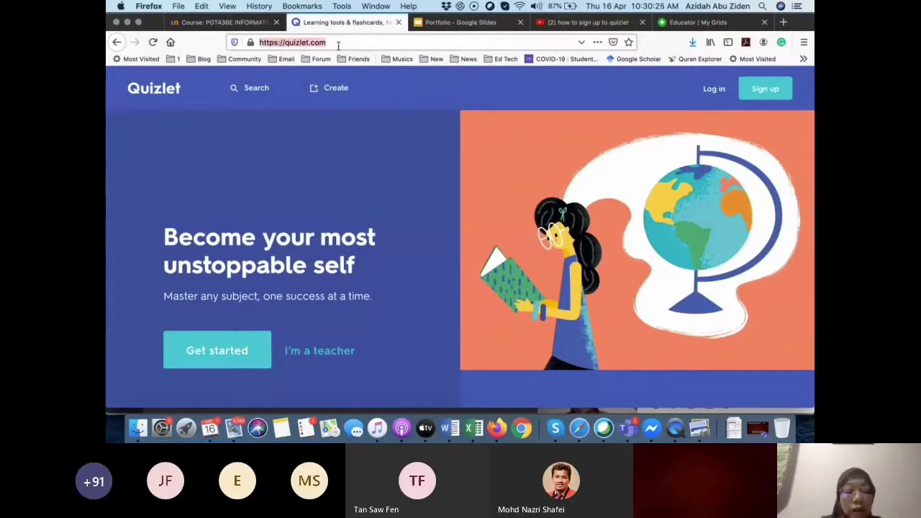
{"action": "left_click", "coordinate": [337, 43]}
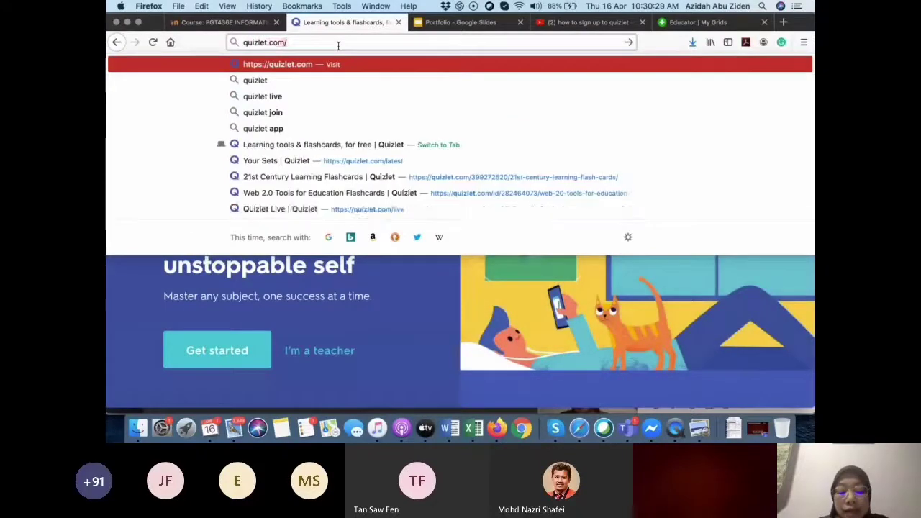
{"action": "key", "text": "Return"}
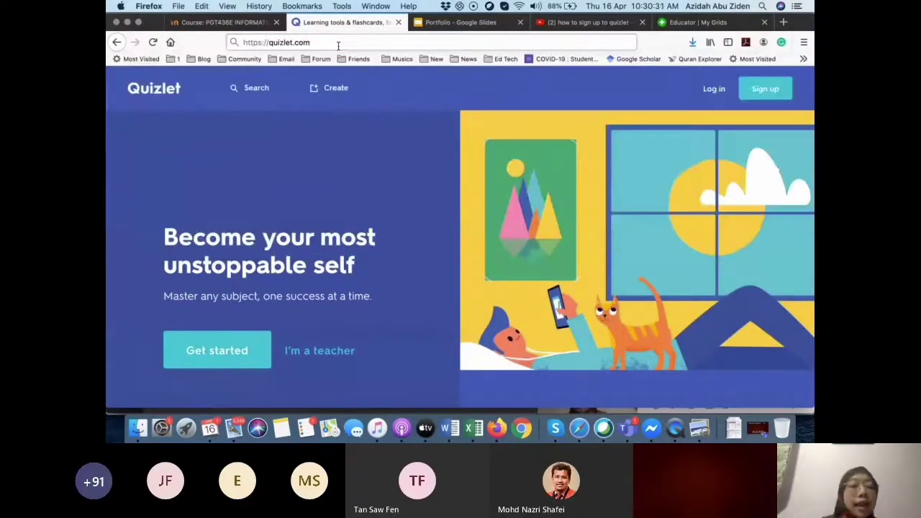
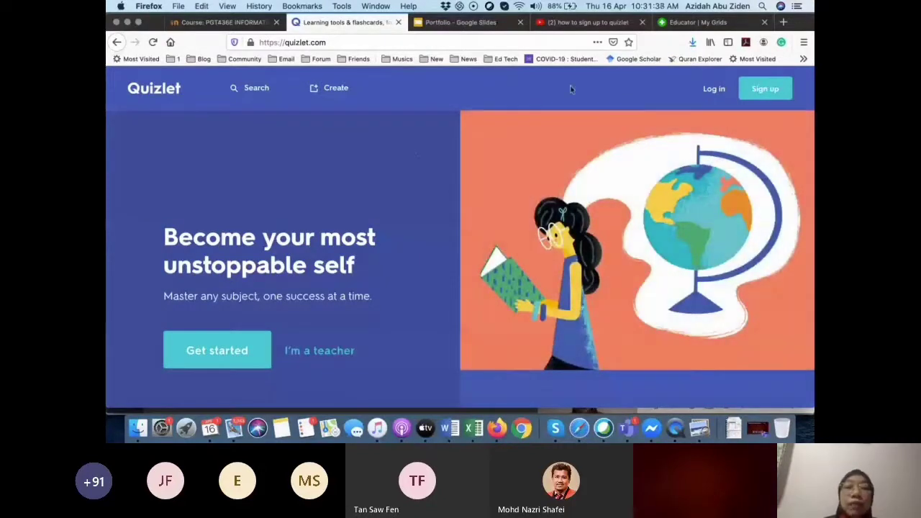
Open Quizlet's sign-up form and scroll through its birthday, username, email and password fields.
{"action": "left_click", "coordinate": [347, 43]}
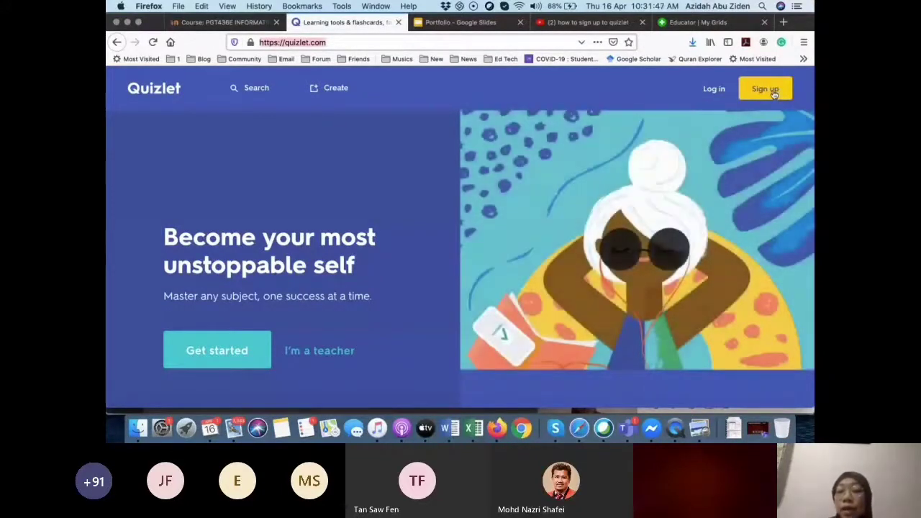
{"action": "left_click", "coordinate": [767, 90]}
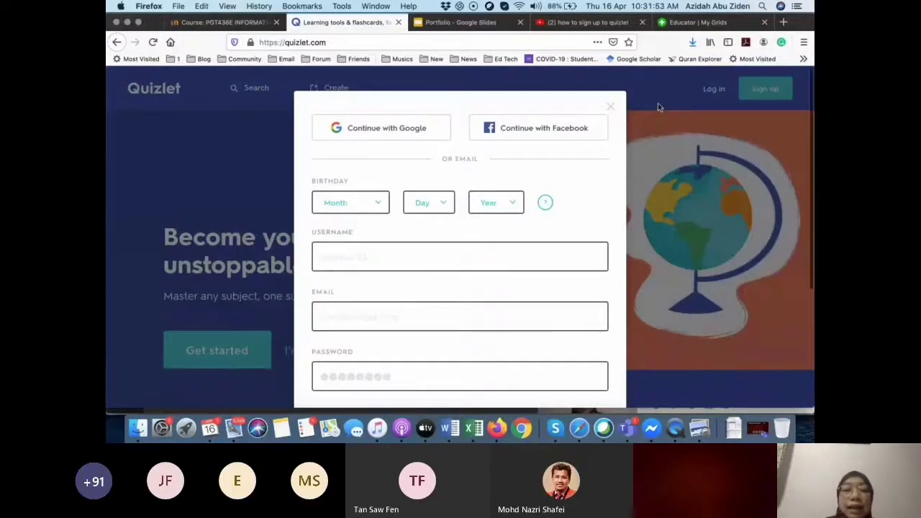
{"action": "scroll", "coordinate": [475, 110], "scroll_direction": "down", "scroll_amount": 2}
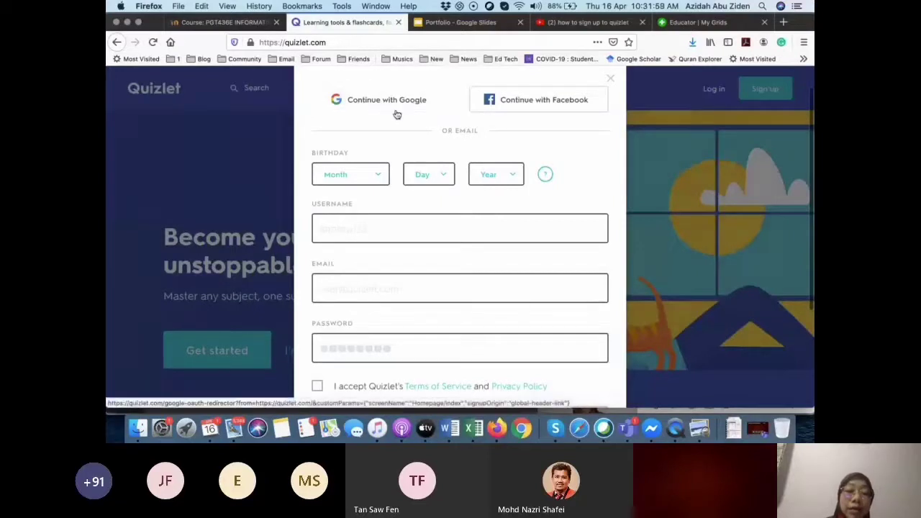
{"action": "scroll", "coordinate": [403, 165], "scroll_direction": "down", "scroll_amount": 1}
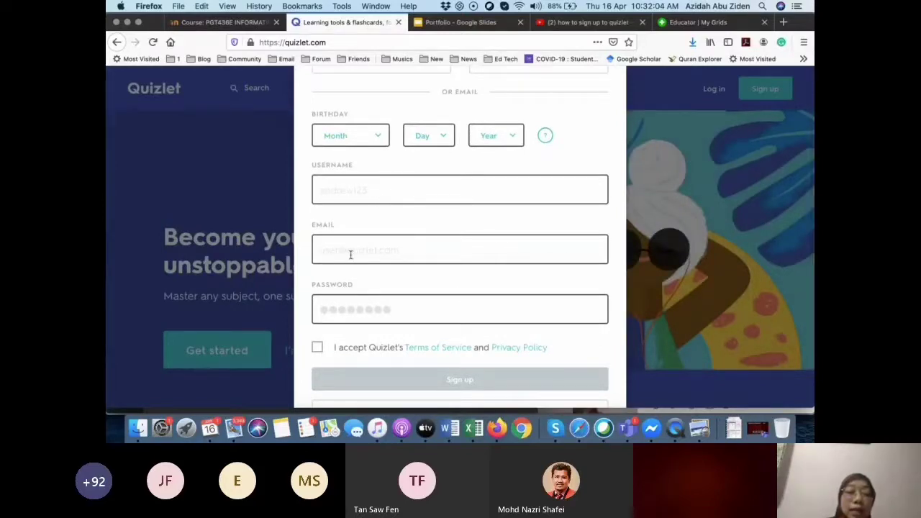
{"action": "scroll", "coordinate": [375, 344], "scroll_direction": "down", "scroll_amount": 1}
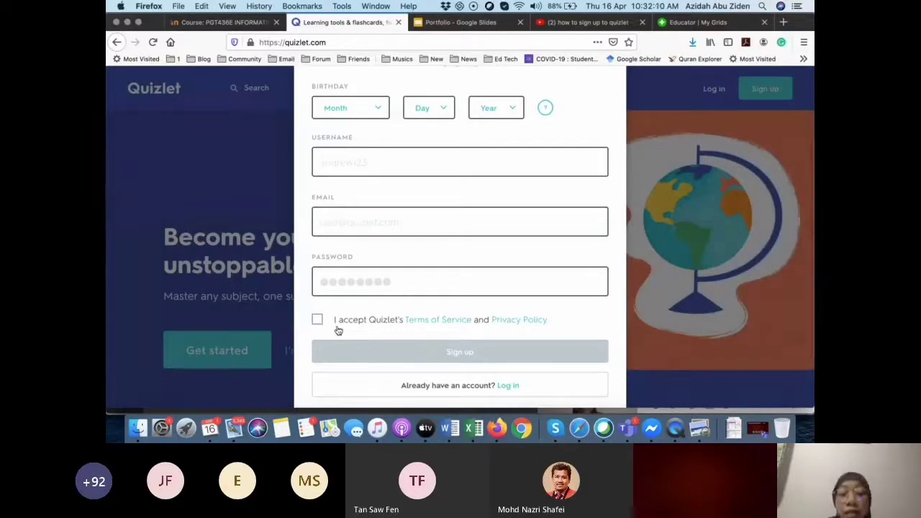
{"action": "scroll", "coordinate": [450, 334], "scroll_direction": "down", "scroll_amount": 1}
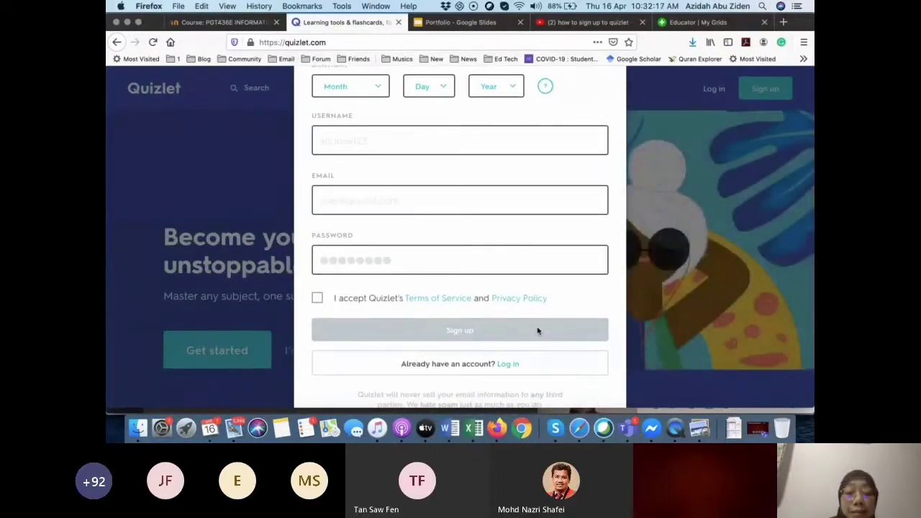
{"action": "scroll", "coordinate": [538, 330], "scroll_direction": "up", "scroll_amount": 2}
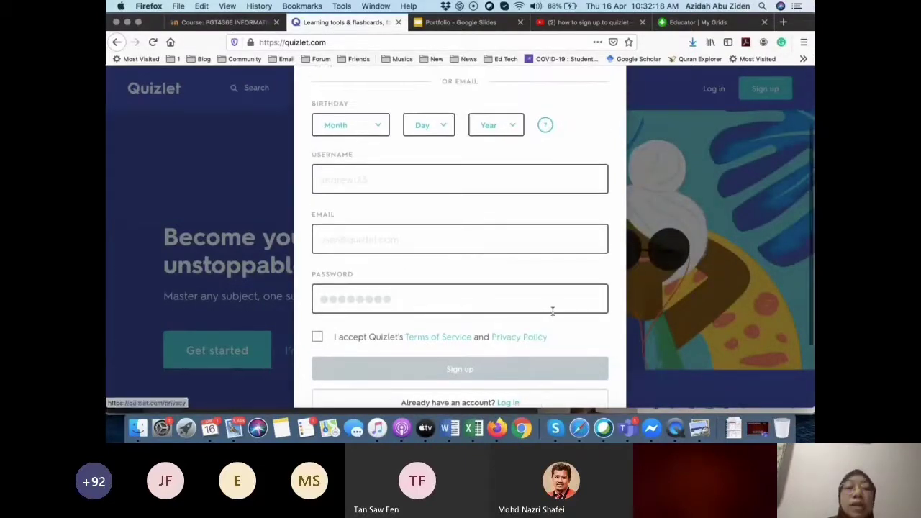
{"action": "scroll", "coordinate": [553, 311], "scroll_direction": "up", "scroll_amount": 2}
{"action": "scroll", "coordinate": [552, 315], "scroll_direction": "up", "scroll_amount": 1}
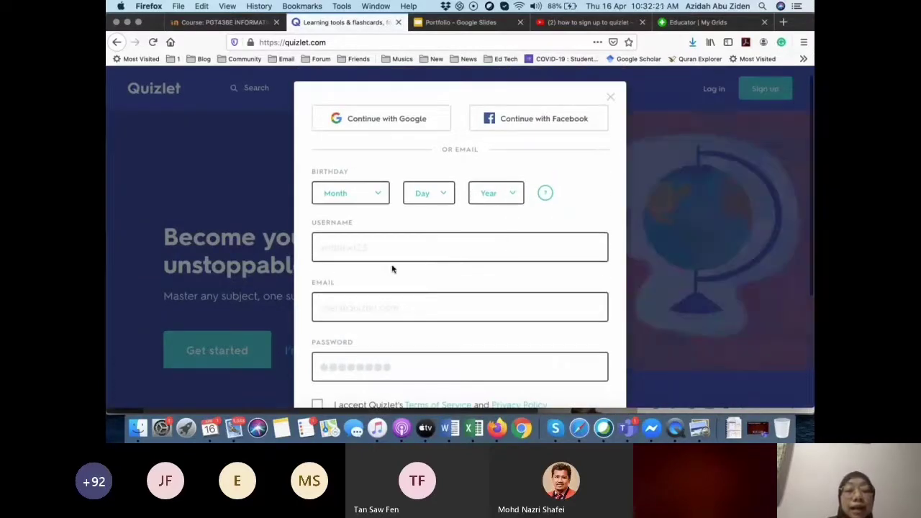
Try the username, email and password fields, then close the sign-up form without registering.
{"action": "left_click", "coordinate": [338, 252]}
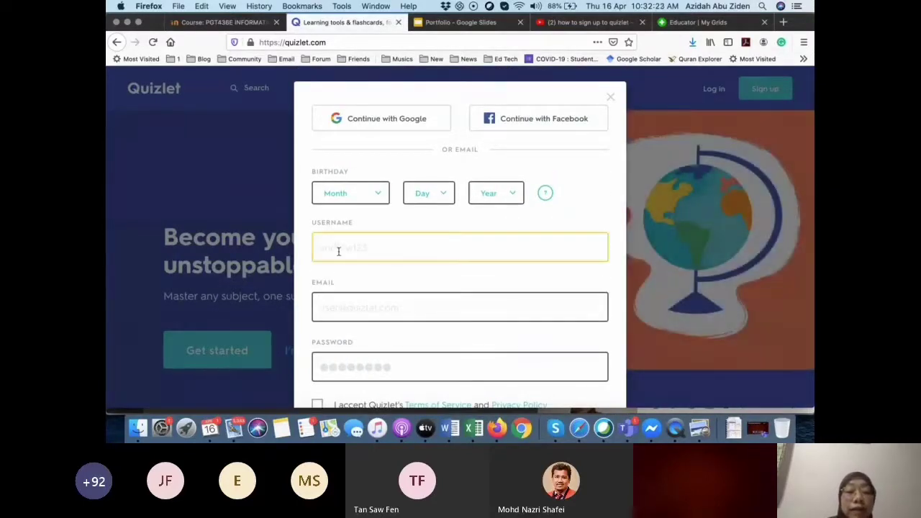
{"action": "left_click", "coordinate": [338, 250]}
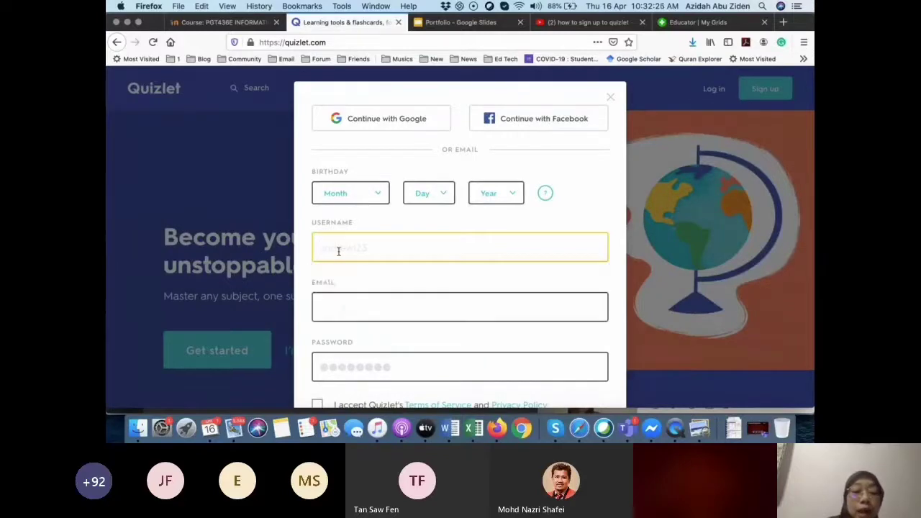
{"action": "left_click", "coordinate": [341, 311]}
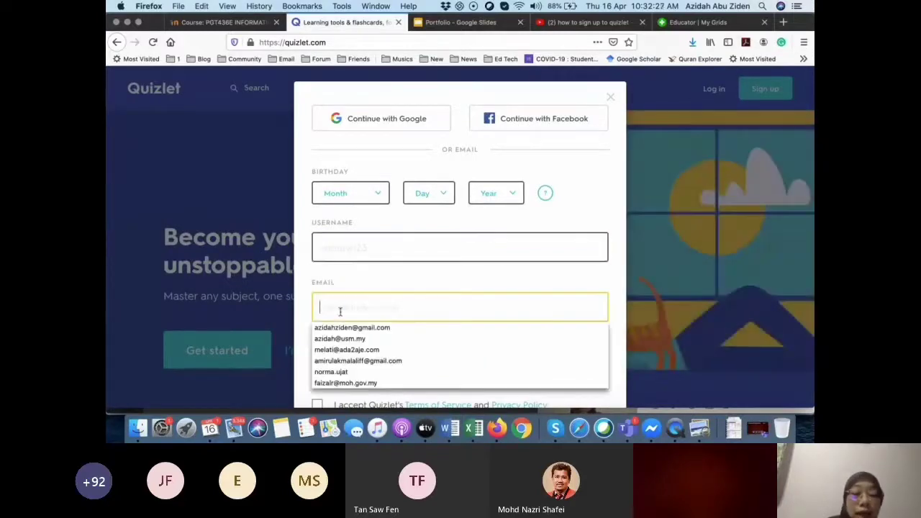
{"action": "left_click", "coordinate": [340, 311]}
{"action": "scroll", "coordinate": [340, 311], "scroll_direction": "down", "scroll_amount": 2}
{"action": "scroll", "coordinate": [379, 306], "scroll_direction": "down", "scroll_amount": 2}
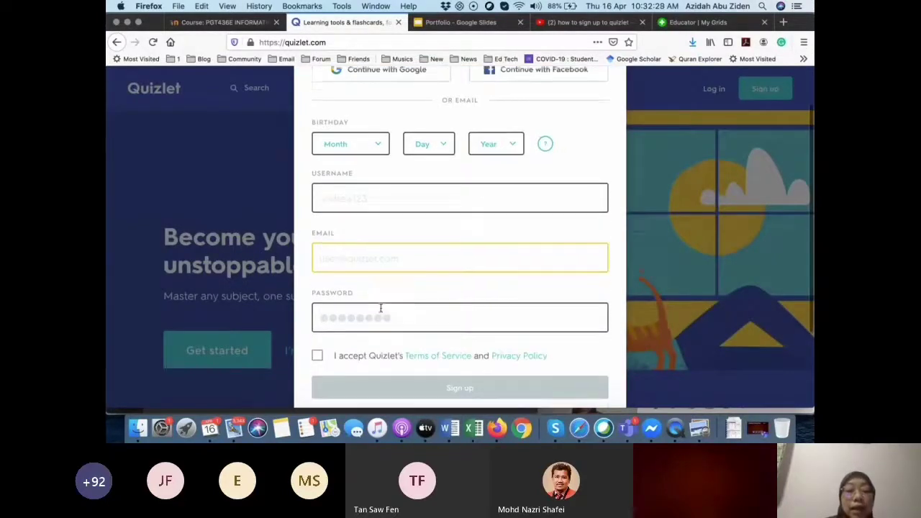
{"action": "left_click", "coordinate": [320, 300]}
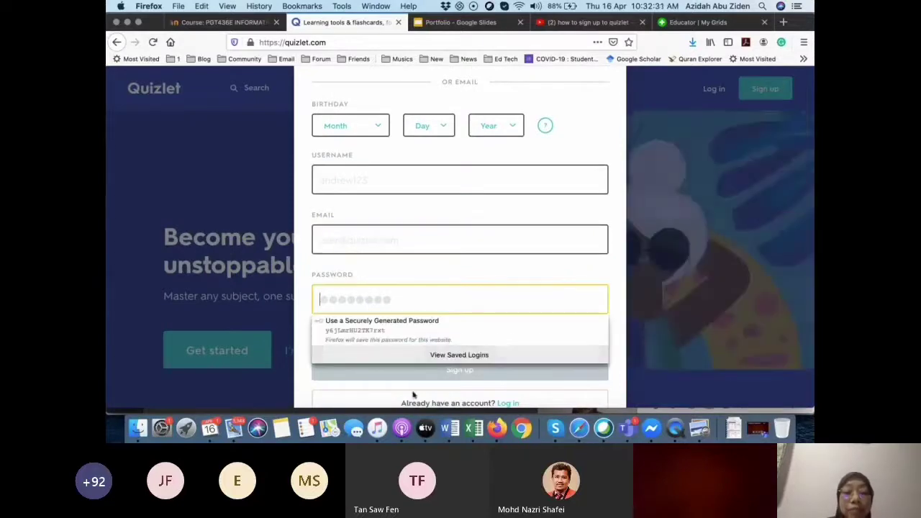
{"action": "left_click", "coordinate": [642, 368]}
{"action": "left_click", "coordinate": [636, 365]}
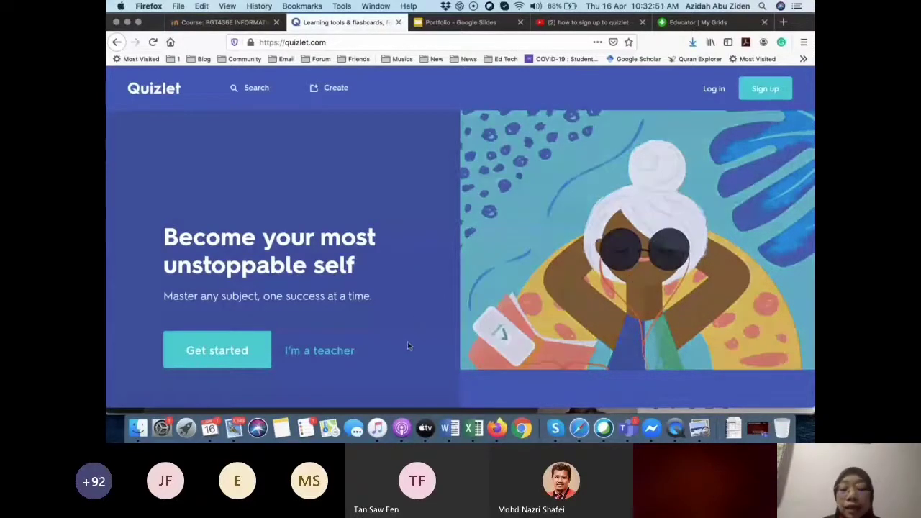
Admit the waiting participant into the Teams meeting and return to Quizlet in Firefox.
{"action": "left_click", "coordinate": [624, 428]}
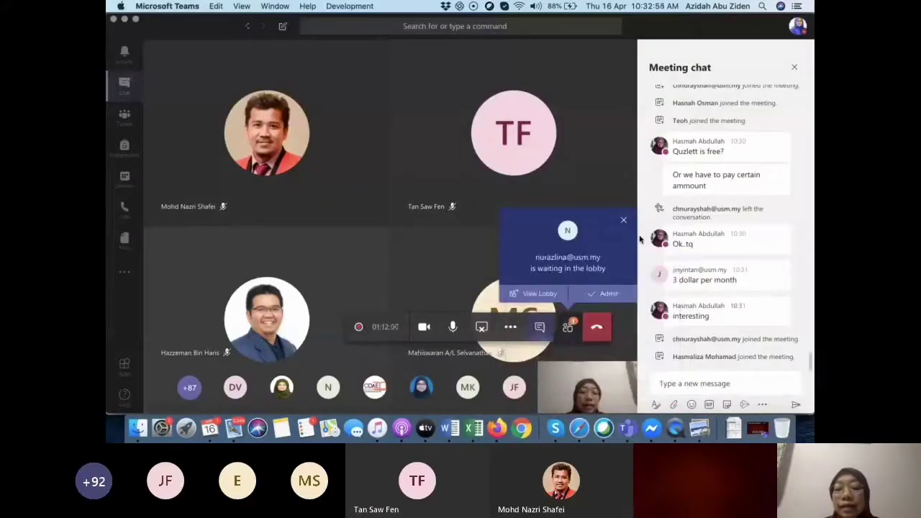
{"action": "left_click", "coordinate": [609, 294]}
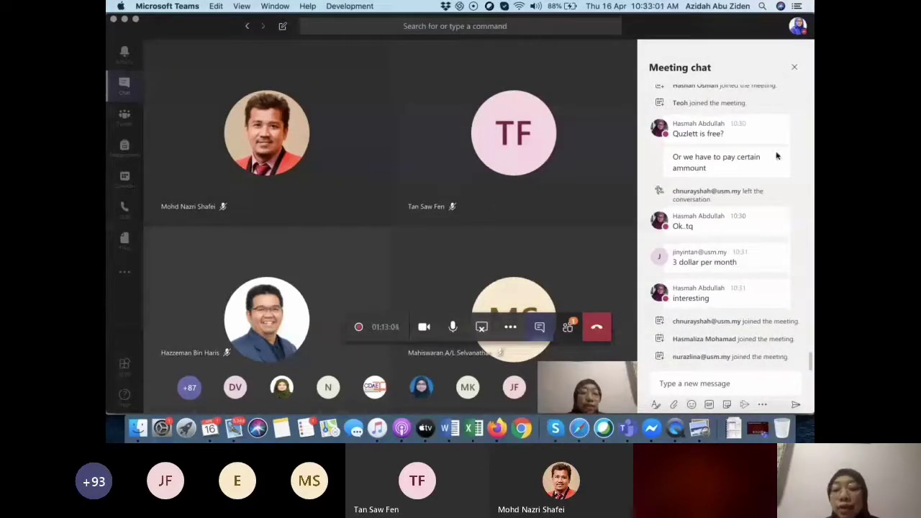
{"action": "left_click", "coordinate": [503, 435]}
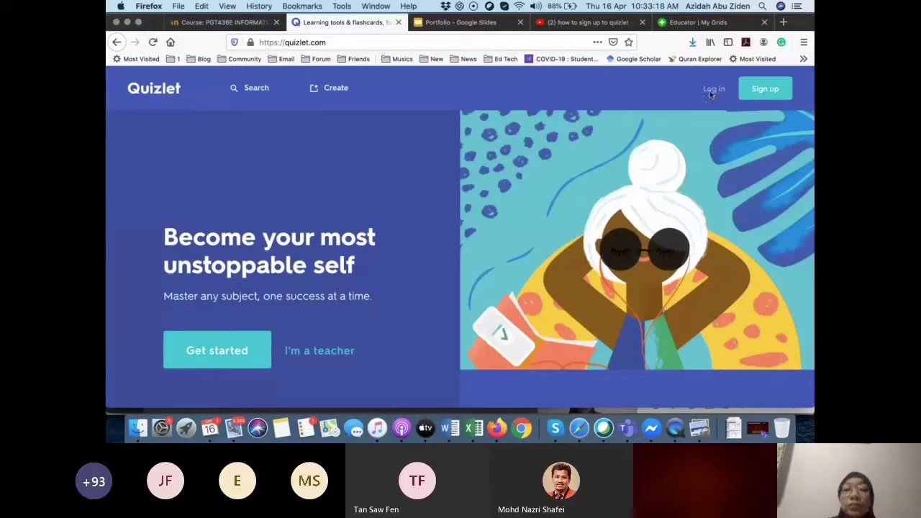
Log in to Quizlet using the Google account.
{"action": "left_click", "coordinate": [710, 92]}
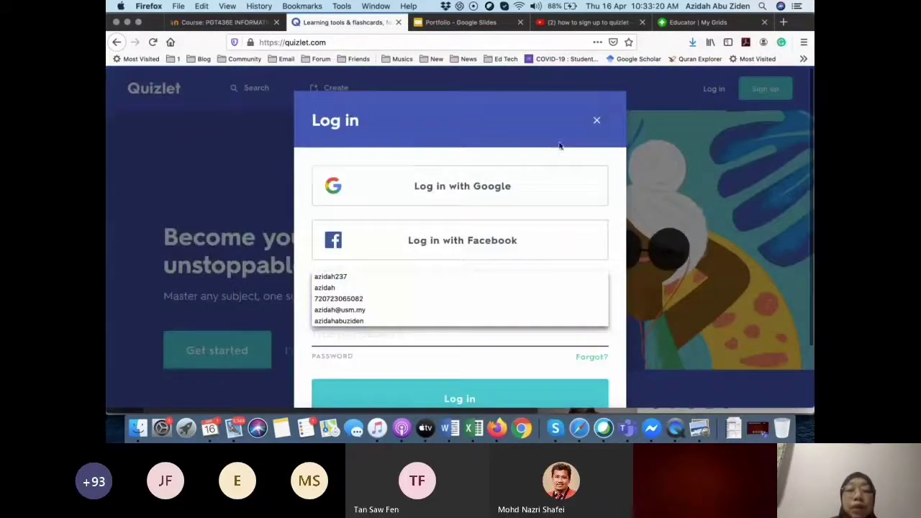
{"action": "left_click", "coordinate": [500, 192]}
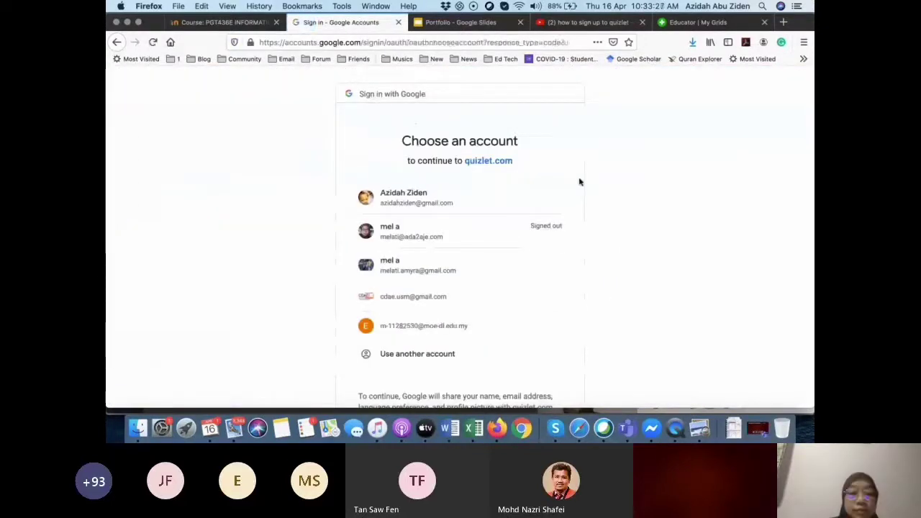
{"action": "left_click", "coordinate": [435, 204]}
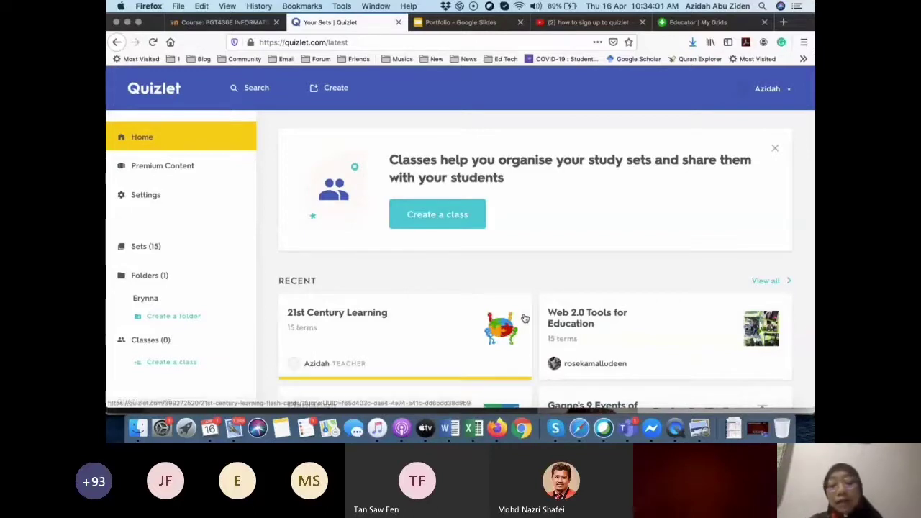
{"action": "scroll", "coordinate": [525, 318], "scroll_direction": "down", "scroll_amount": 3}
{"action": "scroll", "coordinate": [489, 308], "scroll_direction": "up", "scroll_amount": 3}
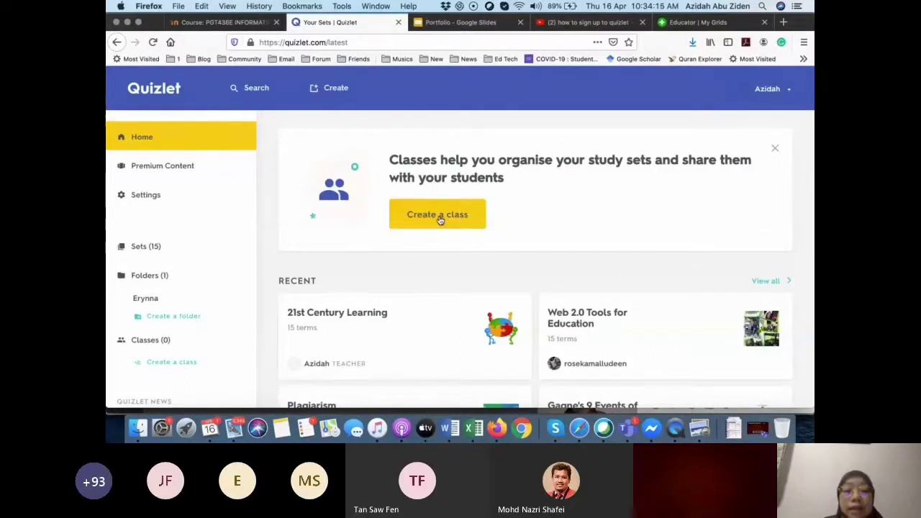
Name the new class 'CDAE Class' with description 'This is my class for CDAE Training'.
{"action": "left_click", "coordinate": [439, 218]}
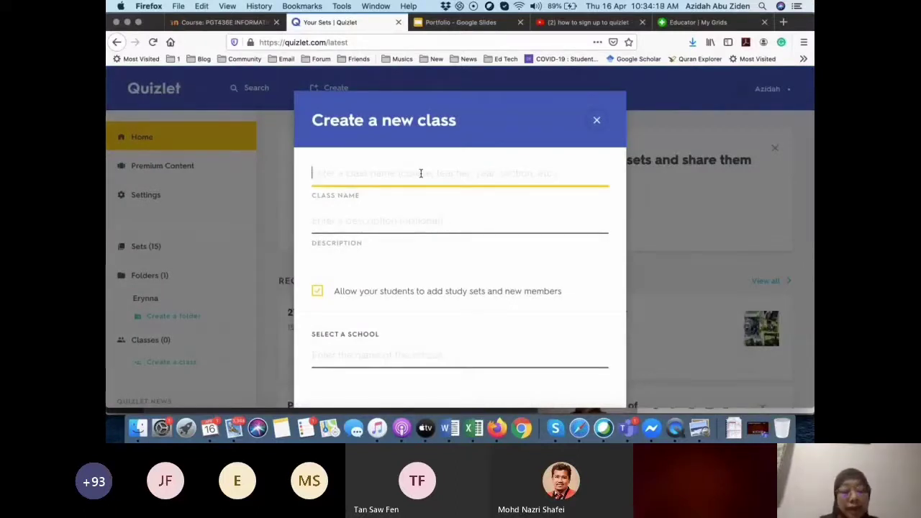
{"action": "type", "text": "CDAE "}
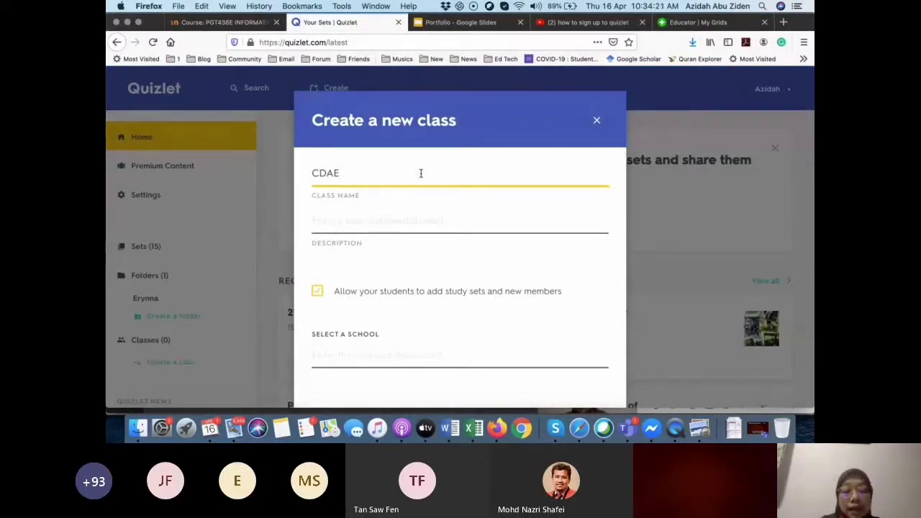
{"action": "type", "text": "c"}
{"action": "key", "text": "BackSpace"}
{"action": "type", "text": "Cla"}
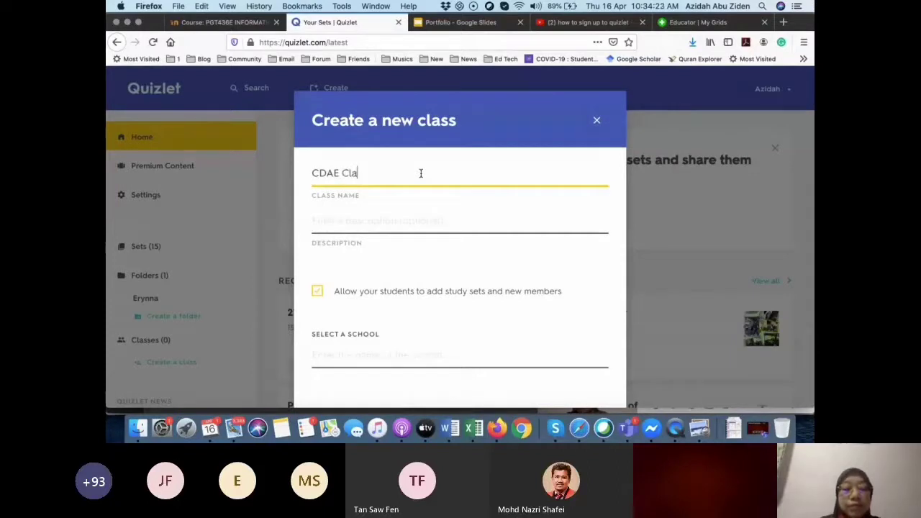
{"action": "type", "text": "ss"}
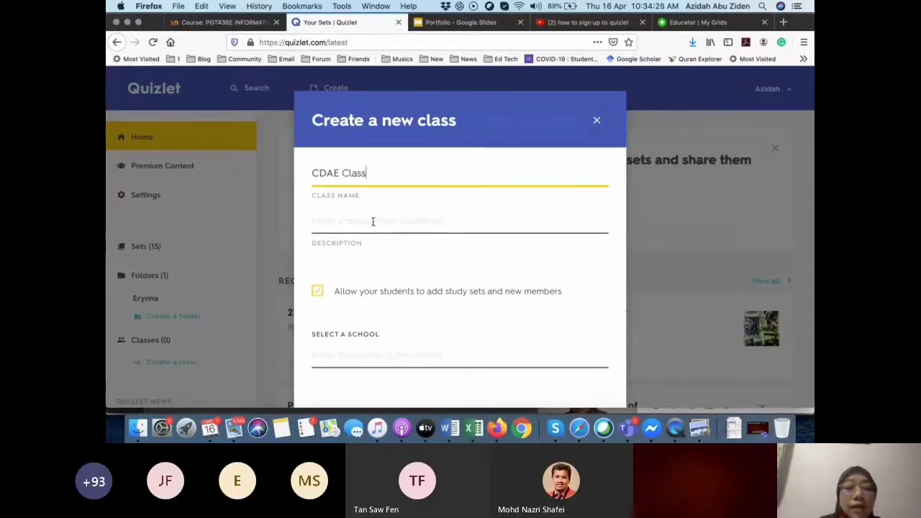
{"action": "left_click", "coordinate": [373, 222]}
{"action": "type", "text": "This"}
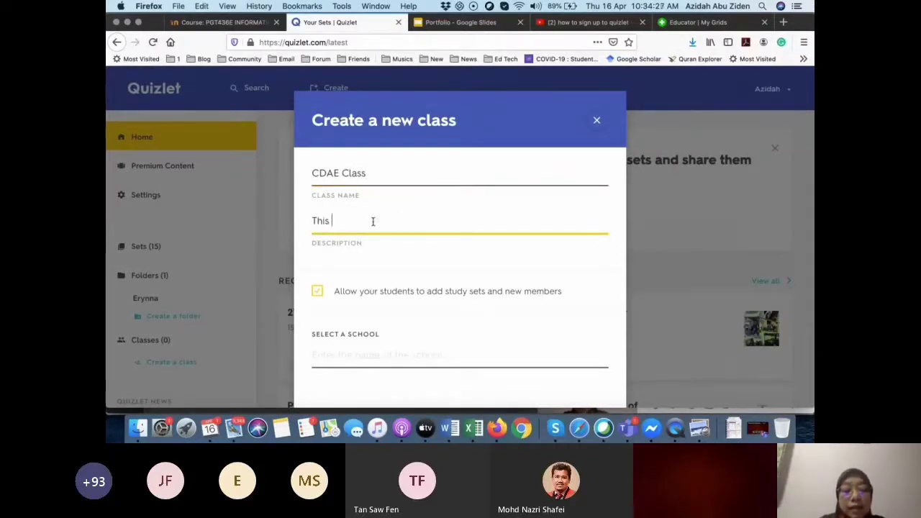
{"action": "type", "text": " is my class for"}
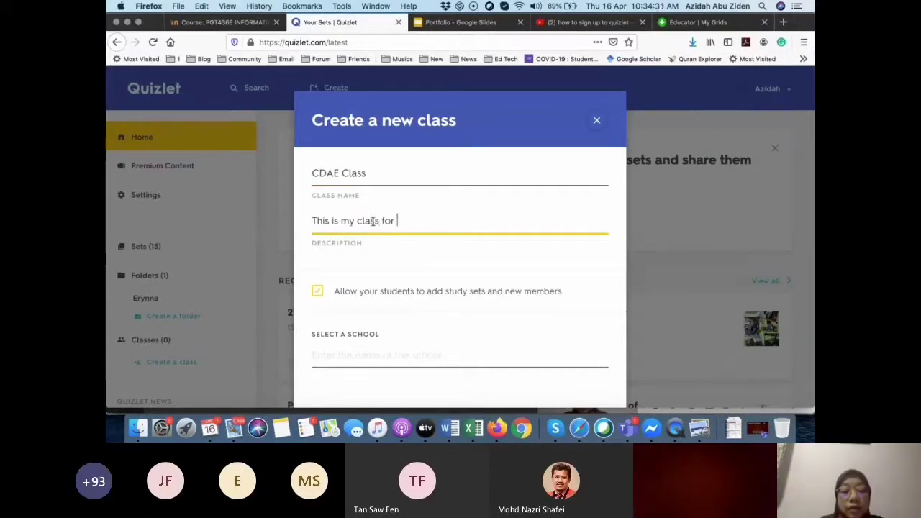
{"action": "type", "text": " CDAE"}
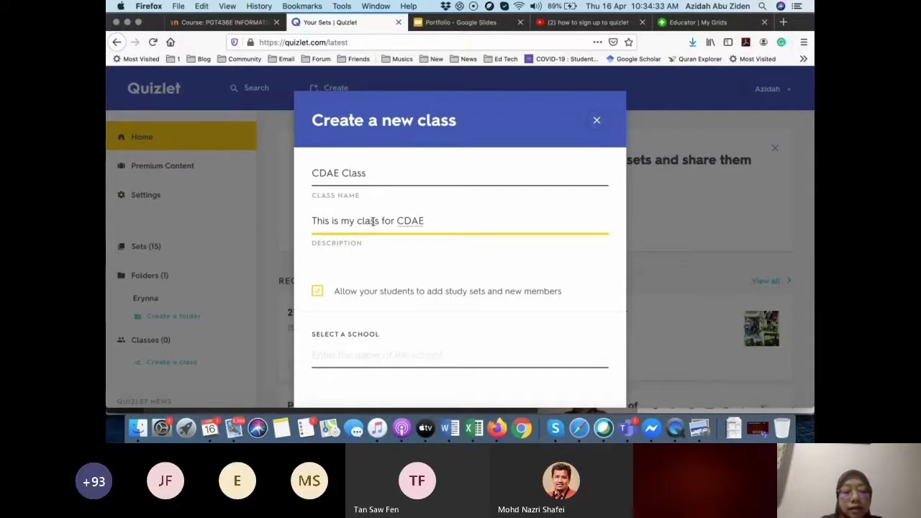
{"action": "type", "text": " Training"}
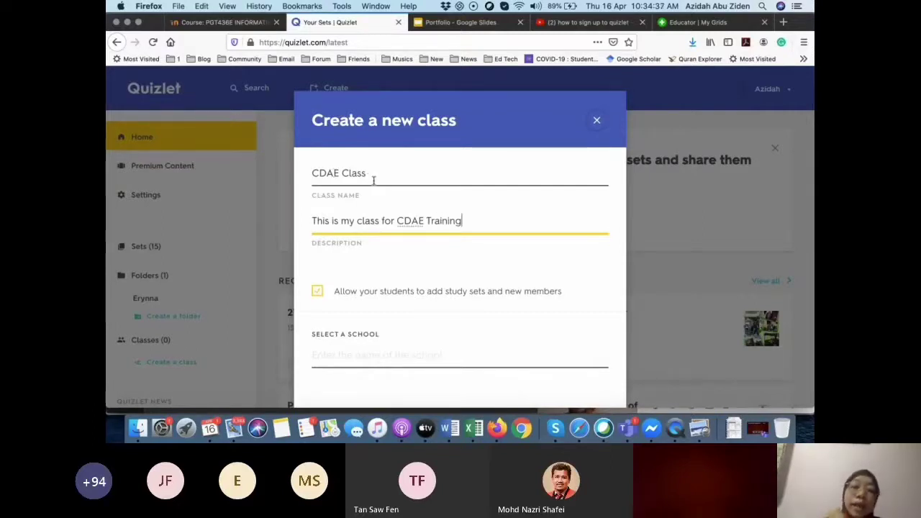
{"action": "left_click", "coordinate": [374, 181]}
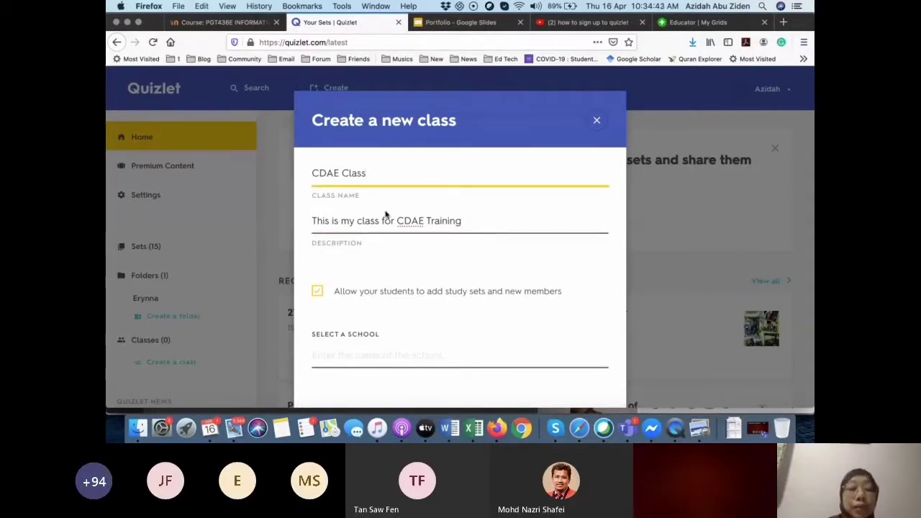
{"action": "scroll", "coordinate": [385, 214], "scroll_direction": "down", "scroll_amount": 3}
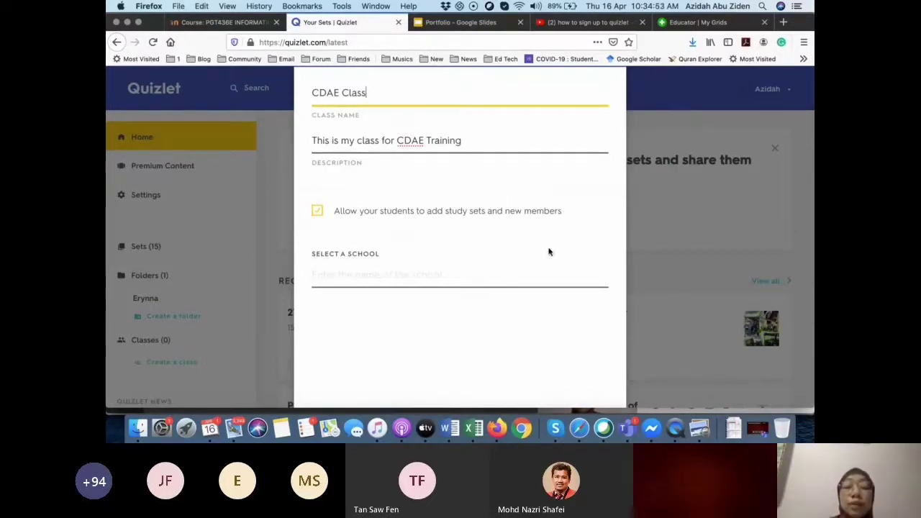
Set the school to University Sains Malaysia (USM) - Georgetown and create the CDAE Class.
{"action": "left_click", "coordinate": [354, 278]}
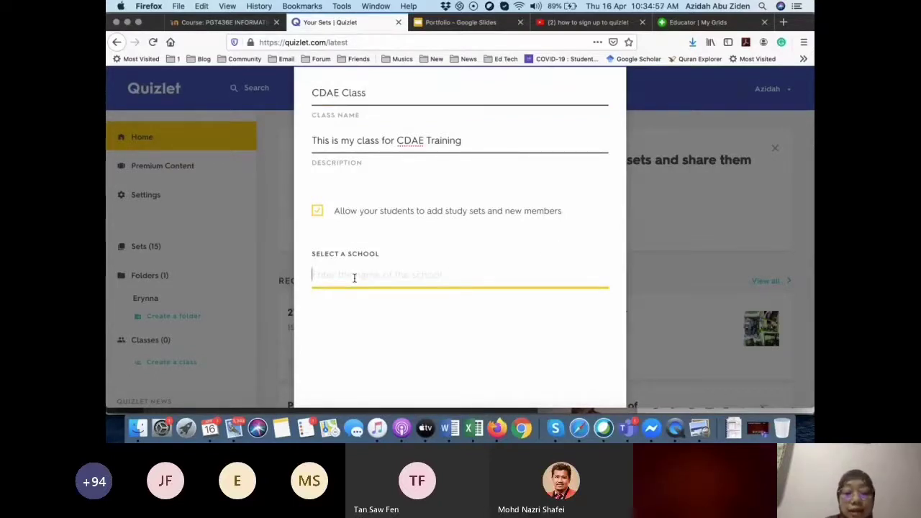
{"action": "type", "text": "Usm"}
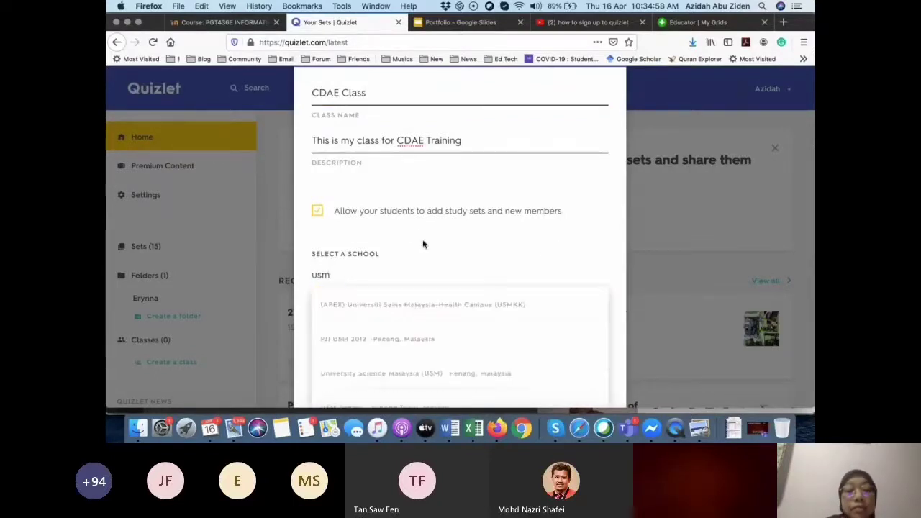
{"action": "scroll", "coordinate": [424, 242], "scroll_direction": "down", "scroll_amount": 1}
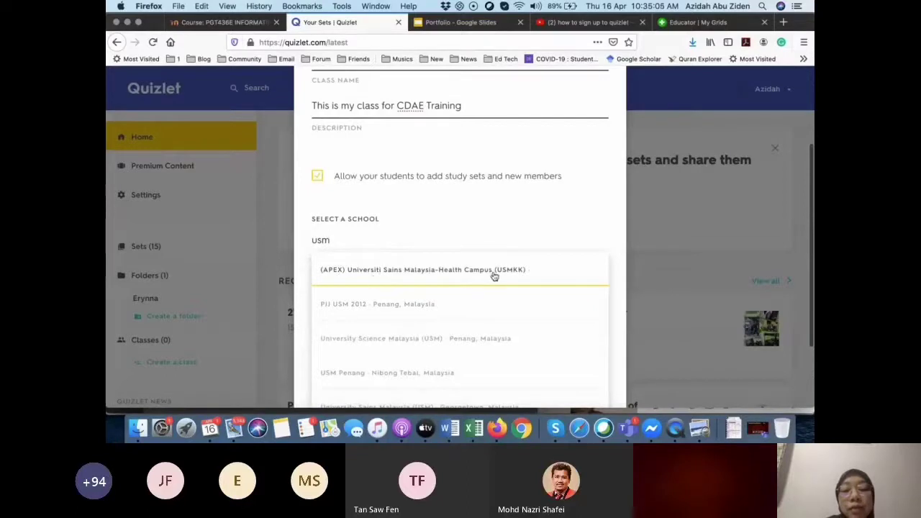
{"action": "scroll", "coordinate": [475, 277], "scroll_direction": "down", "scroll_amount": 2}
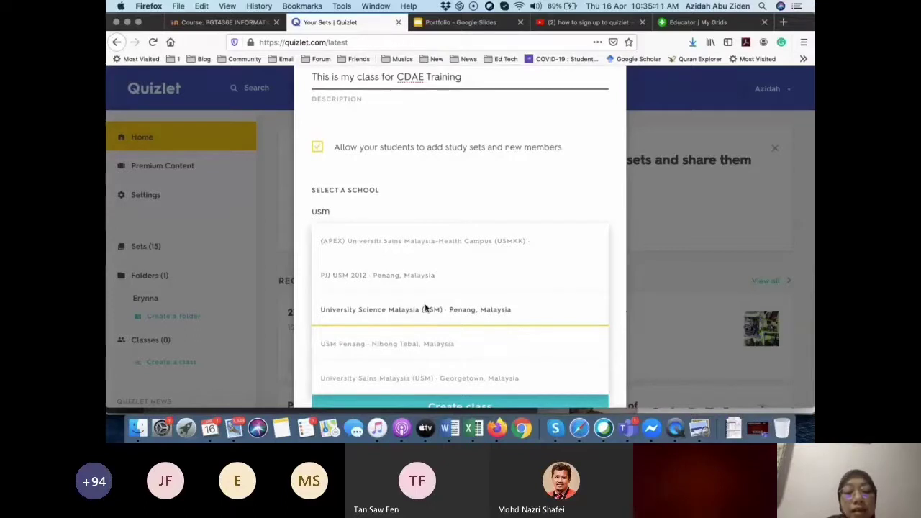
{"action": "left_click", "coordinate": [425, 308]}
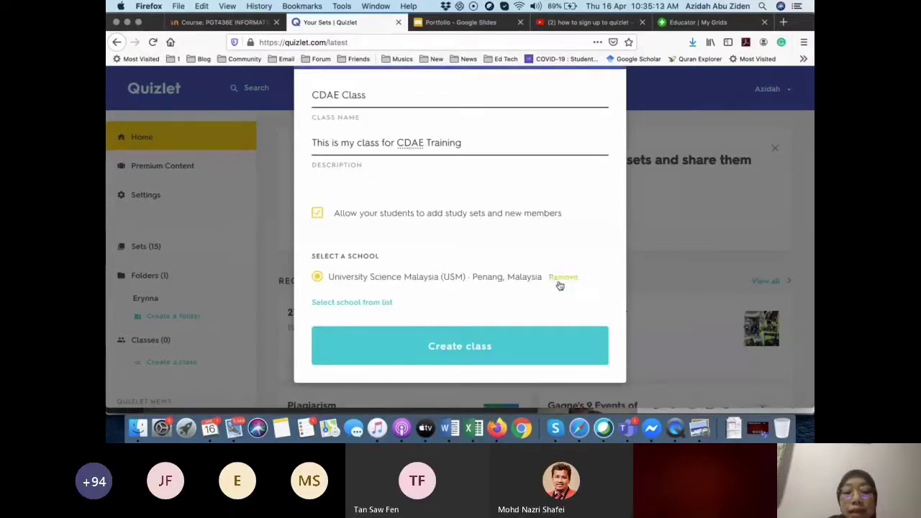
{"action": "left_click", "coordinate": [480, 277]}
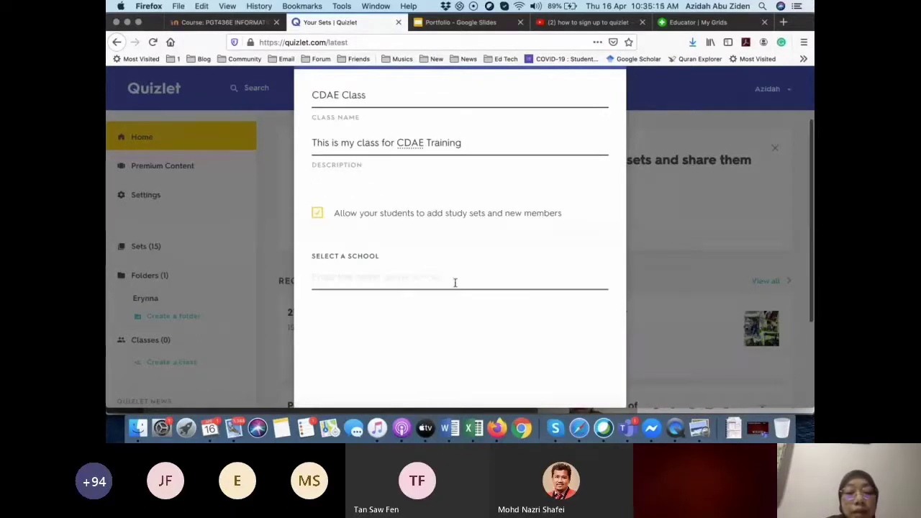
{"action": "left_click", "coordinate": [427, 277]}
{"action": "scroll", "coordinate": [428, 280], "scroll_direction": "down", "scroll_amount": 2}
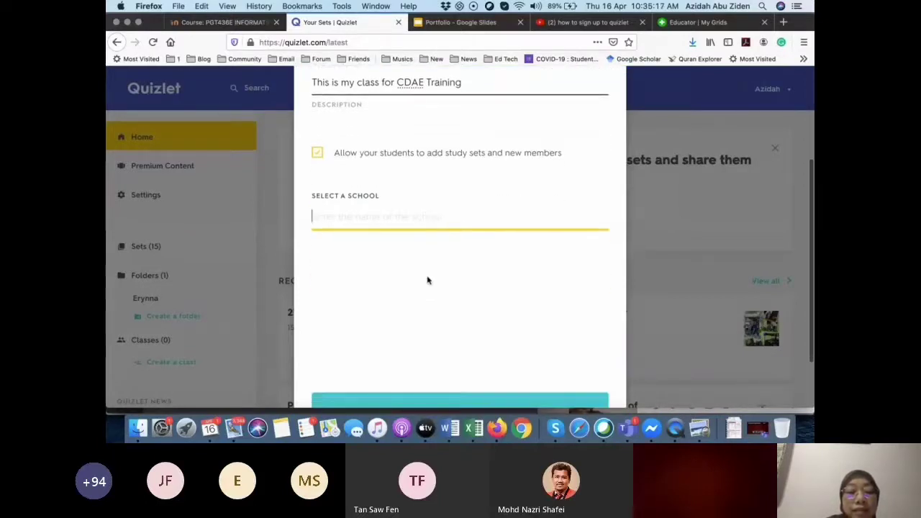
{"action": "type", "text": "usm"}
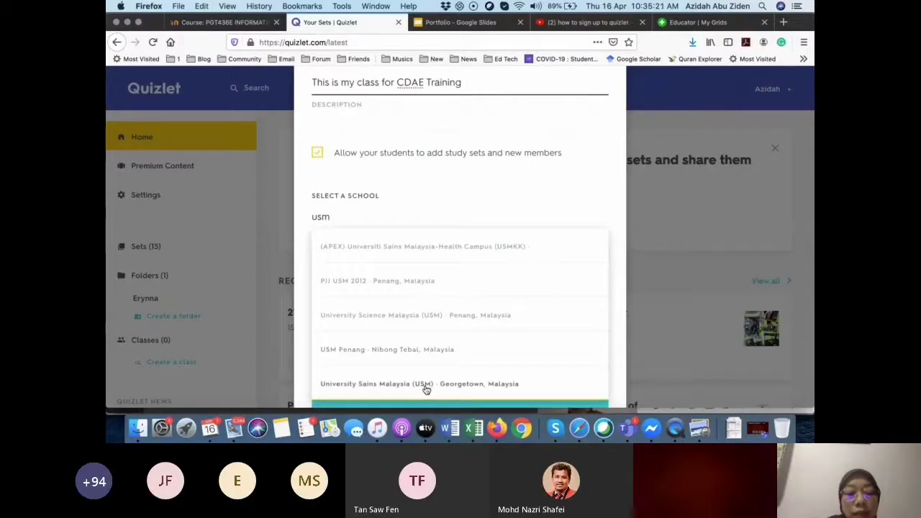
{"action": "left_click", "coordinate": [425, 384]}
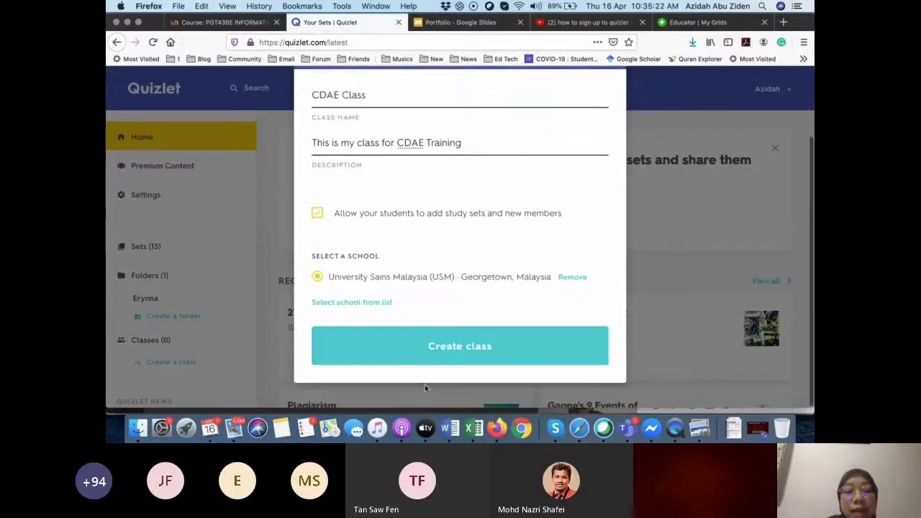
{"action": "left_click", "coordinate": [454, 346]}
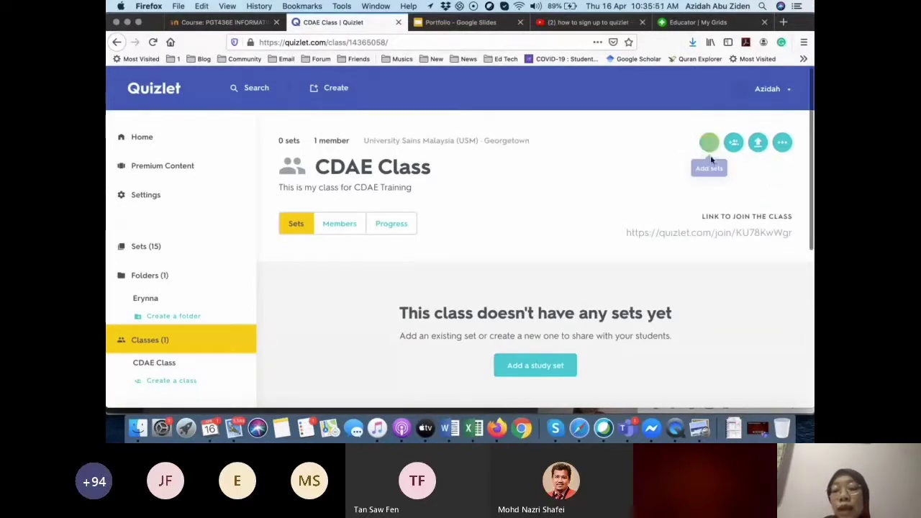
Open and close the CDAE Class options menu.
{"action": "left_click", "coordinate": [782, 142]}
{"action": "left_click", "coordinate": [791, 141]}
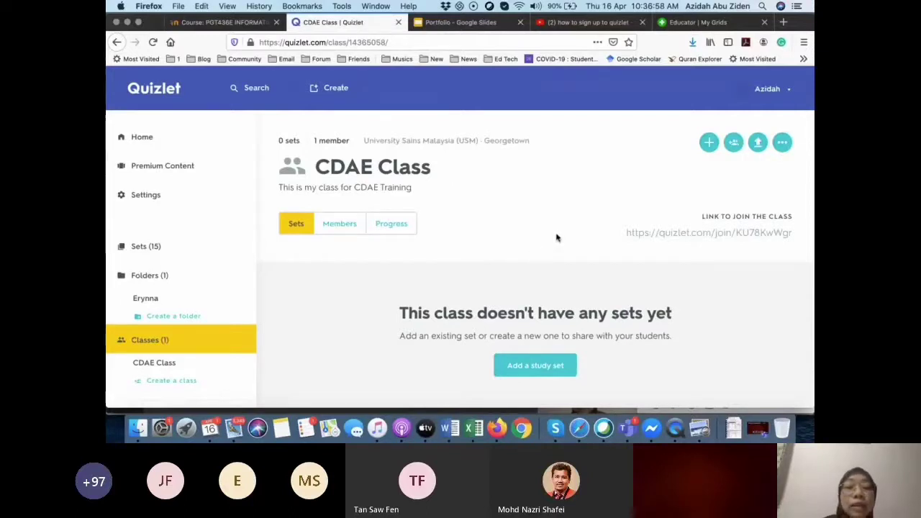
Open Add members for CDAE Class and reveal its automatic join link.
{"action": "left_click", "coordinate": [733, 145]}
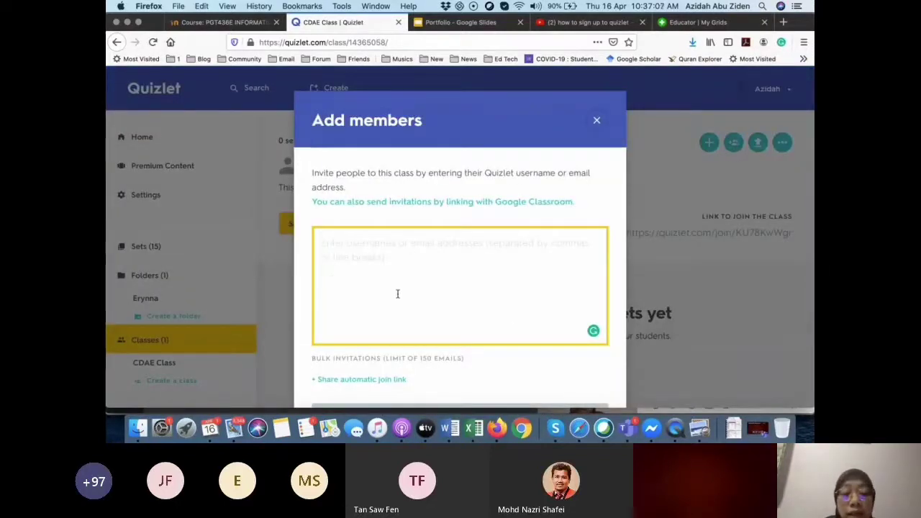
{"action": "scroll", "coordinate": [399, 291], "scroll_direction": "down", "scroll_amount": 2}
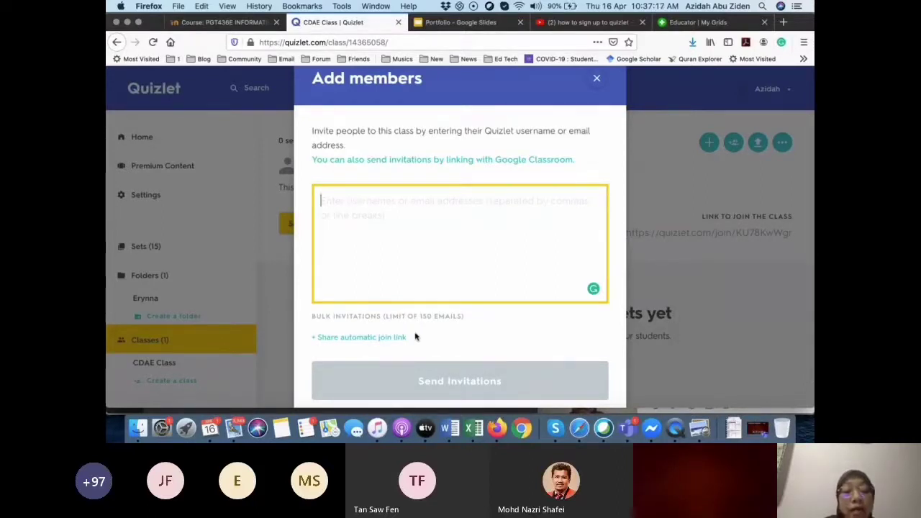
{"action": "left_click", "coordinate": [391, 338]}
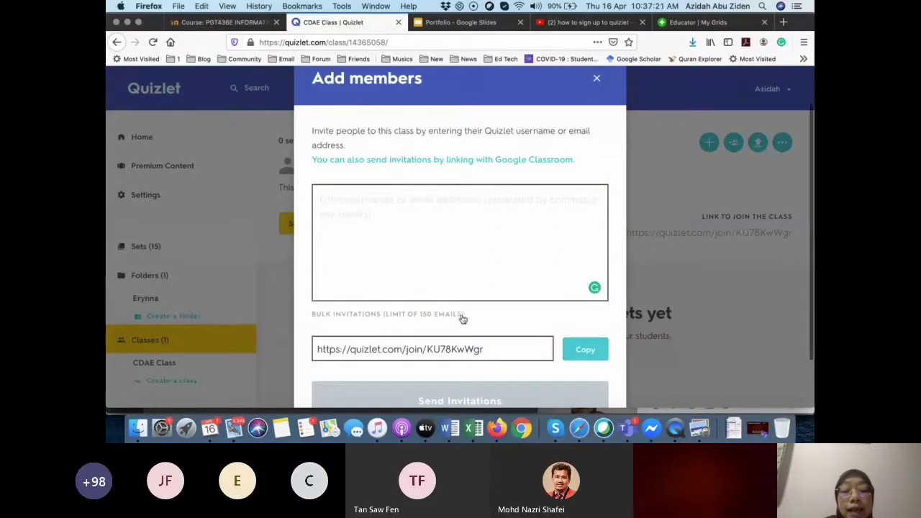
{"action": "scroll", "coordinate": [467, 310], "scroll_direction": "down", "scroll_amount": 2}
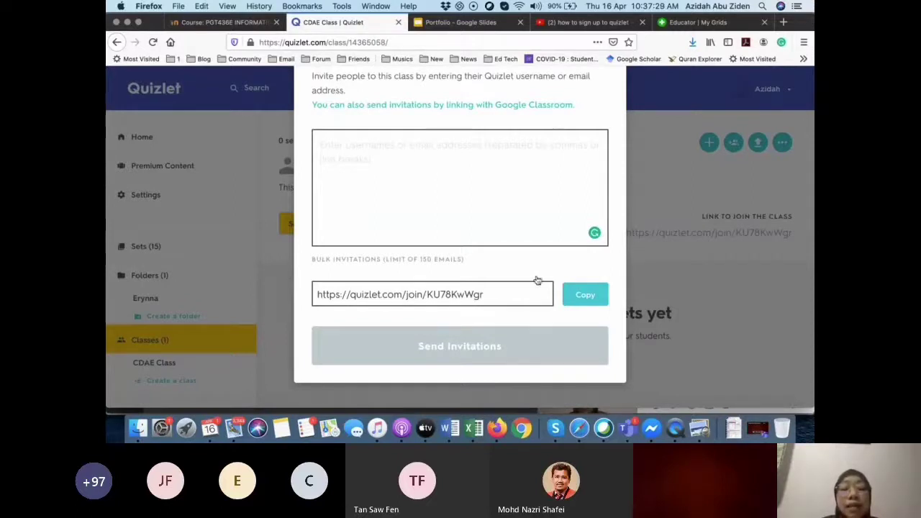
Enter an invitee's email address, copy the join link, and send the invitation.
{"action": "left_click", "coordinate": [388, 196]}
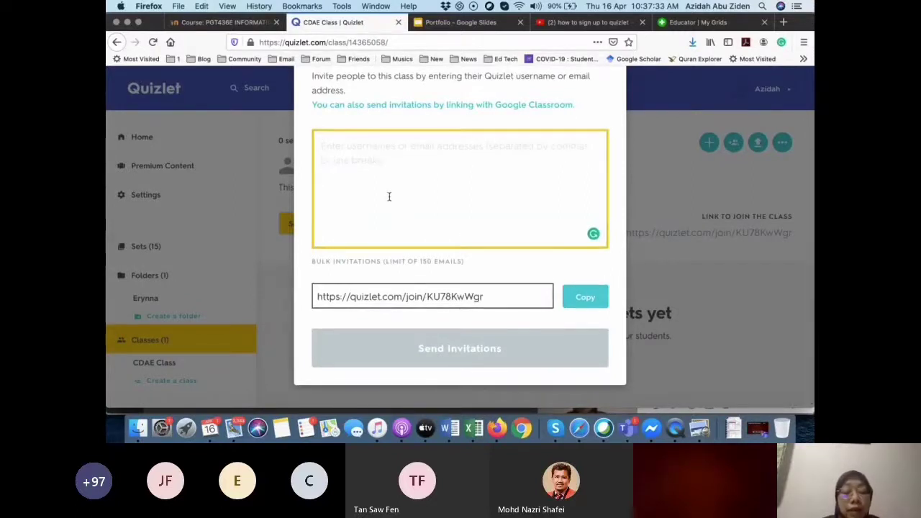
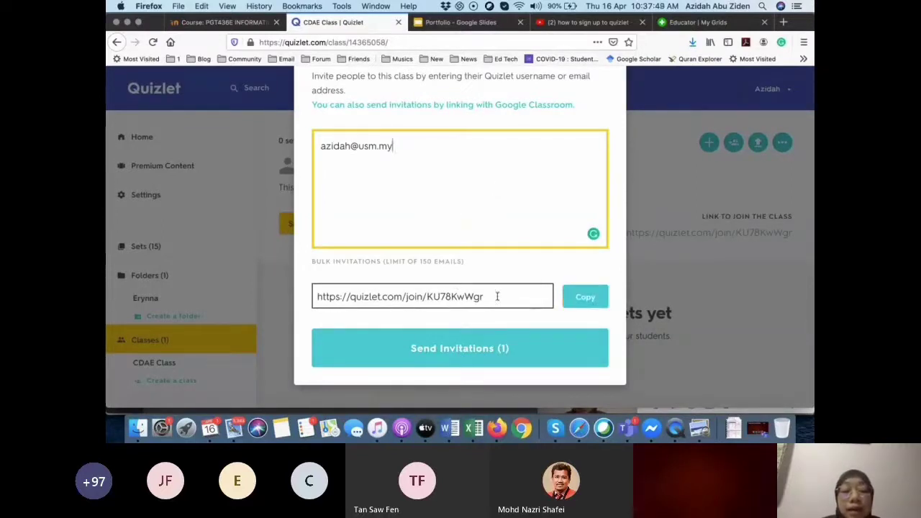
{"action": "left_click", "coordinate": [585, 298]}
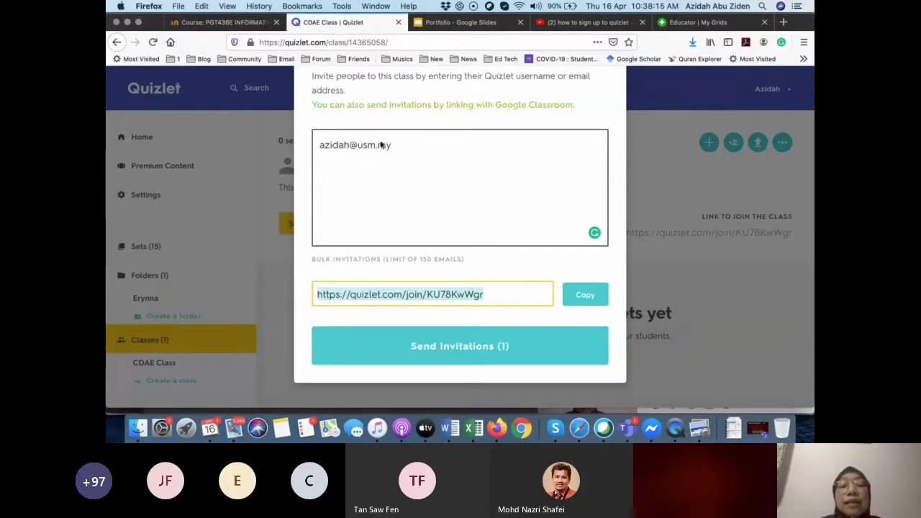
{"action": "left_click", "coordinate": [496, 356]}
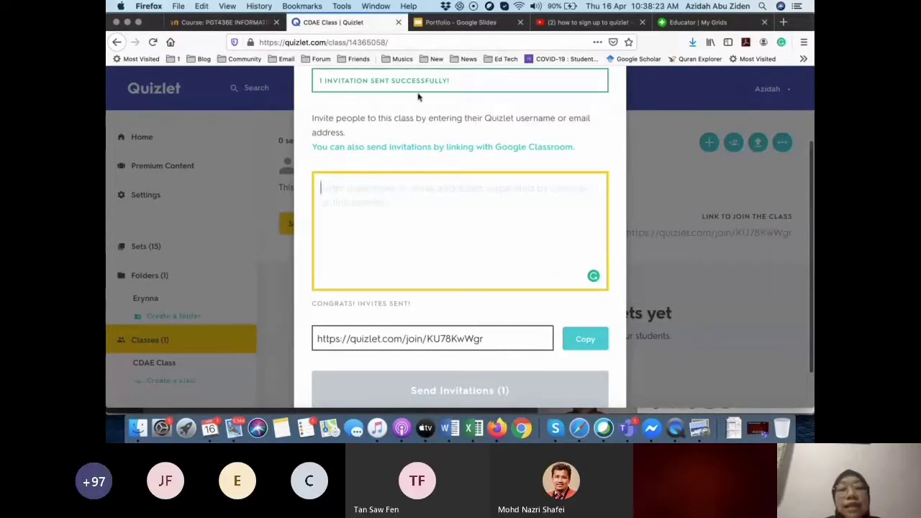
{"action": "scroll", "coordinate": [431, 144], "scroll_direction": "up", "scroll_amount": 1}
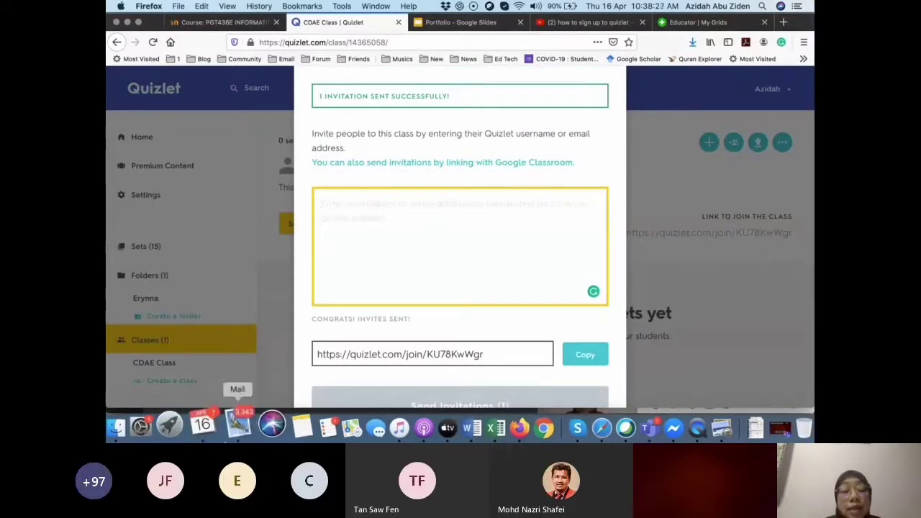
Switch to Apple Mail and browse the Clutter mailbox.
{"action": "left_click", "coordinate": [233, 428]}
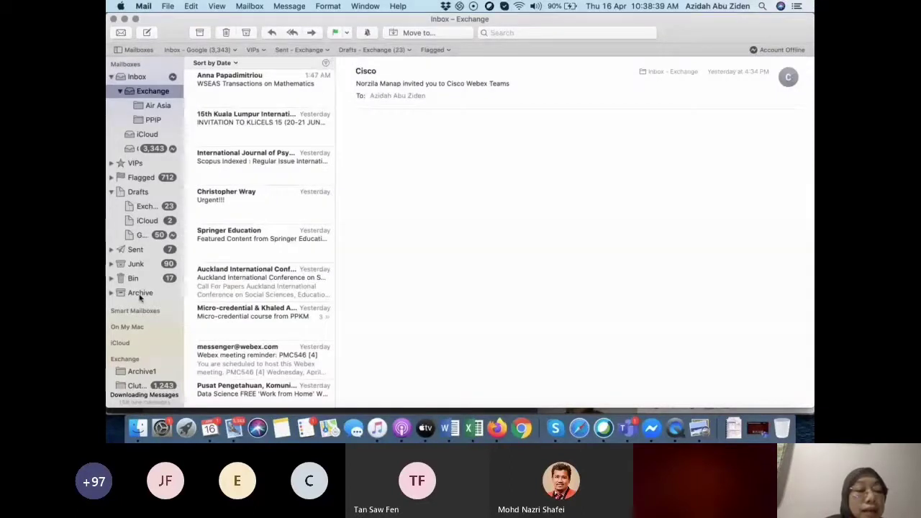
{"action": "scroll", "coordinate": [154, 309], "scroll_direction": "down", "scroll_amount": 3}
{"action": "left_click", "coordinate": [157, 335]}
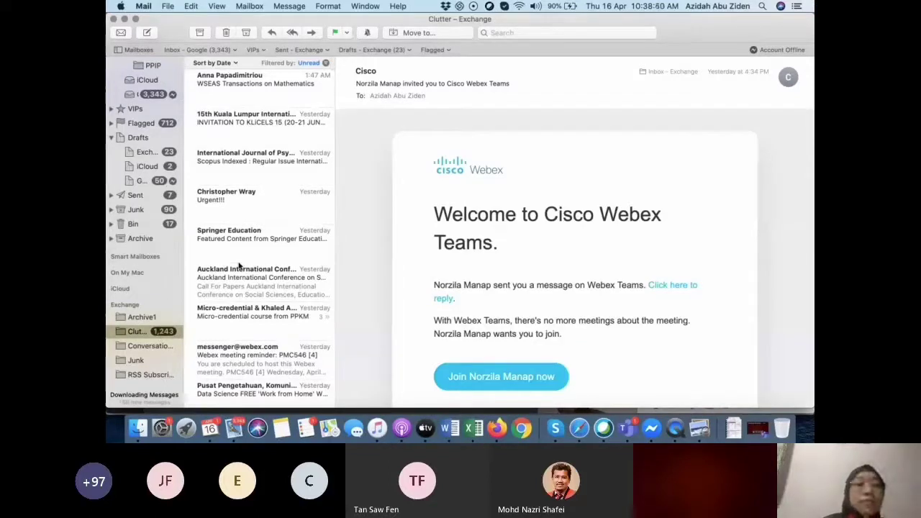
{"action": "scroll", "coordinate": [242, 265], "scroll_direction": "down", "scroll_amount": 1}
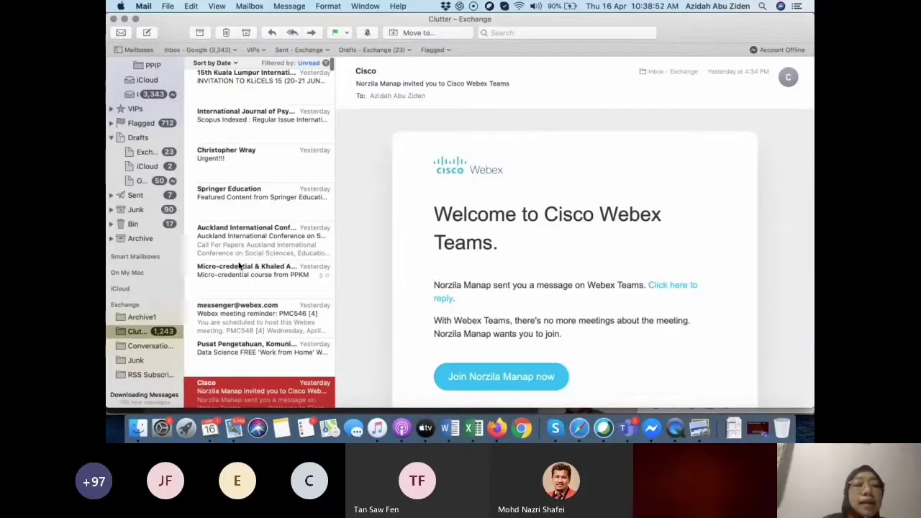
{"action": "scroll", "coordinate": [240, 267], "scroll_direction": "up", "scroll_amount": 1}
{"action": "scroll", "coordinate": [275, 166], "scroll_direction": "down", "scroll_amount": 3}
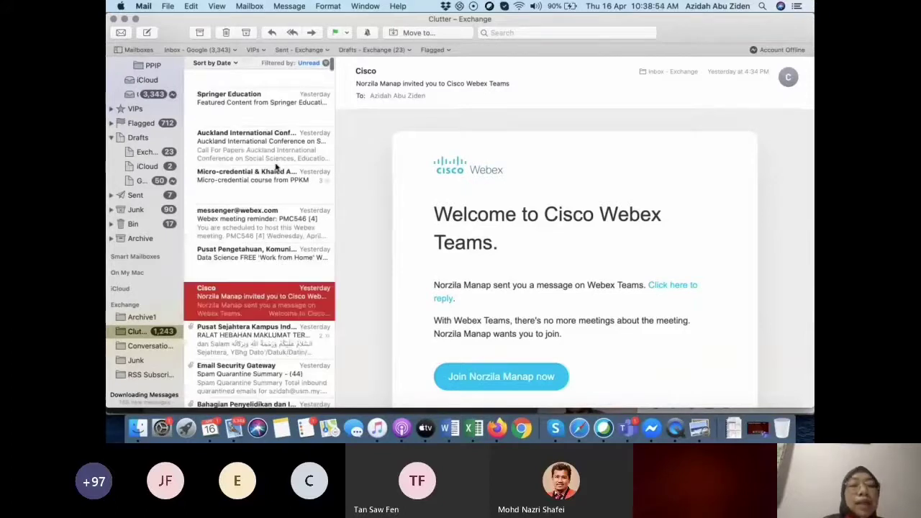
{"action": "scroll", "coordinate": [275, 166], "scroll_direction": "up", "scroll_amount": 3}
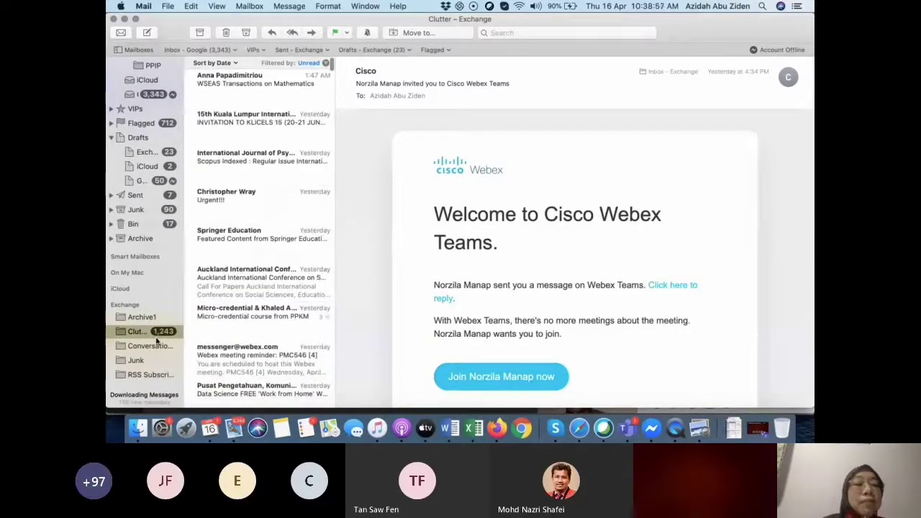
{"action": "scroll", "coordinate": [155, 92], "scroll_direction": "up", "scroll_amount": 2}
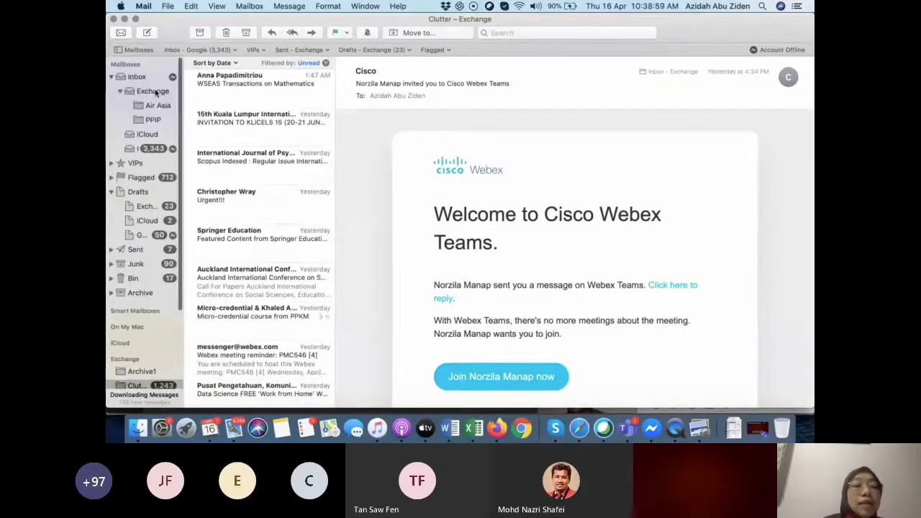
Glance at the Exchange inbox, return to Clutter, and close the Mail window.
{"action": "left_click", "coordinate": [155, 91]}
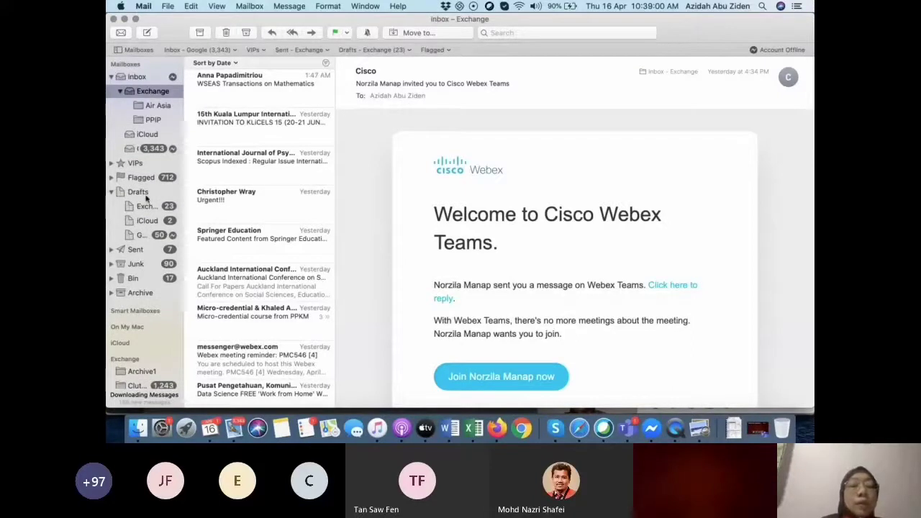
{"action": "left_click", "coordinate": [137, 386]}
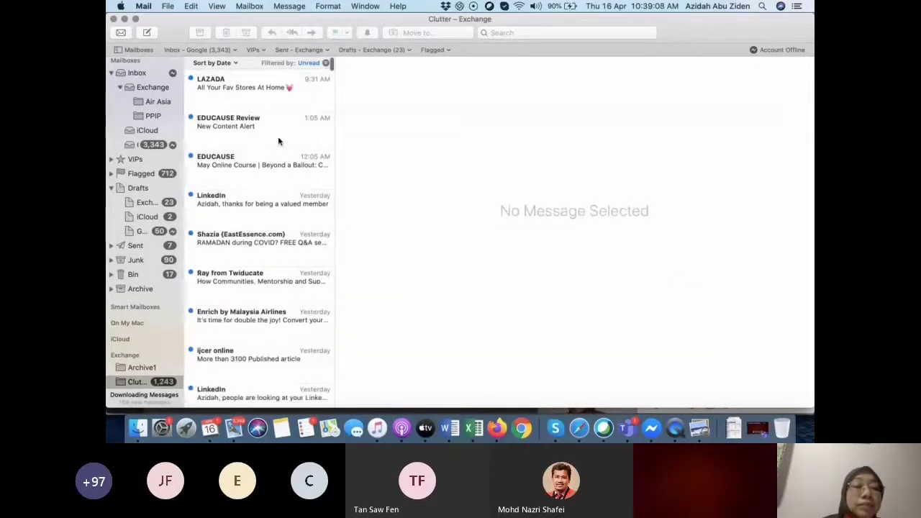
{"action": "left_click", "coordinate": [113, 19]}
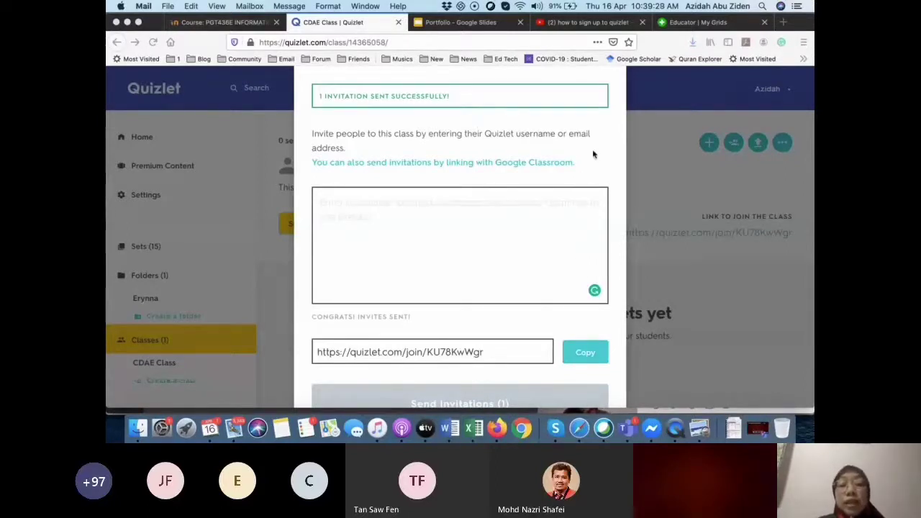
Close the Add members dialog and view the CDAE Class's More options menu.
{"action": "left_click", "coordinate": [562, 208]}
{"action": "scroll", "coordinate": [562, 208], "scroll_direction": "up", "scroll_amount": 2}
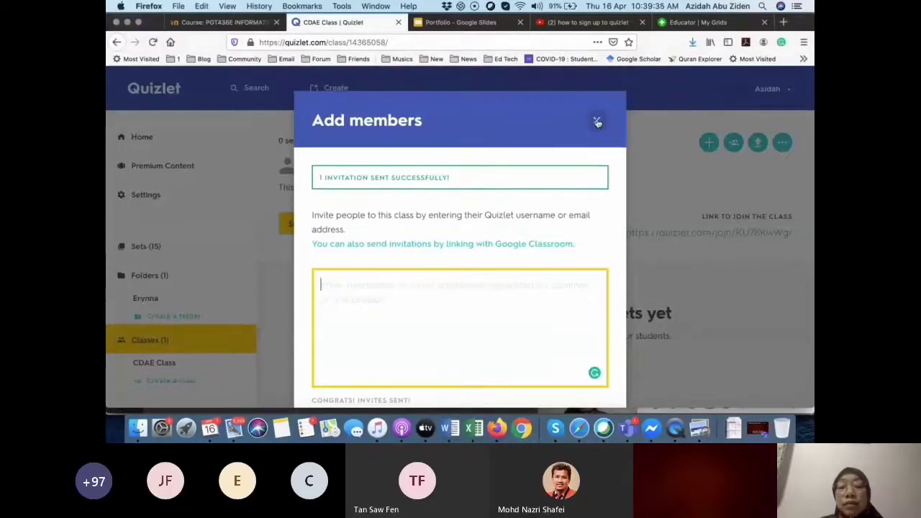
{"action": "left_click", "coordinate": [597, 123]}
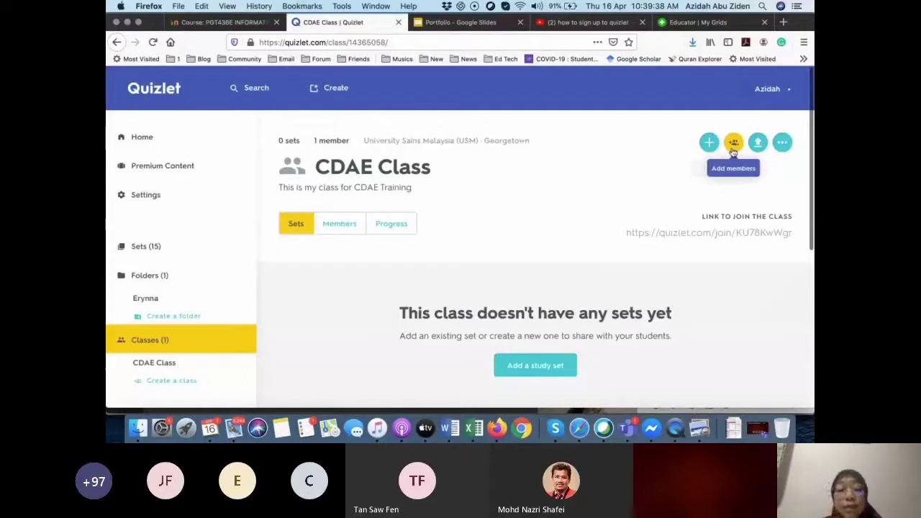
{"action": "left_click", "coordinate": [783, 144]}
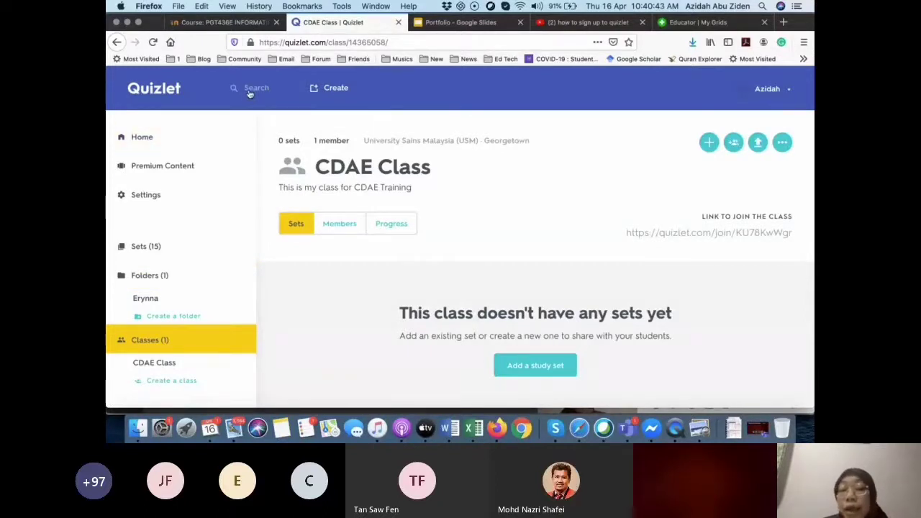
Search Quizlet for 'geography form 2' study sets.
{"action": "left_click", "coordinate": [248, 88]}
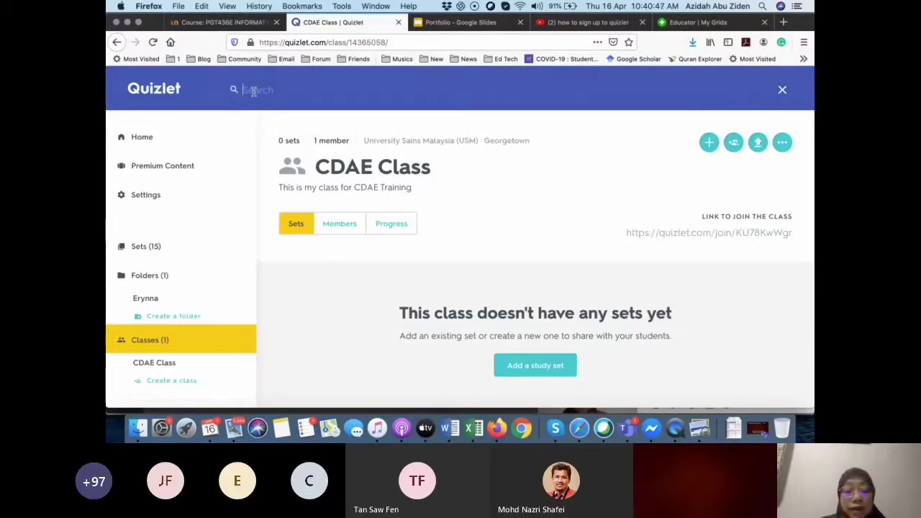
{"action": "type", "text": "geograp"}
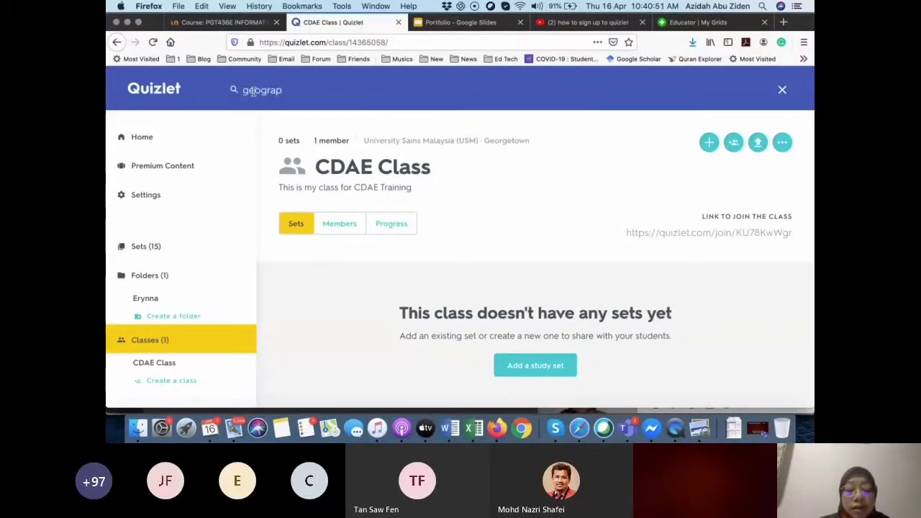
{"action": "type", "text": "g"}
{"action": "key", "text": "BackSpace"}
{"action": "type", "text": "h"}
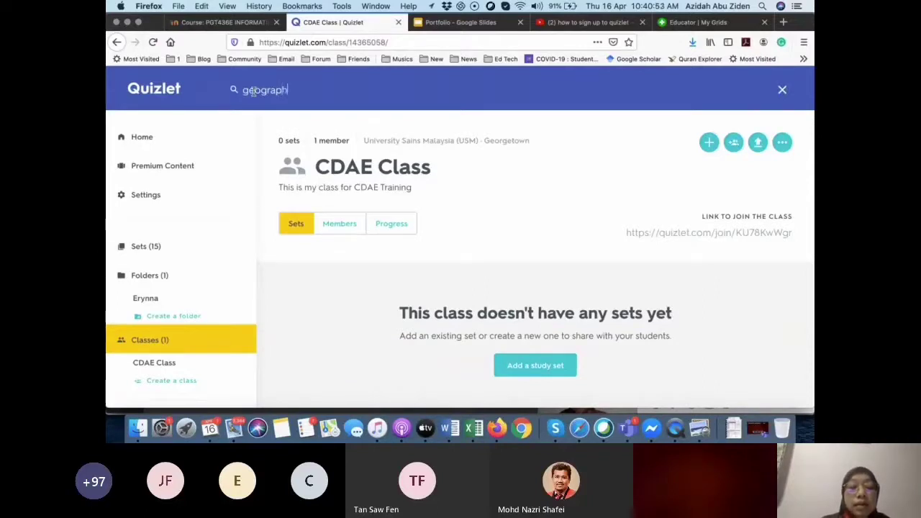
{"action": "type", "text": "y form"}
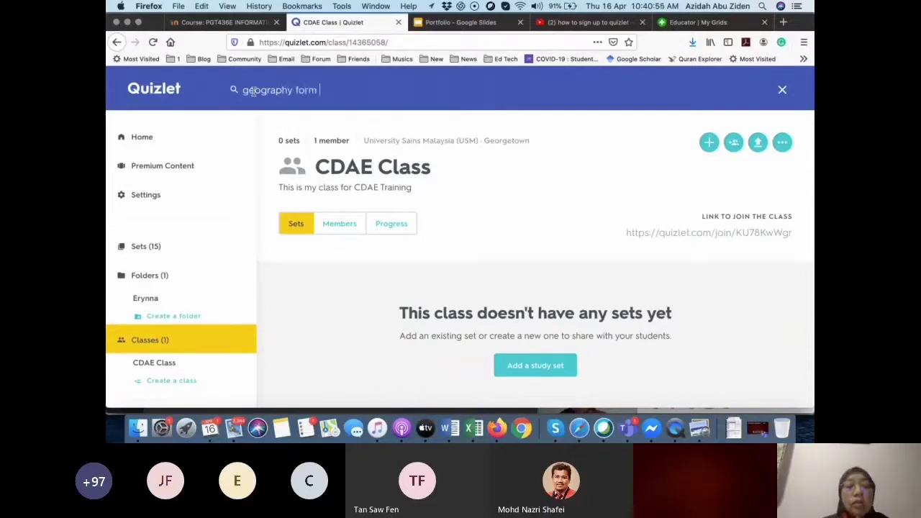
{"action": "type", "text": " 2"}
{"action": "key", "text": "Return"}
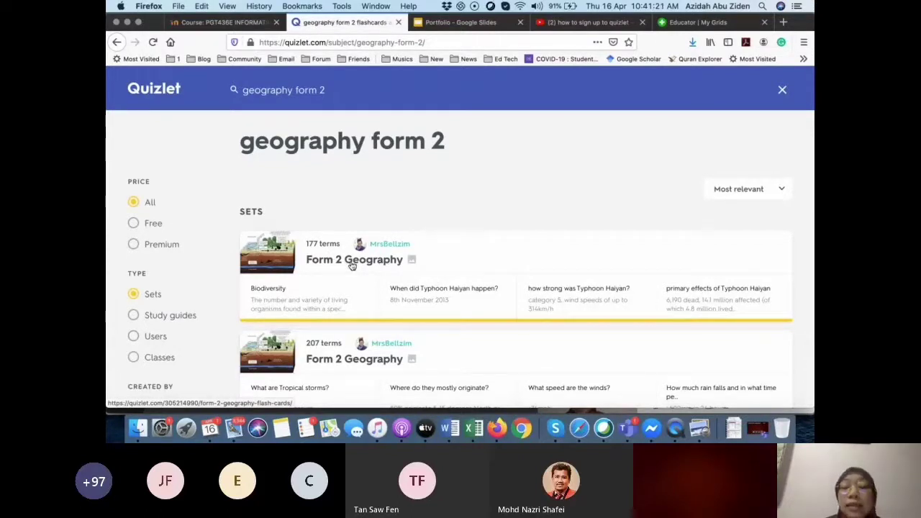
Open the 177-term Form 2 Geography set and advance the flashcards to card 3.
{"action": "left_click", "coordinate": [351, 265]}
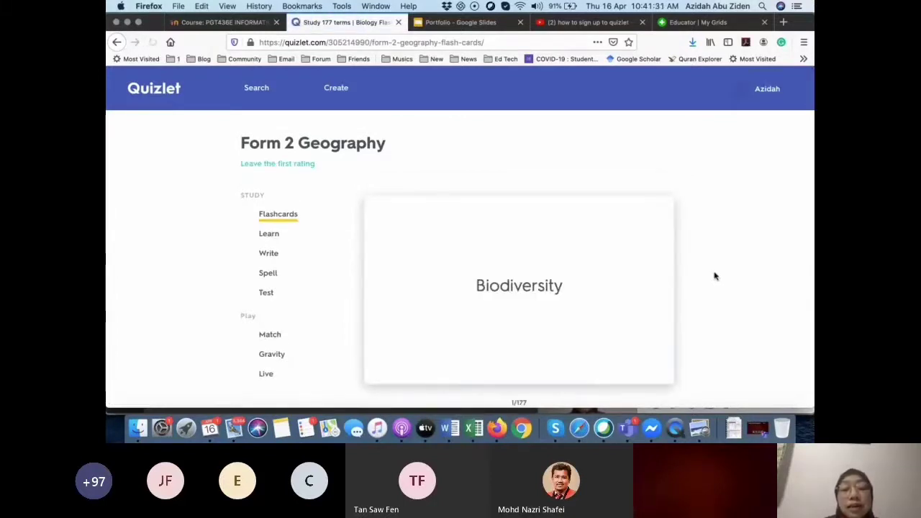
{"action": "scroll", "coordinate": [655, 306], "scroll_direction": "down", "scroll_amount": 1}
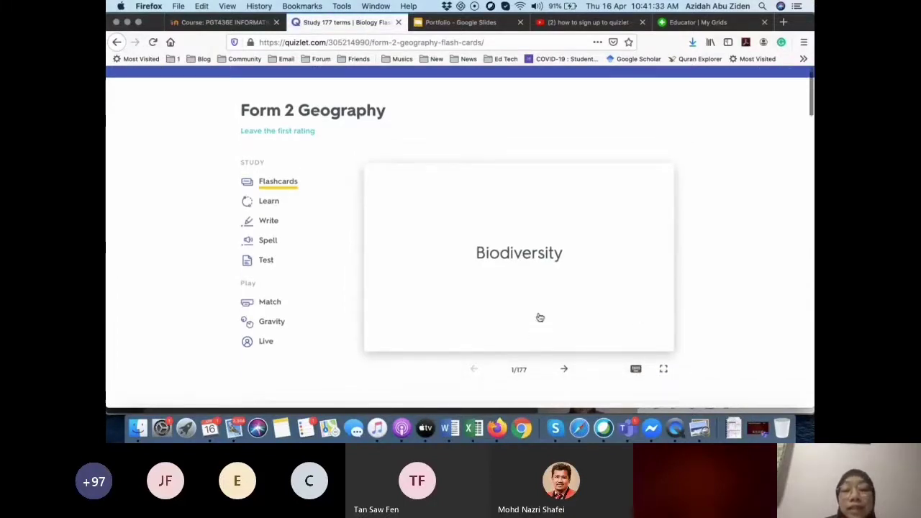
{"action": "left_click", "coordinate": [565, 371]}
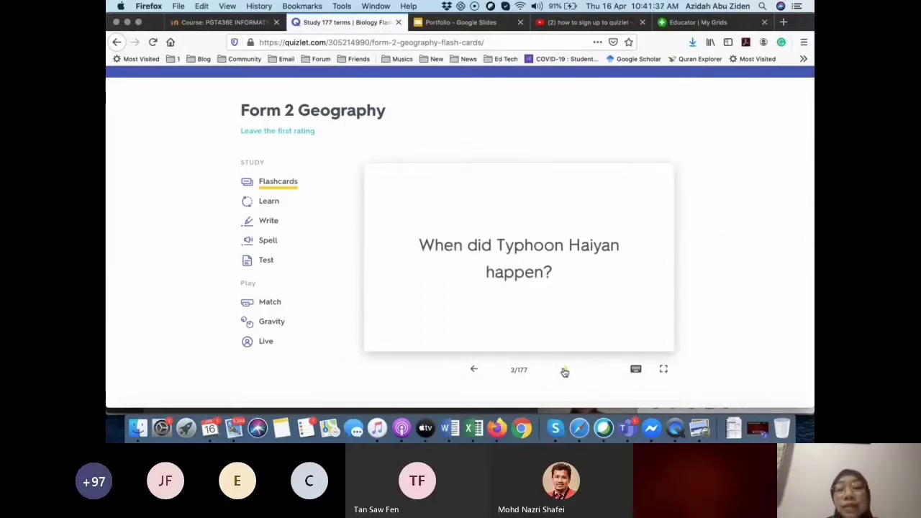
{"action": "left_click", "coordinate": [564, 371]}
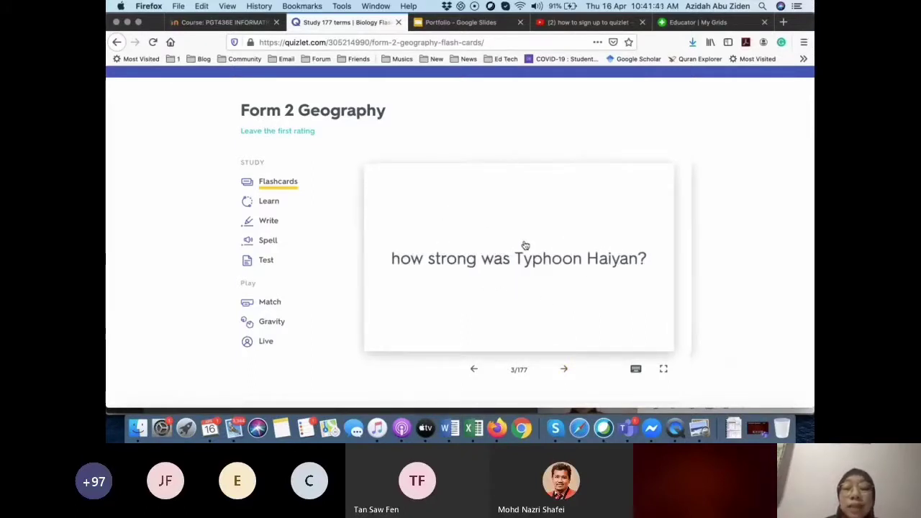
{"action": "scroll", "coordinate": [312, 187], "scroll_direction": "up", "scroll_amount": 1}
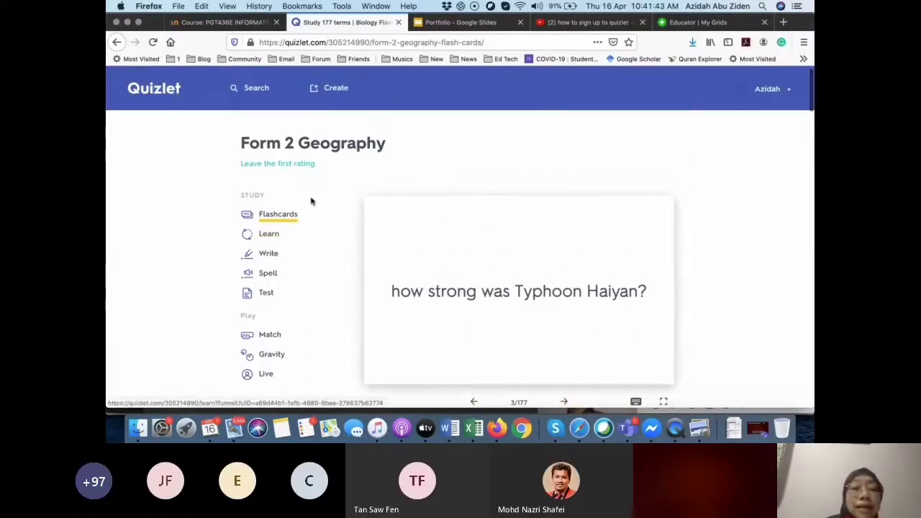
{"action": "scroll", "coordinate": [335, 257], "scroll_direction": "down", "scroll_amount": 4}
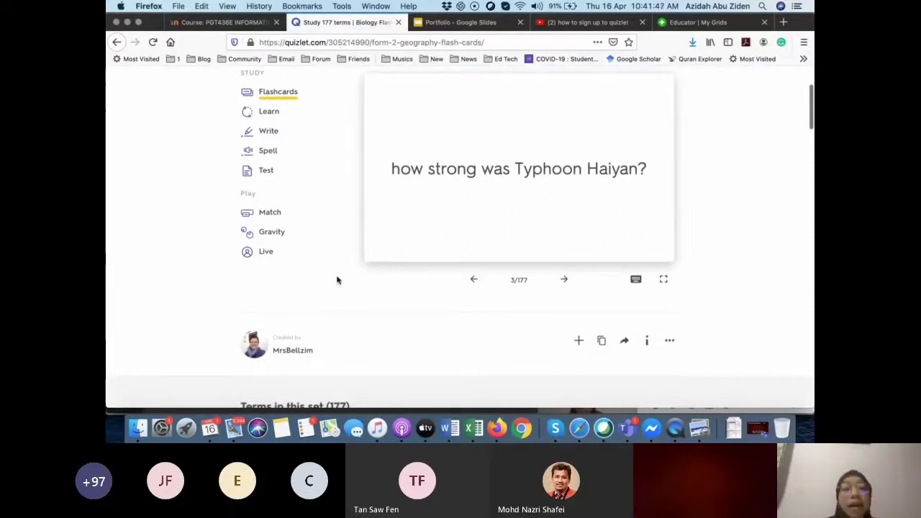
{"action": "scroll", "coordinate": [337, 277], "scroll_direction": "up", "scroll_amount": 2}
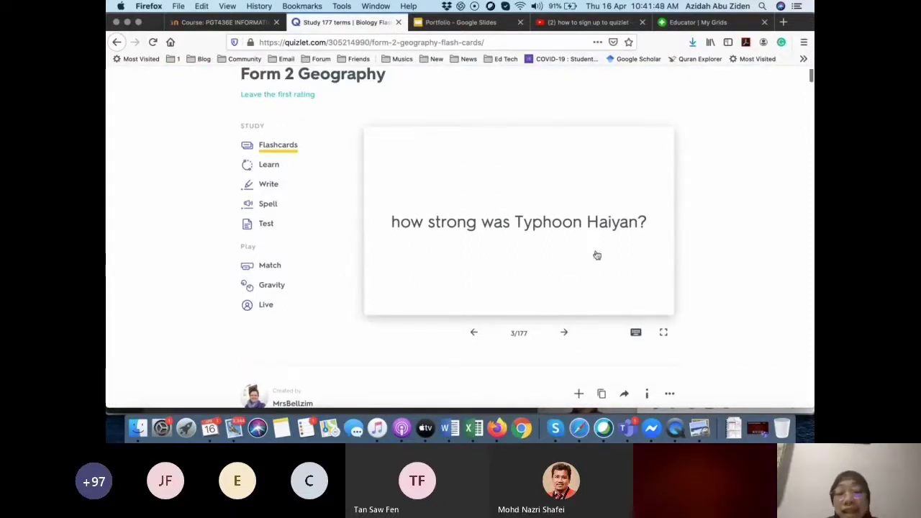
Start Learn mode on Form 2 Geography and answer 'evidence for long term climate change'.
{"action": "left_click", "coordinate": [266, 166]}
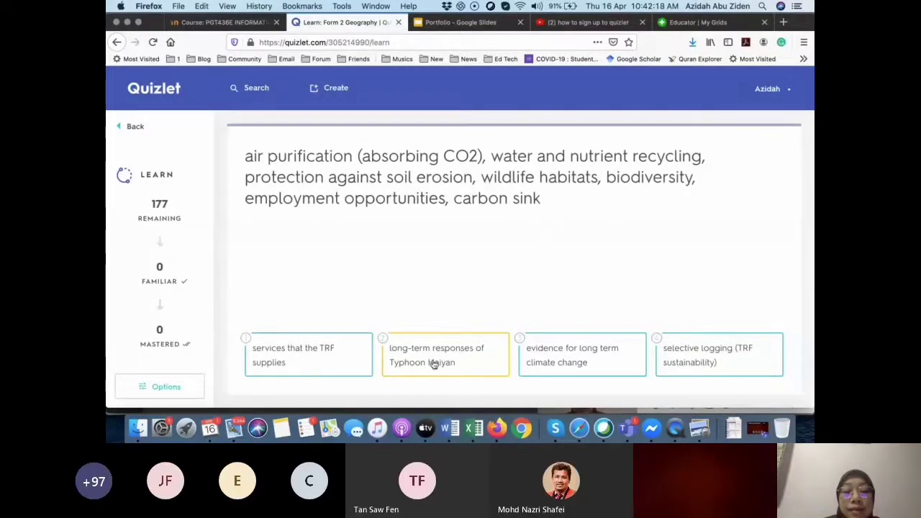
{"action": "left_click", "coordinate": [560, 368]}
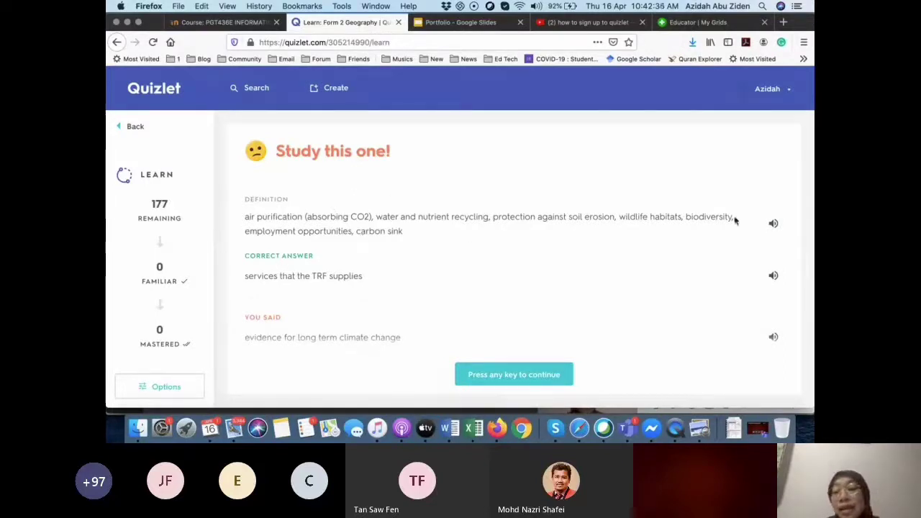
Play the read-aloud audio for the definition, the correct answer and the chosen wrong answer.
{"action": "left_click", "coordinate": [773, 225]}
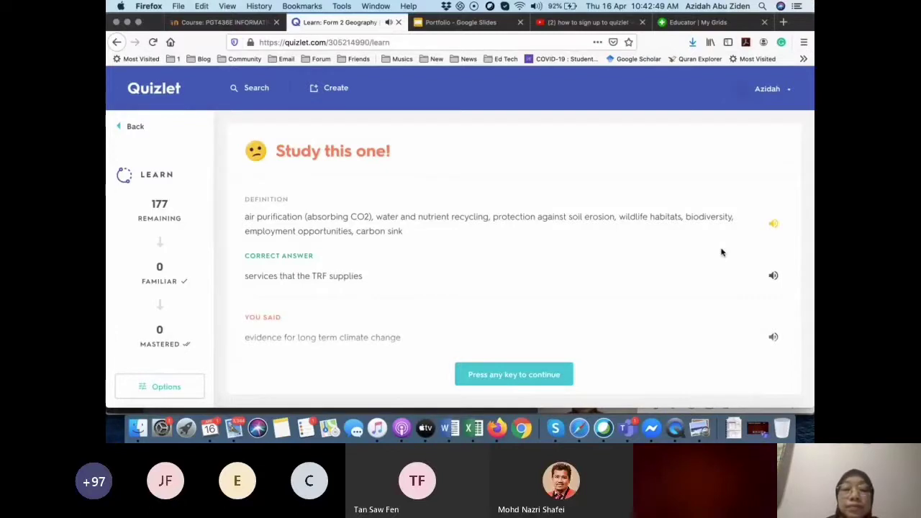
{"action": "left_click", "coordinate": [772, 227]}
{"action": "left_click", "coordinate": [774, 278]}
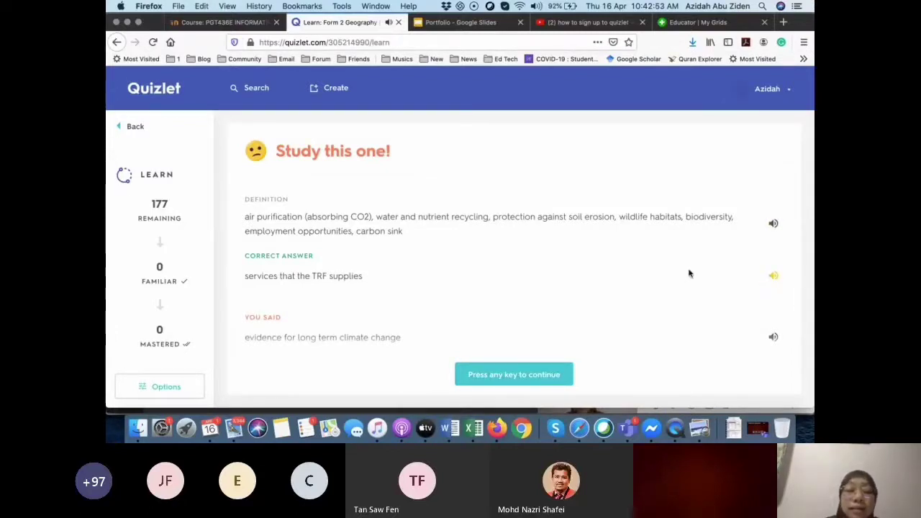
{"action": "left_click", "coordinate": [774, 338]}
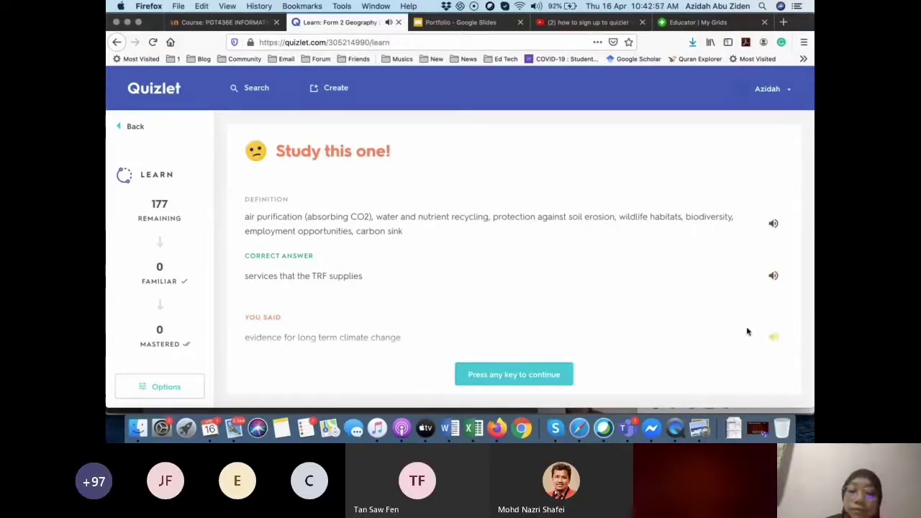
{"action": "scroll", "coordinate": [699, 324], "scroll_direction": "down", "scroll_amount": 1}
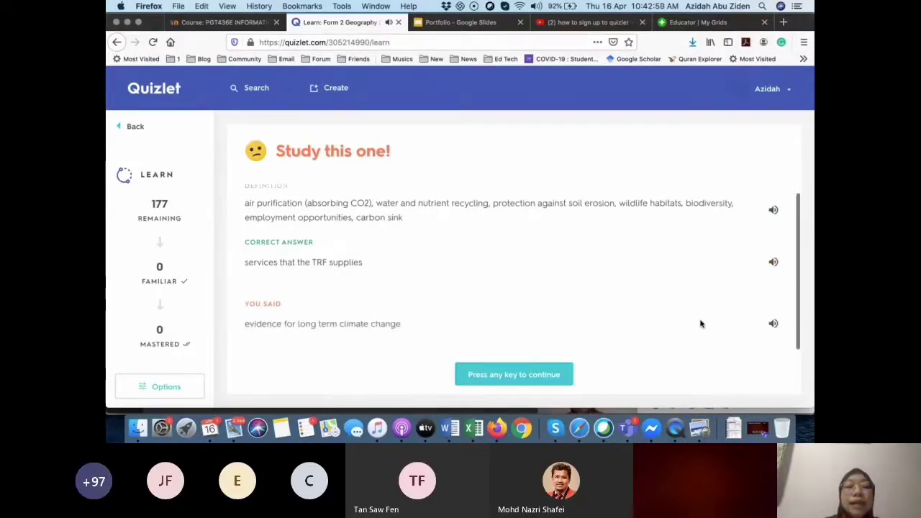
{"action": "scroll", "coordinate": [662, 338], "scroll_direction": "up", "scroll_amount": 1}
Continue to the next Learn question and answer it correctly with 'Saffir-simpson scale'.
{"action": "left_click", "coordinate": [529, 382]}
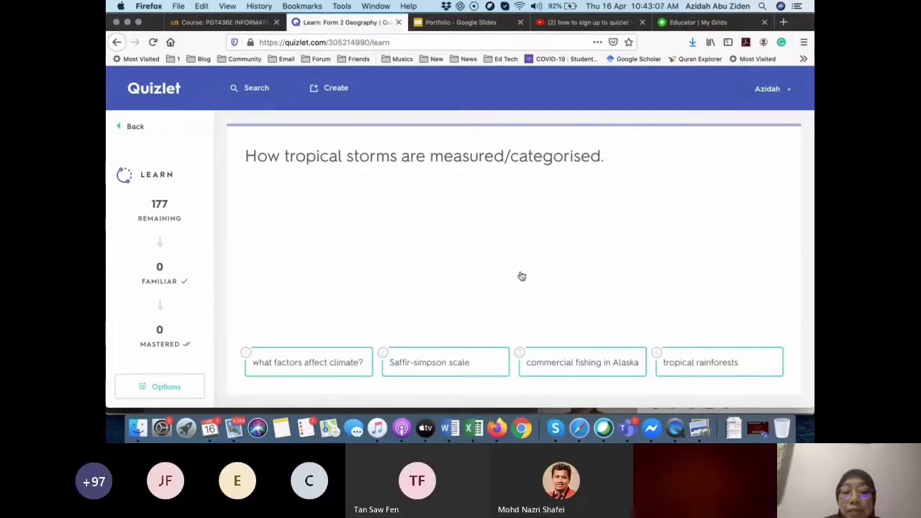
{"action": "left_click", "coordinate": [310, 365]}
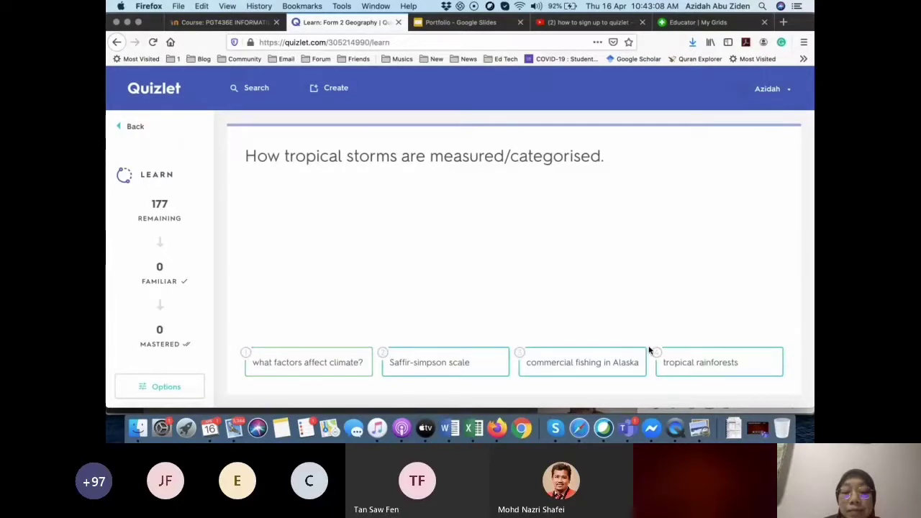
{"action": "left_click", "coordinate": [472, 371]}
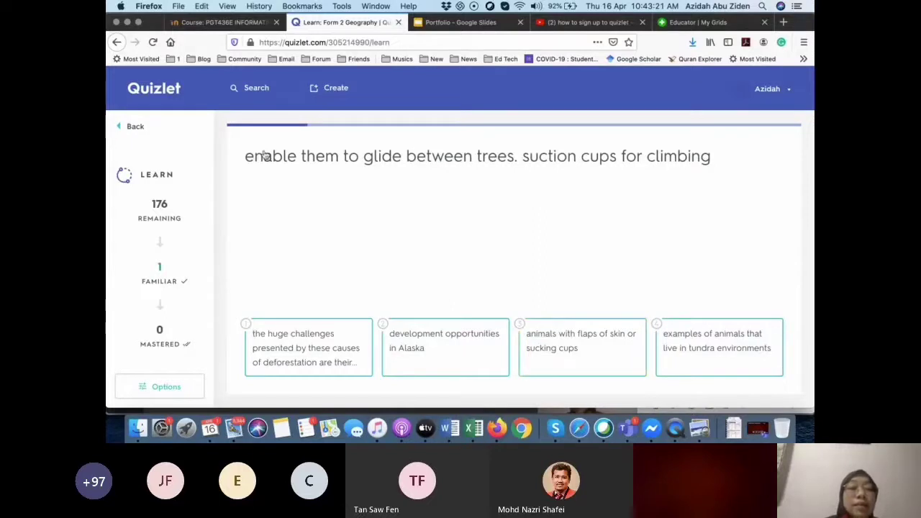
{"action": "left_click", "coordinate": [254, 90]}
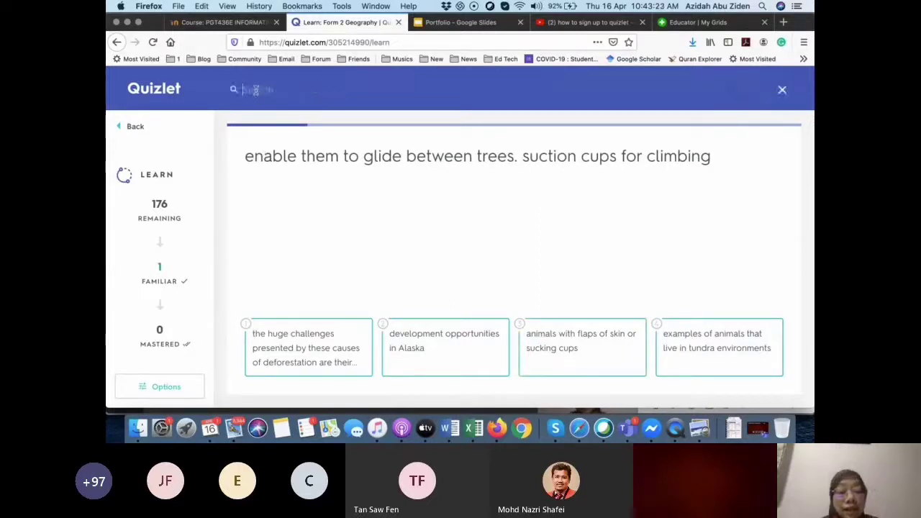
Search for 'calculus' and open the 56-term calculus set from the results.
{"action": "type", "text": "calculus"}
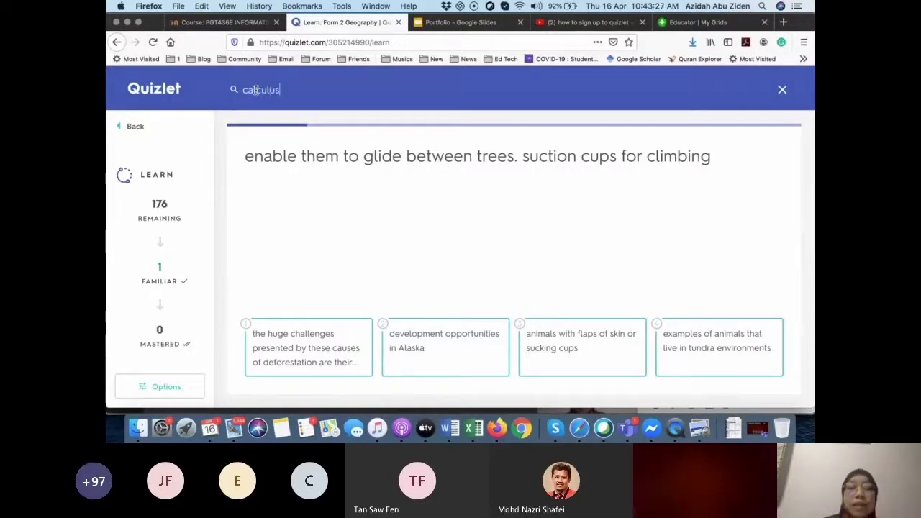
{"action": "key", "text": "Return"}
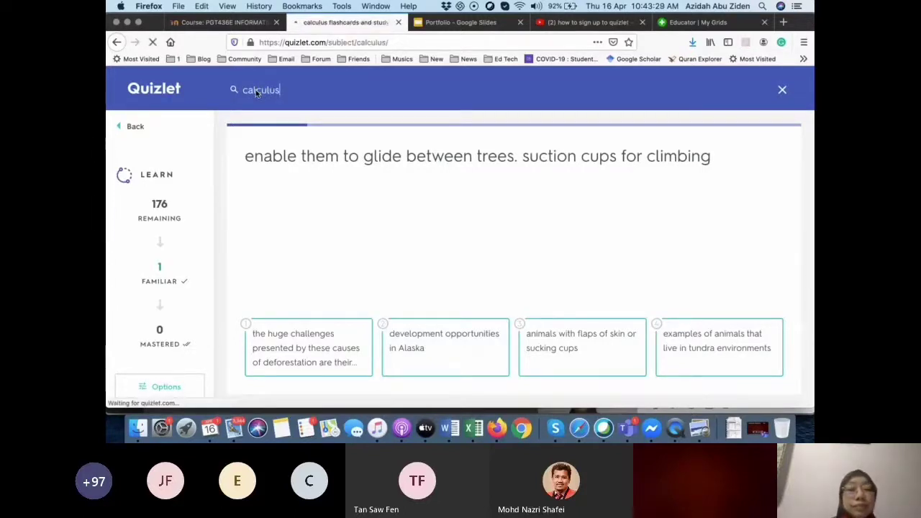
{"action": "scroll", "coordinate": [441, 255], "scroll_direction": "down", "scroll_amount": 3}
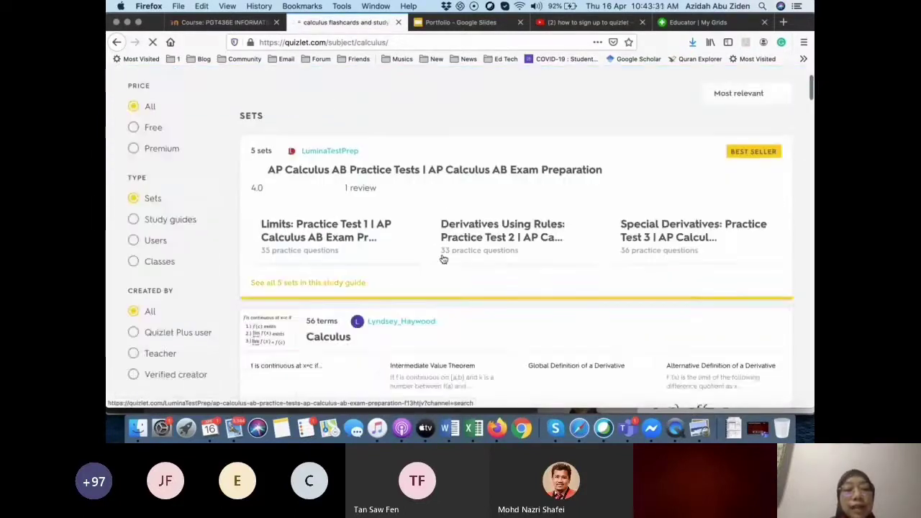
{"action": "scroll", "coordinate": [443, 259], "scroll_direction": "down", "scroll_amount": 1}
{"action": "scroll", "coordinate": [447, 248], "scroll_direction": "down", "scroll_amount": 1}
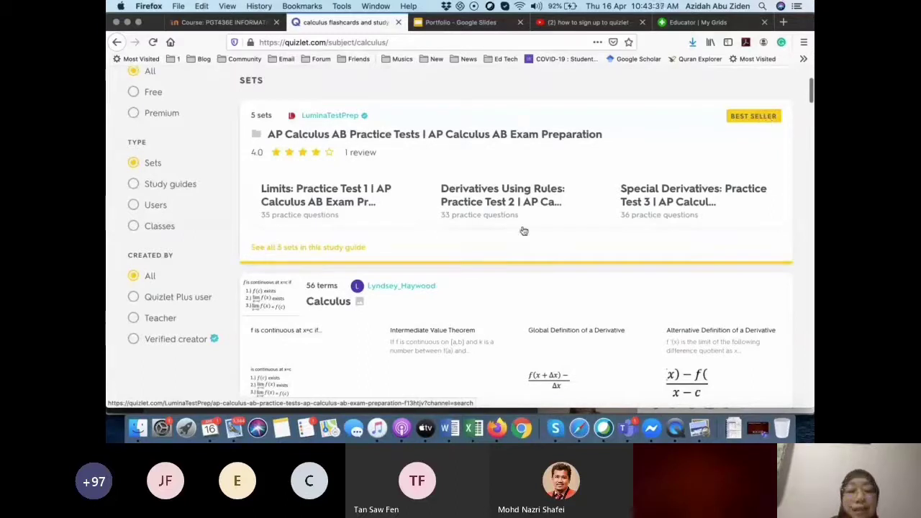
{"action": "scroll", "coordinate": [524, 230], "scroll_direction": "down", "scroll_amount": 3}
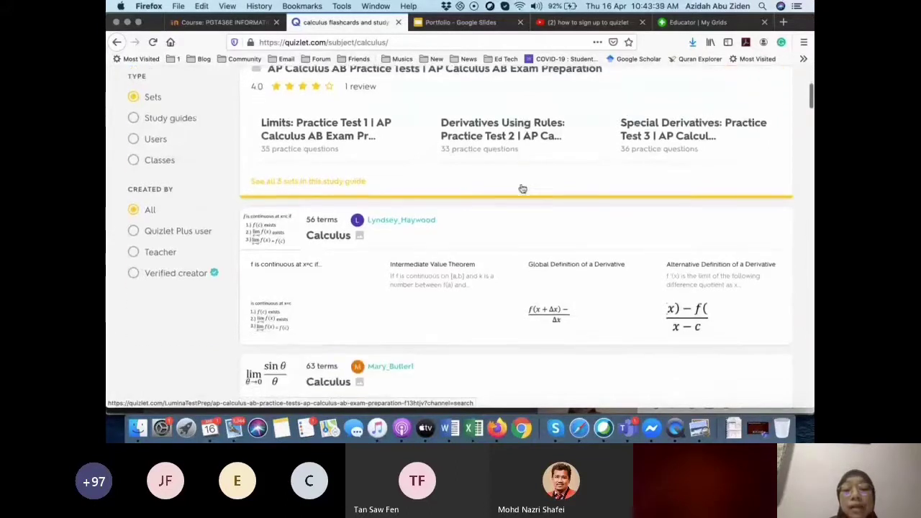
{"action": "scroll", "coordinate": [559, 244], "scroll_direction": "down", "scroll_amount": 4}
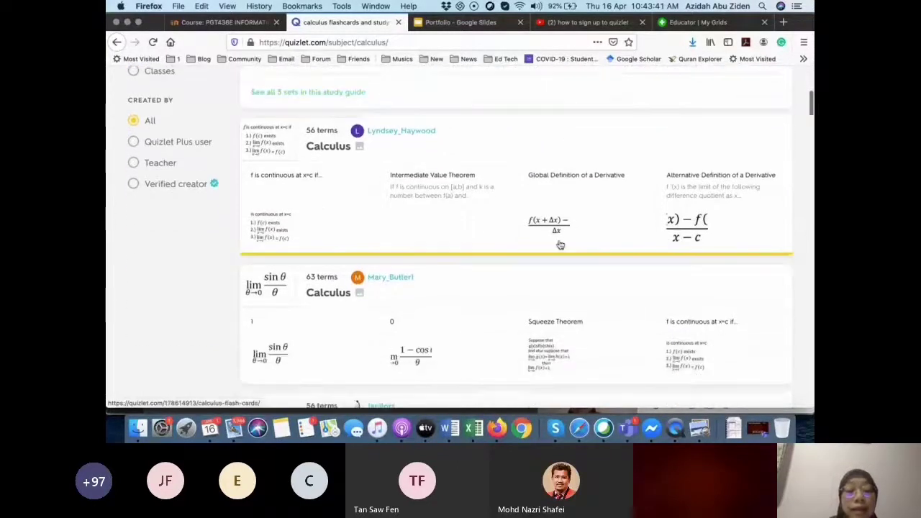
{"action": "scroll", "coordinate": [559, 245], "scroll_direction": "down", "scroll_amount": 6}
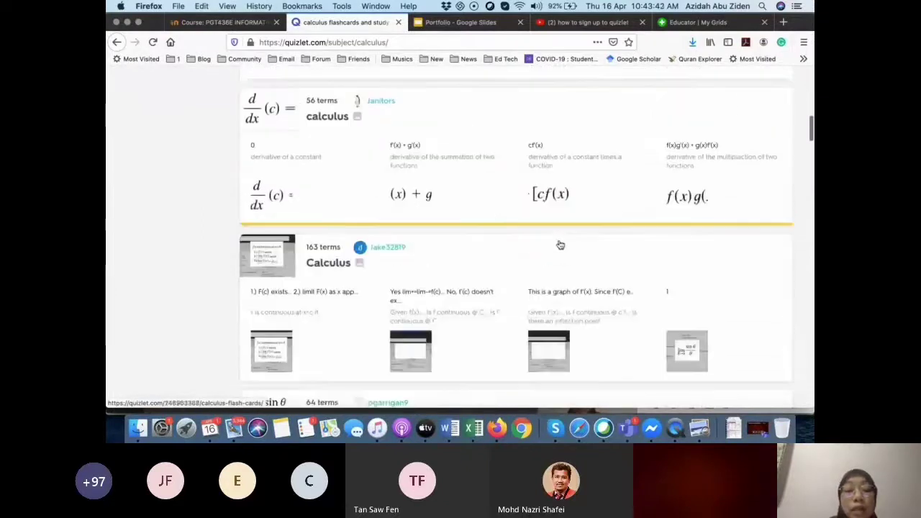
{"action": "scroll", "coordinate": [569, 262], "scroll_direction": "down", "scroll_amount": 4}
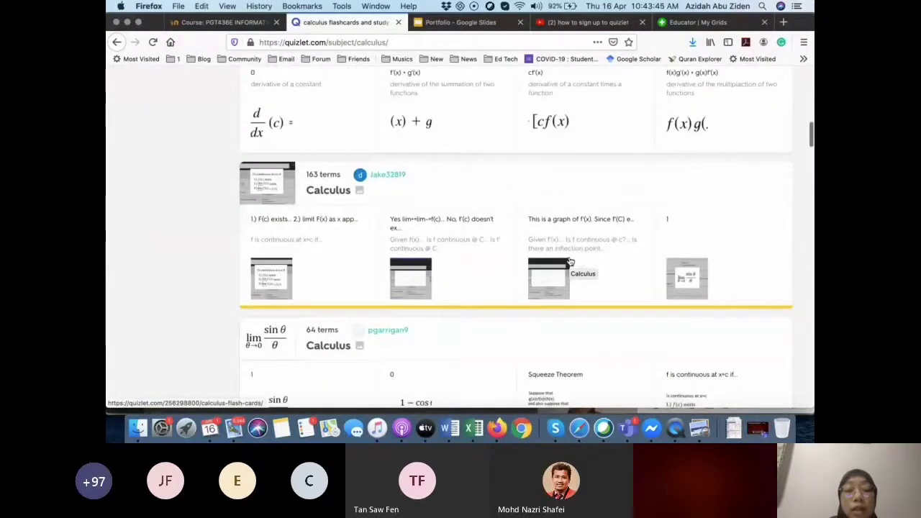
{"action": "scroll", "coordinate": [570, 261], "scroll_direction": "up", "scroll_amount": 5}
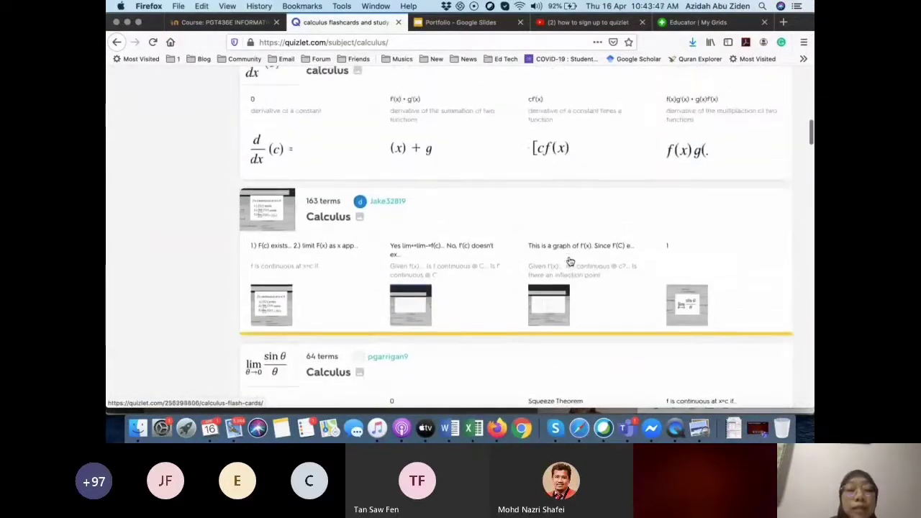
{"action": "scroll", "coordinate": [570, 261], "scroll_direction": "up", "scroll_amount": 1}
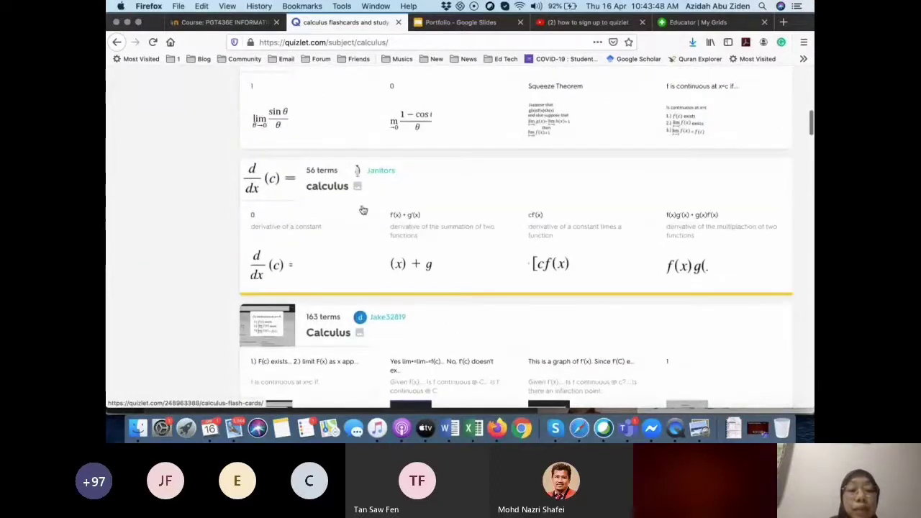
{"action": "left_click", "coordinate": [311, 188]}
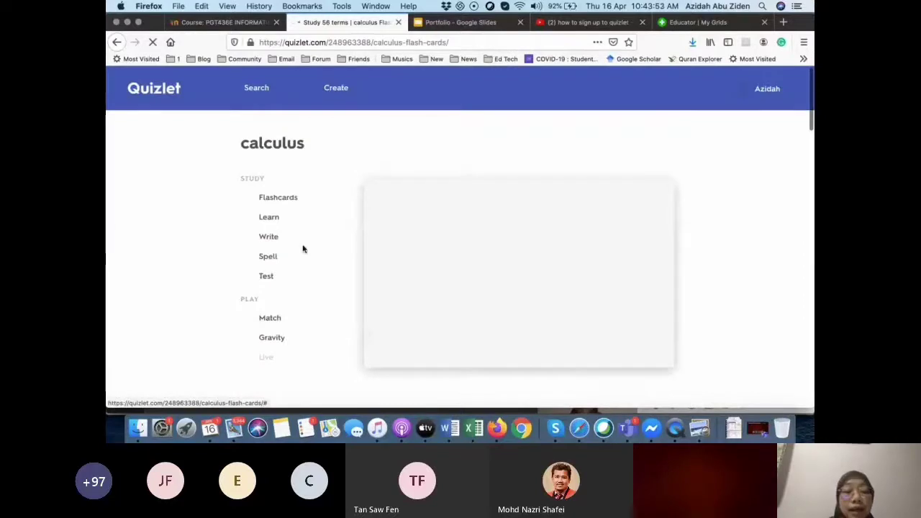
Keep the calculus terms in Original order and make a customised copy of the set.
{"action": "scroll", "coordinate": [309, 260], "scroll_direction": "down", "scroll_amount": 3}
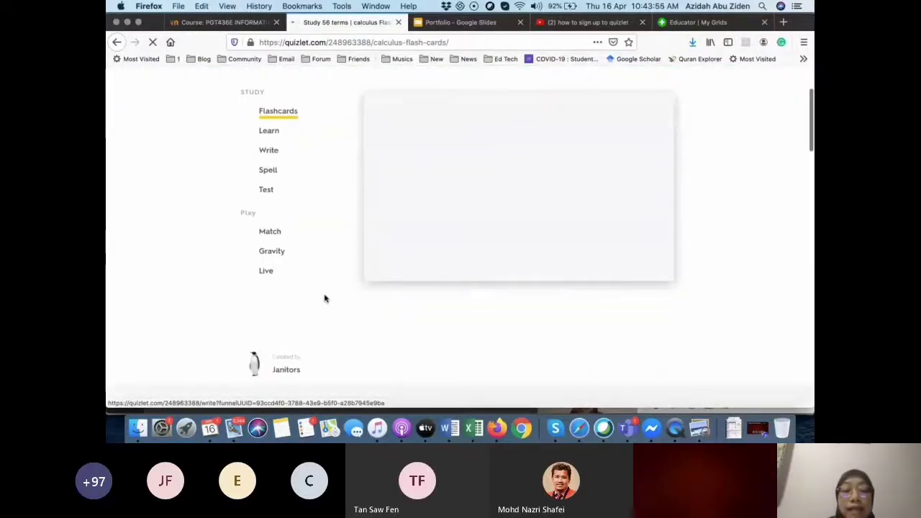
{"action": "scroll", "coordinate": [602, 295], "scroll_direction": "down", "scroll_amount": 4}
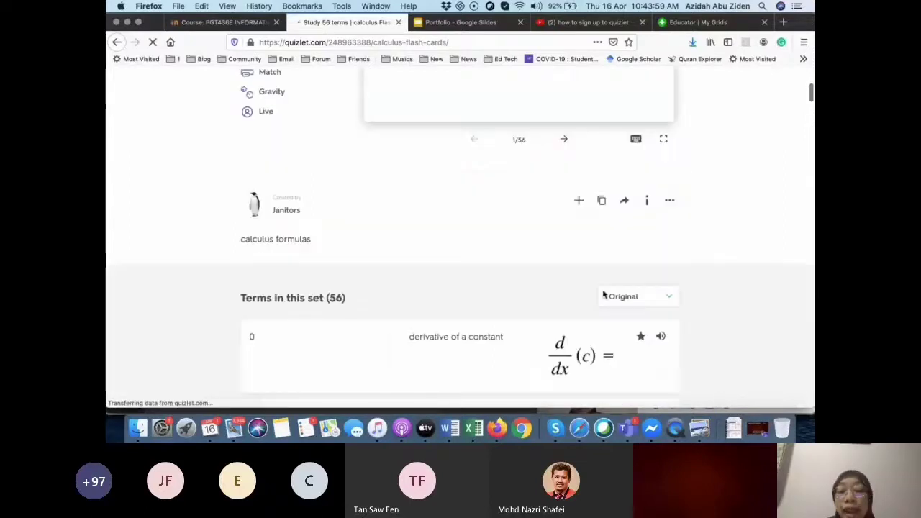
{"action": "scroll", "coordinate": [726, 314], "scroll_direction": "down", "scroll_amount": 2}
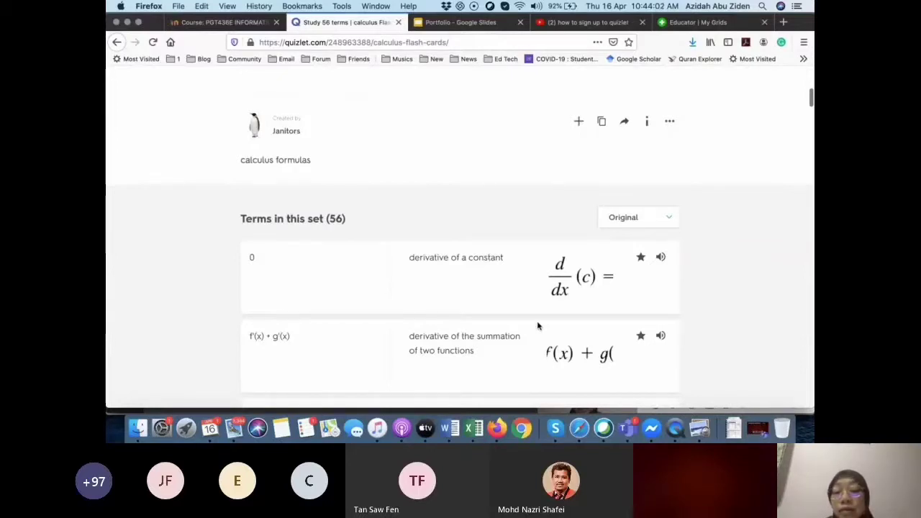
{"action": "left_click", "coordinate": [669, 216]}
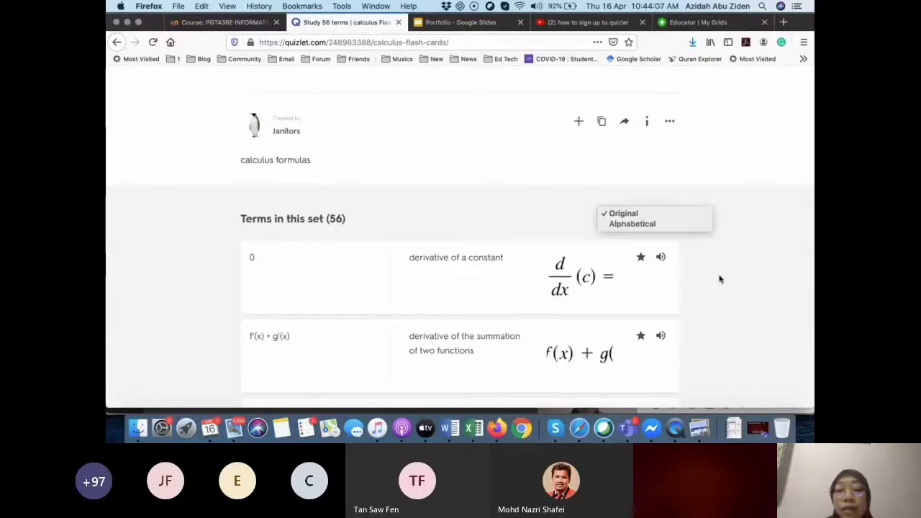
{"action": "left_click", "coordinate": [601, 121]}
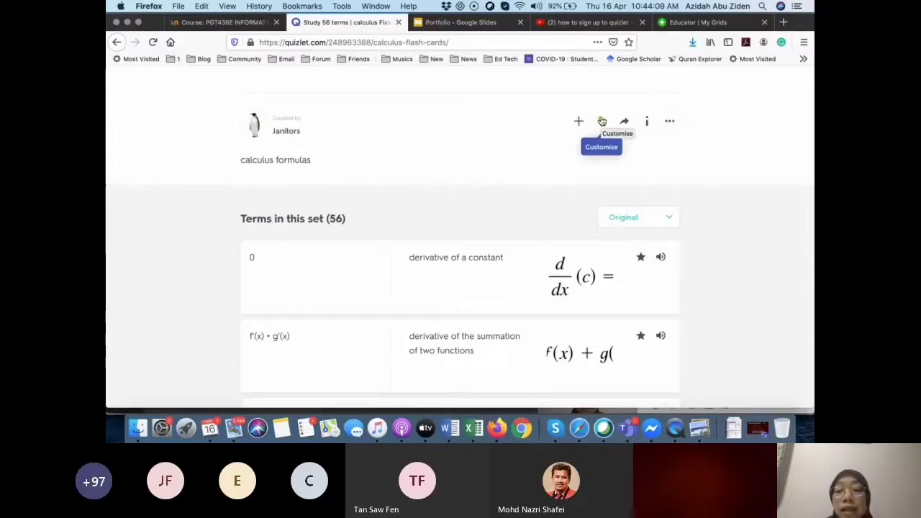
{"action": "left_click", "coordinate": [601, 121]}
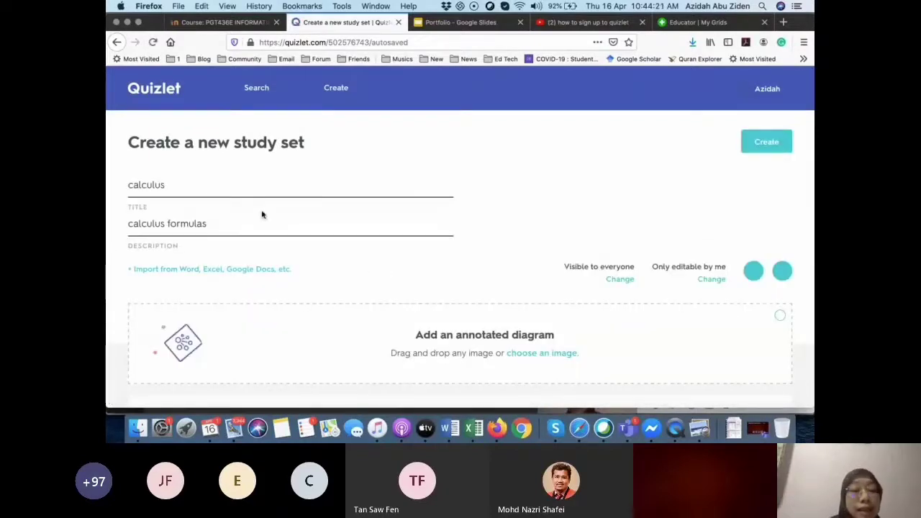
Review the copied set's 'calculus' title, 'calculus formulas' description and derivative term cards.
{"action": "scroll", "coordinate": [217, 240], "scroll_direction": "down", "scroll_amount": 2}
{"action": "scroll", "coordinate": [218, 243], "scroll_direction": "down", "scroll_amount": 1}
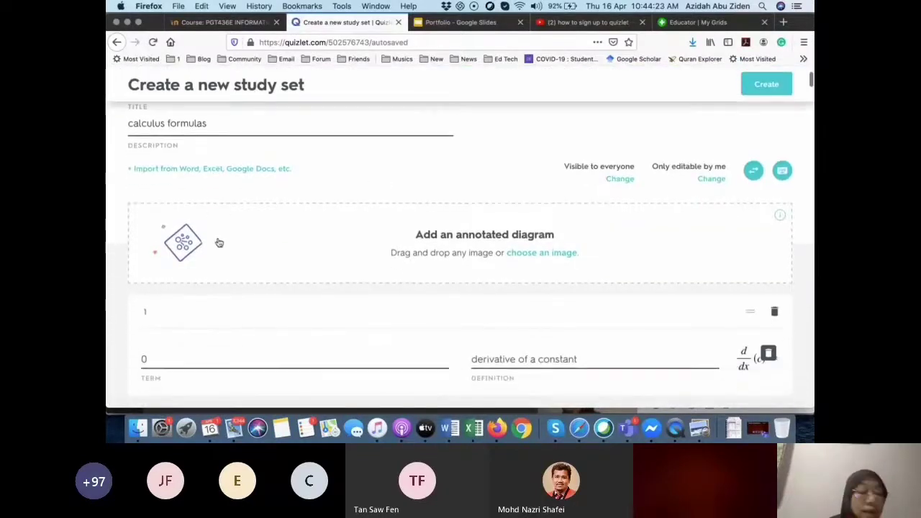
{"action": "scroll", "coordinate": [282, 263], "scroll_direction": "down", "scroll_amount": 2}
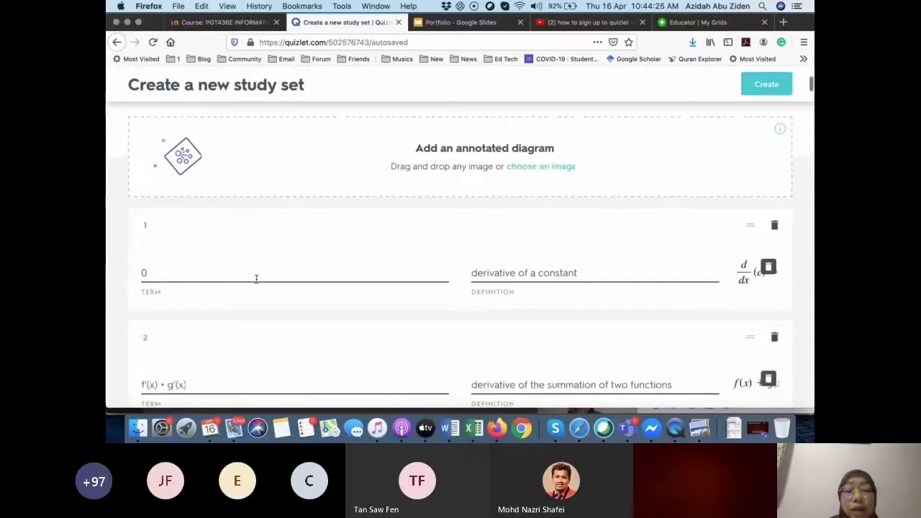
{"action": "scroll", "coordinate": [539, 342], "scroll_direction": "up", "scroll_amount": 3}
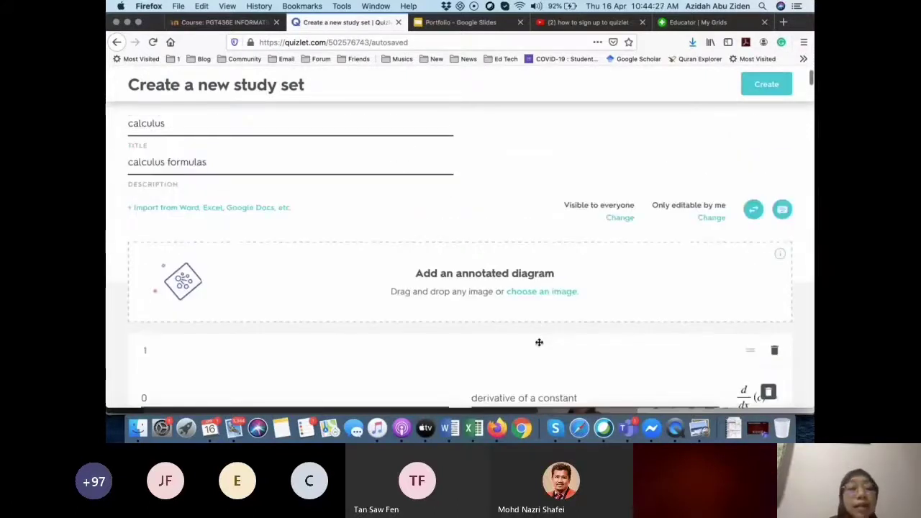
{"action": "scroll", "coordinate": [539, 343], "scroll_direction": "down", "scroll_amount": 5}
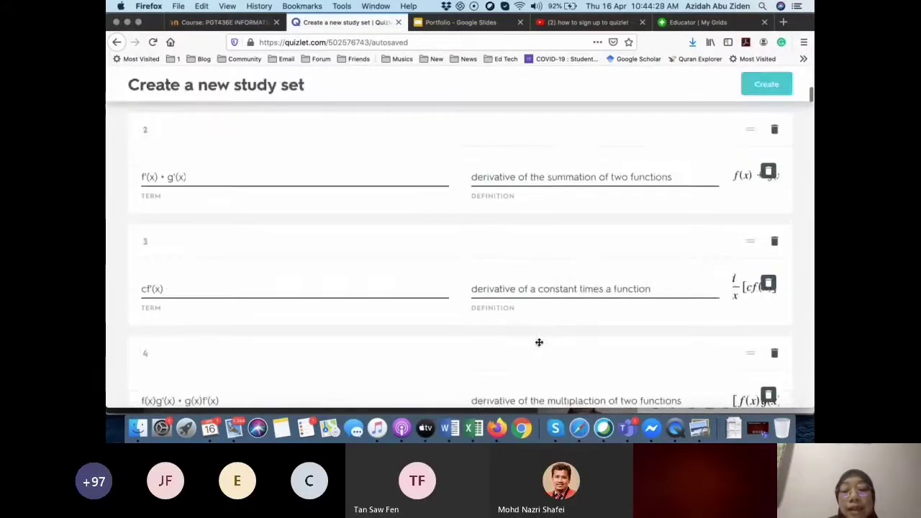
{"action": "scroll", "coordinate": [538, 342], "scroll_direction": "up", "scroll_amount": 2}
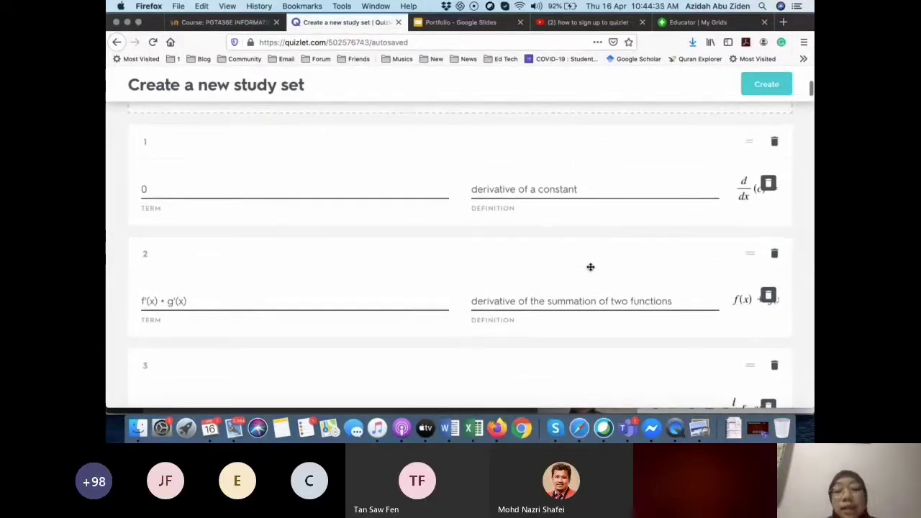
{"action": "scroll", "coordinate": [576, 252], "scroll_direction": "down", "scroll_amount": 1}
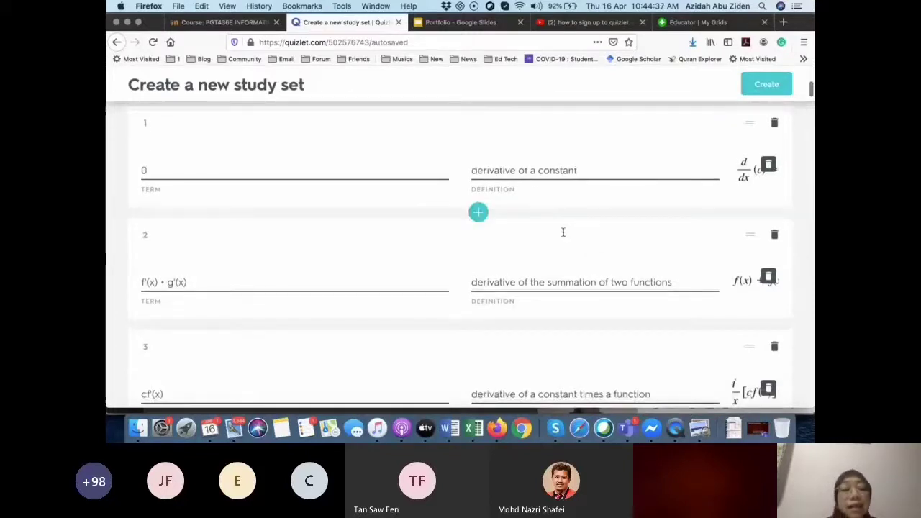
{"action": "scroll", "coordinate": [563, 232], "scroll_direction": "up", "scroll_amount": 4}
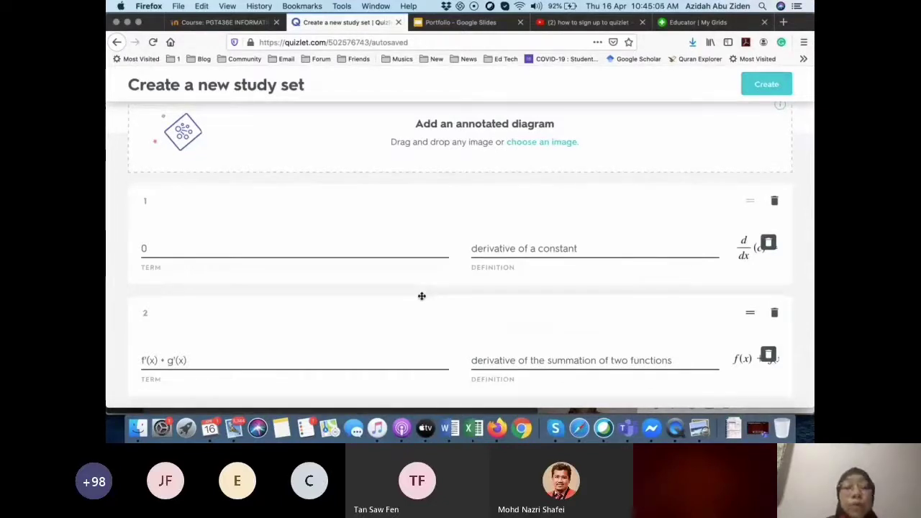
{"action": "scroll", "coordinate": [422, 295], "scroll_direction": "up", "scroll_amount": 4}
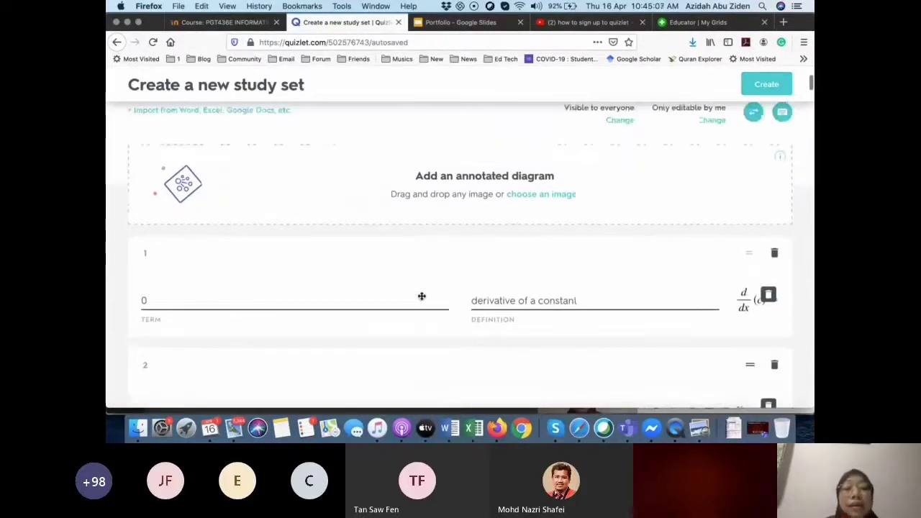
{"action": "scroll", "coordinate": [422, 296], "scroll_direction": "down", "scroll_amount": 8}
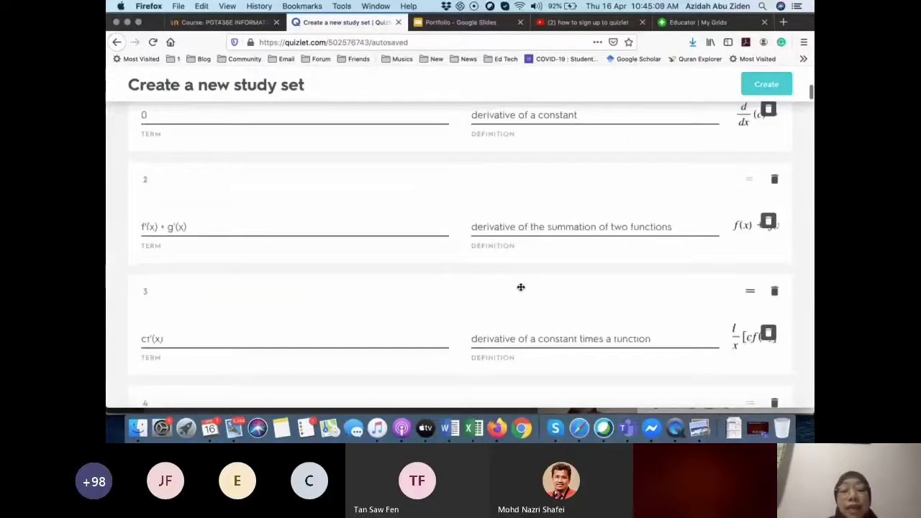
{"action": "scroll", "coordinate": [521, 287], "scroll_direction": "up", "scroll_amount": 12}
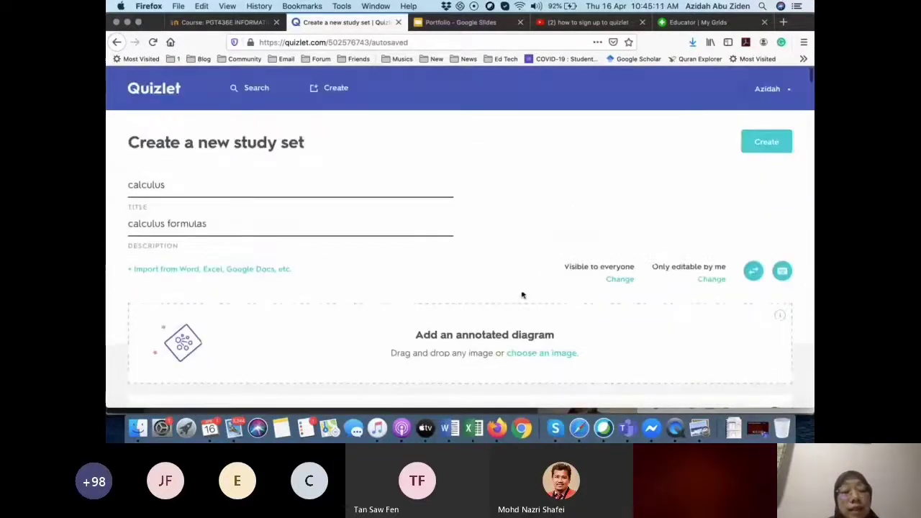
{"action": "scroll", "coordinate": [444, 302], "scroll_direction": "down", "scroll_amount": 1}
{"action": "scroll", "coordinate": [403, 252], "scroll_direction": "up", "scroll_amount": 1}
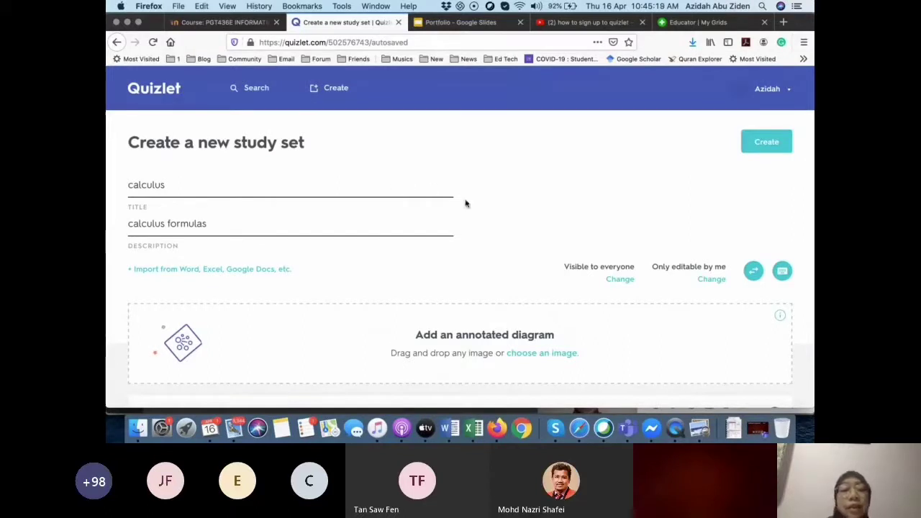
{"action": "scroll", "coordinate": [470, 193], "scroll_direction": "down", "scroll_amount": 1}
{"action": "scroll", "coordinate": [470, 194], "scroll_direction": "up", "scroll_amount": 1}
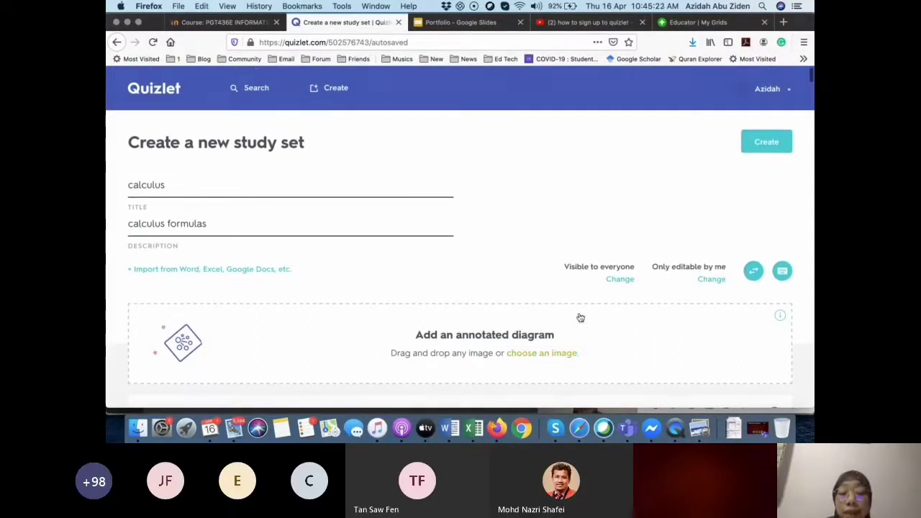
{"action": "scroll", "coordinate": [522, 296], "scroll_direction": "down", "scroll_amount": 4}
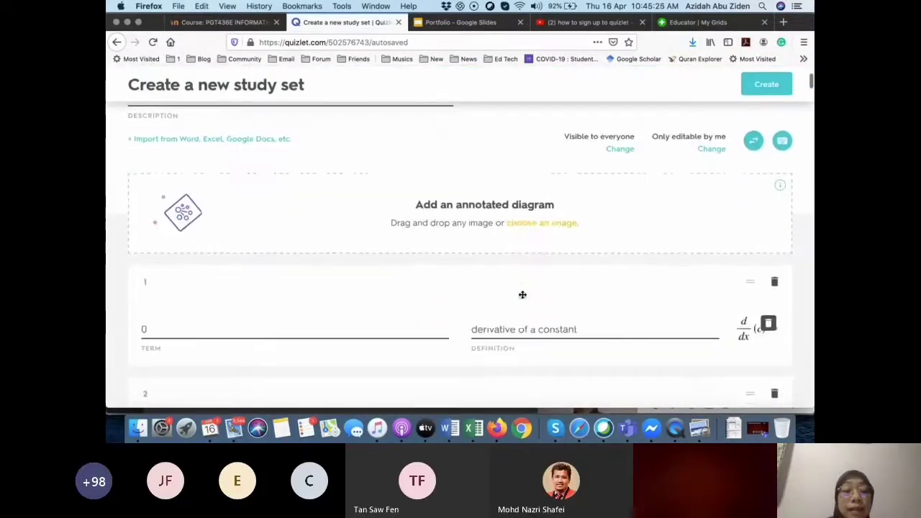
{"action": "scroll", "coordinate": [522, 295], "scroll_direction": "down", "scroll_amount": 1}
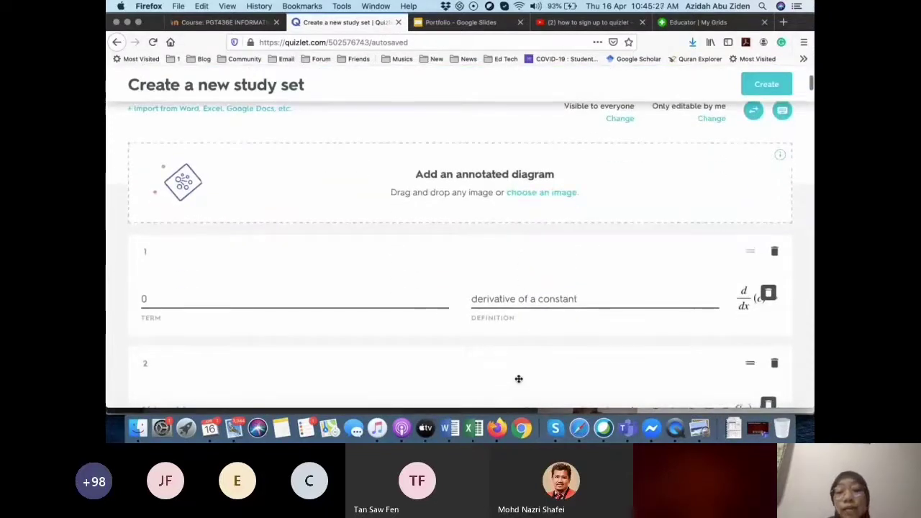
{"action": "scroll", "coordinate": [555, 308], "scroll_direction": "up", "scroll_amount": 3}
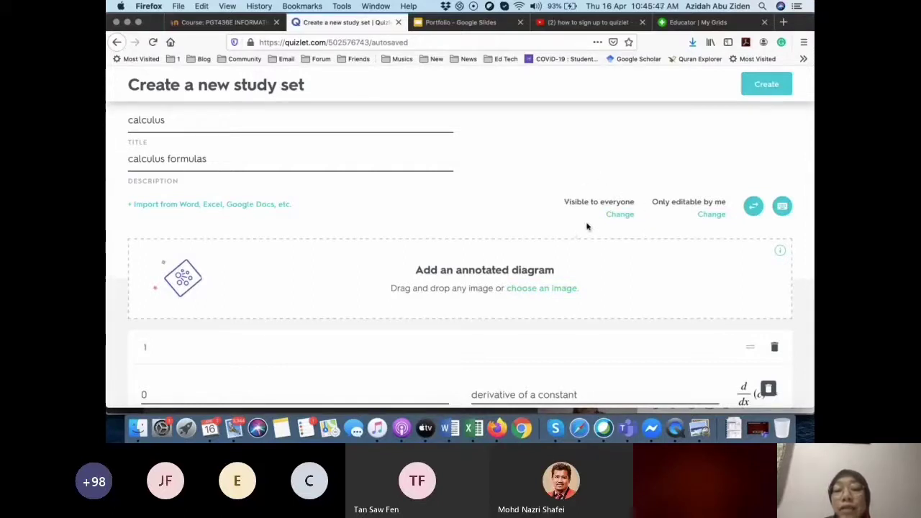
Leave the copied set visible to Everyone and editable by Just me, then close Options.
{"action": "left_click", "coordinate": [626, 214]}
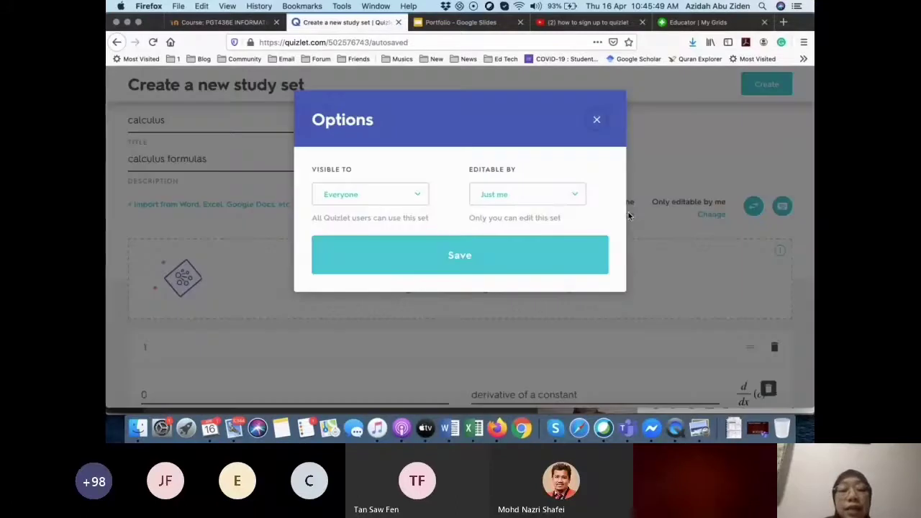
{"action": "left_click", "coordinate": [415, 198]}
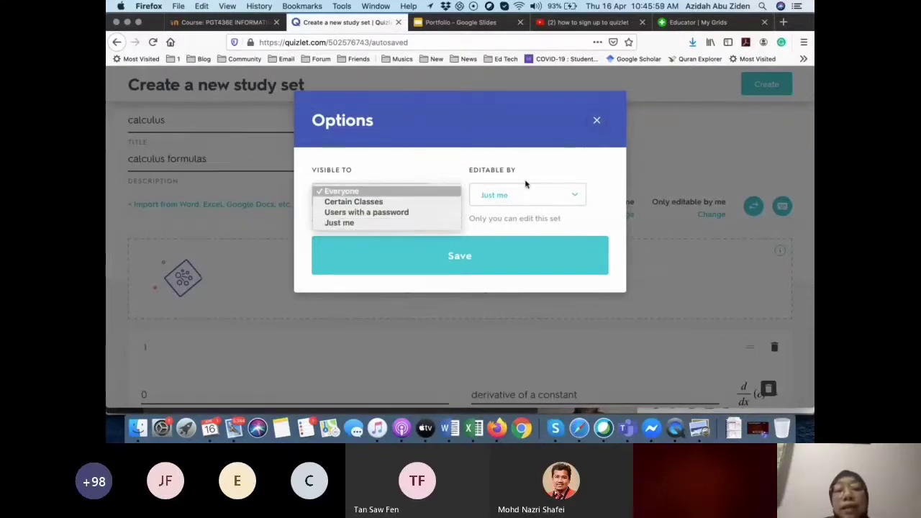
{"action": "left_click", "coordinate": [573, 197]}
{"action": "left_click", "coordinate": [573, 197]}
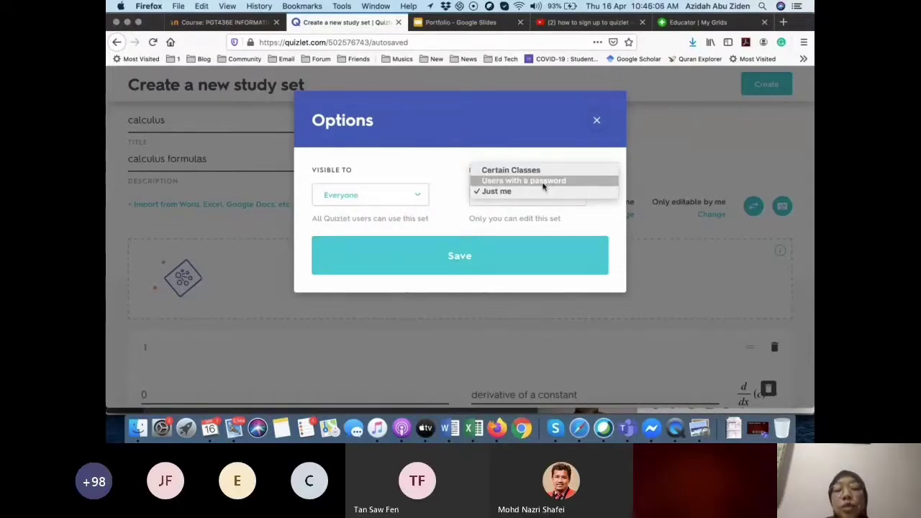
{"action": "left_click", "coordinate": [665, 237]}
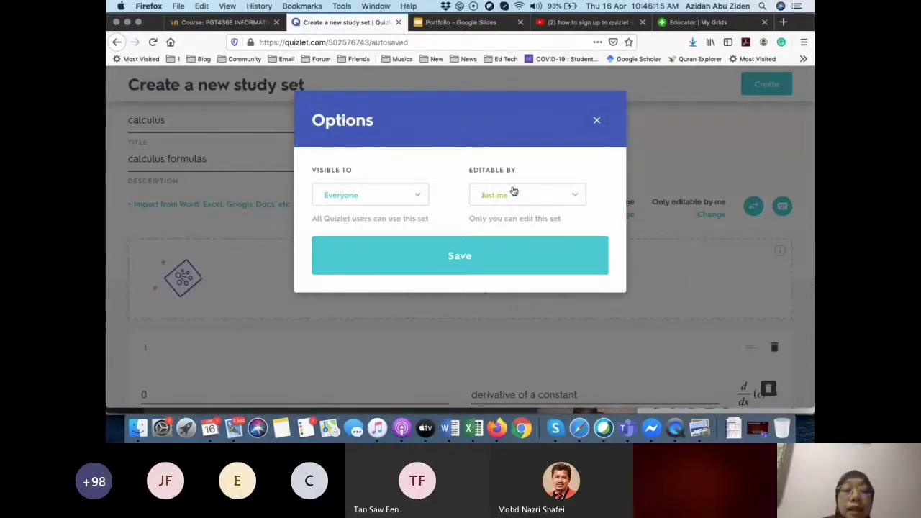
{"action": "left_click", "coordinate": [415, 196]}
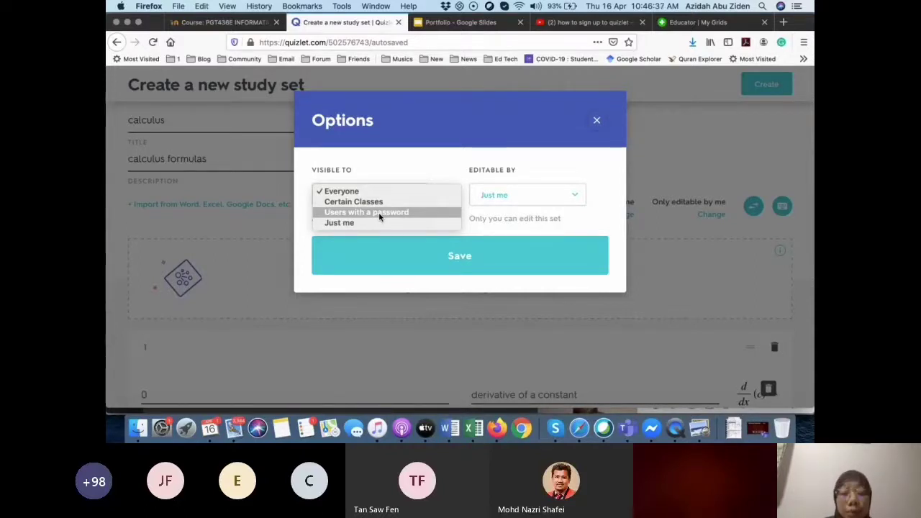
{"action": "left_click", "coordinate": [597, 119]}
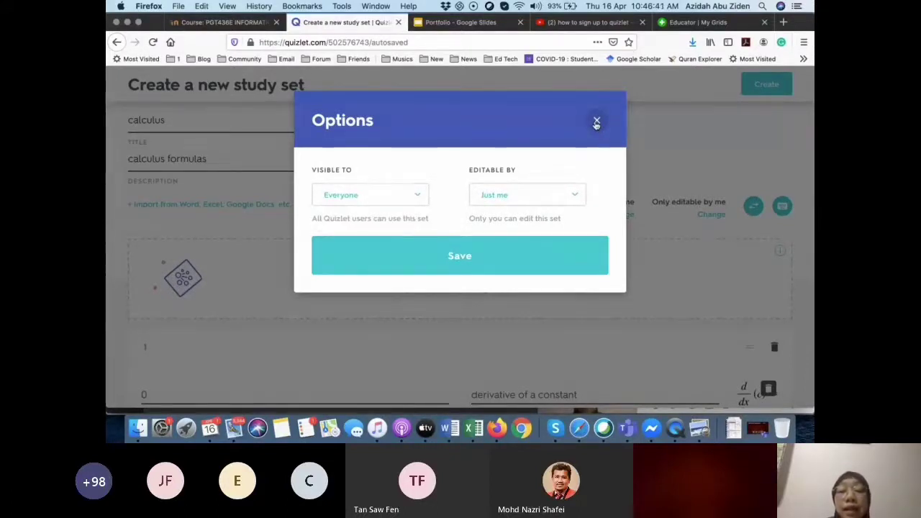
{"action": "left_click", "coordinate": [596, 122]}
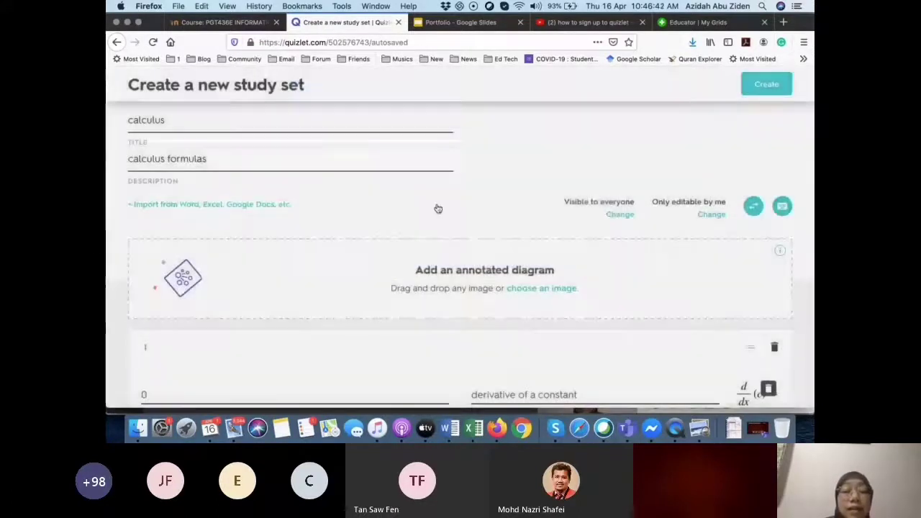
{"action": "scroll", "coordinate": [438, 326], "scroll_direction": "down", "scroll_amount": 3}
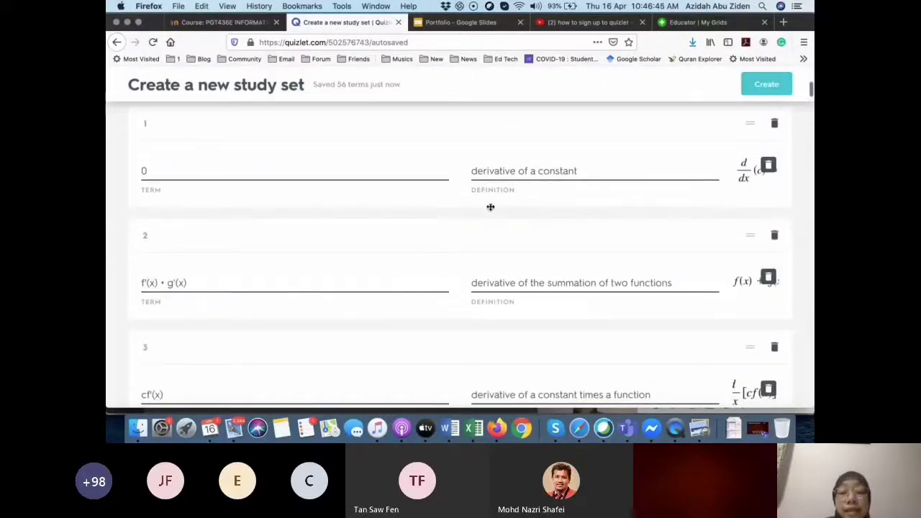
{"action": "scroll", "coordinate": [526, 334], "scroll_direction": "up", "scroll_amount": 6}
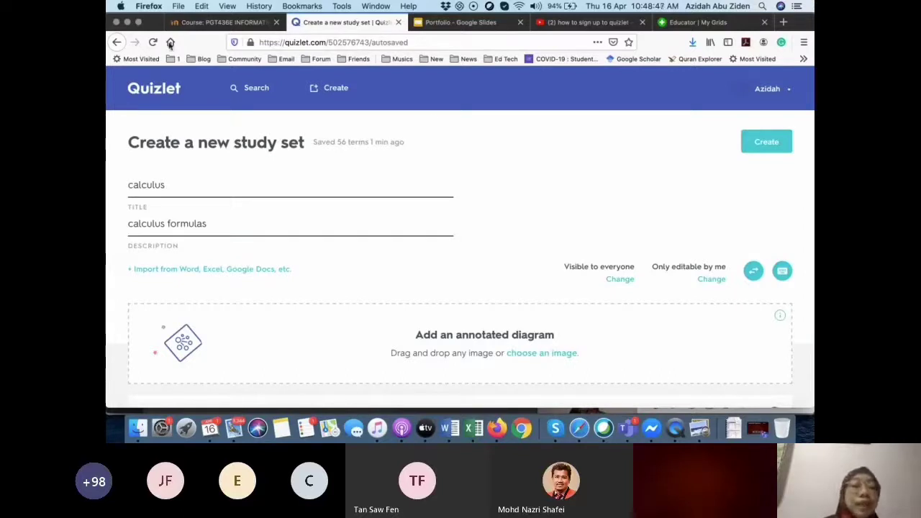
Go to the Quizlet home page and open the account Settings.
{"action": "left_click", "coordinate": [164, 91]}
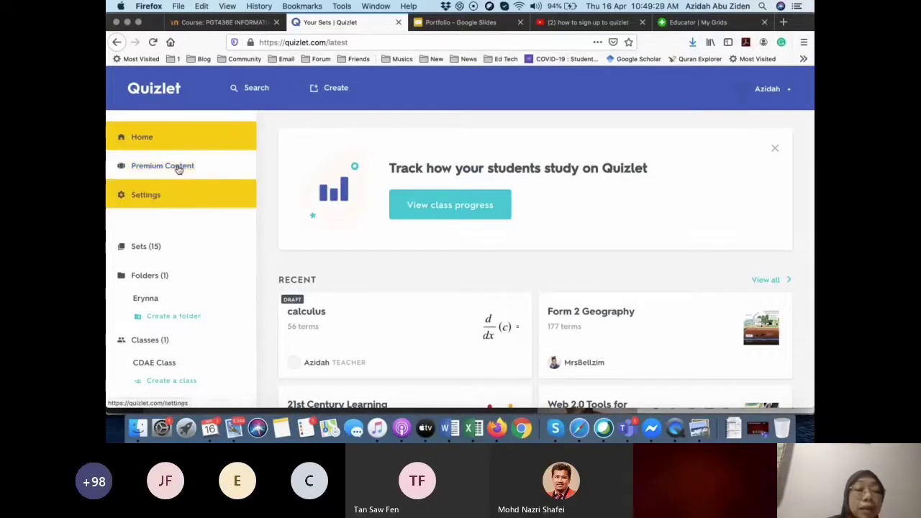
{"action": "left_click", "coordinate": [140, 203]}
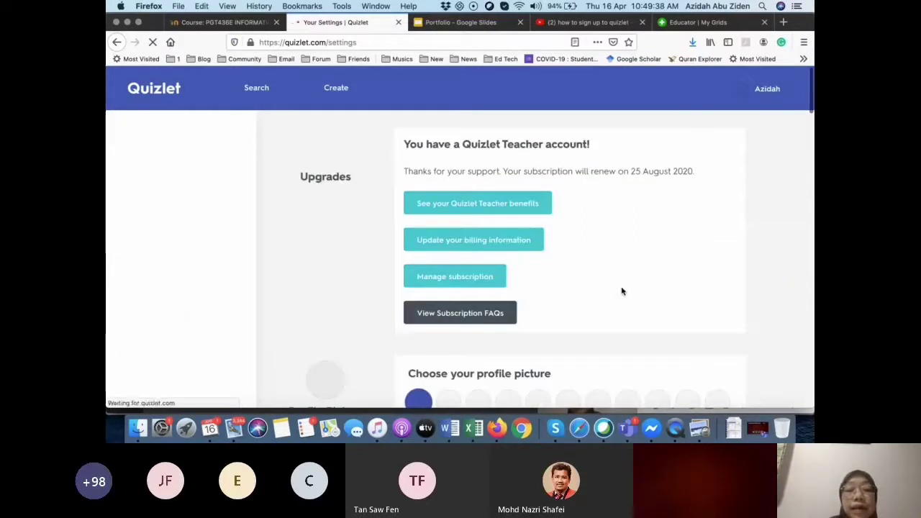
Look over the Settings page, then start a new study set, restoring the 'Kesan Pelaziman Terhadap Gender' draft.
{"action": "scroll", "coordinate": [622, 290], "scroll_direction": "down", "scroll_amount": 2}
{"action": "scroll", "coordinate": [623, 281], "scroll_direction": "up", "scroll_amount": 1}
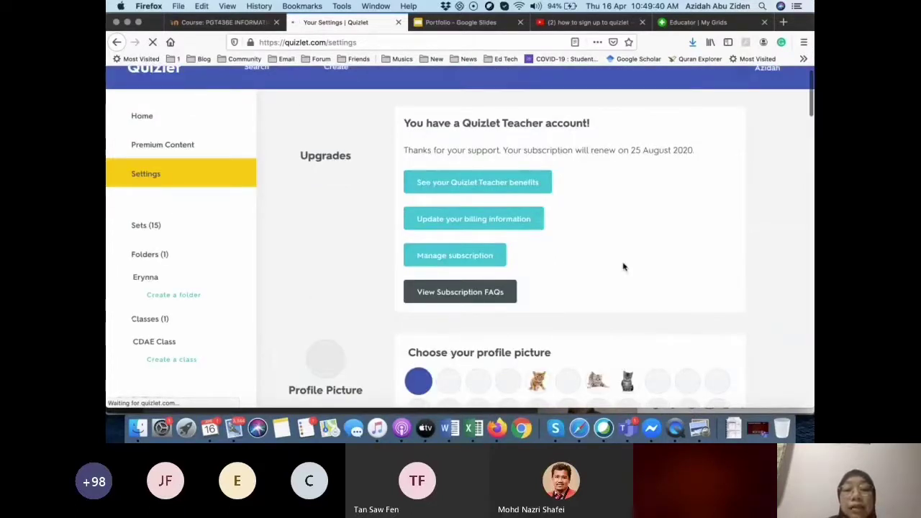
{"action": "scroll", "coordinate": [622, 263], "scroll_direction": "down", "scroll_amount": 2}
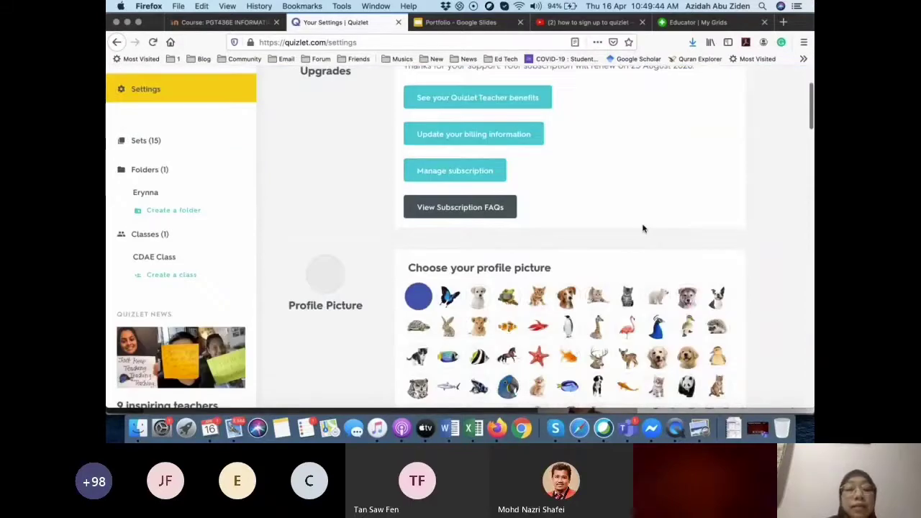
{"action": "scroll", "coordinate": [643, 228], "scroll_direction": "up", "scroll_amount": 2}
{"action": "scroll", "coordinate": [643, 228], "scroll_direction": "down", "scroll_amount": 10}
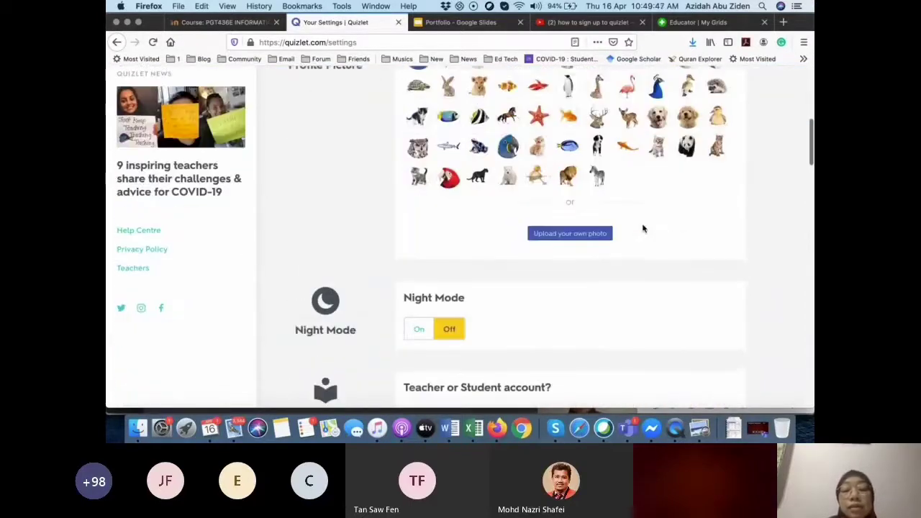
{"action": "scroll", "coordinate": [643, 228], "scroll_direction": "down", "scroll_amount": 5}
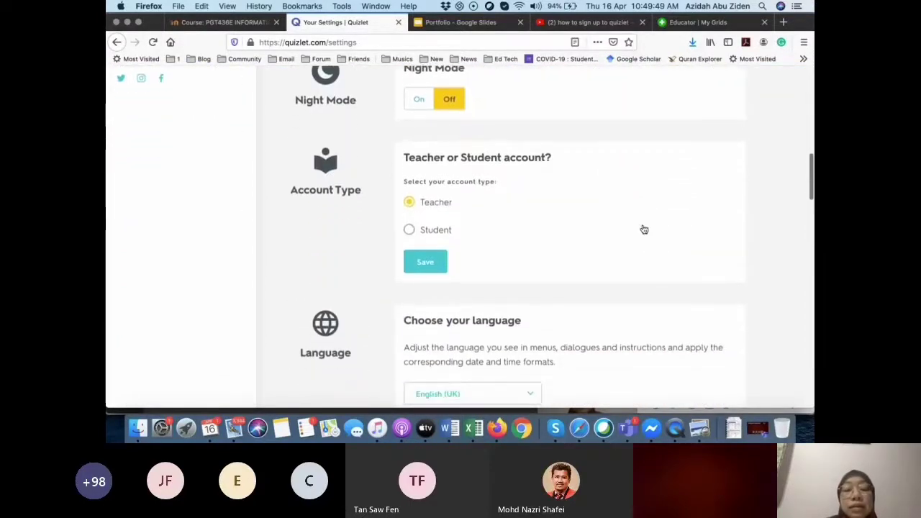
{"action": "scroll", "coordinate": [643, 228], "scroll_direction": "down", "scroll_amount": 2}
{"action": "scroll", "coordinate": [643, 228], "scroll_direction": "up", "scroll_amount": 15}
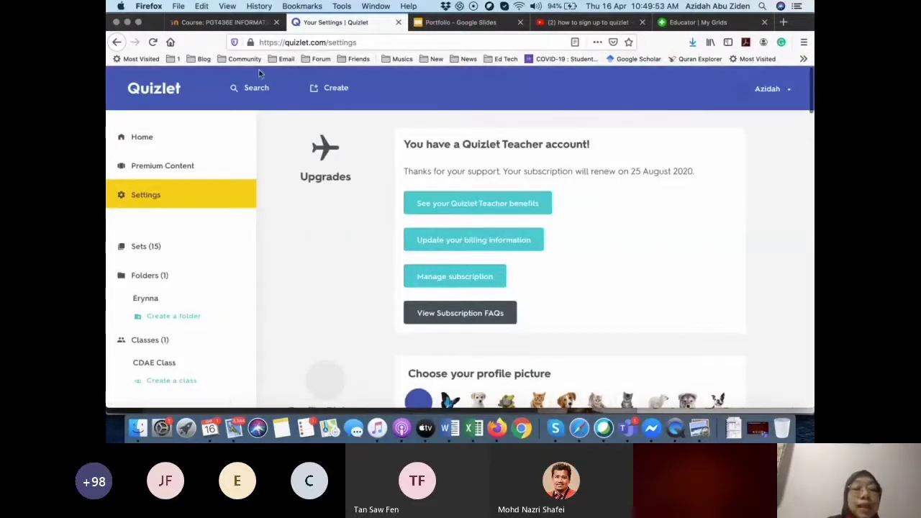
{"action": "left_click", "coordinate": [336, 88]}
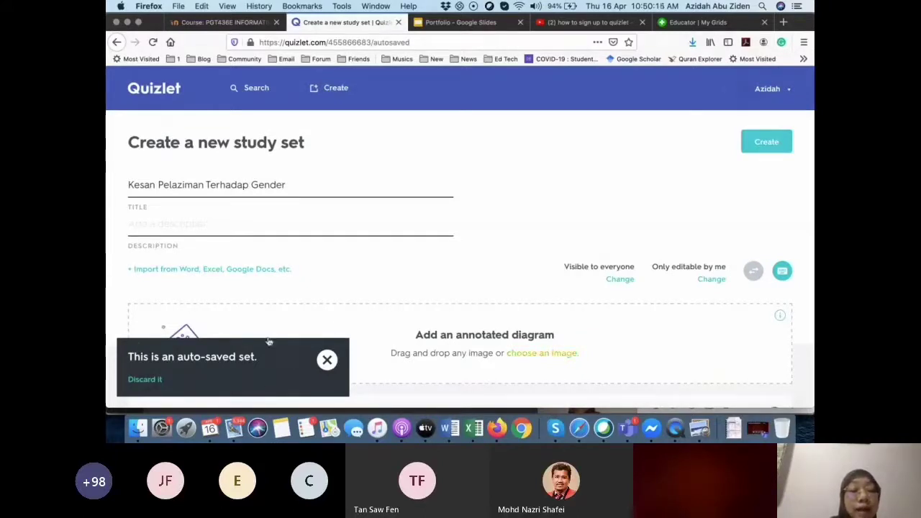
Dismiss the auto-saved set notice and select the old title 'Kesan Pelaziman Terhadap Gender'.
{"action": "left_click", "coordinate": [327, 360]}
{"action": "left_click", "coordinate": [291, 184]}
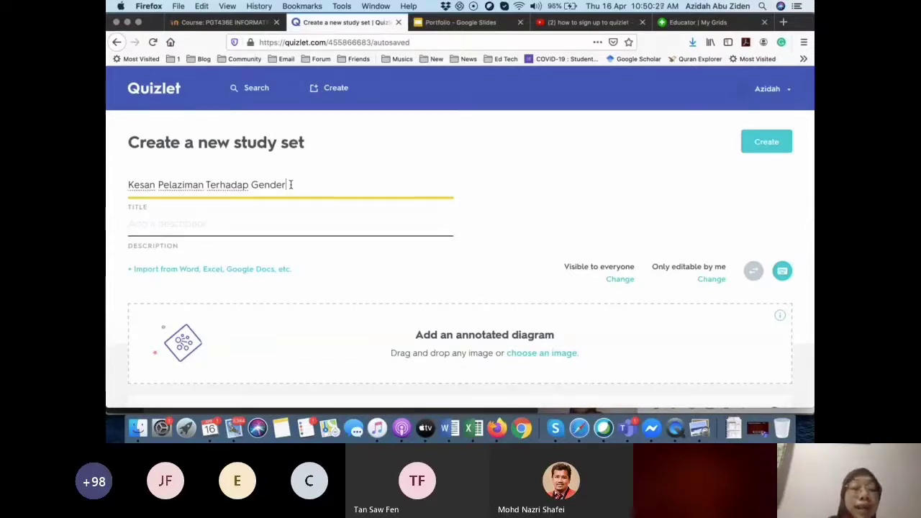
{"action": "left_click_drag", "start_coordinate": [309, 185], "coordinate": [125, 183]}
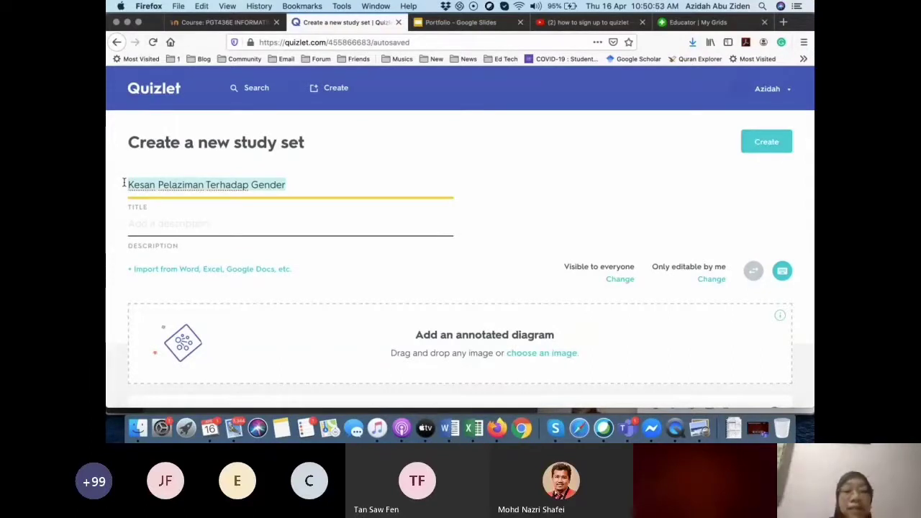
{"action": "scroll", "coordinate": [284, 353], "scroll_direction": "down", "scroll_amount": 3}
{"action": "scroll", "coordinate": [284, 352], "scroll_direction": "down", "scroll_amount": 3}
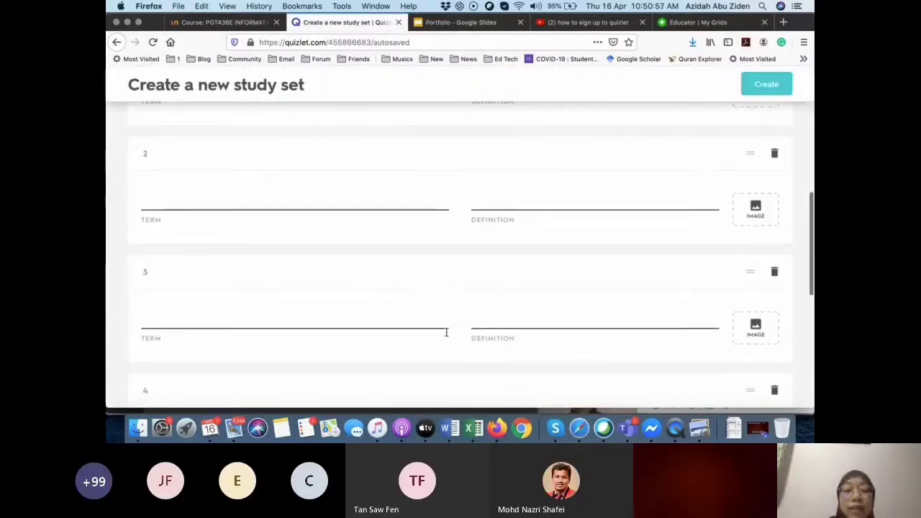
{"action": "scroll", "coordinate": [446, 329], "scroll_direction": "down", "scroll_amount": 6}
{"action": "scroll", "coordinate": [407, 310], "scroll_direction": "down", "scroll_amount": 3}
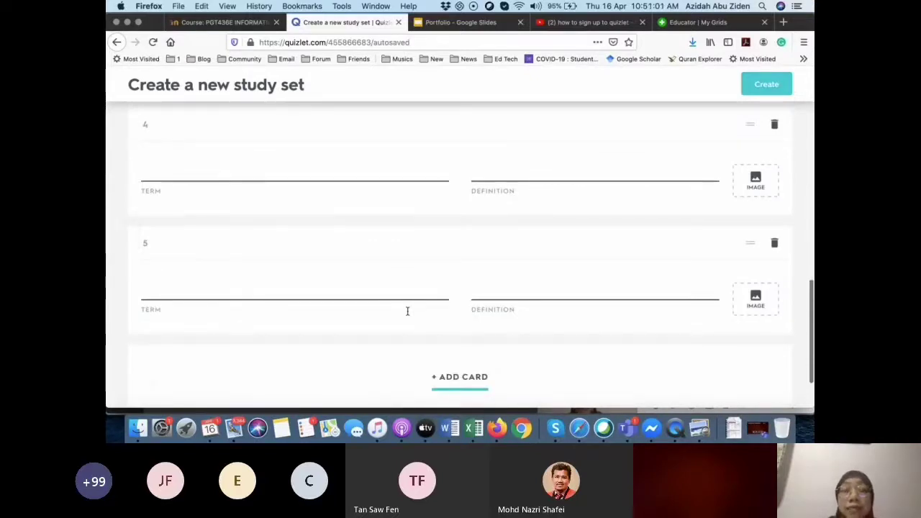
{"action": "scroll", "coordinate": [407, 310], "scroll_direction": "up", "scroll_amount": 10}
{"action": "scroll", "coordinate": [407, 310], "scroll_direction": "up", "scroll_amount": 3}
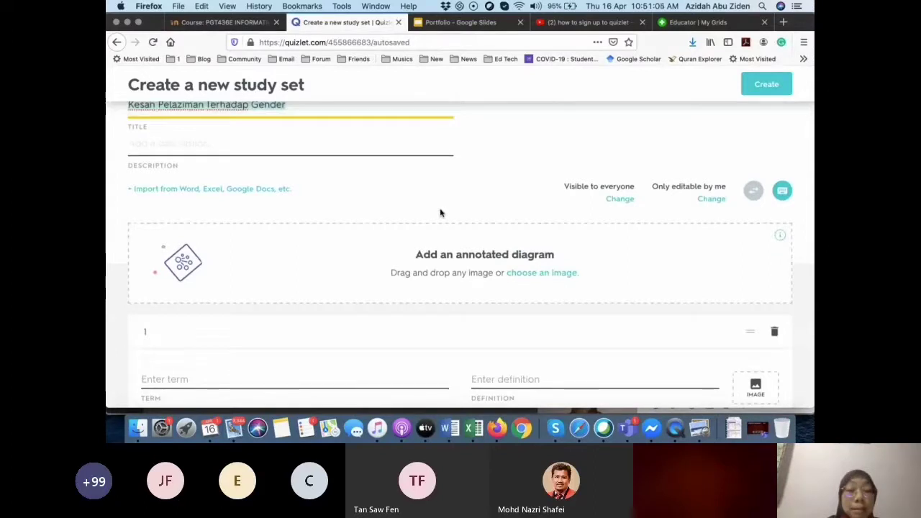
{"action": "scroll", "coordinate": [440, 212], "scroll_direction": "up", "scroll_amount": 2}
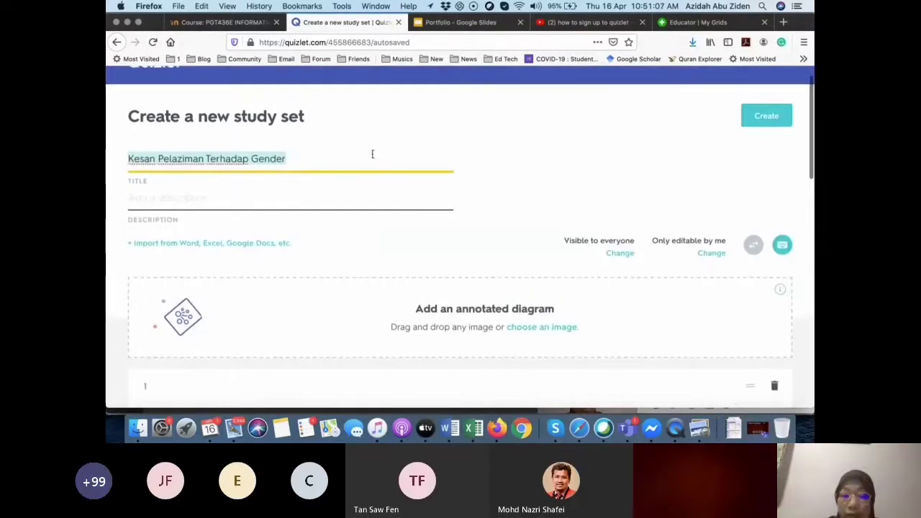
{"action": "left_click", "coordinate": [334, 158]}
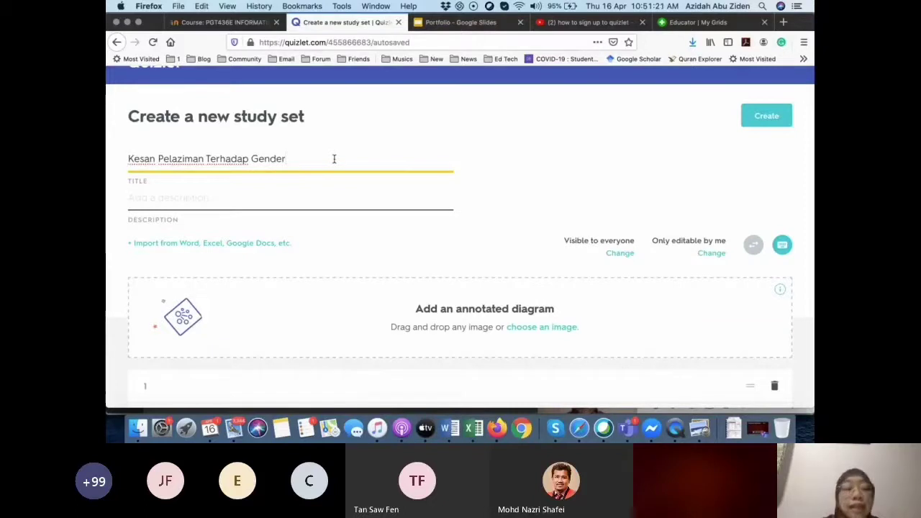
Erase the old title so the field is empty, then bring up the QUIZLET QUESTIONS Word document.
{"action": "key", "text": "BackSpace"}
{"action": "key", "text": "BackSpace"}
{"action": "key", "text": "BackSpace"}
{"action": "key", "text": "BackSpace"}
{"action": "key", "text": "BackSpace"}
{"action": "key", "text": "BackSpace"}
{"action": "key", "text": "BackSpace"}
{"action": "key", "text": "BackSpace"}
{"action": "key", "text": "BackSpace"}
{"action": "key", "text": "BackSpace"}
{"action": "key", "text": "BackSpace"}
{"action": "key", "text": "BackSpace"}
{"action": "key", "text": "BackSpace"}
{"action": "key", "text": "BackSpace"}
{"action": "key", "text": "BackSpace"}
{"action": "key", "text": "BackSpace"}
{"action": "key", "text": "BackSpace"}
{"action": "key", "text": "BackSpace"}
{"action": "key", "text": "BackSpace"}
{"action": "key", "text": "BackSpace"}
{"action": "key", "text": "BackSpace"}
{"action": "key", "text": "BackSpace"}
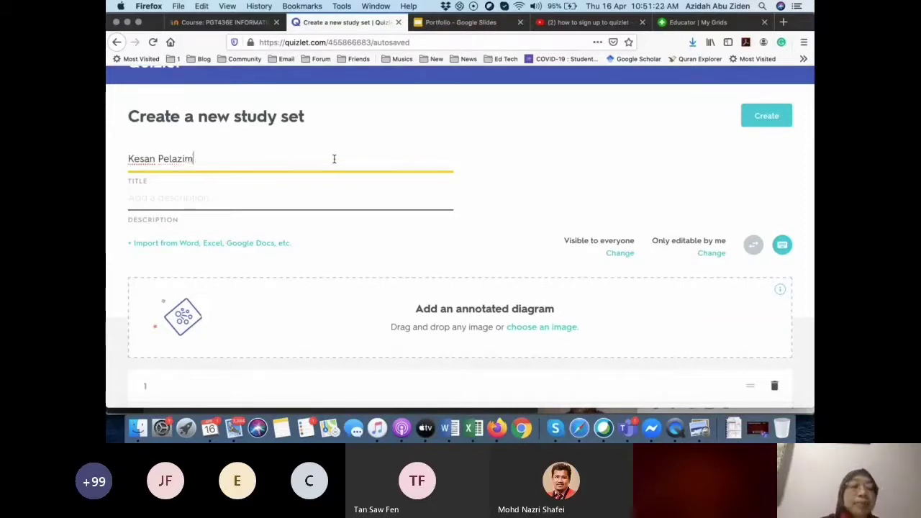
{"action": "key", "text": "BackSpace"}
{"action": "key", "text": "BackSpace"}
{"action": "key", "text": "BackSpace"}
{"action": "key", "text": "BackSpace"}
{"action": "key", "text": "BackSpace"}
{"action": "key", "text": "BackSpace"}
{"action": "key", "text": "BackSpace"}
{"action": "key", "text": "BackSpace"}
{"action": "key", "text": "BackSpace"}
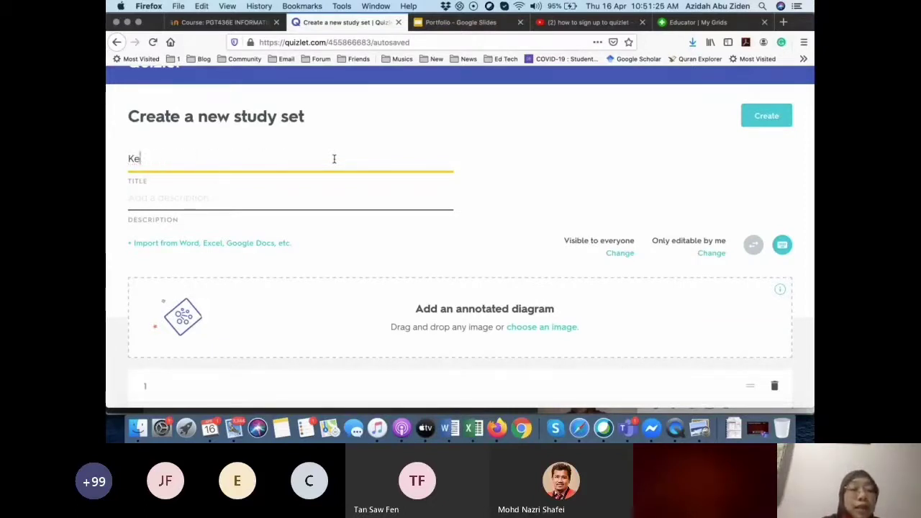
{"action": "scroll", "coordinate": [376, 198], "scroll_direction": "up", "scroll_amount": 1}
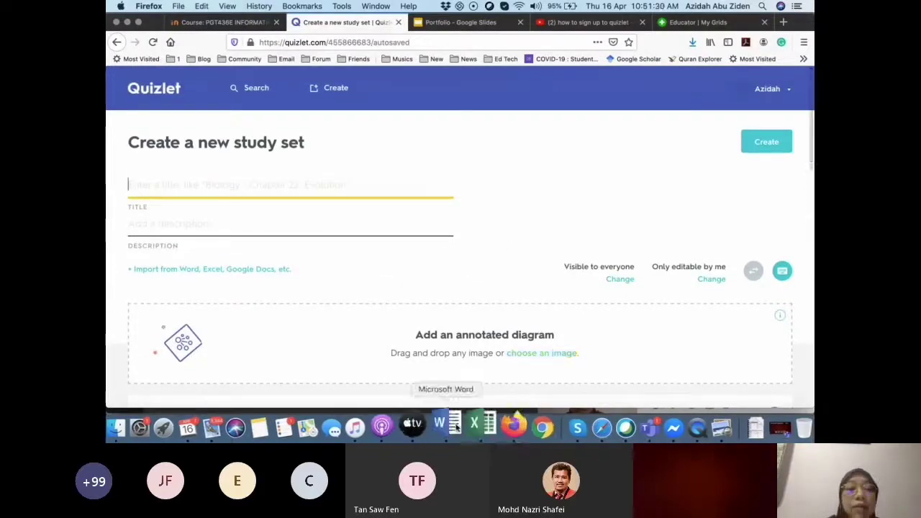
{"action": "left_click", "coordinate": [455, 428]}
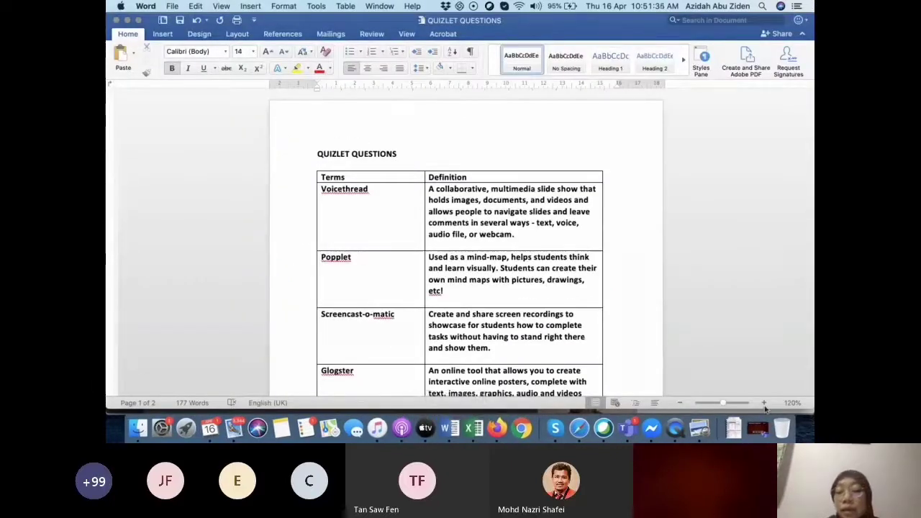
Zoom in on the Word terms table, select Voicethread, and return to the Quizlet page.
{"action": "left_click", "coordinate": [763, 404]}
{"action": "left_click", "coordinate": [763, 405]}
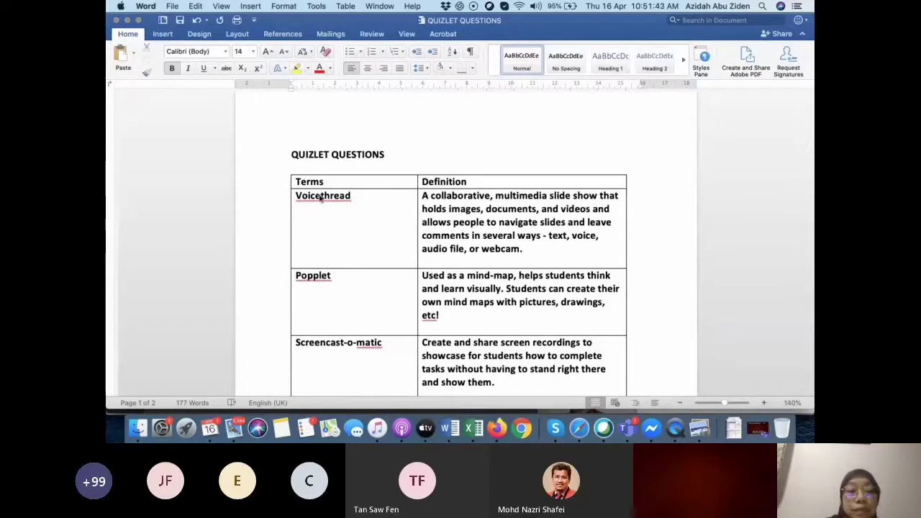
{"action": "left_click_drag", "start_coordinate": [351, 197], "coordinate": [294, 197]}
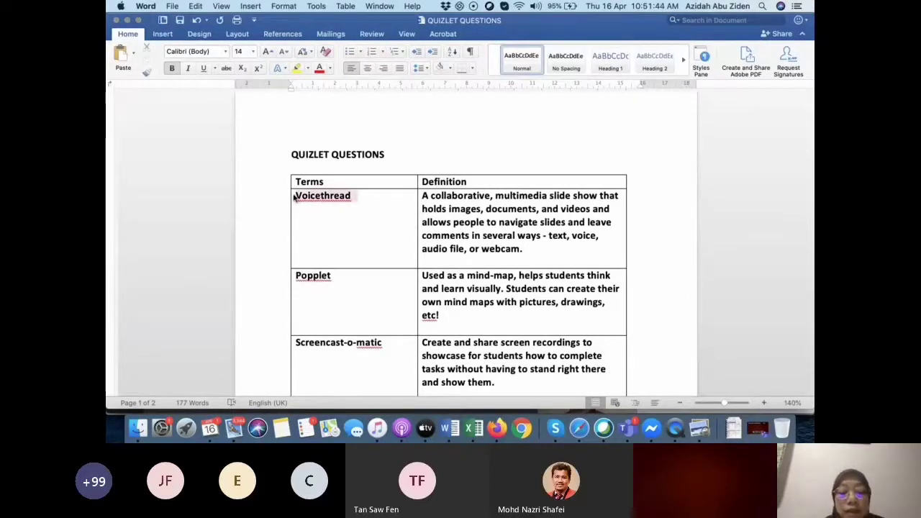
{"action": "left_click", "coordinate": [497, 432]}
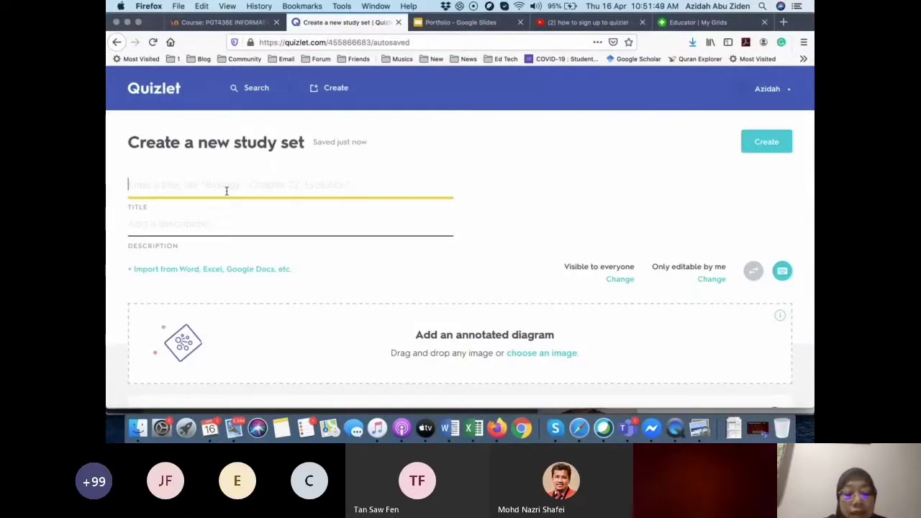
Title the set 'Apps in ICT Education' with description 'Please match the apps to be used in your classroom'.
{"action": "type", "text": "Apps "}
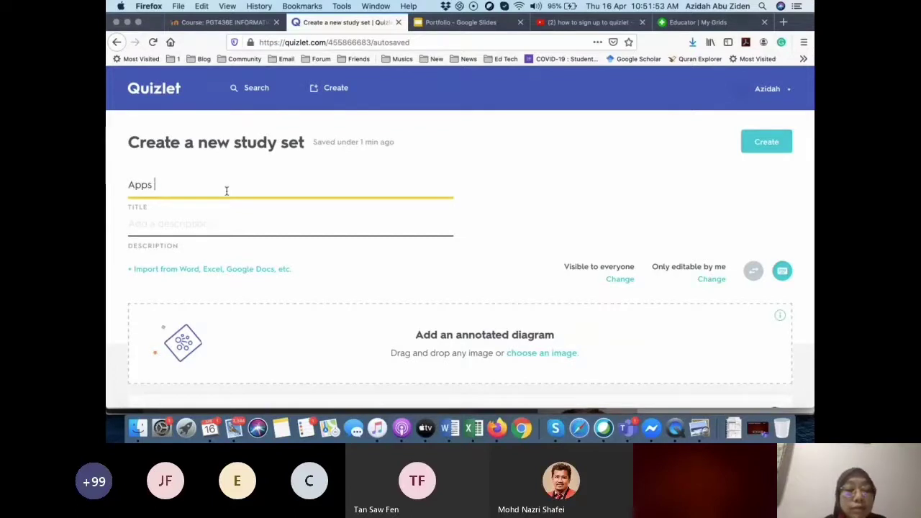
{"action": "type", "text": "in IC"}
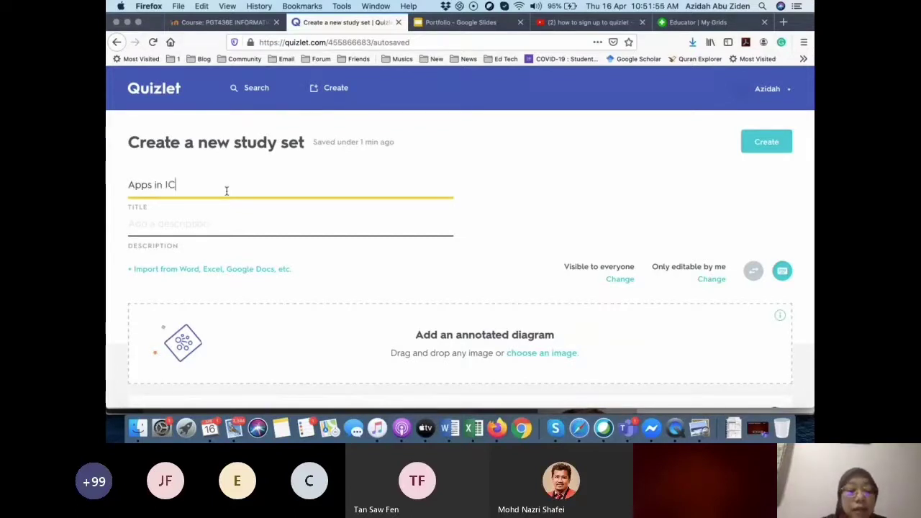
{"action": "type", "text": "T Education"}
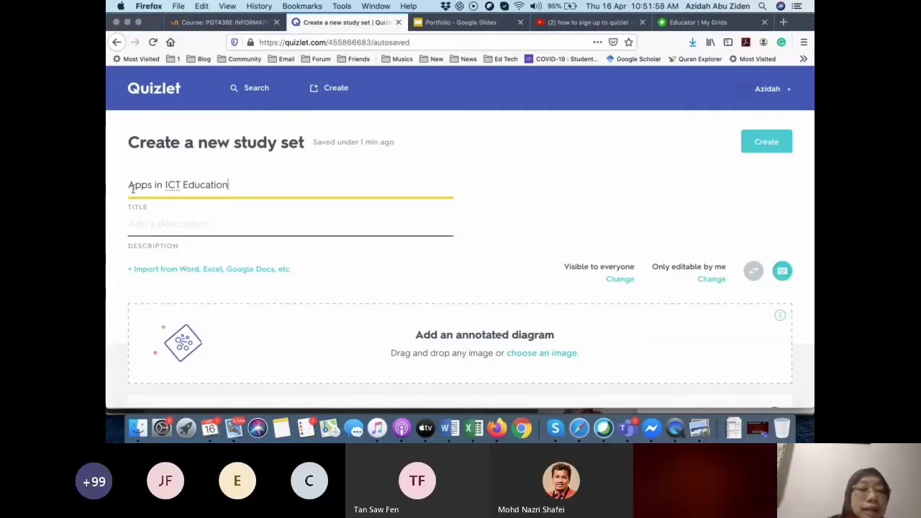
{"action": "left_click", "coordinate": [156, 228]}
{"action": "type", "text": "Pl"}
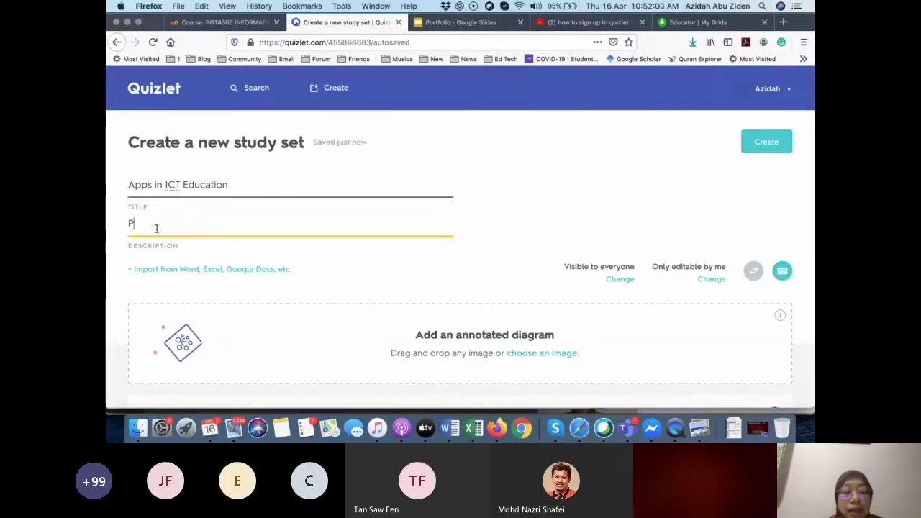
{"action": "type", "text": "ease"}
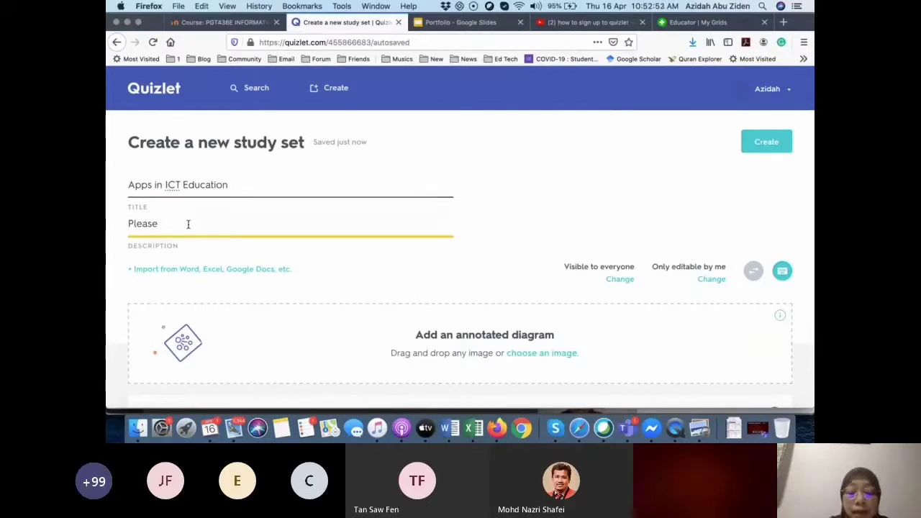
{"action": "type", "text": "match"}
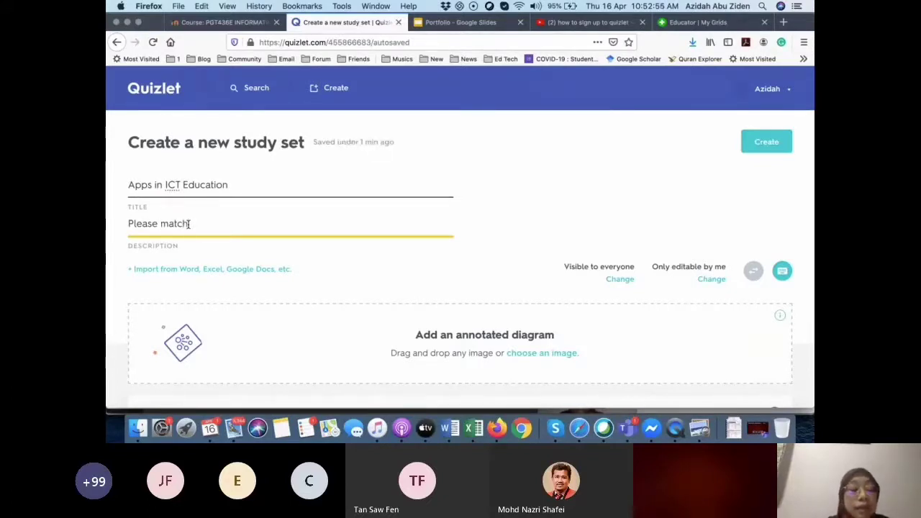
{"action": "type", "text": " the apps "}
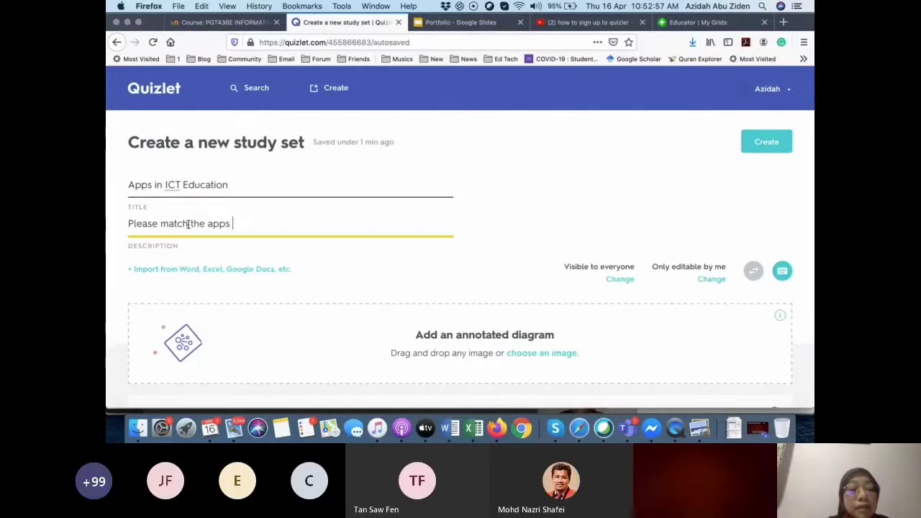
{"action": "type", "text": "to be "}
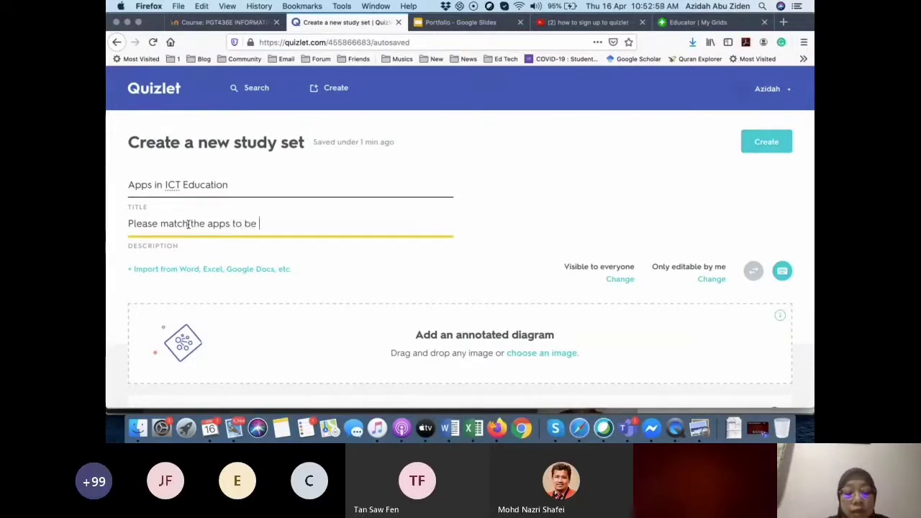
{"action": "type", "text": "used in"}
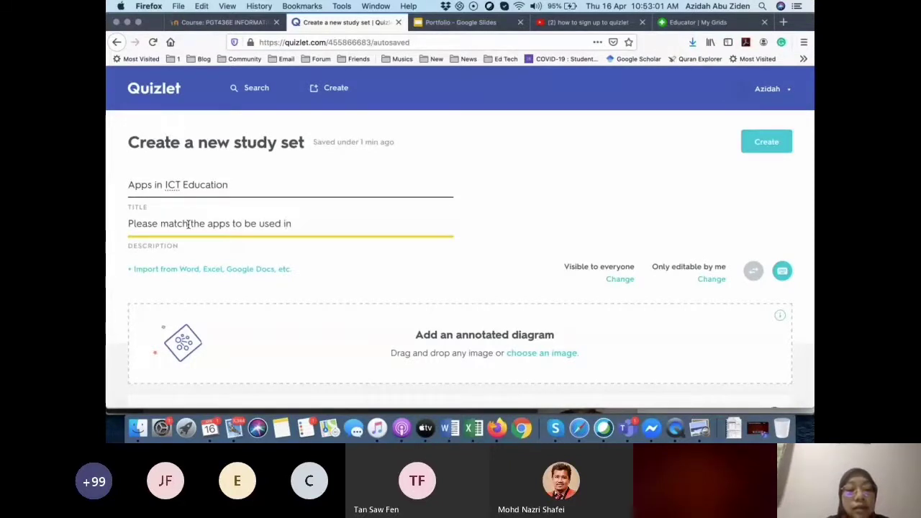
{"action": "type", "text": " your cla"}
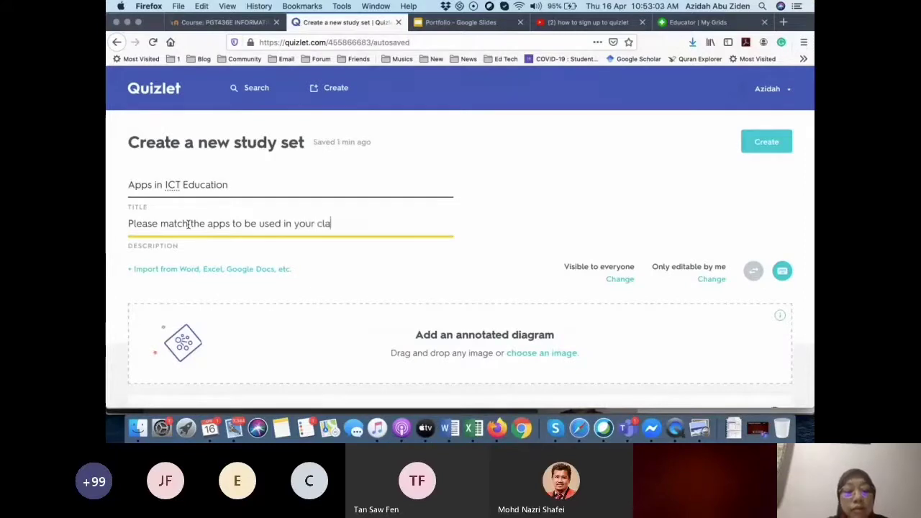
{"action": "type", "text": "ssroom"}
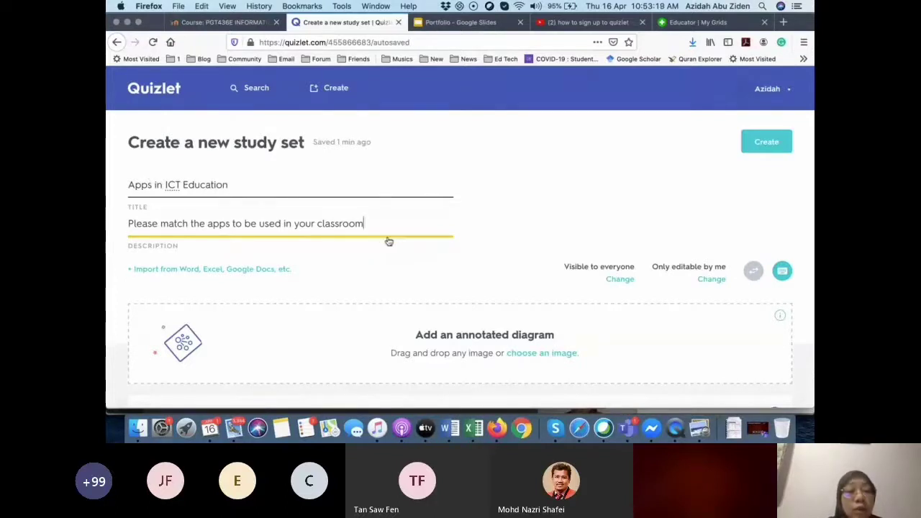
After briefly trying CDAE Class, save sharing as visible to Everyone and editable by Just me.
{"action": "left_click", "coordinate": [620, 280]}
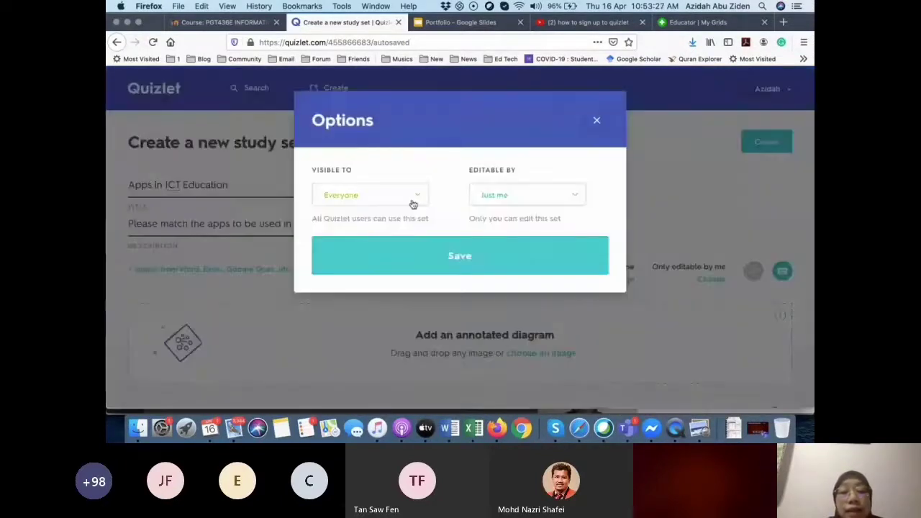
{"action": "left_click", "coordinate": [414, 203]}
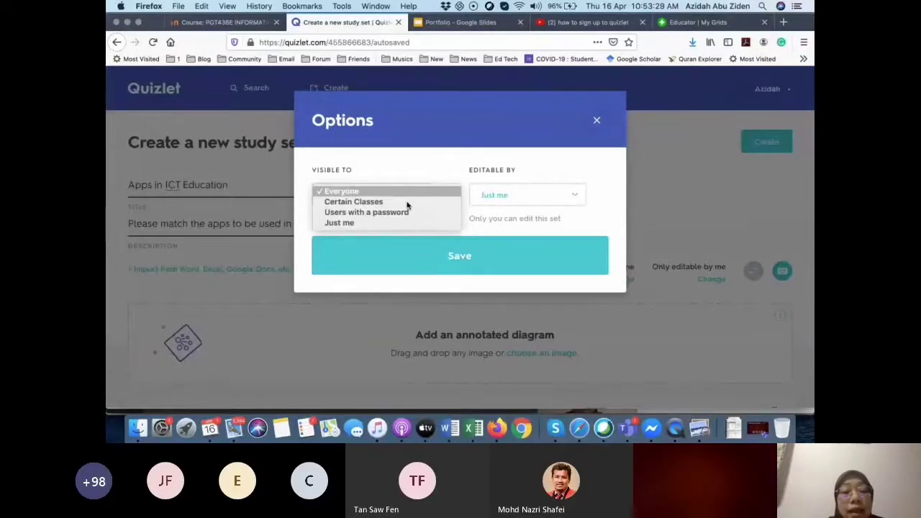
{"action": "left_click", "coordinate": [384, 202]}
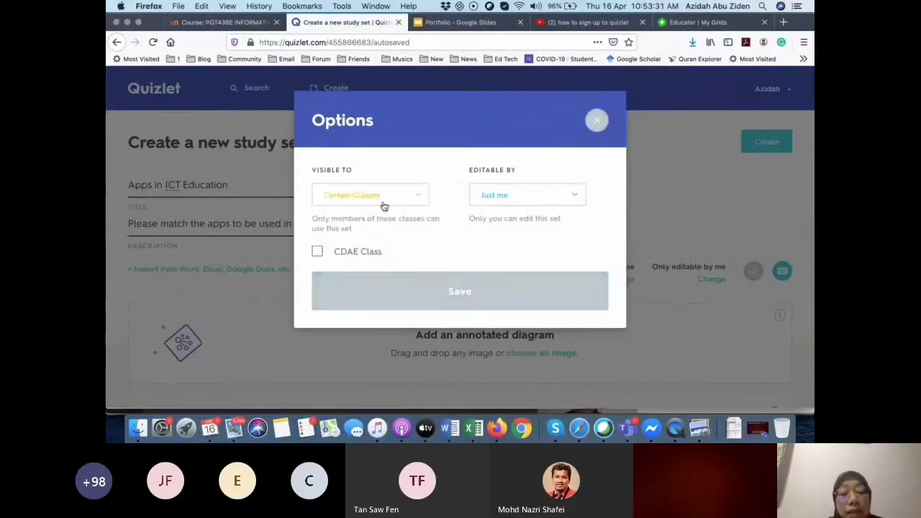
{"action": "left_click", "coordinate": [317, 252]}
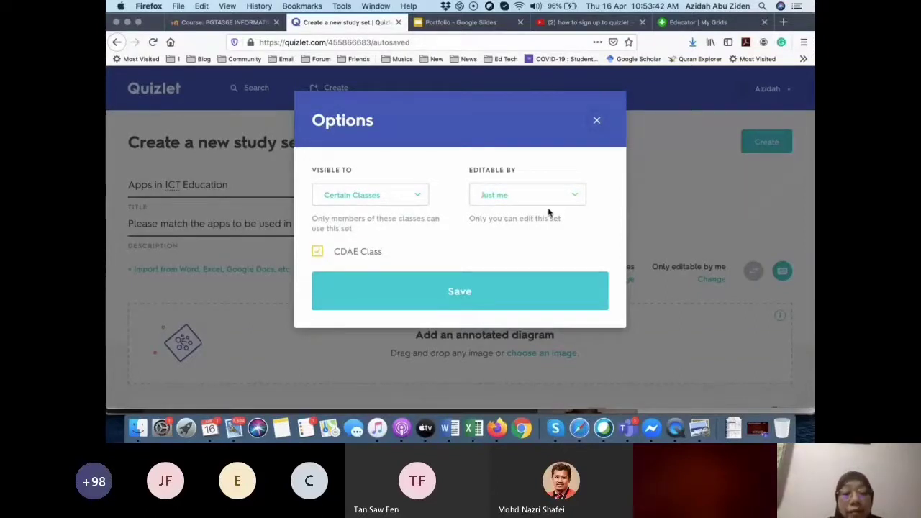
{"action": "left_click", "coordinate": [415, 195]}
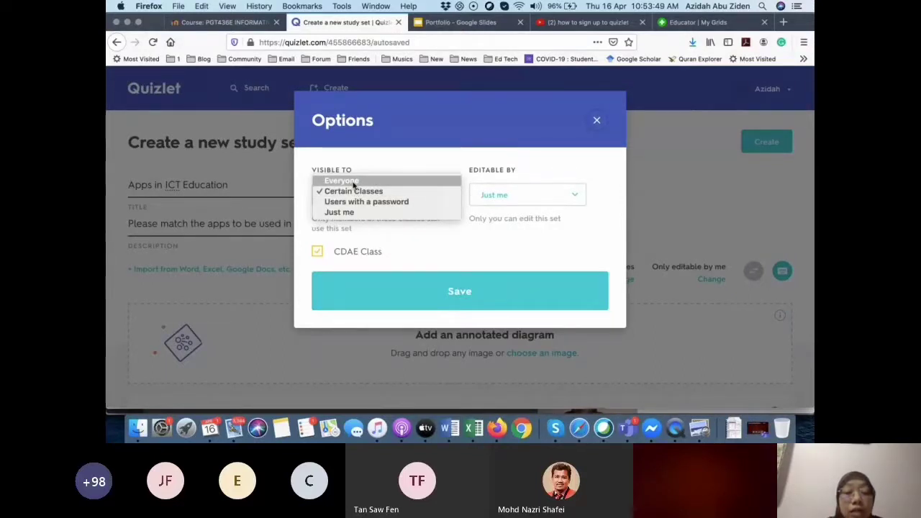
{"action": "left_click", "coordinate": [353, 181]}
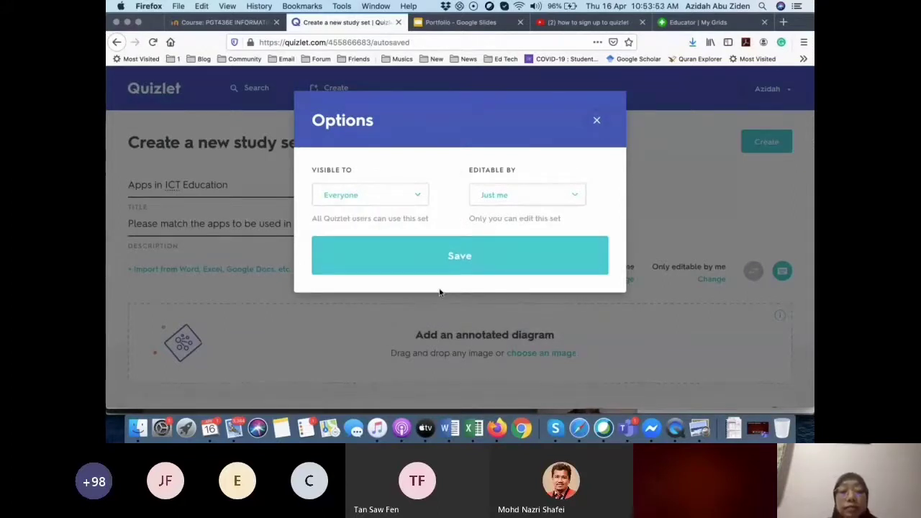
{"action": "left_click", "coordinate": [419, 200]}
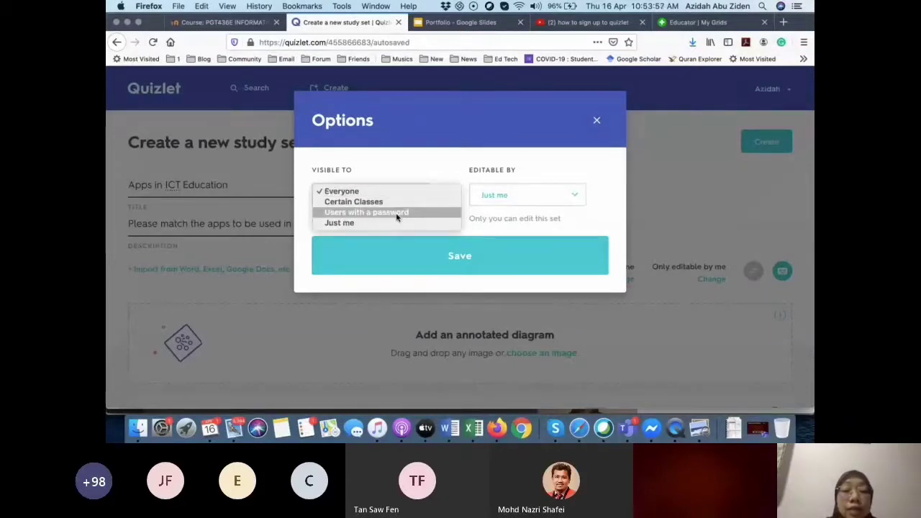
{"action": "left_click", "coordinate": [474, 231]}
{"action": "left_click", "coordinate": [578, 195]}
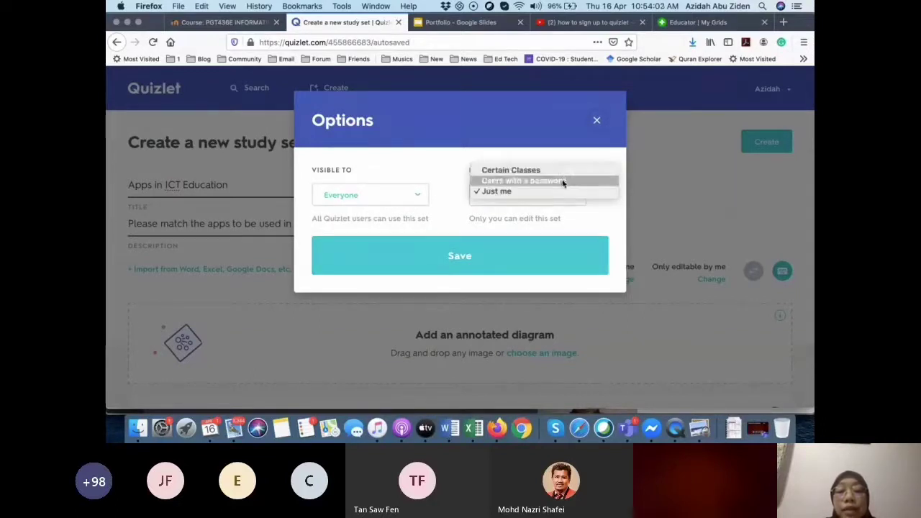
{"action": "left_click", "coordinate": [549, 230]}
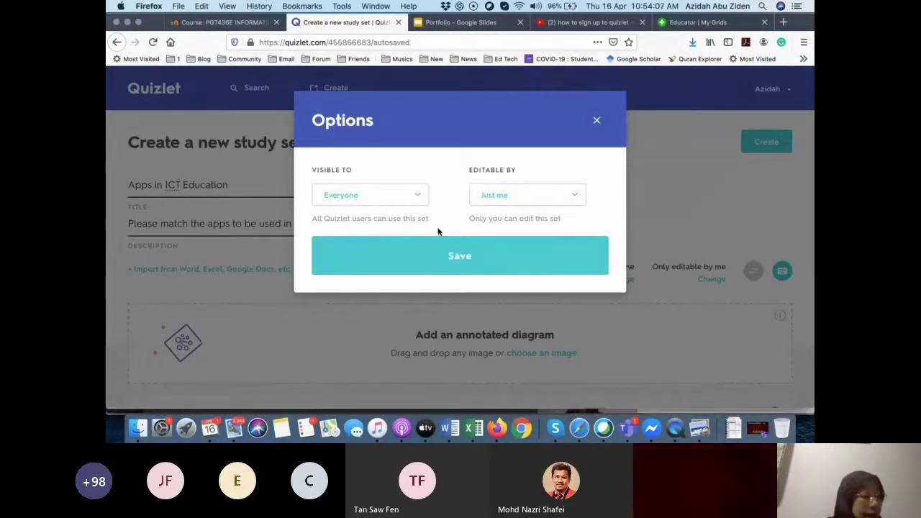
{"action": "left_click", "coordinate": [465, 257]}
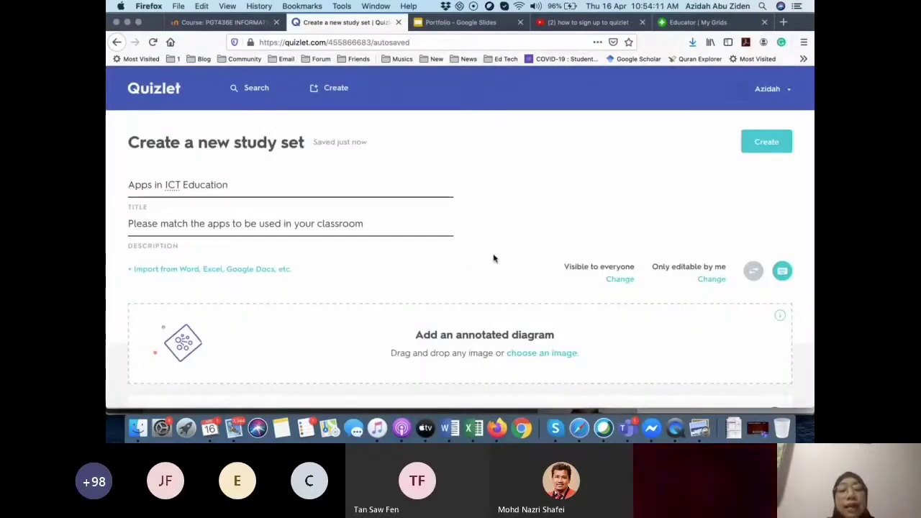
Scroll down the create-set page until the empty first term and definition card appears.
{"action": "scroll", "coordinate": [489, 259], "scroll_direction": "down", "scroll_amount": 1}
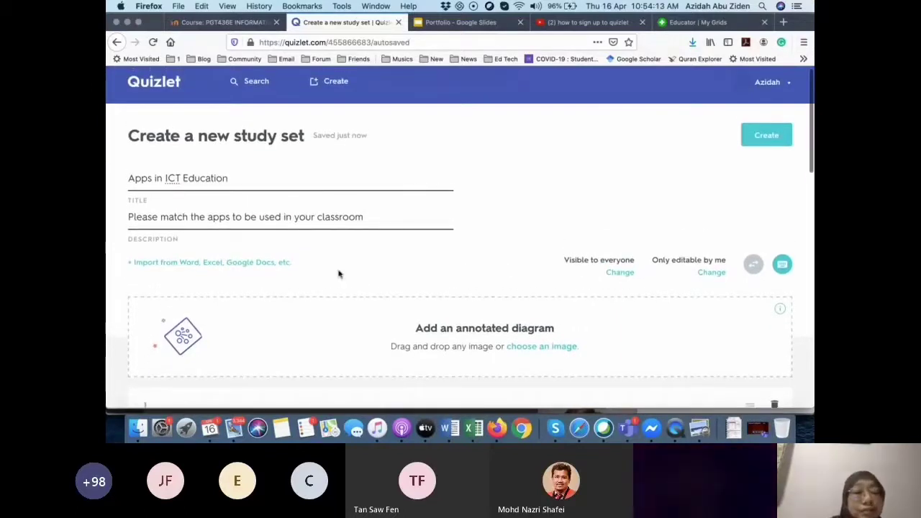
{"action": "scroll", "coordinate": [337, 271], "scroll_direction": "down", "scroll_amount": 3}
{"action": "scroll", "coordinate": [336, 270], "scroll_direction": "down", "scroll_amount": 4}
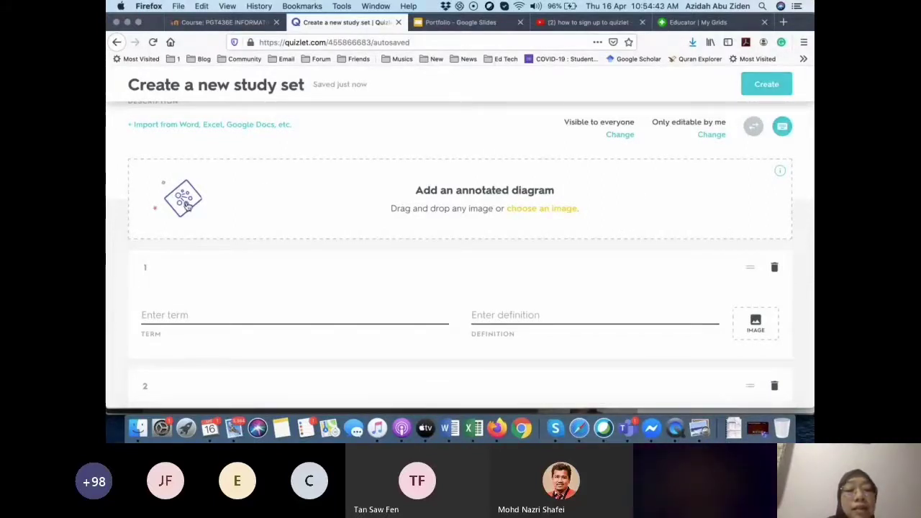
{"action": "left_click", "coordinate": [511, 236]}
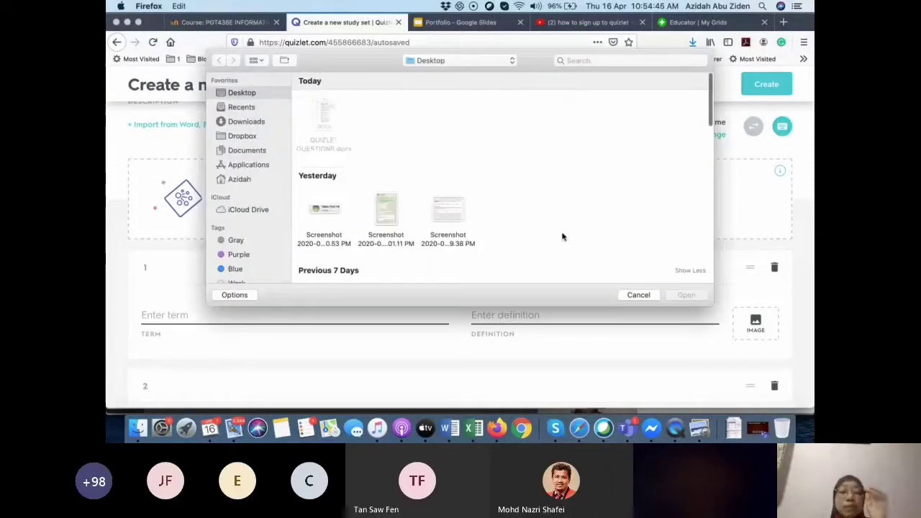
{"action": "left_click", "coordinate": [644, 295]}
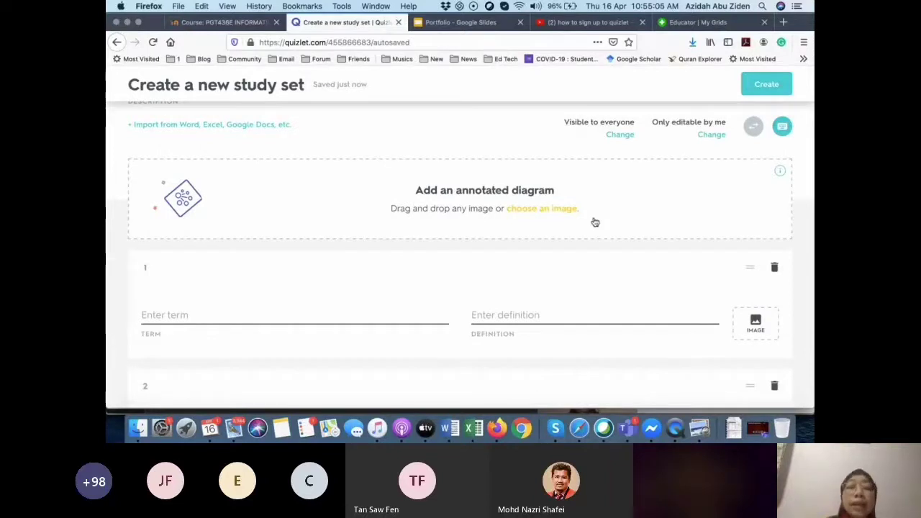
{"action": "scroll", "coordinate": [617, 225], "scroll_direction": "down", "scroll_amount": 1}
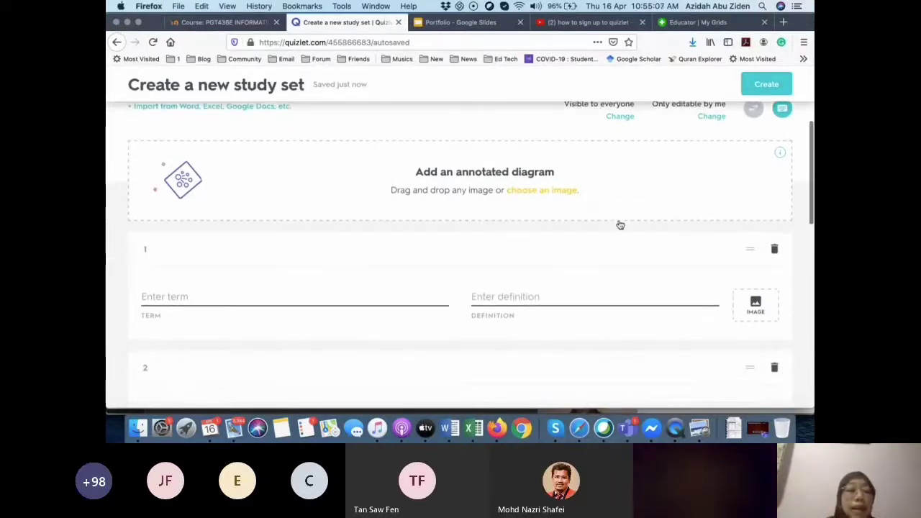
{"action": "scroll", "coordinate": [622, 238], "scroll_direction": "down", "scroll_amount": 1}
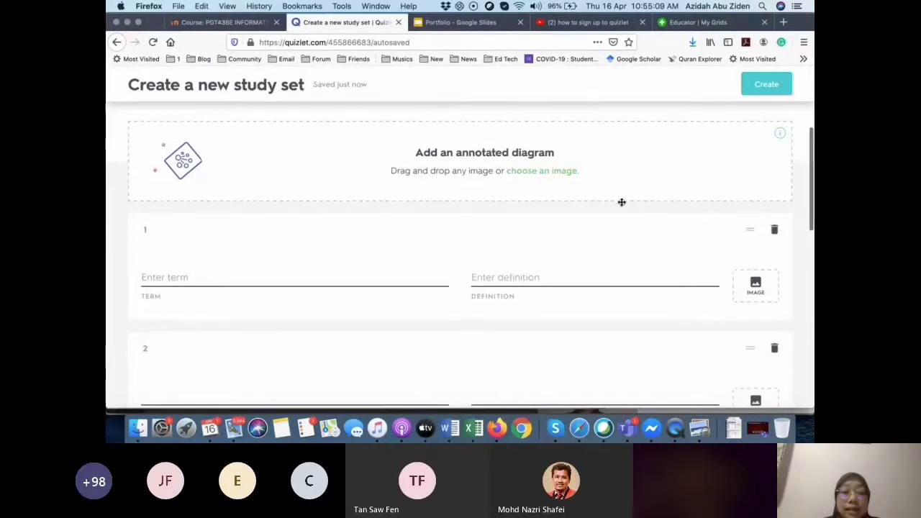
{"action": "scroll", "coordinate": [605, 210], "scroll_direction": "down", "scroll_amount": 2}
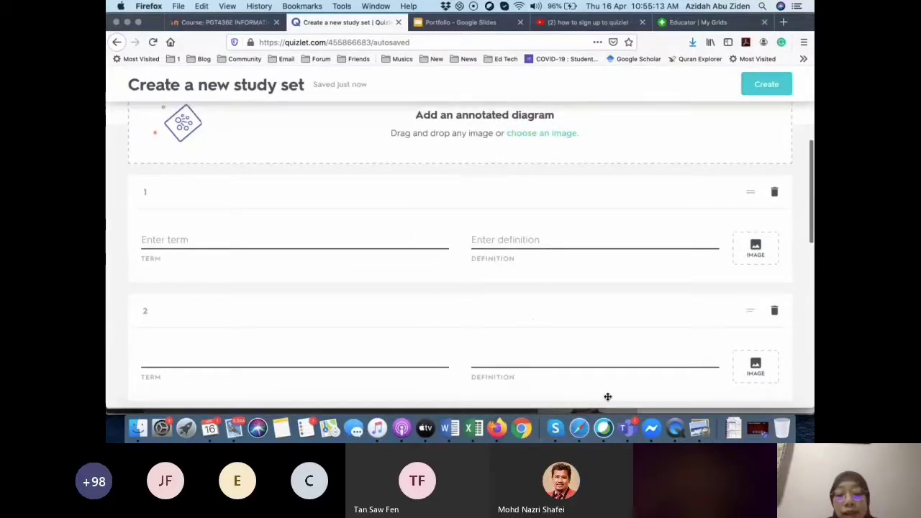
Paste Voicethread from the Word document into card 1's term field.
{"action": "left_click", "coordinate": [445, 430]}
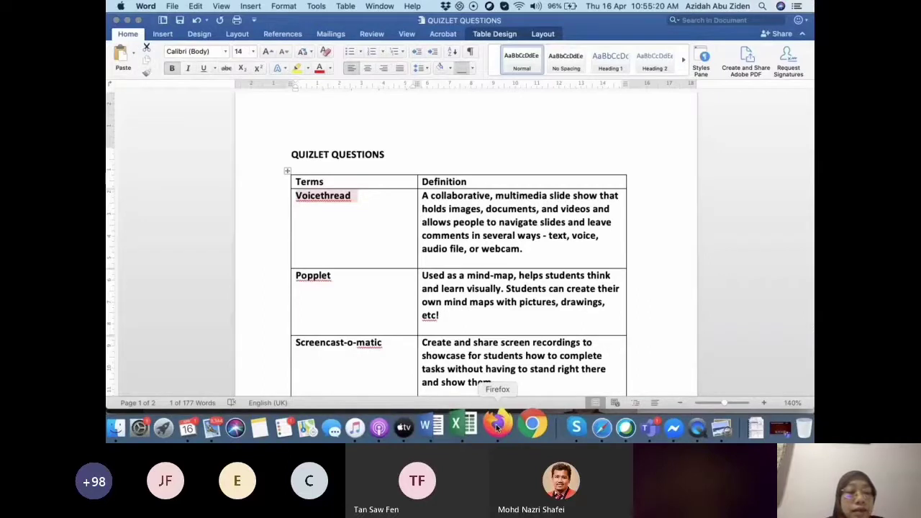
{"action": "left_click", "coordinate": [496, 426]}
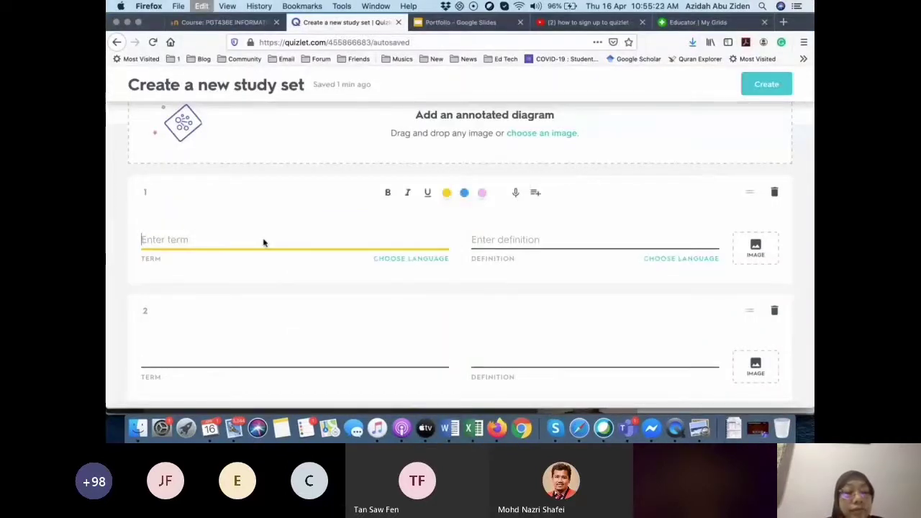
{"action": "type", "text": "Voicethread"}
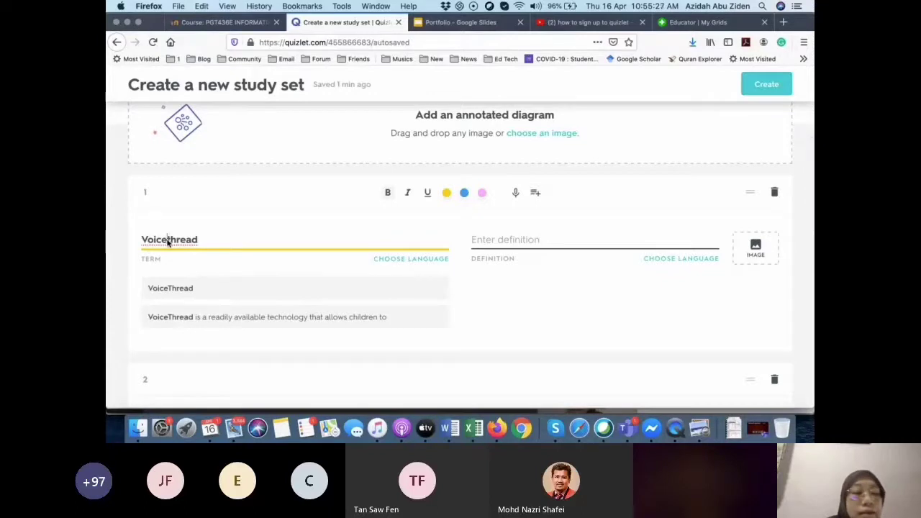
Change card 1's term to 'Voice thread' and paste the Voicethread definition copied from Word.
{"action": "left_click", "coordinate": [166, 239]}
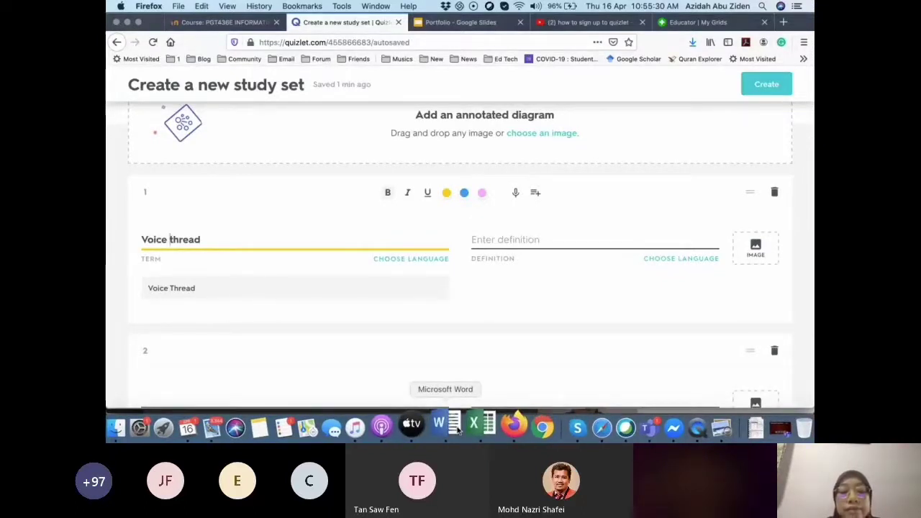
{"action": "left_click", "coordinate": [457, 429]}
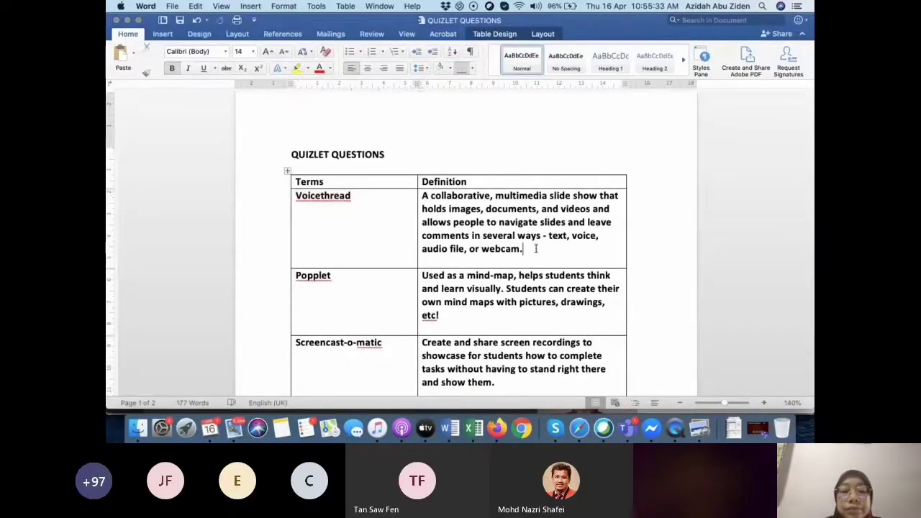
{"action": "left_click_drag", "start_coordinate": [432, 204], "coordinate": [422, 198]}
{"action": "key", "text": "super+c"}
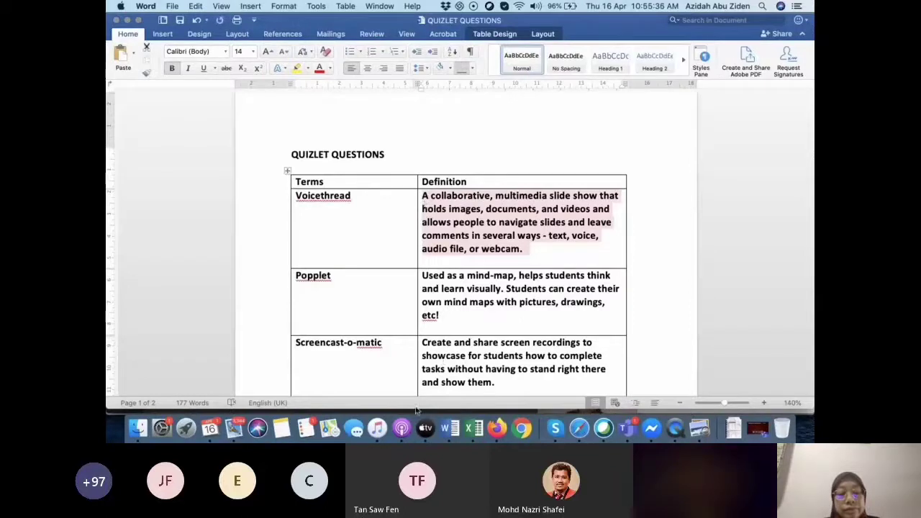
{"action": "left_click", "coordinate": [497, 428]}
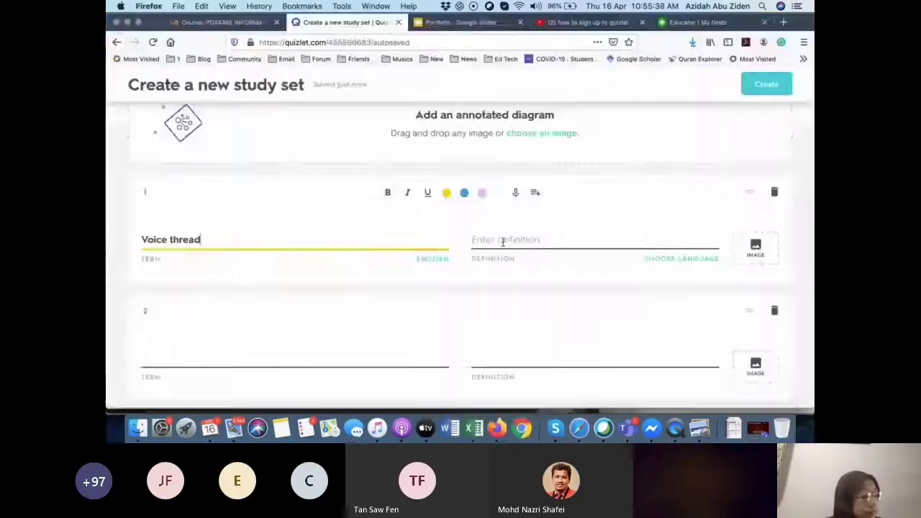
{"action": "left_click", "coordinate": [502, 242]}
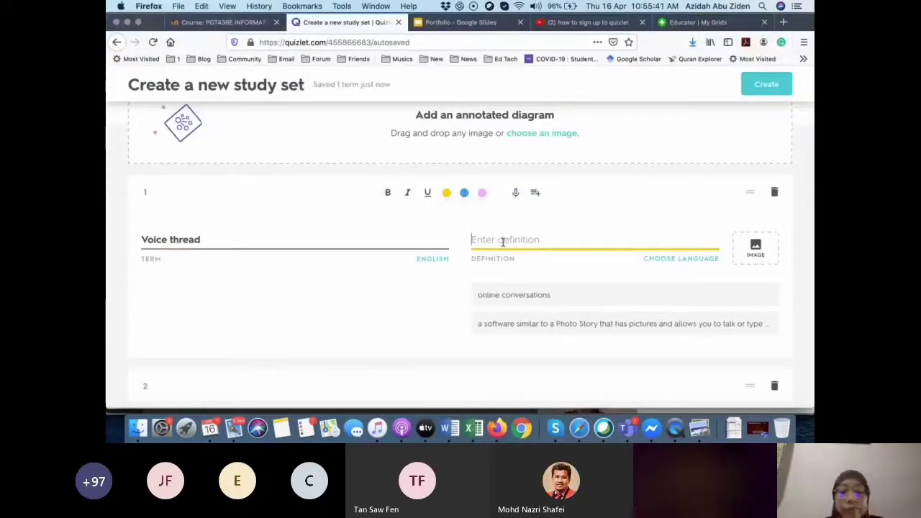
{"action": "key", "text": "super+v"}
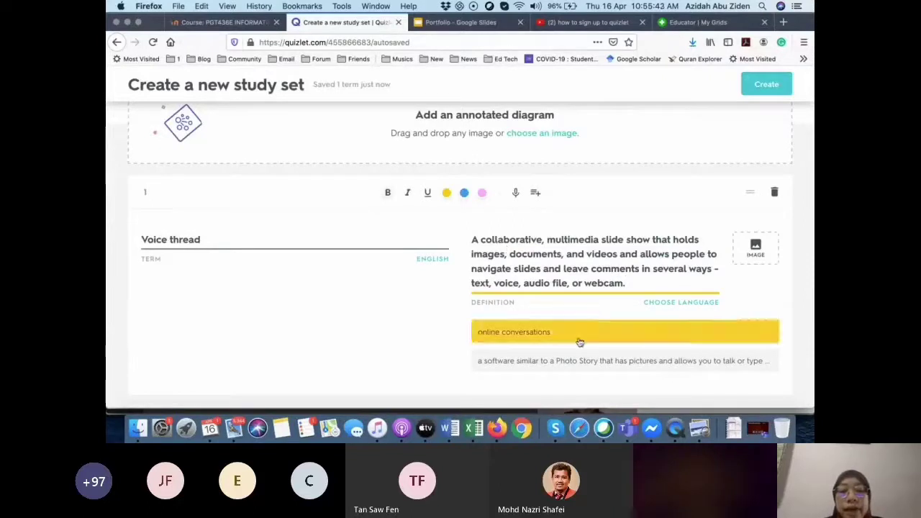
Replace card 1's definition with the suggested Photo Story-like description of talking or typing about pictures.
{"action": "scroll", "coordinate": [579, 342], "scroll_direction": "down", "scroll_amount": 3}
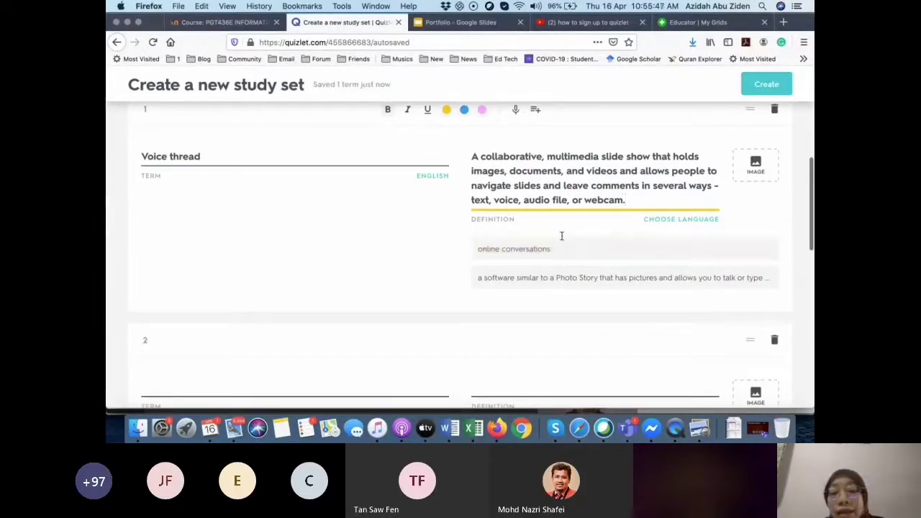
{"action": "scroll", "coordinate": [537, 279], "scroll_direction": "down", "scroll_amount": 1}
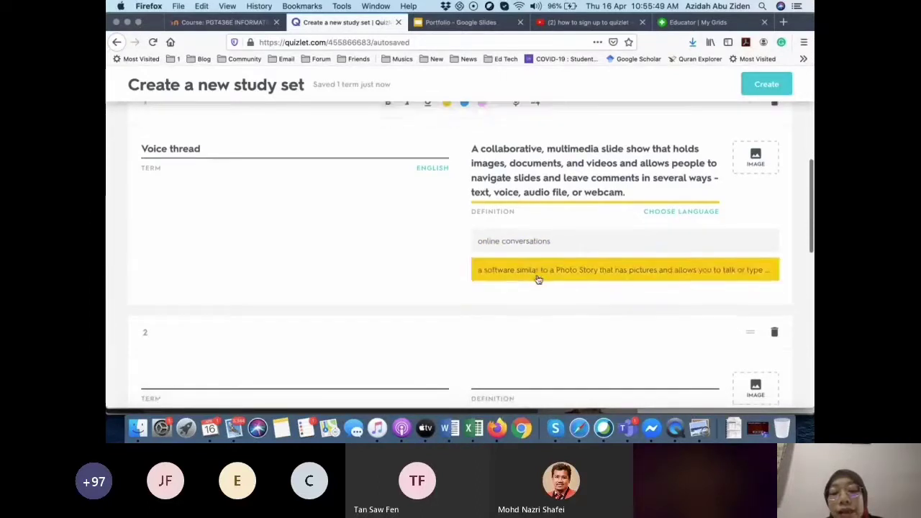
{"action": "scroll", "coordinate": [532, 266], "scroll_direction": "down", "scroll_amount": 3}
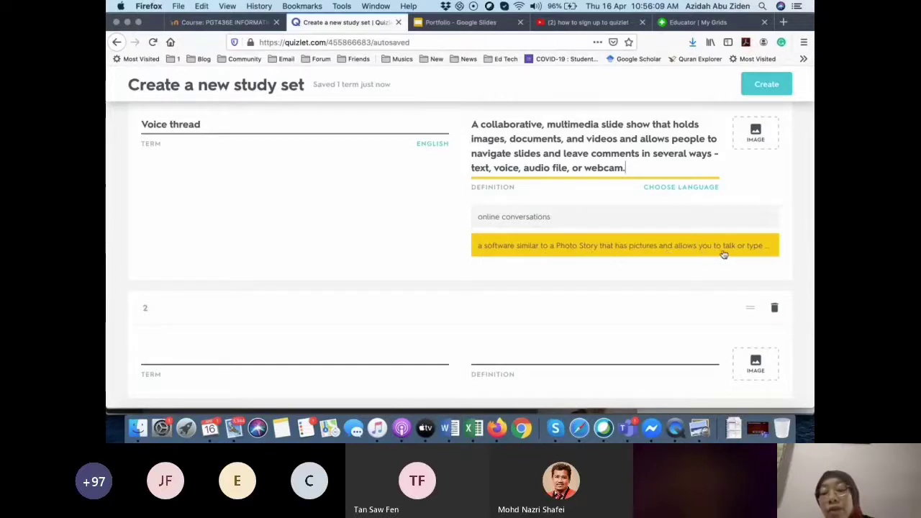
{"action": "left_click", "coordinate": [580, 247]}
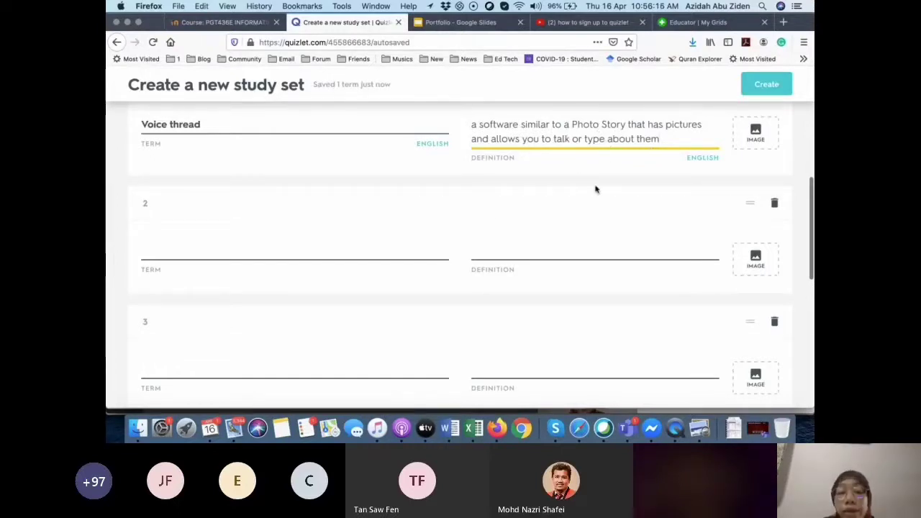
{"action": "scroll", "coordinate": [595, 189], "scroll_direction": "up", "scroll_amount": 1}
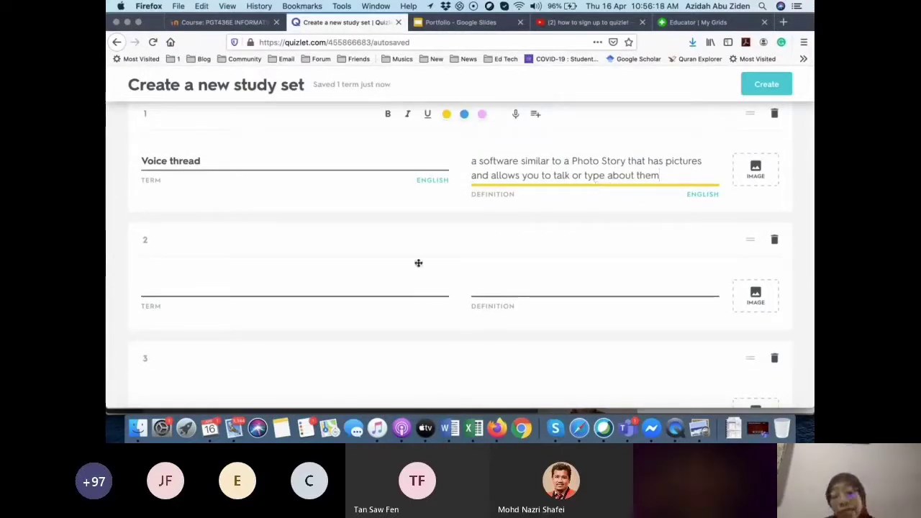
{"action": "left_click", "coordinate": [453, 430]}
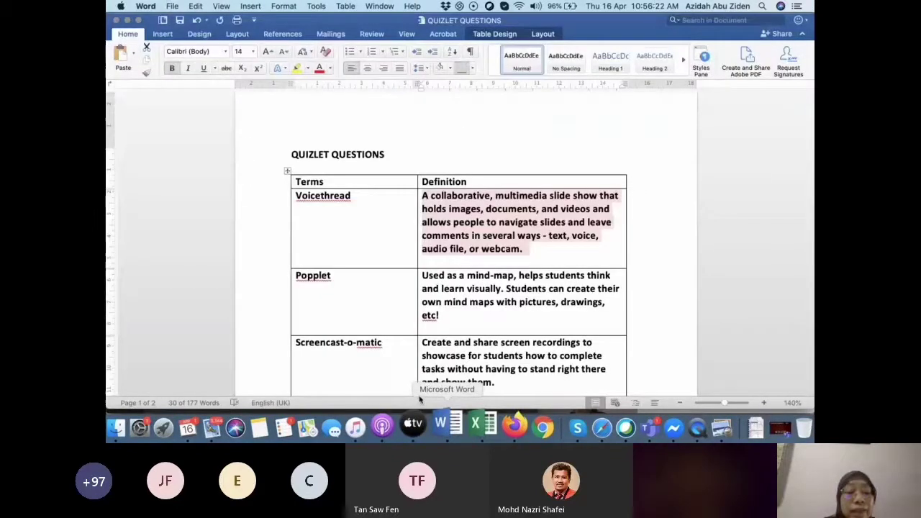
Enter Popplet as card 2's term, defined by the 'Used as a mind-map…' suggestion.
{"action": "left_click", "coordinate": [335, 274]}
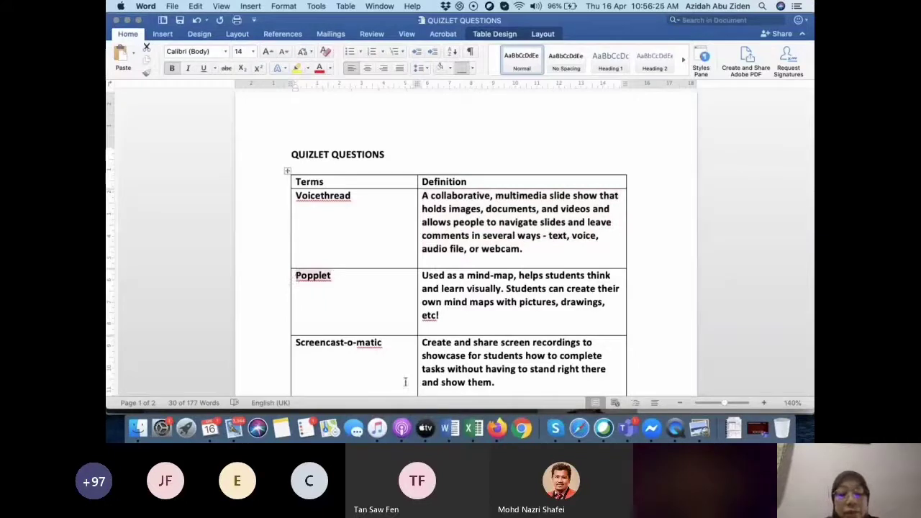
{"action": "left_click", "coordinate": [495, 426]}
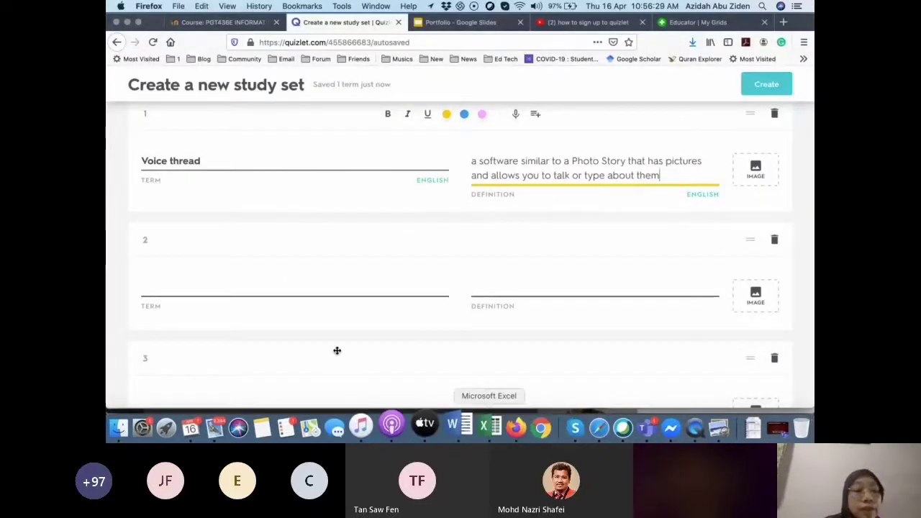
{"action": "left_click", "coordinate": [236, 288]}
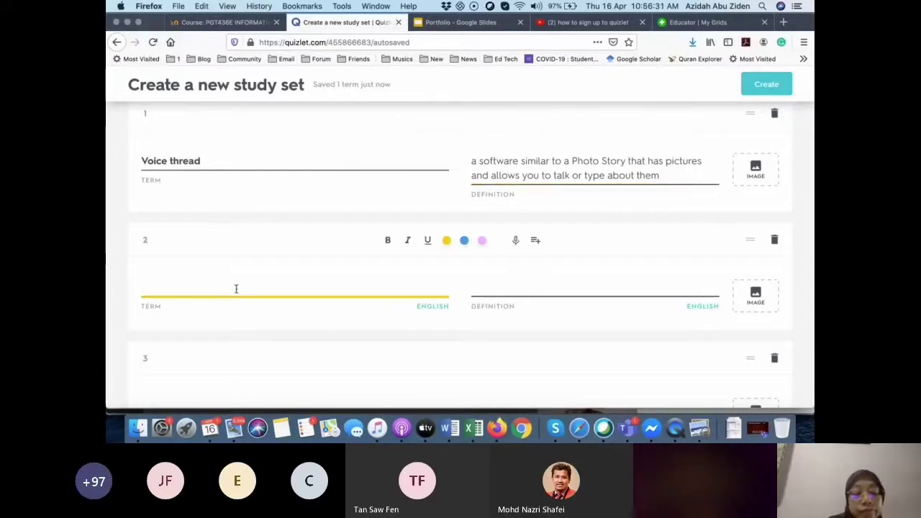
{"action": "type", "text": "Popplet"}
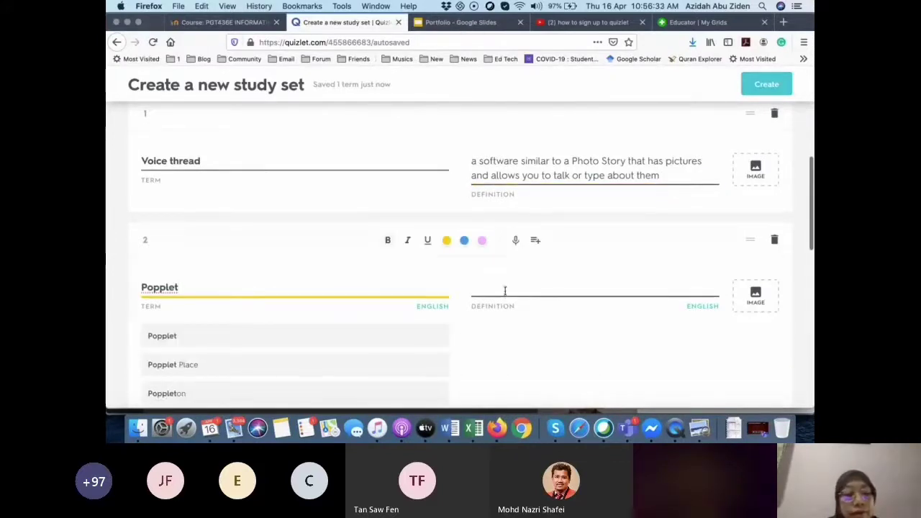
{"action": "left_click", "coordinate": [495, 285]}
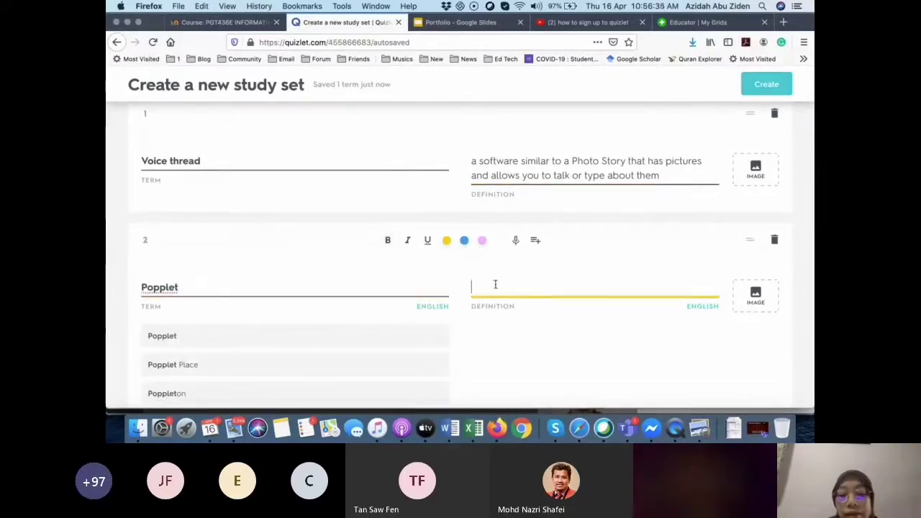
{"action": "scroll", "coordinate": [495, 285], "scroll_direction": "down", "scroll_amount": 2}
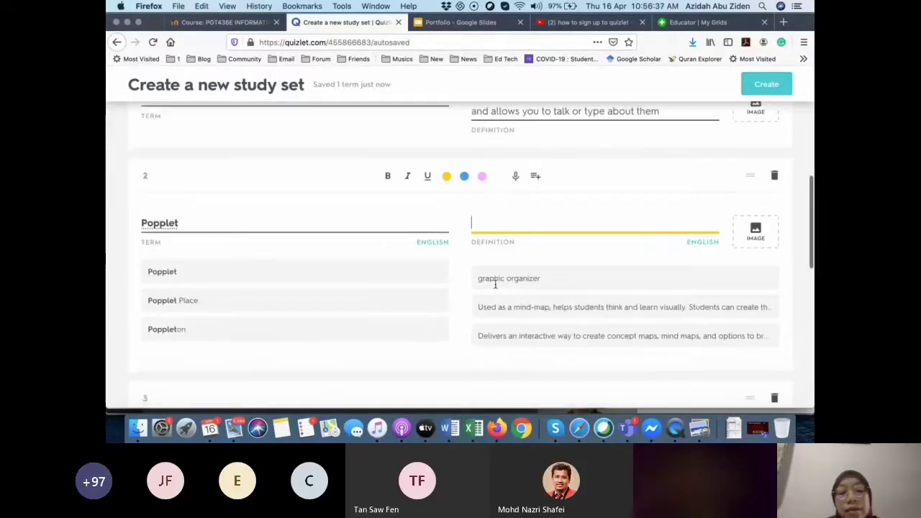
{"action": "left_click", "coordinate": [549, 325]}
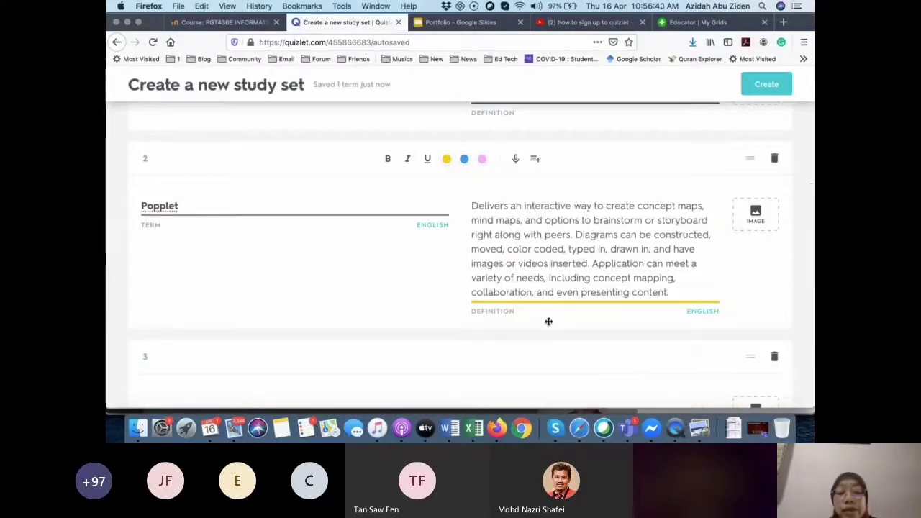
{"action": "scroll", "coordinate": [514, 315], "scroll_direction": "down", "scroll_amount": 1}
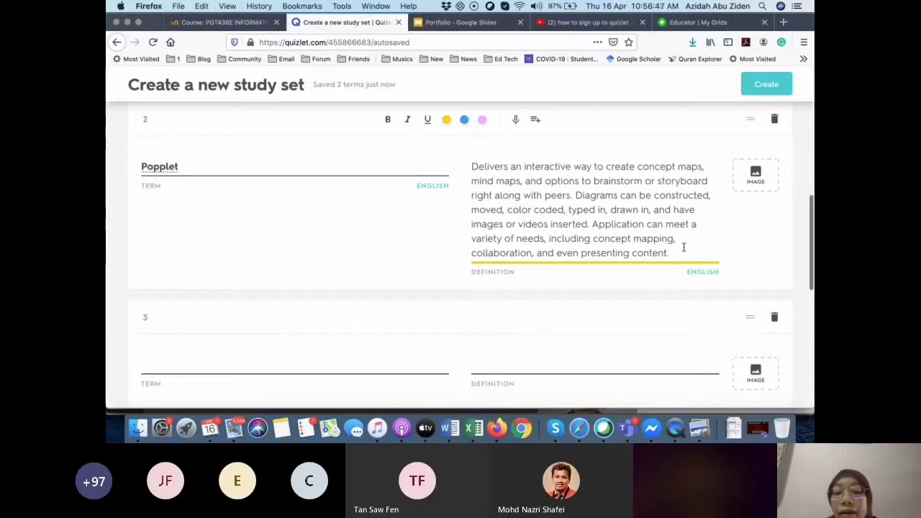
{"action": "key", "text": "super+a"}
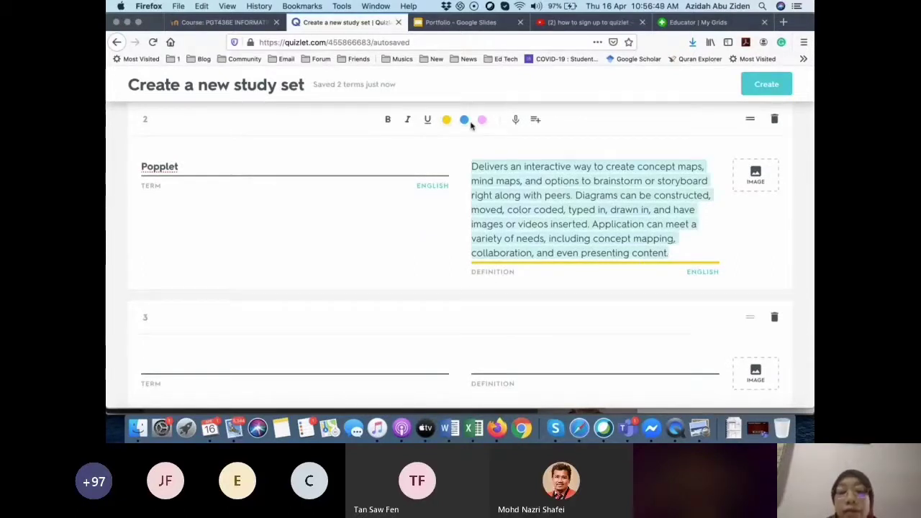
{"action": "key", "text": "BackSpace"}
{"action": "left_click", "coordinate": [505, 251]}
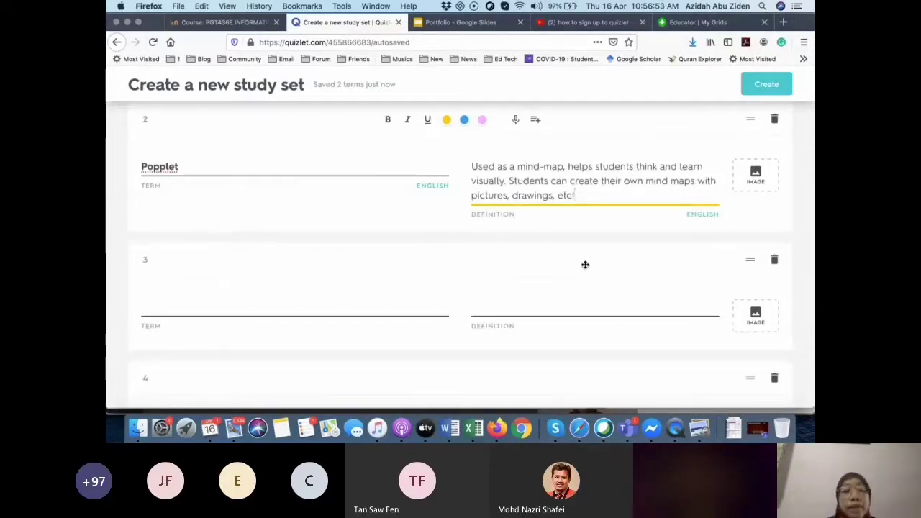
Select the Screencast-o-matic term in the Word table and return to Quizlet.
{"action": "left_click", "coordinate": [447, 427]}
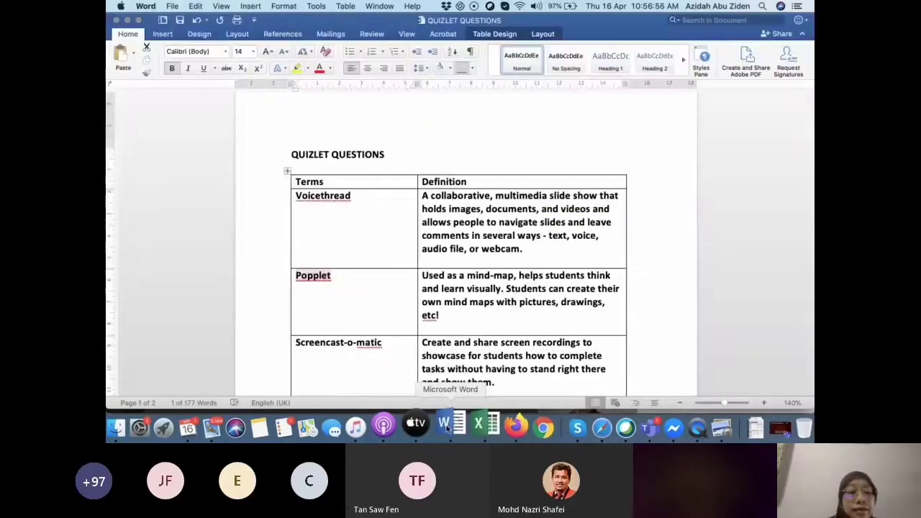
{"action": "left_click", "coordinate": [386, 343]}
{"action": "left_click", "coordinate": [299, 343]}
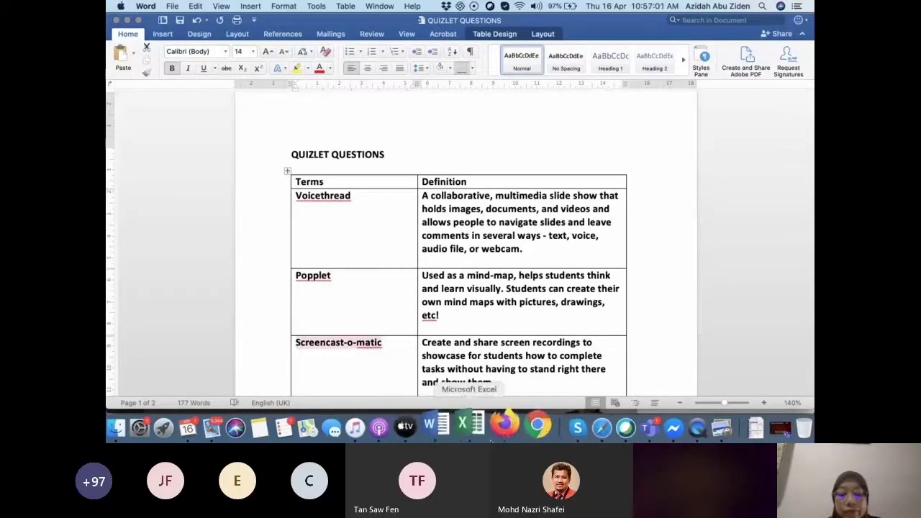
{"action": "left_click", "coordinate": [496, 428]}
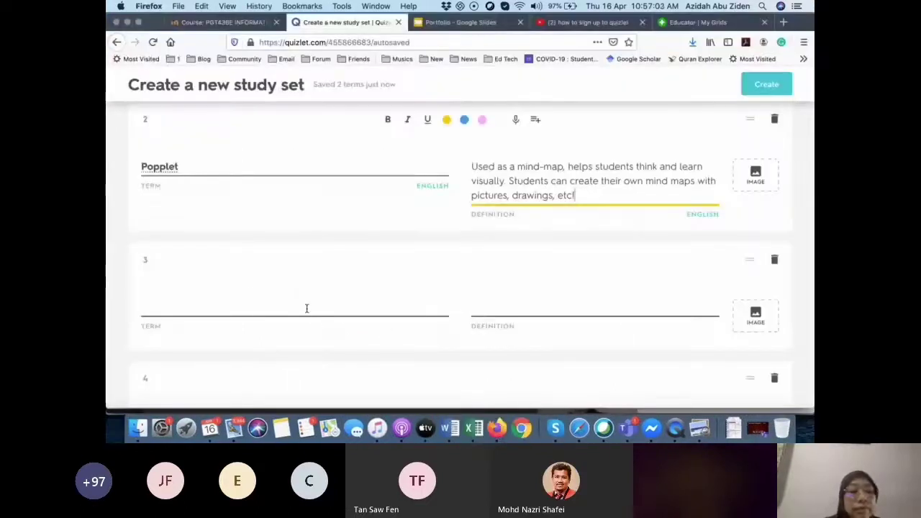
Make card 3 'Screencast-O-Matic' with the definition 'Free online video recording tool.'.
{"action": "left_click", "coordinate": [227, 303]}
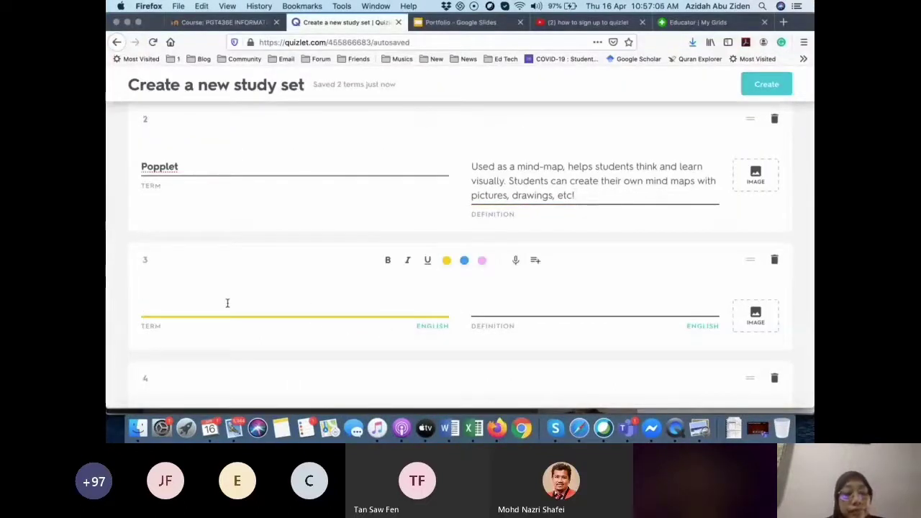
{"action": "type", "text": "Screencast-o-matic"}
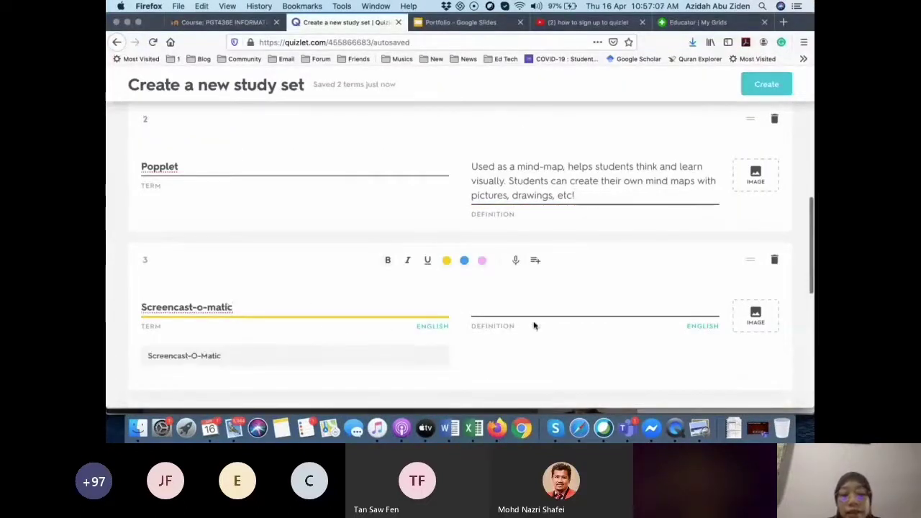
{"action": "scroll", "coordinate": [380, 337], "scroll_direction": "down", "scroll_amount": 2}
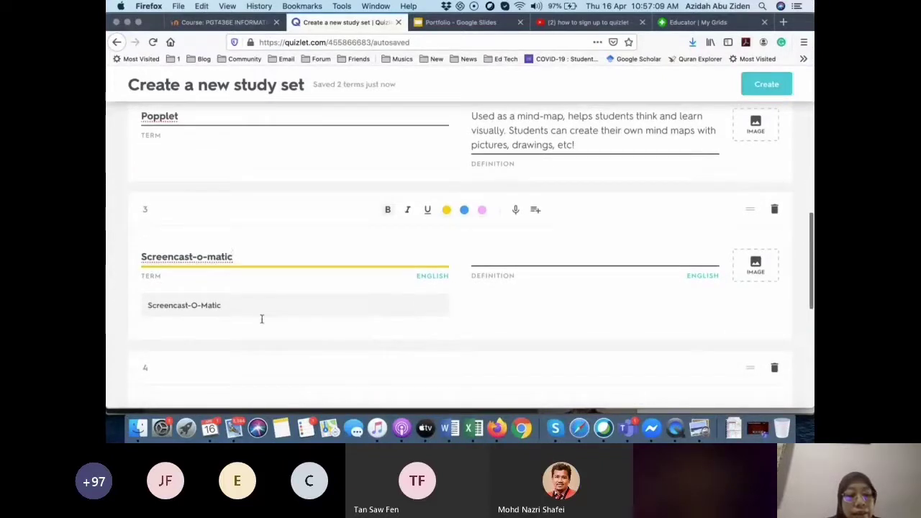
{"action": "left_click", "coordinate": [194, 309]}
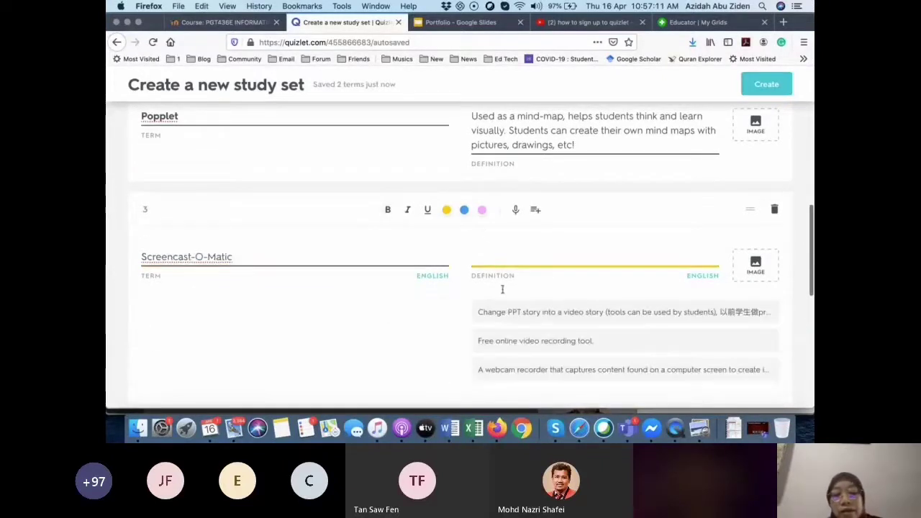
{"action": "scroll", "coordinate": [606, 336], "scroll_direction": "down", "scroll_amount": 1}
{"action": "scroll", "coordinate": [606, 335], "scroll_direction": "down", "scroll_amount": 1}
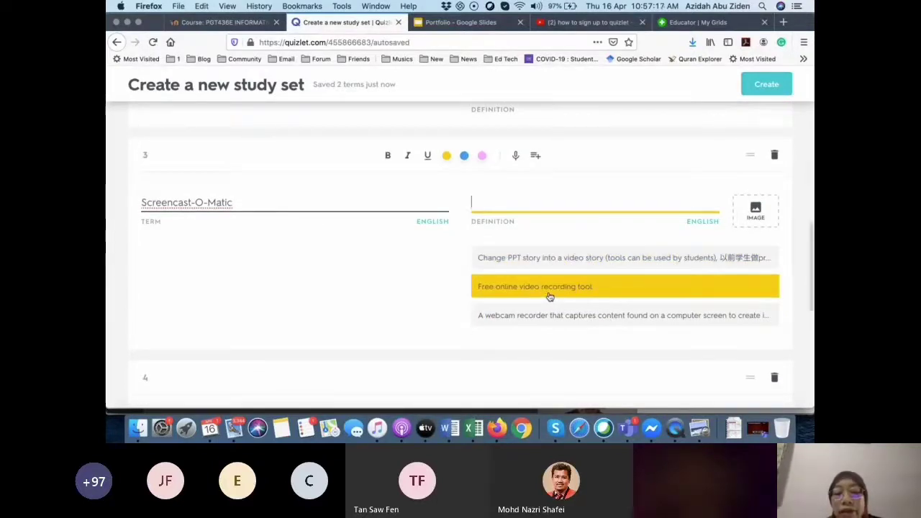
{"action": "left_click", "coordinate": [548, 294]}
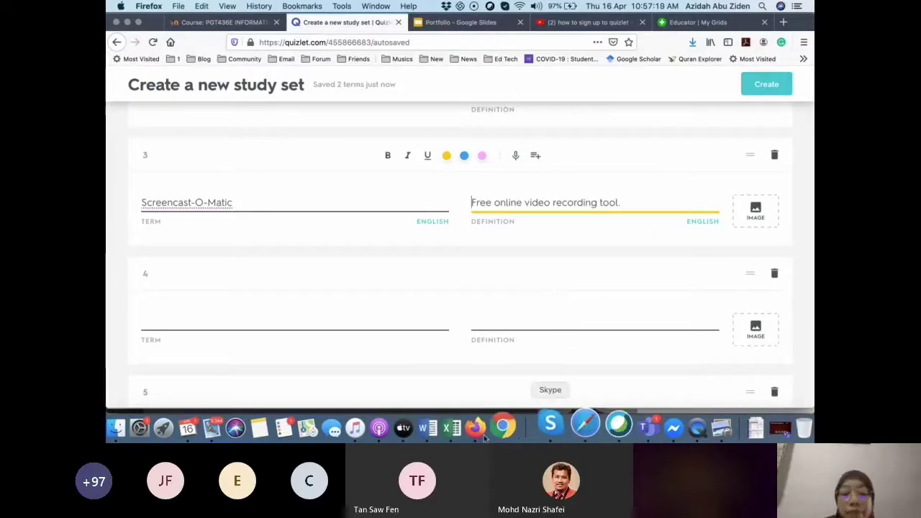
{"action": "left_click", "coordinate": [450, 429]}
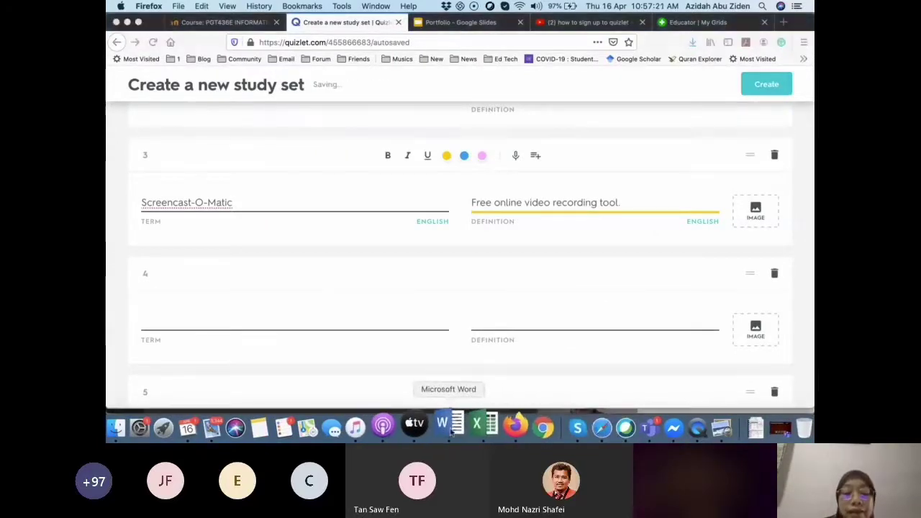
{"action": "scroll", "coordinate": [366, 335], "scroll_direction": "down", "scroll_amount": 5}
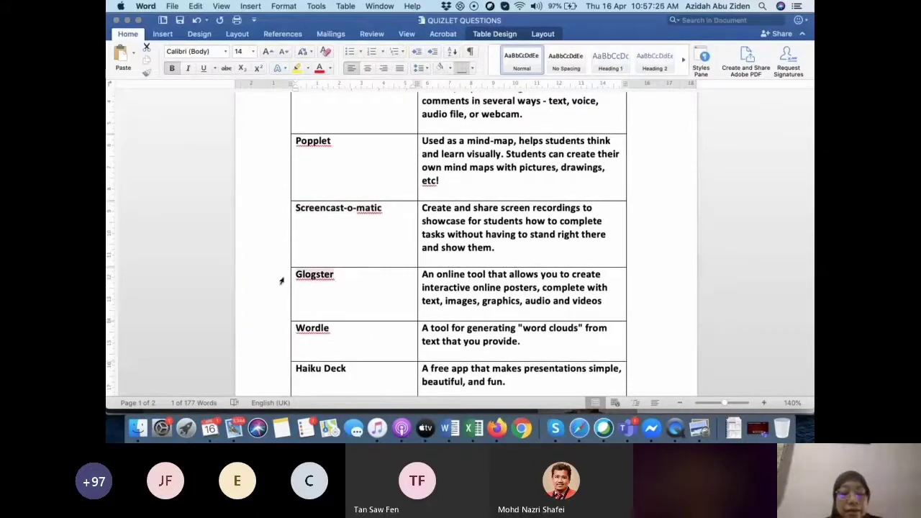
Fill card 4 with Glogster, defined as a social network for creating free interactive posters, or glogs.
{"action": "left_click", "coordinate": [492, 432]}
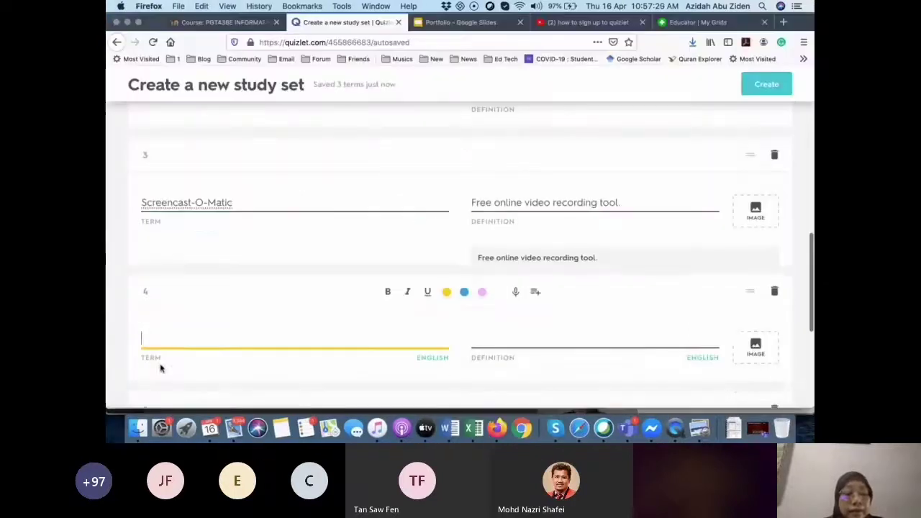
{"action": "type", "text": "Glogster"}
{"action": "scroll", "coordinate": [223, 318], "scroll_direction": "down", "scroll_amount": 2}
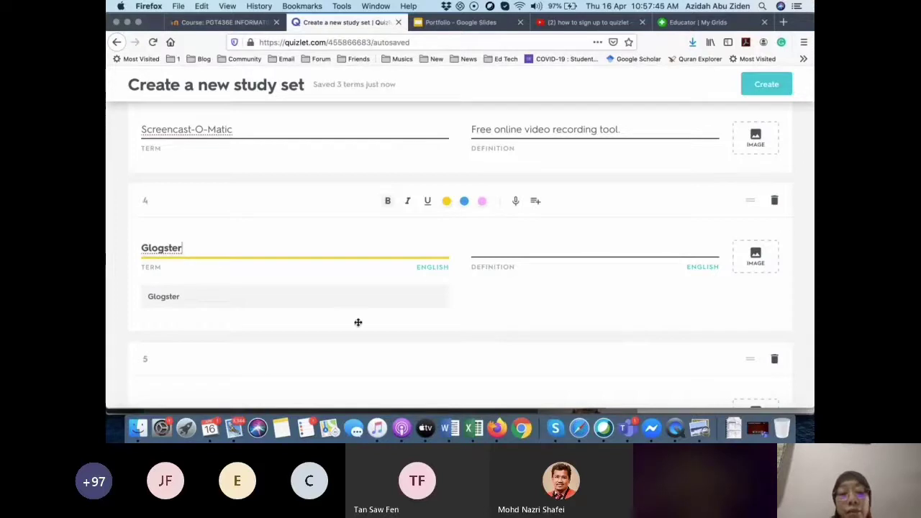
{"action": "scroll", "coordinate": [448, 348], "scroll_direction": "down", "scroll_amount": 1}
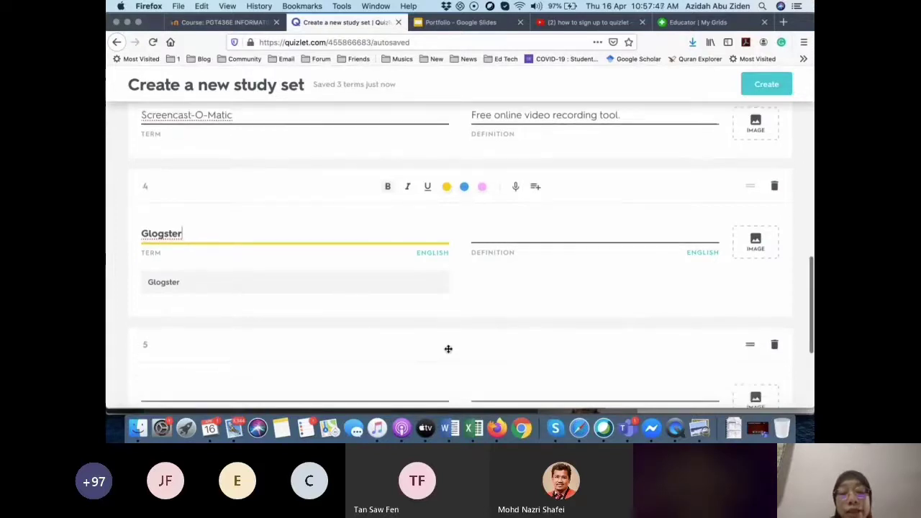
{"action": "left_click", "coordinate": [486, 233]}
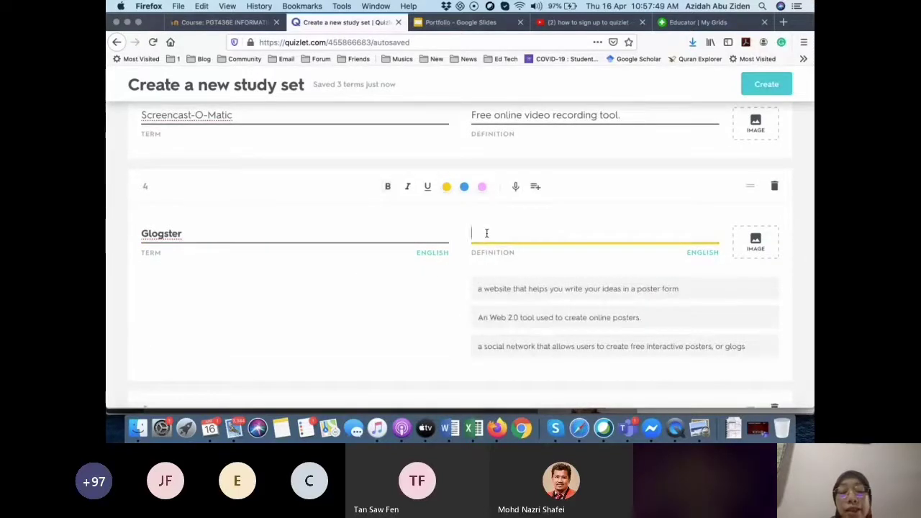
{"action": "left_click", "coordinate": [518, 348]}
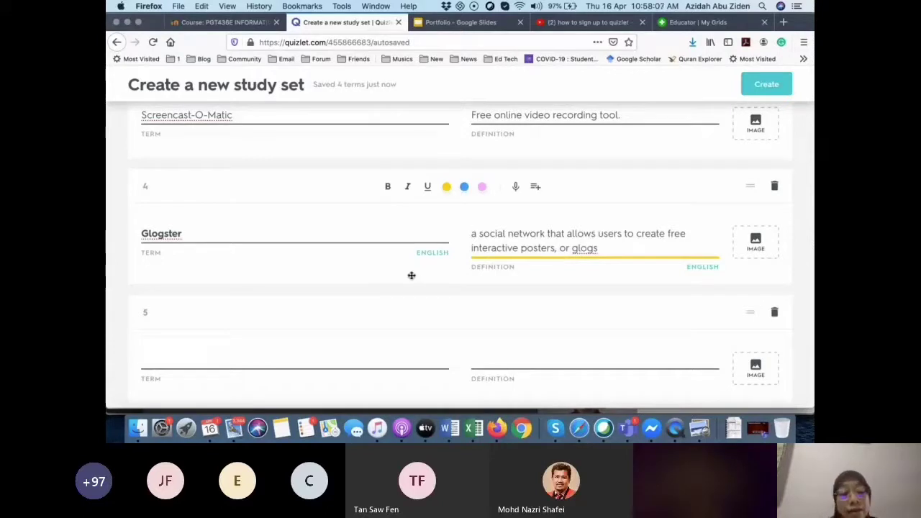
{"action": "scroll", "coordinate": [411, 276], "scroll_direction": "down", "scroll_amount": 2}
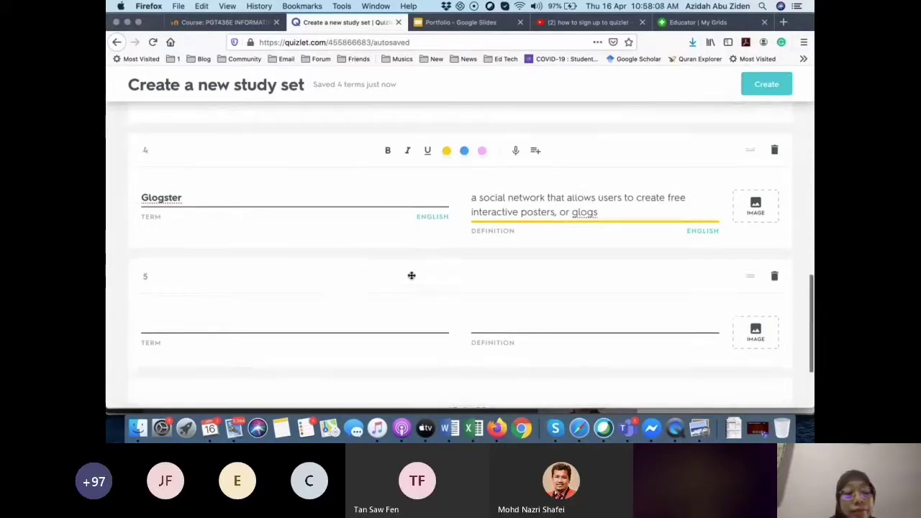
{"action": "left_click", "coordinate": [448, 427]}
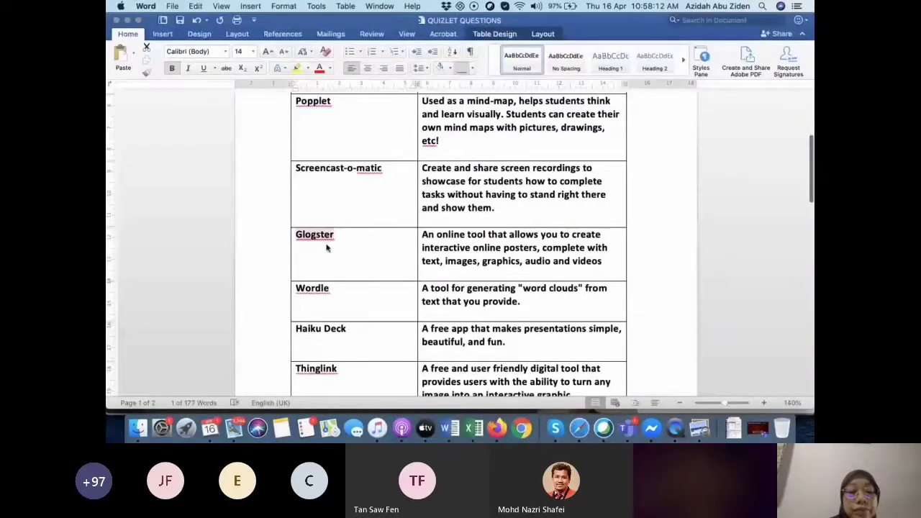
Fill card 5 with Wordle, defined as 'an online website used to create a word cloud'.
{"action": "left_click", "coordinate": [317, 291]}
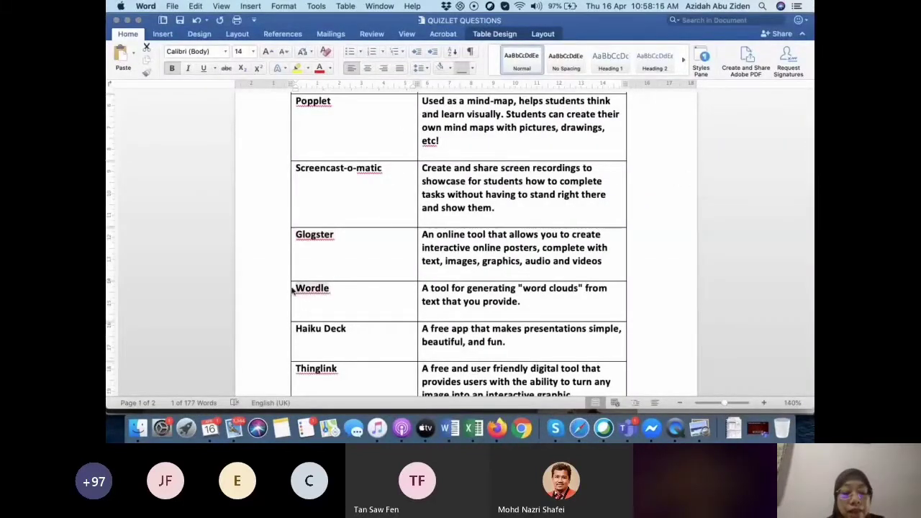
{"action": "left_click", "coordinate": [497, 428]}
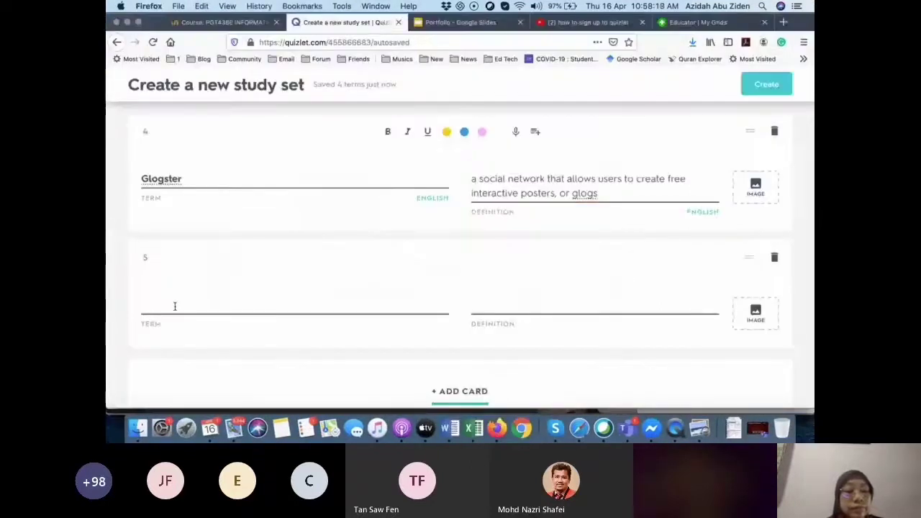
{"action": "left_click", "coordinate": [175, 304]}
{"action": "type", "text": "Wordle"}
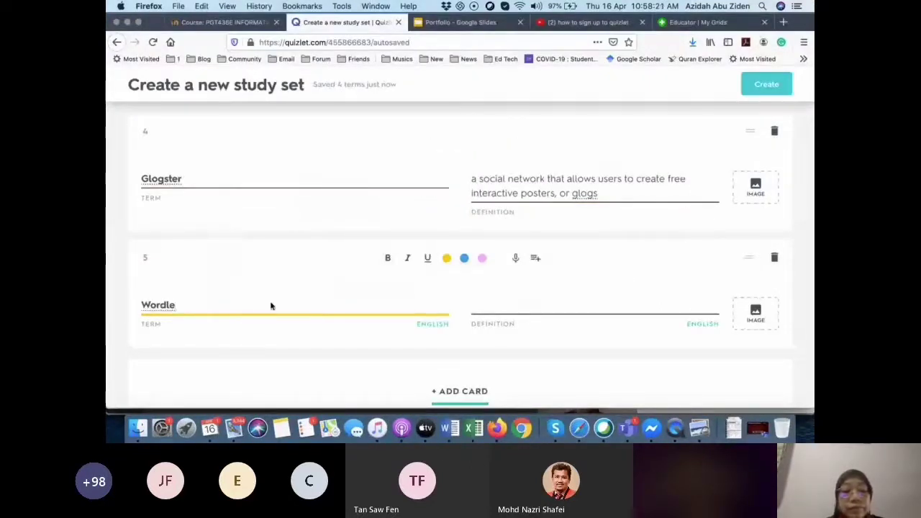
{"action": "left_click", "coordinate": [493, 305]}
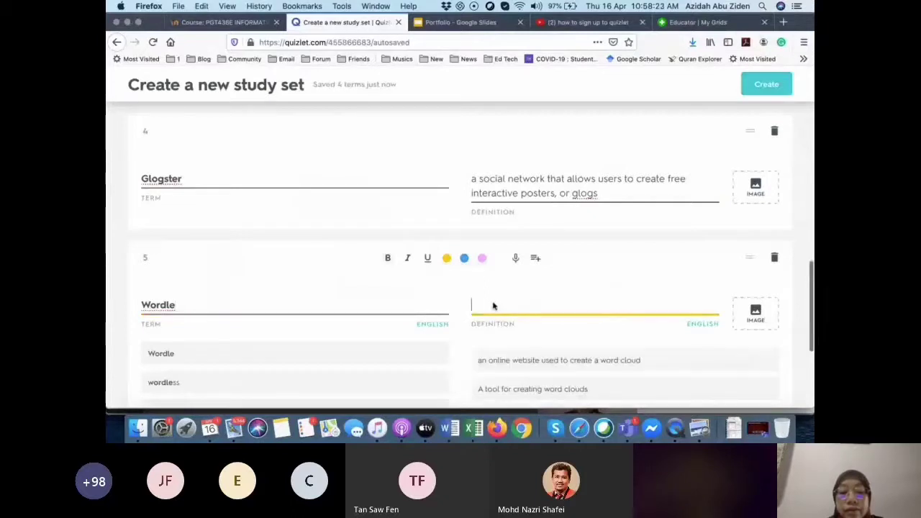
{"action": "left_click", "coordinate": [515, 366]}
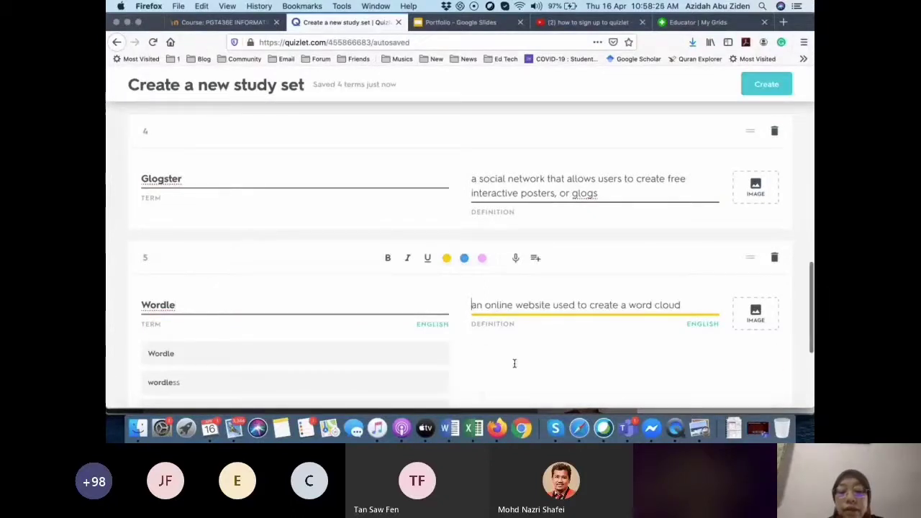
{"action": "scroll", "coordinate": [368, 366], "scroll_direction": "down", "scroll_amount": 2}
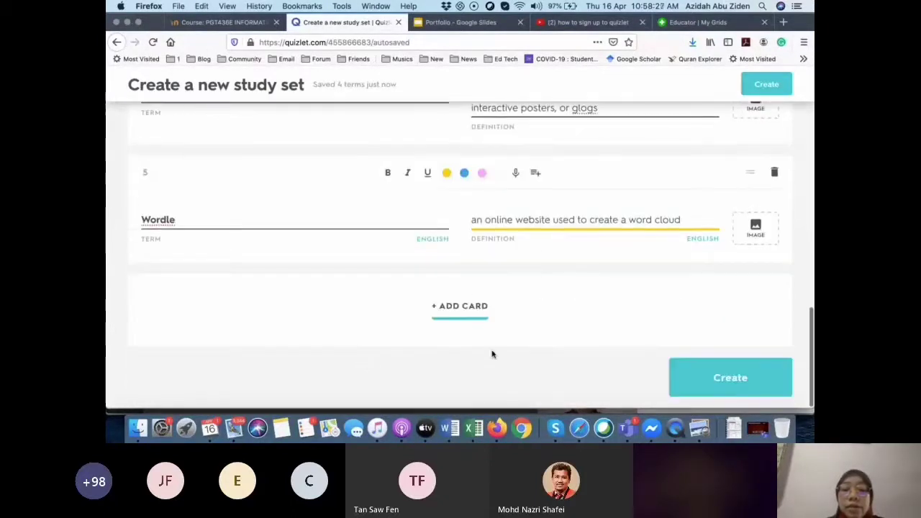
{"action": "scroll", "coordinate": [396, 284], "scroll_direction": "up", "scroll_amount": 1}
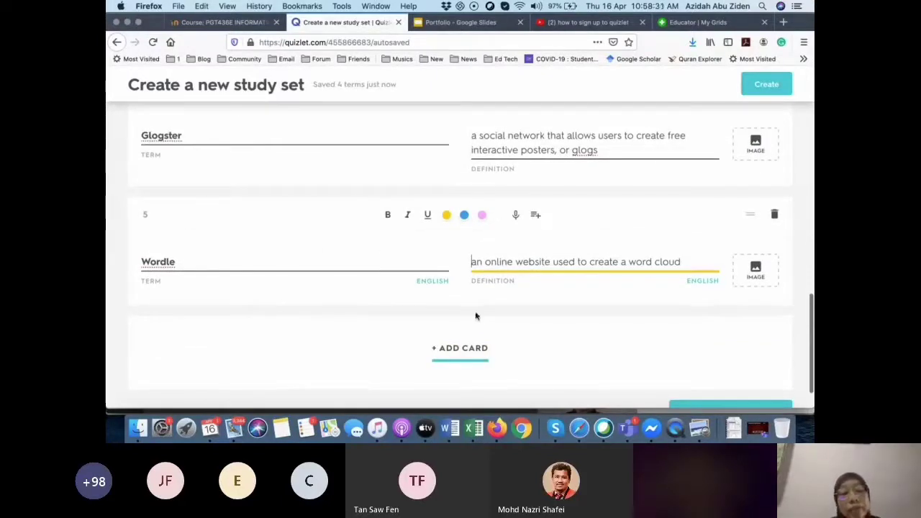
{"action": "scroll", "coordinate": [528, 338], "scroll_direction": "down", "scroll_amount": 1}
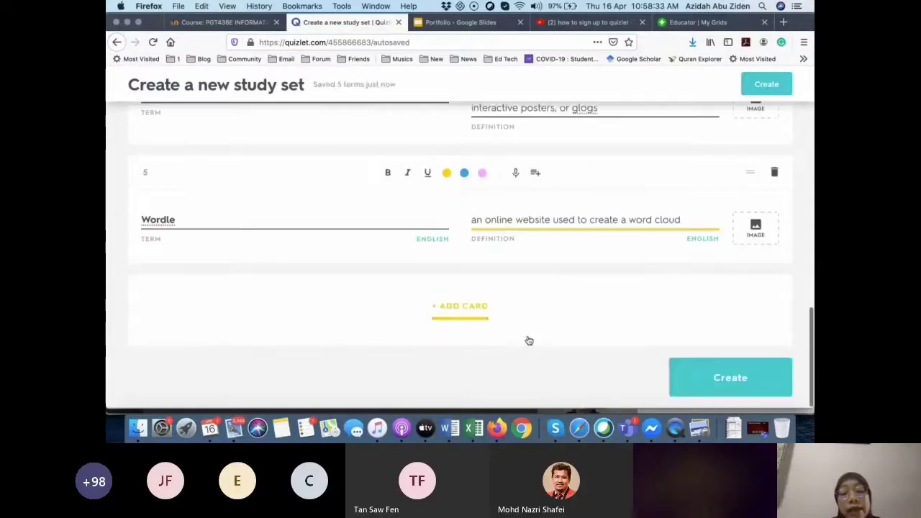
Add a sixth card and select the term Thinglink in the Word table.
{"action": "left_click", "coordinate": [473, 316]}
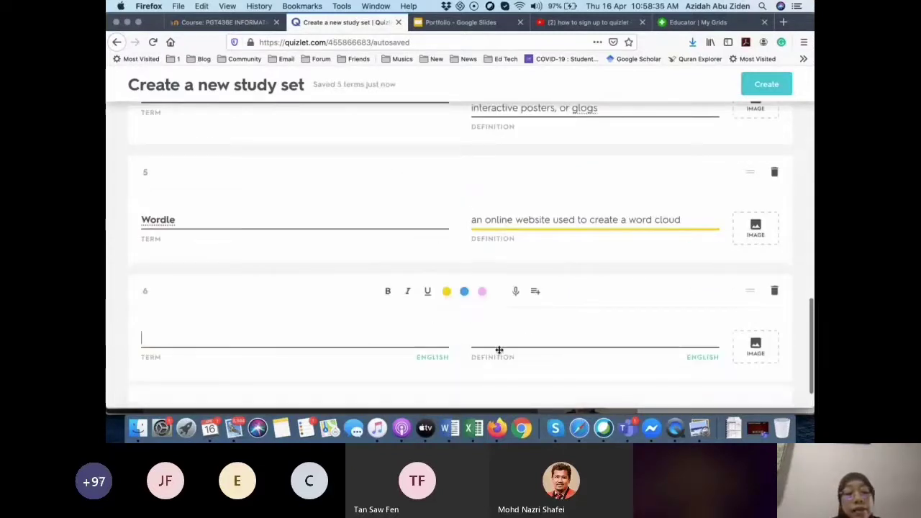
{"action": "scroll", "coordinate": [497, 349], "scroll_direction": "down", "scroll_amount": 2}
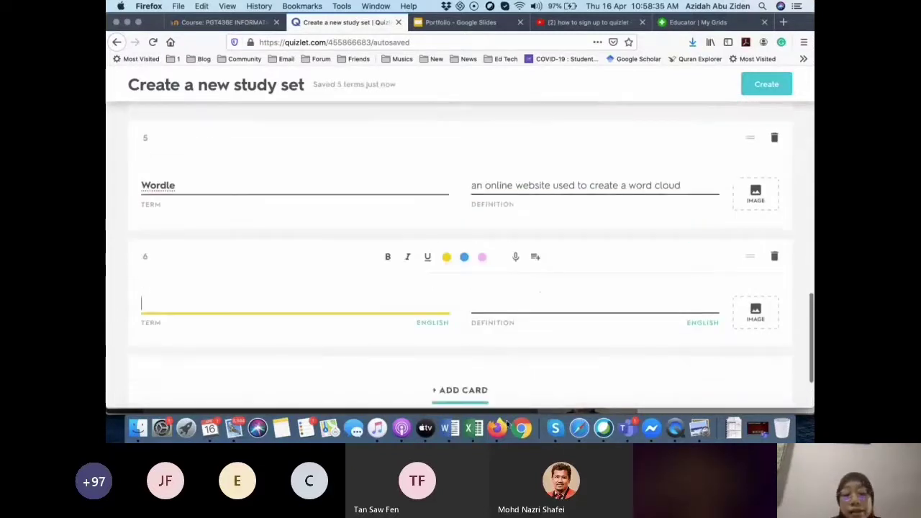
{"action": "left_click", "coordinate": [451, 428]}
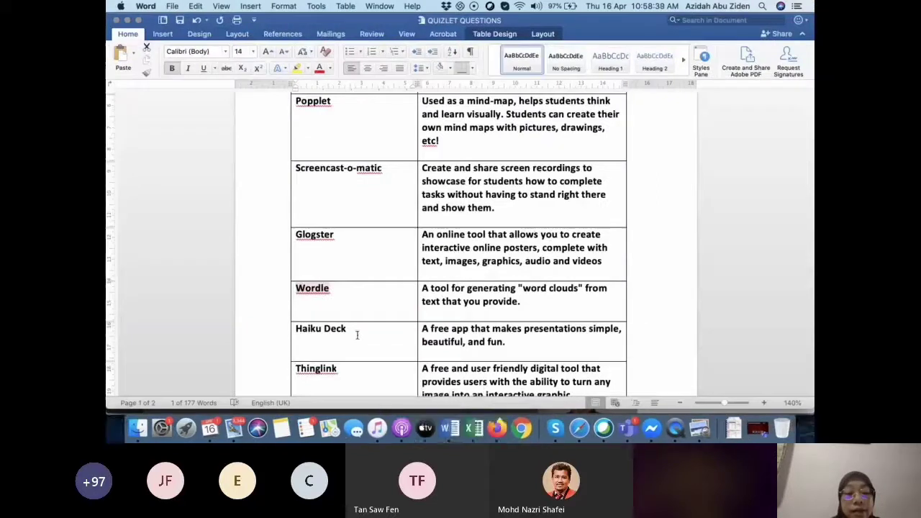
{"action": "double_click", "coordinate": [297, 370]}
{"action": "key", "text": "super+c"}
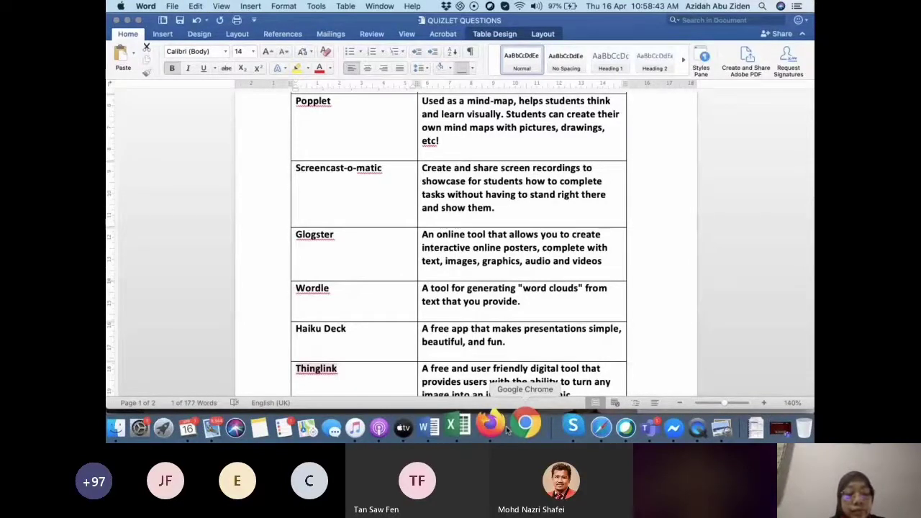
Make card 6 Thinglink, defined as creating interactive graphics with annotated, shared images, and add card 7.
{"action": "left_click", "coordinate": [492, 426]}
{"action": "key", "text": "super+v"}
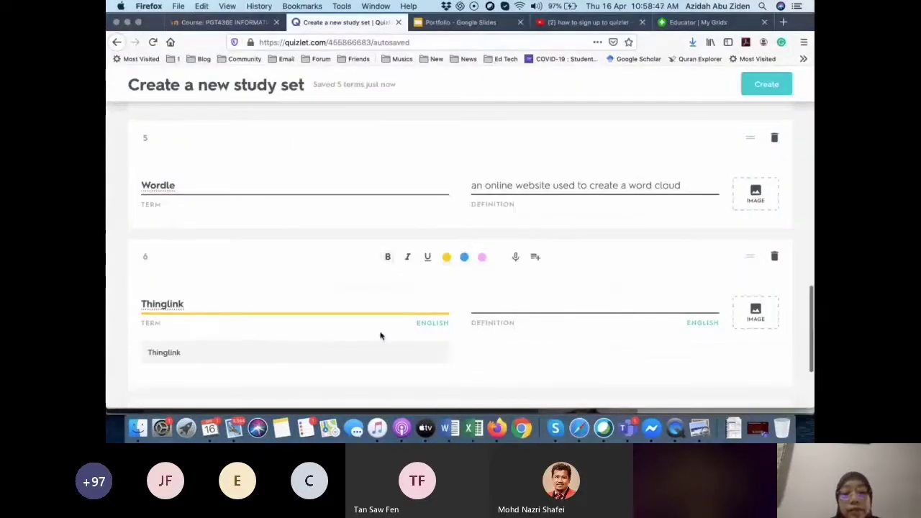
{"action": "scroll", "coordinate": [380, 336], "scroll_direction": "down", "scroll_amount": 2}
{"action": "left_click", "coordinate": [495, 241]}
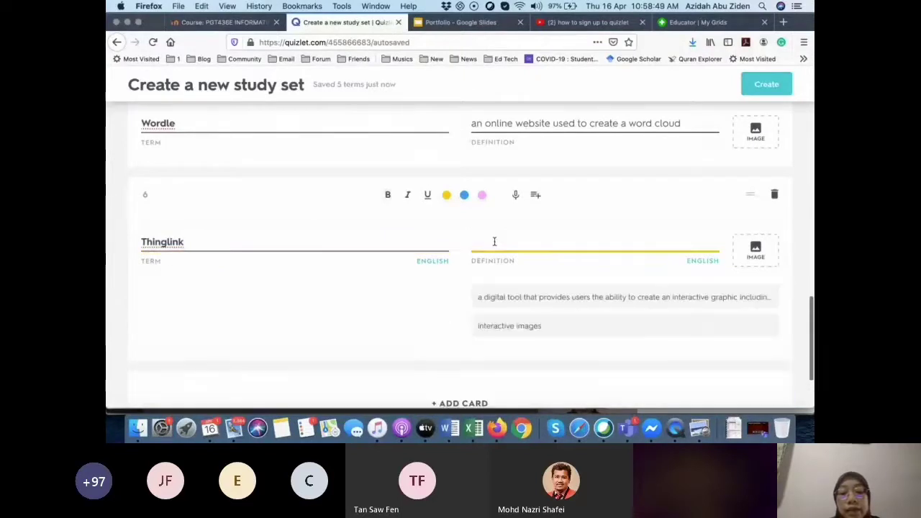
{"action": "left_click", "coordinate": [507, 305]}
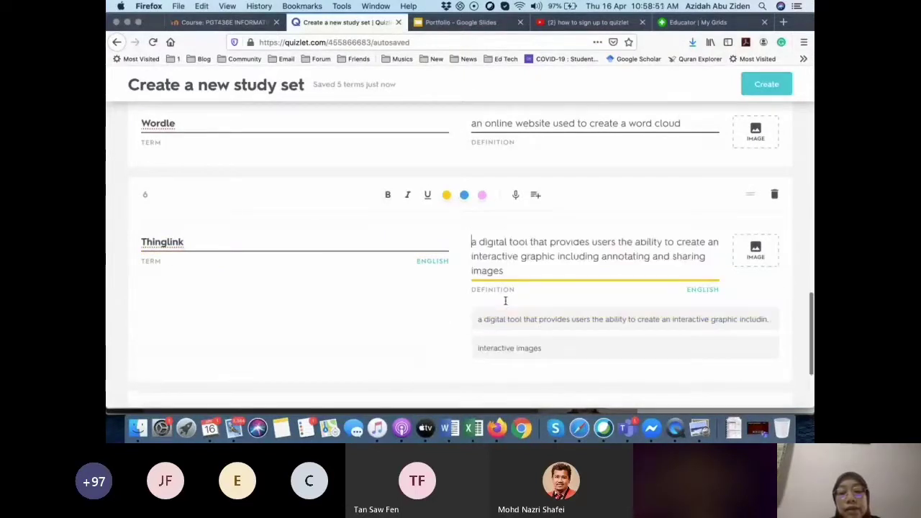
{"action": "scroll", "coordinate": [362, 315], "scroll_direction": "down", "scroll_amount": 3}
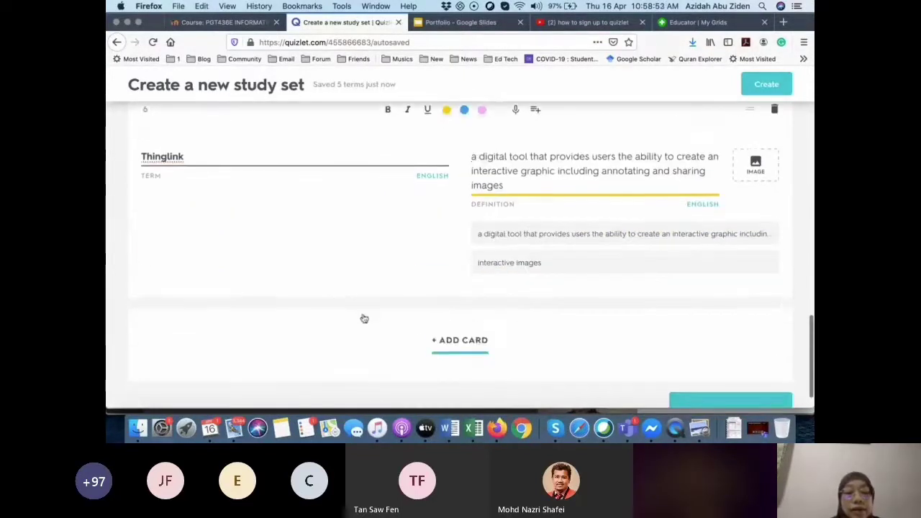
{"action": "left_click", "coordinate": [469, 347]}
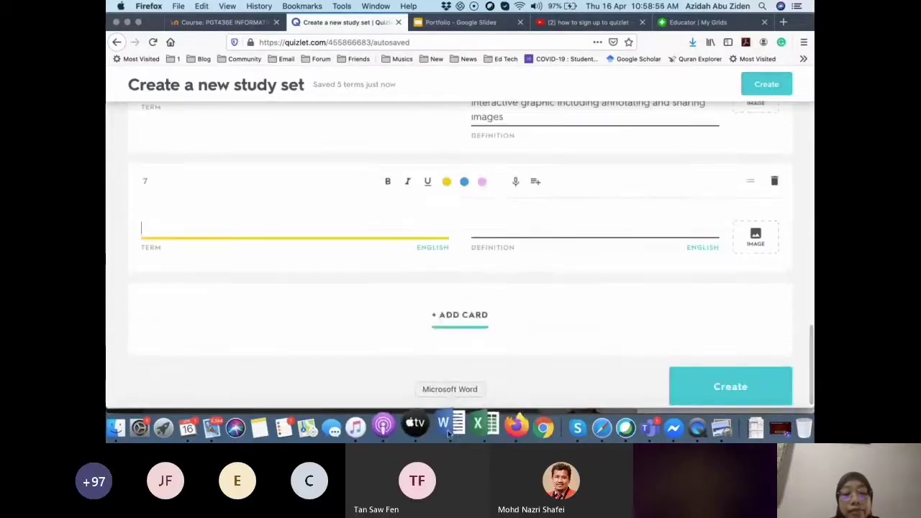
Copy Haiku Deck from Word into card 7 and accept its Web & iPad presentation software definition.
{"action": "left_click", "coordinate": [446, 430]}
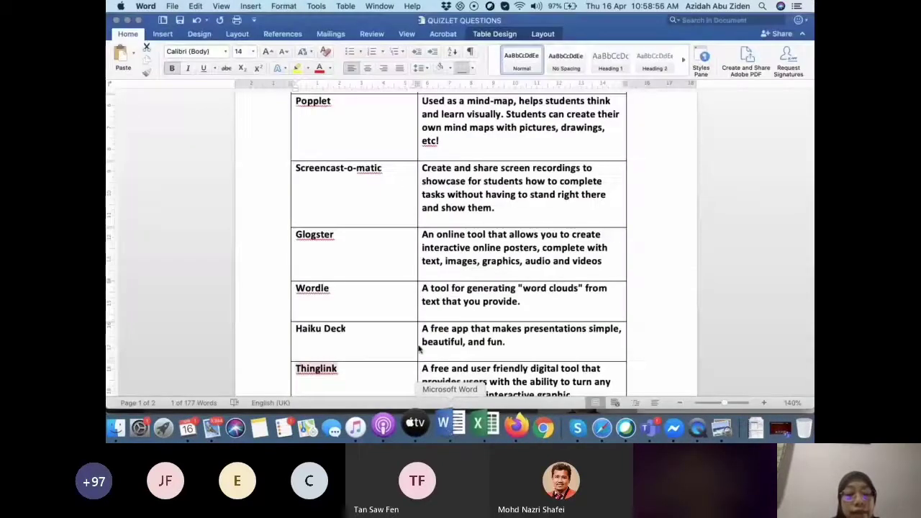
{"action": "scroll", "coordinate": [419, 348], "scroll_direction": "down", "scroll_amount": 3}
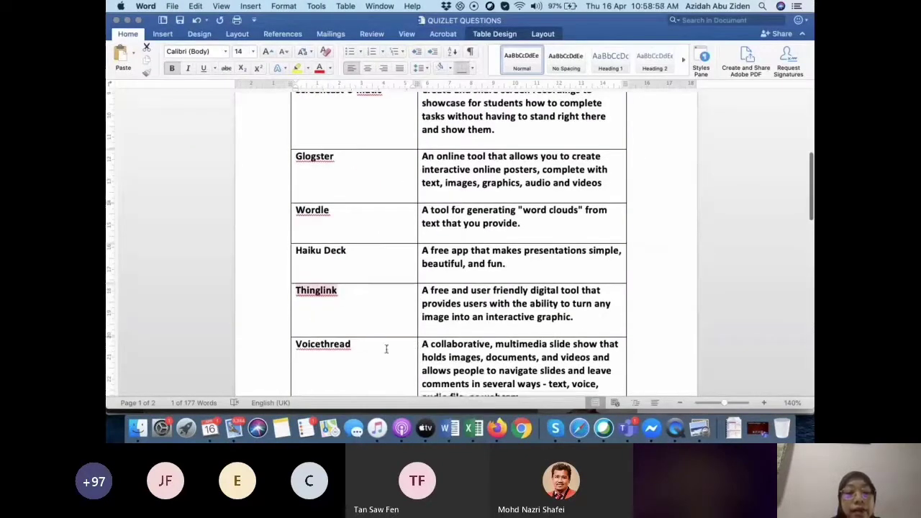
{"action": "scroll", "coordinate": [385, 349], "scroll_direction": "up", "scroll_amount": 1}
{"action": "left_click_drag", "start_coordinate": [364, 274], "coordinate": [303, 277]}
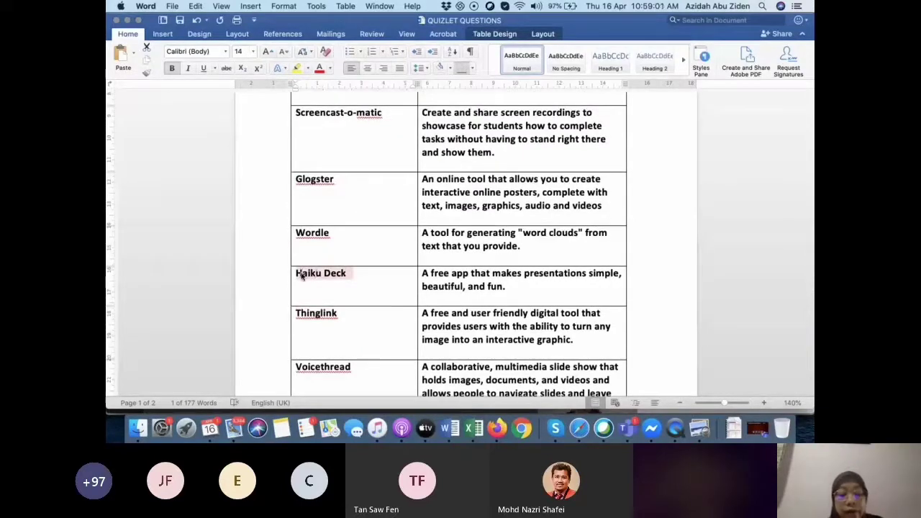
{"action": "key", "text": "super+c"}
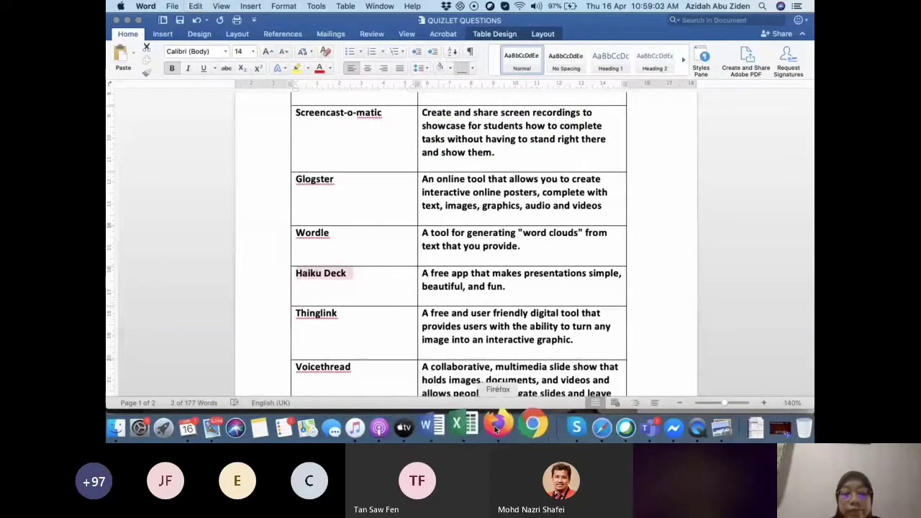
{"action": "left_click", "coordinate": [495, 428]}
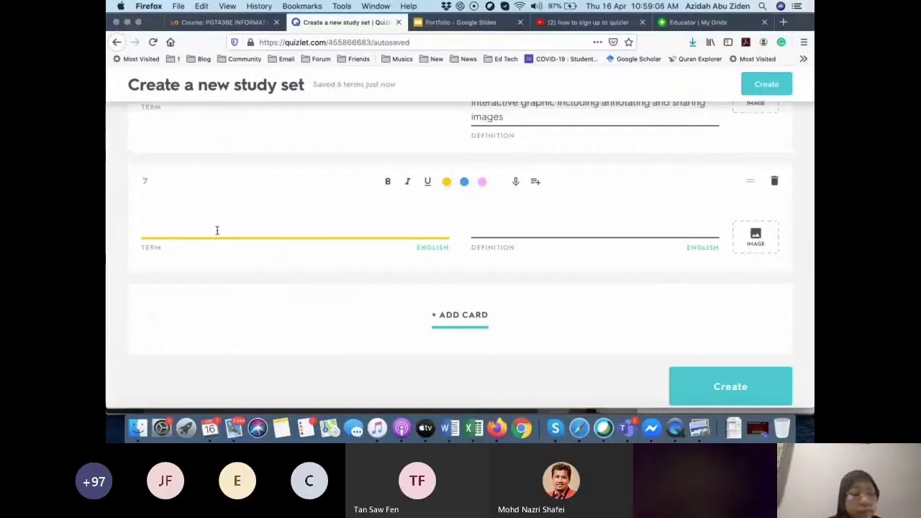
{"action": "key", "text": "super+v"}
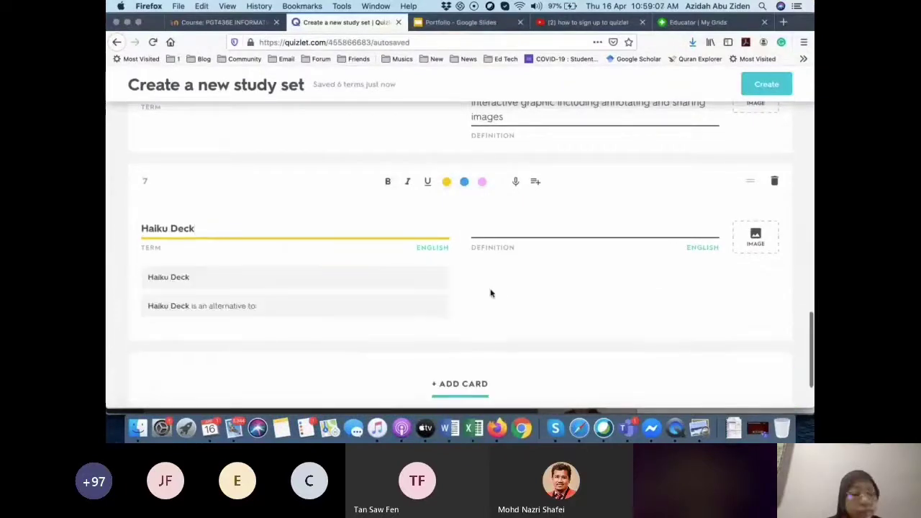
{"action": "left_click", "coordinate": [508, 228]}
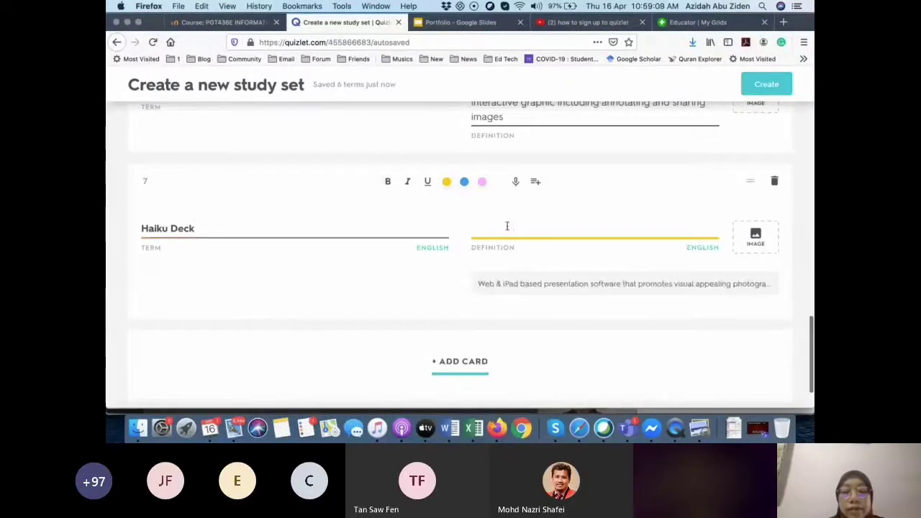
{"action": "left_click", "coordinate": [508, 287]}
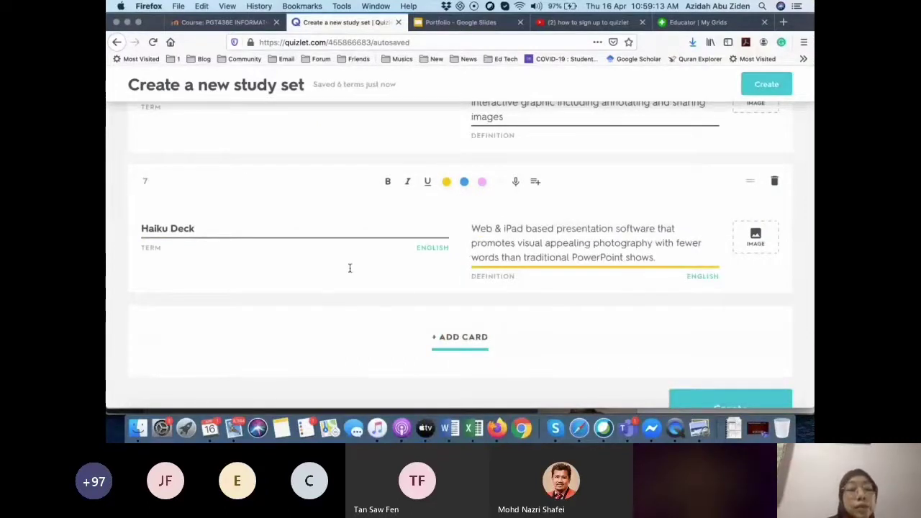
{"action": "scroll", "coordinate": [350, 268], "scroll_direction": "up", "scroll_amount": 5}
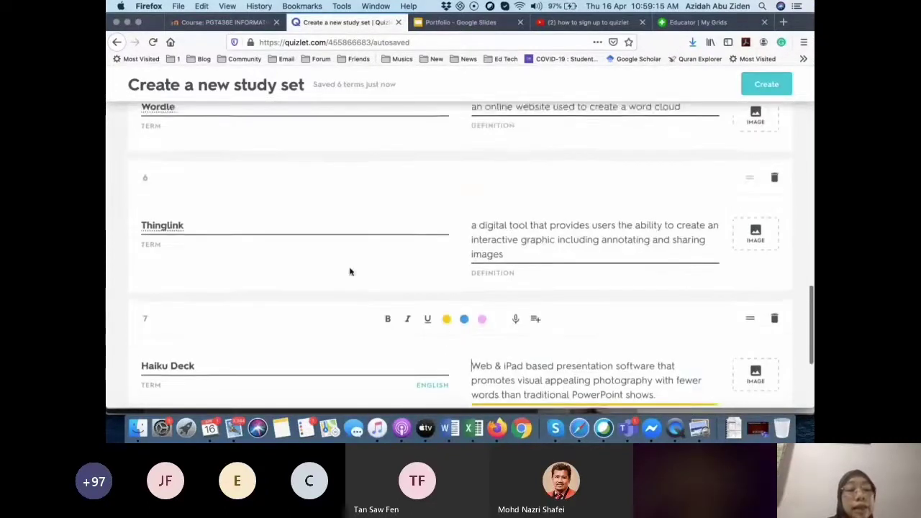
Review all seven cards, then create the 'Apps in ICT Education' study set.
{"action": "scroll", "coordinate": [349, 268], "scroll_direction": "down", "scroll_amount": 2}
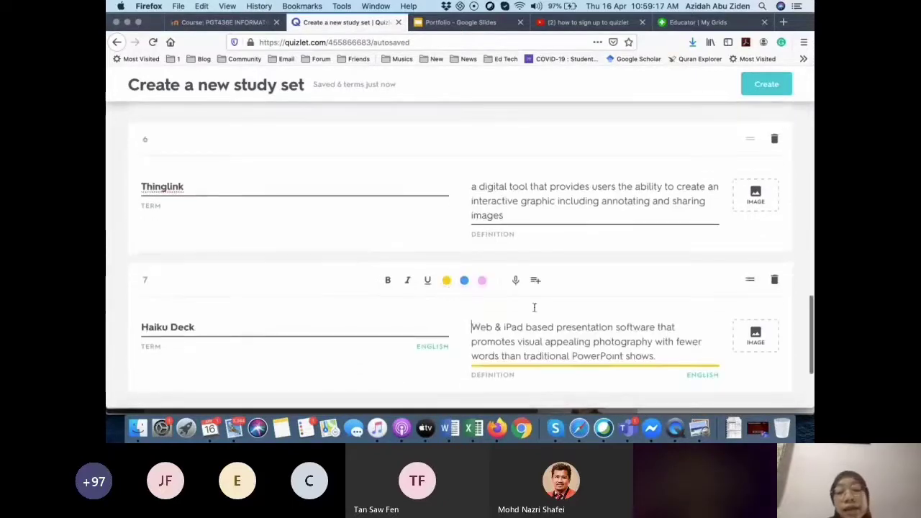
{"action": "scroll", "coordinate": [612, 302], "scroll_direction": "down", "scroll_amount": 4}
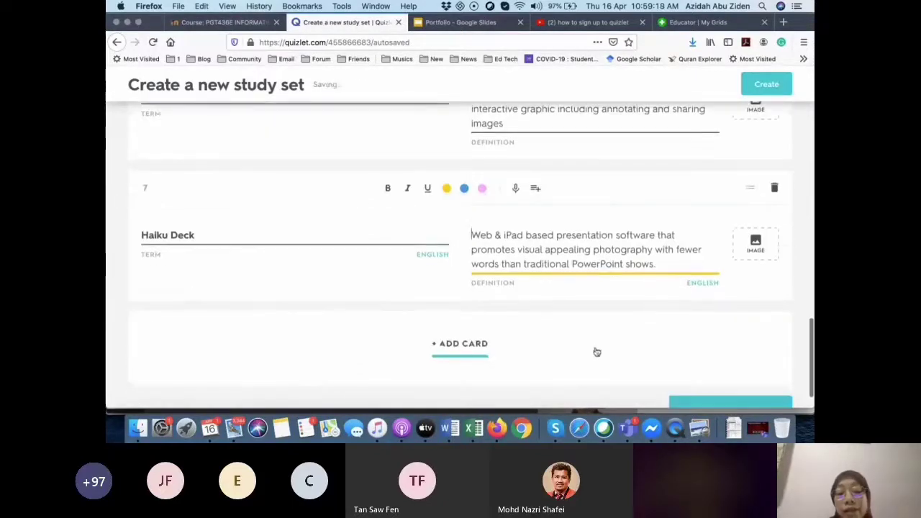
{"action": "scroll", "coordinate": [500, 227], "scroll_direction": "up", "scroll_amount": 10}
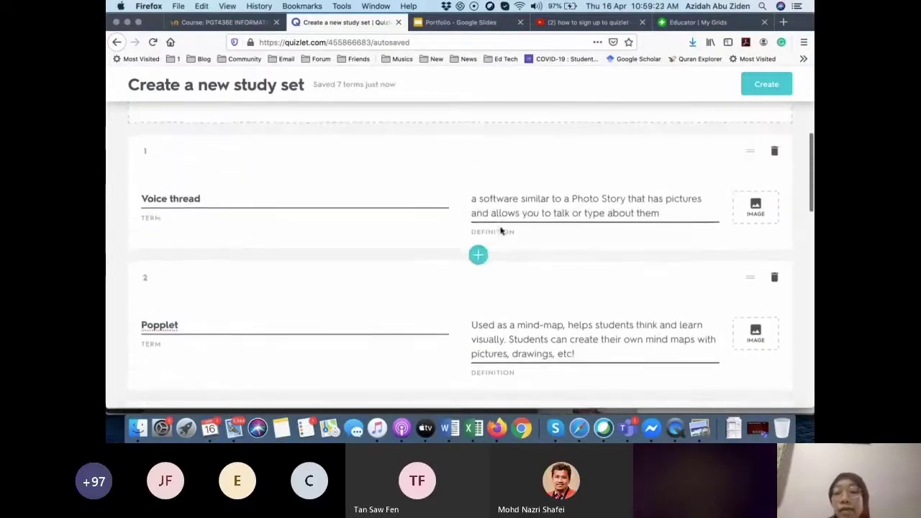
{"action": "scroll", "coordinate": [547, 247], "scroll_direction": "up", "scroll_amount": 2}
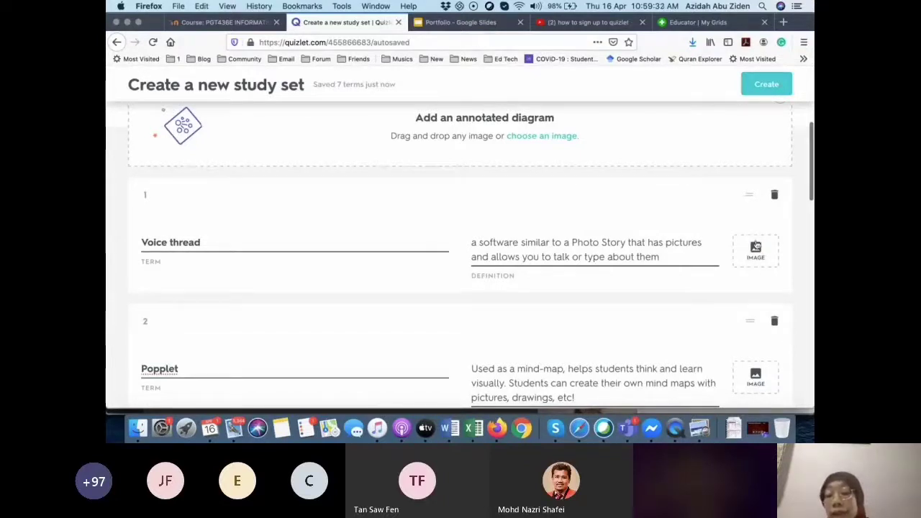
{"action": "scroll", "coordinate": [738, 286], "scroll_direction": "up", "scroll_amount": 1}
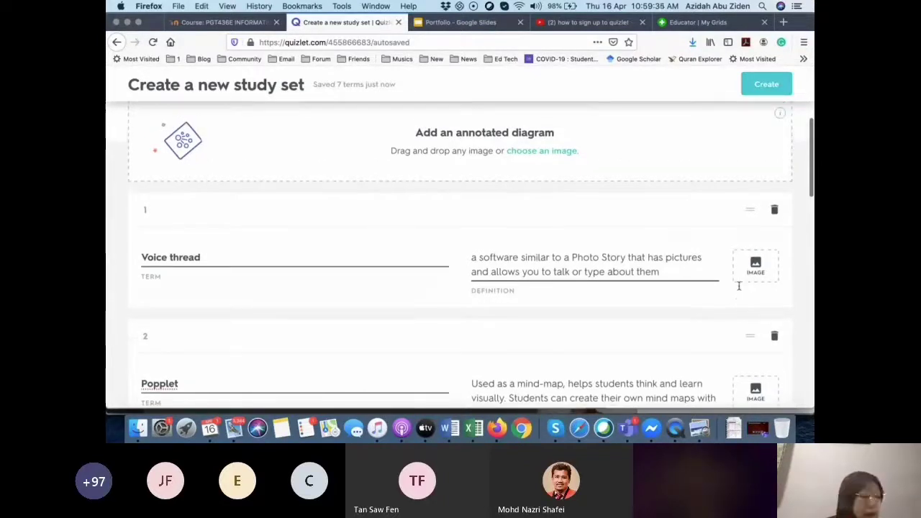
{"action": "scroll", "coordinate": [738, 285], "scroll_direction": "down", "scroll_amount": 2}
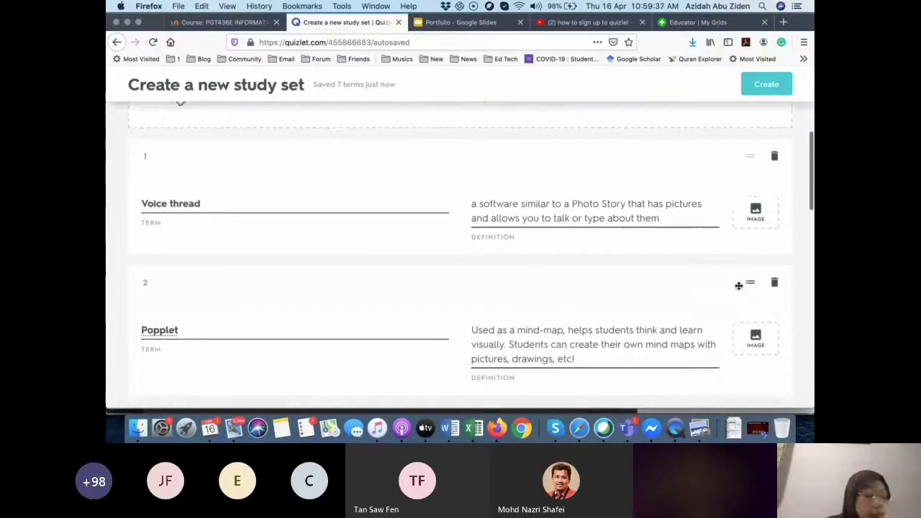
{"action": "scroll", "coordinate": [719, 287], "scroll_direction": "down", "scroll_amount": 2}
{"action": "scroll", "coordinate": [755, 248], "scroll_direction": "down", "scroll_amount": 2}
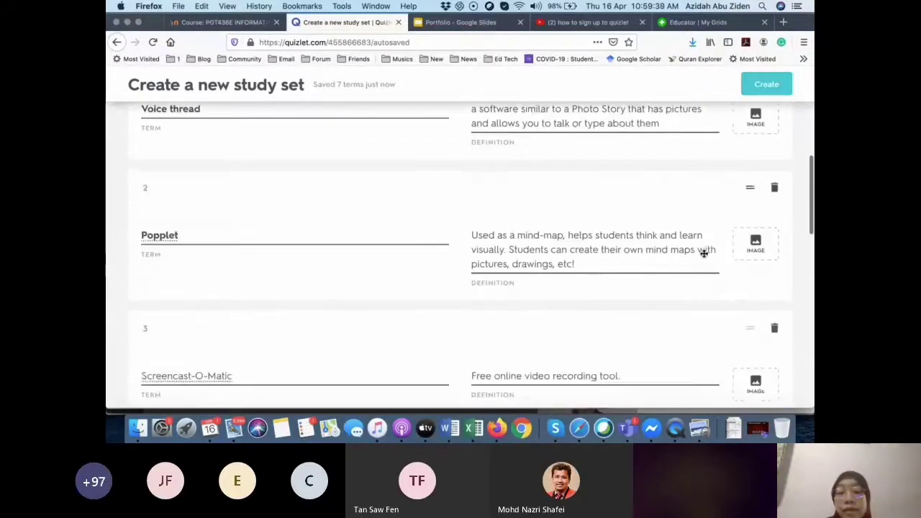
{"action": "scroll", "coordinate": [703, 253], "scroll_direction": "down", "scroll_amount": 10}
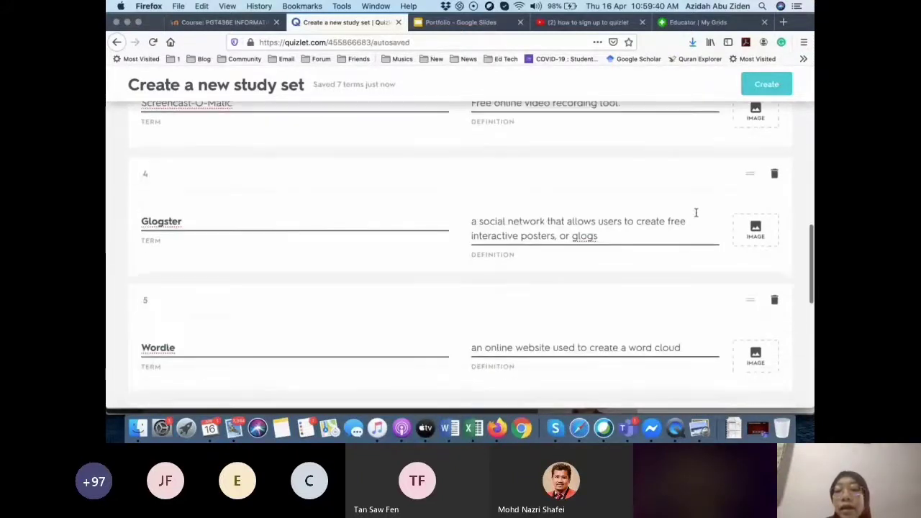
{"action": "left_click", "coordinate": [765, 83]}
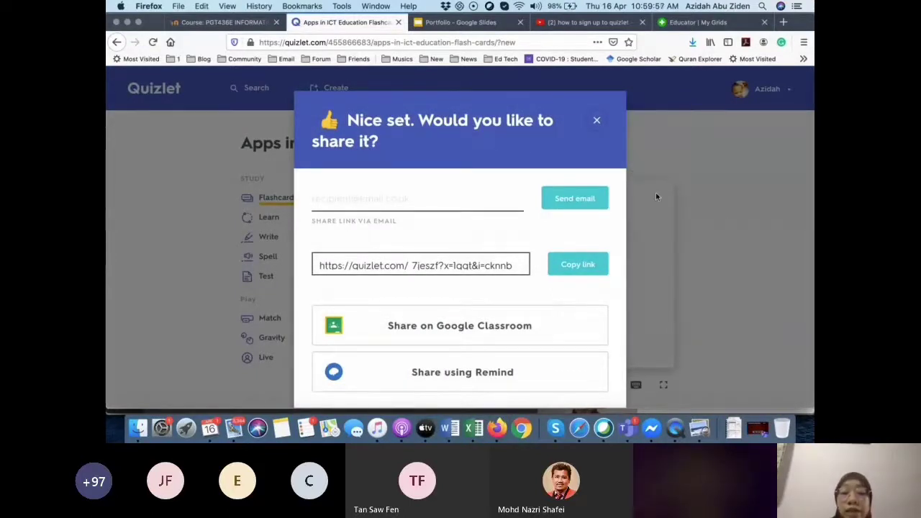
Look over the email, Copy link and Google Classroom sharing options, then close the share prompt.
{"action": "scroll", "coordinate": [655, 192], "scroll_direction": "down", "scroll_amount": 2}
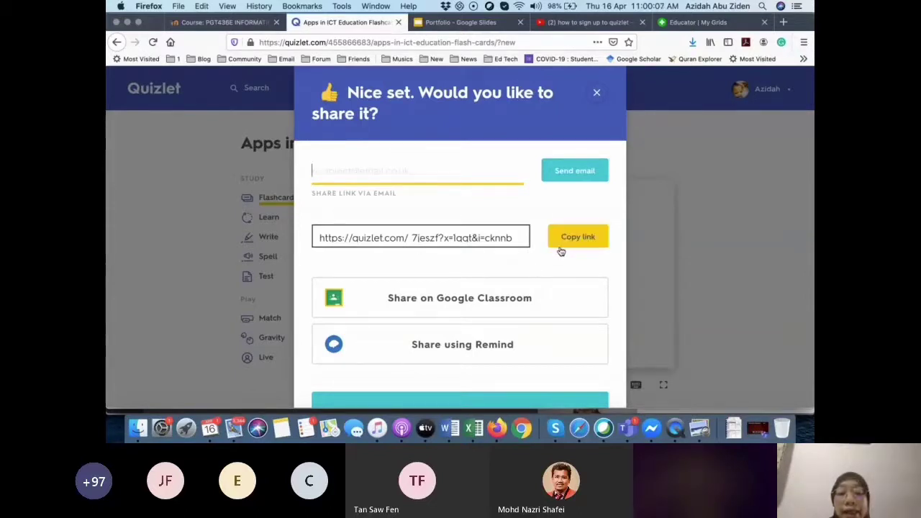
{"action": "scroll", "coordinate": [561, 250], "scroll_direction": "down", "scroll_amount": 2}
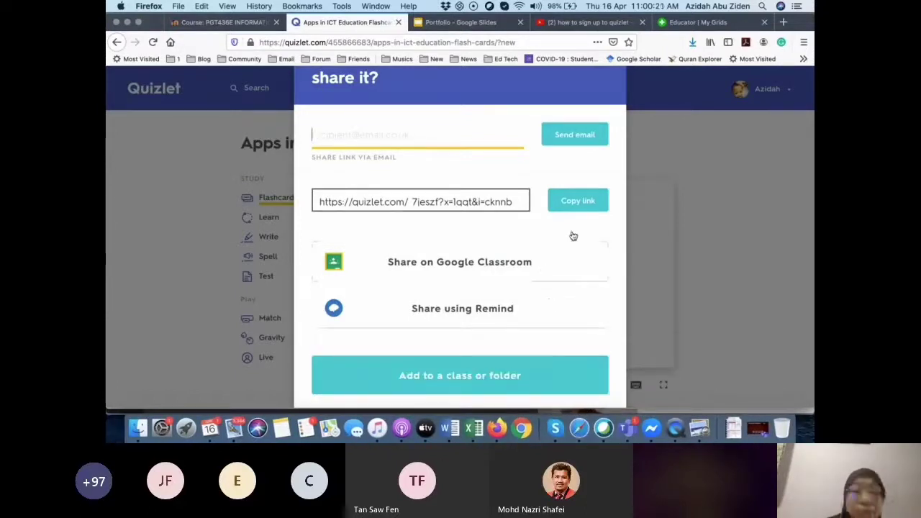
{"action": "scroll", "coordinate": [647, 187], "scroll_direction": "up", "scroll_amount": 2}
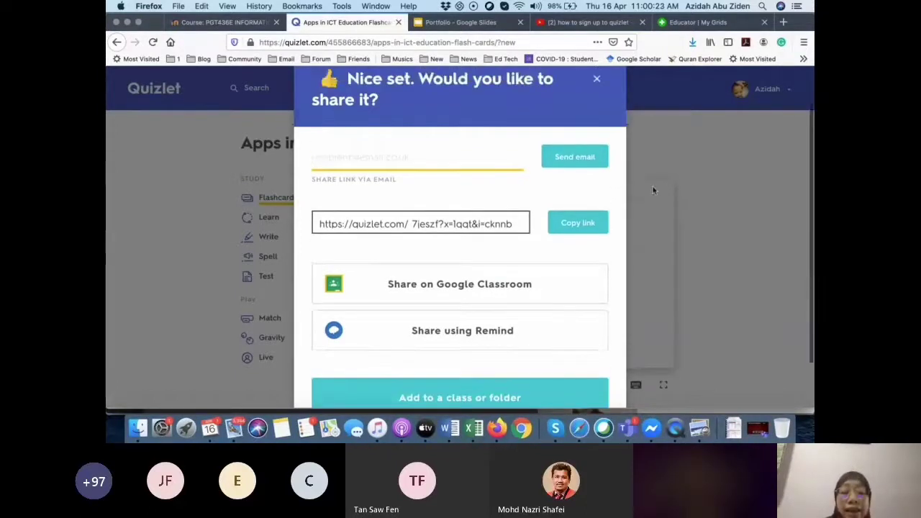
{"action": "scroll", "coordinate": [653, 190], "scroll_direction": "up", "scroll_amount": 2}
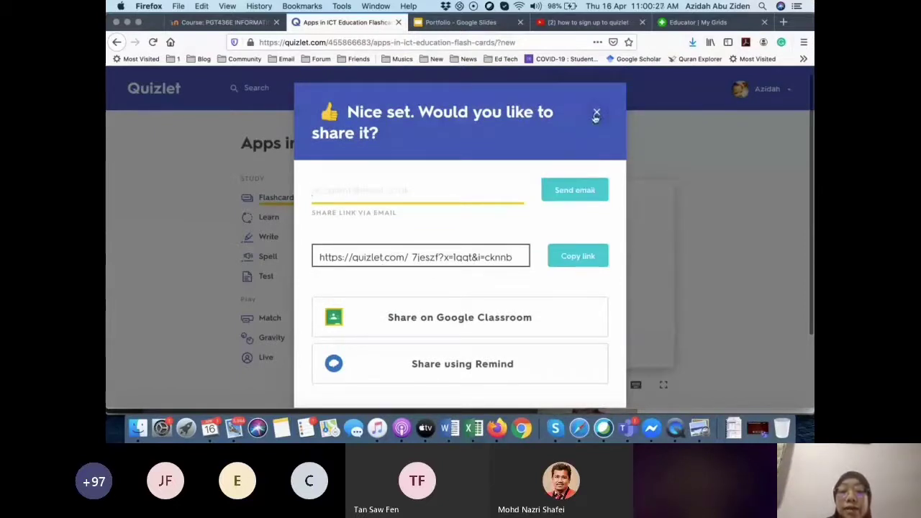
{"action": "left_click", "coordinate": [595, 114]}
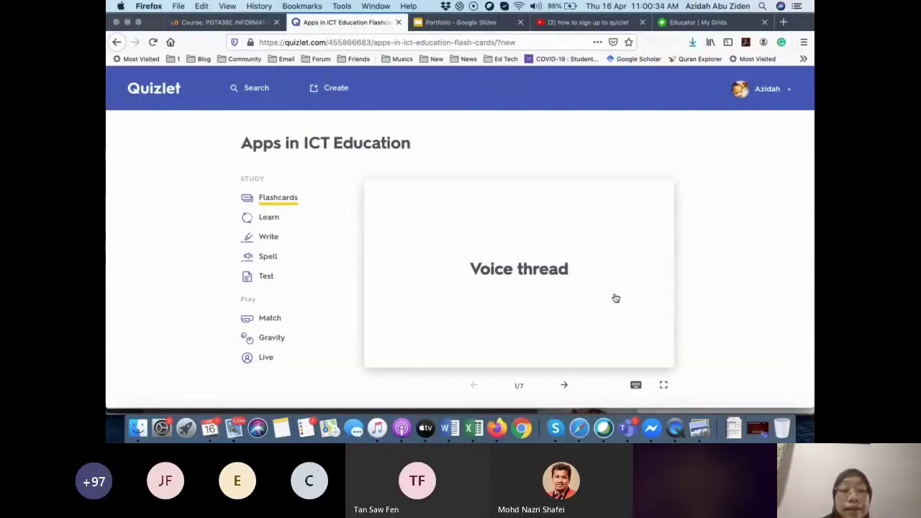
Step through the flashcards from Voice thread to card 5, Wordle, then start Learn mode.
{"action": "scroll", "coordinate": [500, 298], "scroll_direction": "down", "scroll_amount": 1}
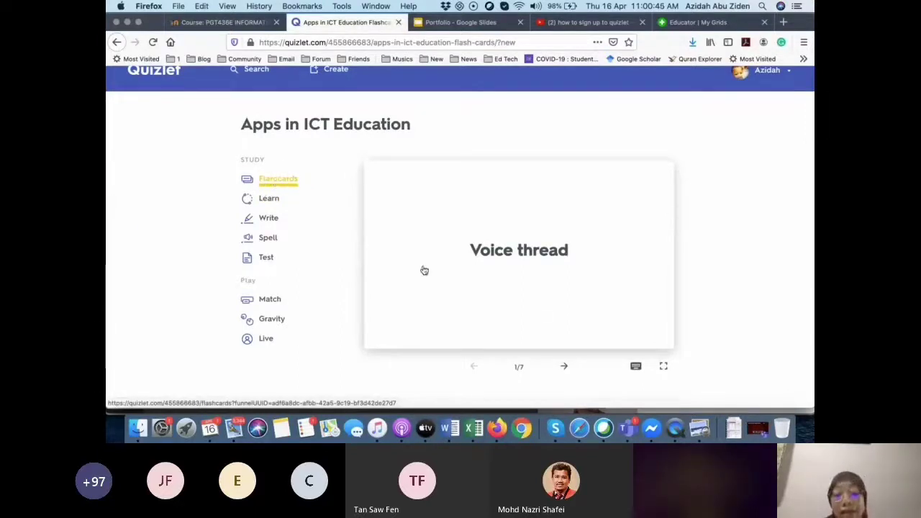
{"action": "left_click", "coordinate": [565, 368]}
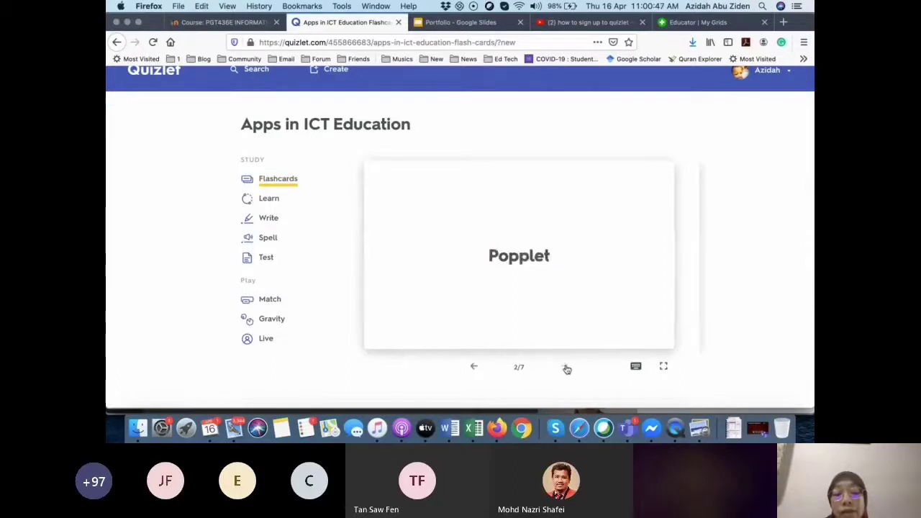
{"action": "left_click", "coordinate": [566, 368]}
{"action": "left_click", "coordinate": [566, 367]}
{"action": "left_click", "coordinate": [566, 368]}
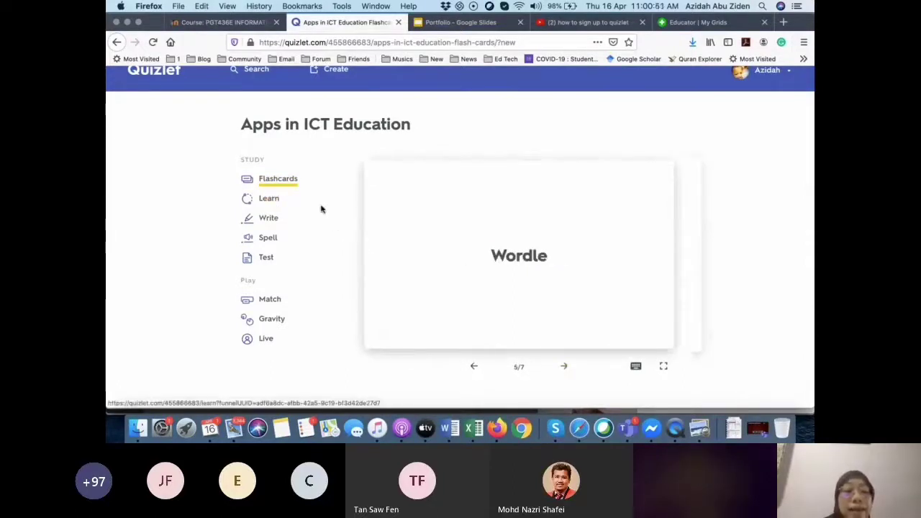
{"action": "left_click", "coordinate": [264, 200]}
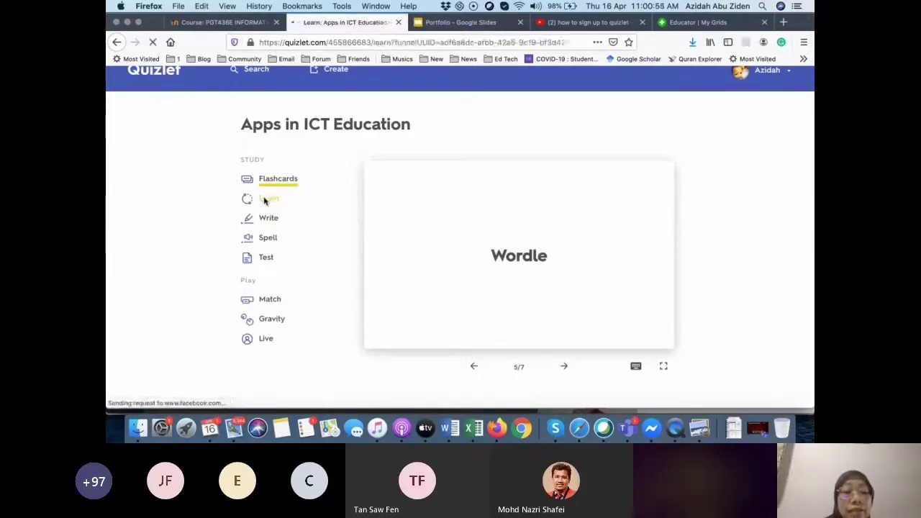
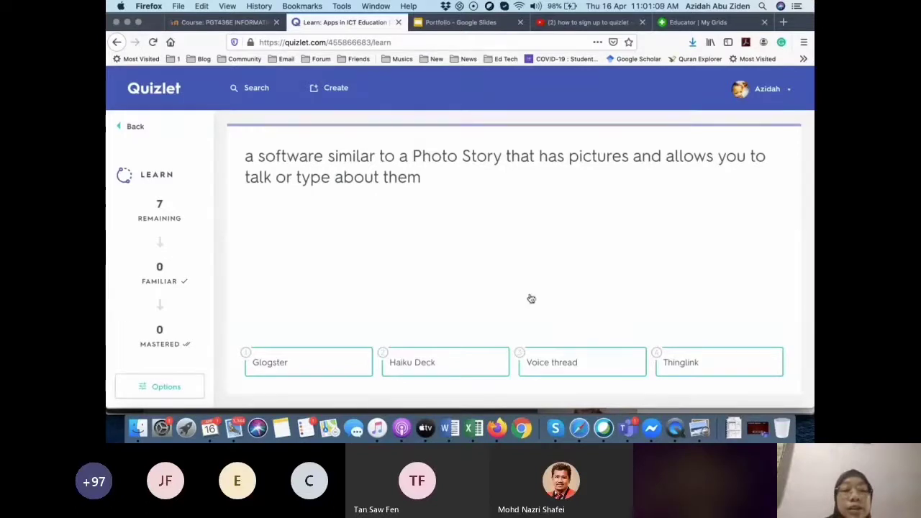
Answer photo-story with Voice thread, then word cloud (Popplet), mind-map (Glogster) and interactive graphic (Haiku Deck).
{"action": "left_click", "coordinate": [566, 368]}
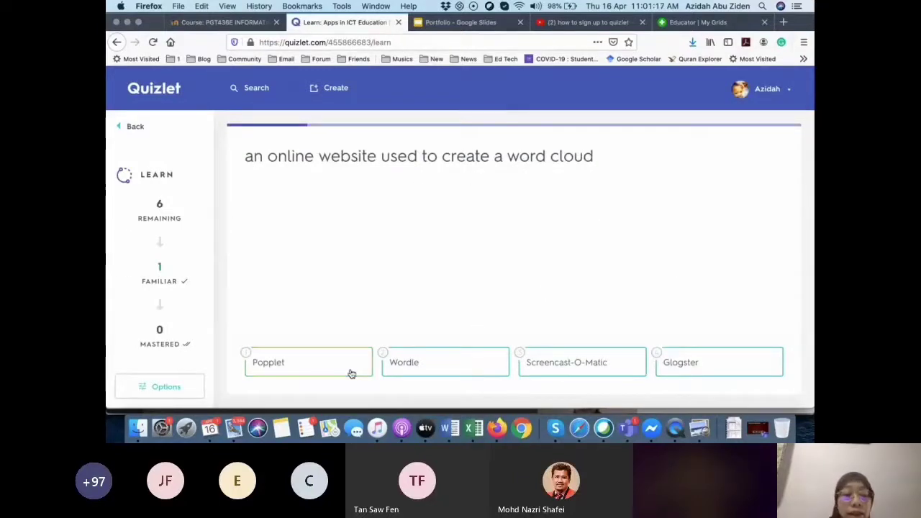
{"action": "left_click", "coordinate": [299, 375]}
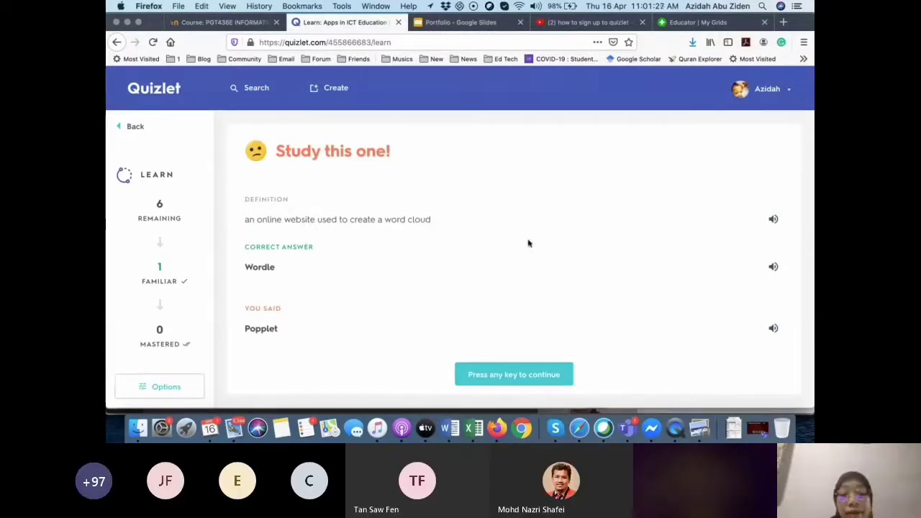
{"action": "left_click", "coordinate": [540, 376]}
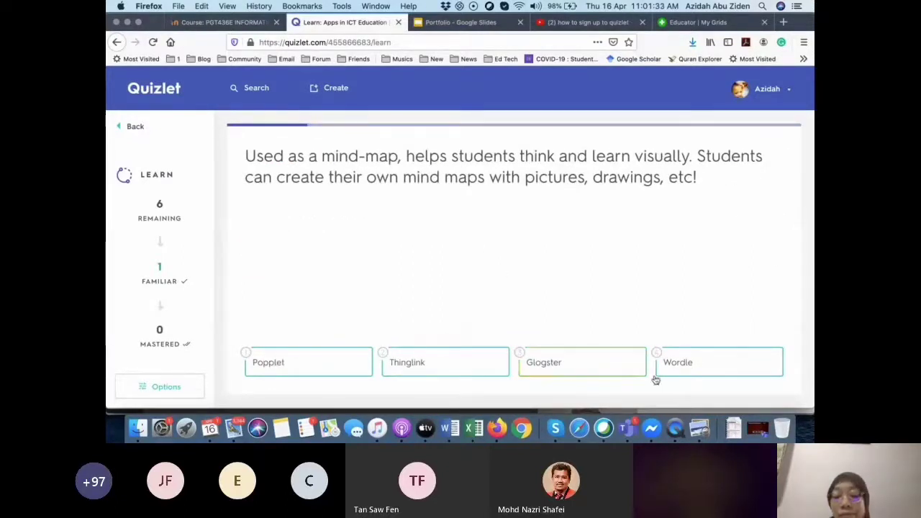
{"action": "left_click", "coordinate": [532, 367]}
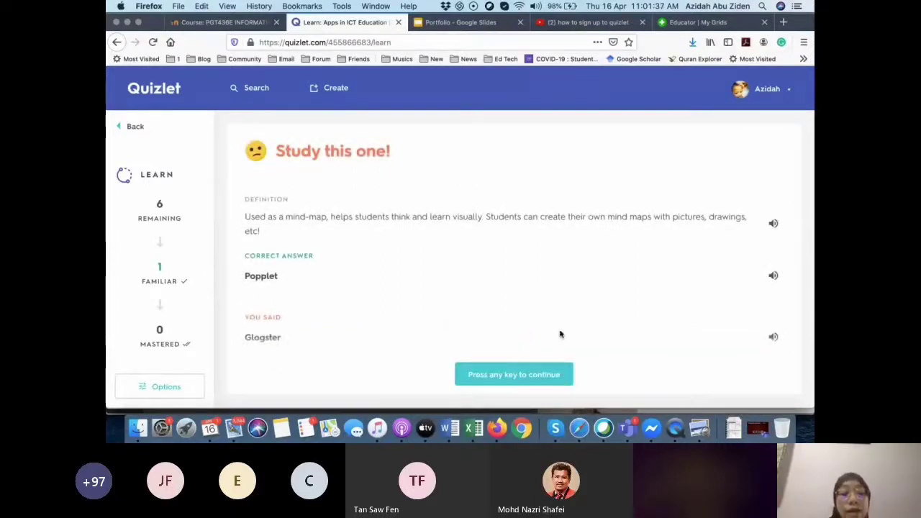
{"action": "left_click", "coordinate": [498, 375]}
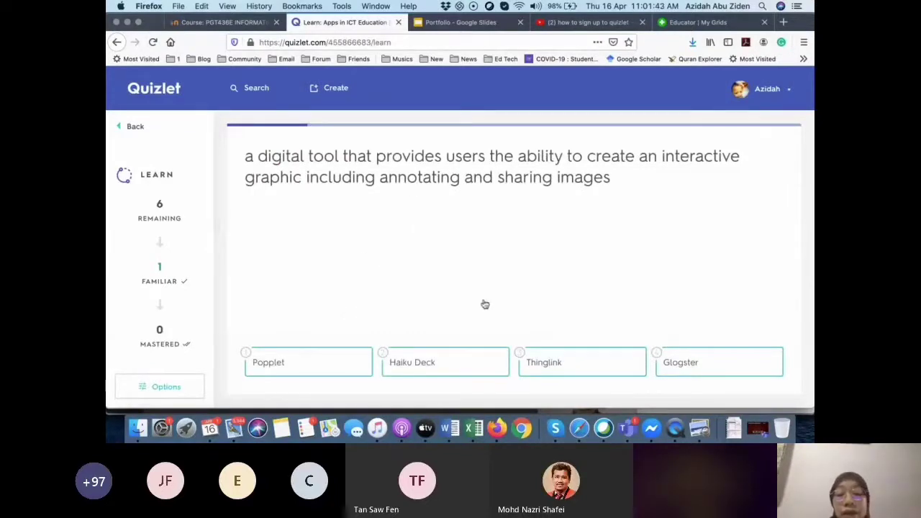
{"action": "left_click", "coordinate": [447, 364]}
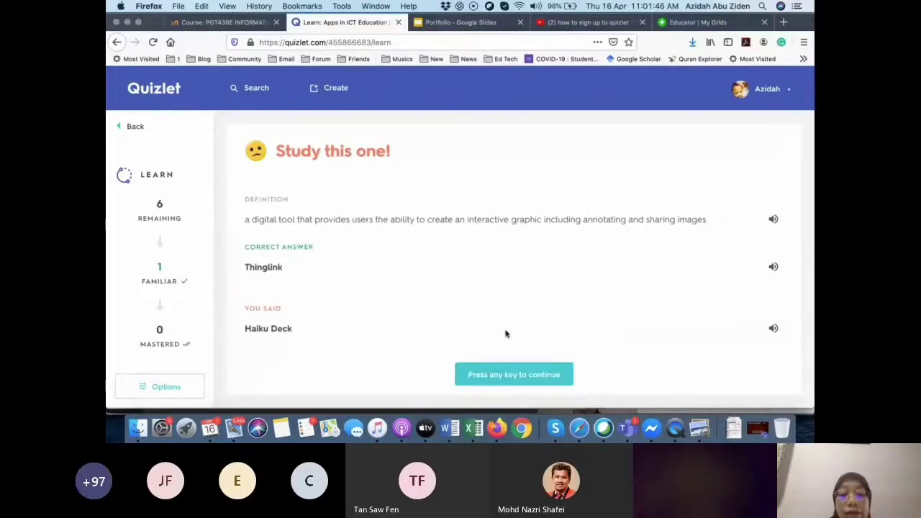
{"action": "left_click", "coordinate": [513, 384]}
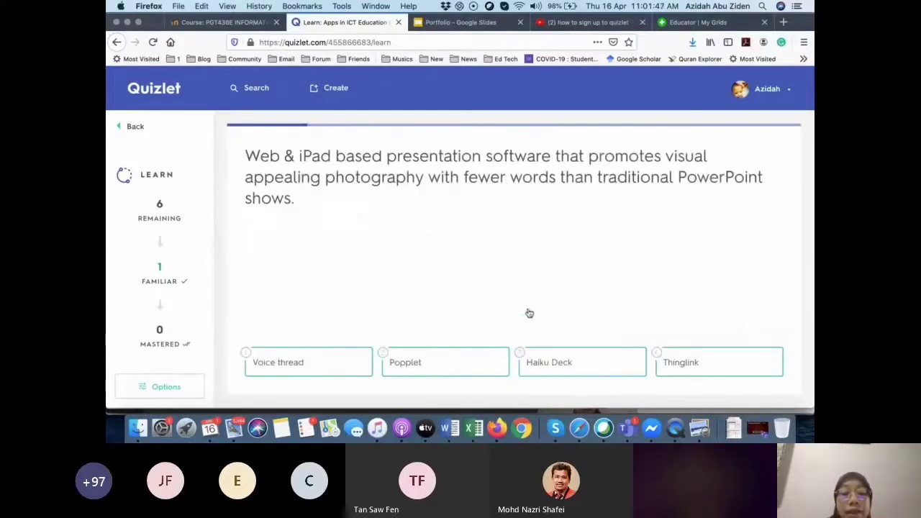
Answer with Haiku Deck, Glogster, Screencast-O-Matic, Thinglink, then Thinglink, Wordle and Popplet for the remaining questions.
{"action": "left_click", "coordinate": [562, 366]}
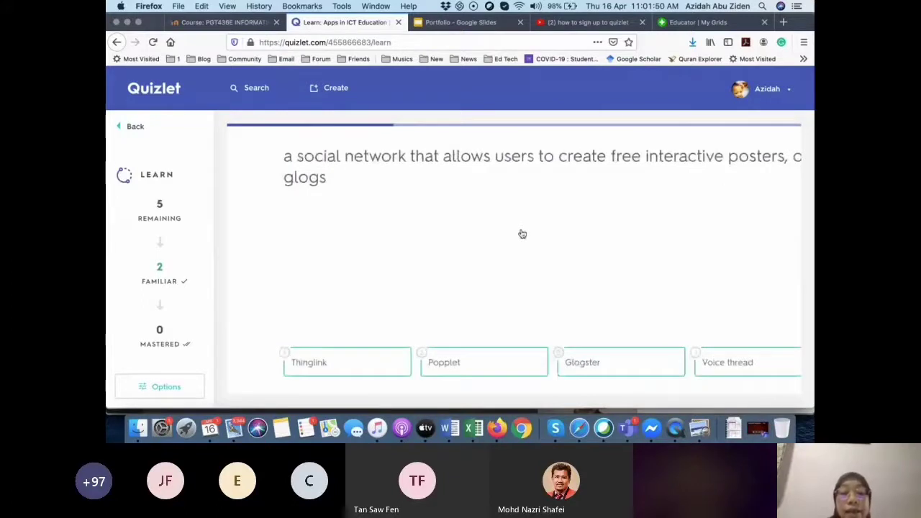
{"action": "left_click", "coordinate": [556, 369]}
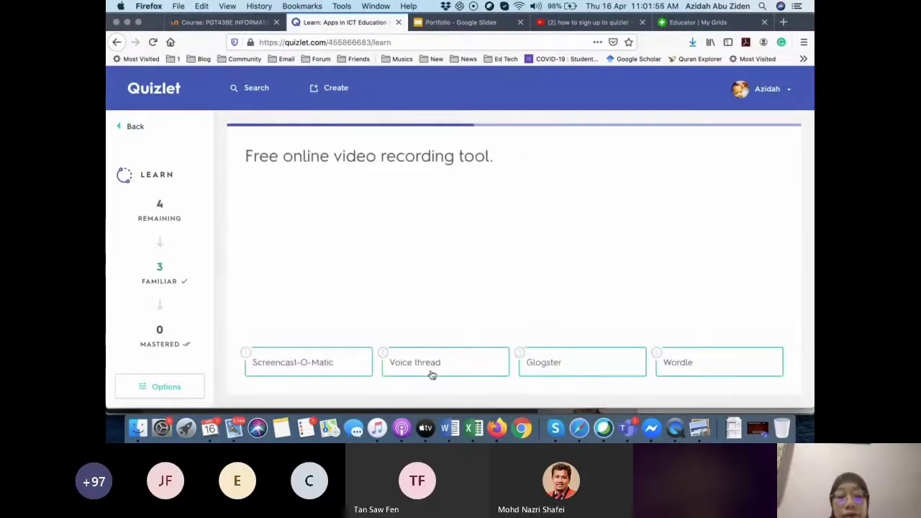
{"action": "left_click", "coordinate": [314, 367]}
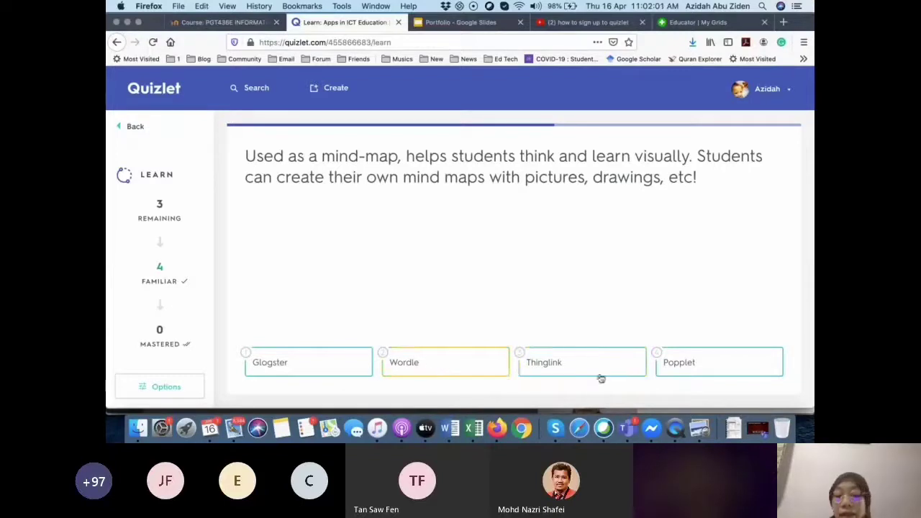
{"action": "left_click", "coordinate": [573, 364]}
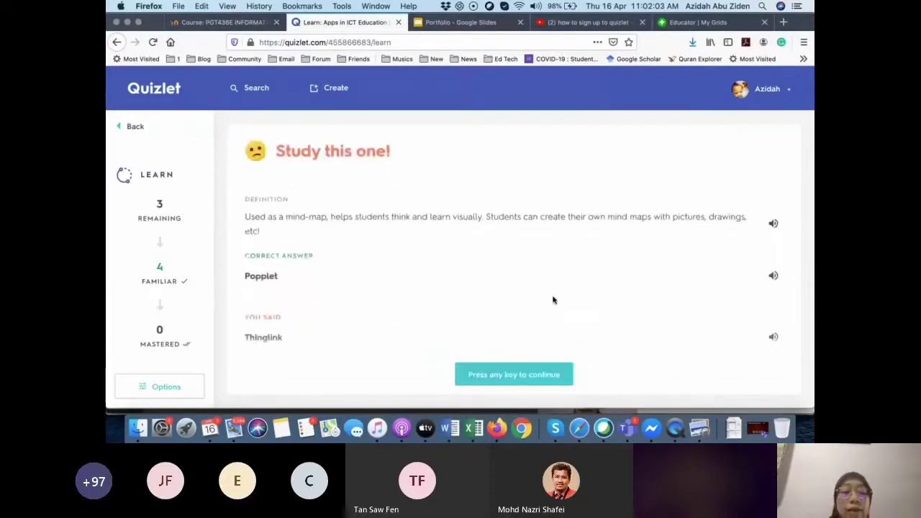
{"action": "left_click", "coordinate": [545, 379]}
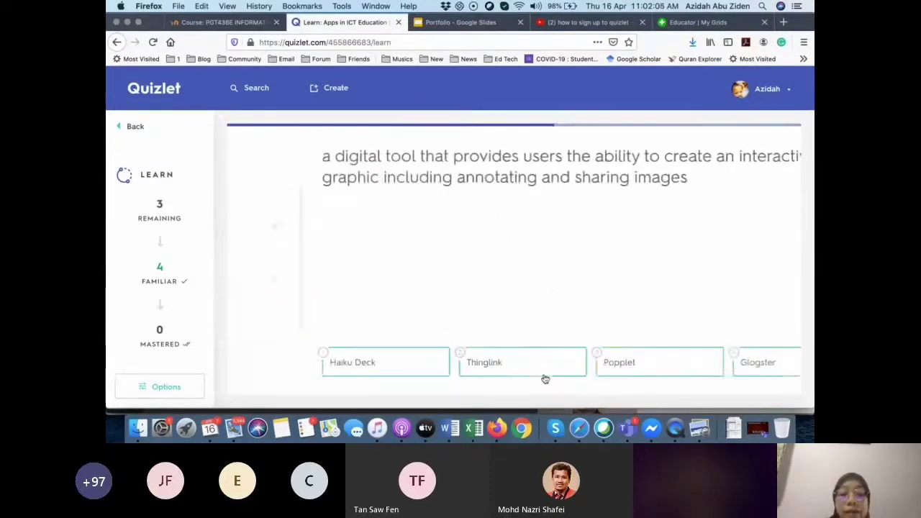
{"action": "left_click", "coordinate": [483, 368]}
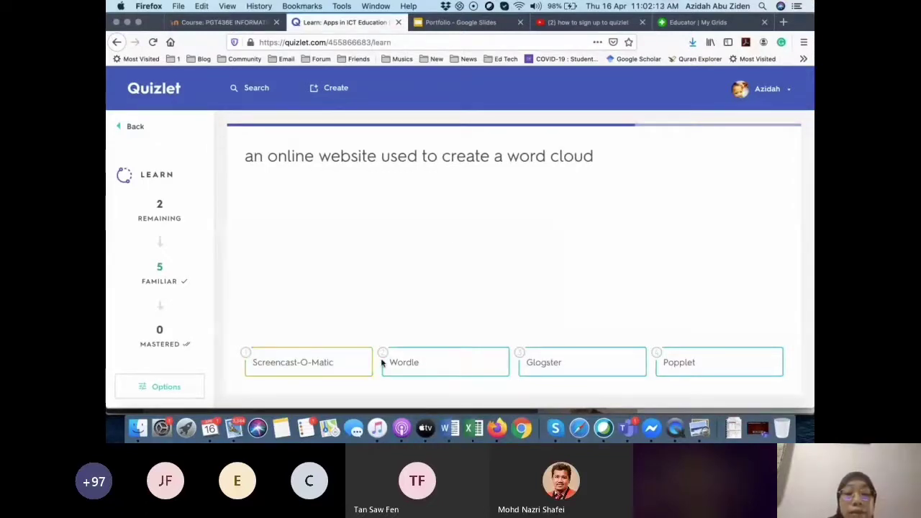
{"action": "left_click", "coordinate": [426, 362]}
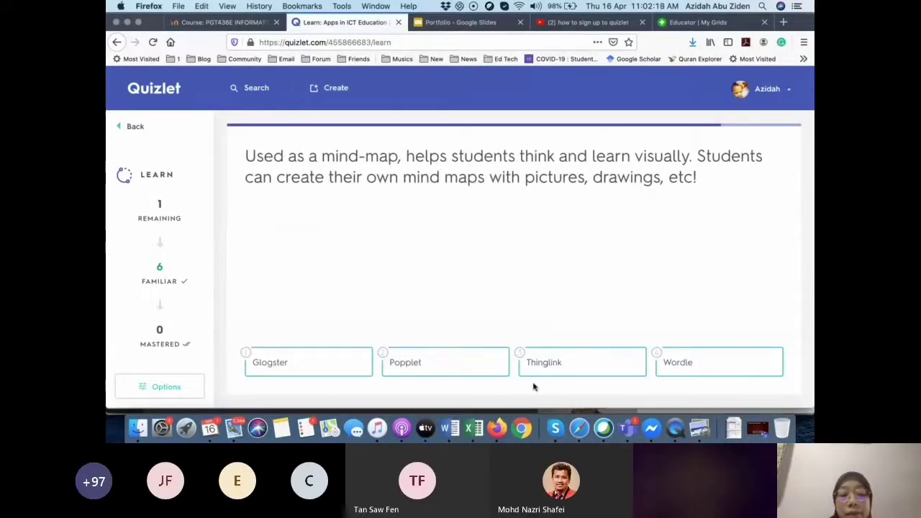
{"action": "left_click", "coordinate": [472, 367]}
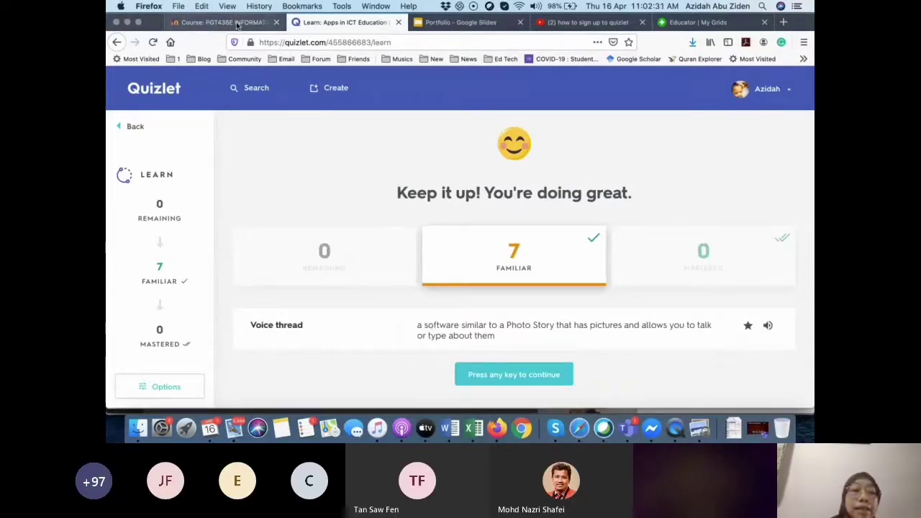
Check the course tab, then exit Learn mode back to the Apps in ICT Education set page.
{"action": "left_click", "coordinate": [237, 24]}
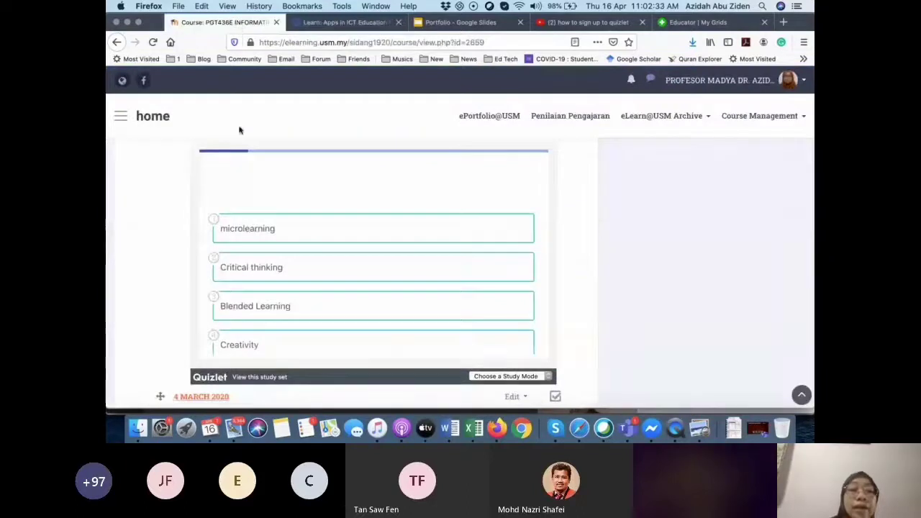
{"action": "left_click", "coordinate": [332, 23]}
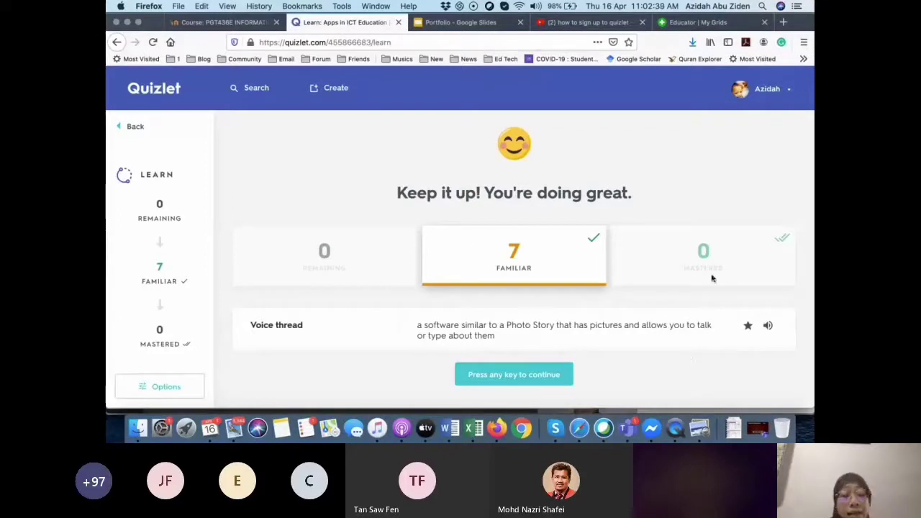
{"action": "left_click", "coordinate": [136, 128]}
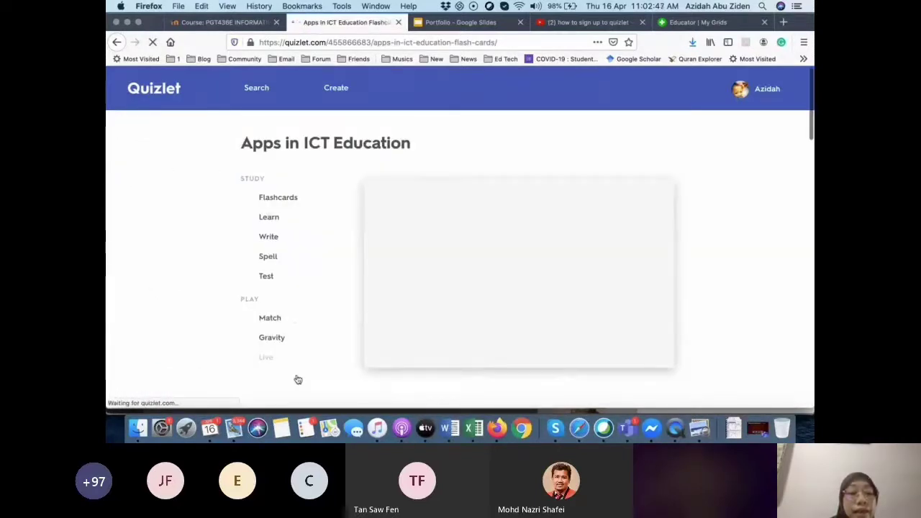
{"action": "scroll", "coordinate": [297, 379], "scroll_direction": "down", "scroll_amount": 1}
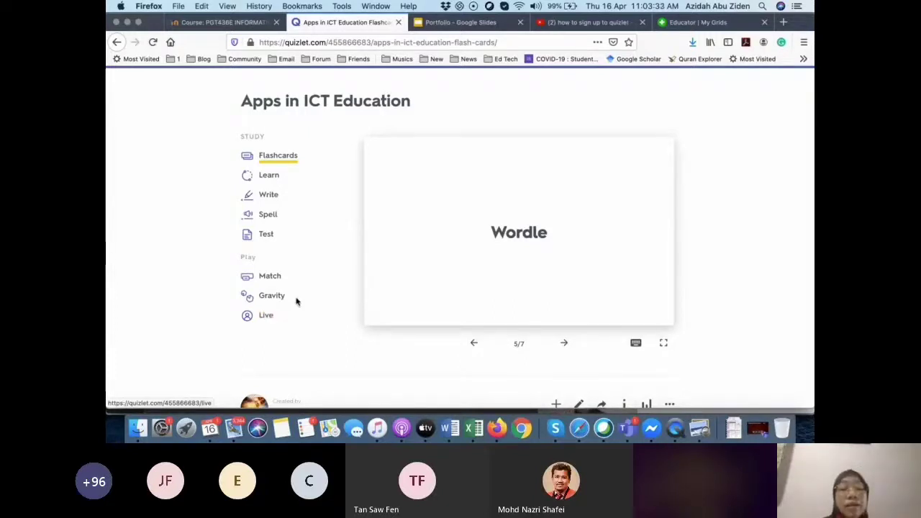
{"action": "scroll", "coordinate": [297, 302], "scroll_direction": "up", "scroll_amount": 1}
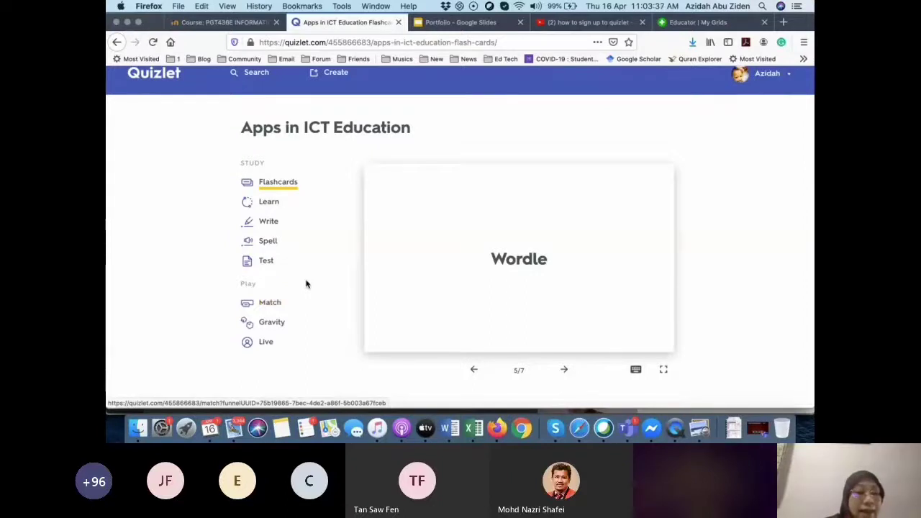
{"action": "scroll", "coordinate": [306, 285], "scroll_direction": "up", "scroll_amount": 1}
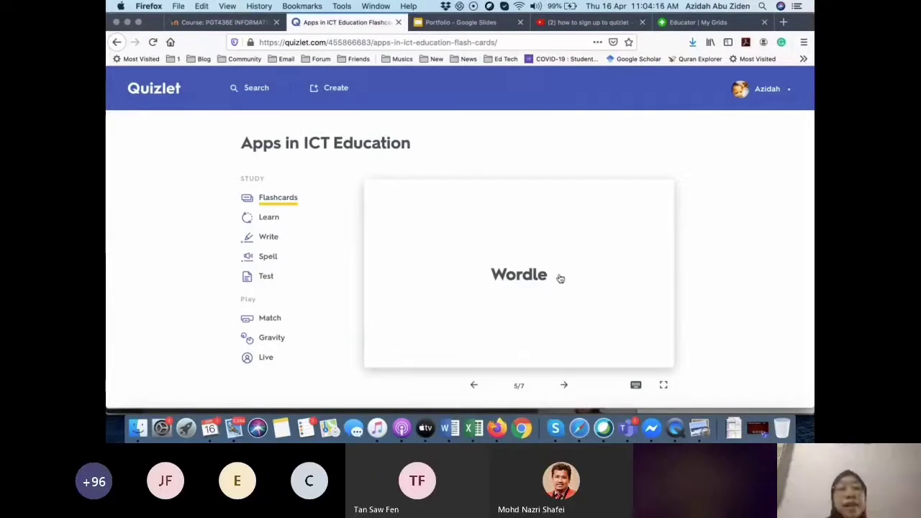
{"action": "scroll", "coordinate": [721, 247], "scroll_direction": "down", "scroll_amount": 2}
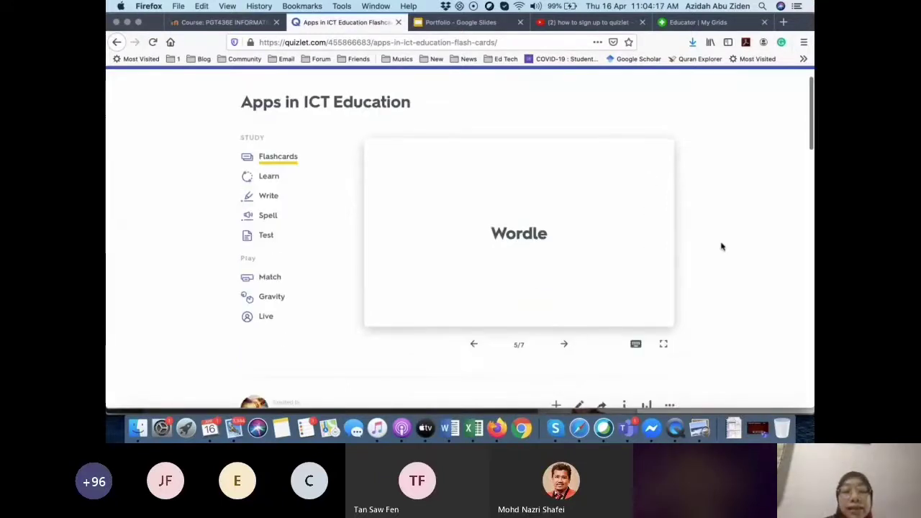
{"action": "scroll", "coordinate": [721, 247], "scroll_direction": "up", "scroll_amount": 1}
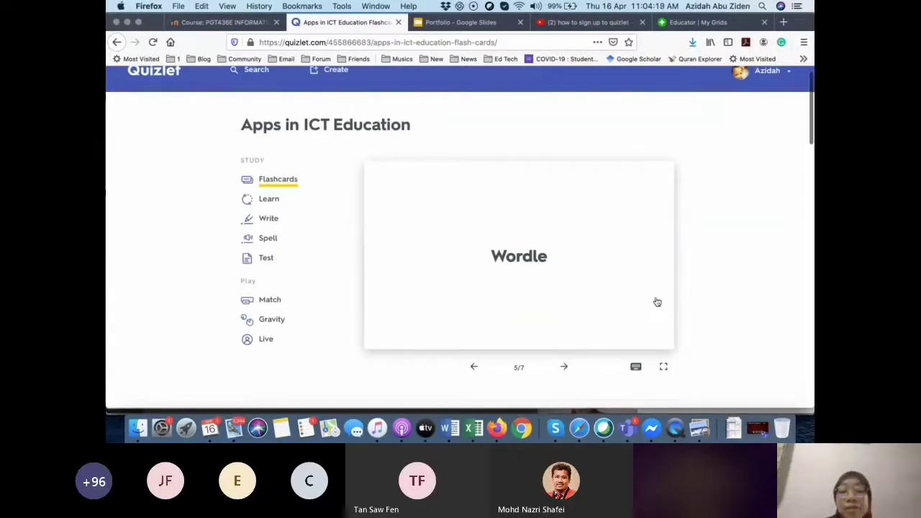
{"action": "scroll", "coordinate": [657, 302], "scroll_direction": "down", "scroll_amount": 3}
{"action": "scroll", "coordinate": [658, 300], "scroll_direction": "up", "scroll_amount": 2}
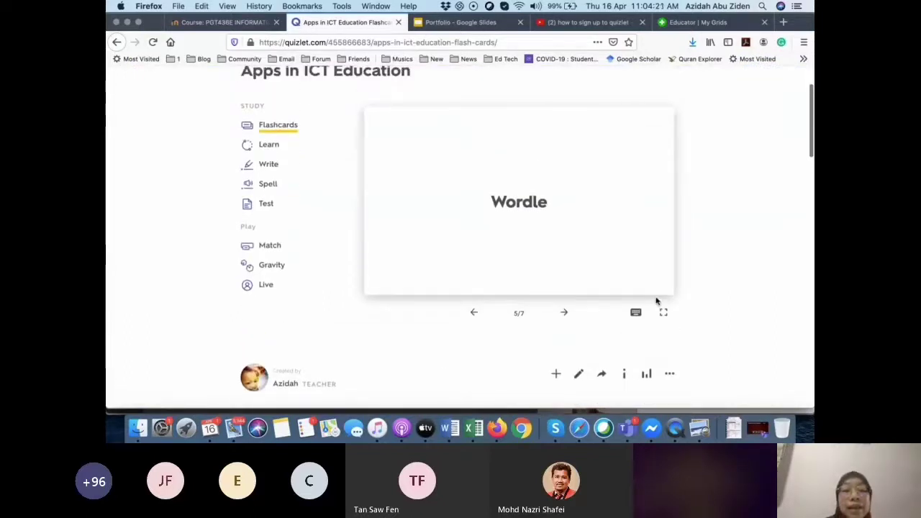
{"action": "scroll", "coordinate": [657, 301], "scroll_direction": "up", "scroll_amount": 1}
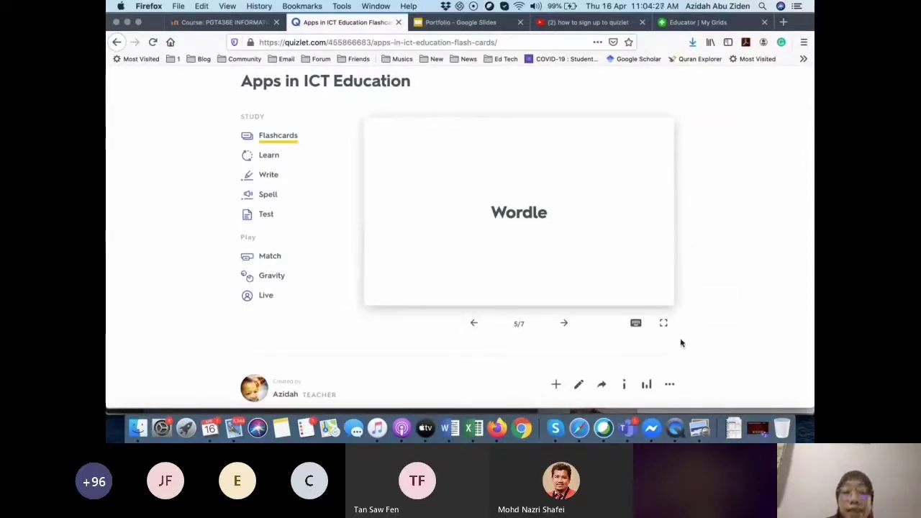
{"action": "scroll", "coordinate": [681, 343], "scroll_direction": "up", "scroll_amount": 1}
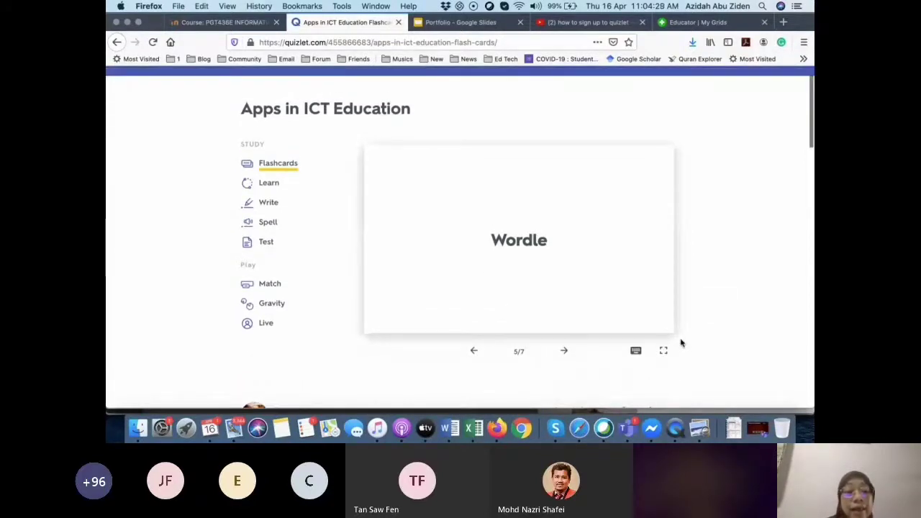
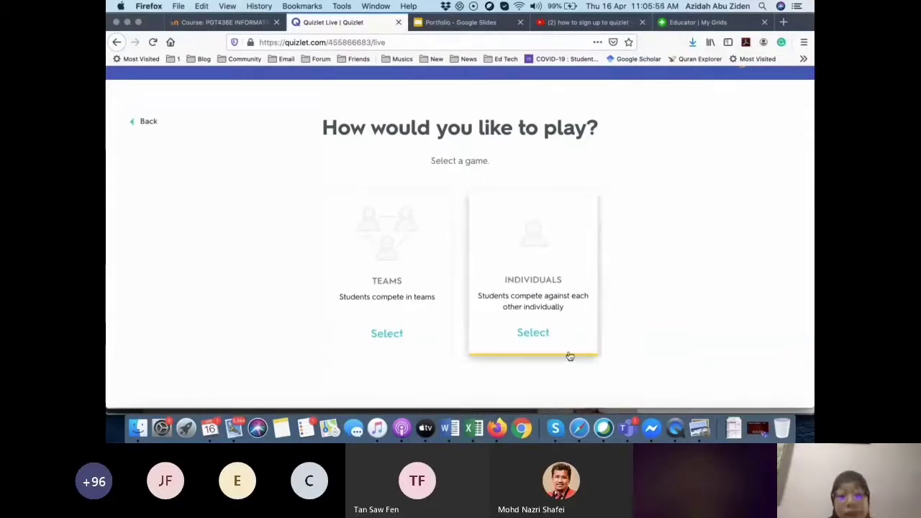
Leave the Live setup for the Apps in ICT Education set and start a practice Test.
{"action": "left_click", "coordinate": [149, 122]}
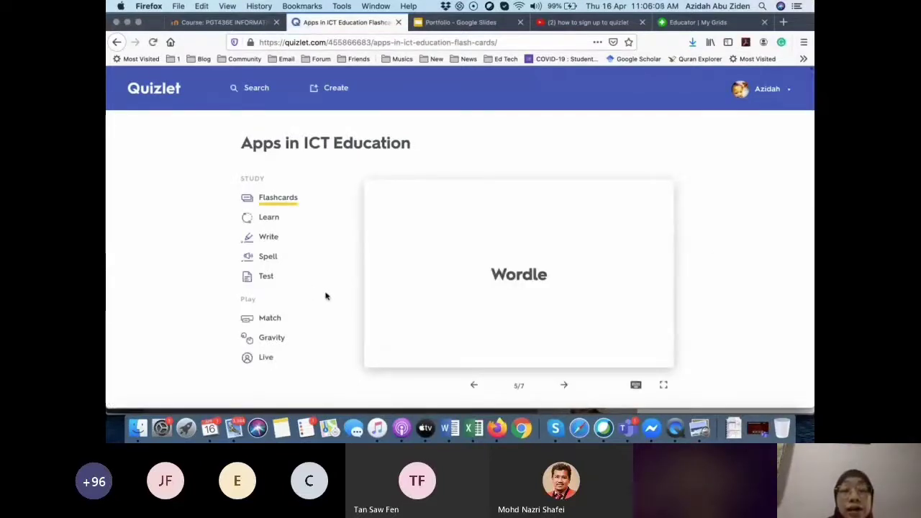
{"action": "scroll", "coordinate": [308, 342], "scroll_direction": "down", "scroll_amount": 1}
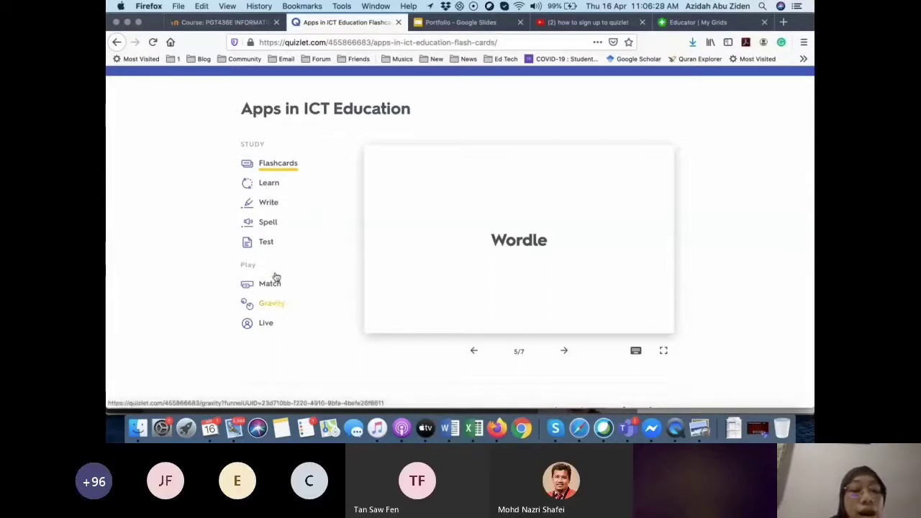
{"action": "left_click", "coordinate": [267, 243]}
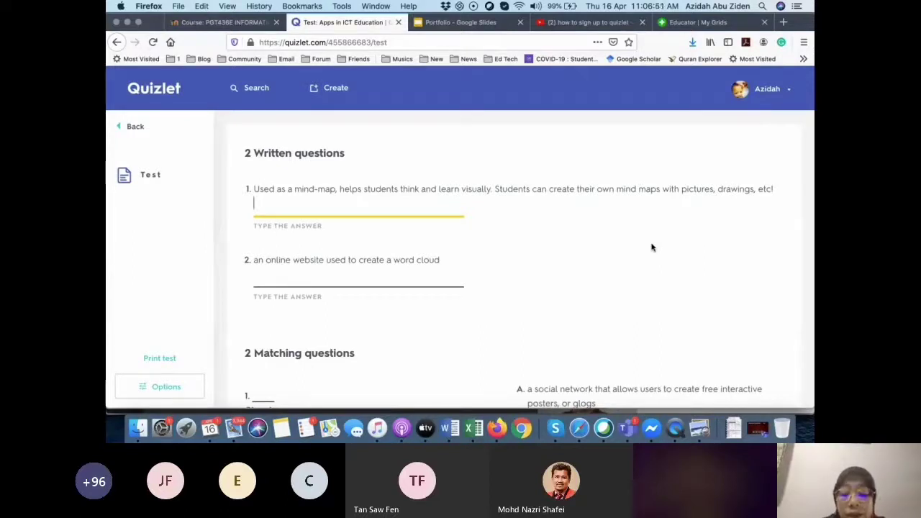
Answer the written questions with 'Popplet' and 'Wordle', then scroll through the rest of the test.
{"action": "type", "text": "opplet"}
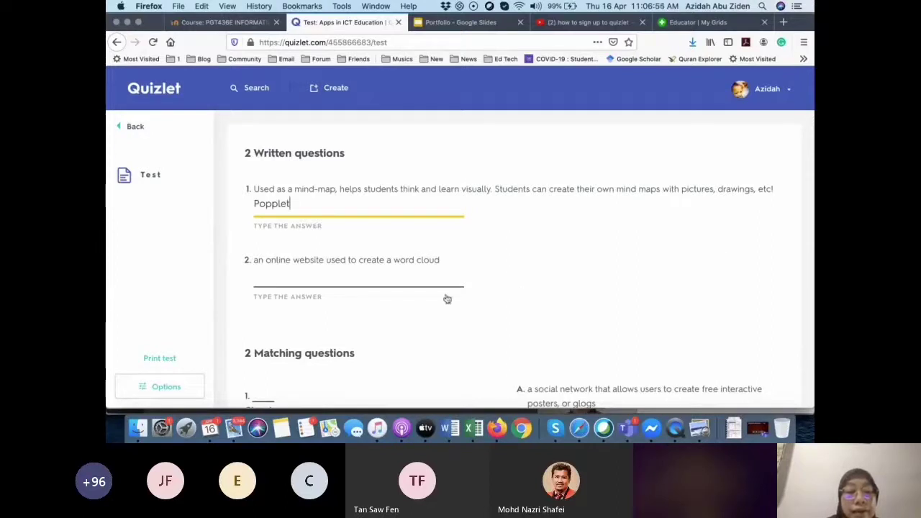
{"action": "left_click", "coordinate": [420, 277]}
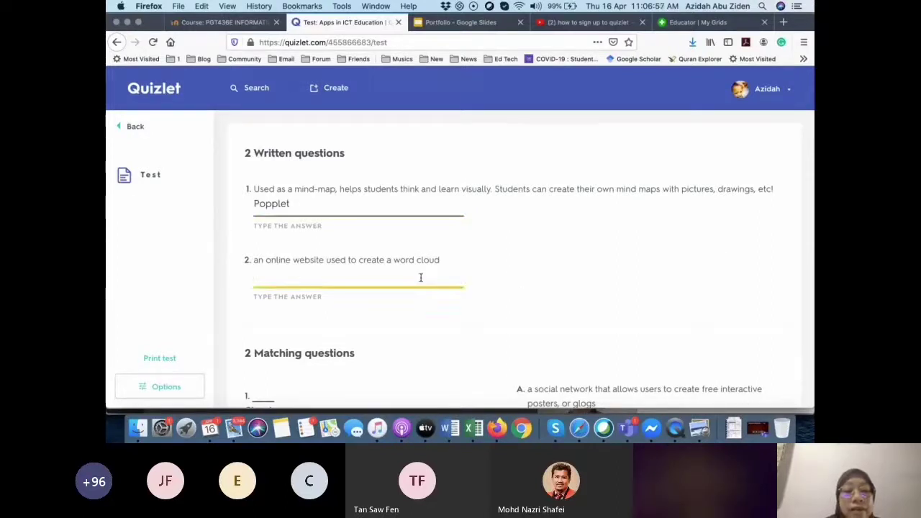
{"action": "type", "text": "Wordle"}
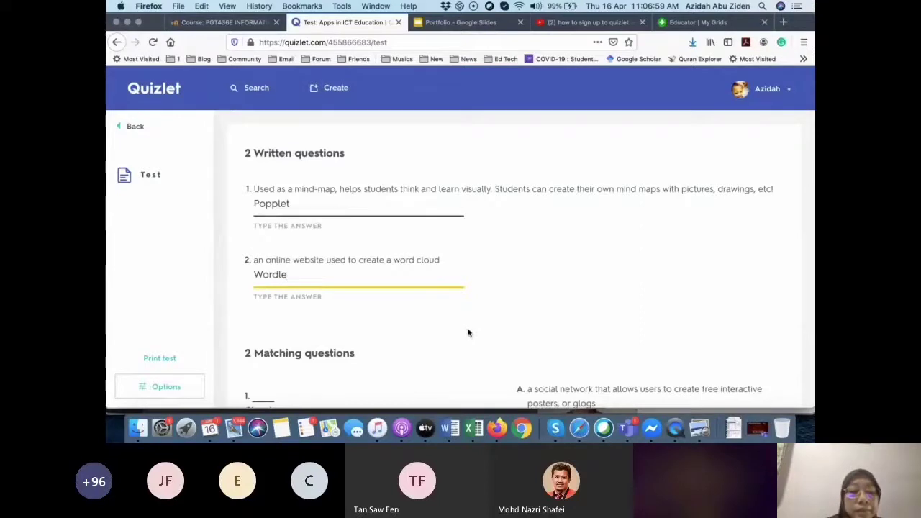
{"action": "scroll", "coordinate": [460, 330], "scroll_direction": "down", "scroll_amount": 4}
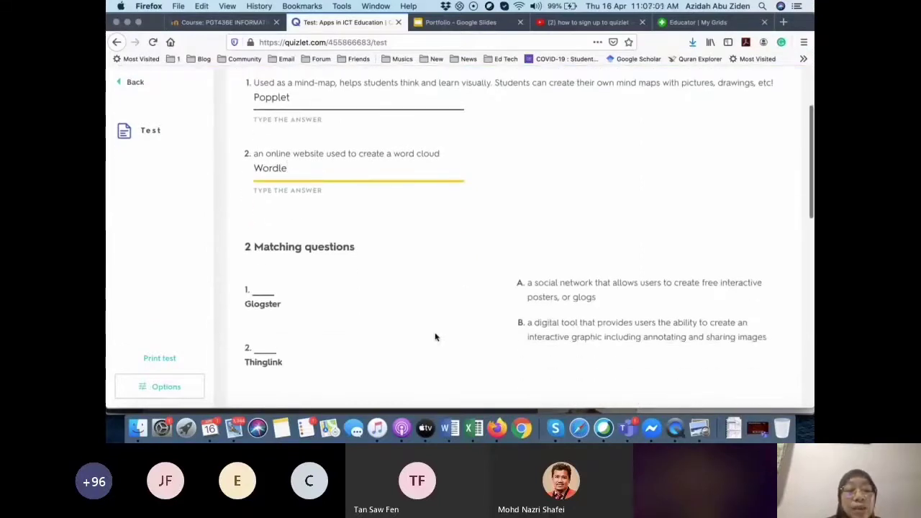
{"action": "scroll", "coordinate": [435, 219], "scroll_direction": "down", "scroll_amount": 1}
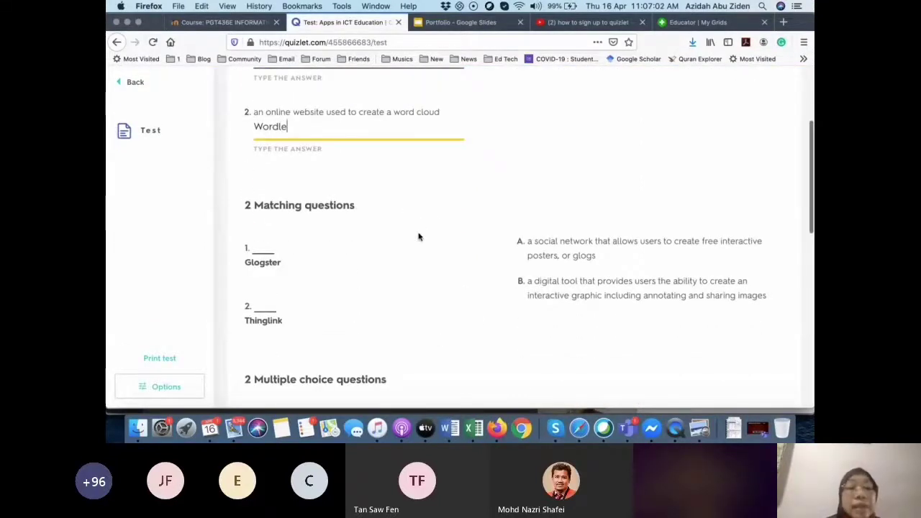
{"action": "scroll", "coordinate": [419, 237], "scroll_direction": "up", "scroll_amount": 2}
{"action": "scroll", "coordinate": [418, 237], "scroll_direction": "up", "scroll_amount": 1}
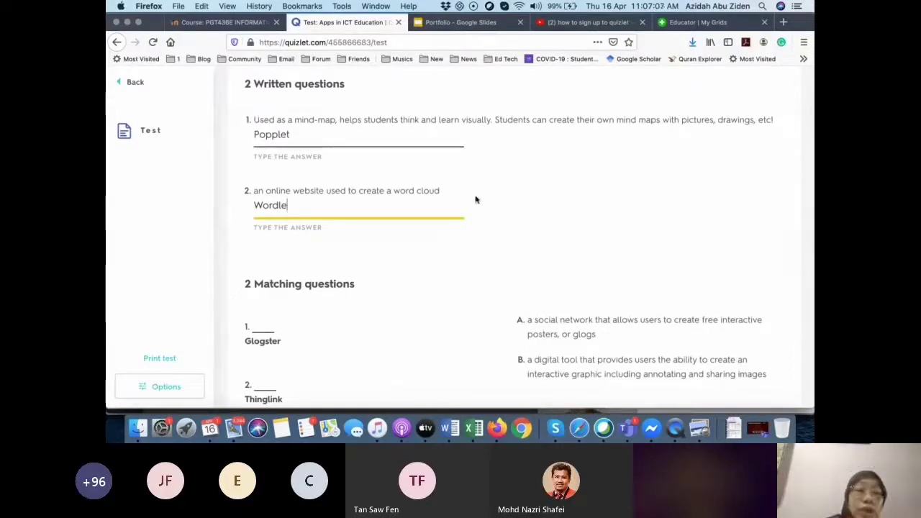
{"action": "scroll", "coordinate": [431, 250], "scroll_direction": "down", "scroll_amount": 3}
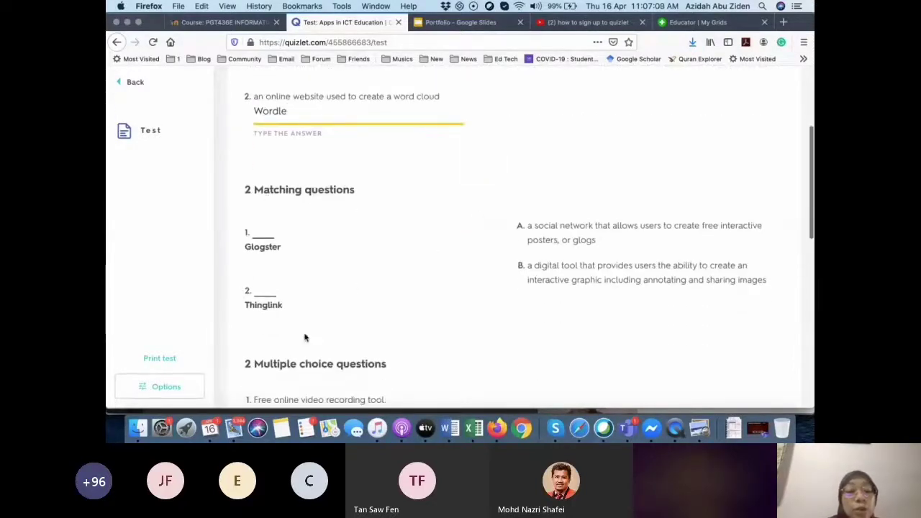
{"action": "scroll", "coordinate": [355, 335], "scroll_direction": "down", "scroll_amount": 3}
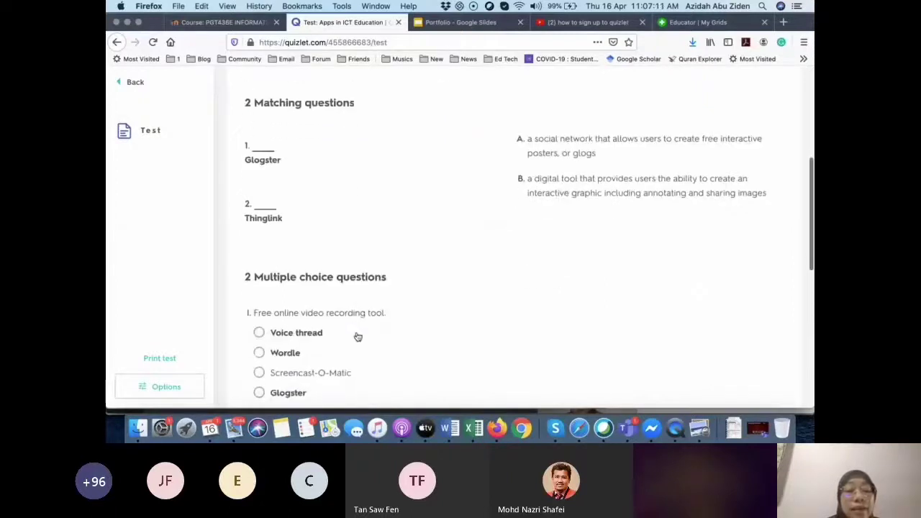
{"action": "scroll", "coordinate": [348, 360], "scroll_direction": "down", "scroll_amount": 7}
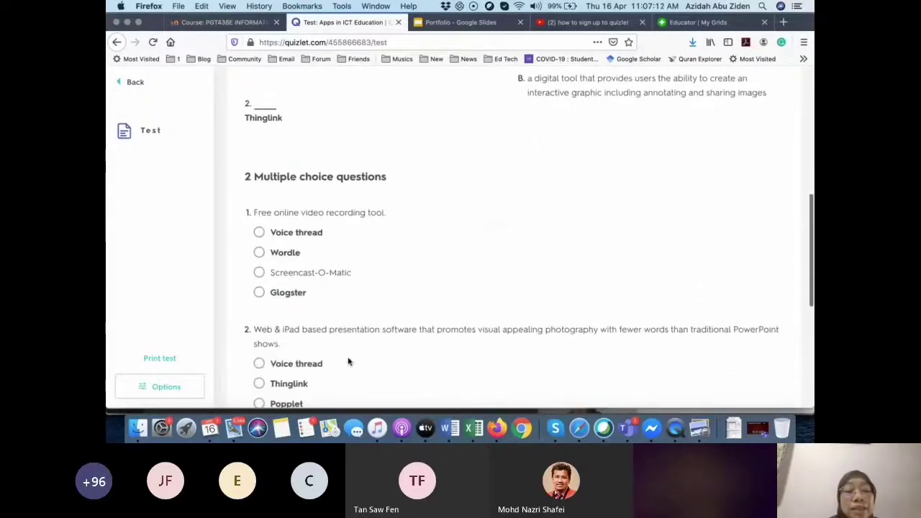
{"action": "scroll", "coordinate": [362, 336], "scroll_direction": "down", "scroll_amount": 5}
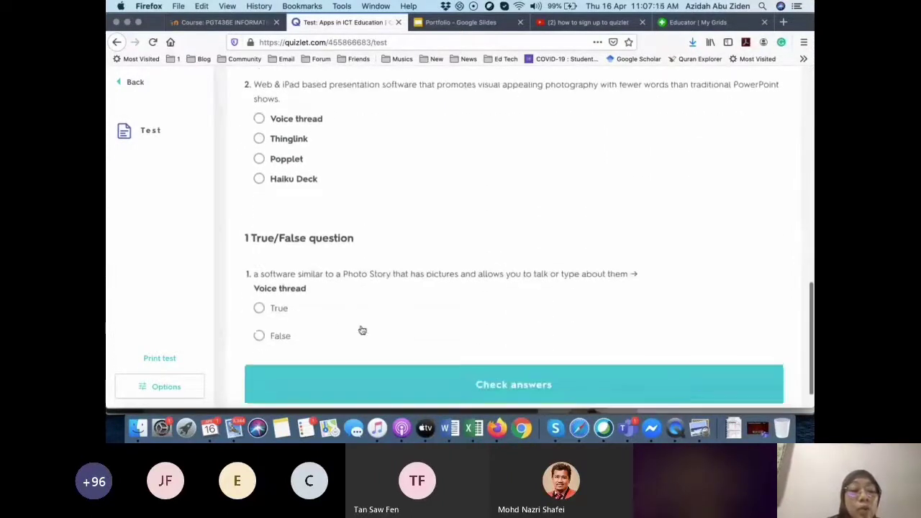
{"action": "scroll", "coordinate": [351, 327], "scroll_direction": "up", "scroll_amount": 12}
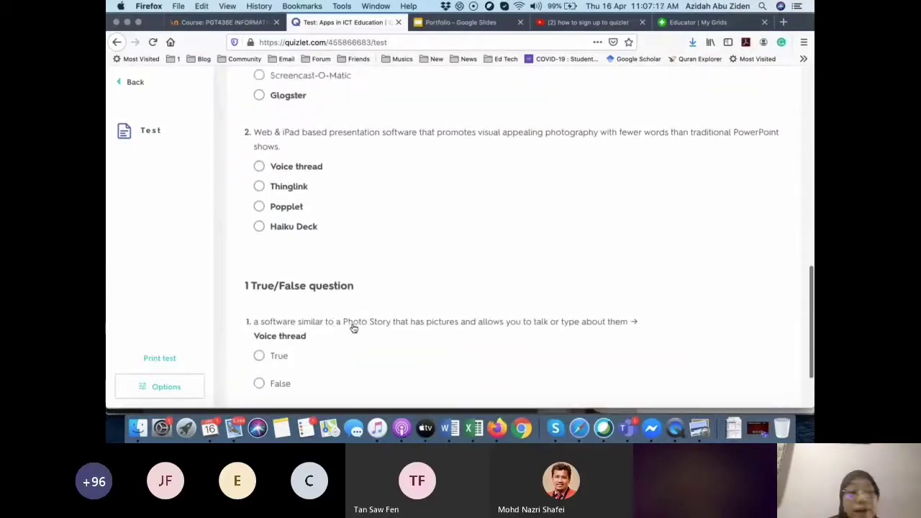
{"action": "scroll", "coordinate": [351, 326], "scroll_direction": "up", "scroll_amount": 5}
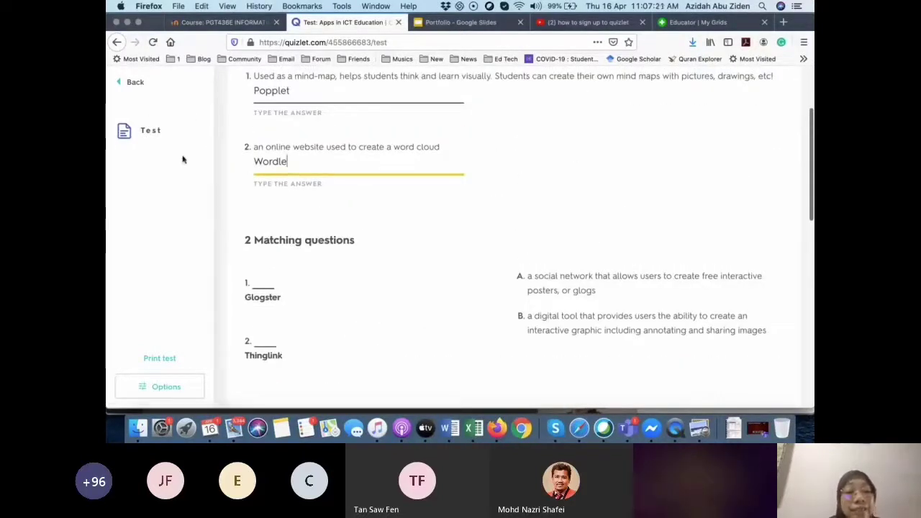
{"action": "scroll", "coordinate": [372, 295], "scroll_direction": "down", "scroll_amount": 2}
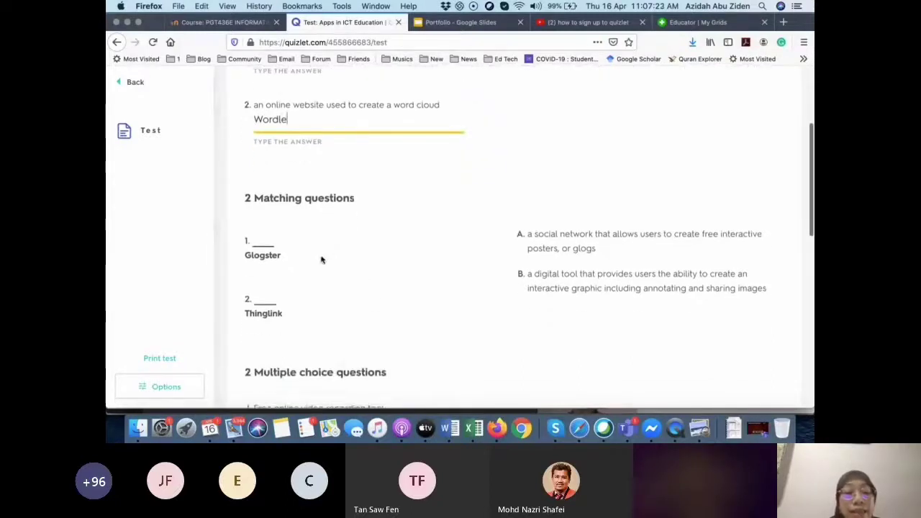
Replace the partial 'Gl' entry and fill the matching blanks with A and B.
{"action": "left_click", "coordinate": [263, 242]}
{"action": "left_click", "coordinate": [268, 241]}
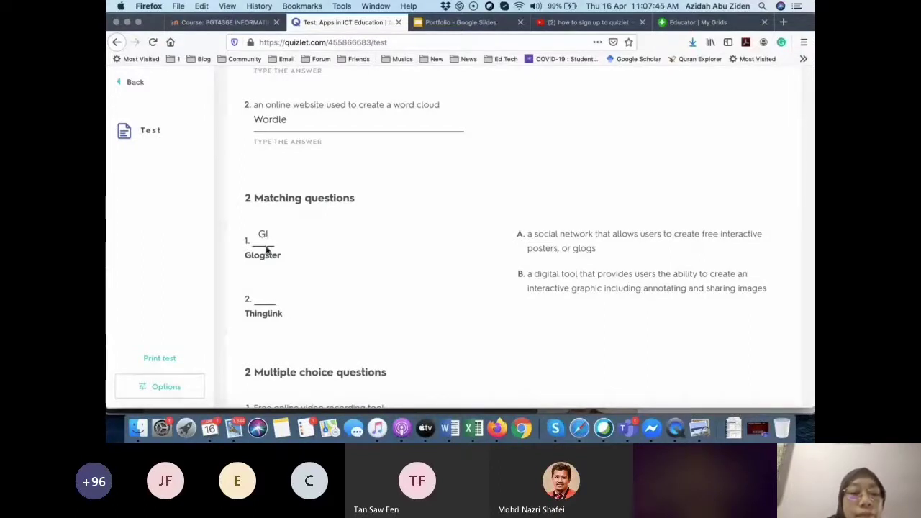
{"action": "left_click", "coordinate": [268, 249]}
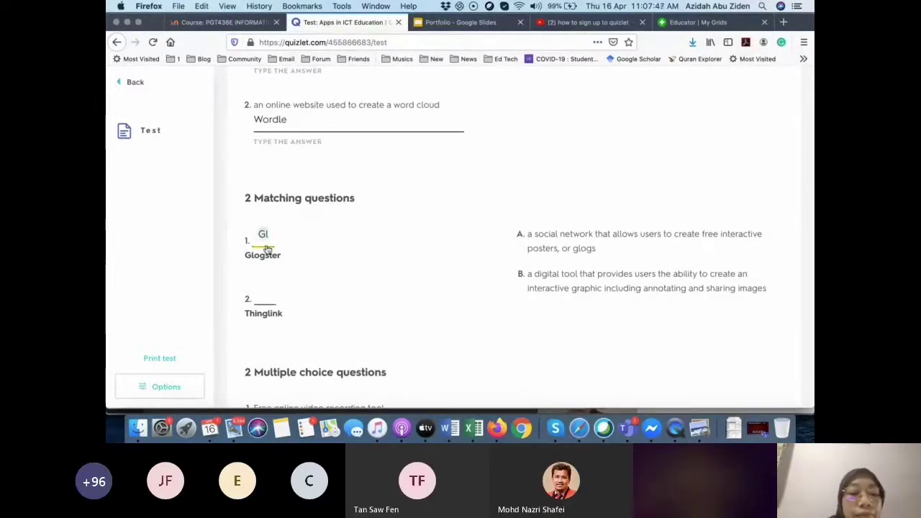
{"action": "double_click", "coordinate": [266, 233]}
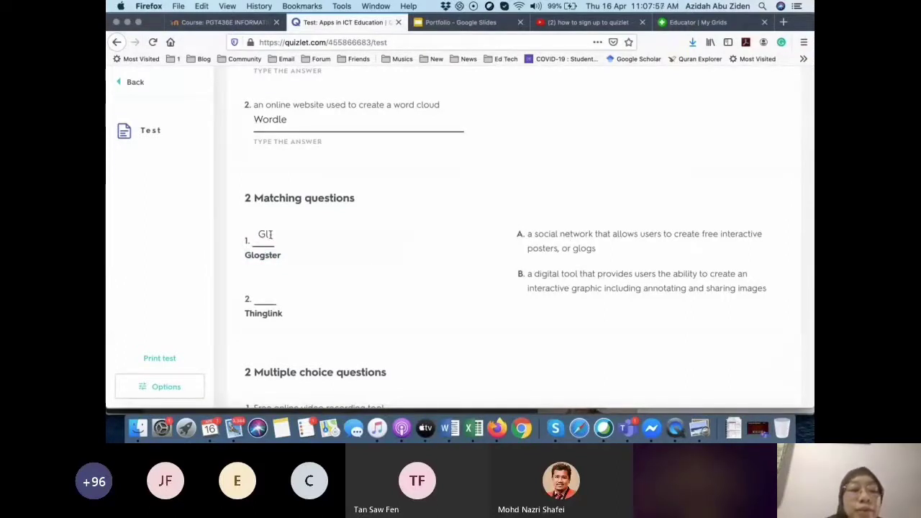
{"action": "key", "text": "BackSpace"}
{"action": "key", "text": "BackSpace"}
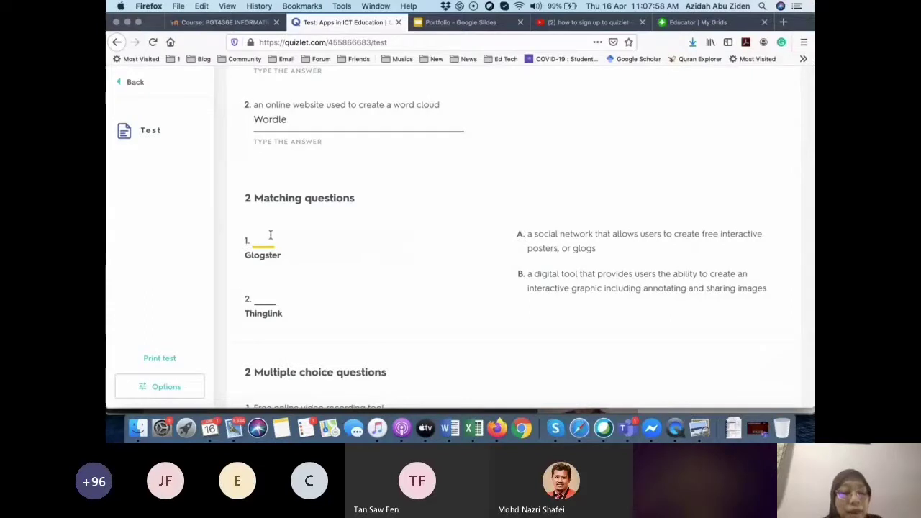
{"action": "type", "text": "A"}
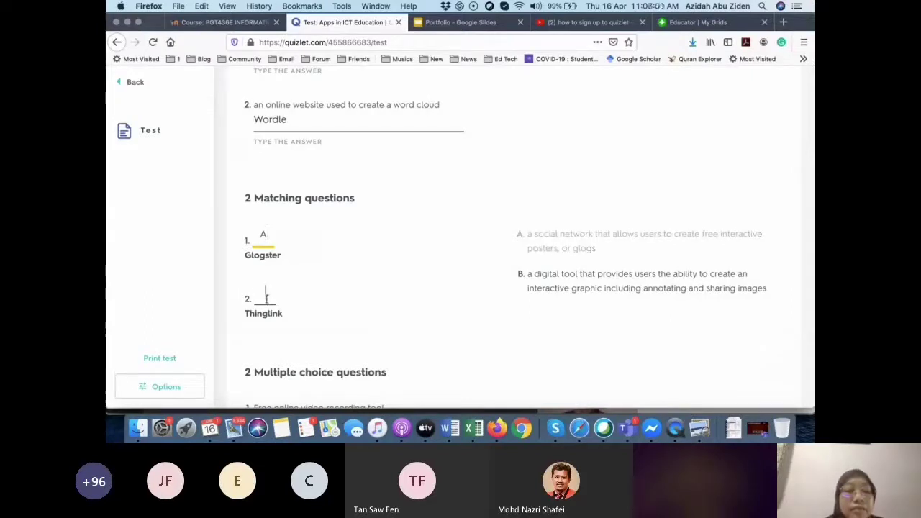
{"action": "left_click", "coordinate": [265, 297]}
{"action": "type", "text": "B"}
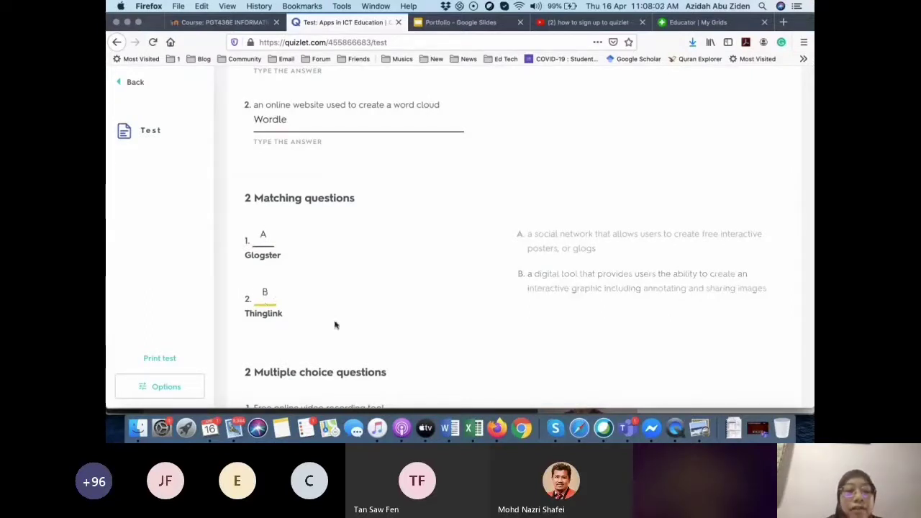
Choose Screencast-O-Matic and Voice thread, mark the statement True, and check answers.
{"action": "scroll", "coordinate": [338, 322], "scroll_direction": "down", "scroll_amount": 3}
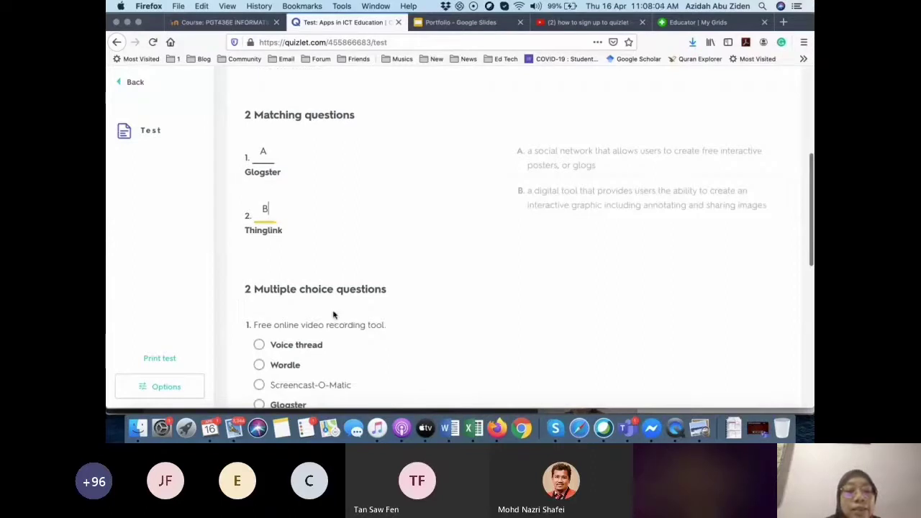
{"action": "scroll", "coordinate": [342, 309], "scroll_direction": "down", "scroll_amount": 3}
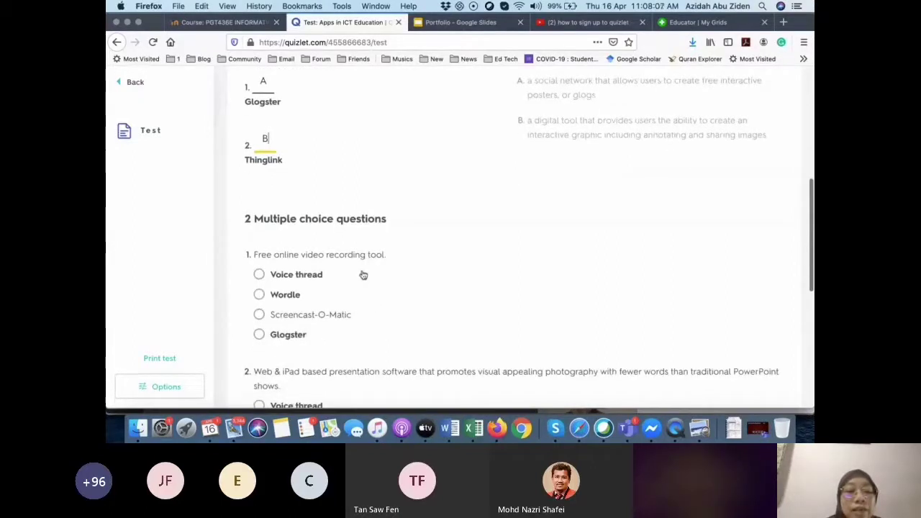
{"action": "left_click", "coordinate": [258, 318]}
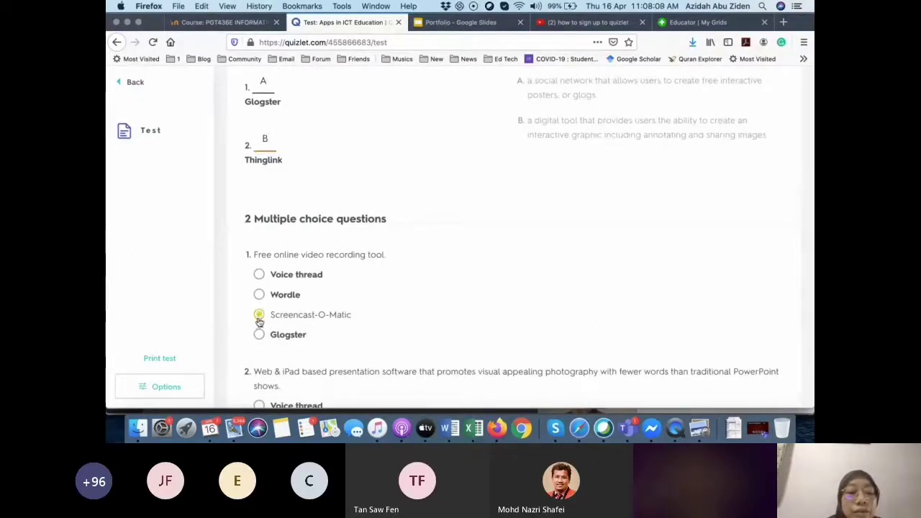
{"action": "scroll", "coordinate": [364, 313], "scroll_direction": "down", "scroll_amount": 3}
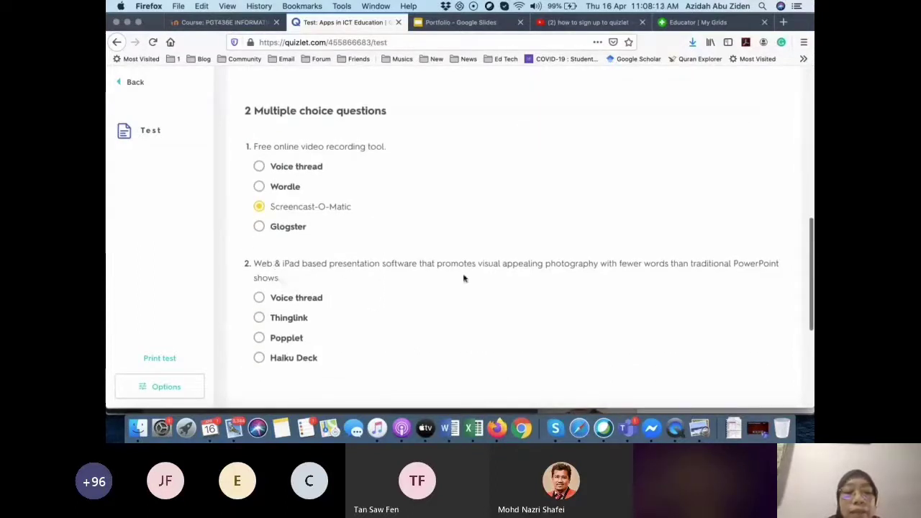
{"action": "left_click", "coordinate": [260, 298]}
{"action": "scroll", "coordinate": [565, 384], "scroll_direction": "down", "scroll_amount": 2}
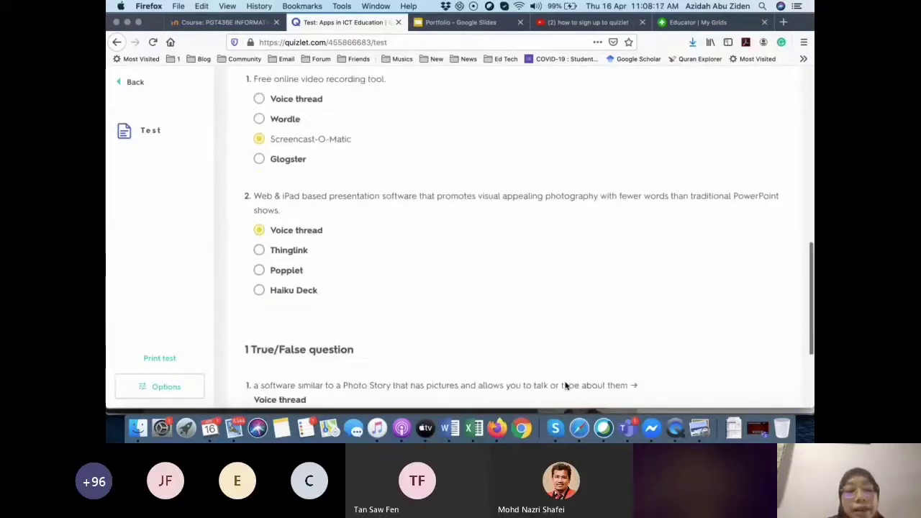
{"action": "scroll", "coordinate": [538, 332], "scroll_direction": "down", "scroll_amount": 2}
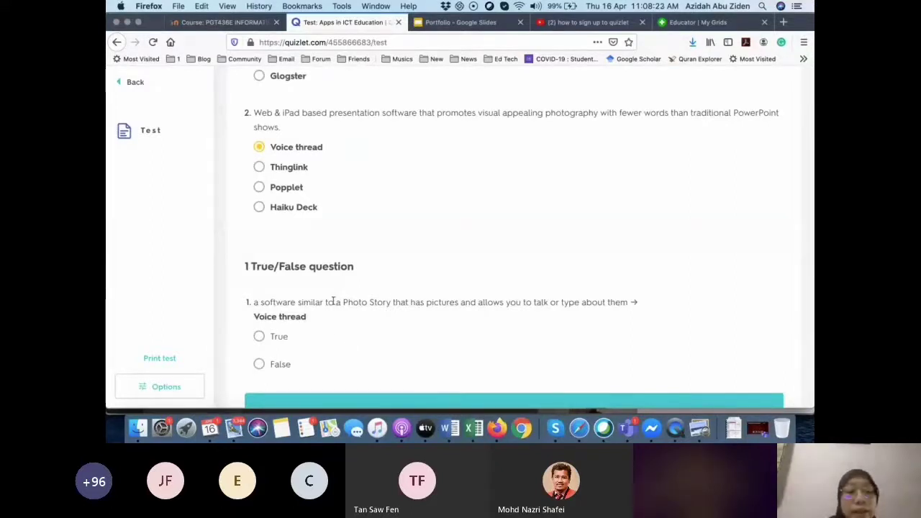
{"action": "left_click", "coordinate": [259, 336]}
{"action": "scroll", "coordinate": [357, 335], "scroll_direction": "down", "scroll_amount": 2}
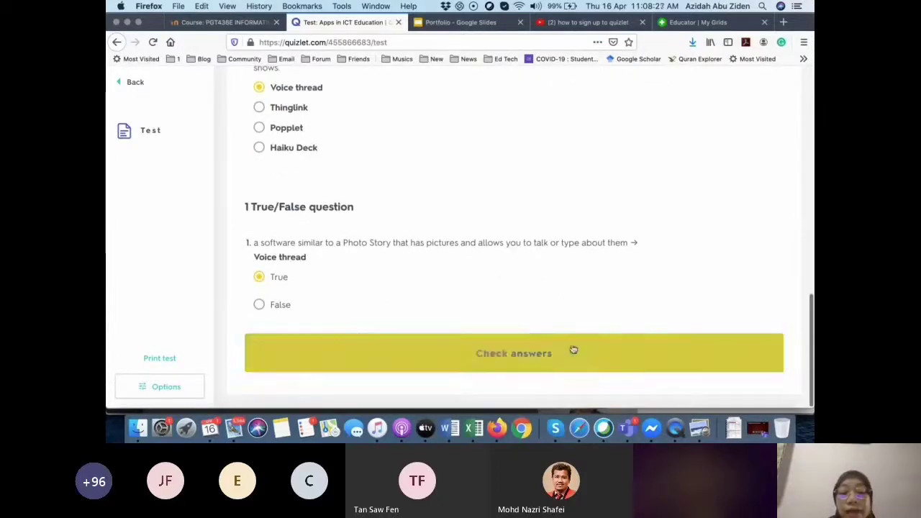
{"action": "left_click", "coordinate": [533, 362]}
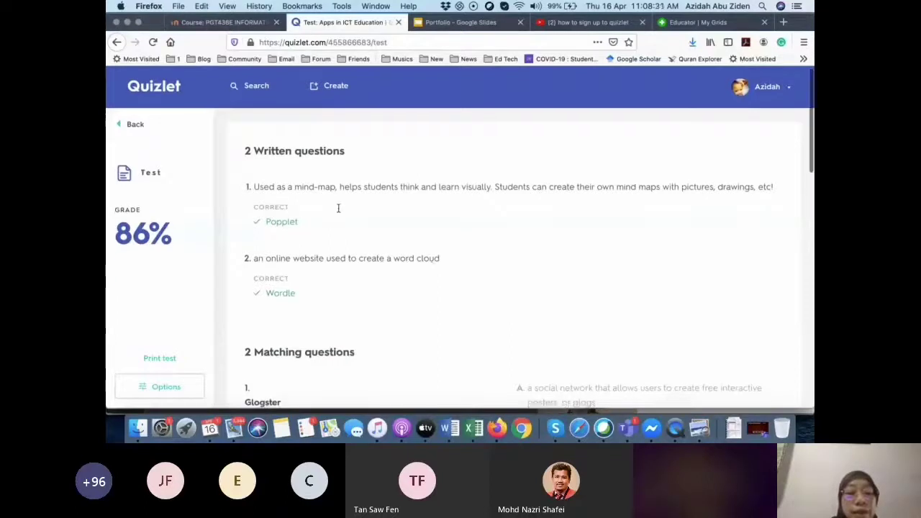
Scroll through the graded 86% test results.
{"action": "scroll", "coordinate": [378, 259], "scroll_direction": "down", "scroll_amount": 4}
{"action": "scroll", "coordinate": [368, 323], "scroll_direction": "down", "scroll_amount": 6}
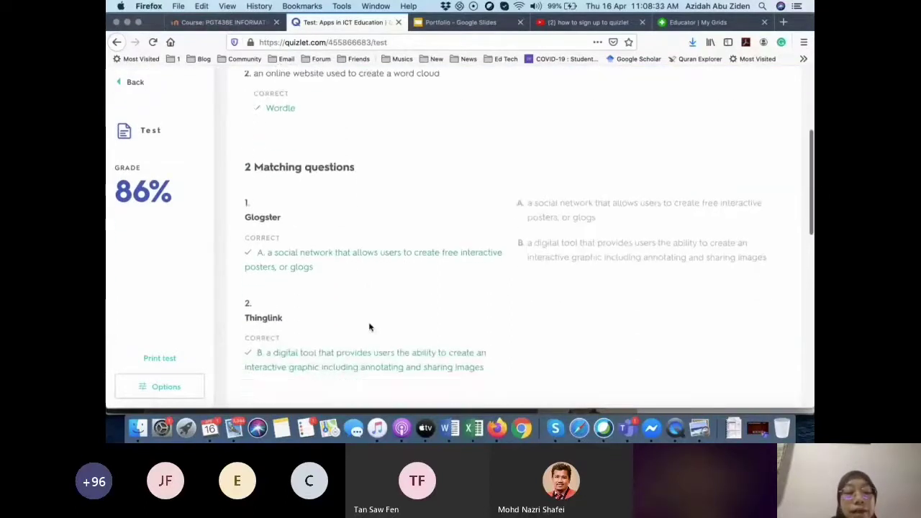
{"action": "scroll", "coordinate": [396, 336], "scroll_direction": "down", "scroll_amount": 4}
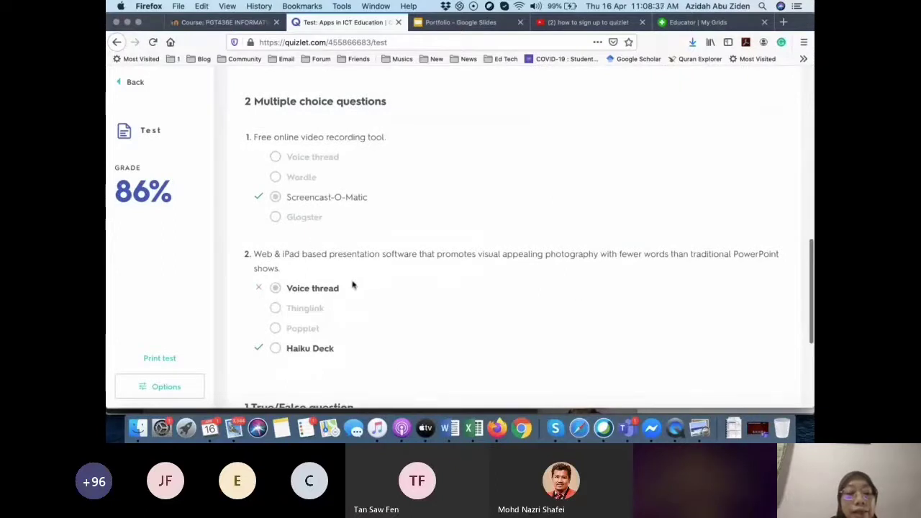
{"action": "scroll", "coordinate": [386, 324], "scroll_direction": "down", "scroll_amount": 1}
{"action": "scroll", "coordinate": [385, 323], "scroll_direction": "down", "scroll_amount": 5}
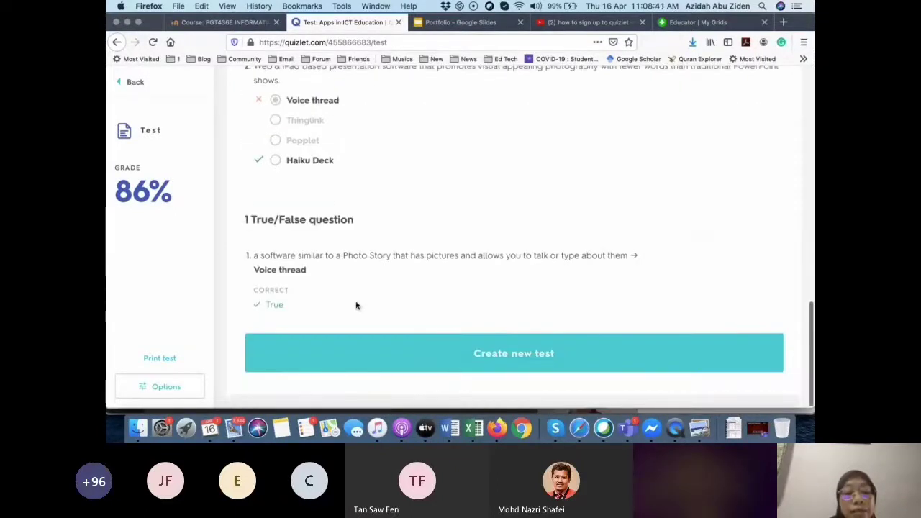
Try generating a new test, then go back to the Apps in ICT Education set.
{"action": "left_click", "coordinate": [464, 352]}
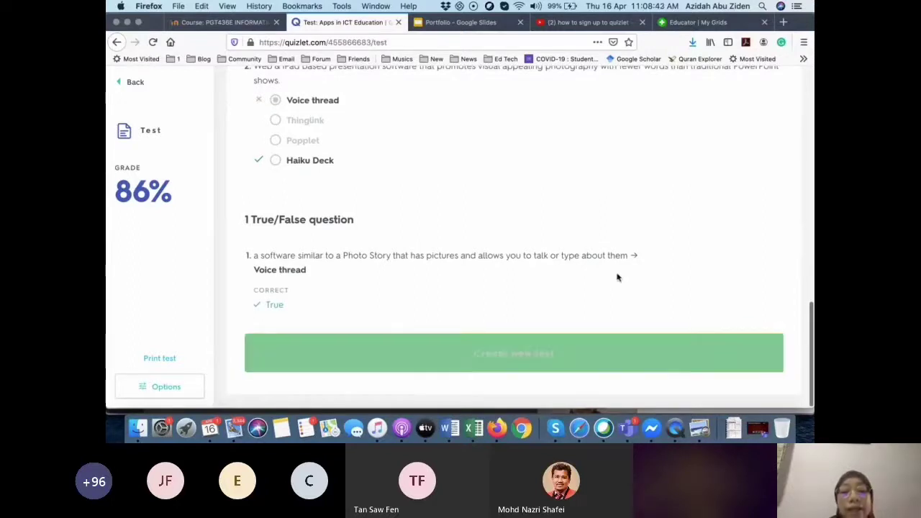
{"action": "left_click", "coordinate": [530, 352]}
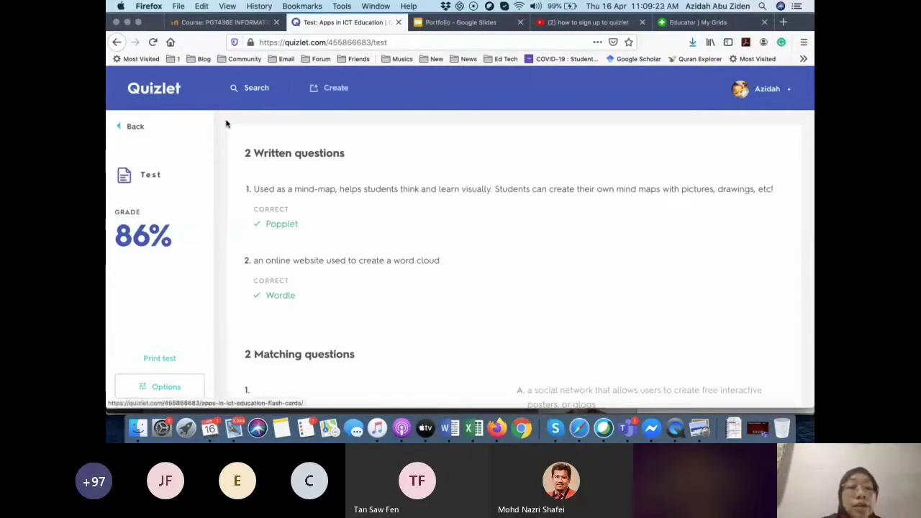
{"action": "left_click", "coordinate": [134, 130]}
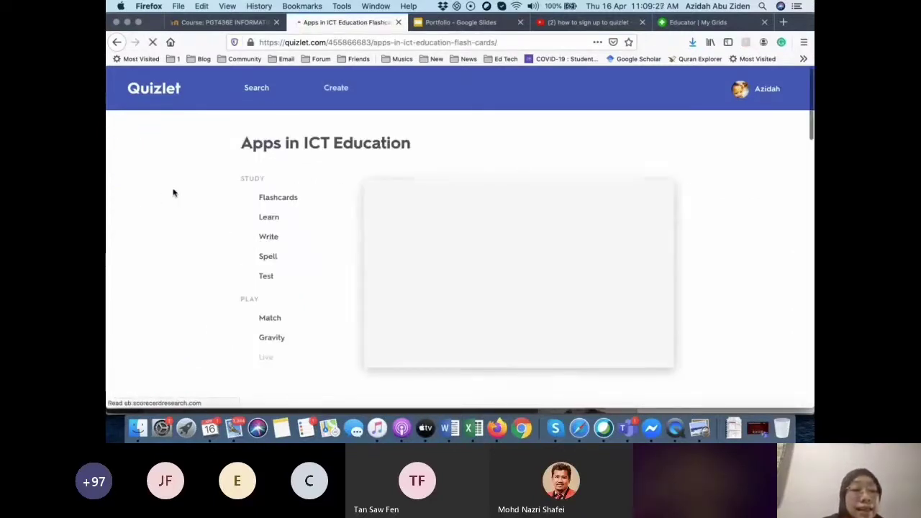
Reopen the Apps in ICT Education set from the home page's Recent list, then switch to the PGT436E course tab.
{"action": "left_click", "coordinate": [159, 92]}
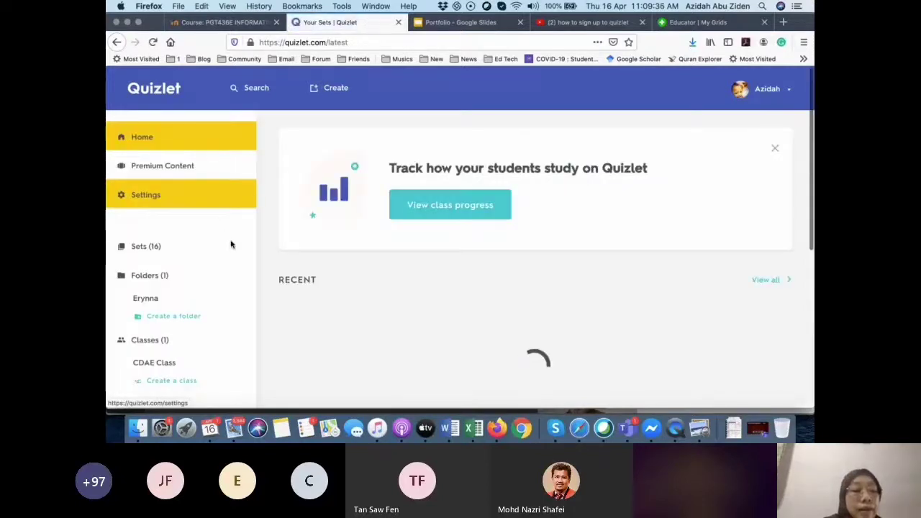
{"action": "scroll", "coordinate": [231, 245], "scroll_direction": "down", "scroll_amount": 3}
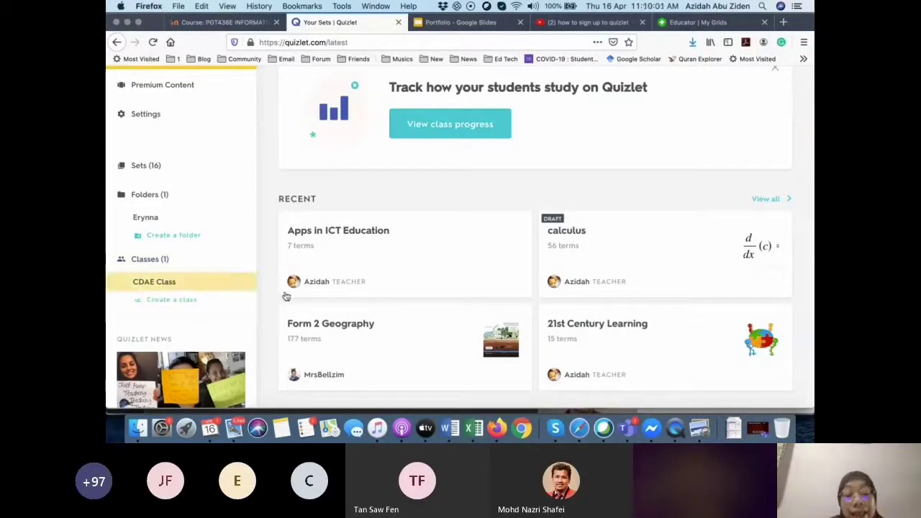
{"action": "scroll", "coordinate": [286, 294], "scroll_direction": "up", "scroll_amount": 2}
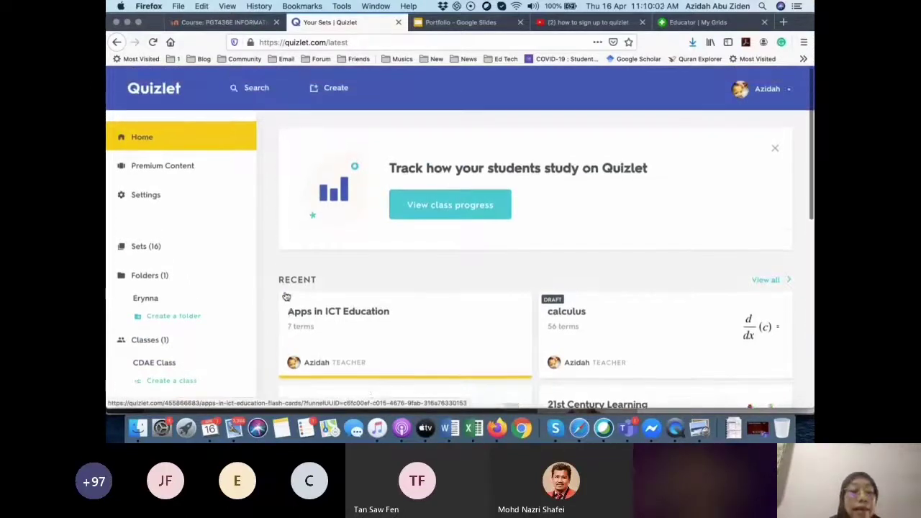
{"action": "left_click", "coordinate": [429, 327]}
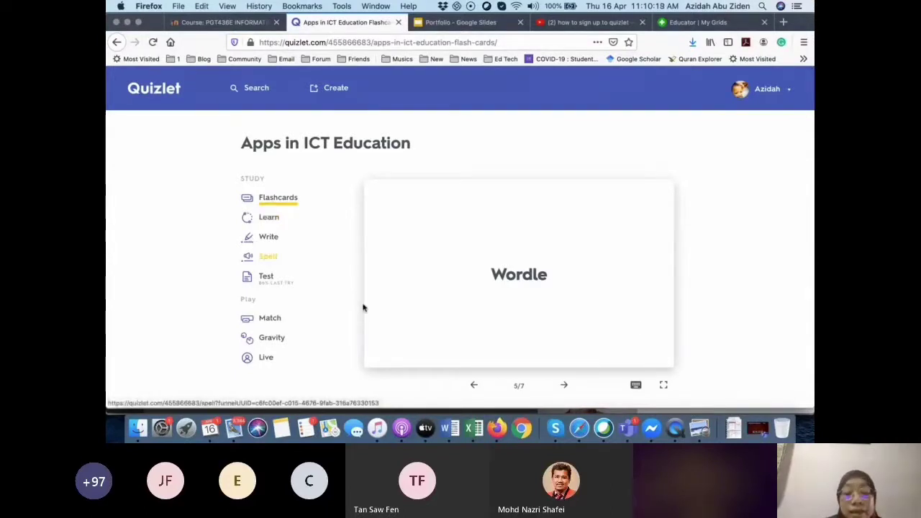
{"action": "scroll", "coordinate": [711, 261], "scroll_direction": "down", "scroll_amount": 3}
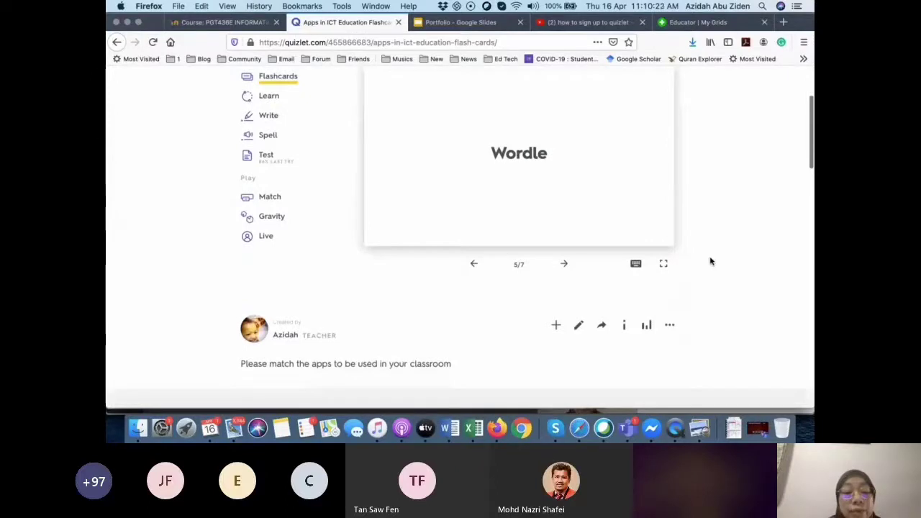
{"action": "scroll", "coordinate": [711, 261], "scroll_direction": "up", "scroll_amount": 1}
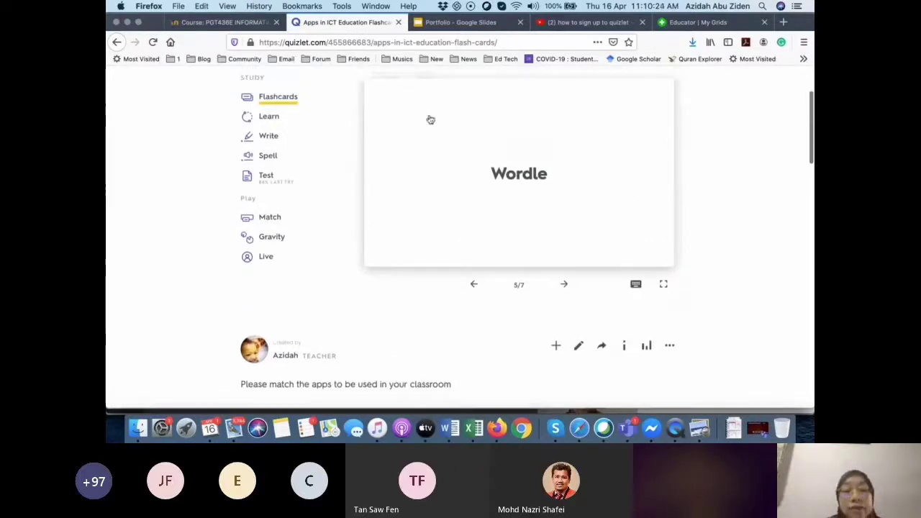
{"action": "left_click", "coordinate": [240, 24]}
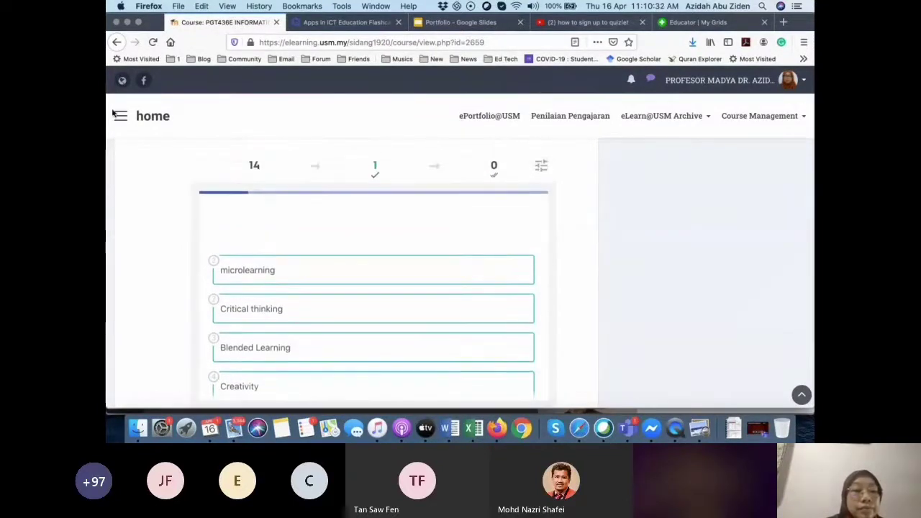
Open the course navigation drawer, scroll its course list, and jump to the section 10 ePortfolio project.
{"action": "left_click", "coordinate": [120, 116]}
{"action": "scroll", "coordinate": [180, 302], "scroll_direction": "down", "scroll_amount": 3}
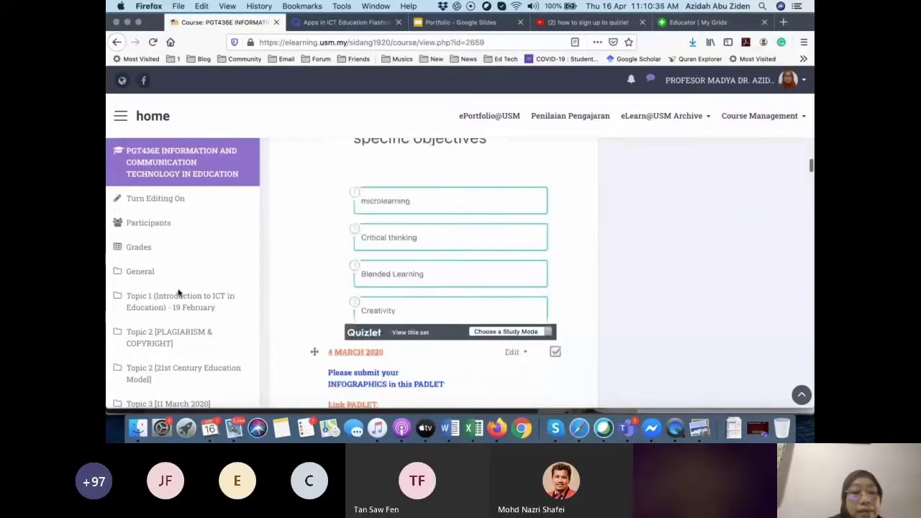
{"action": "scroll", "coordinate": [213, 353], "scroll_direction": "down", "scroll_amount": 3}
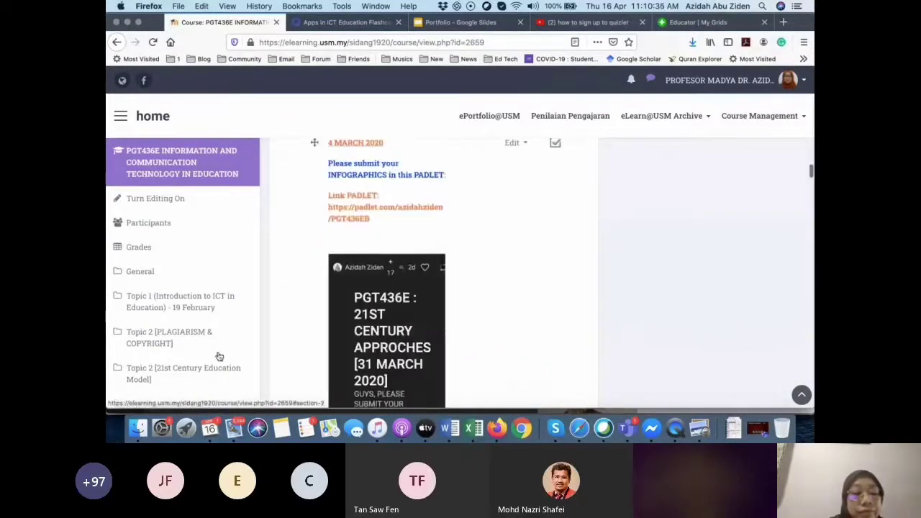
{"action": "scroll", "coordinate": [209, 366], "scroll_direction": "down", "scroll_amount": 3}
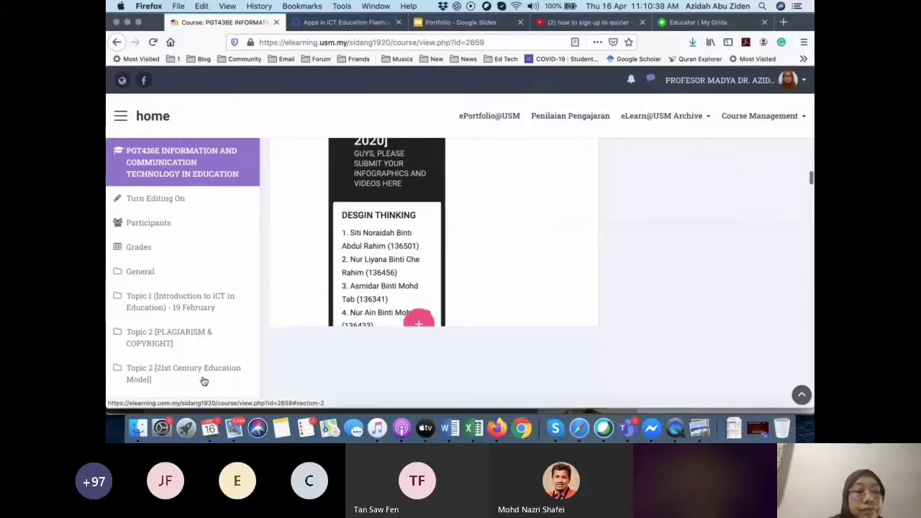
{"action": "scroll", "coordinate": [204, 381], "scroll_direction": "down", "scroll_amount": 3}
{"action": "scroll", "coordinate": [208, 340], "scroll_direction": "down", "scroll_amount": 2}
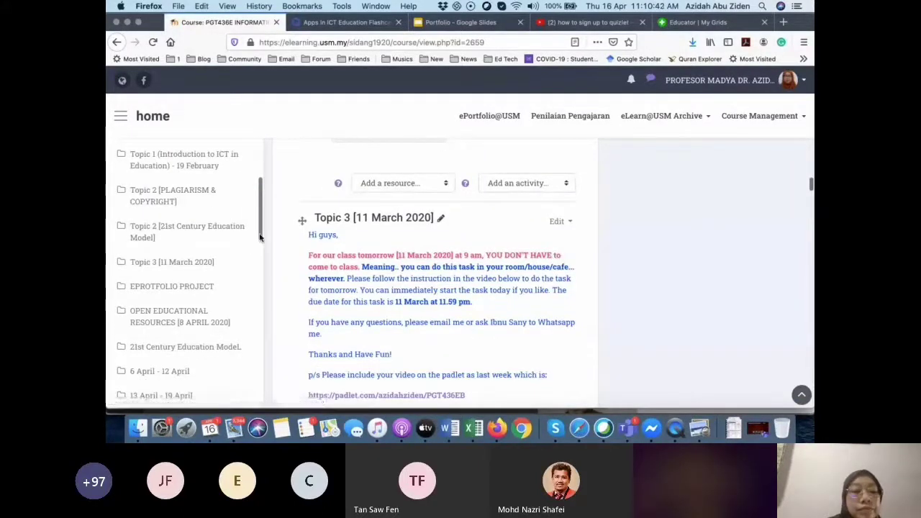
{"action": "left_click_drag", "start_coordinate": [260, 237], "coordinate": [264, 334]}
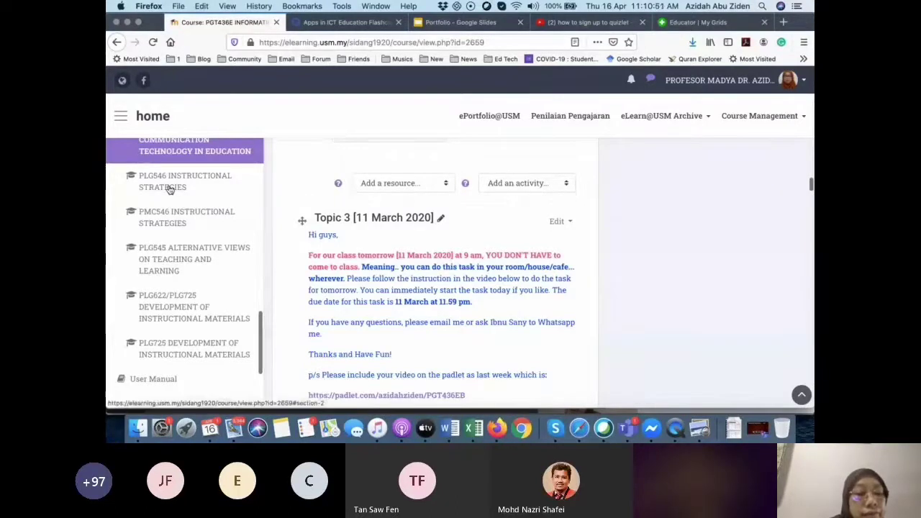
{"action": "scroll", "coordinate": [169, 189], "scroll_direction": "up", "scroll_amount": 6}
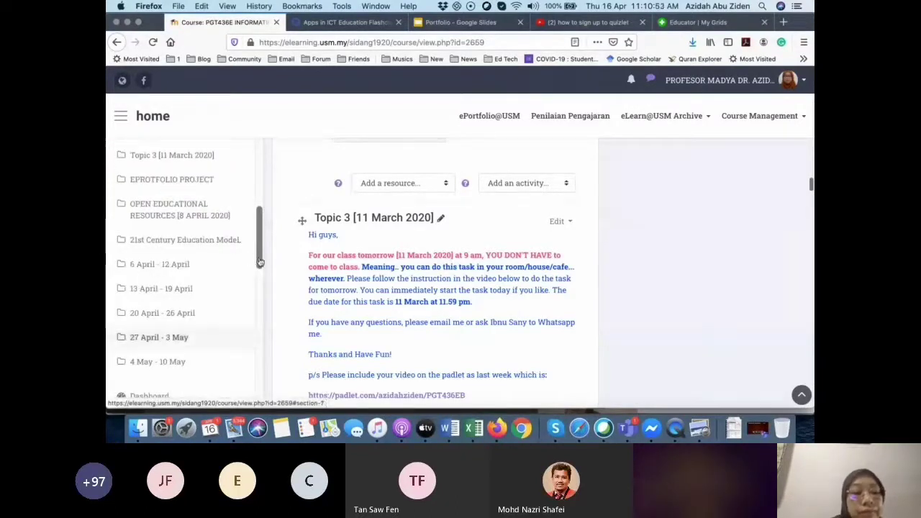
{"action": "left_click_drag", "start_coordinate": [259, 262], "coordinate": [263, 348]}
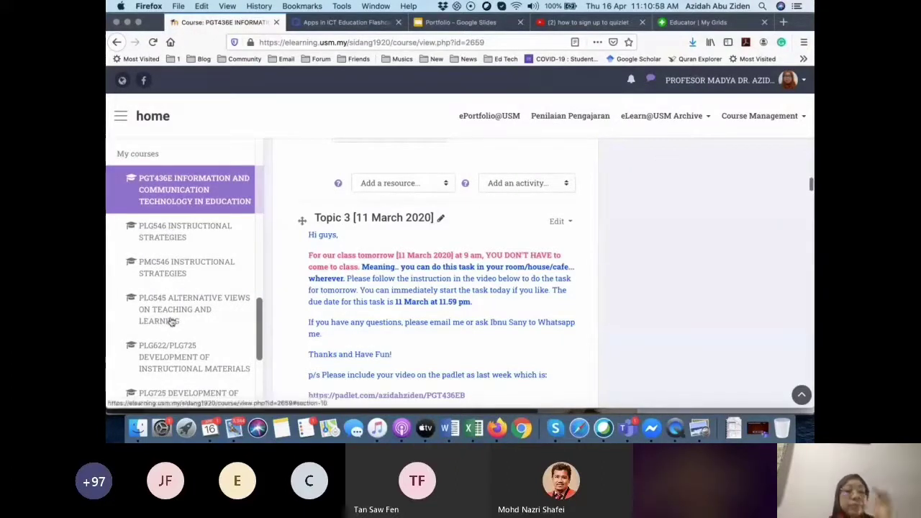
{"action": "left_click", "coordinate": [262, 339]}
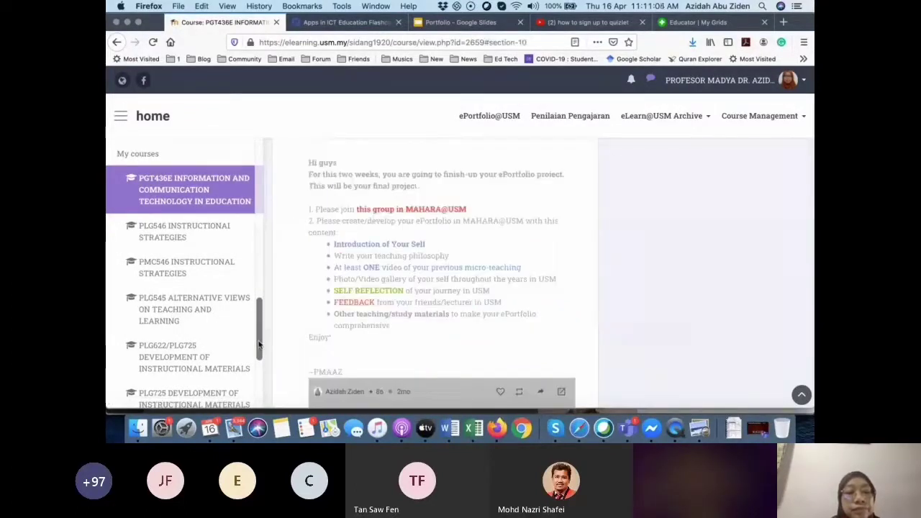
{"action": "scroll", "coordinate": [259, 345], "scroll_direction": "down", "scroll_amount": 1}
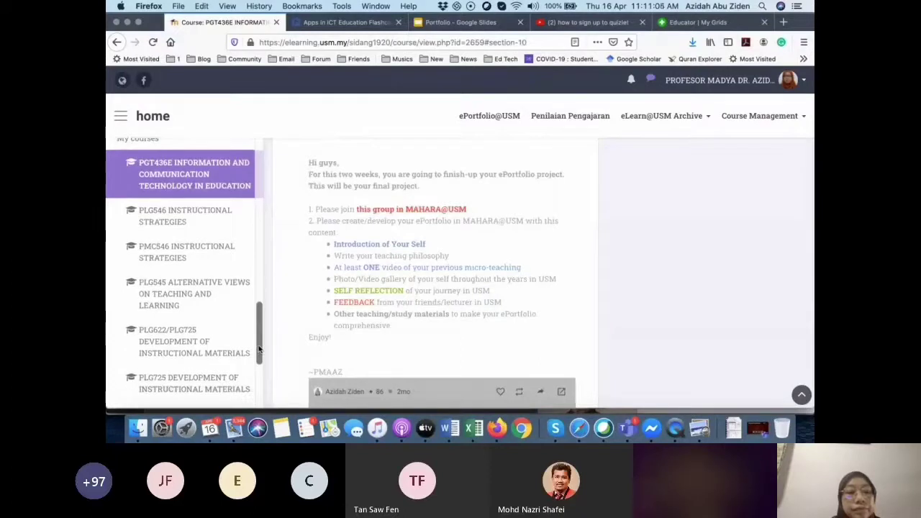
Open the PLG545 Alternative Views on Teaching course and scroll to its Education 4.0 section.
{"action": "left_click", "coordinate": [176, 296]}
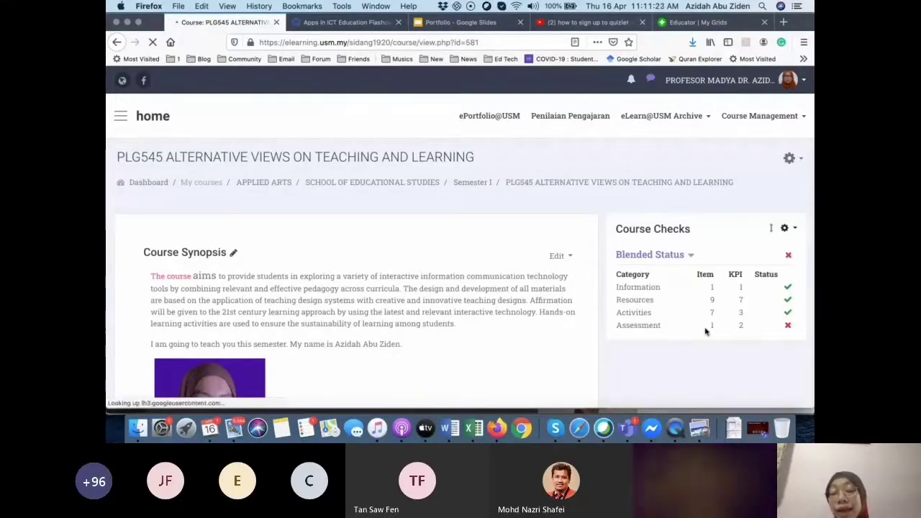
{"action": "scroll", "coordinate": [516, 360], "scroll_direction": "down", "scroll_amount": 5}
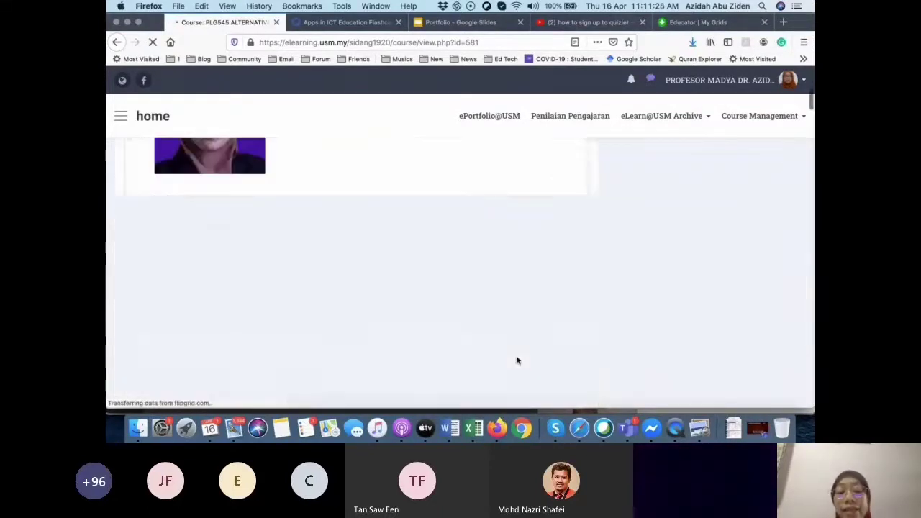
{"action": "scroll", "coordinate": [535, 356], "scroll_direction": "down", "scroll_amount": 2}
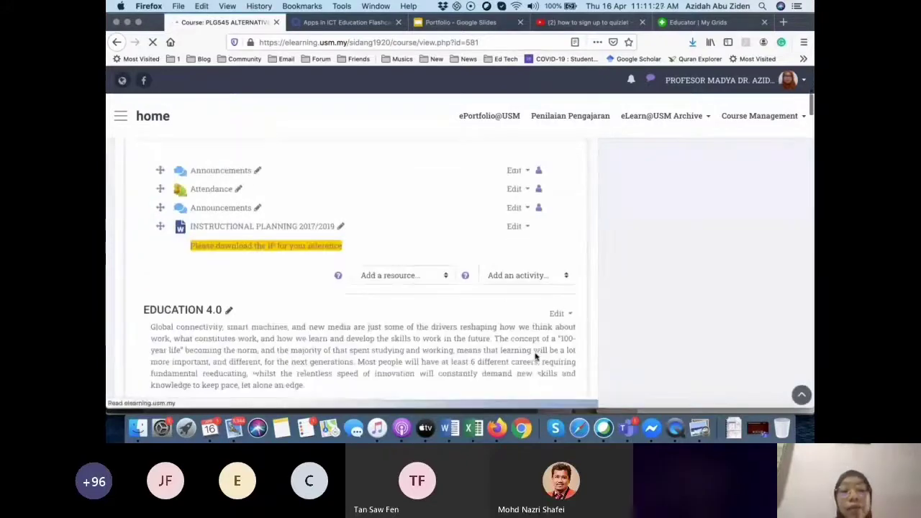
{"action": "scroll", "coordinate": [534, 356], "scroll_direction": "down", "scroll_amount": 5}
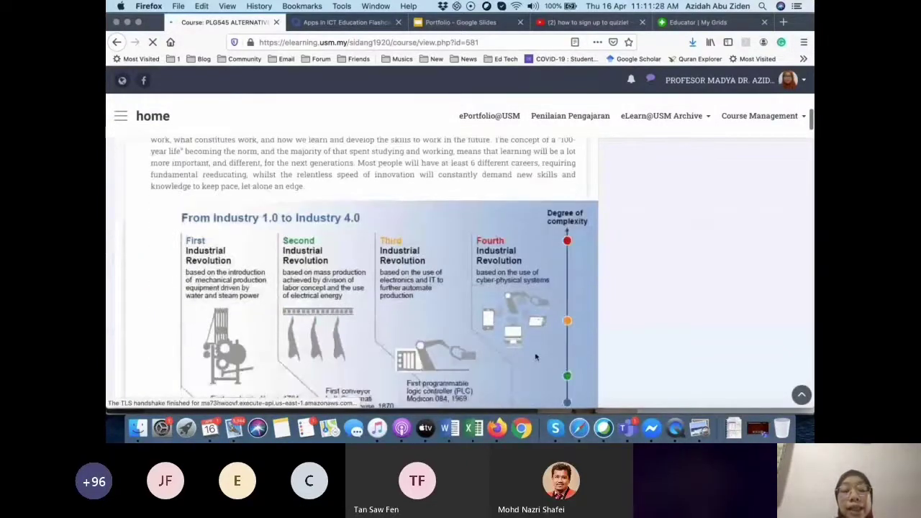
{"action": "scroll", "coordinate": [536, 357], "scroll_direction": "down", "scroll_amount": 5}
{"action": "scroll", "coordinate": [532, 338], "scroll_direction": "up", "scroll_amount": 5}
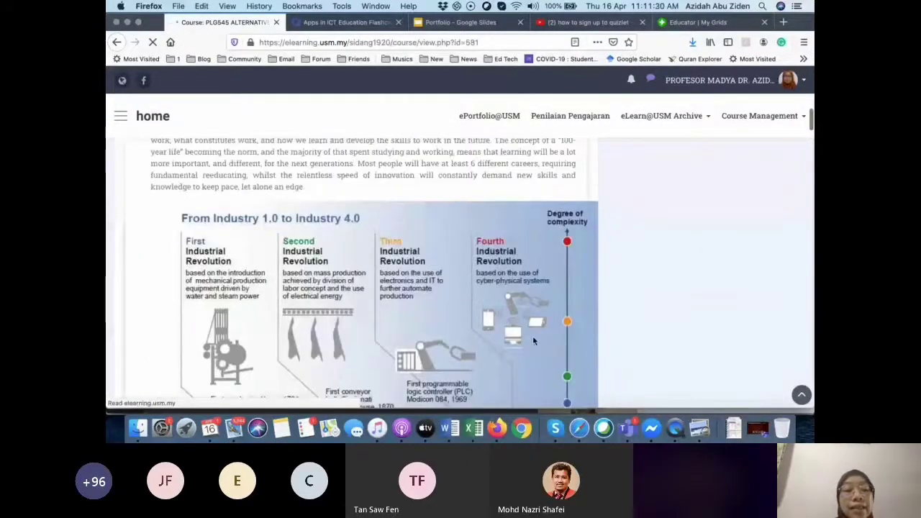
{"action": "scroll", "coordinate": [308, 240], "scroll_direction": "up", "scroll_amount": 2}
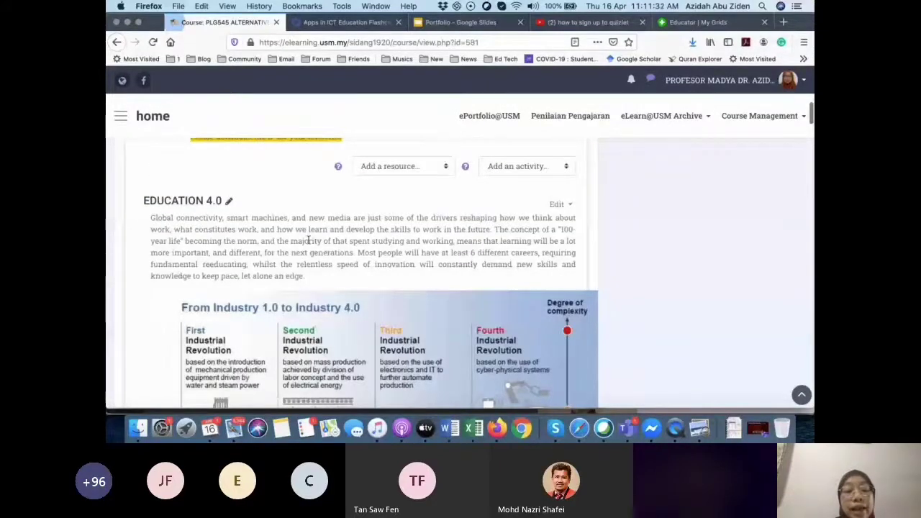
{"action": "scroll", "coordinate": [345, 317], "scroll_direction": "down", "scroll_amount": 10}
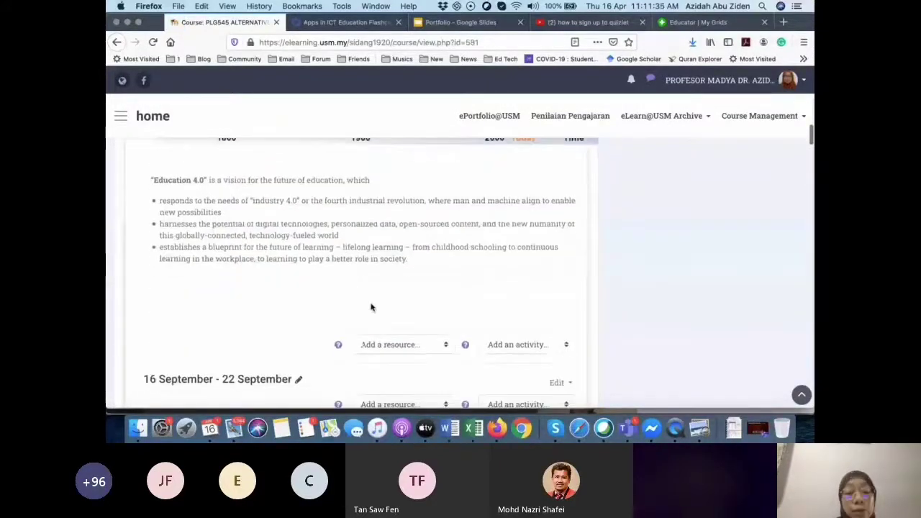
{"action": "scroll", "coordinate": [370, 308], "scroll_direction": "down", "scroll_amount": 1}
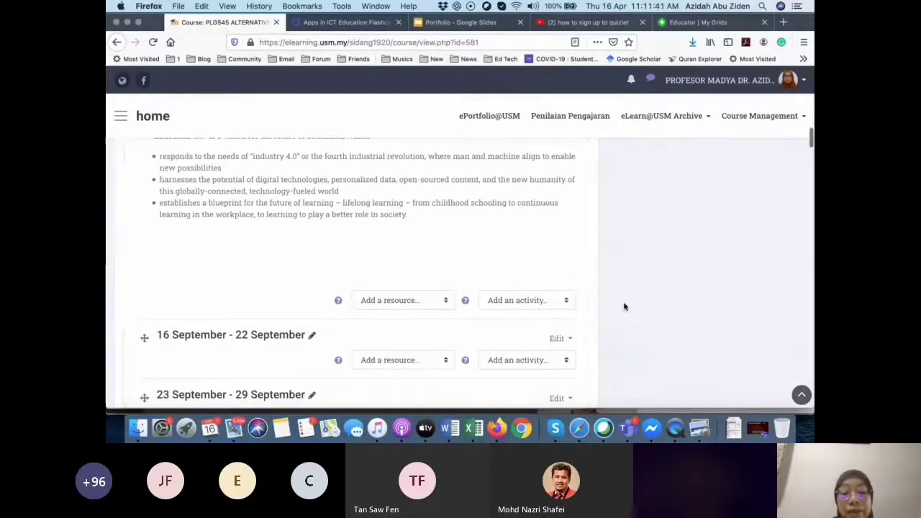
{"action": "left_click", "coordinate": [697, 429]}
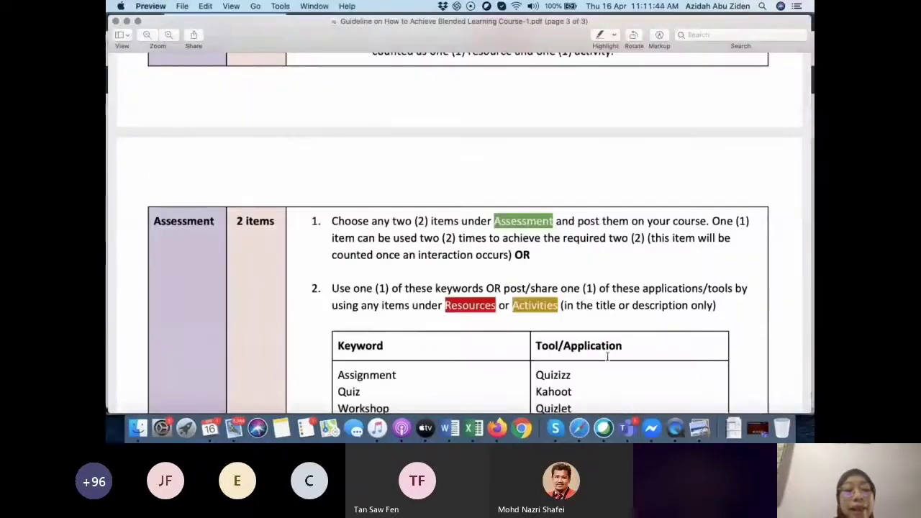
{"action": "scroll", "coordinate": [607, 356], "scroll_direction": "down", "scroll_amount": 3}
{"action": "scroll", "coordinate": [606, 356], "scroll_direction": "down", "scroll_amount": 1}
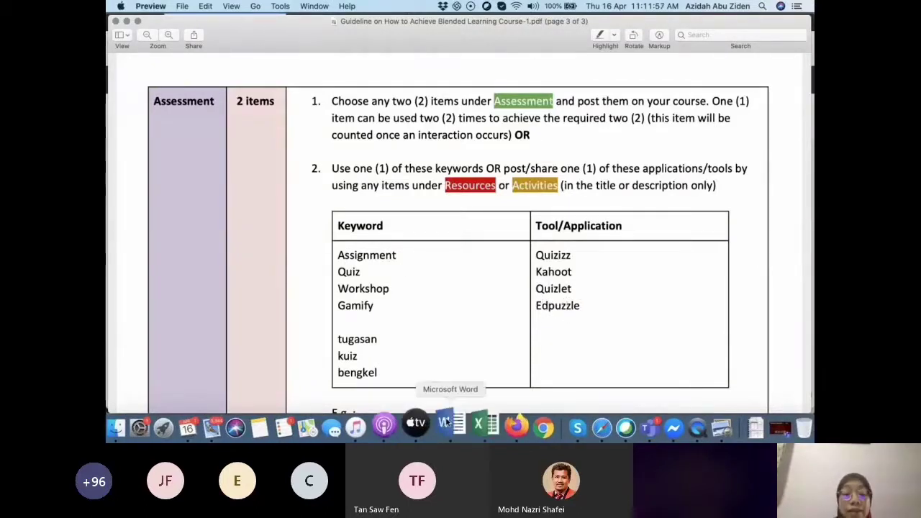
{"action": "left_click", "coordinate": [503, 426]}
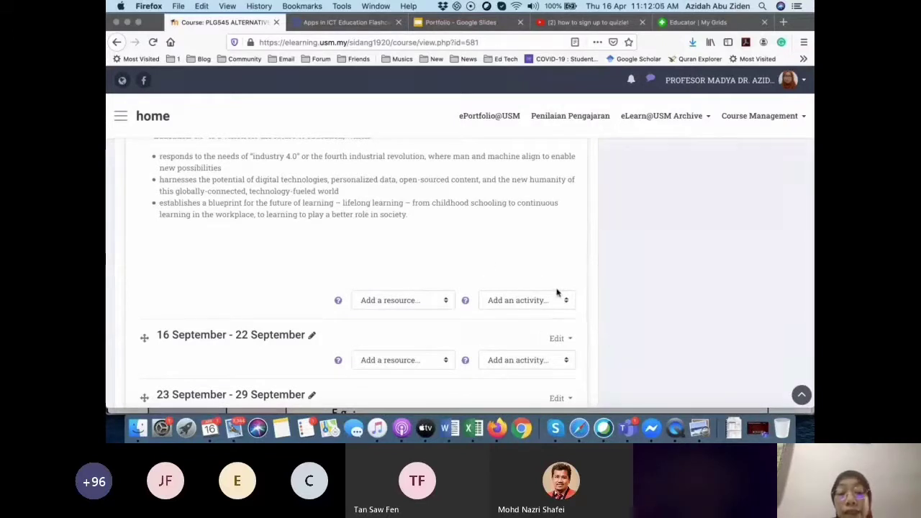
Add a Label resource to the EDUCATION 4.0 section and scroll to its empty Label text editor.
{"action": "left_click", "coordinate": [446, 302]}
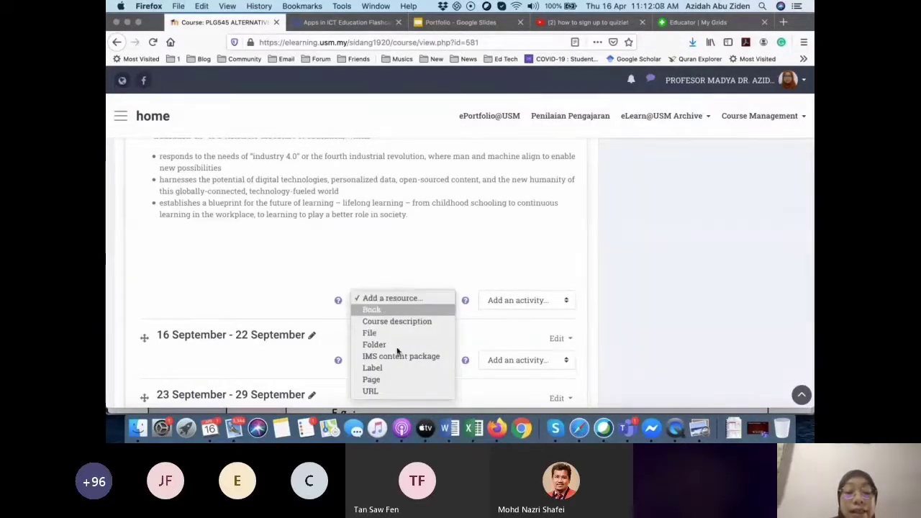
{"action": "key", "text": "Escape"}
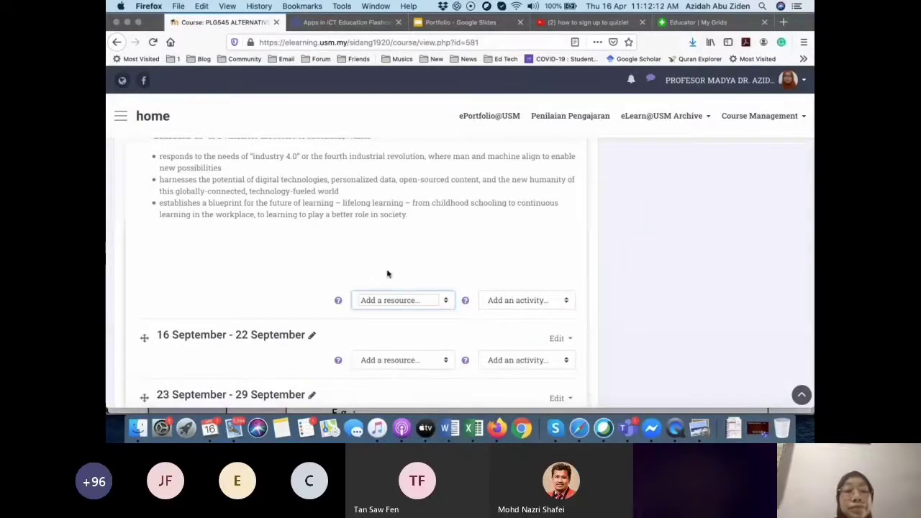
{"action": "scroll", "coordinate": [446, 251], "scroll_direction": "down", "scroll_amount": 1}
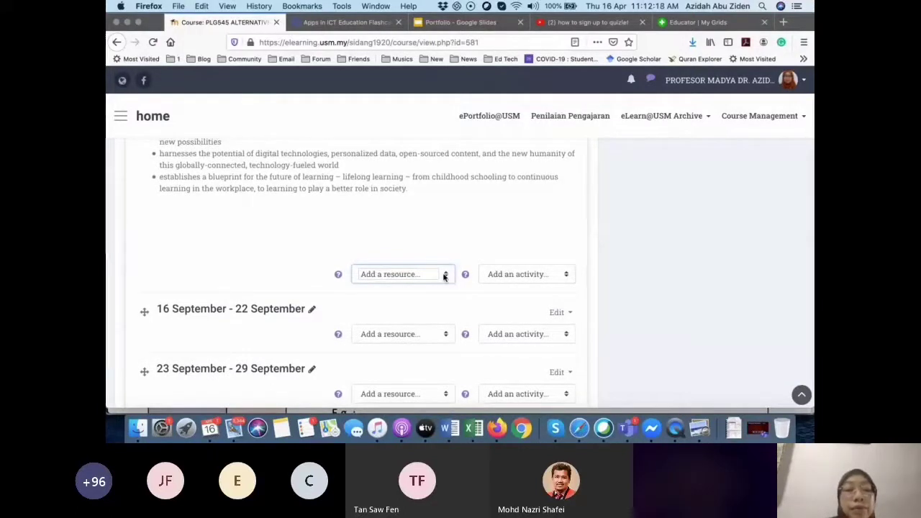
{"action": "left_click", "coordinate": [444, 276]}
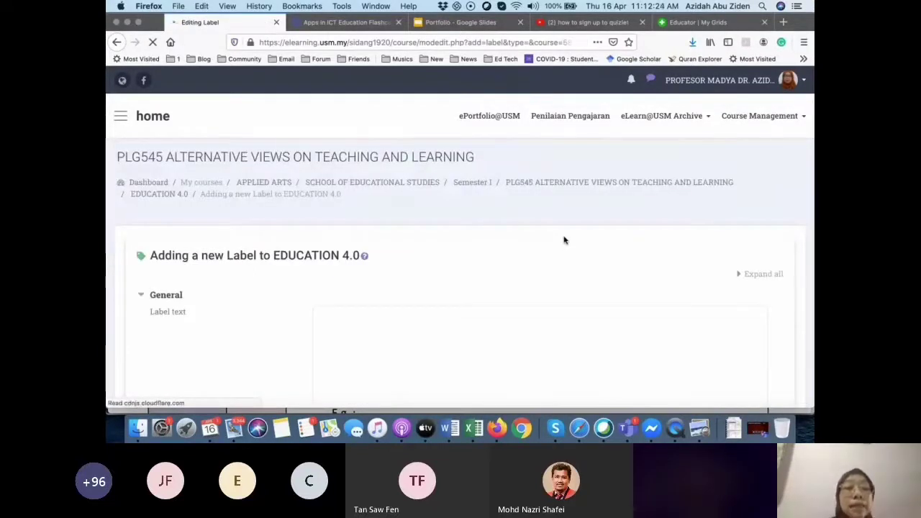
{"action": "scroll", "coordinate": [613, 263], "scroll_direction": "down", "scroll_amount": 1}
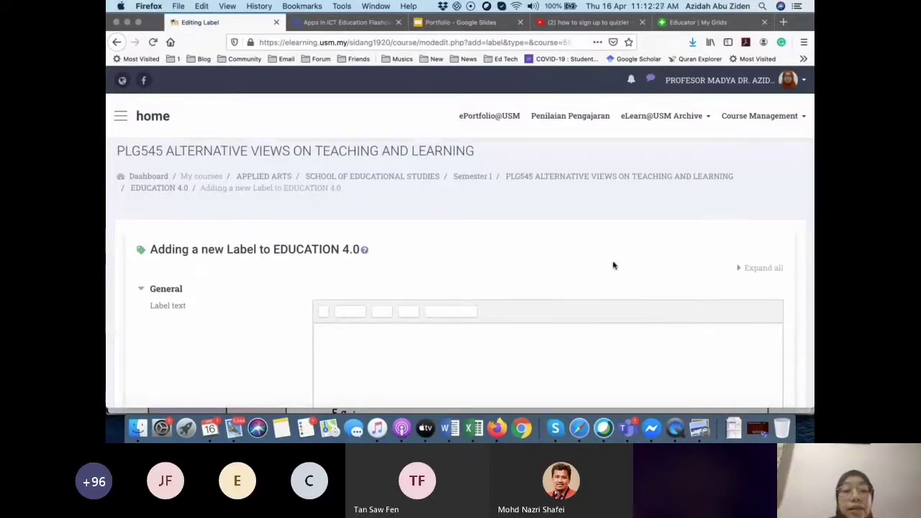
{"action": "scroll", "coordinate": [625, 288], "scroll_direction": "down", "scroll_amount": 1}
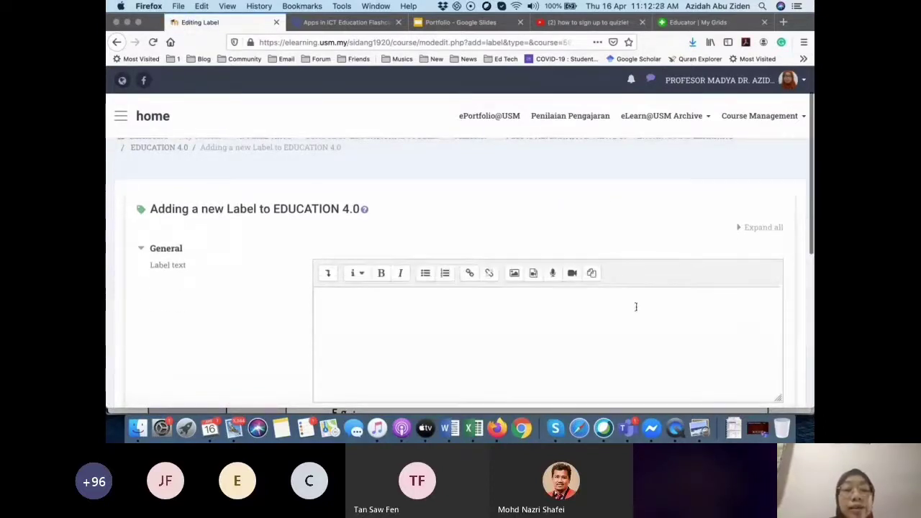
{"action": "scroll", "coordinate": [635, 306], "scroll_direction": "down", "scroll_amount": 1}
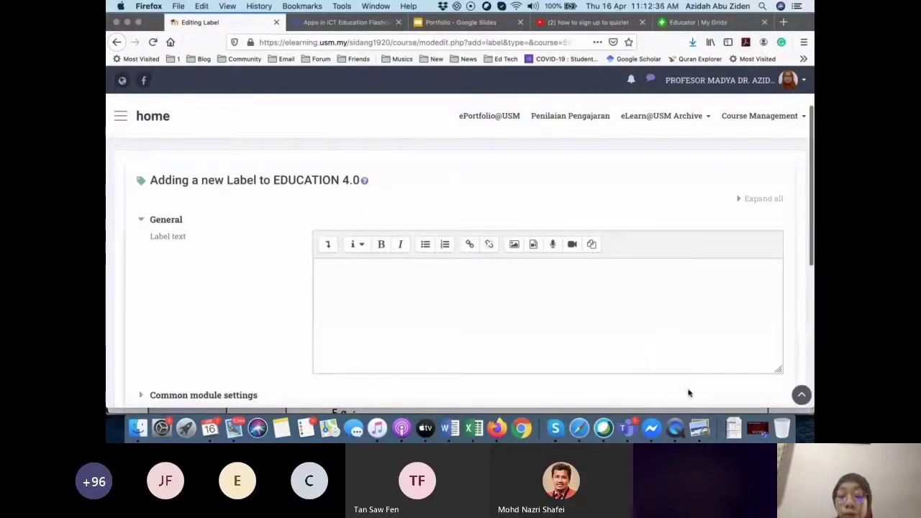
Switch to the blended-learning guideline PDF in Preview and scroll through pages 2–3.
{"action": "left_click", "coordinate": [697, 428]}
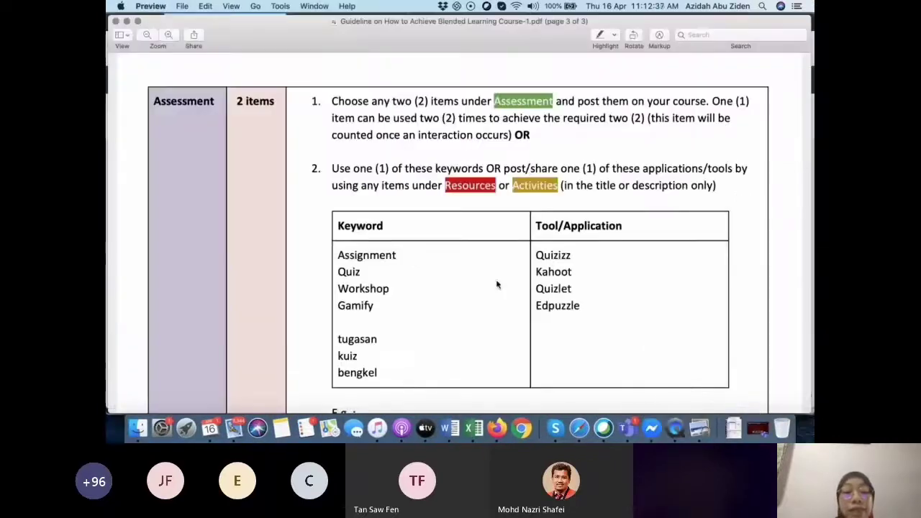
{"action": "scroll", "coordinate": [497, 285], "scroll_direction": "up", "scroll_amount": 2}
{"action": "scroll", "coordinate": [496, 285], "scroll_direction": "up", "scroll_amount": 10}
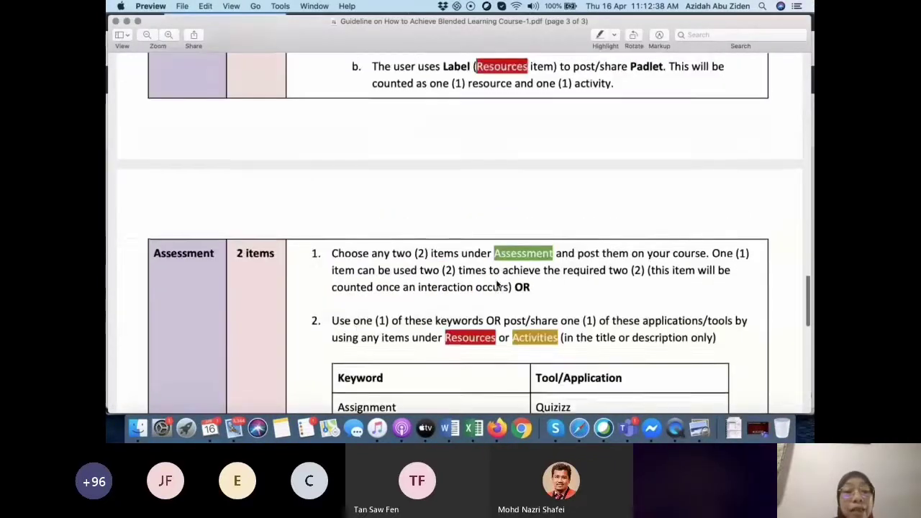
{"action": "scroll", "coordinate": [497, 285], "scroll_direction": "up", "scroll_amount": 10}
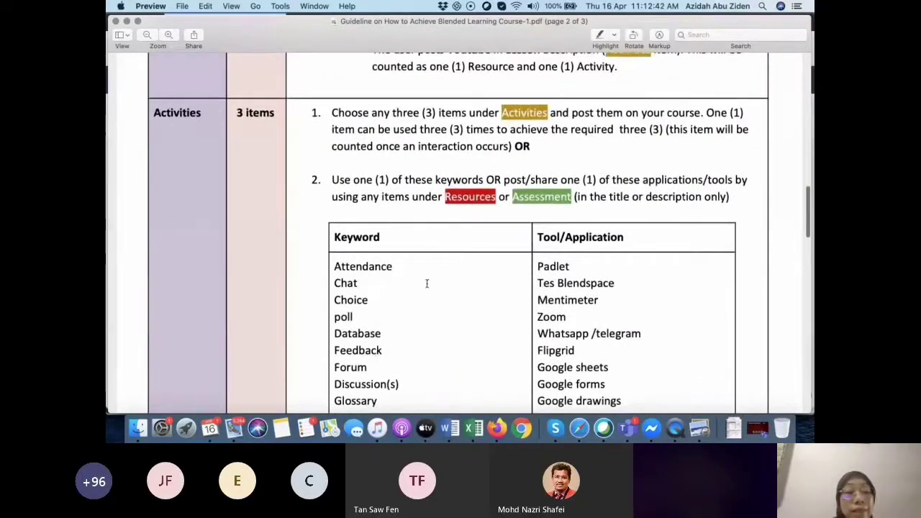
{"action": "scroll", "coordinate": [236, 193], "scroll_direction": "down", "scroll_amount": 3}
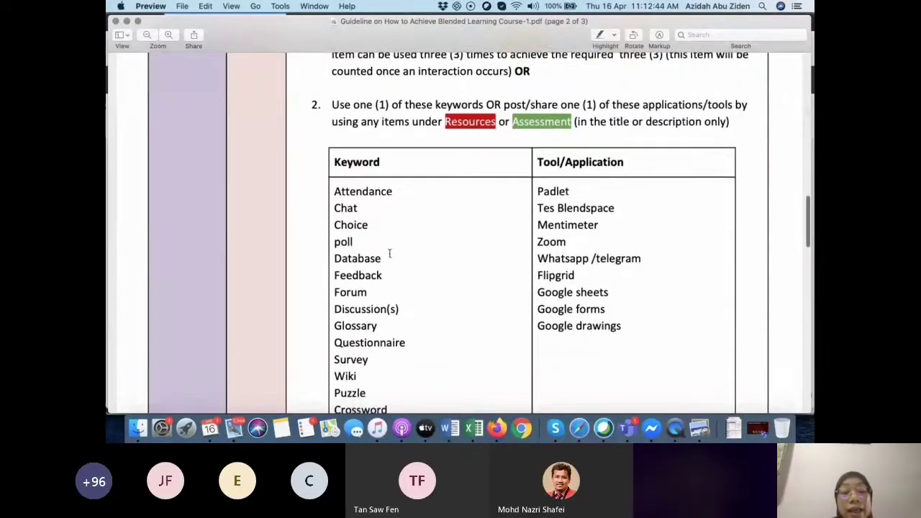
{"action": "scroll", "coordinate": [365, 293], "scroll_direction": "down", "scroll_amount": 2}
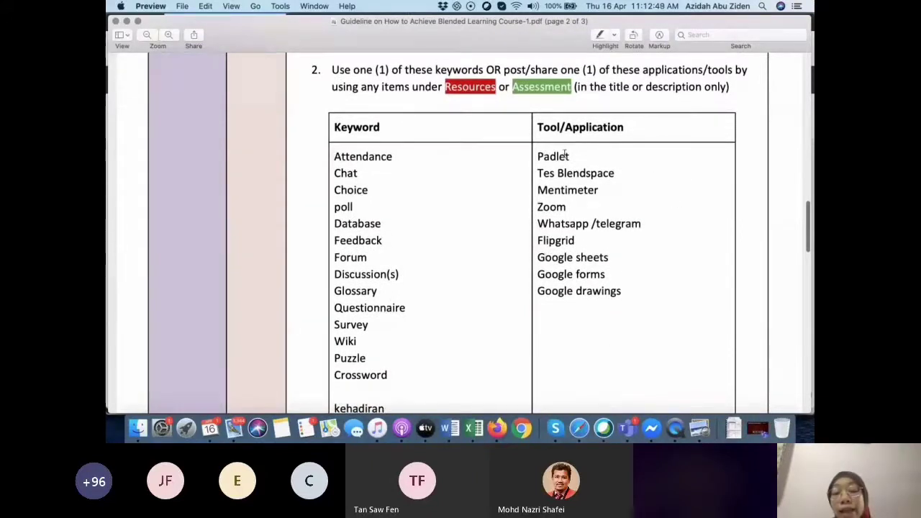
{"action": "scroll", "coordinate": [605, 253], "scroll_direction": "up", "scroll_amount": 4}
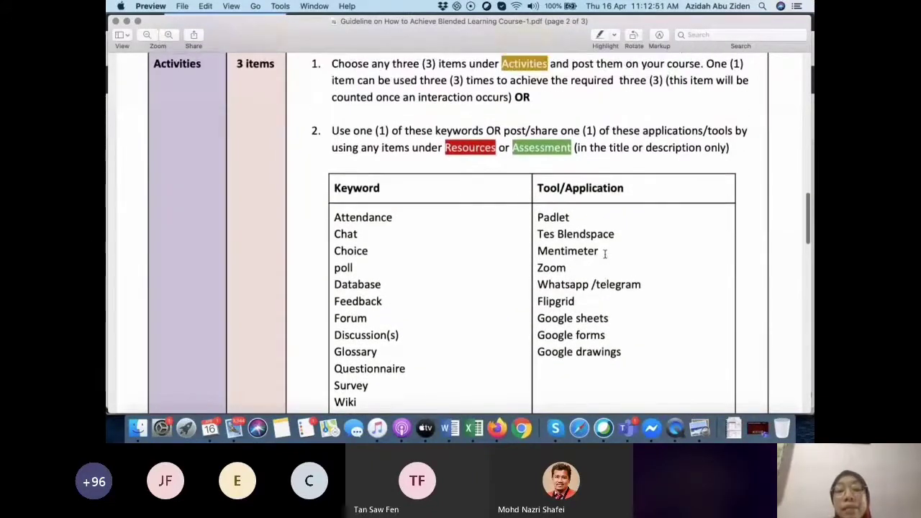
{"action": "scroll", "coordinate": [605, 253], "scroll_direction": "down", "scroll_amount": 9}
{"action": "scroll", "coordinate": [604, 254], "scroll_direction": "down", "scroll_amount": 5}
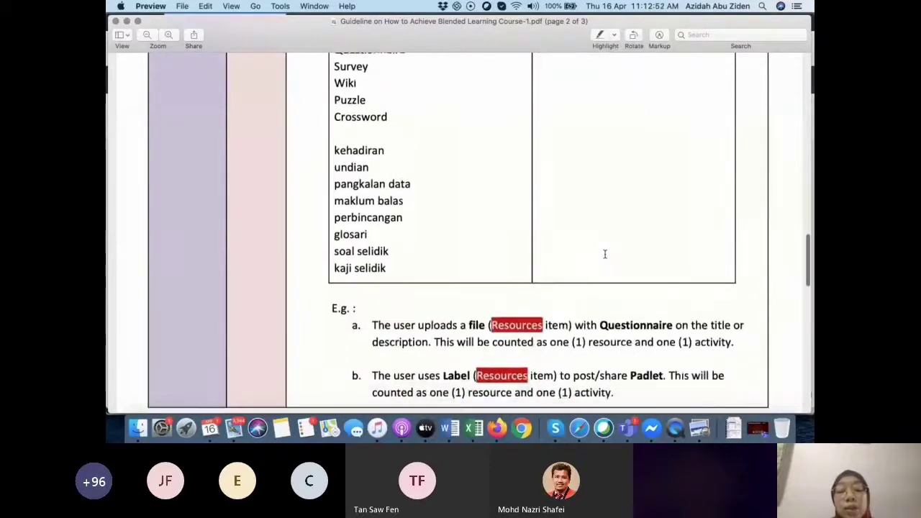
{"action": "scroll", "coordinate": [605, 253], "scroll_direction": "down", "scroll_amount": 2}
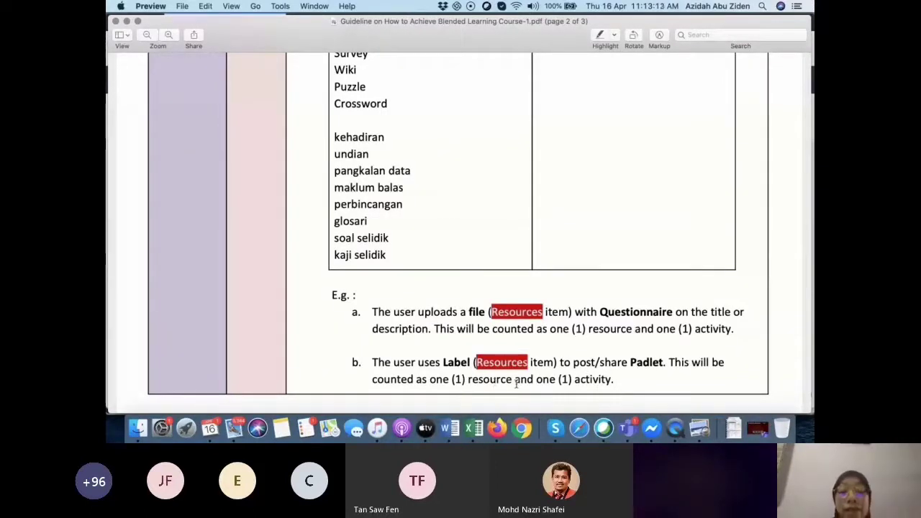
Scroll to page 3's Assessment table and highlight the keyword Assignment and the tool Quizlet.
{"action": "scroll", "coordinate": [516, 383], "scroll_direction": "down", "scroll_amount": 5}
{"action": "scroll", "coordinate": [516, 383], "scroll_direction": "down", "scroll_amount": 4}
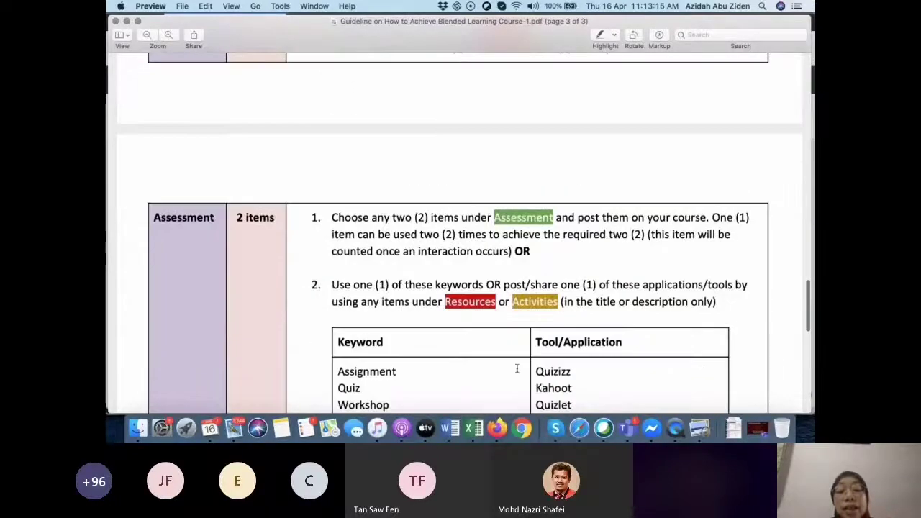
{"action": "scroll", "coordinate": [497, 343], "scroll_direction": "down", "scroll_amount": 2}
{"action": "scroll", "coordinate": [497, 344], "scroll_direction": "down", "scroll_amount": 1}
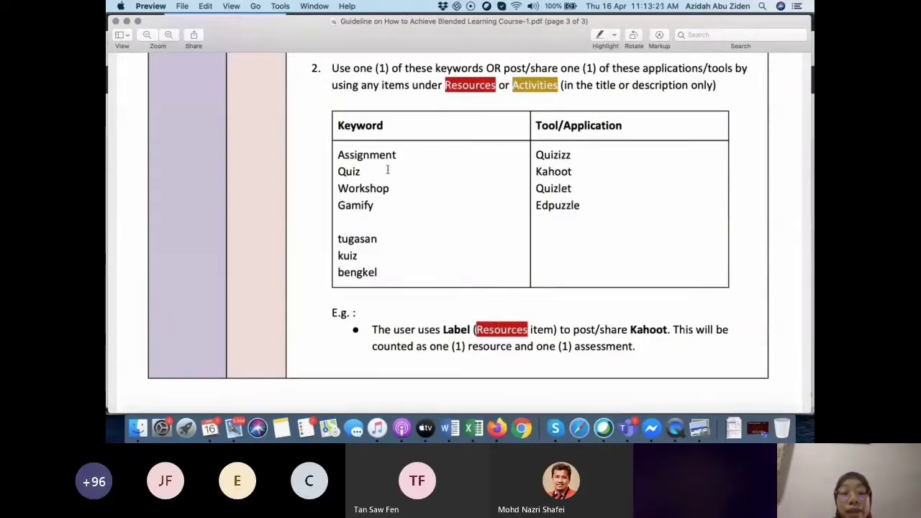
{"action": "left_click_drag", "start_coordinate": [398, 155], "coordinate": [337, 155]}
{"action": "left_click_drag", "start_coordinate": [582, 189], "coordinate": [536, 188]}
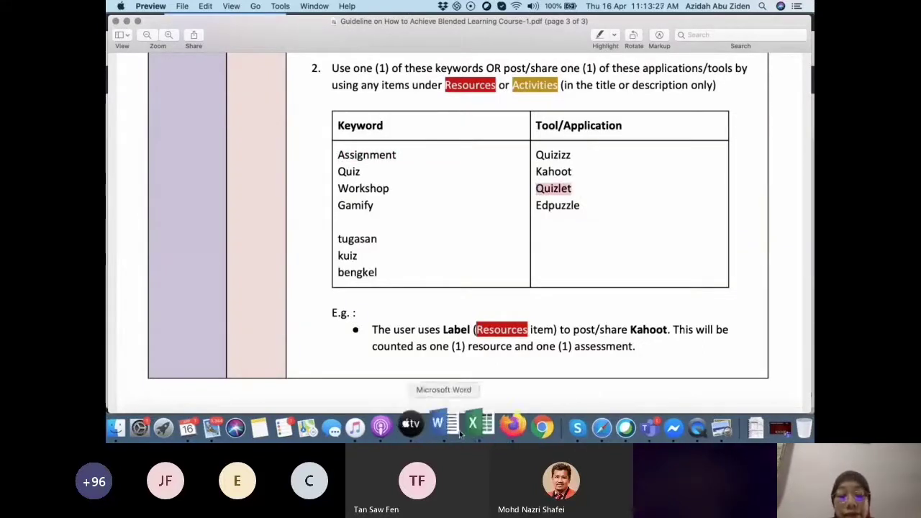
Return to the Moodle label editor and expand the full Atto formatting toolbar.
{"action": "left_click", "coordinate": [500, 429]}
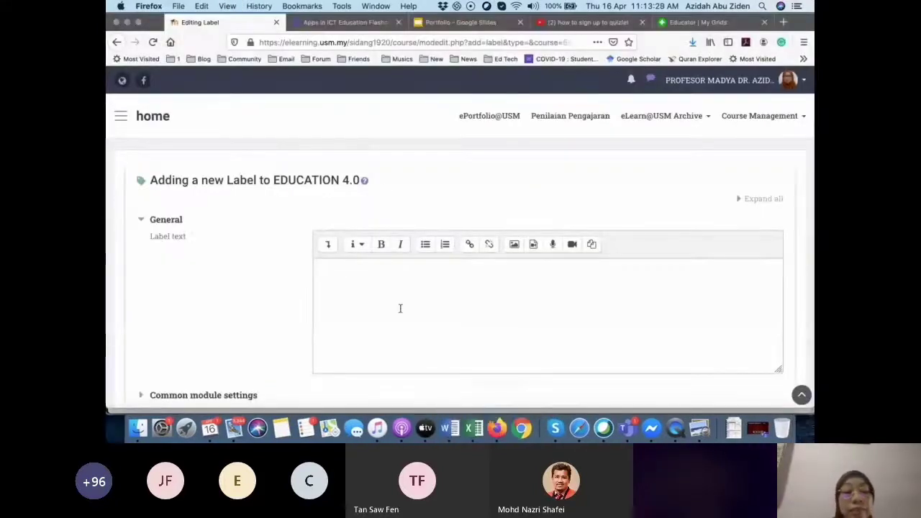
{"action": "left_click", "coordinate": [329, 244]}
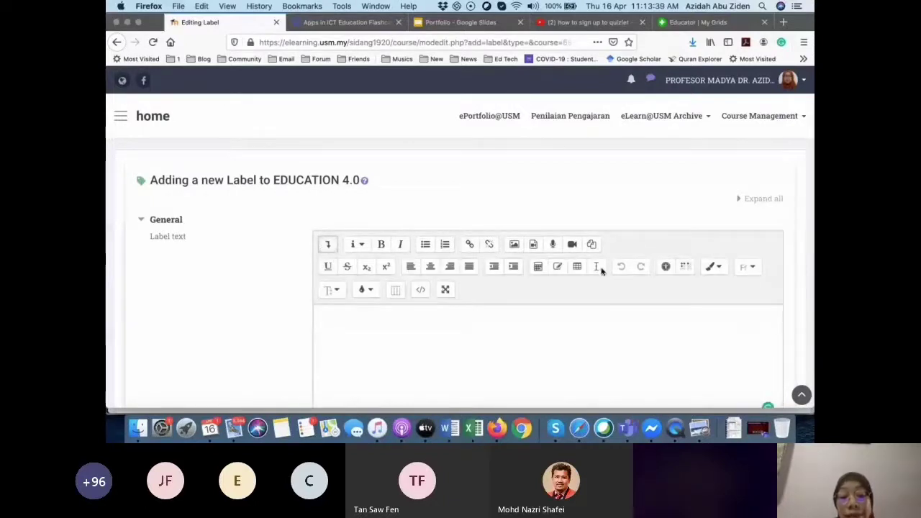
{"action": "left_click", "coordinate": [328, 246]}
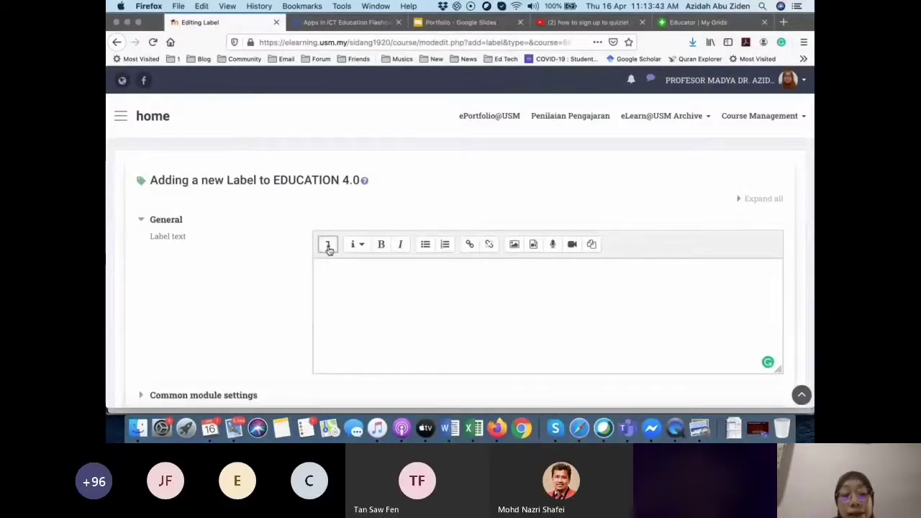
{"action": "left_click", "coordinate": [328, 246]}
{"action": "scroll", "coordinate": [381, 319], "scroll_direction": "down", "scroll_amount": 2}
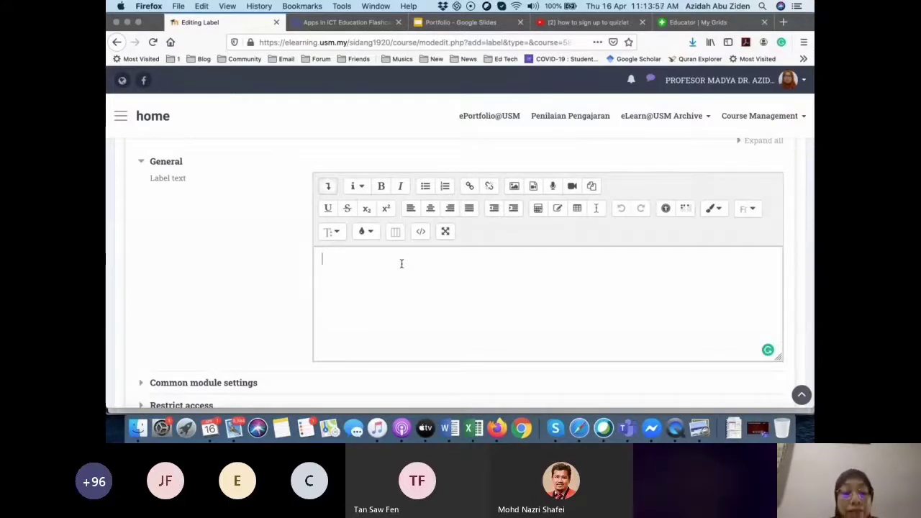
Type 'Dear students,' and 'This is an assignment to be done by all of you before our class on Monday'.
{"action": "type", "text": "Dear "}
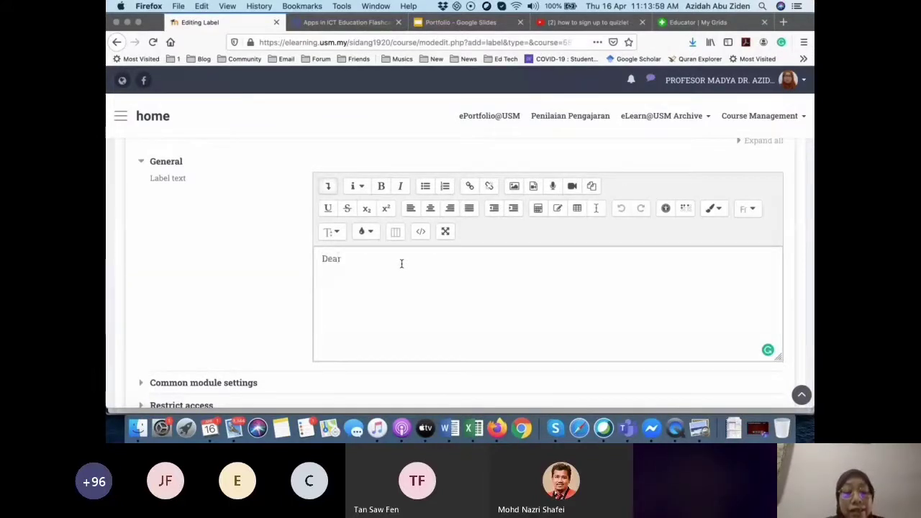
{"action": "type", "text": "students"}
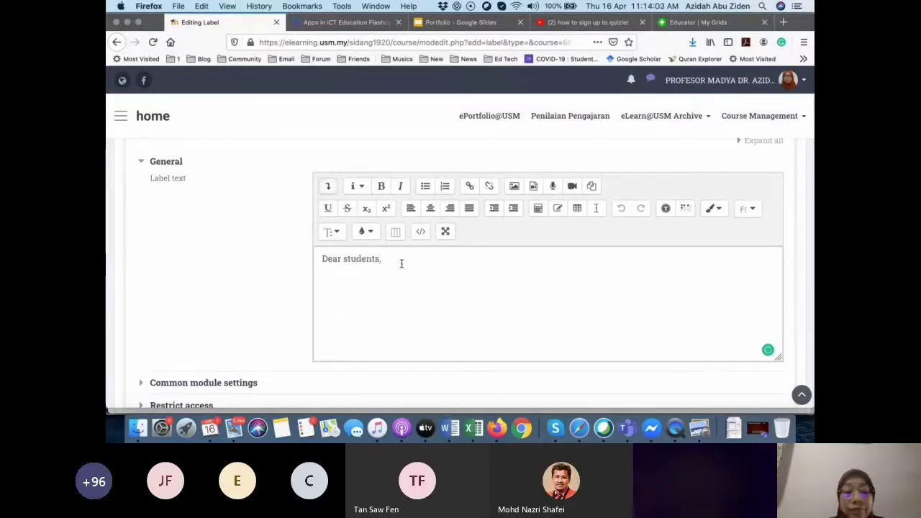
{"action": "type", "text": ","}
{"action": "key", "text": "Return"}
{"action": "type", "text": "This "}
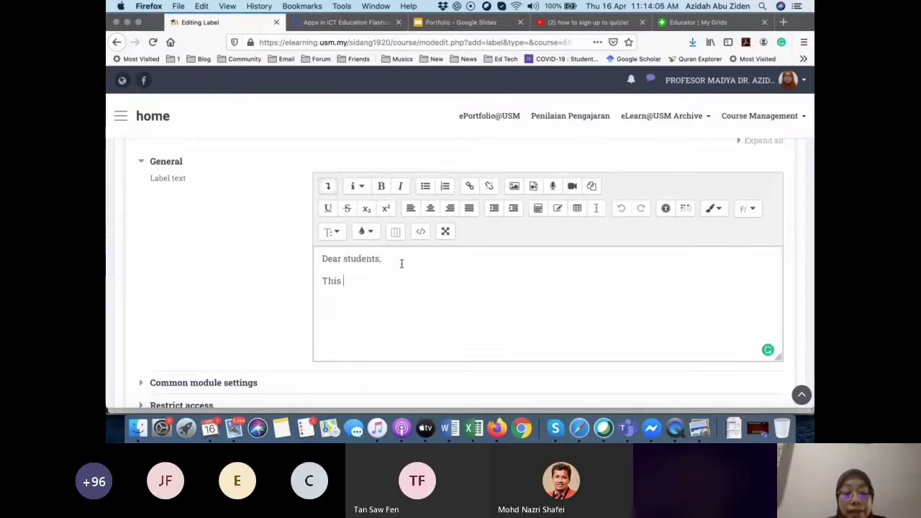
{"action": "type", "text": "is an"}
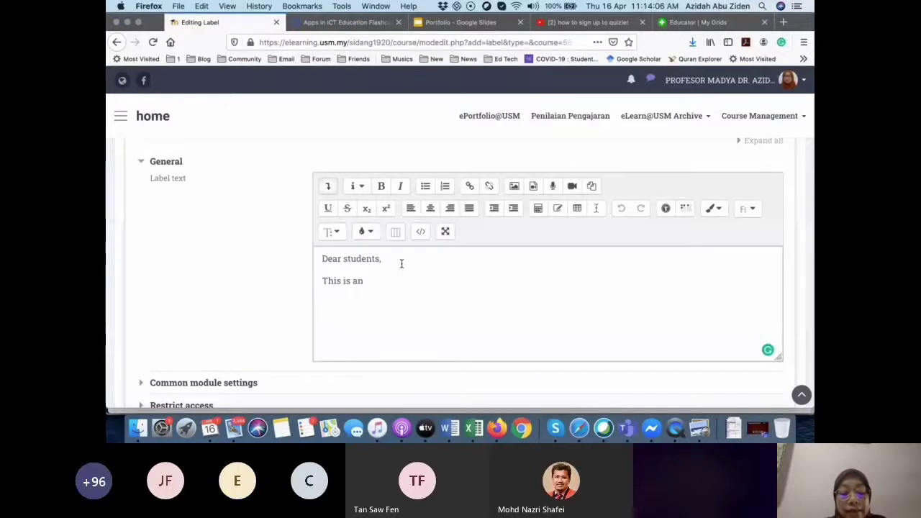
{"action": "type", "text": " assignment "}
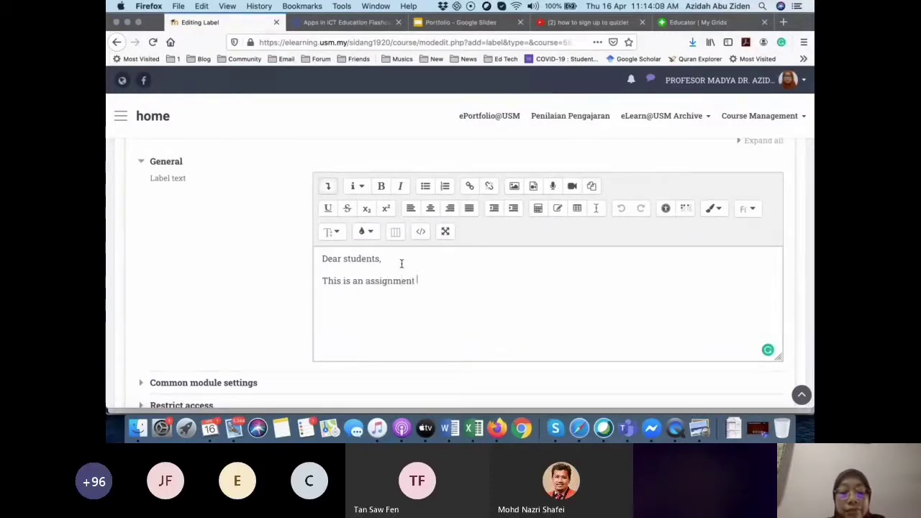
{"action": "type", "text": "to be done by a"}
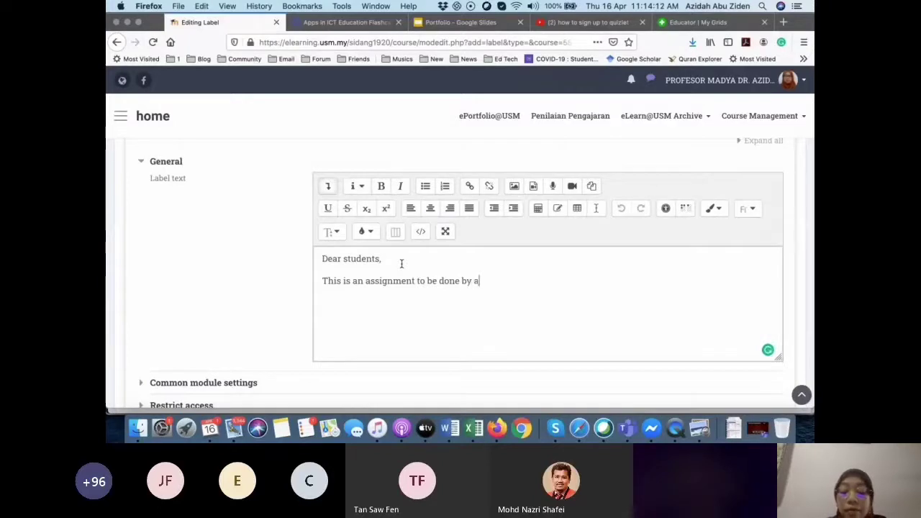
{"action": "type", "text": "ll of yo"}
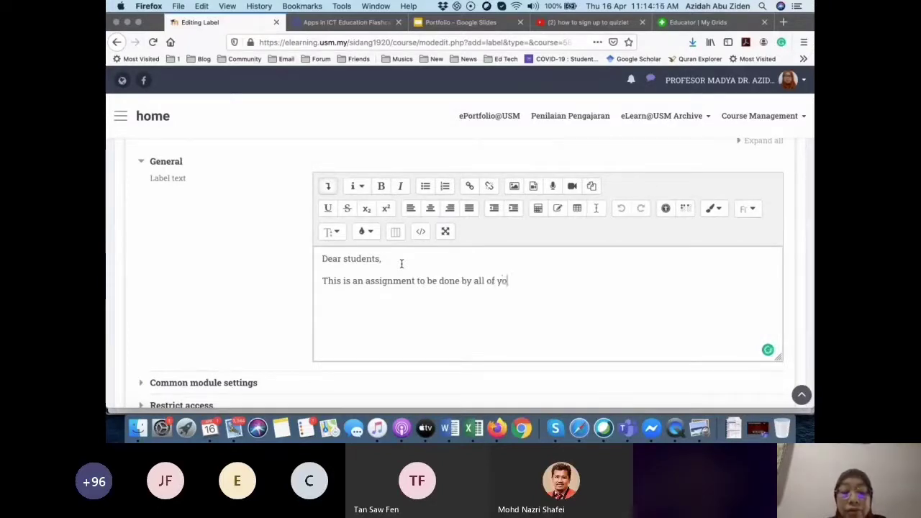
{"action": "type", "text": "u be"}
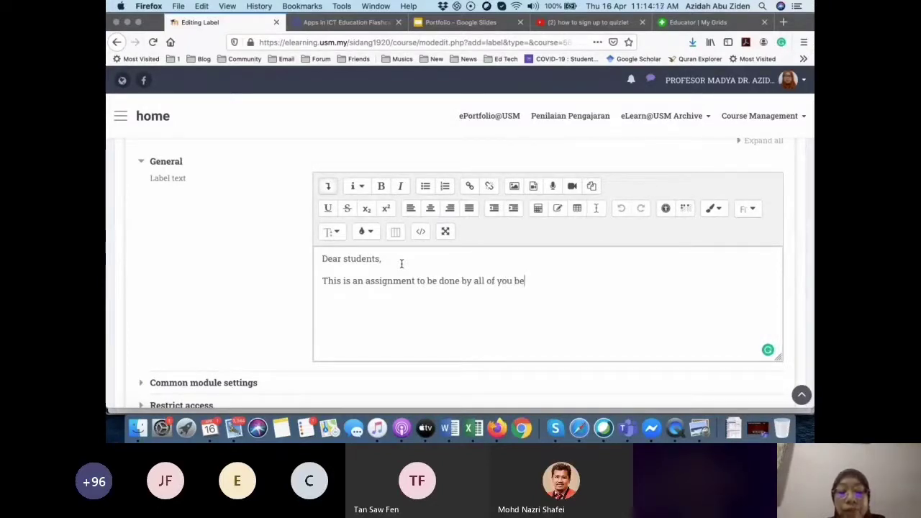
{"action": "type", "text": "fore o"}
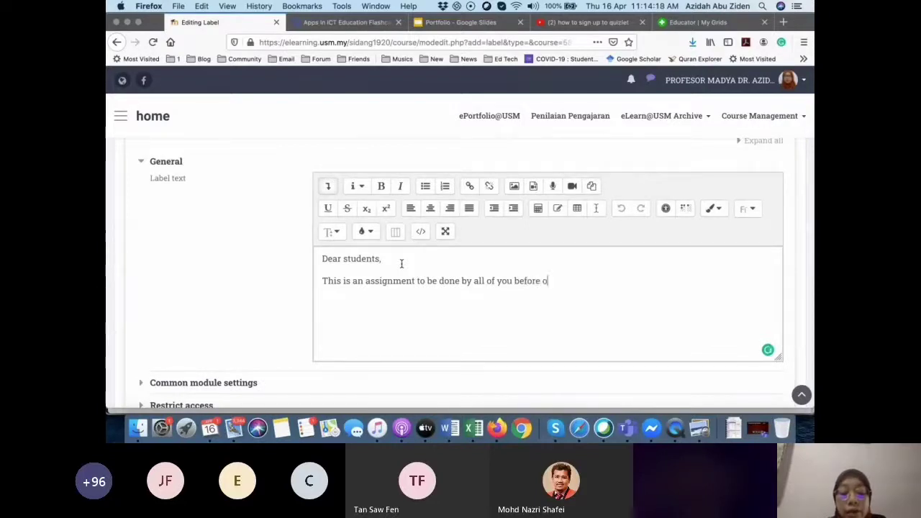
{"action": "type", "text": "ur class o"}
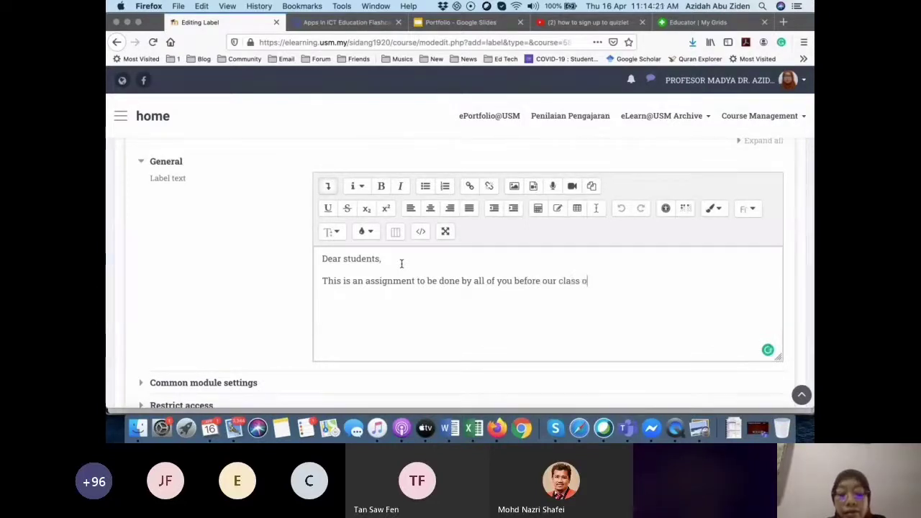
{"action": "type", "text": "n Moda"}
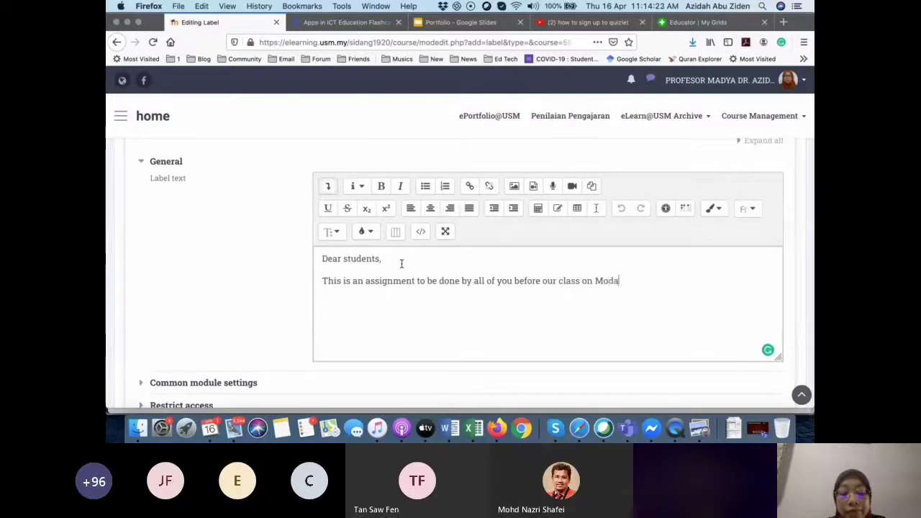
{"action": "key", "text": "BackSpace"}
{"action": "key", "text": "BackSpace"}
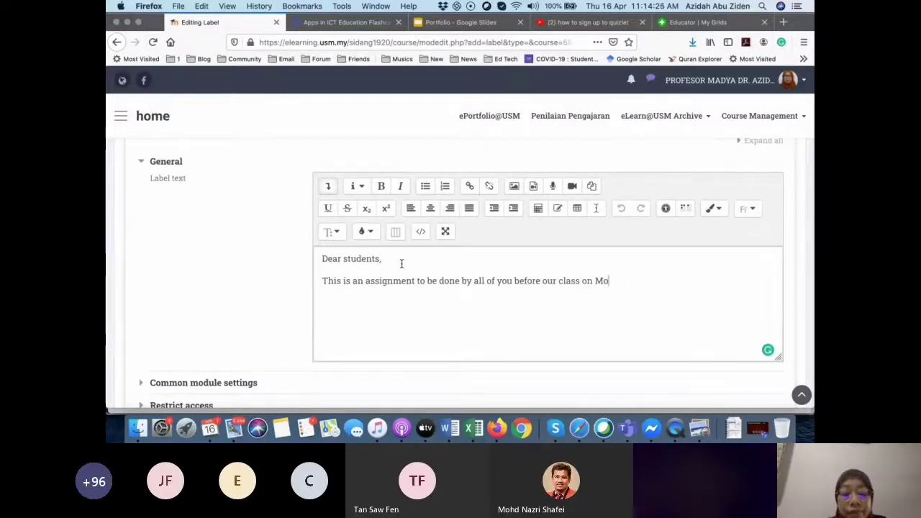
{"action": "type", "text": "nday."}
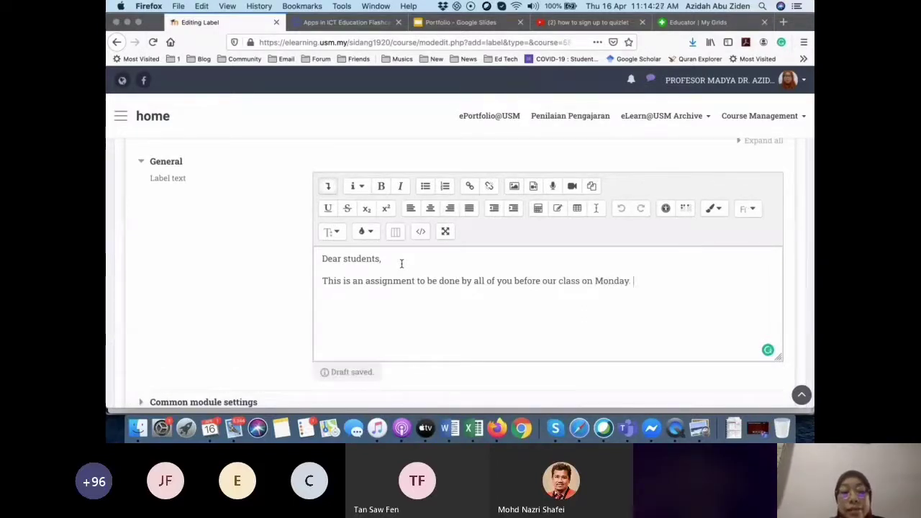
Bold the word 'assignment' and add 'Please try this quizlet'.
{"action": "left_click_drag", "start_coordinate": [415, 283], "coordinate": [365, 281]}
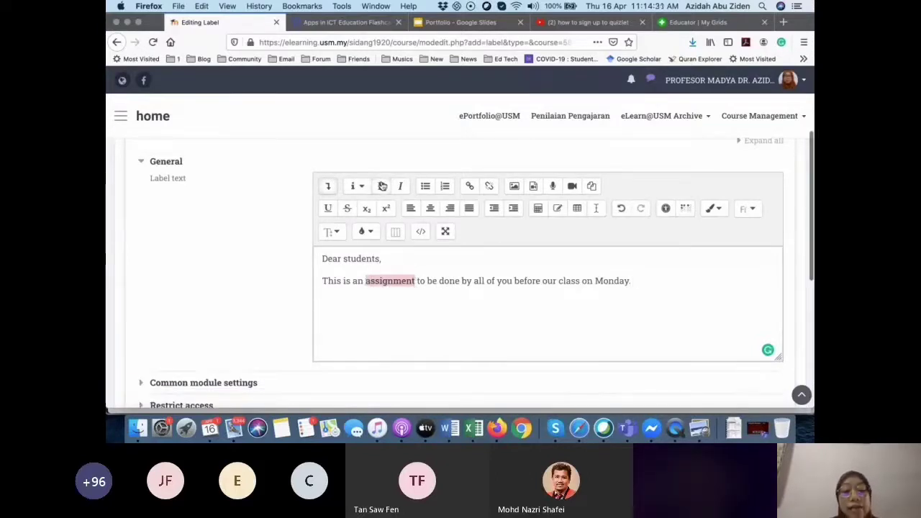
{"action": "left_click", "coordinate": [474, 317]}
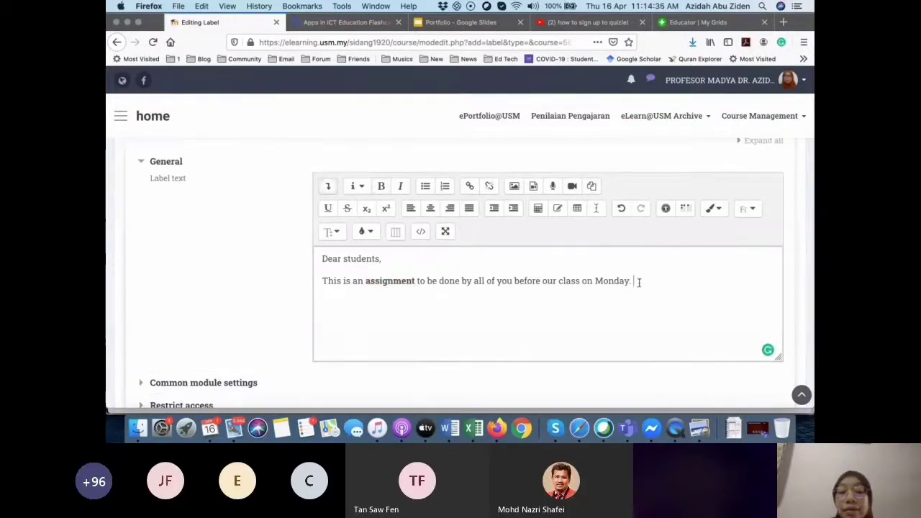
{"action": "type", "text": "Ple"}
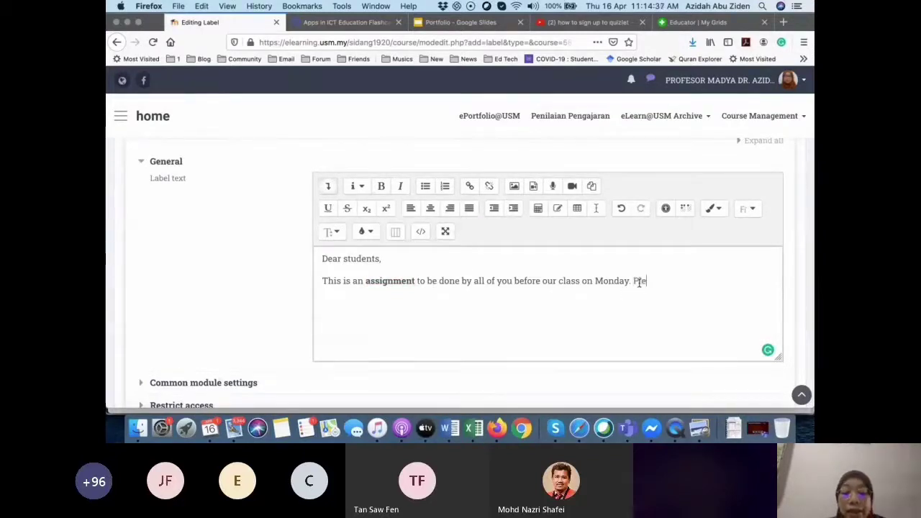
{"action": "type", "text": "ase"}
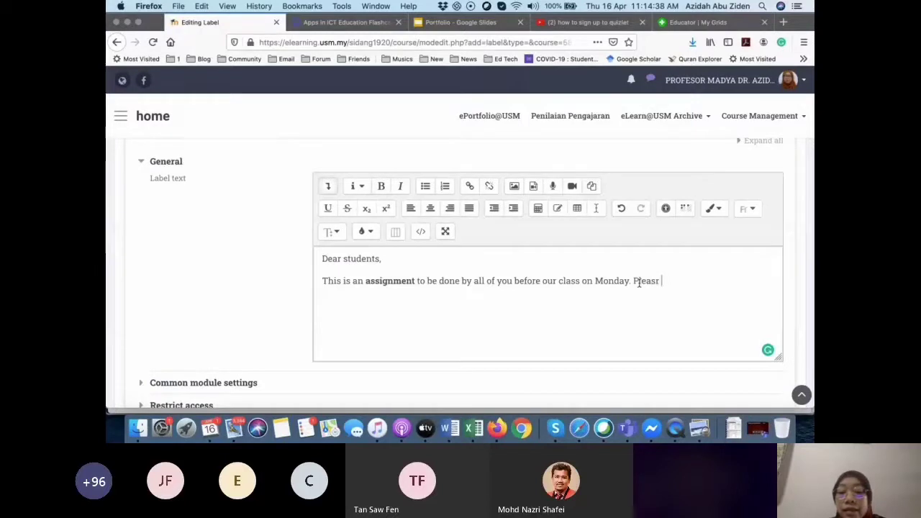
{"action": "type", "text": " t"}
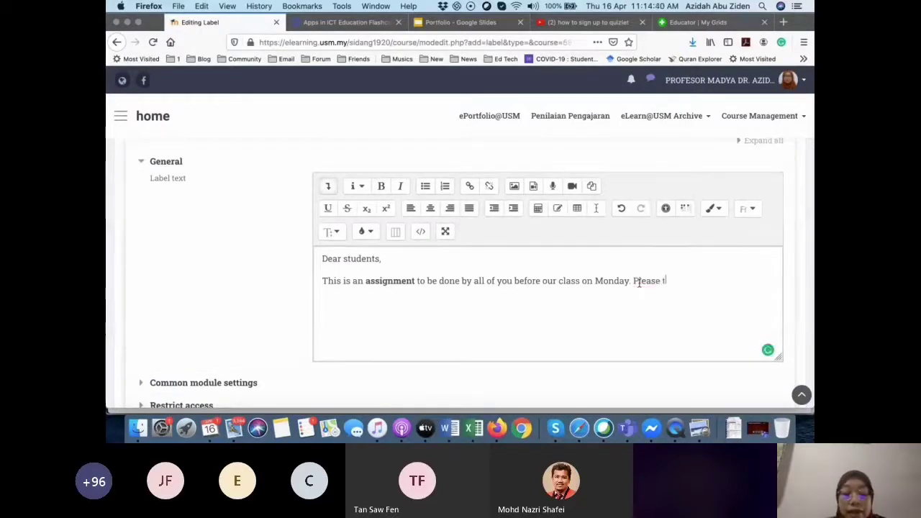
{"action": "type", "text": "ry thi"}
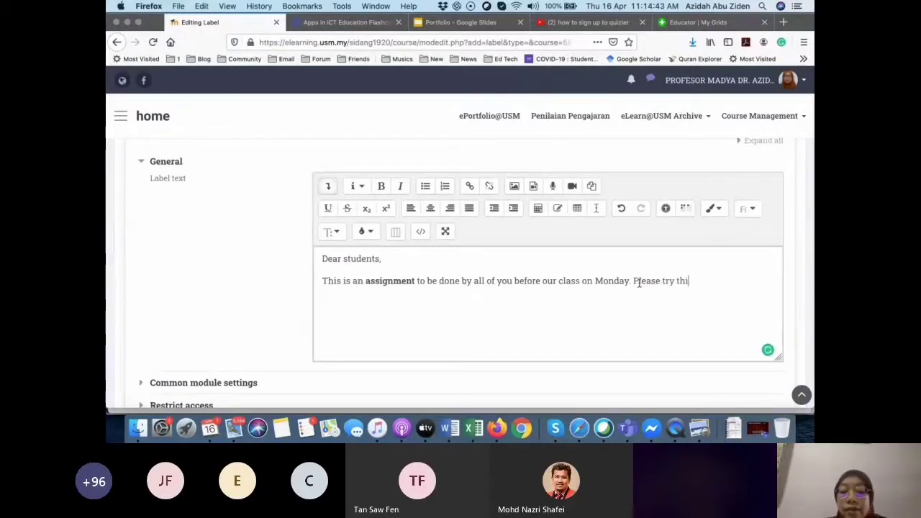
{"action": "type", "text": "s quiz"}
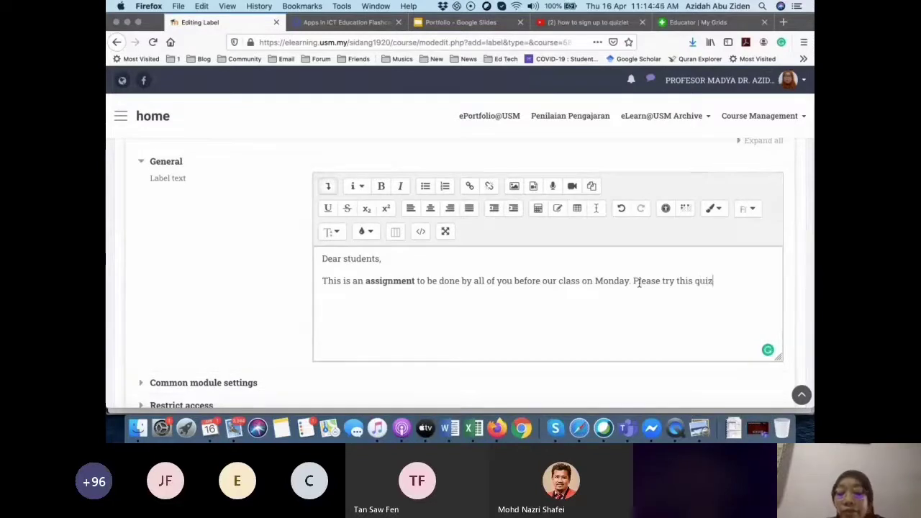
{"action": "type", "text": "let."}
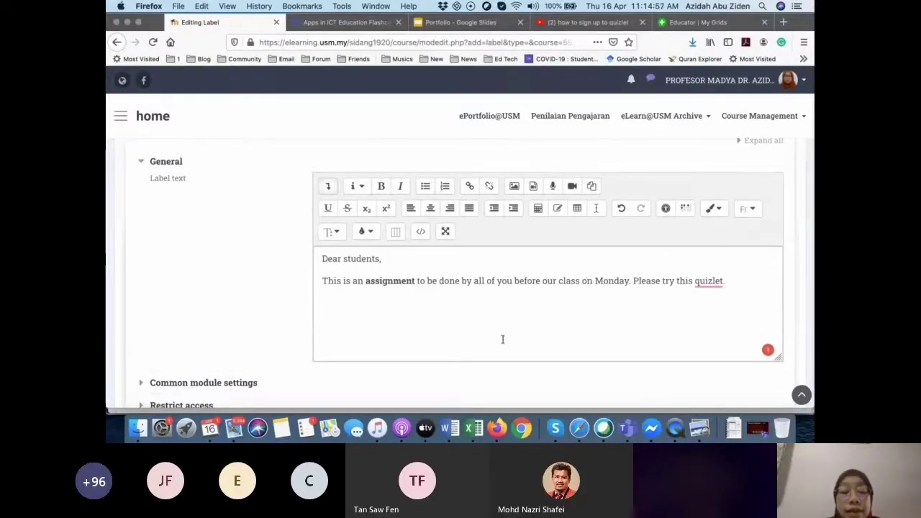
{"action": "left_click_drag", "start_coordinate": [726, 280], "coordinate": [322, 258]}
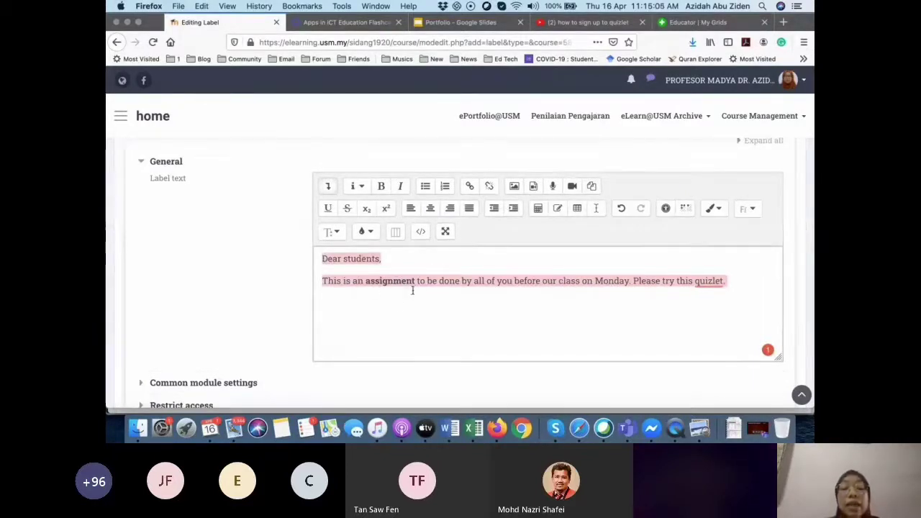
{"action": "left_click", "coordinate": [392, 301]}
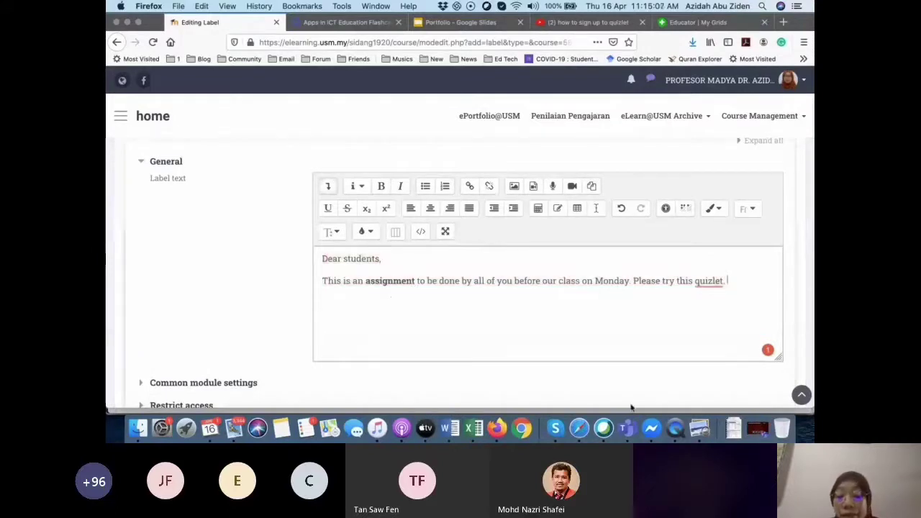
{"action": "left_click", "coordinate": [698, 428]}
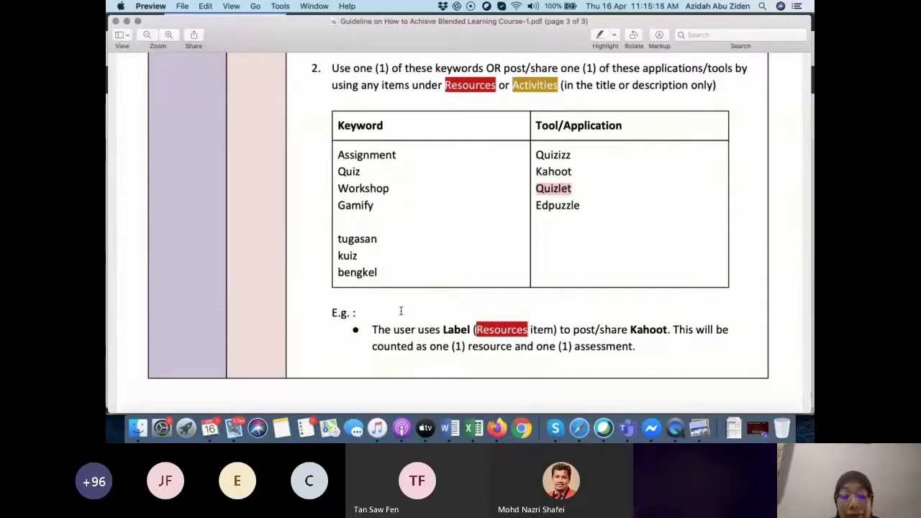
{"action": "left_click", "coordinate": [497, 427]}
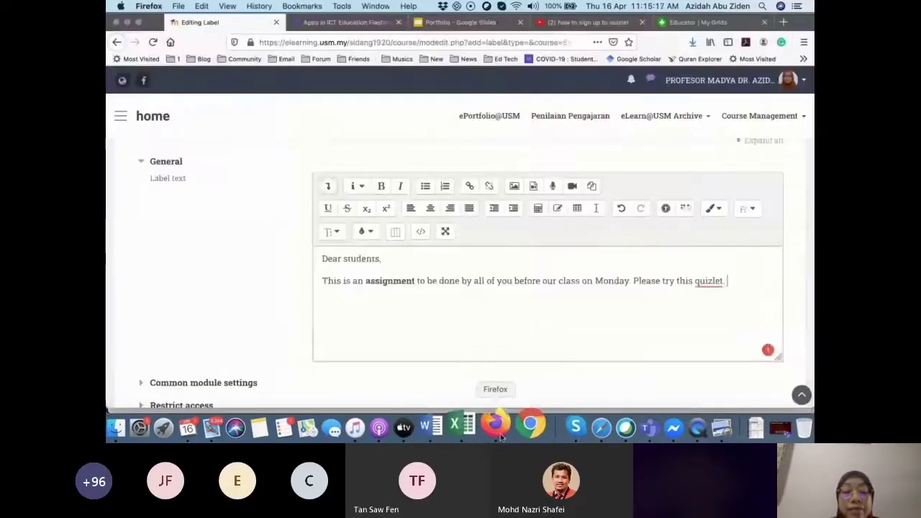
Add a blank line after the 'quizlet.' sentence and show the label's HTML source.
{"action": "left_click", "coordinate": [737, 280]}
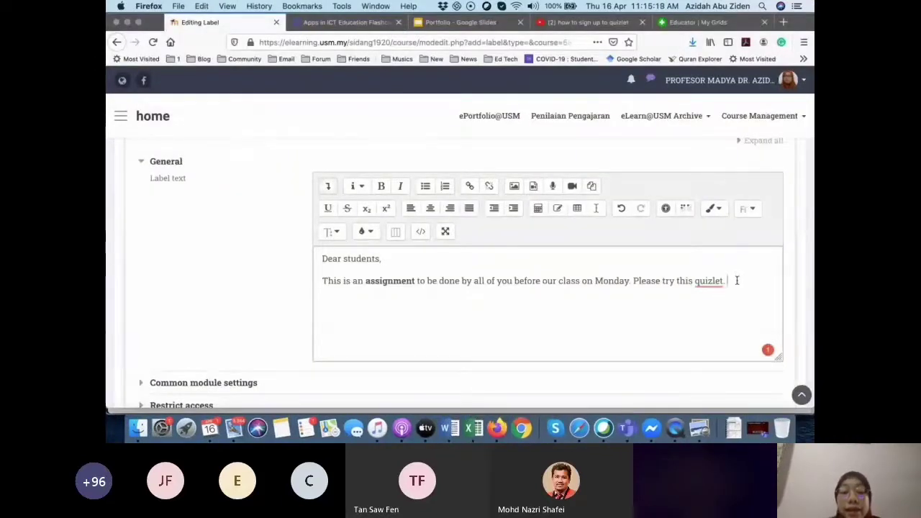
{"action": "key", "text": "Return"}
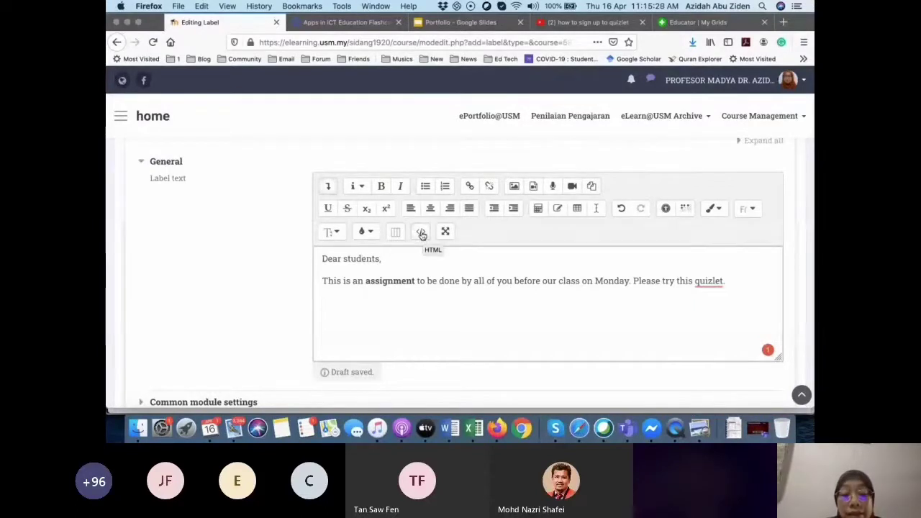
{"action": "left_click", "coordinate": [422, 233]}
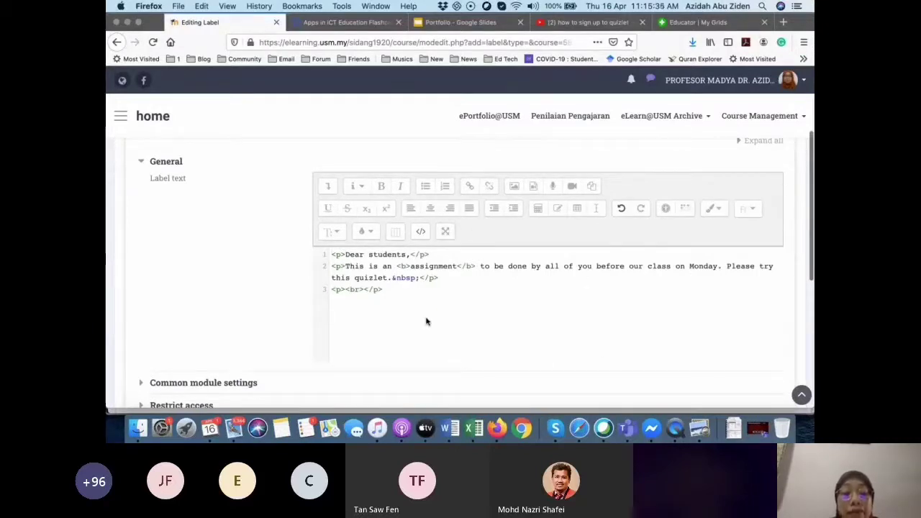
On the Apps in ICT Education set, check its options menu and Share dialog, then close them.
{"action": "left_click", "coordinate": [333, 22]}
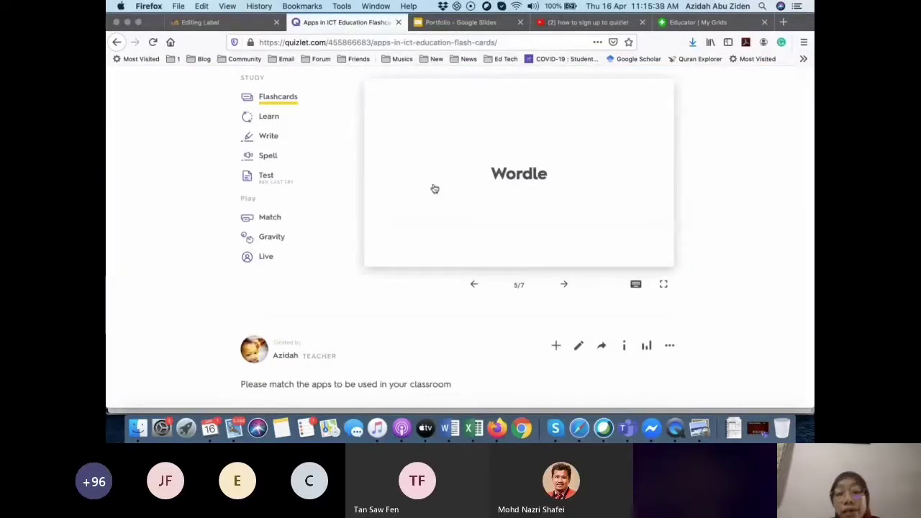
{"action": "scroll", "coordinate": [434, 188], "scroll_direction": "down", "scroll_amount": 1}
{"action": "scroll", "coordinate": [433, 187], "scroll_direction": "up", "scroll_amount": 3}
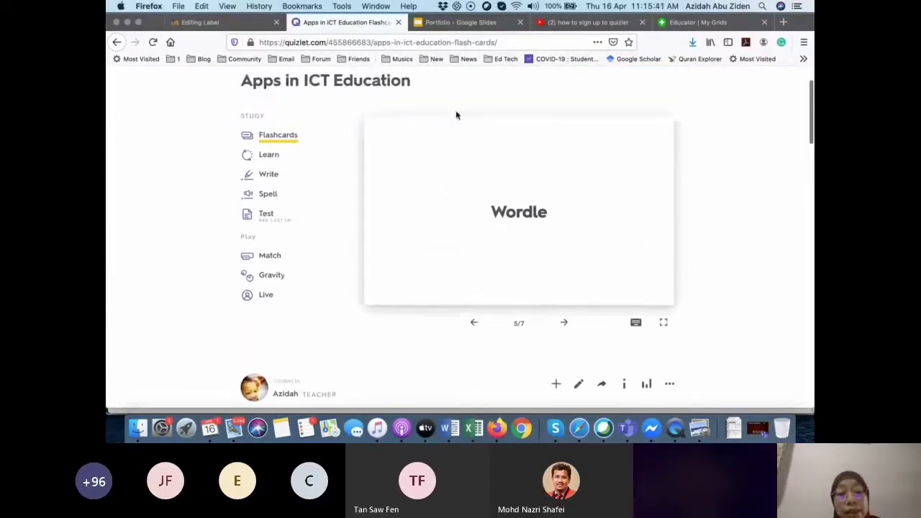
{"action": "scroll", "coordinate": [456, 115], "scroll_direction": "up", "scroll_amount": 1}
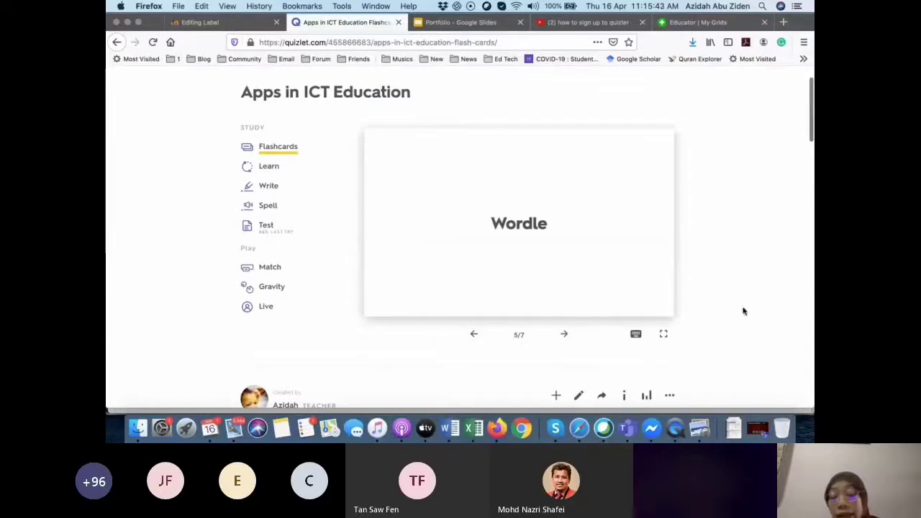
{"action": "scroll", "coordinate": [744, 310], "scroll_direction": "down", "scroll_amount": 2}
{"action": "left_click", "coordinate": [667, 342]}
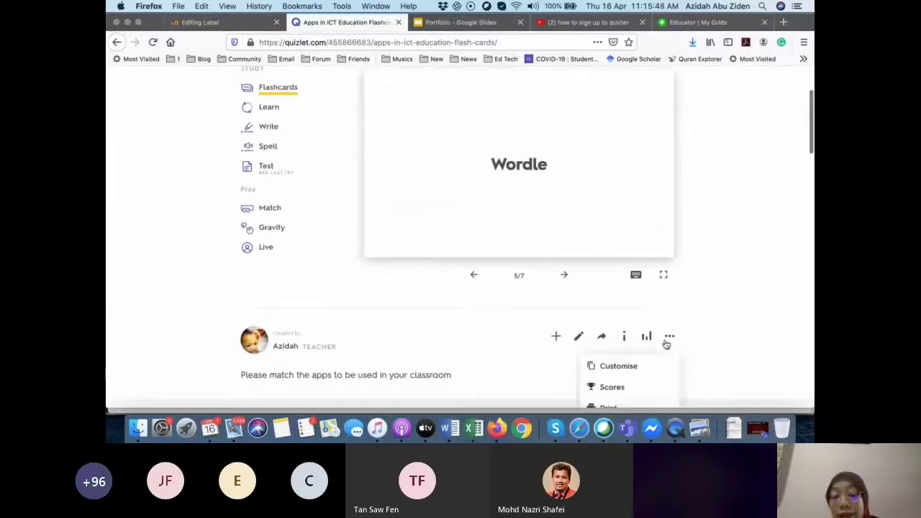
{"action": "left_click", "coordinate": [712, 329]}
{"action": "scroll", "coordinate": [711, 329], "scroll_direction": "down", "scroll_amount": 3}
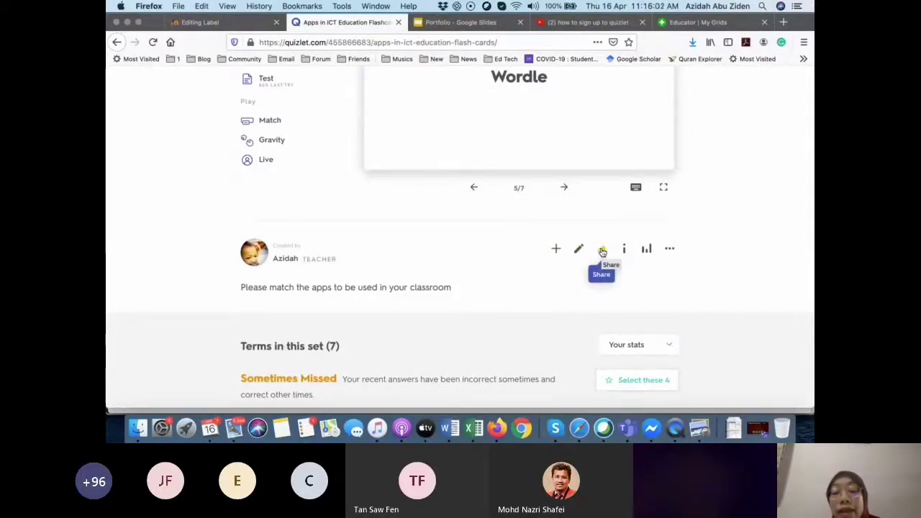
{"action": "left_click", "coordinate": [602, 250]}
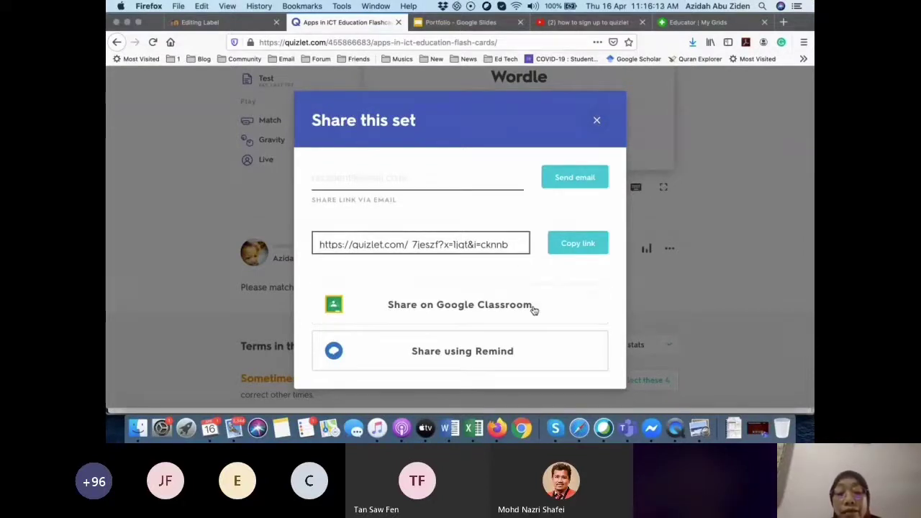
{"action": "left_click", "coordinate": [596, 123]}
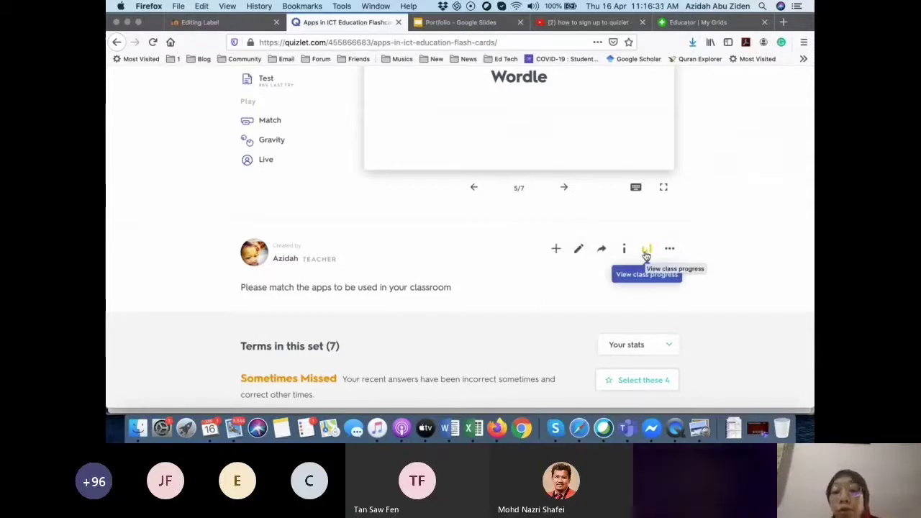
Open the set's '…' More menu beside the creator line to reveal the Embed option.
{"action": "left_click", "coordinate": [669, 249]}
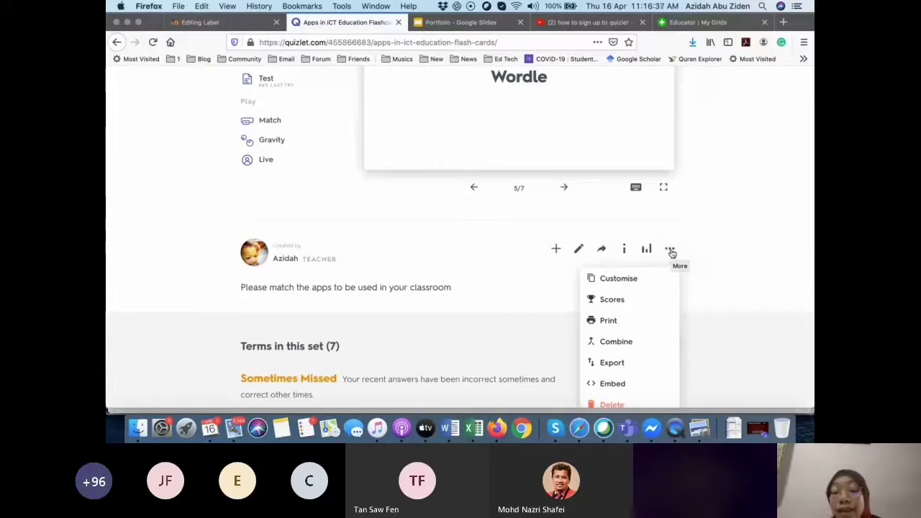
{"action": "left_click", "coordinate": [669, 250]}
{"action": "left_click", "coordinate": [667, 250]}
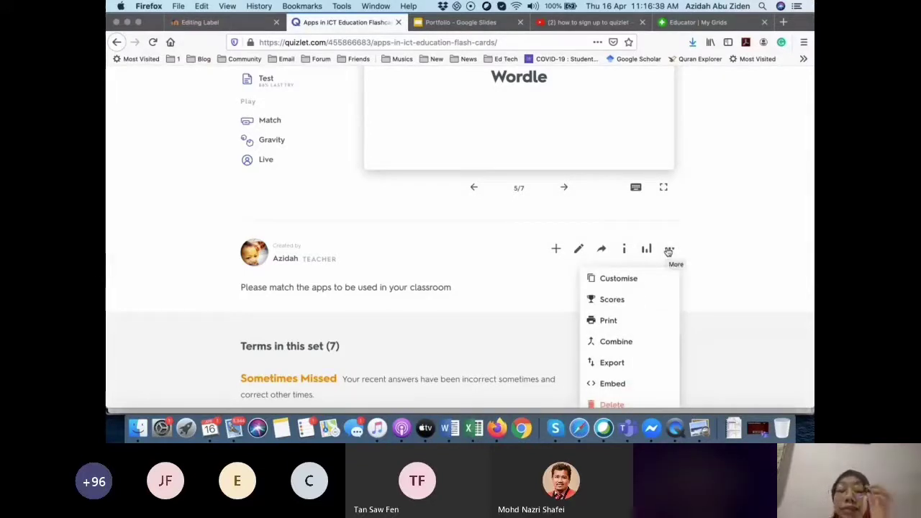
{"action": "left_click", "coordinate": [686, 251]}
{"action": "scroll", "coordinate": [687, 252], "scroll_direction": "down", "scroll_amount": 2}
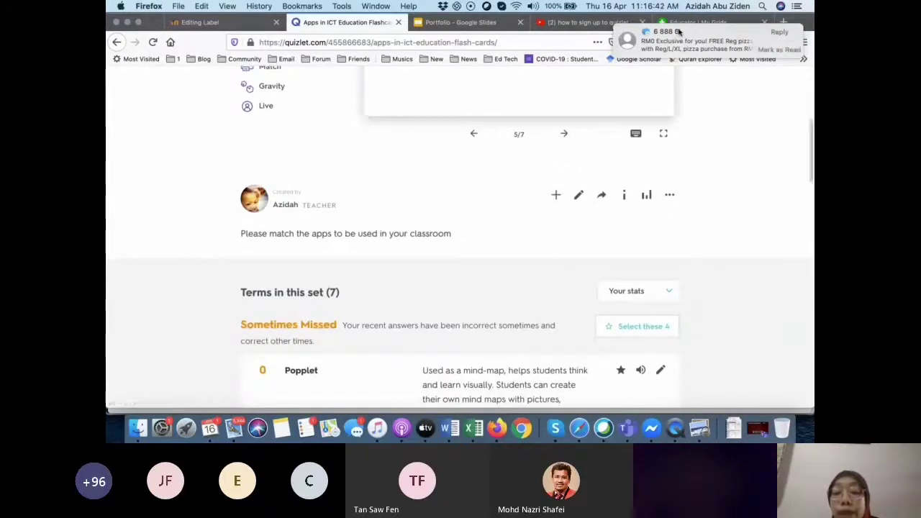
{"action": "left_click", "coordinate": [669, 195]}
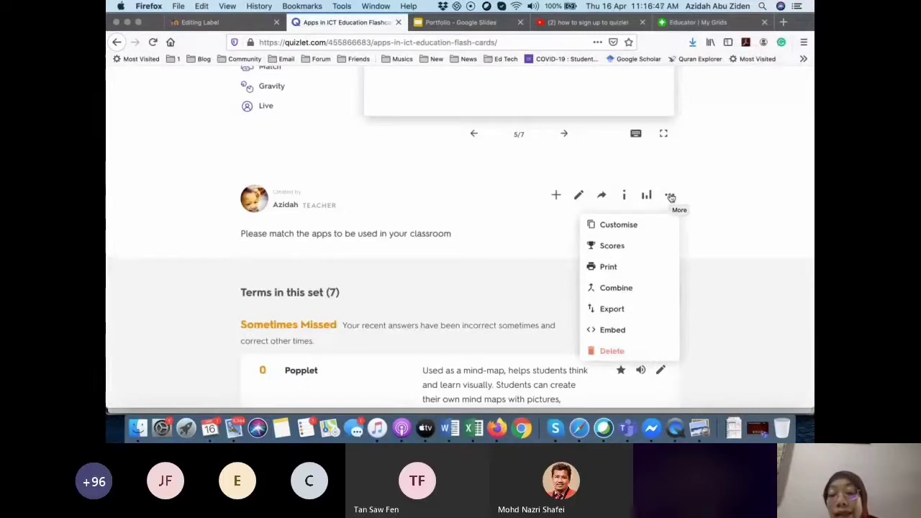
{"action": "left_click", "coordinate": [670, 196]}
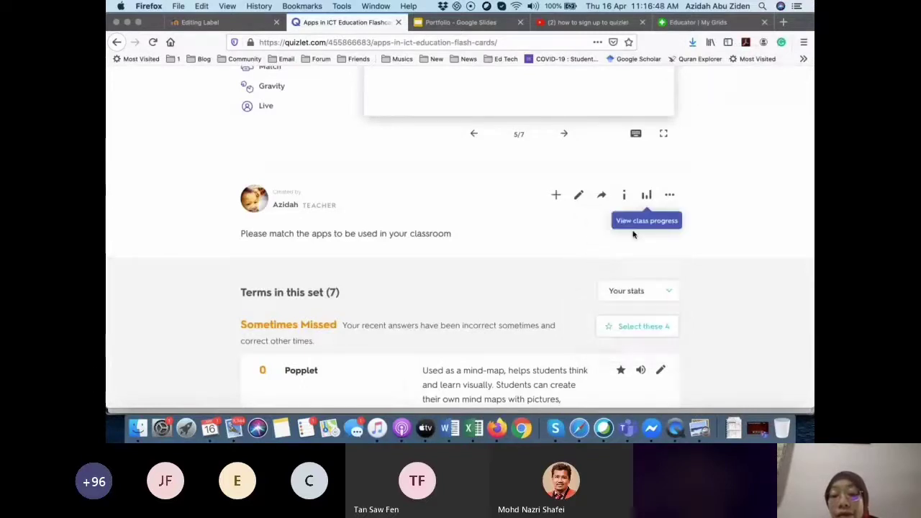
{"action": "left_click", "coordinate": [669, 195]}
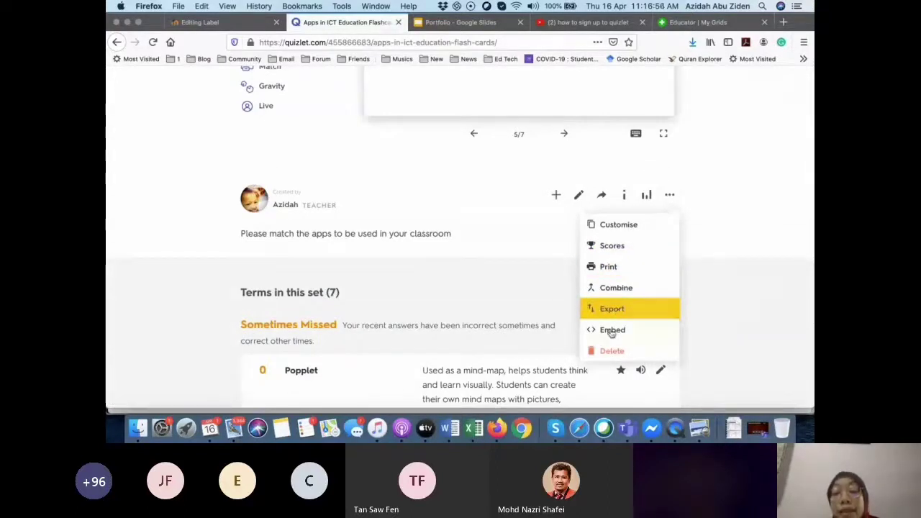
In the Embed dialog, choose Test as the study mode and copy its HTML embed code.
{"action": "left_click", "coordinate": [611, 330]}
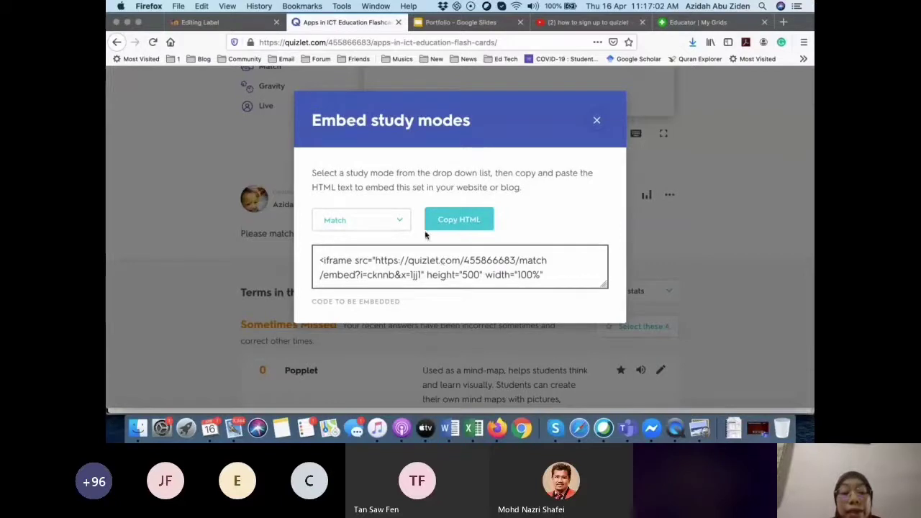
{"action": "left_click", "coordinate": [401, 223]}
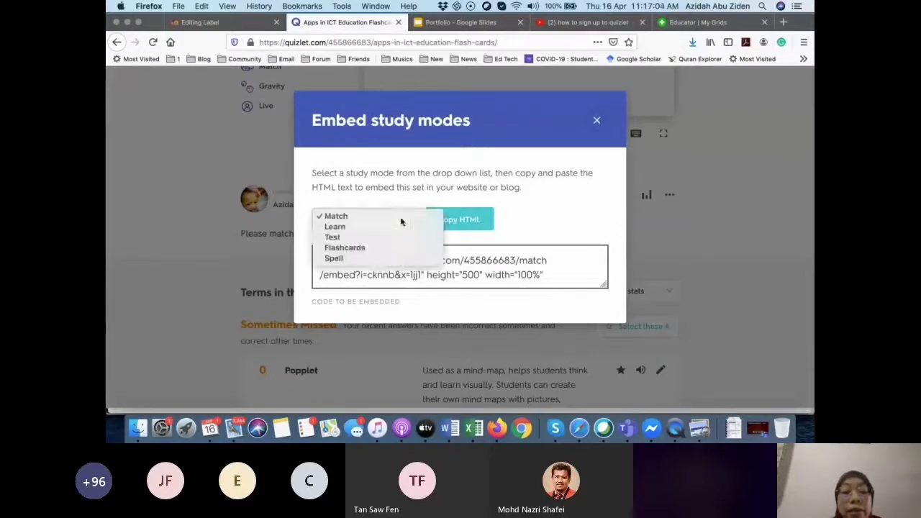
{"action": "left_click", "coordinate": [361, 227]}
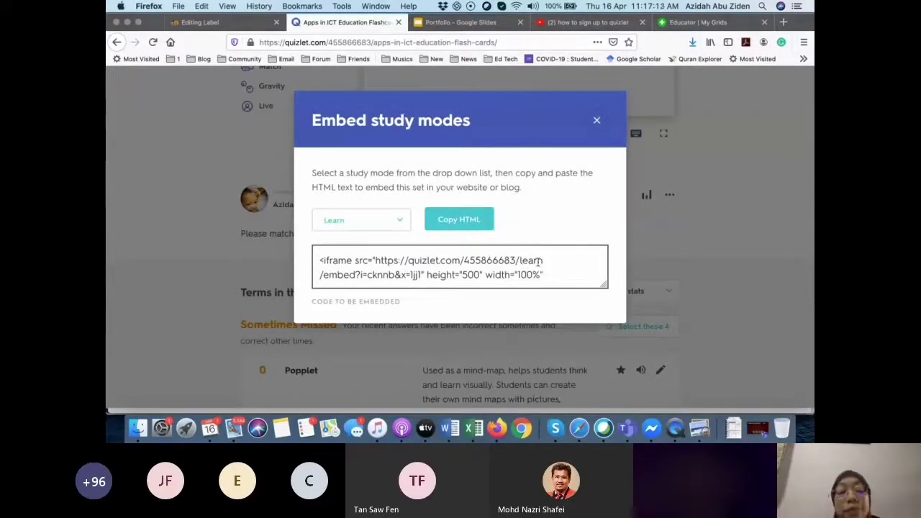
{"action": "left_click", "coordinate": [404, 225]}
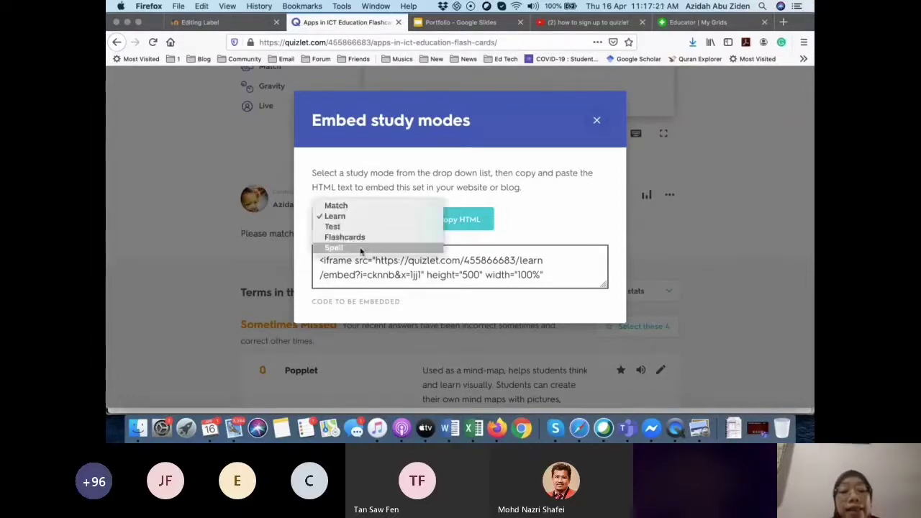
{"action": "left_click", "coordinate": [369, 216]}
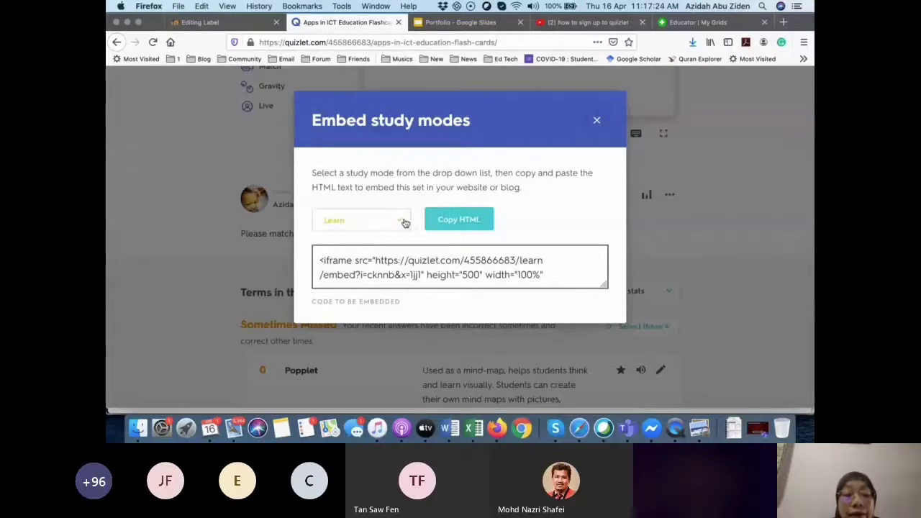
{"action": "left_click", "coordinate": [405, 223]}
{"action": "left_click", "coordinate": [378, 226]}
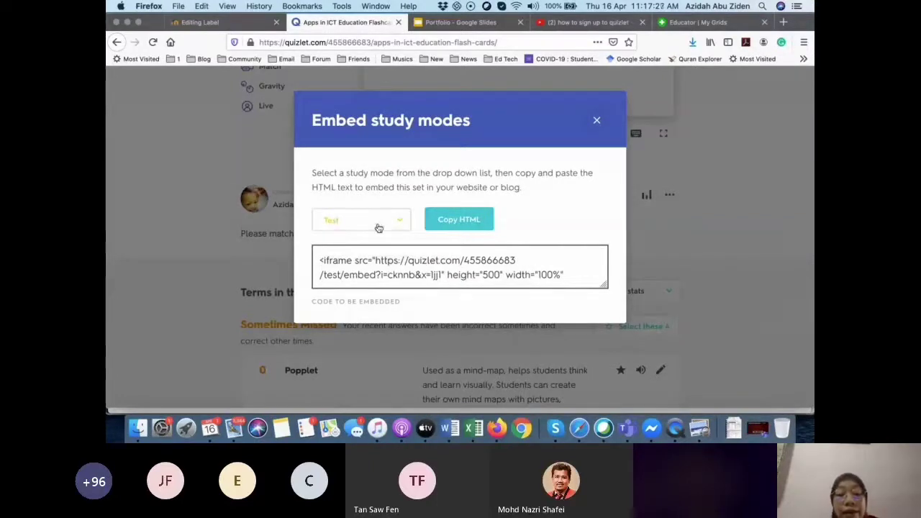
{"action": "left_click", "coordinate": [474, 221]}
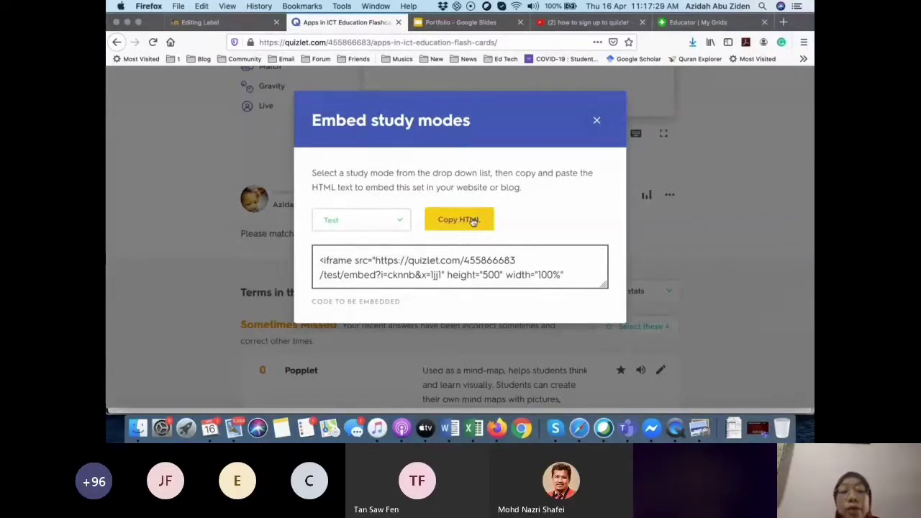
{"action": "left_click", "coordinate": [473, 222]}
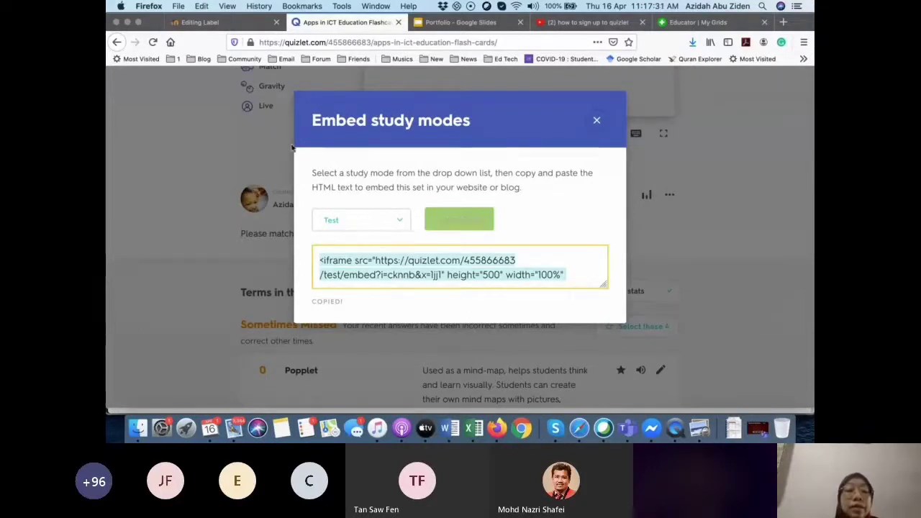
Paste the Quizlet Test iframe at the end of the label's HTML source and return to formatted view.
{"action": "left_click", "coordinate": [209, 22]}
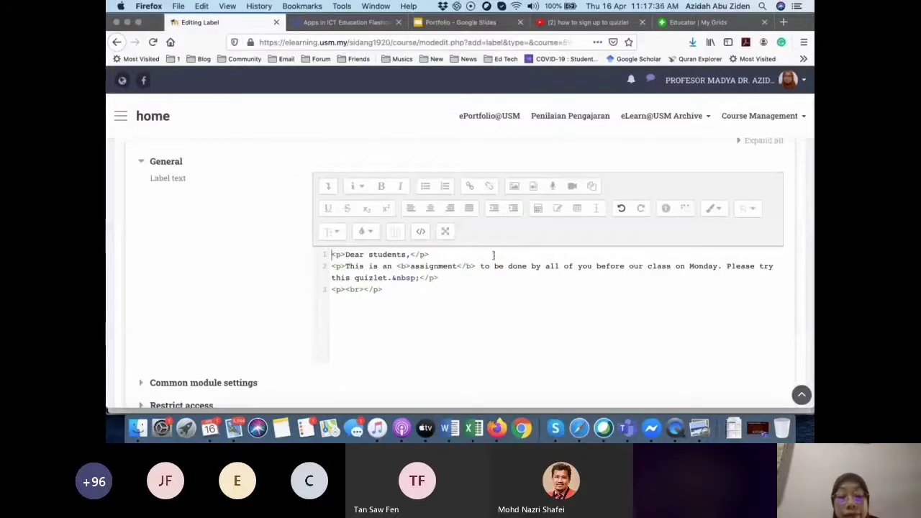
{"action": "left_click", "coordinate": [395, 287]}
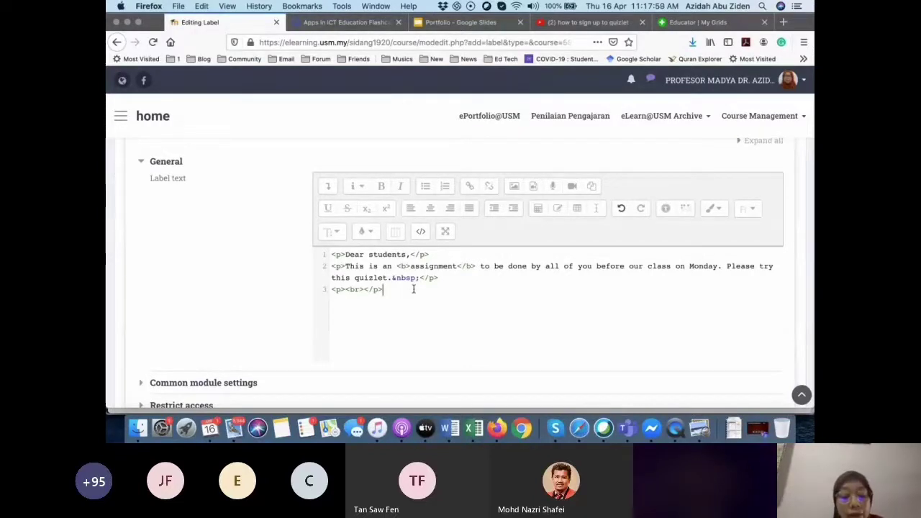
{"action": "key", "text": "super+v"}
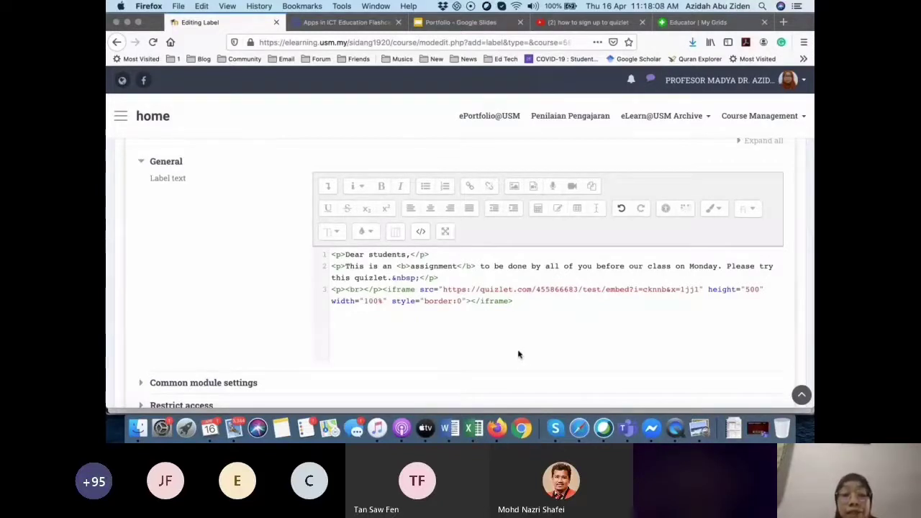
{"action": "left_click", "coordinate": [421, 234]}
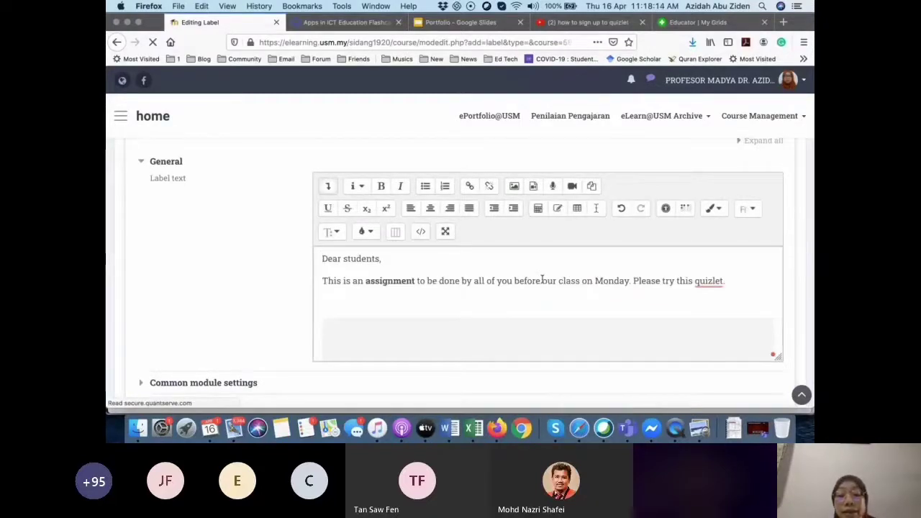
Expand Common module settings and Restrict access, confirming the label is shown with no restrictions.
{"action": "scroll", "coordinate": [568, 291], "scroll_direction": "down", "scroll_amount": 2}
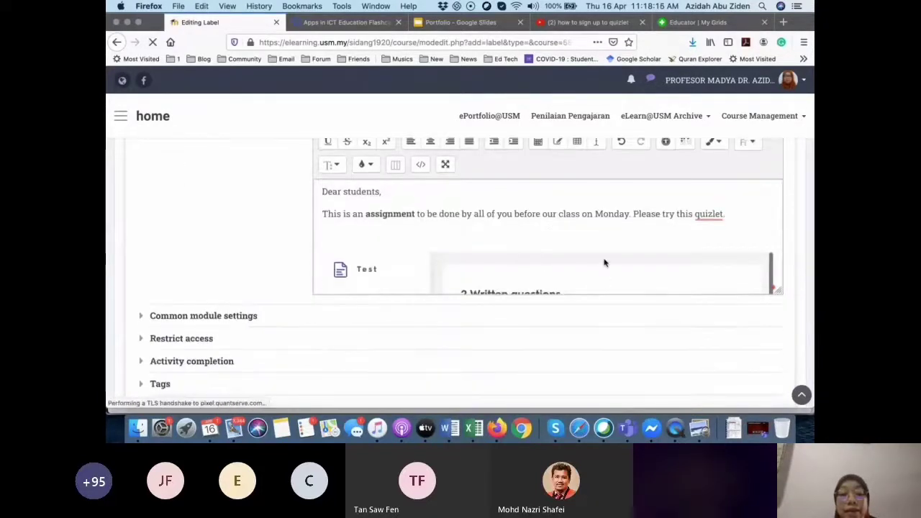
{"action": "scroll", "coordinate": [604, 262], "scroll_direction": "down", "scroll_amount": 1}
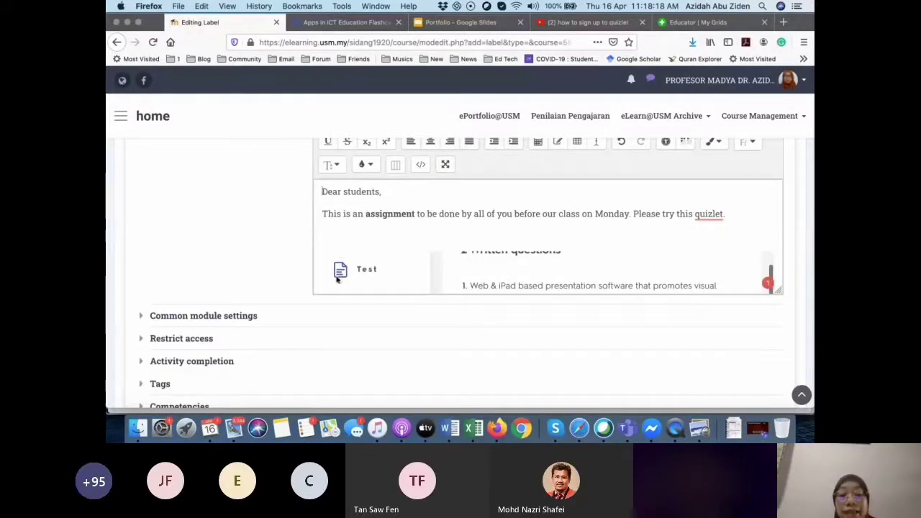
{"action": "scroll", "coordinate": [460, 280], "scroll_direction": "down", "scroll_amount": 3}
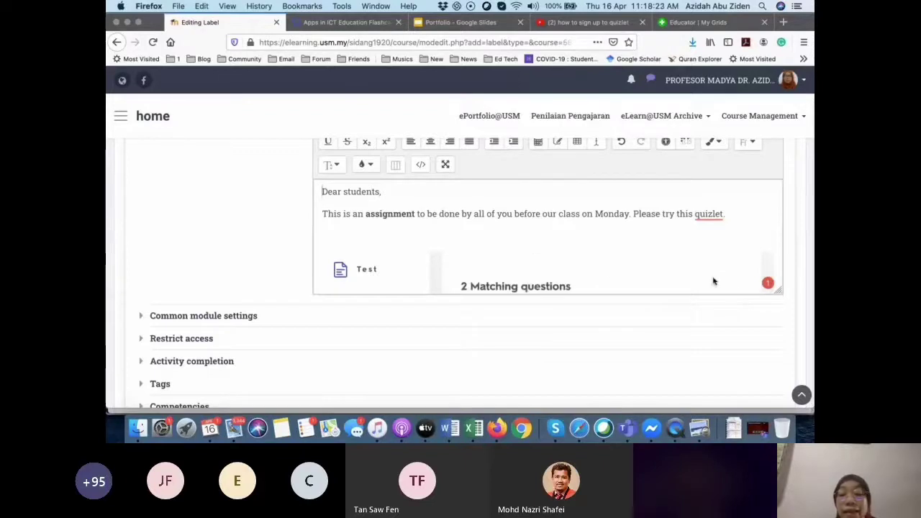
{"action": "scroll", "coordinate": [629, 358], "scroll_direction": "down", "scroll_amount": 3}
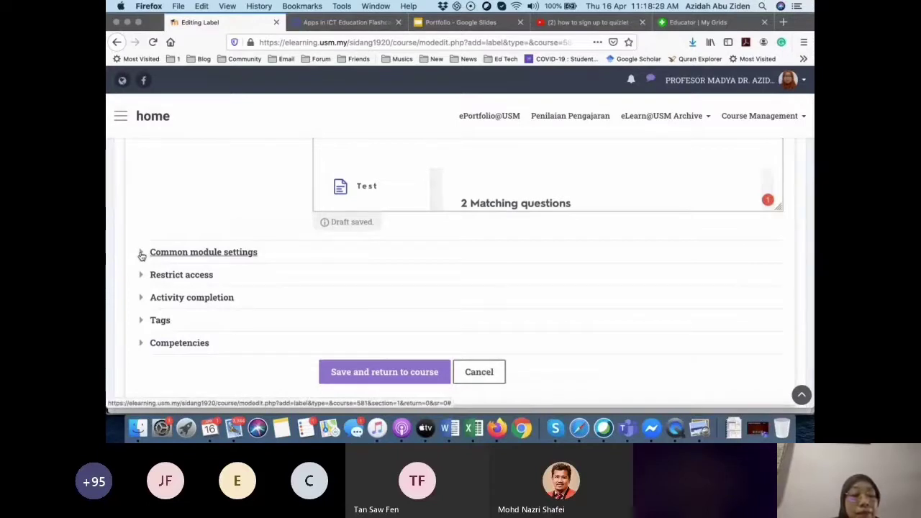
{"action": "left_click", "coordinate": [142, 253]}
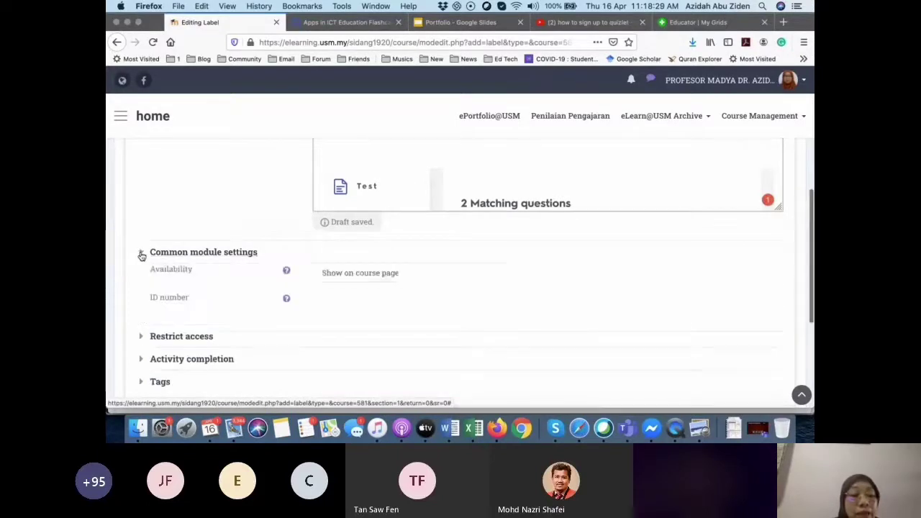
{"action": "scroll", "coordinate": [234, 297], "scroll_direction": "down", "scroll_amount": 1}
{"action": "left_click", "coordinate": [234, 313]}
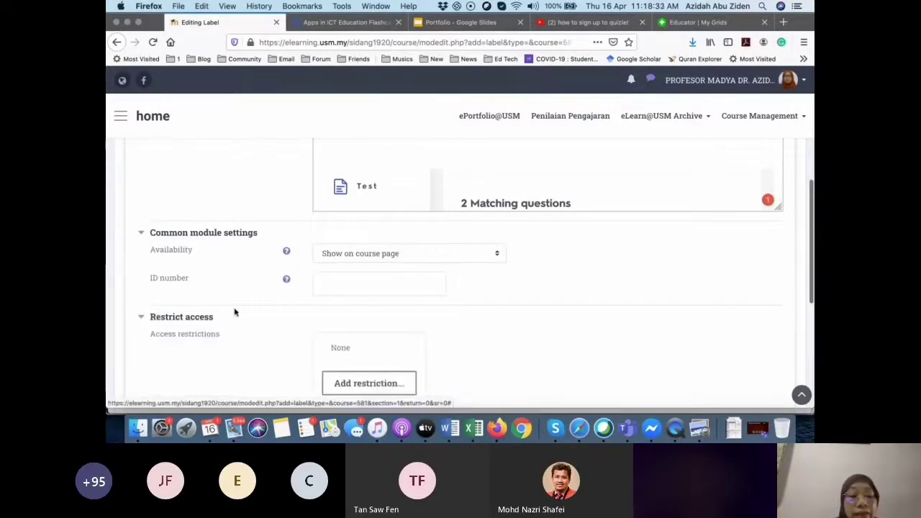
{"action": "scroll", "coordinate": [236, 312], "scroll_direction": "down", "scroll_amount": 3}
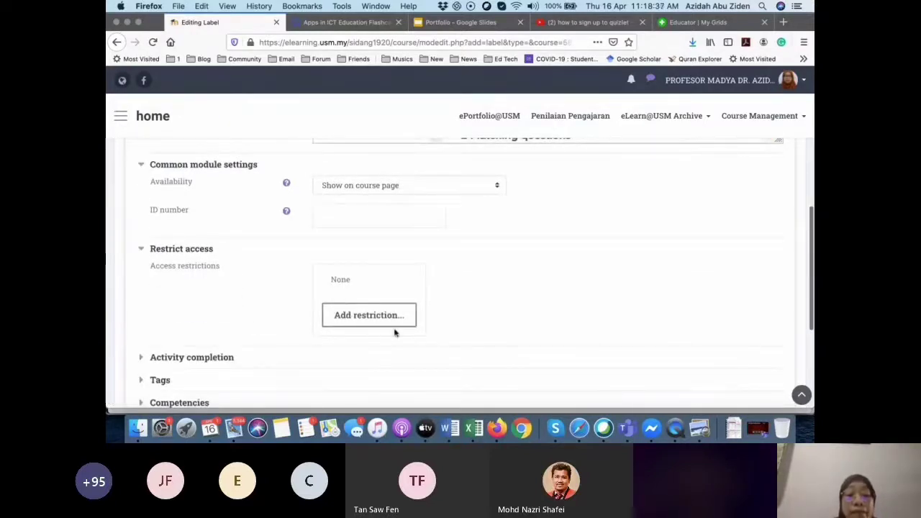
{"action": "scroll", "coordinate": [439, 324], "scroll_direction": "down", "scroll_amount": 3}
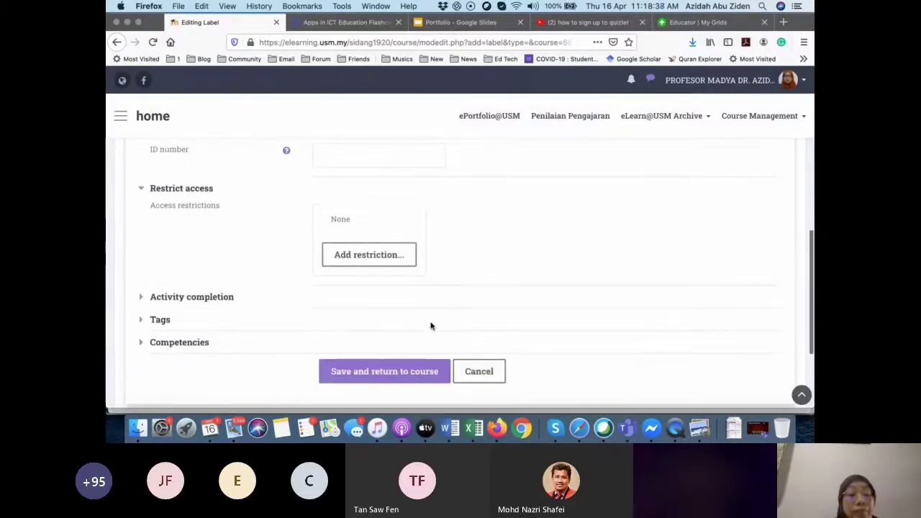
Expand Activity completion and first set completion tracking to not indicate completion.
{"action": "left_click", "coordinate": [142, 300]}
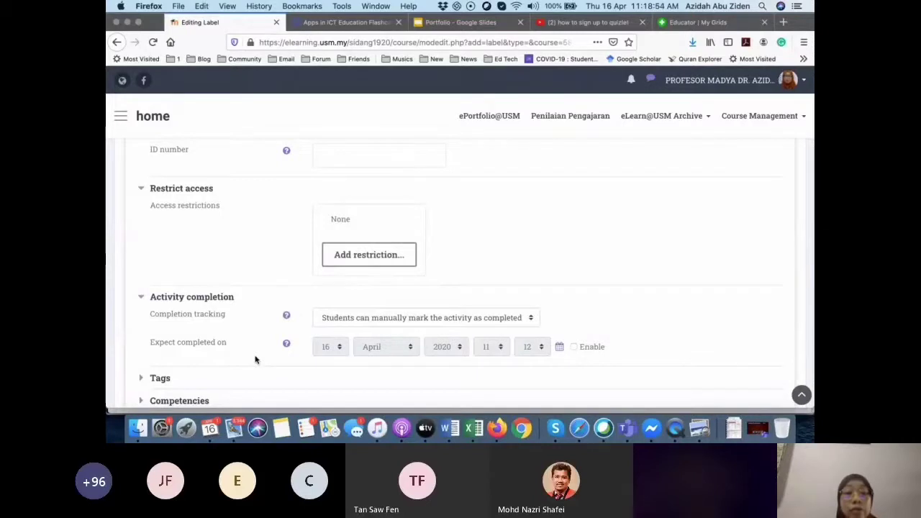
{"action": "left_click", "coordinate": [334, 22]}
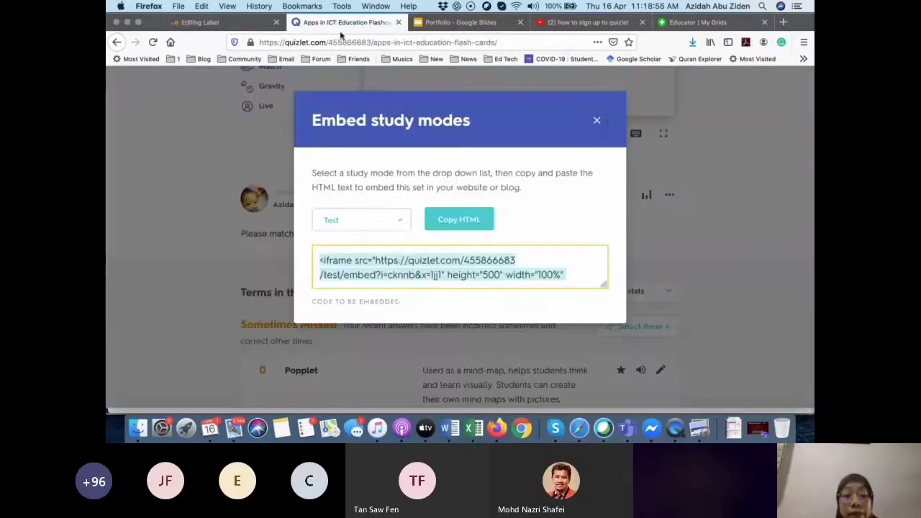
{"action": "left_click", "coordinate": [235, 23]}
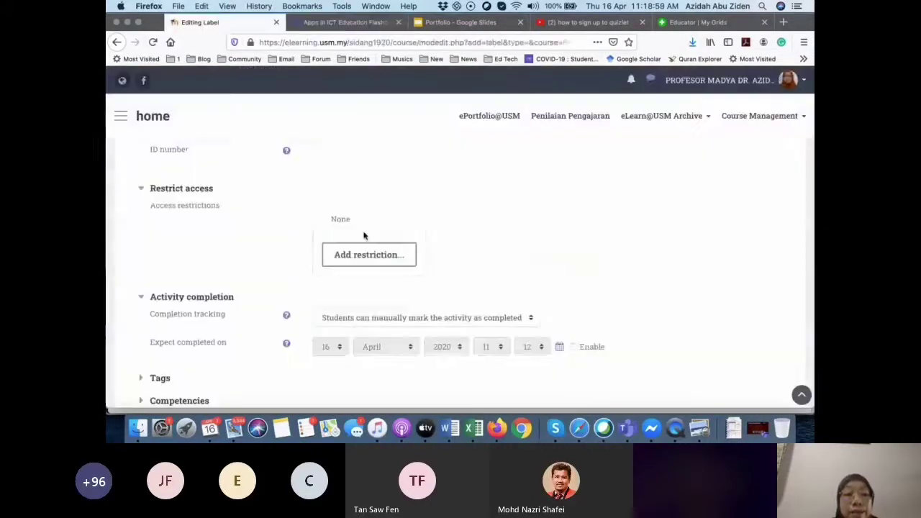
{"action": "scroll", "coordinate": [608, 294], "scroll_direction": "down", "scroll_amount": 2}
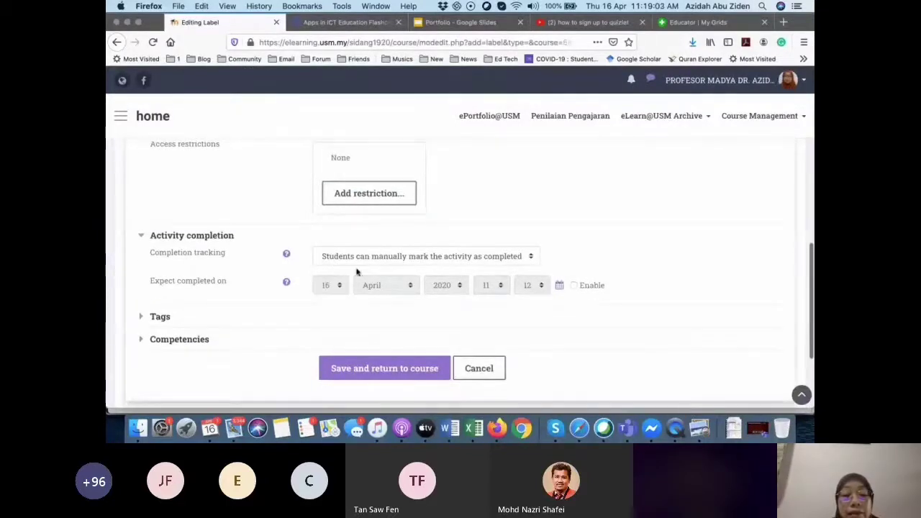
{"action": "left_click", "coordinate": [533, 264]}
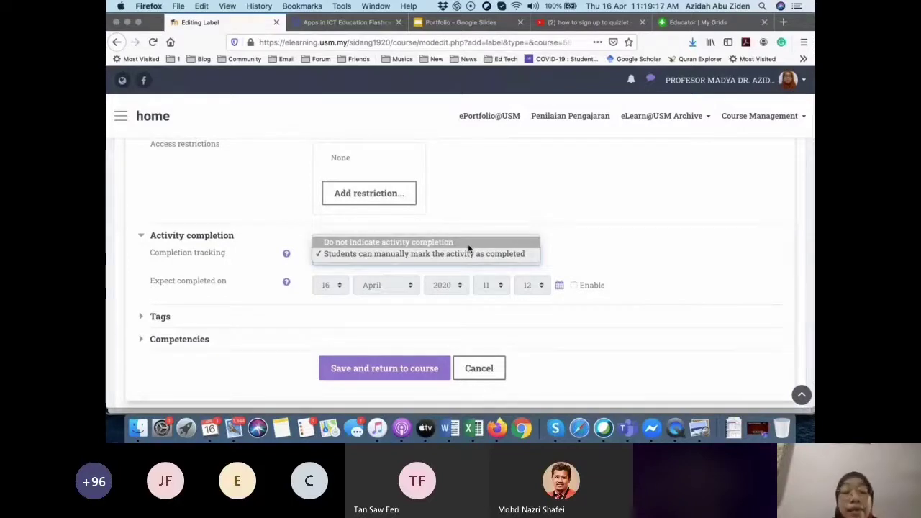
{"action": "left_click", "coordinate": [468, 243]}
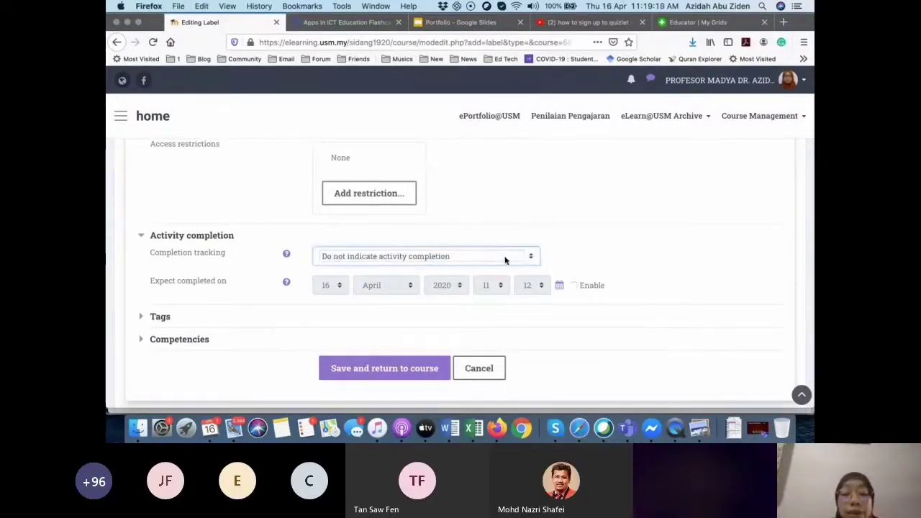
Set tracking to 'Students can manually mark the activity as completed', leaving Expect completed on unchecked.
{"action": "left_click", "coordinate": [504, 260]}
{"action": "scroll", "coordinate": [597, 243], "scroll_direction": "down", "scroll_amount": 3}
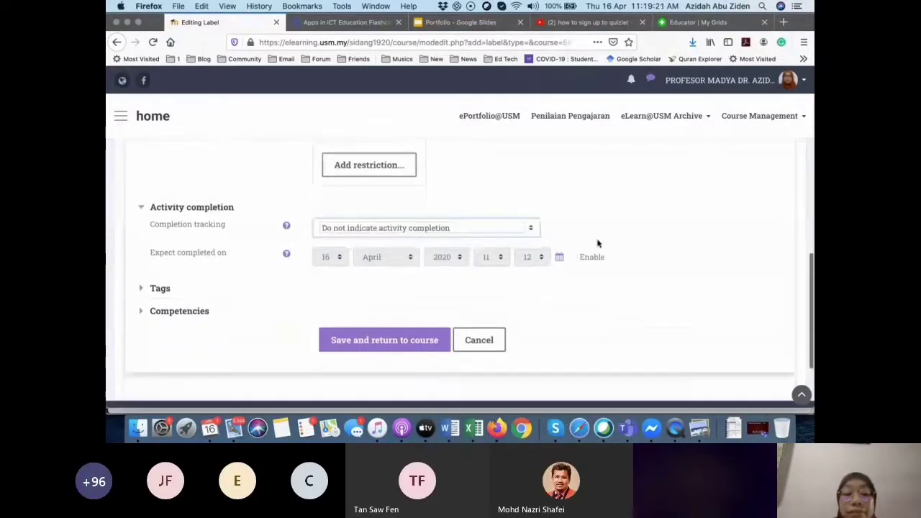
{"action": "left_click", "coordinate": [530, 205]}
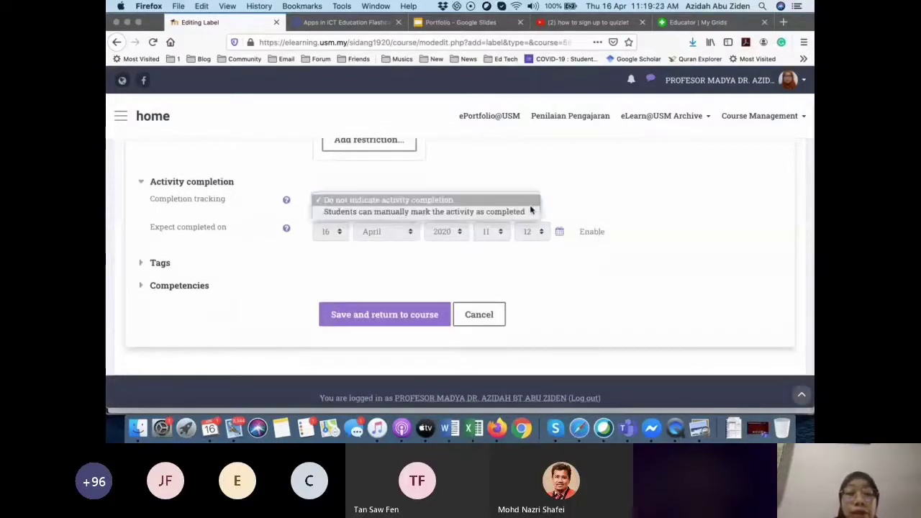
{"action": "left_click", "coordinate": [508, 213]}
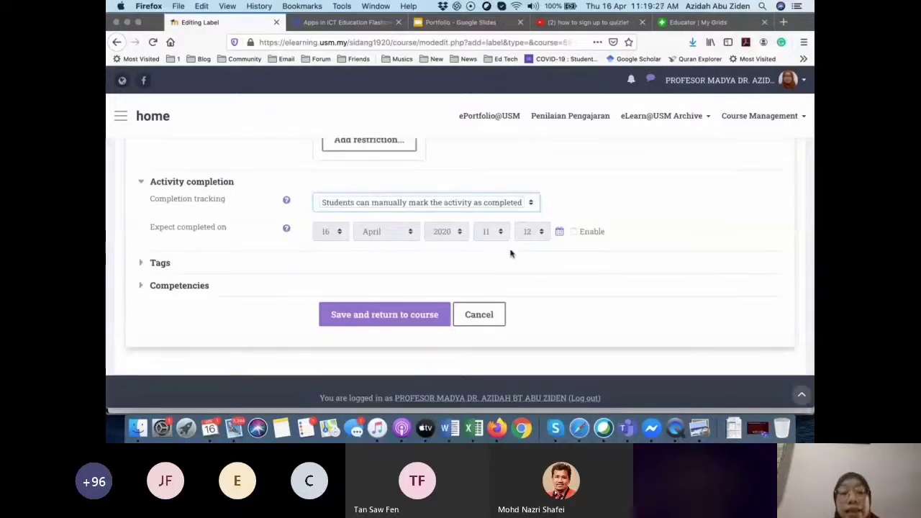
{"action": "left_click", "coordinate": [529, 204]}
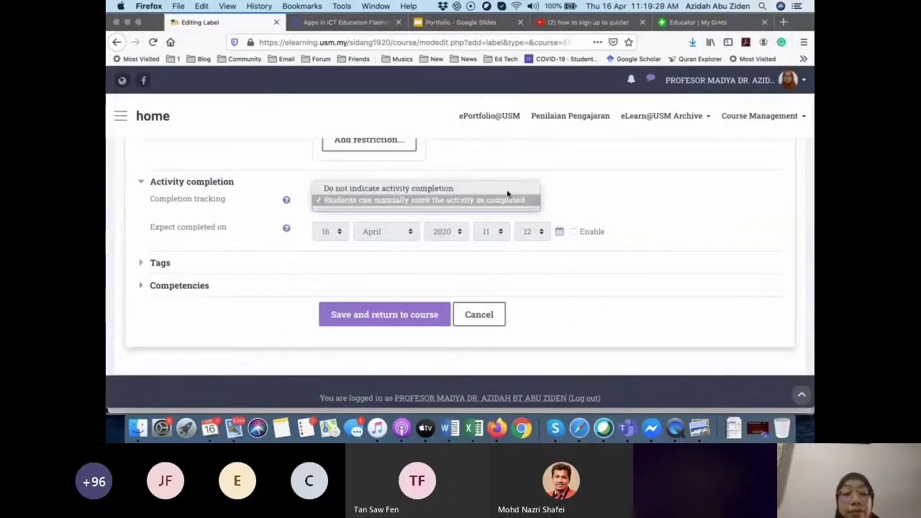
{"action": "left_click", "coordinate": [505, 194]}
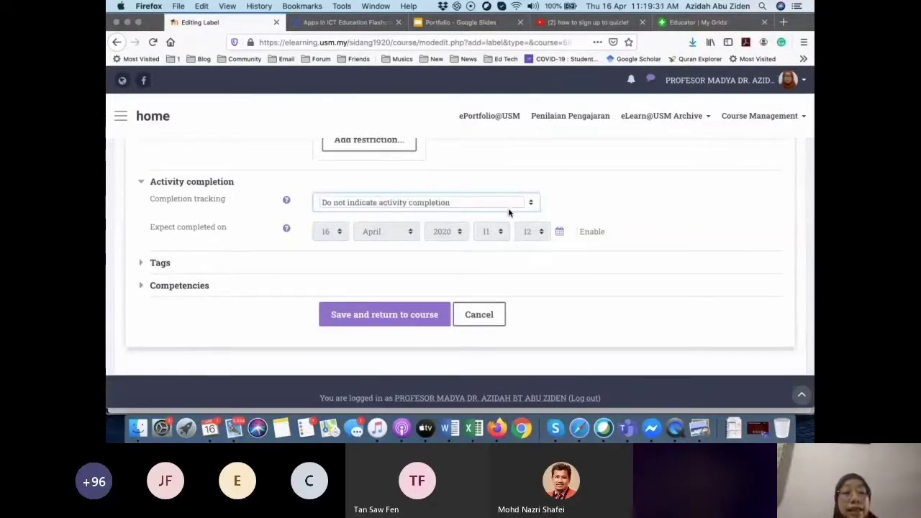
{"action": "left_click", "coordinate": [530, 205]}
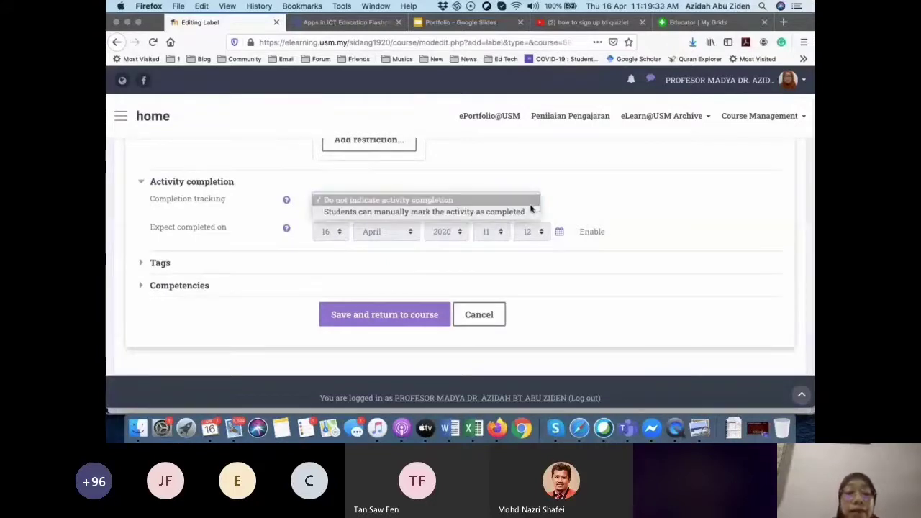
{"action": "left_click", "coordinate": [594, 202]}
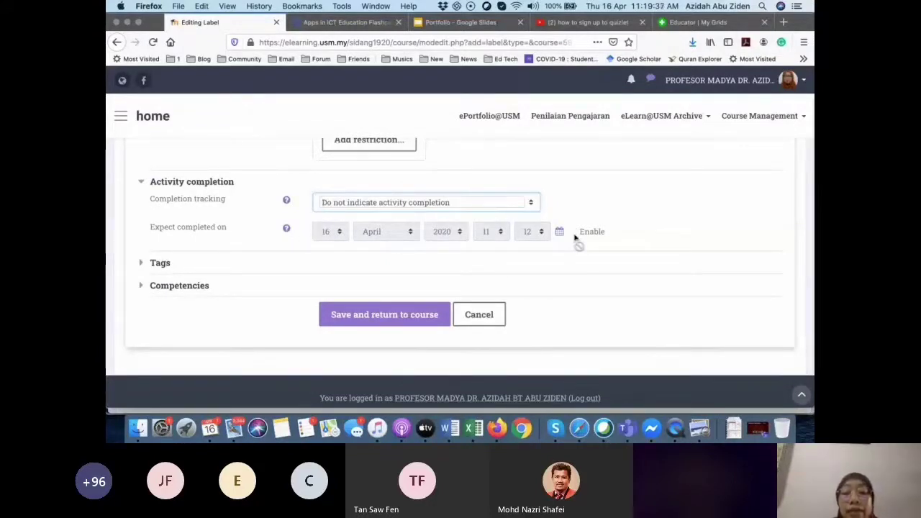
{"action": "scroll", "coordinate": [396, 288], "scroll_direction": "down", "scroll_amount": 1}
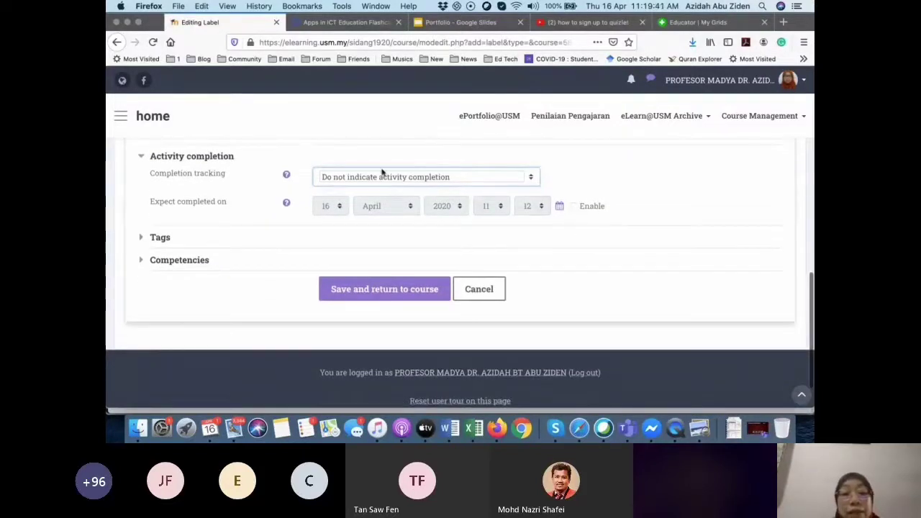
{"action": "left_click", "coordinate": [531, 180]}
{"action": "left_click", "coordinate": [518, 186]}
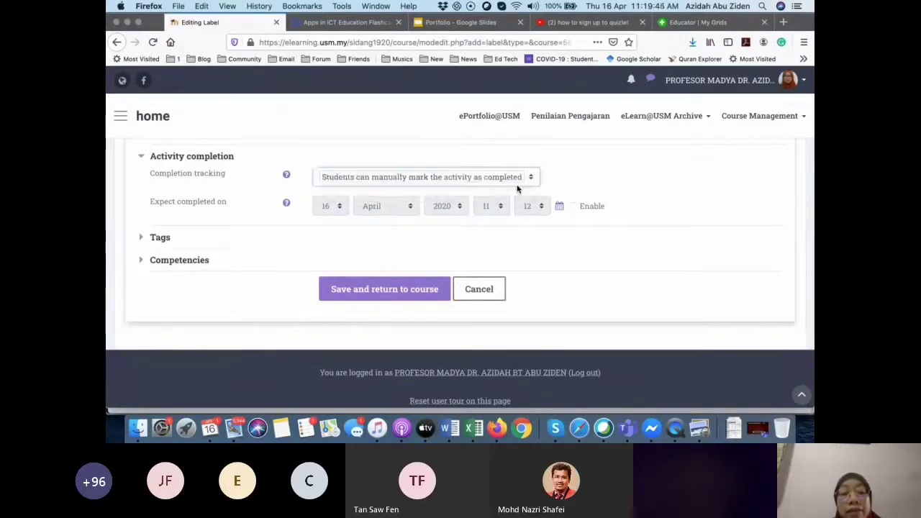
{"action": "left_click", "coordinate": [574, 206]}
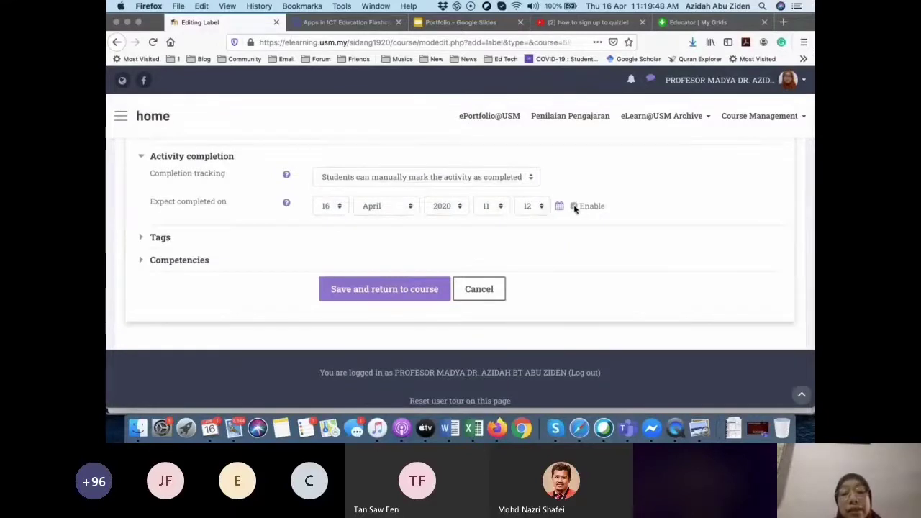
{"action": "left_click", "coordinate": [574, 206]}
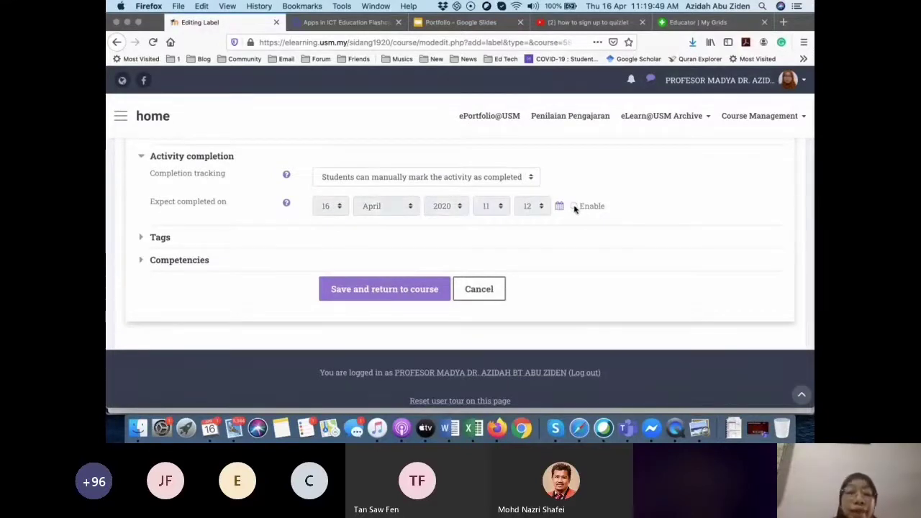
Save the label and scroll the course page to the embedded Quizlet test.
{"action": "left_click", "coordinate": [394, 289]}
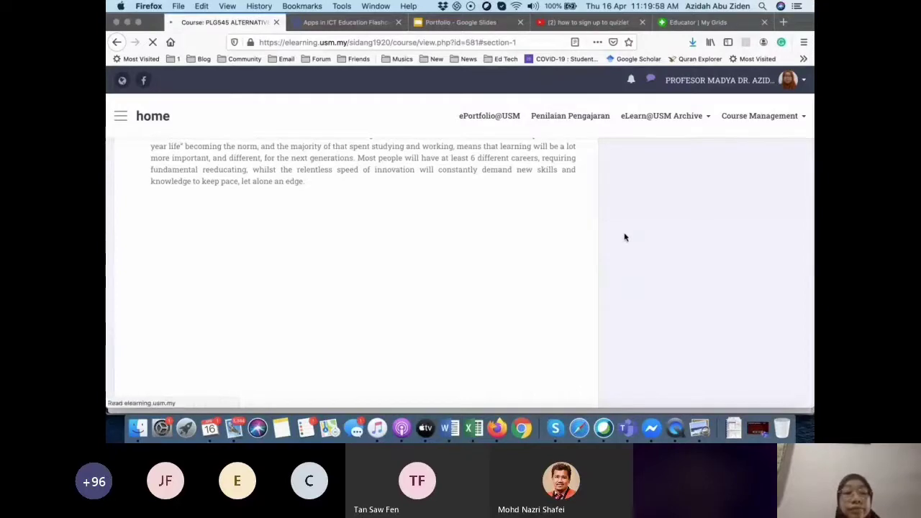
{"action": "scroll", "coordinate": [619, 248], "scroll_direction": "down", "scroll_amount": 5}
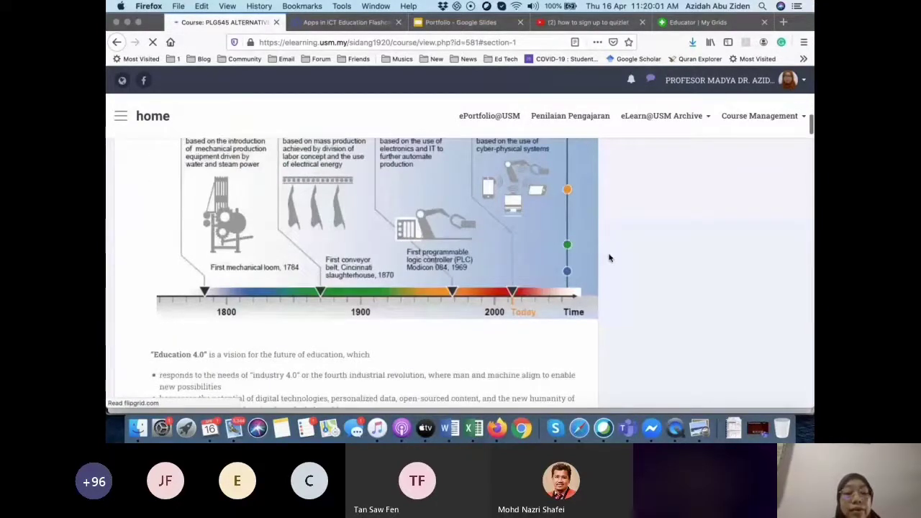
{"action": "scroll", "coordinate": [612, 265], "scroll_direction": "down", "scroll_amount": 5}
{"action": "scroll", "coordinate": [615, 272], "scroll_direction": "down", "scroll_amount": 5}
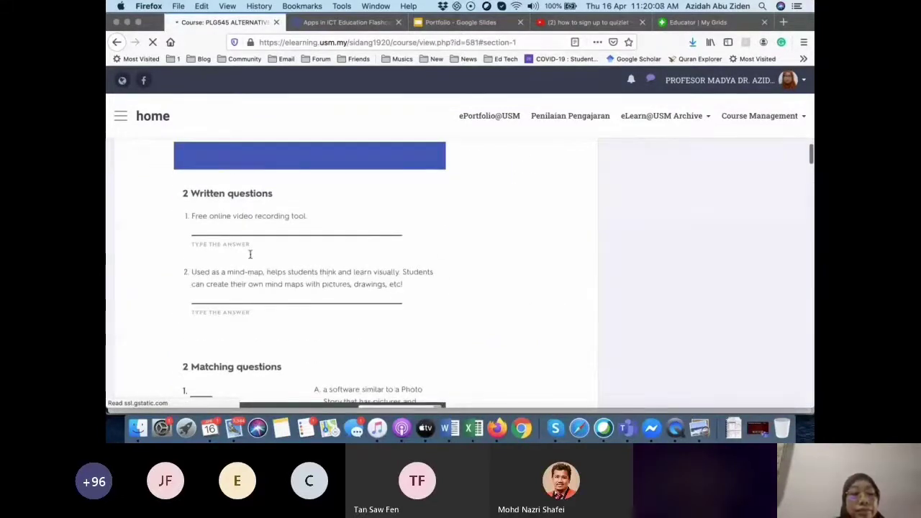
{"action": "scroll", "coordinate": [246, 235], "scroll_direction": "up", "scroll_amount": 3}
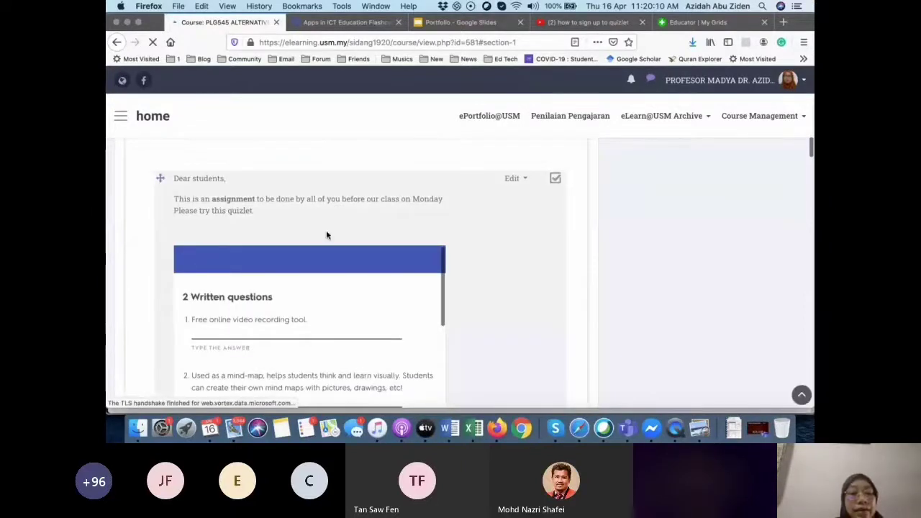
{"action": "scroll", "coordinate": [557, 258], "scroll_direction": "down", "scroll_amount": 2}
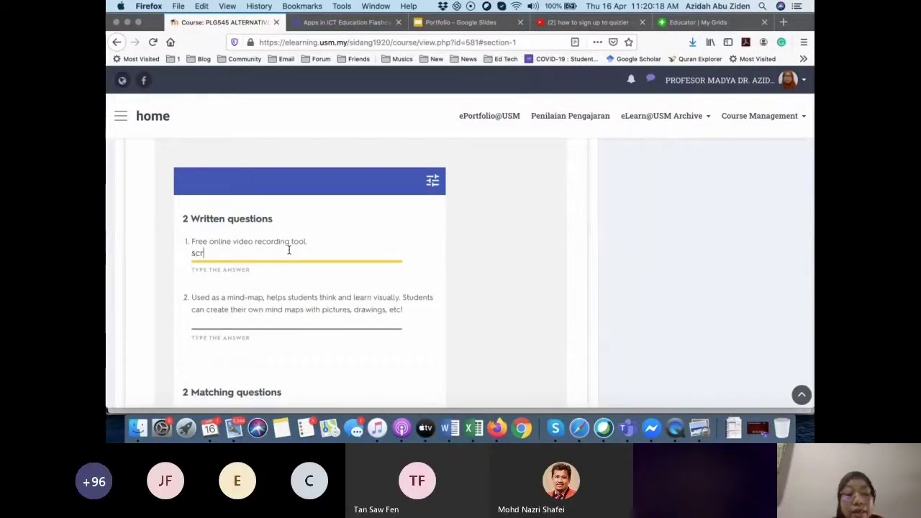
Enter the written answers 'een', 'cast' and 'popplet' in the embedded test.
{"action": "type", "text": "een"}
{"action": "scroll", "coordinate": [289, 250], "scroll_direction": "up", "scroll_amount": 2}
{"action": "type", "text": "cast"}
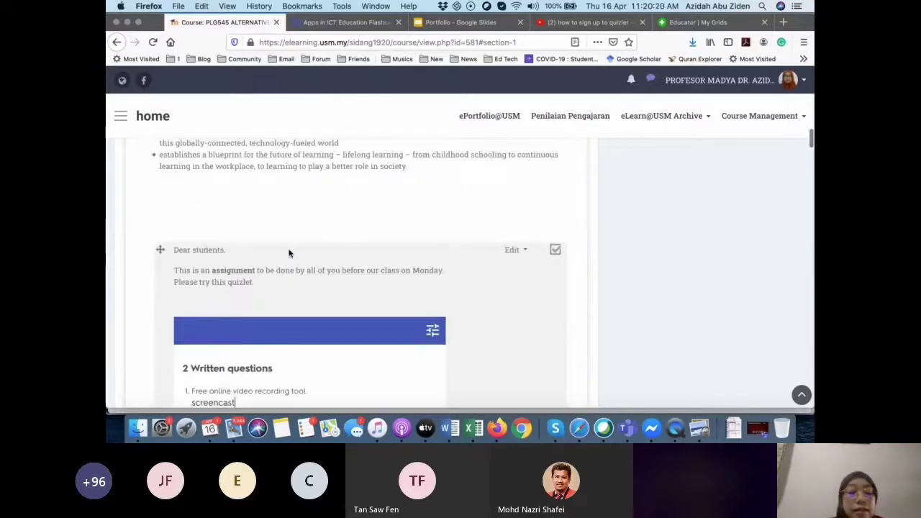
{"action": "scroll", "coordinate": [377, 269], "scroll_direction": "down", "scroll_amount": 1}
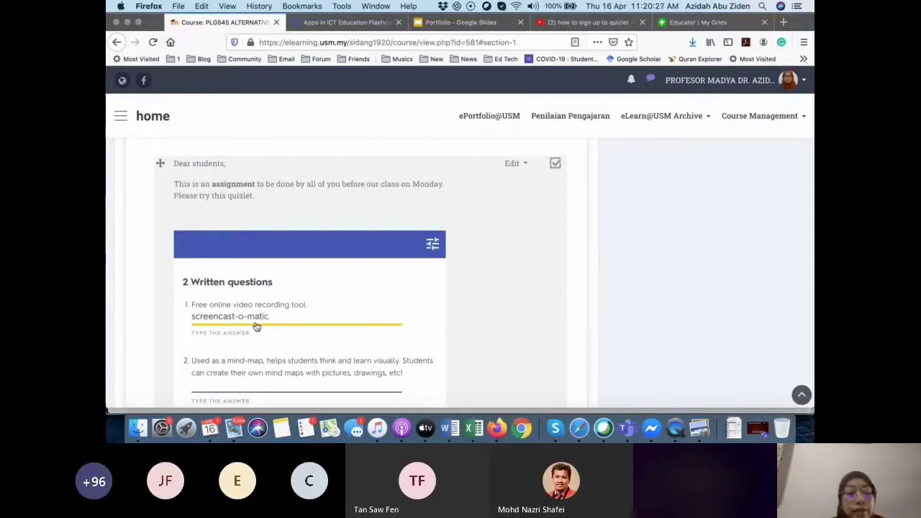
{"action": "scroll", "coordinate": [257, 339], "scroll_direction": "down", "scroll_amount": 1}
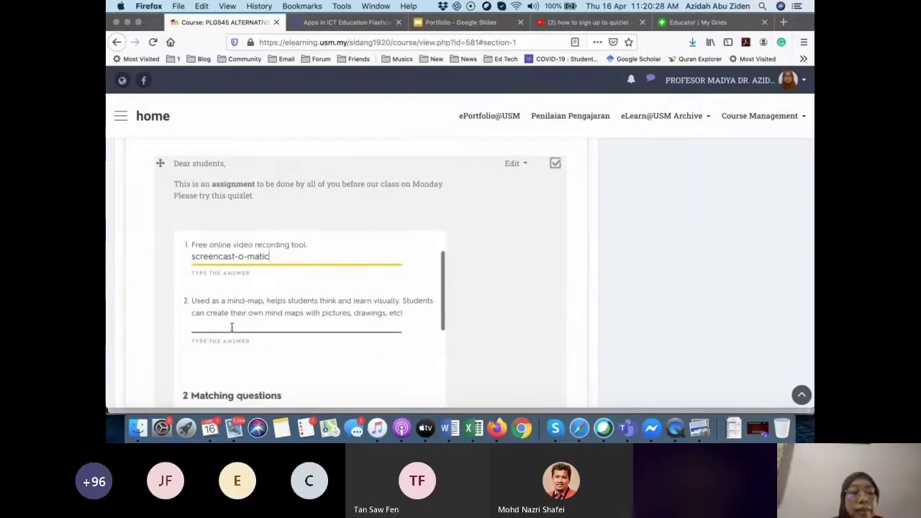
{"action": "left_click", "coordinate": [231, 328]}
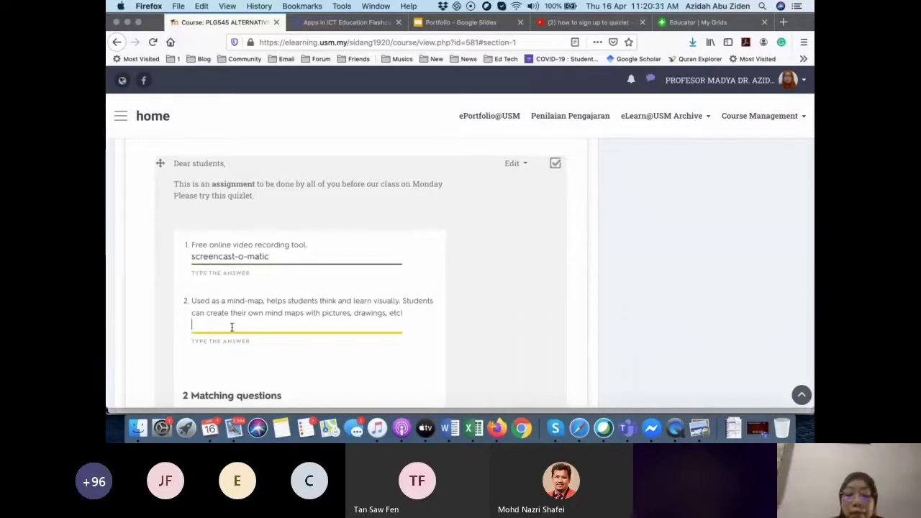
{"action": "type", "text": "popplet"}
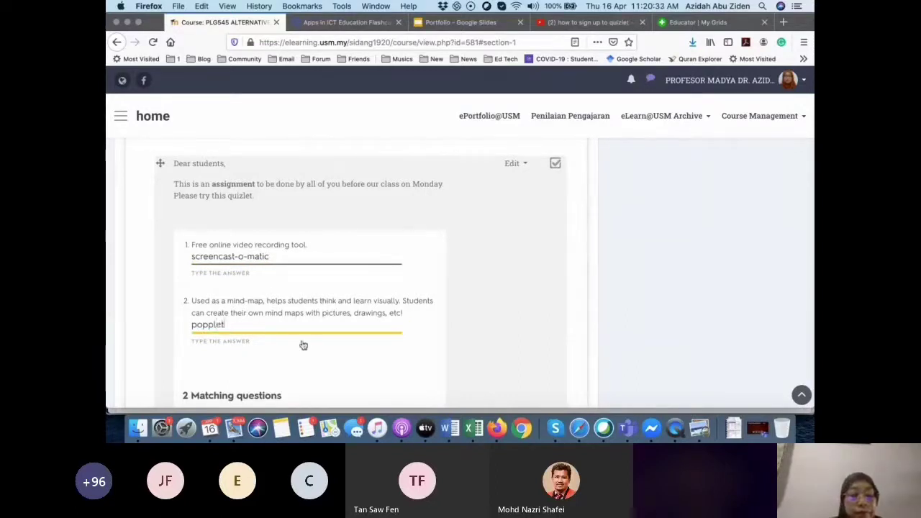
Answer matching B and A, pick Haiku Deck and Glogster, and mark the Glogster question True.
{"action": "scroll", "coordinate": [302, 345], "scroll_direction": "down", "scroll_amount": 2}
{"action": "left_click", "coordinate": [207, 314]}
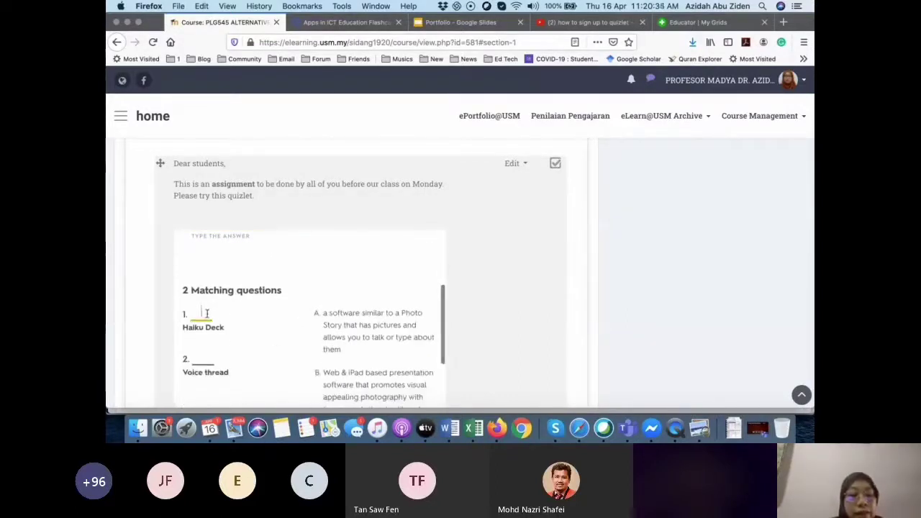
{"action": "type", "text": "B"}
{"action": "left_click", "coordinate": [205, 357]}
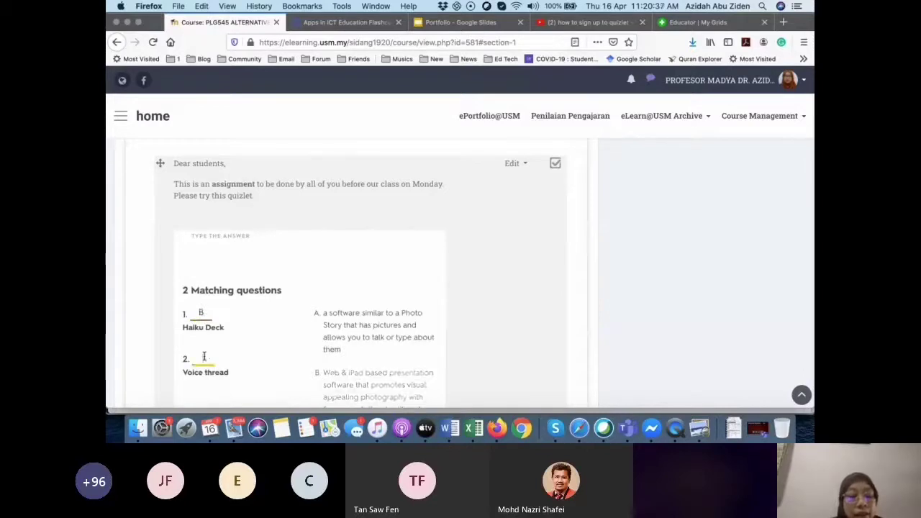
{"action": "type", "text": "A"}
{"action": "scroll", "coordinate": [267, 342], "scroll_direction": "down", "scroll_amount": 6}
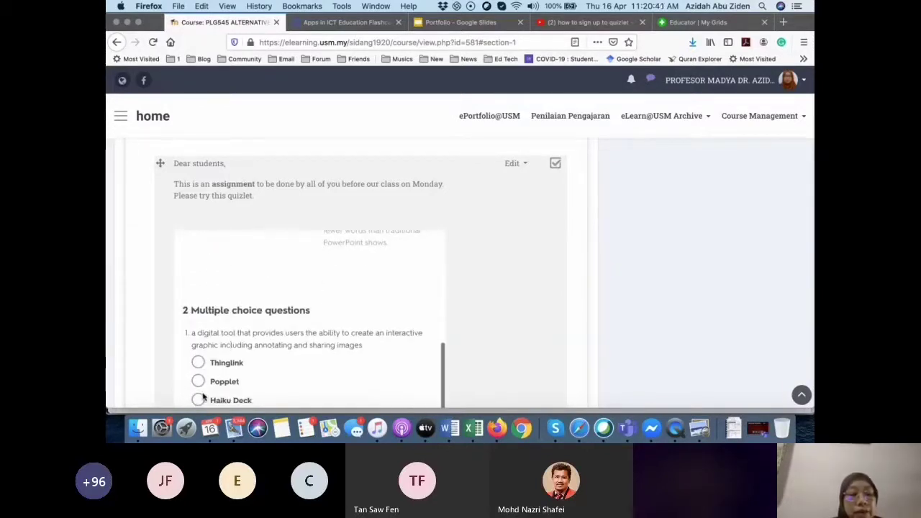
{"action": "scroll", "coordinate": [201, 370], "scroll_direction": "down", "scroll_amount": 1}
{"action": "left_click", "coordinate": [199, 361]}
{"action": "scroll", "coordinate": [264, 352], "scroll_direction": "down", "scroll_amount": 3}
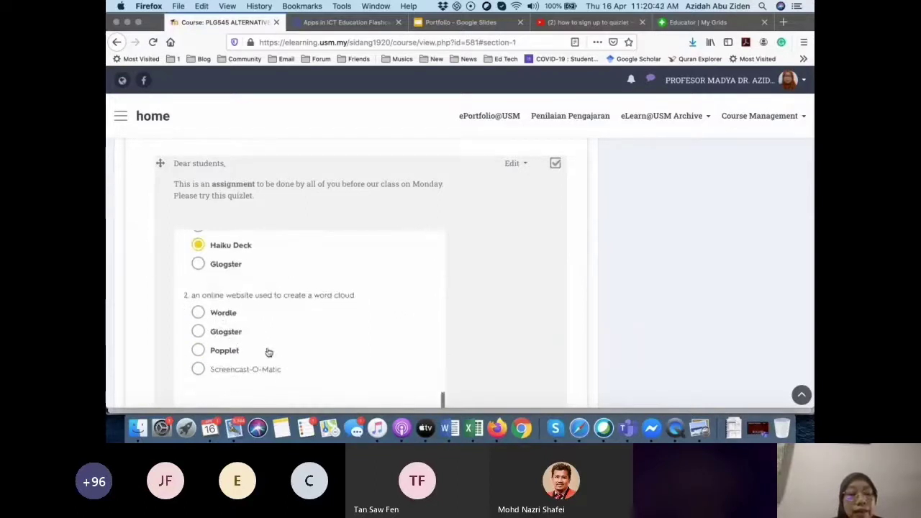
{"action": "left_click", "coordinate": [198, 331]}
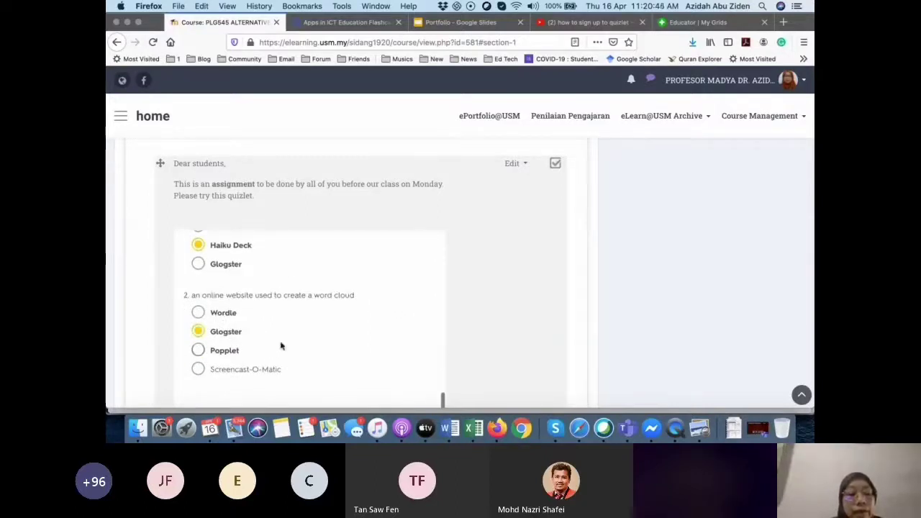
{"action": "scroll", "coordinate": [282, 345], "scroll_direction": "down", "scroll_amount": 3}
{"action": "scroll", "coordinate": [281, 346], "scroll_direction": "down", "scroll_amount": 1}
{"action": "left_click", "coordinate": [198, 343]}
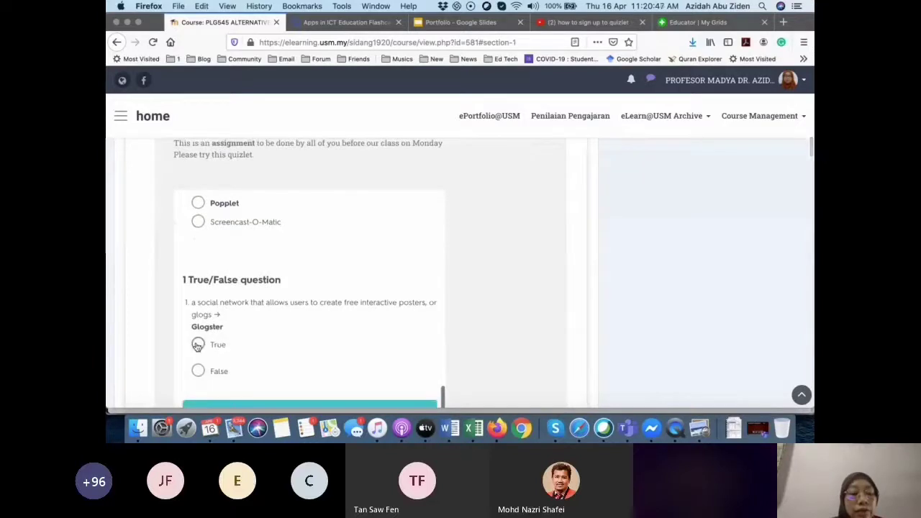
{"action": "scroll", "coordinate": [293, 333], "scroll_direction": "down", "scroll_amount": 2}
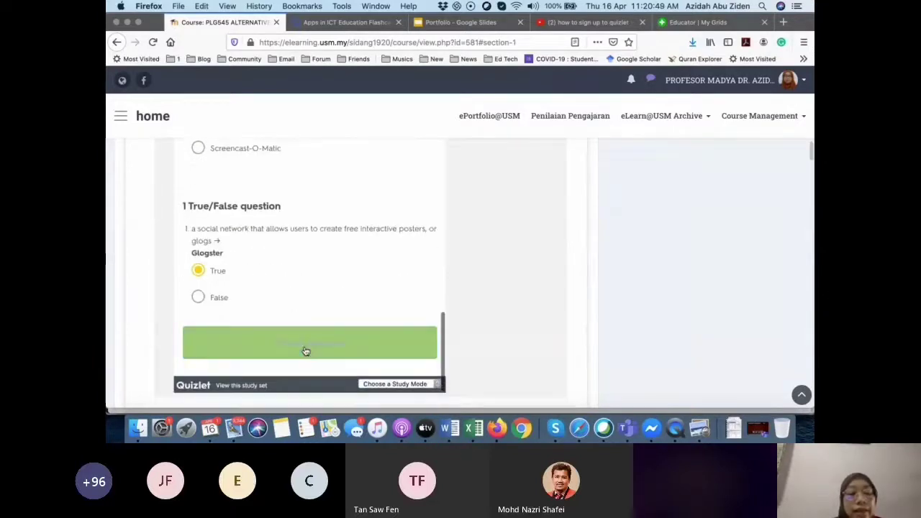
Check the test answers and review the 71% result with its corrections.
{"action": "left_click", "coordinate": [304, 350]}
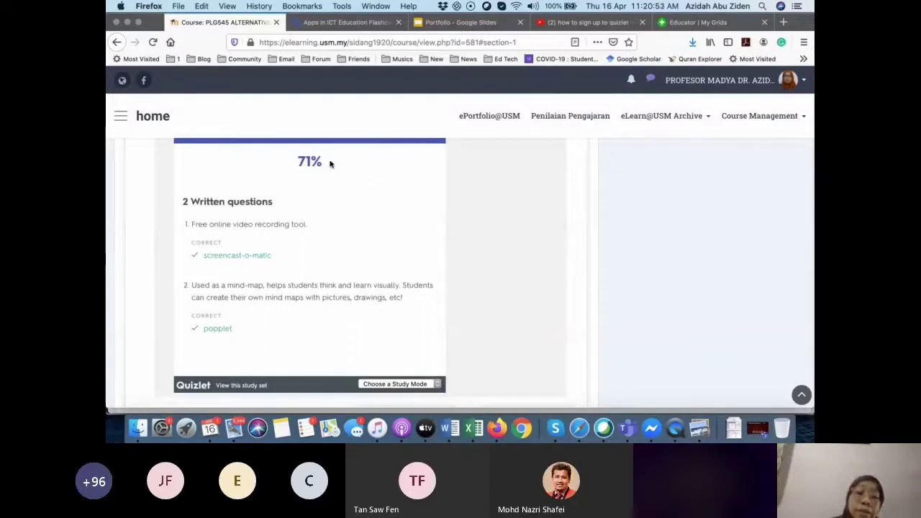
{"action": "scroll", "coordinate": [308, 274], "scroll_direction": "down", "scroll_amount": 6}
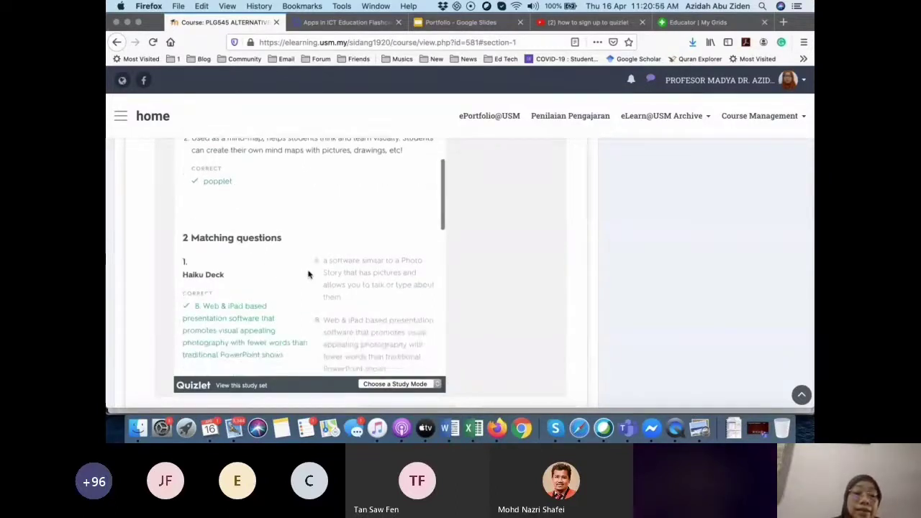
{"action": "scroll", "coordinate": [308, 274], "scroll_direction": "down", "scroll_amount": 5}
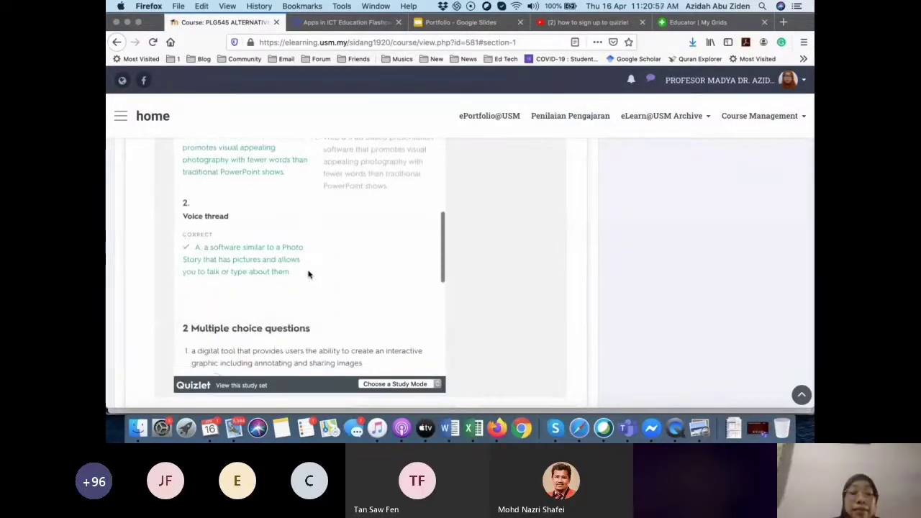
{"action": "scroll", "coordinate": [321, 291], "scroll_direction": "down", "scroll_amount": 4}
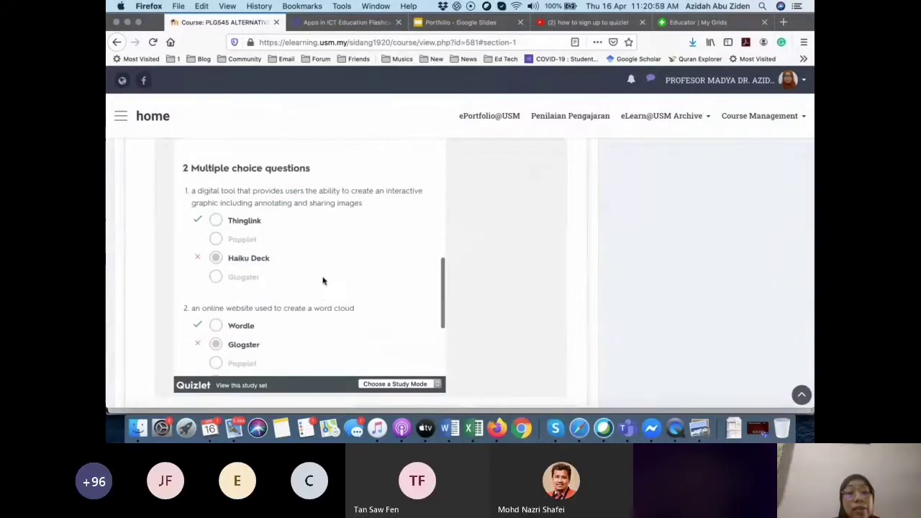
{"action": "scroll", "coordinate": [308, 251], "scroll_direction": "up", "scroll_amount": 1}
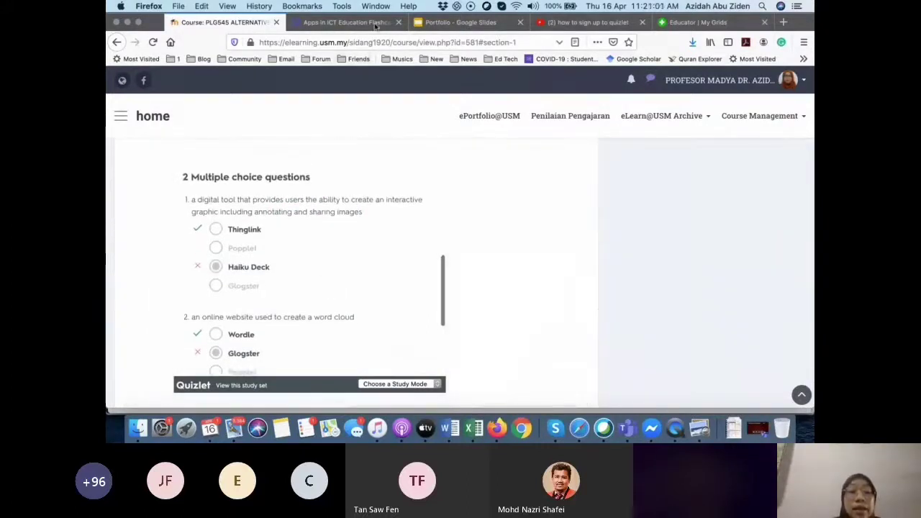
Close Quizlet's Embed dialog, then switch the course page's embedded set to Match mode.
{"action": "left_click", "coordinate": [345, 22]}
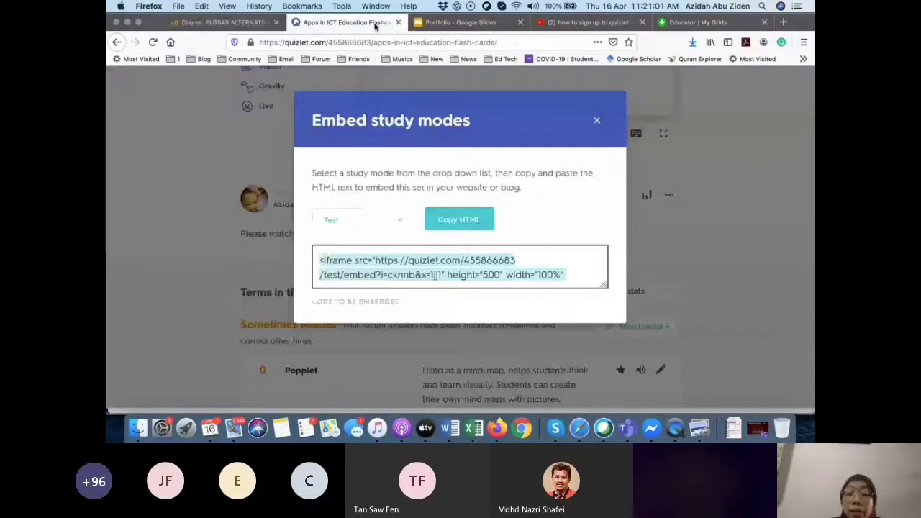
{"action": "left_click", "coordinate": [596, 120]}
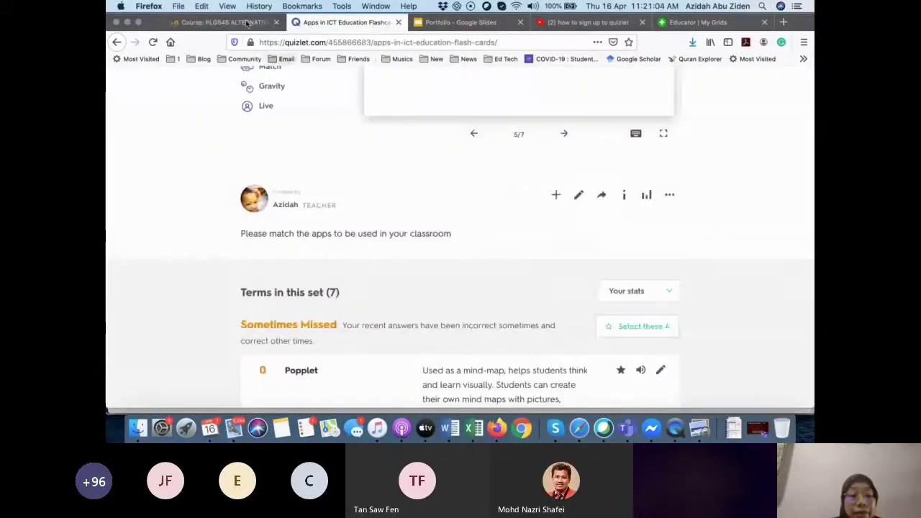
{"action": "left_click", "coordinate": [246, 23]}
{"action": "scroll", "coordinate": [324, 297], "scroll_direction": "down", "scroll_amount": 5}
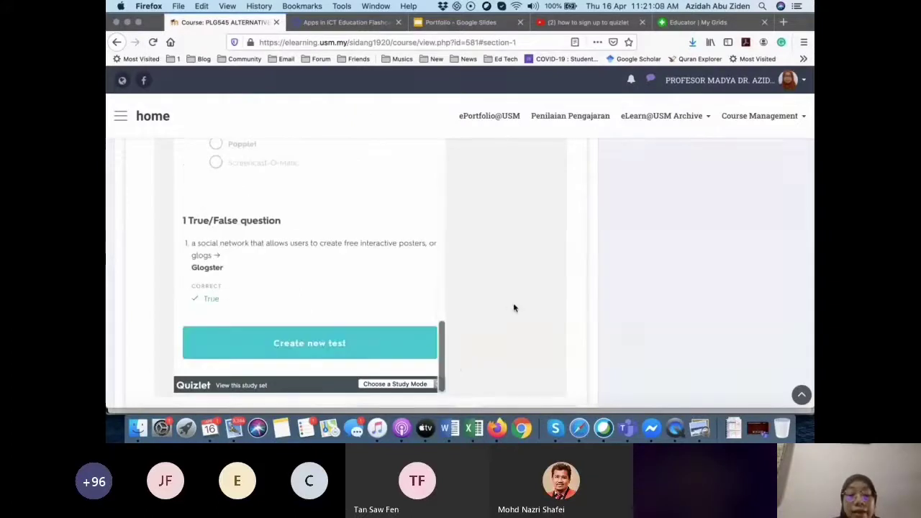
{"action": "scroll", "coordinate": [513, 307], "scroll_direction": "down", "scroll_amount": 3}
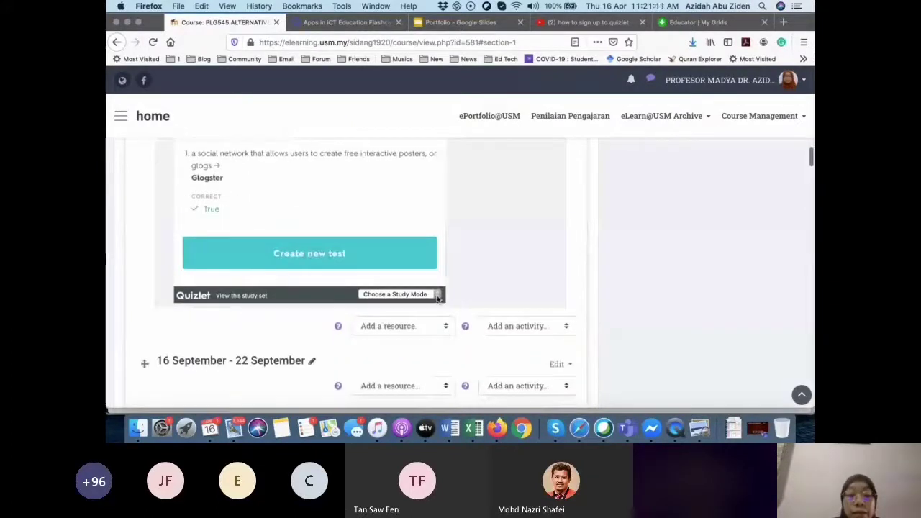
{"action": "left_click", "coordinate": [436, 295]}
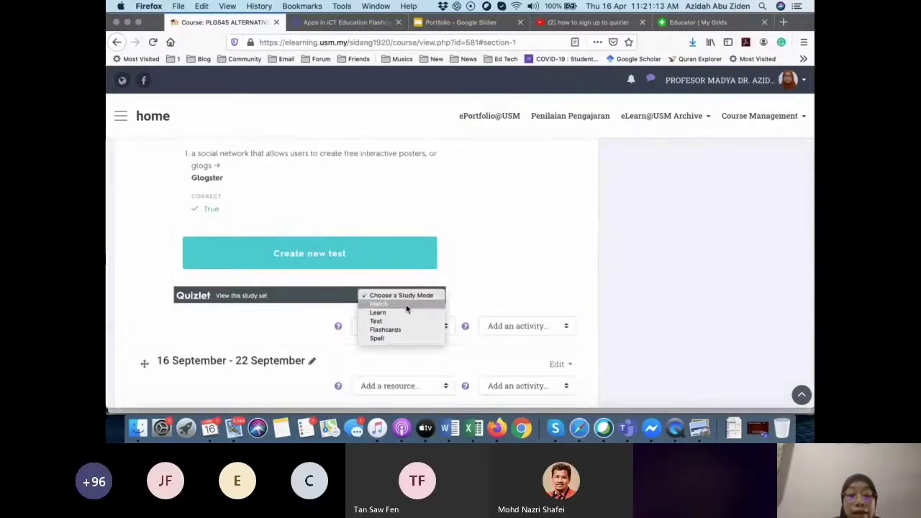
{"action": "left_click", "coordinate": [406, 305]}
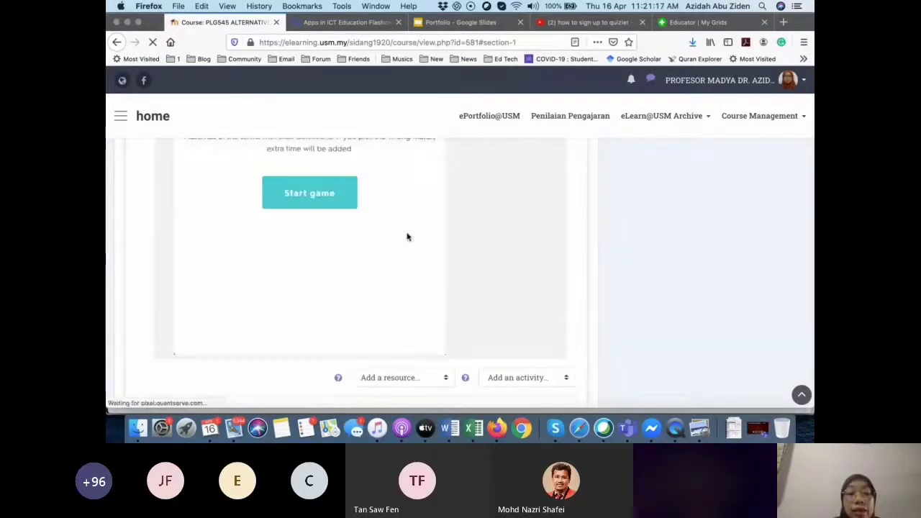
{"action": "scroll", "coordinate": [407, 236], "scroll_direction": "up", "scroll_amount": 2}
{"action": "scroll", "coordinate": [407, 236], "scroll_direction": "down", "scroll_amount": 2}
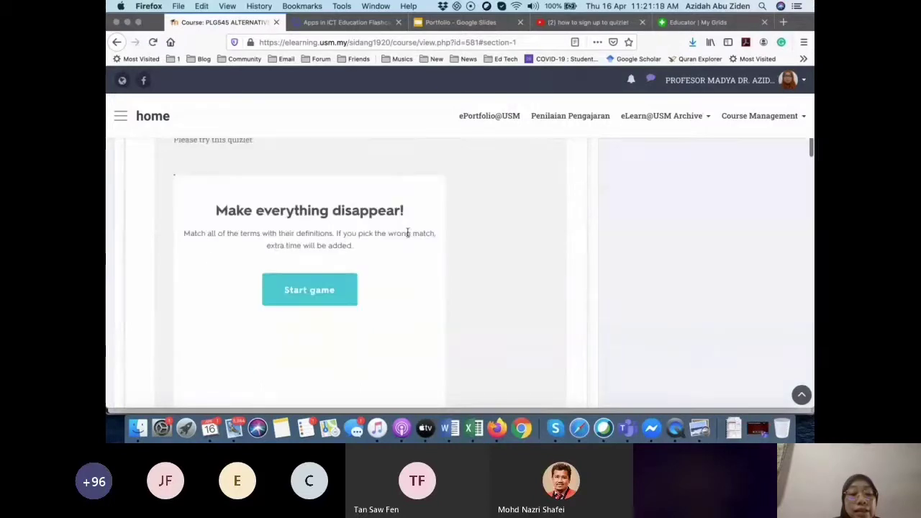
{"action": "scroll", "coordinate": [407, 235], "scroll_direction": "down", "scroll_amount": 2}
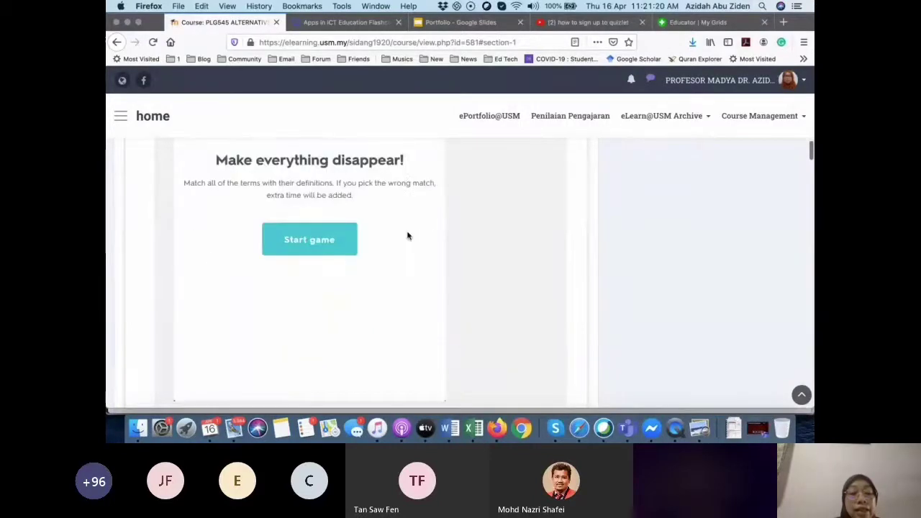
Pair Popplet, Screencast-O-Matic, Wordle, Thinglink, Haiku Deck and Glogster with their descriptions in Match.
{"action": "left_click", "coordinate": [309, 241]}
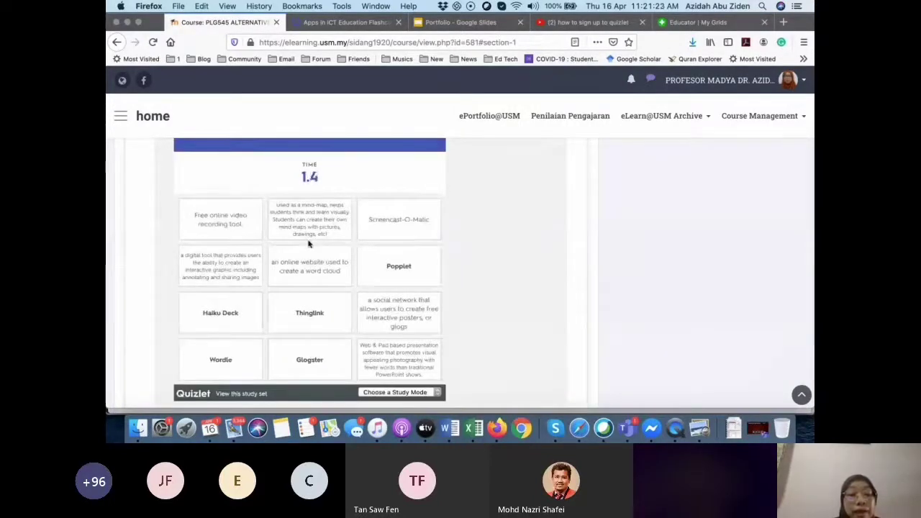
{"action": "left_click", "coordinate": [395, 274]}
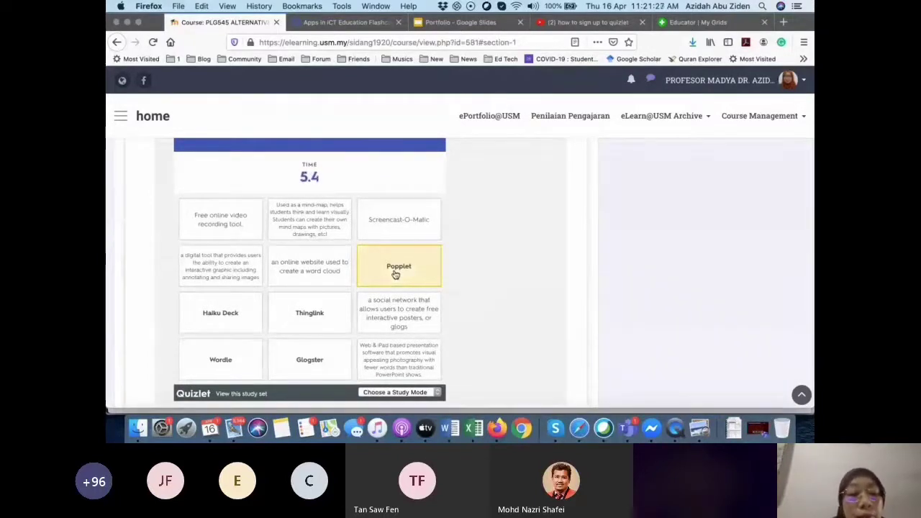
{"action": "left_click", "coordinate": [319, 227]}
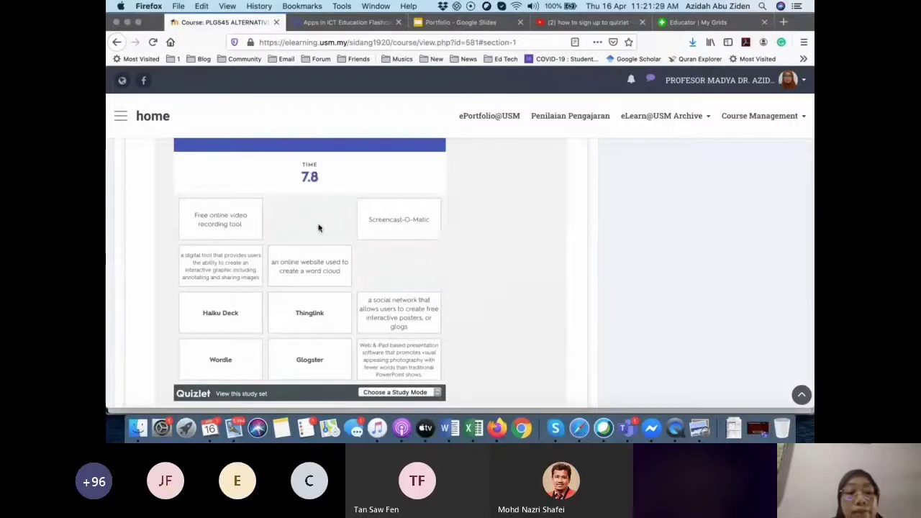
{"action": "left_click", "coordinate": [397, 226]}
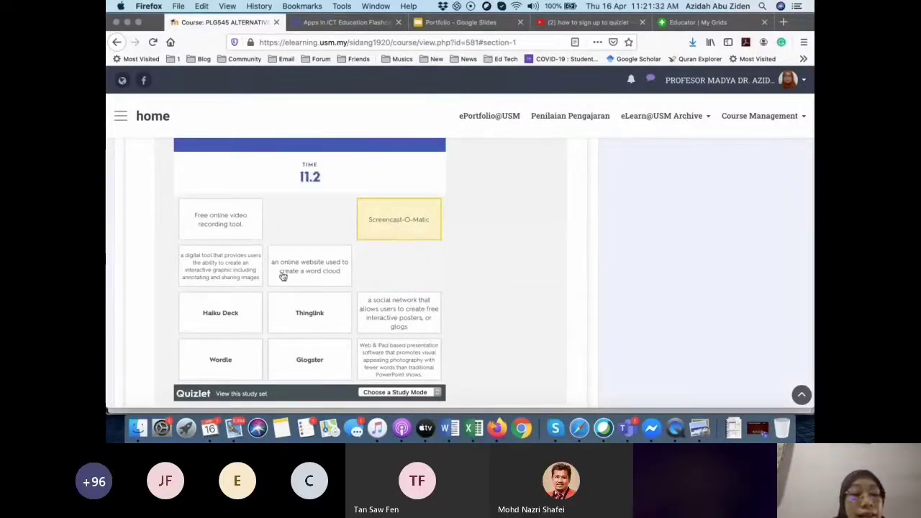
{"action": "left_click", "coordinate": [231, 224]}
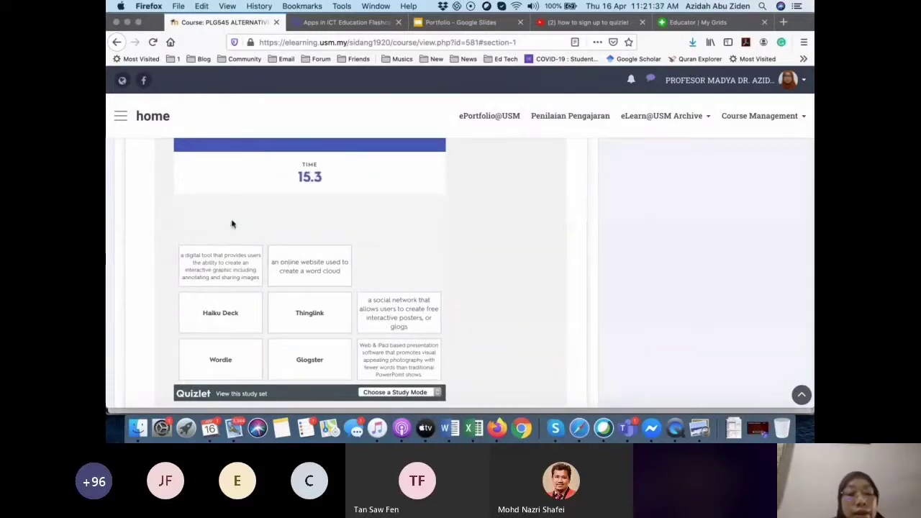
{"action": "left_click", "coordinate": [335, 272]}
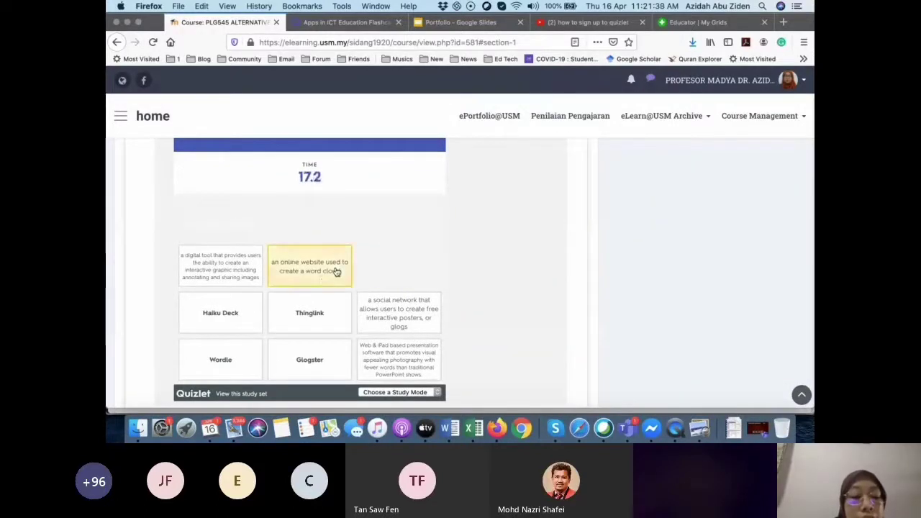
{"action": "left_click", "coordinate": [234, 354]}
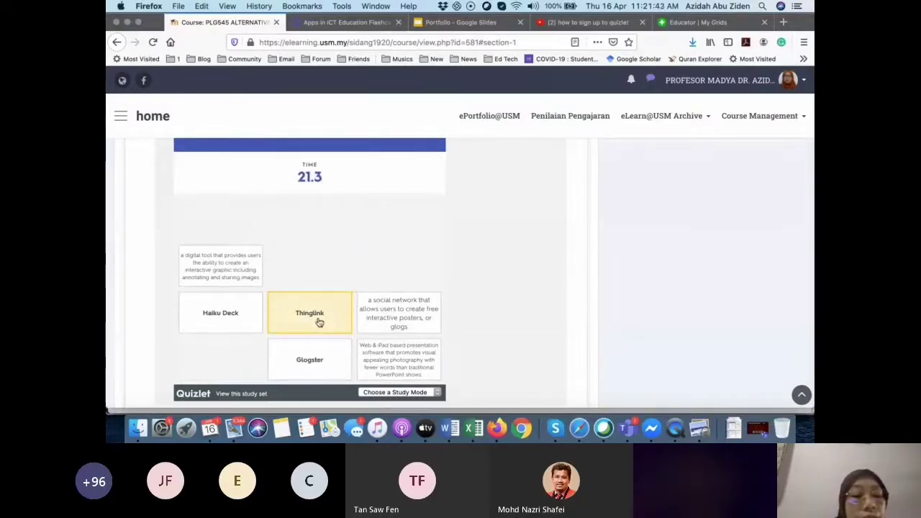
{"action": "left_click", "coordinate": [245, 271]}
{"action": "left_click", "coordinate": [241, 320]}
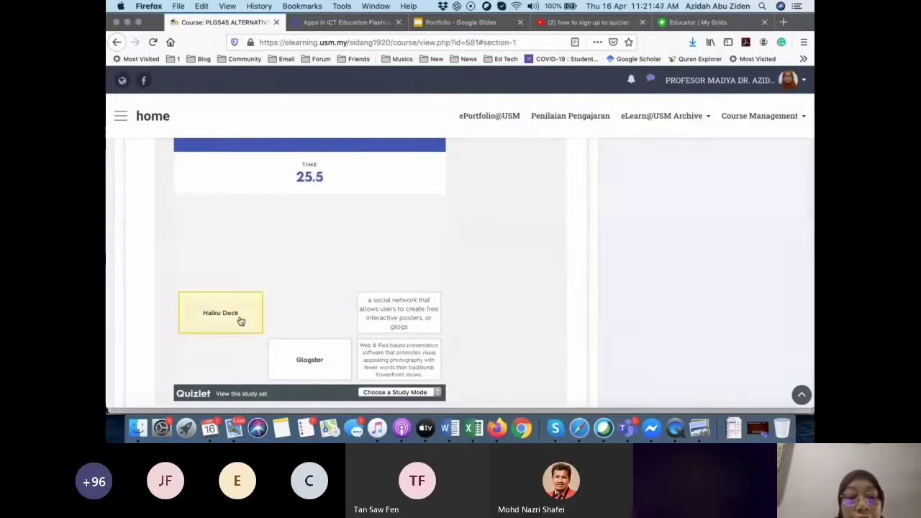
{"action": "left_click", "coordinate": [415, 358]}
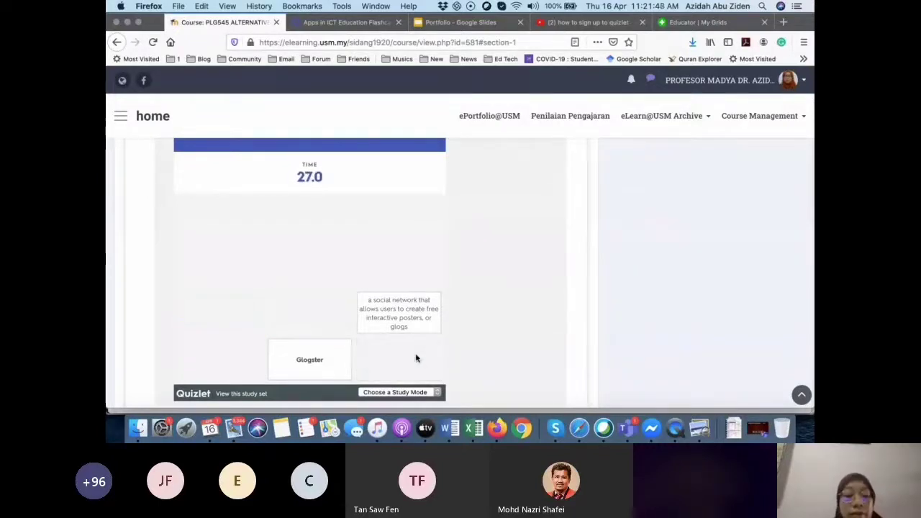
{"action": "left_click", "coordinate": [338, 364]}
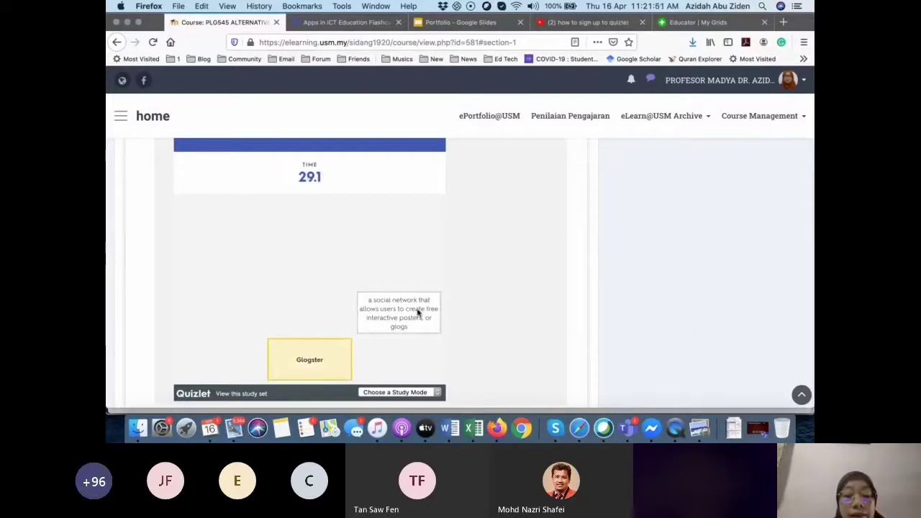
{"action": "left_click", "coordinate": [418, 313]}
{"action": "scroll", "coordinate": [474, 313], "scroll_direction": "down", "scroll_amount": 2}
{"action": "scroll", "coordinate": [474, 314], "scroll_direction": "up", "scroll_amount": 3}
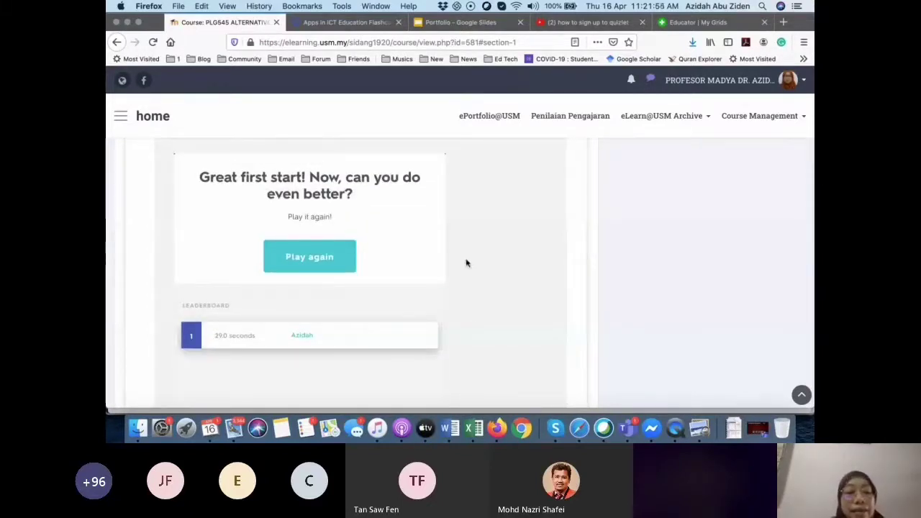
{"action": "scroll", "coordinate": [467, 247], "scroll_direction": "down", "scroll_amount": 1}
{"action": "scroll", "coordinate": [468, 247], "scroll_direction": "down", "scroll_amount": 1}
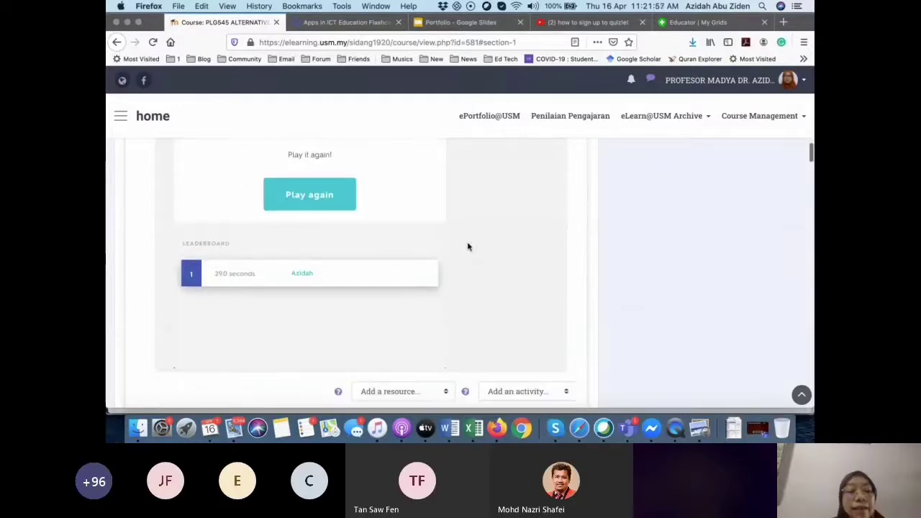
{"action": "scroll", "coordinate": [491, 283], "scroll_direction": "down", "scroll_amount": 1}
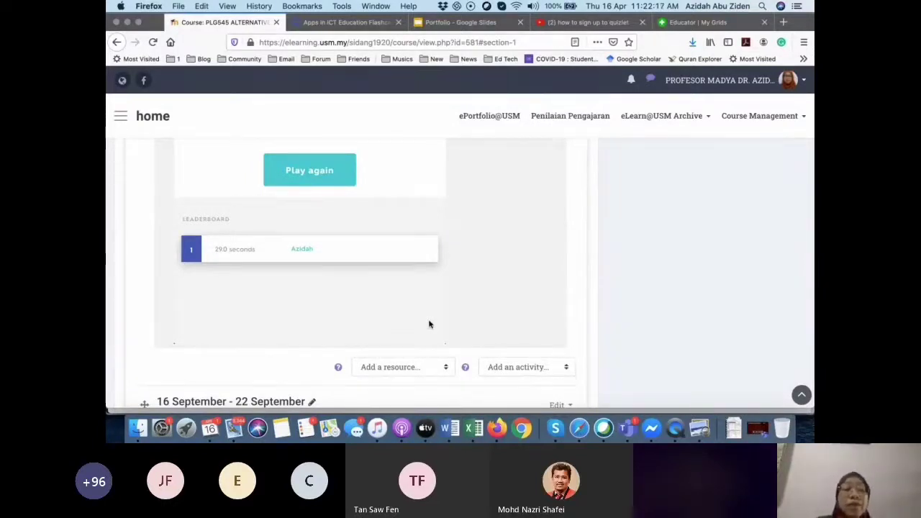
{"action": "scroll", "coordinate": [425, 305], "scroll_direction": "up", "scroll_amount": 2}
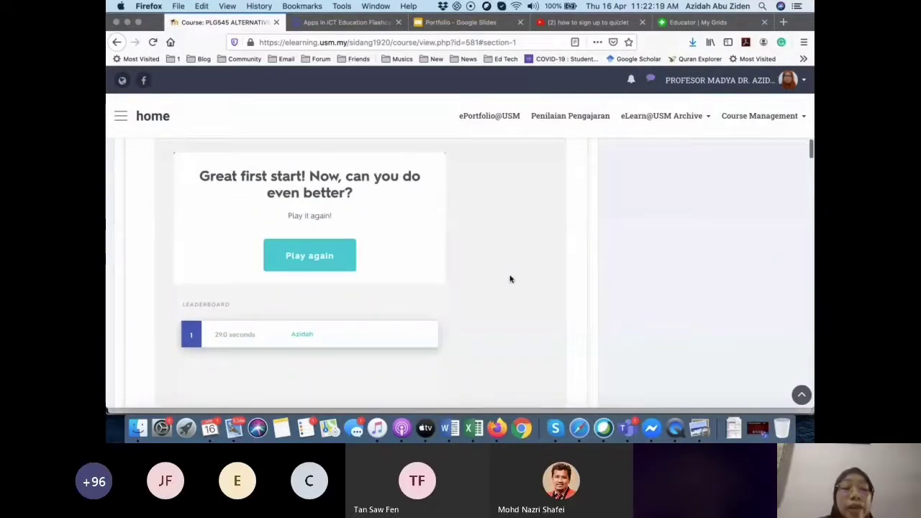
{"action": "scroll", "coordinate": [510, 279], "scroll_direction": "down", "scroll_amount": 1}
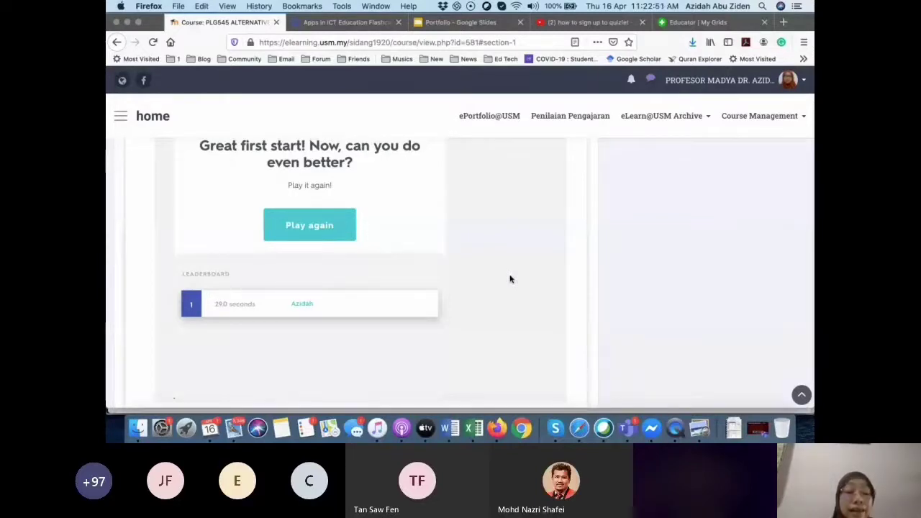
{"action": "scroll", "coordinate": [483, 281], "scroll_direction": "right", "scroll_amount": 2}
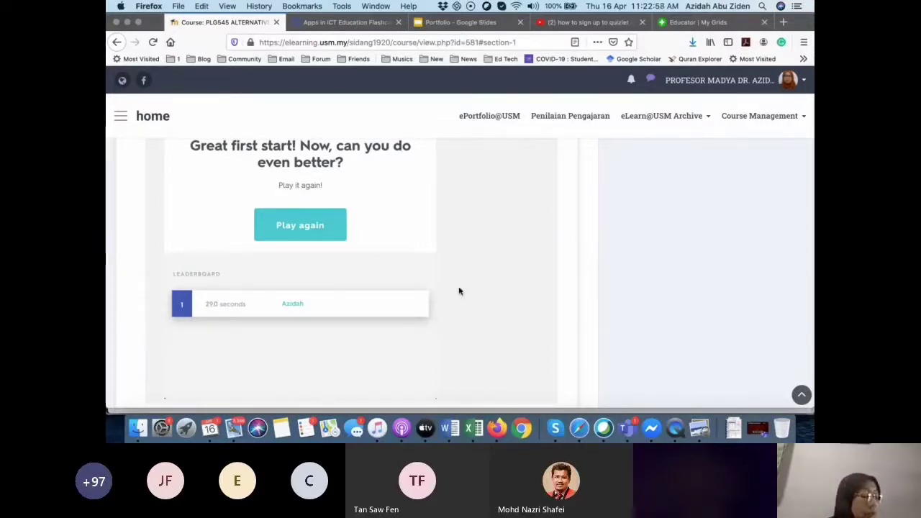
{"action": "left_click", "coordinate": [339, 22]}
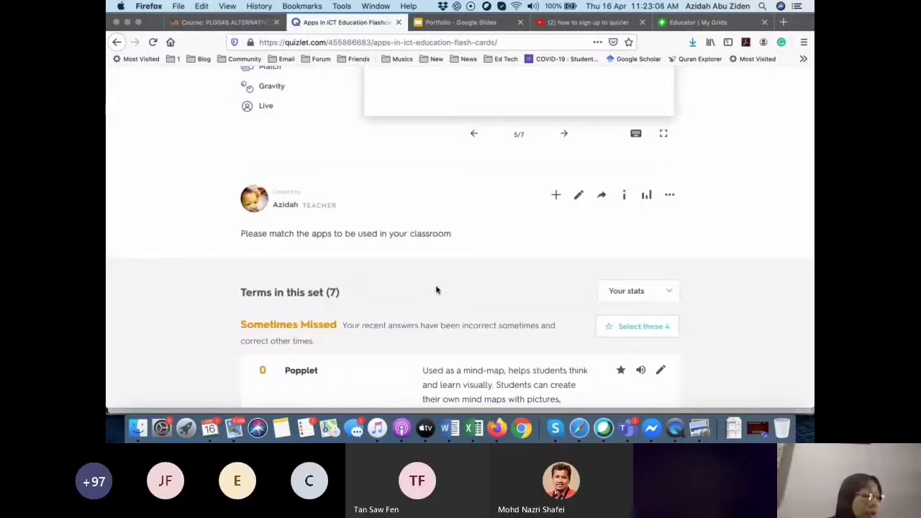
{"action": "scroll", "coordinate": [488, 302], "scroll_direction": "up", "scroll_amount": 1}
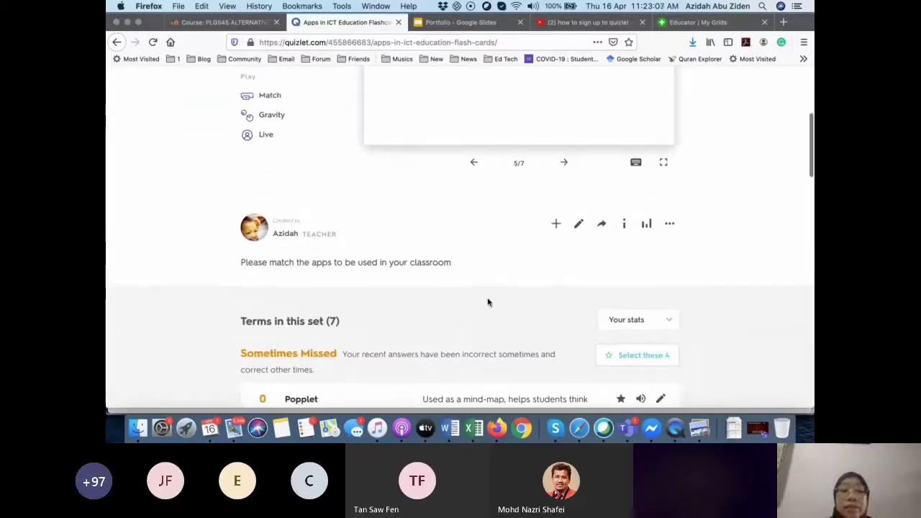
{"action": "scroll", "coordinate": [489, 277], "scroll_direction": "up", "scroll_amount": 4}
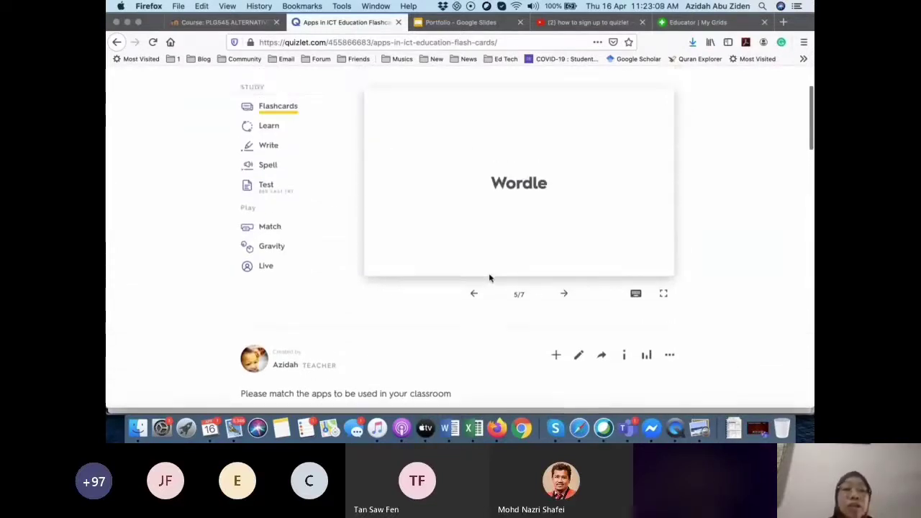
{"action": "scroll", "coordinate": [489, 277], "scroll_direction": "up", "scroll_amount": 3}
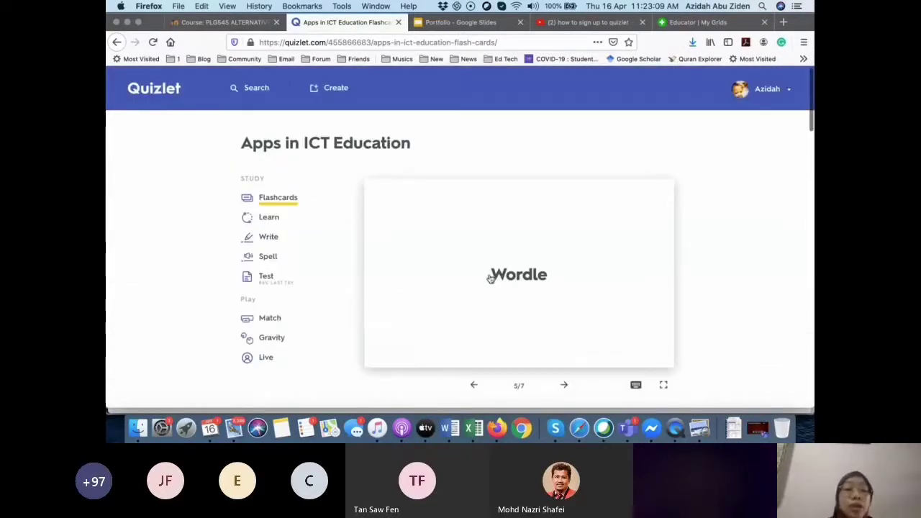
{"action": "left_click", "coordinate": [167, 88]}
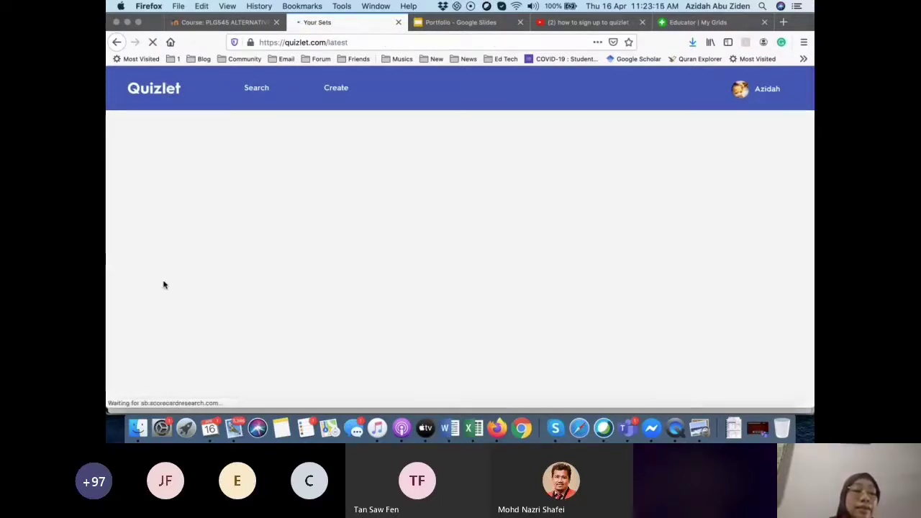
{"action": "scroll", "coordinate": [156, 287], "scroll_direction": "down", "scroll_amount": 1}
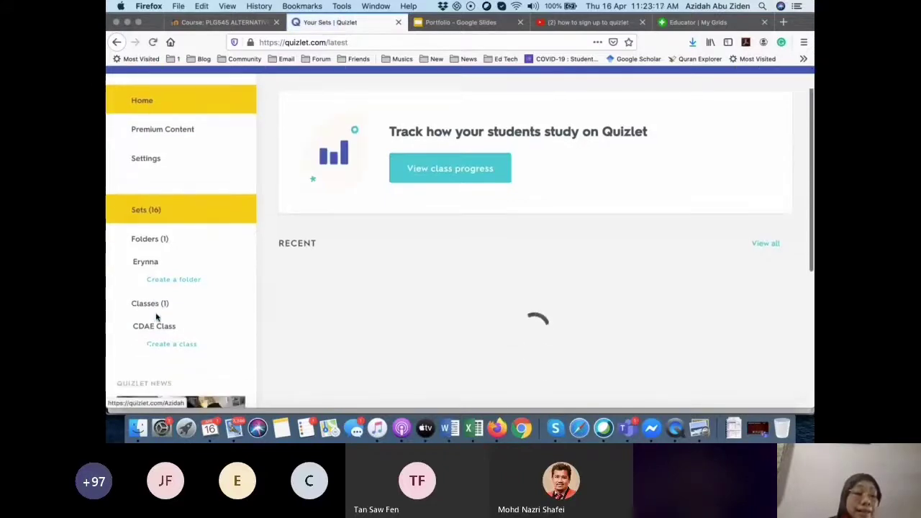
{"action": "left_click", "coordinate": [157, 323]}
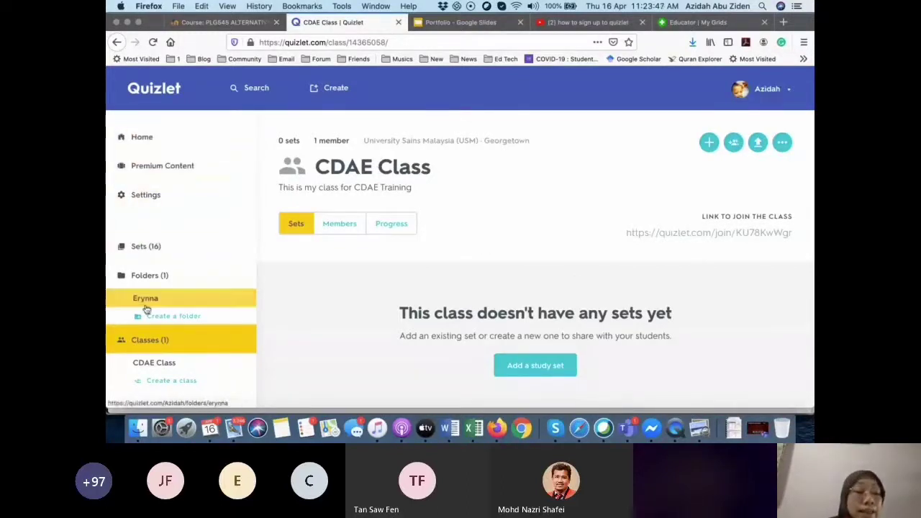
{"action": "left_click", "coordinate": [147, 249]}
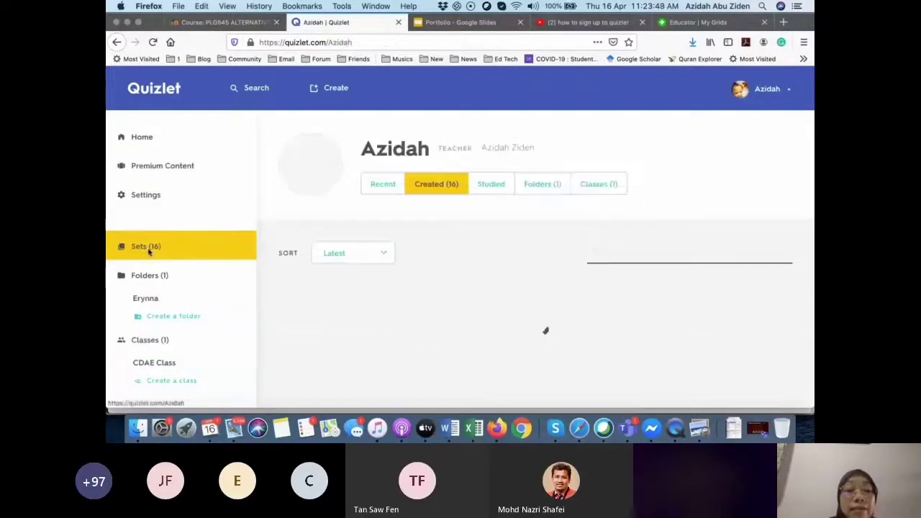
{"action": "scroll", "coordinate": [495, 263], "scroll_direction": "down", "scroll_amount": 1}
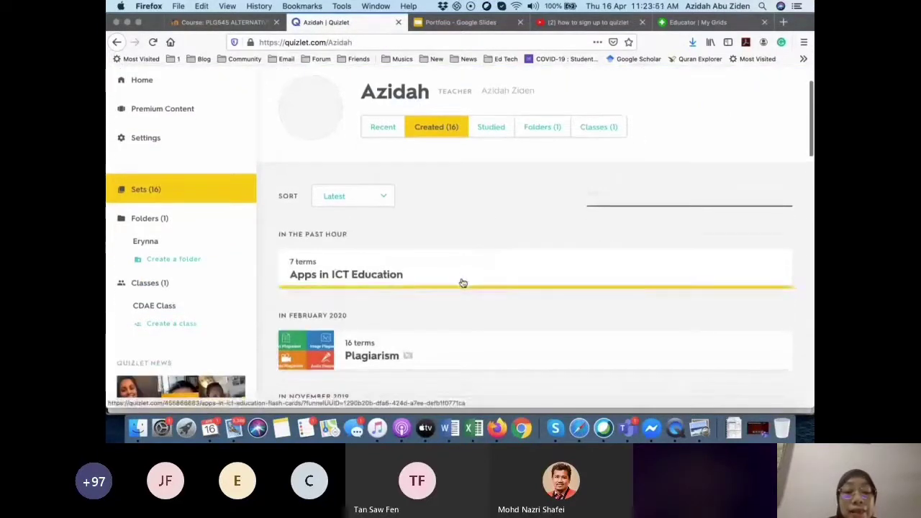
{"action": "left_click", "coordinate": [463, 281]}
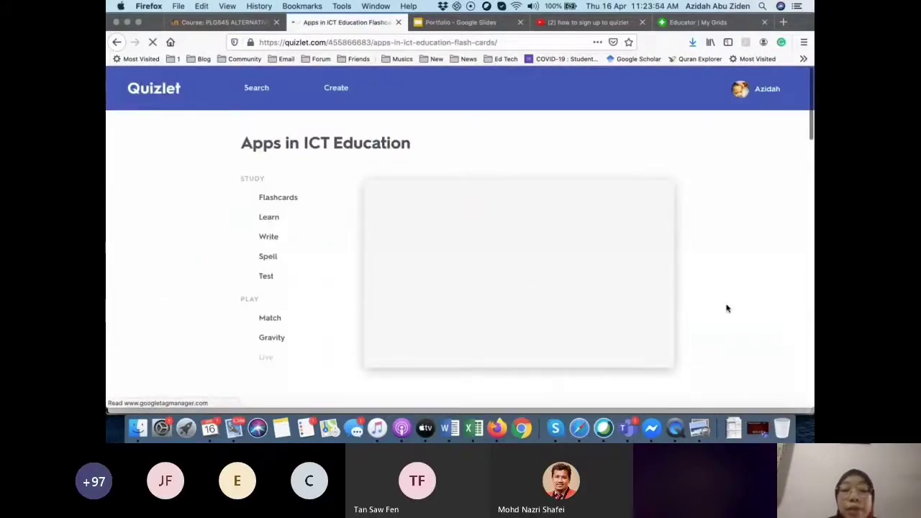
{"action": "scroll", "coordinate": [725, 308], "scroll_direction": "down", "scroll_amount": 4}
Add the Apps in ICT Education set to the CDAE Class from the set's class progress option.
{"action": "scroll", "coordinate": [712, 295], "scroll_direction": "down", "scroll_amount": 2}
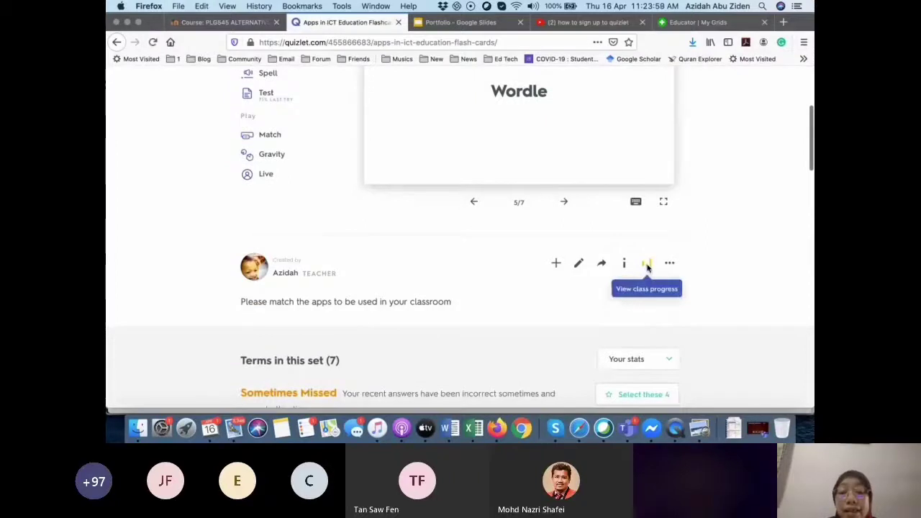
{"action": "left_click", "coordinate": [648, 266]}
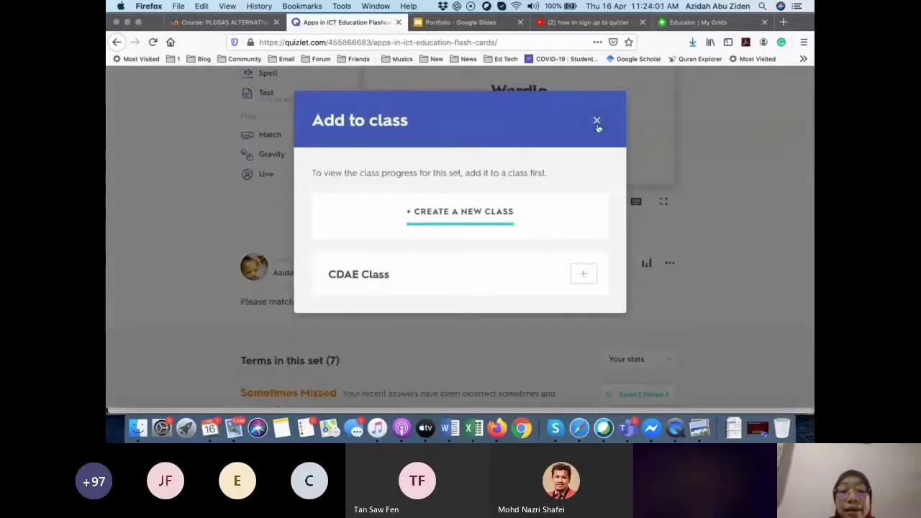
{"action": "left_click", "coordinate": [597, 120]}
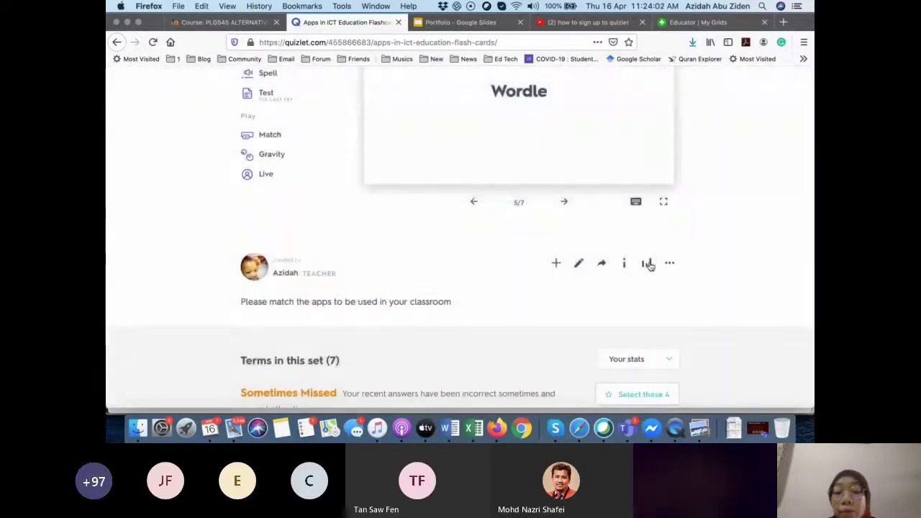
{"action": "left_click", "coordinate": [646, 268]}
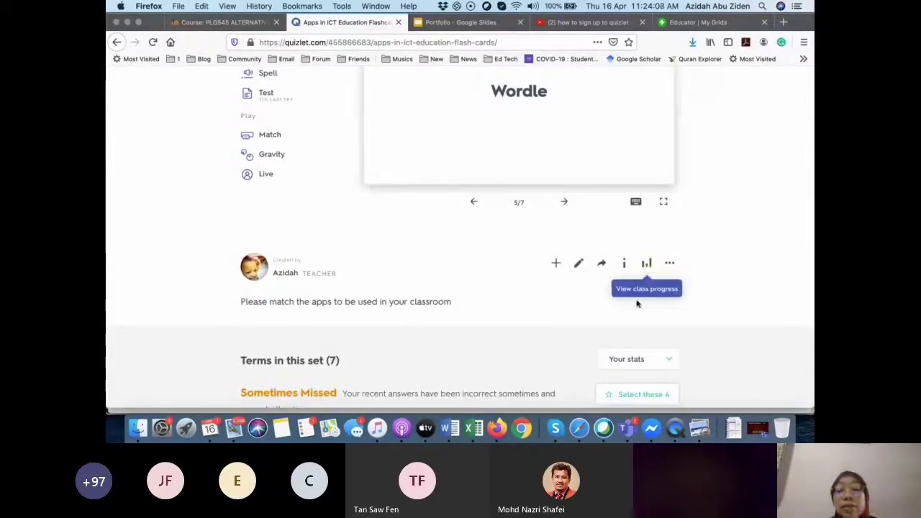
{"action": "left_click", "coordinate": [651, 269]}
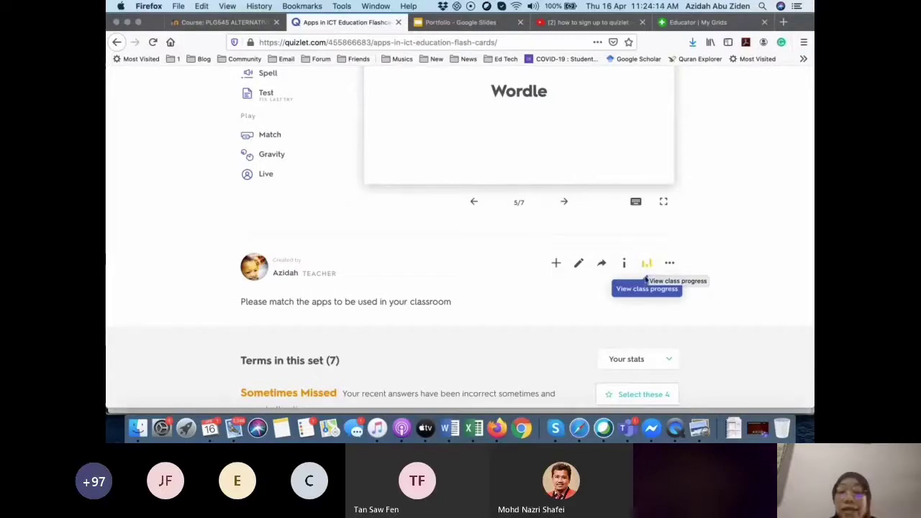
{"action": "left_click", "coordinate": [646, 265]}
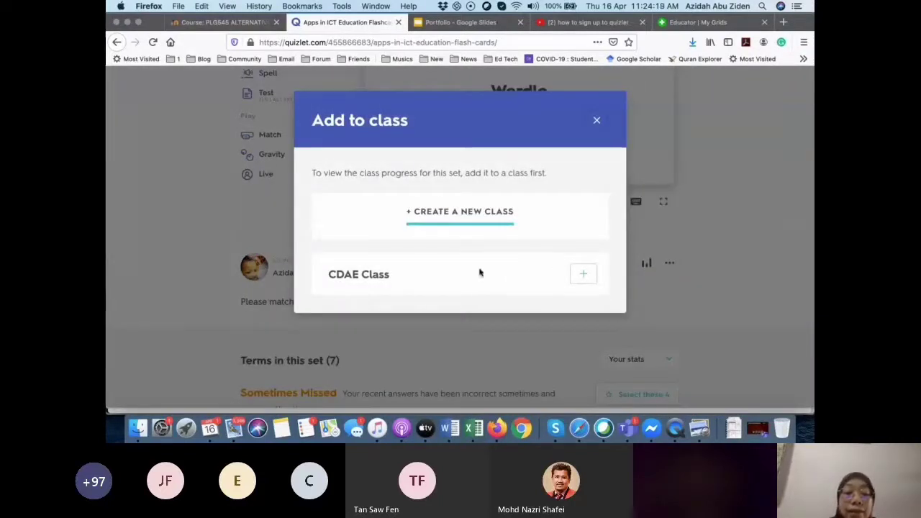
{"action": "left_click", "coordinate": [587, 275]}
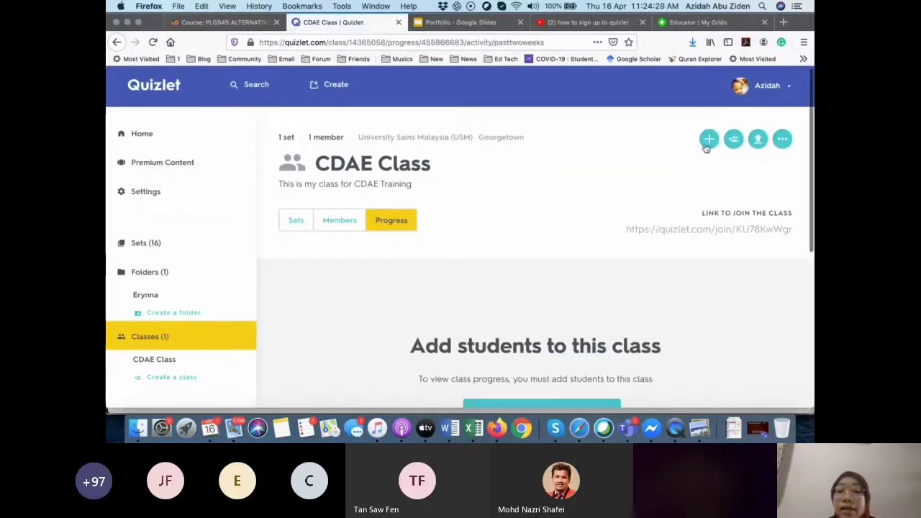
Go from the class progress page to adding students to the CDAE Class.
{"action": "scroll", "coordinate": [571, 261], "scroll_direction": "down", "scroll_amount": 2}
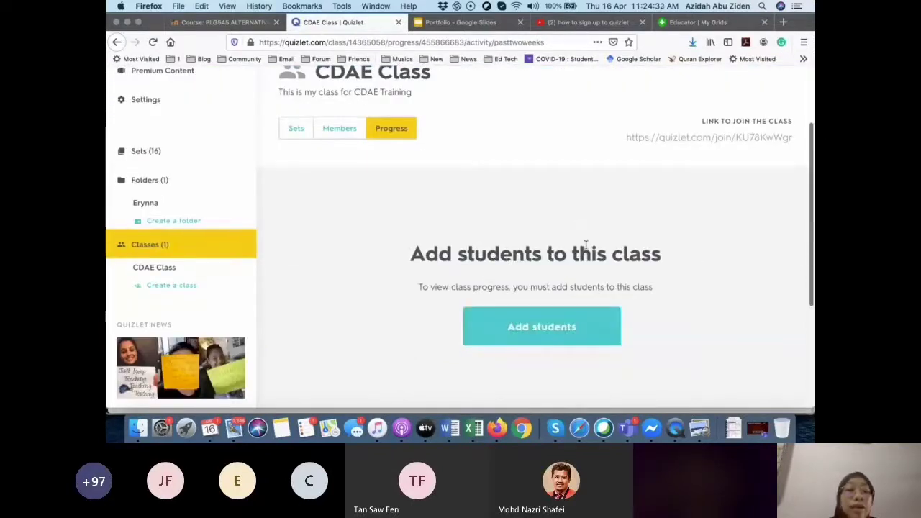
{"action": "scroll", "coordinate": [587, 252], "scroll_direction": "up", "scroll_amount": 1}
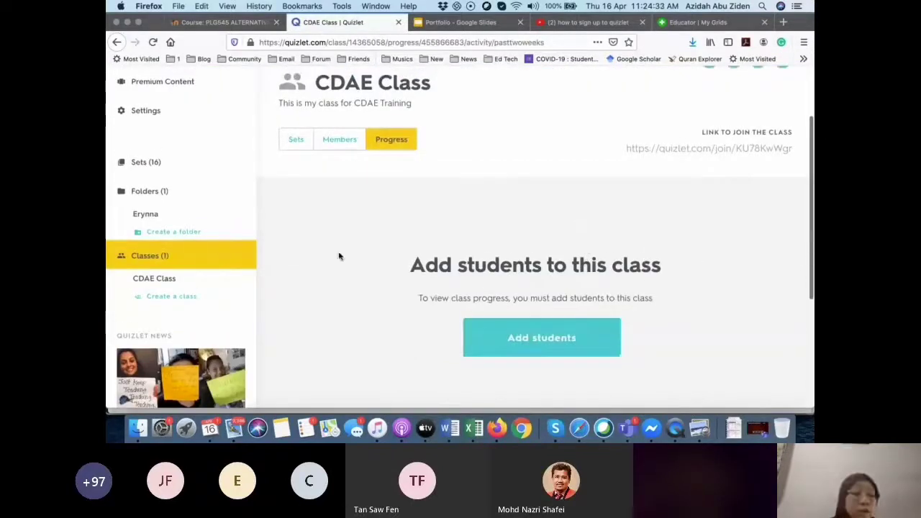
{"action": "left_click", "coordinate": [562, 350]}
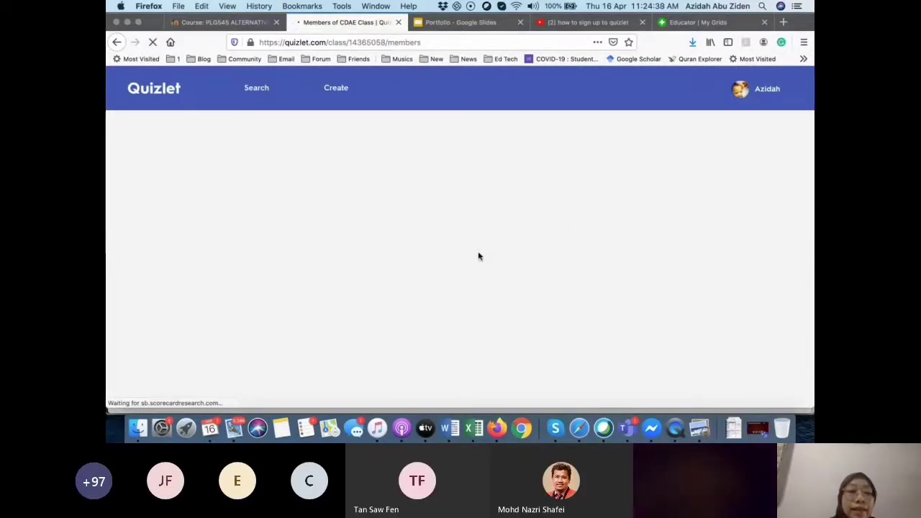
Copy the CDAE Class join link that students use.
{"action": "scroll", "coordinate": [478, 257], "scroll_direction": "down", "scroll_amount": 1}
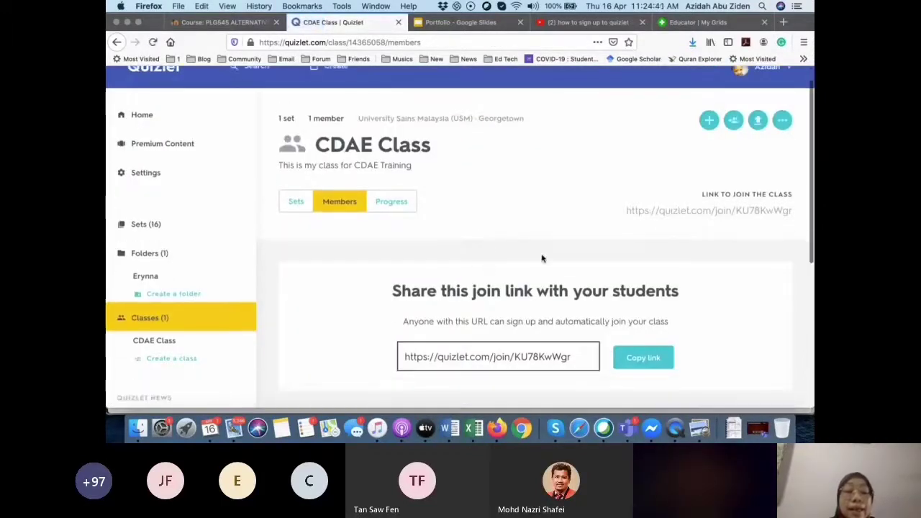
{"action": "scroll", "coordinate": [542, 258], "scroll_direction": "down", "scroll_amount": 3}
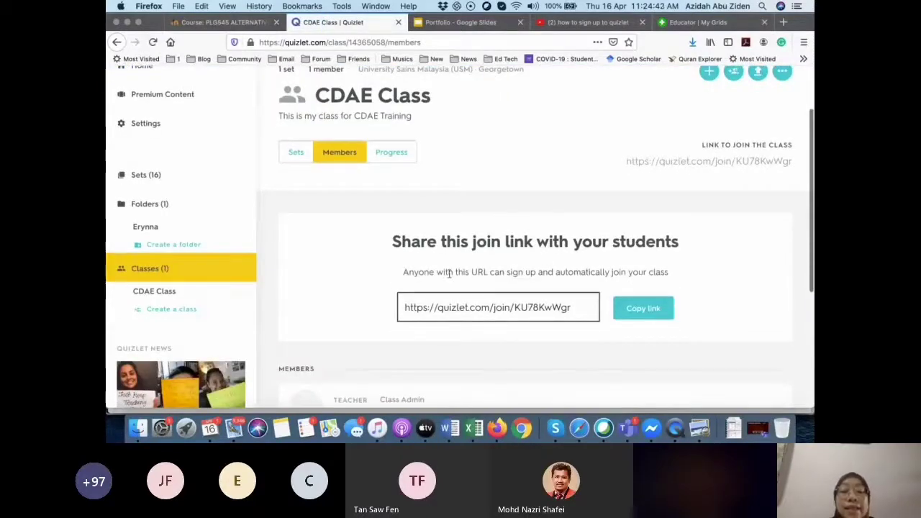
{"action": "left_click", "coordinate": [647, 309]}
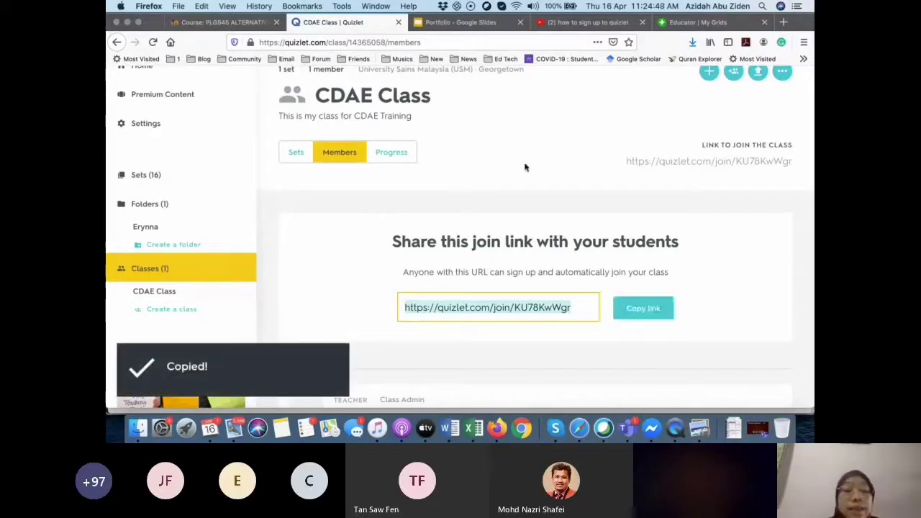
{"action": "scroll", "coordinate": [544, 218], "scroll_direction": "up", "scroll_amount": 1}
{"action": "scroll", "coordinate": [544, 218], "scroll_direction": "down", "scroll_amount": 5}
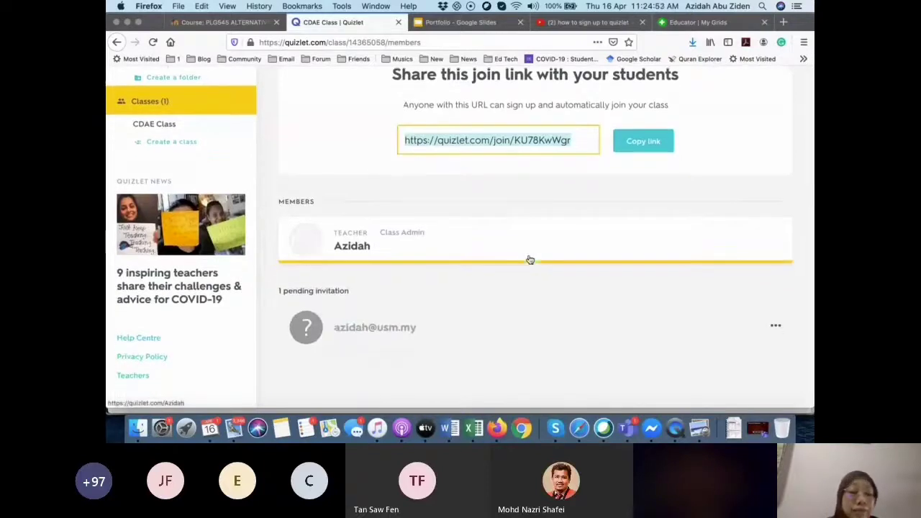
{"action": "scroll", "coordinate": [530, 260], "scroll_direction": "up", "scroll_amount": 1}
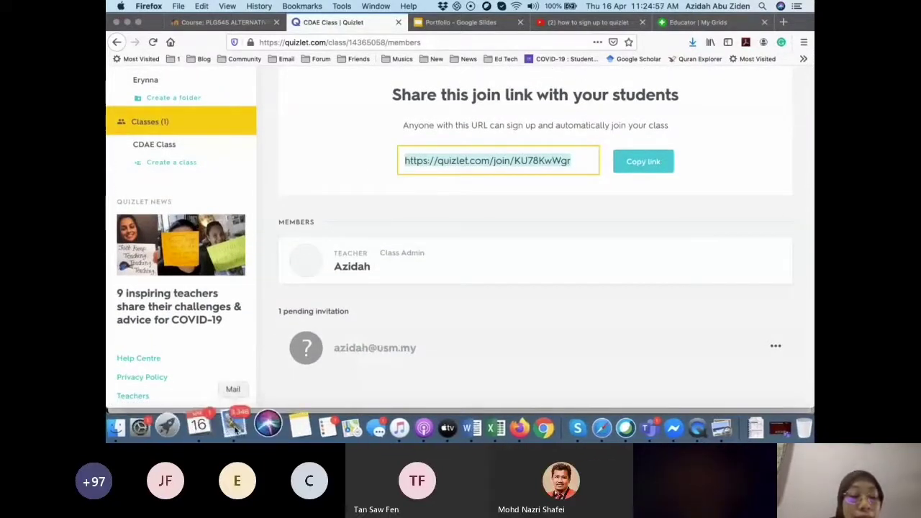
Accept the CDAE Class invitation from the Quizlet email and scroll to the Apps in ICT Education set.
{"action": "left_click", "coordinate": [234, 429]}
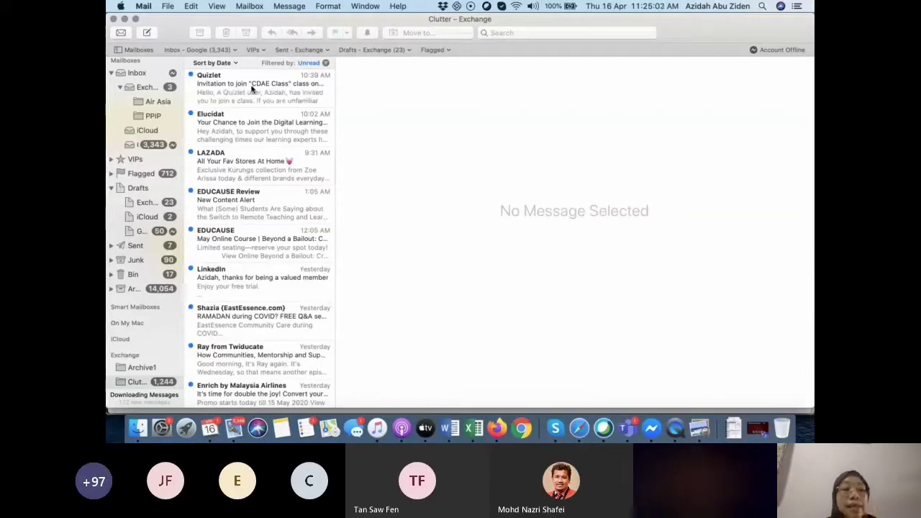
{"action": "left_click", "coordinate": [252, 89]}
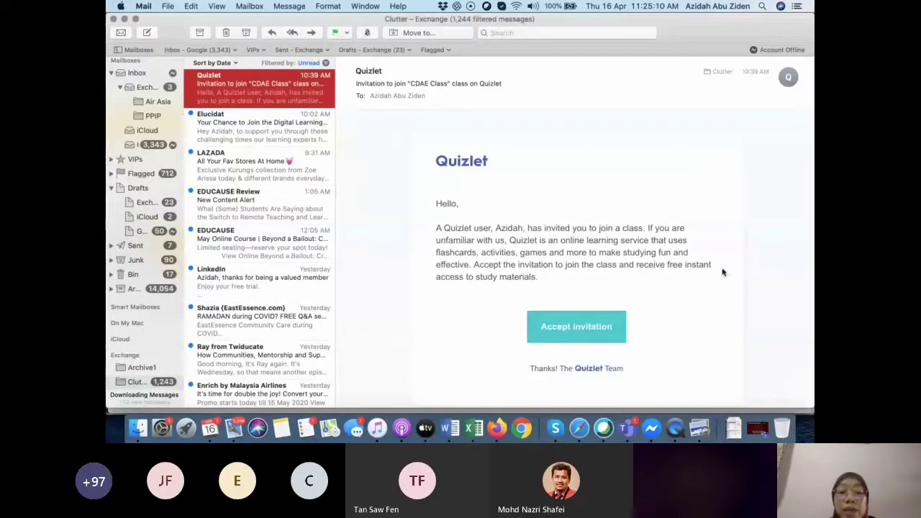
{"action": "scroll", "coordinate": [688, 293], "scroll_direction": "down", "scroll_amount": 1}
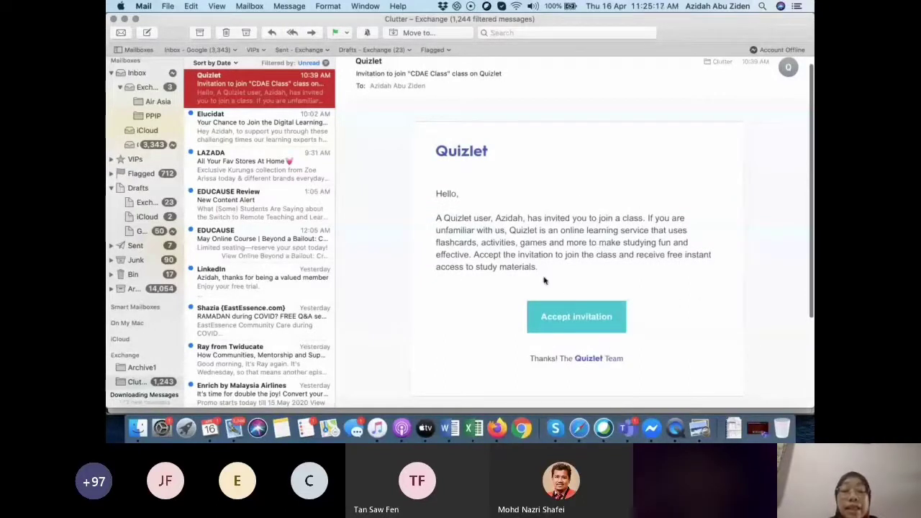
{"action": "left_click", "coordinate": [568, 318]}
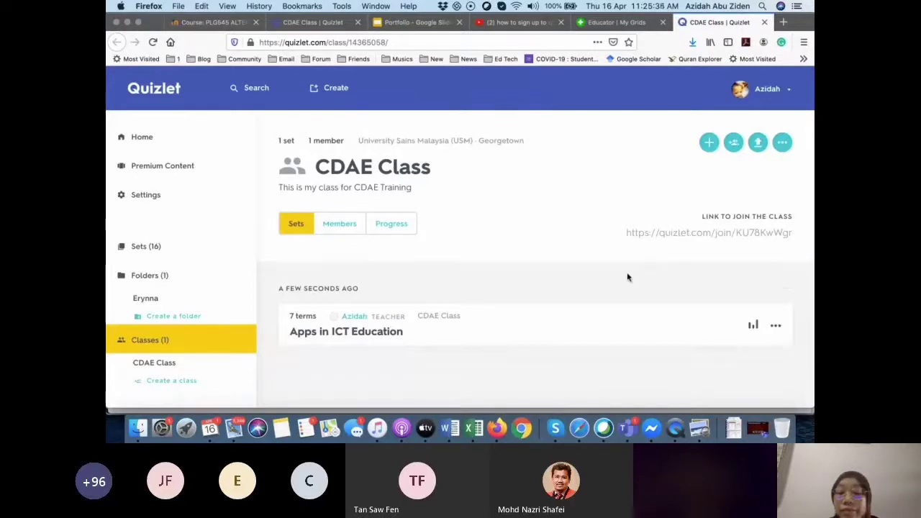
{"action": "scroll", "coordinate": [626, 277], "scroll_direction": "down", "scroll_amount": 1}
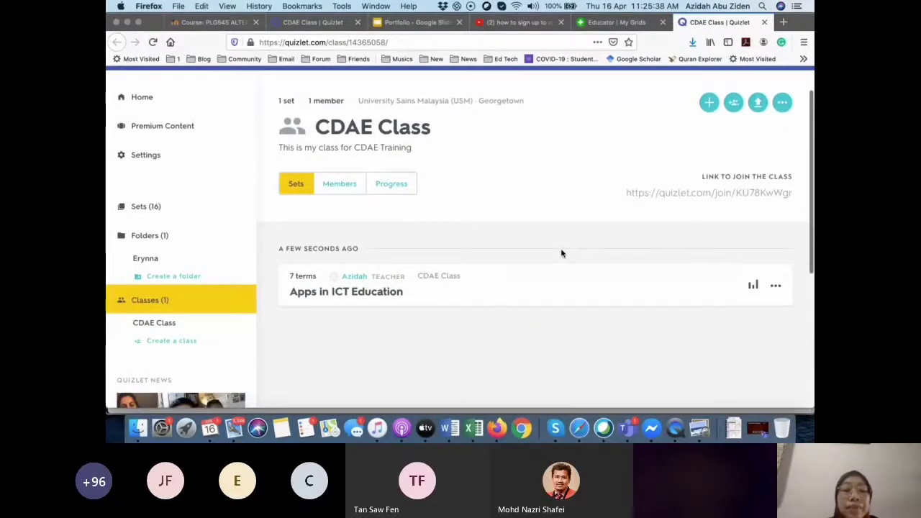
{"action": "scroll", "coordinate": [542, 228], "scroll_direction": "down", "scroll_amount": 3}
{"action": "scroll", "coordinate": [542, 228], "scroll_direction": "down", "scroll_amount": 3}
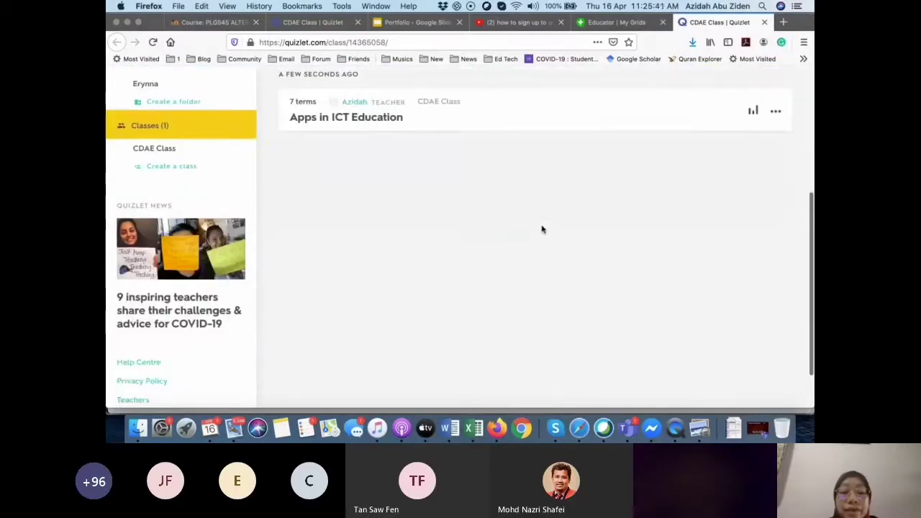
{"action": "left_click", "coordinate": [632, 425]}
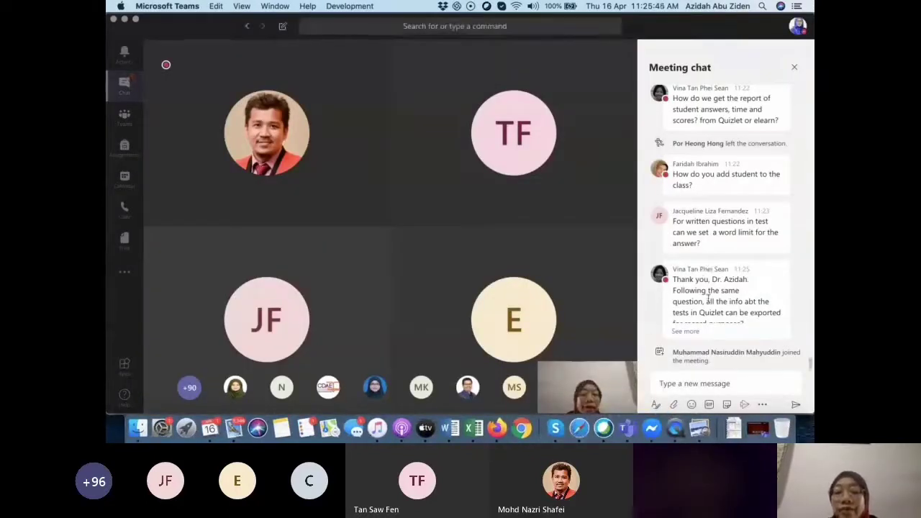
{"action": "mouse_move", "coordinate": [754, 234]}
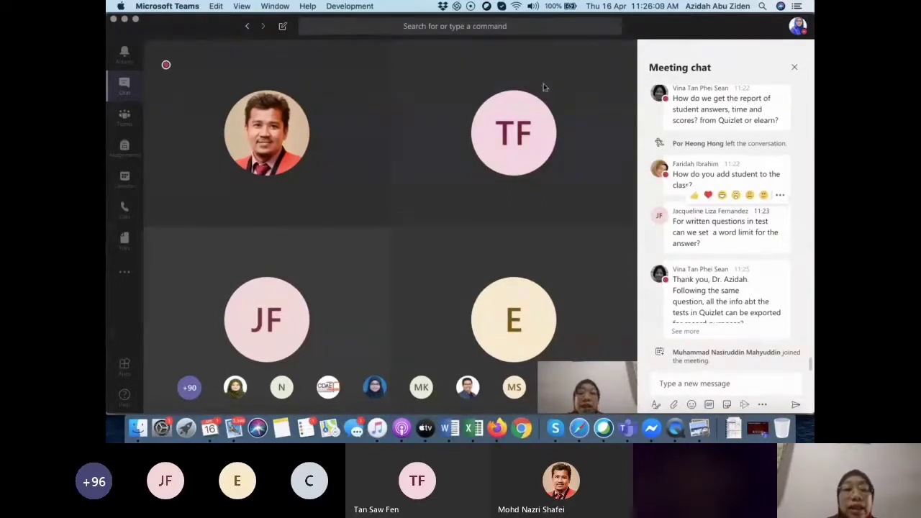
{"action": "left_click", "coordinate": [498, 426]}
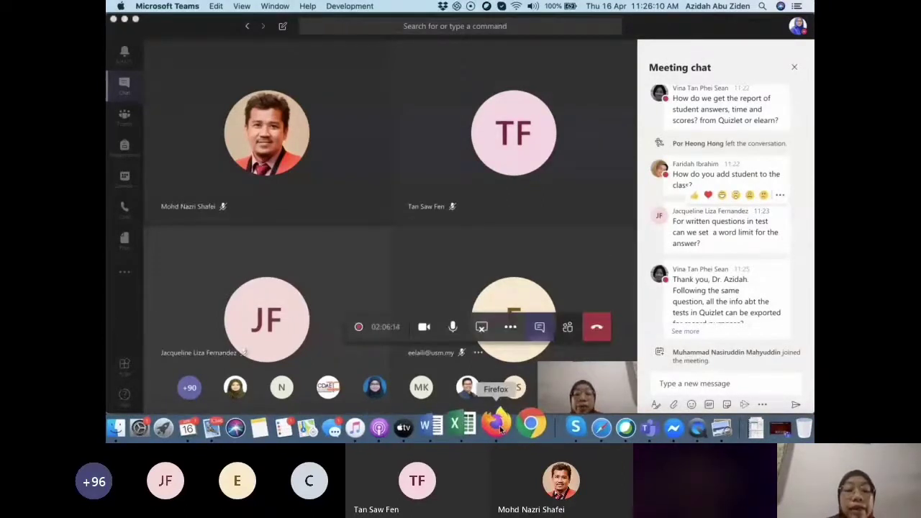
{"action": "scroll", "coordinate": [485, 270], "scroll_direction": "up", "scroll_amount": 3}
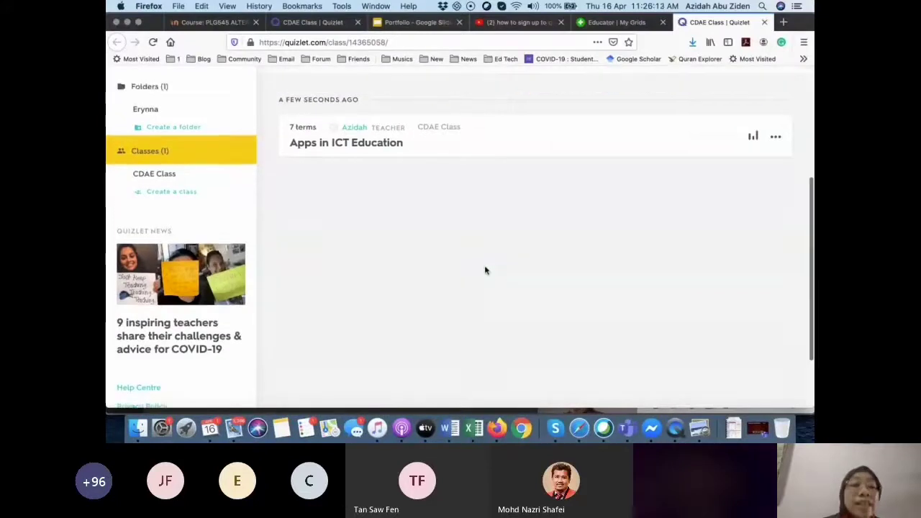
{"action": "scroll", "coordinate": [485, 271], "scroll_direction": "up", "scroll_amount": 2}
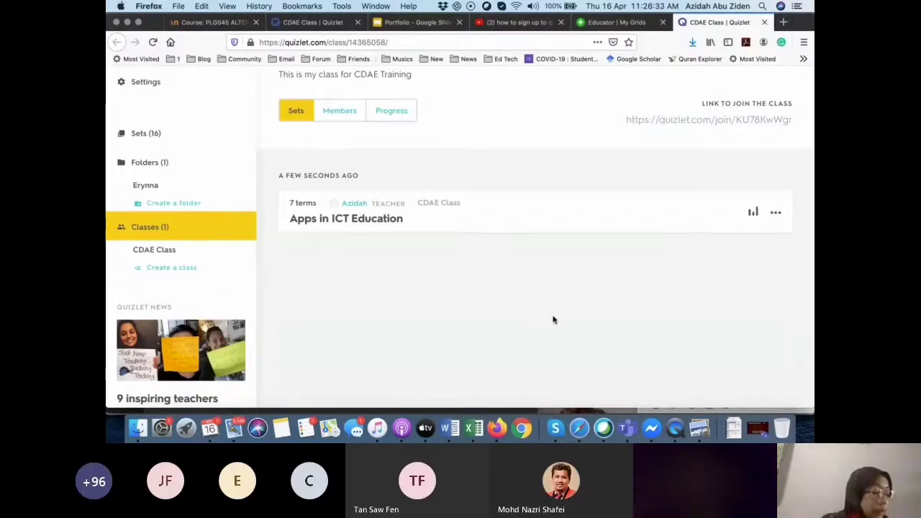
{"action": "left_click", "coordinate": [625, 429]}
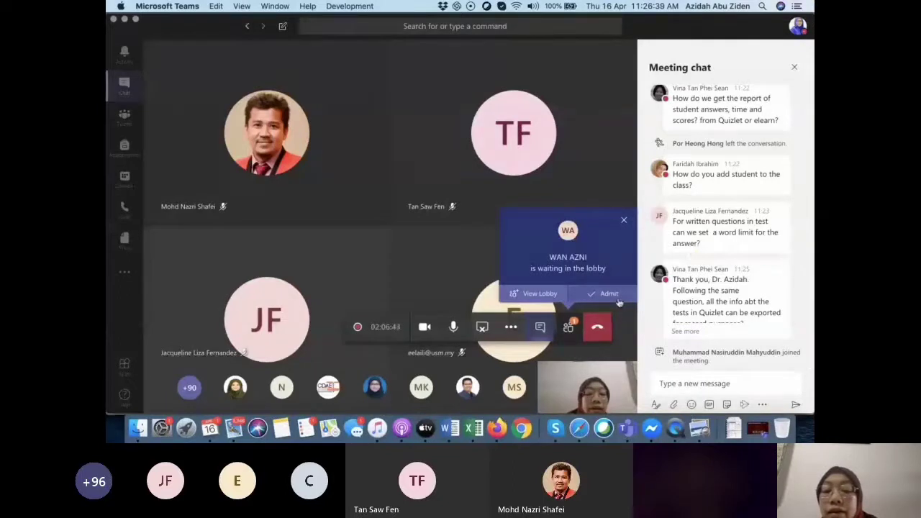
{"action": "mouse_move", "coordinate": [732, 284]}
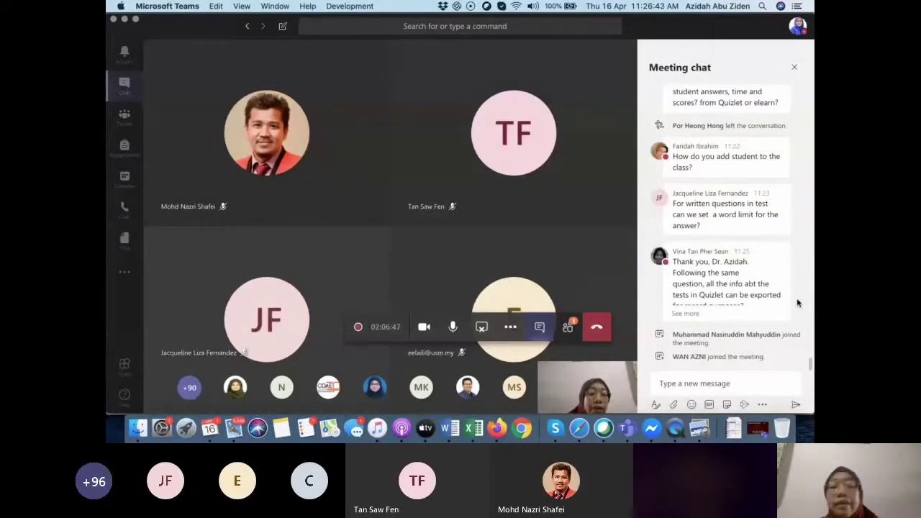
{"action": "left_click", "coordinate": [498, 429]}
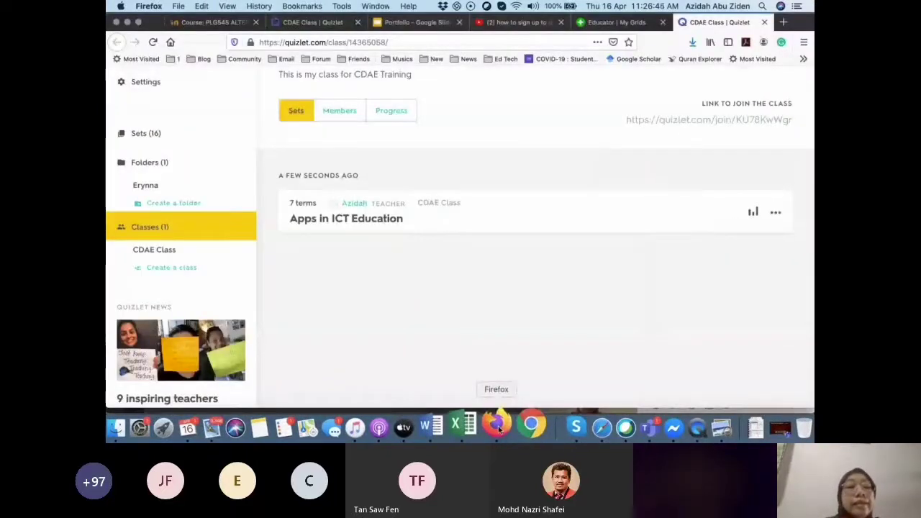
Switch back to the eLearn@USM PLG545 course page and scroll to Course Checks.
{"action": "key", "text": "ctrl+Tab"}
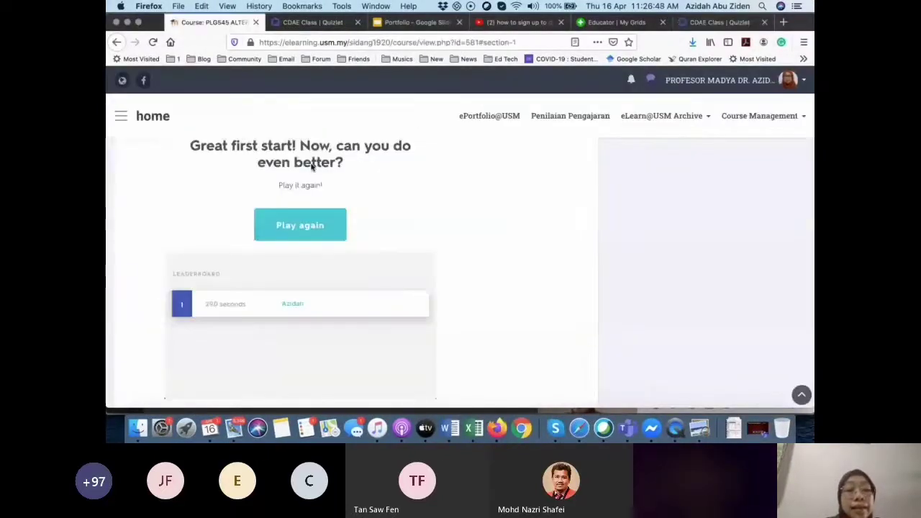
{"action": "scroll", "coordinate": [507, 264], "scroll_direction": "up", "scroll_amount": 1}
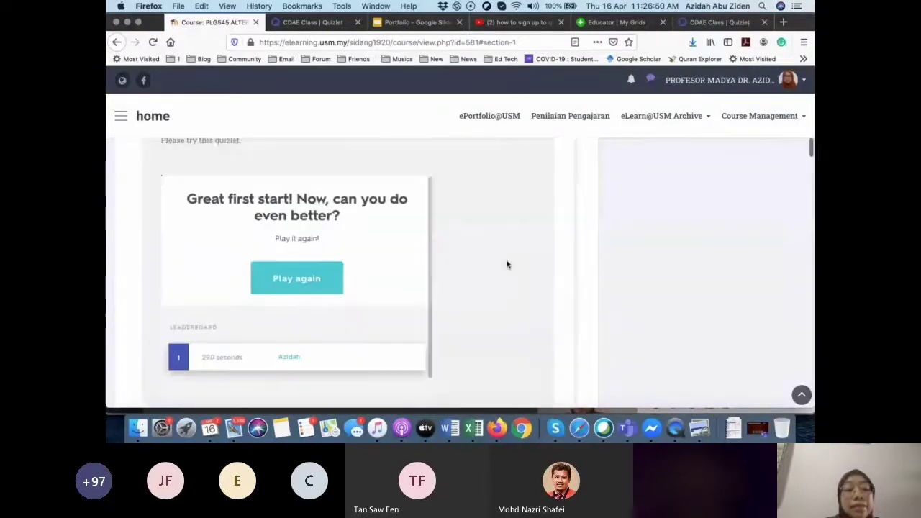
{"action": "scroll", "coordinate": [506, 264], "scroll_direction": "down", "scroll_amount": 2}
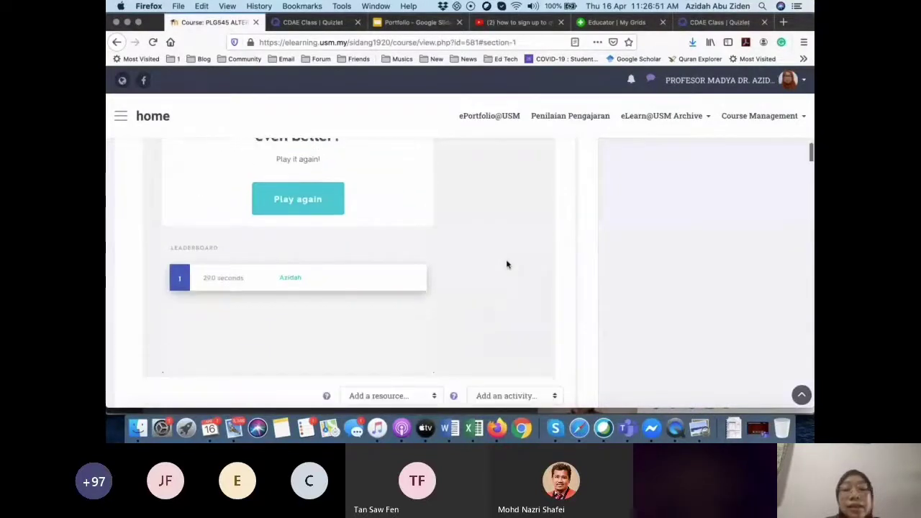
{"action": "scroll", "coordinate": [506, 265], "scroll_direction": "down", "scroll_amount": 3}
{"action": "scroll", "coordinate": [506, 265], "scroll_direction": "up", "scroll_amount": 6}
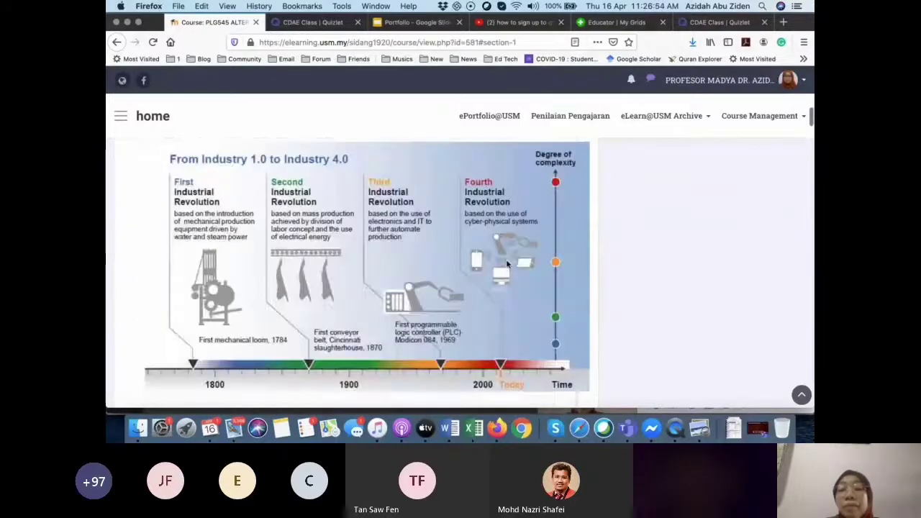
{"action": "scroll", "coordinate": [506, 265], "scroll_direction": "up", "scroll_amount": 10}
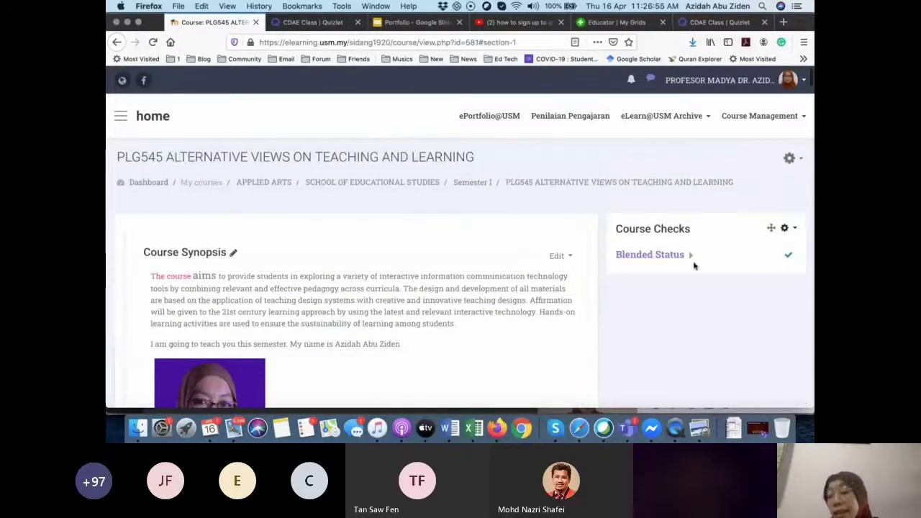
Expand the Blended Status breakdown and glance at the blended-learning guideline PDF.
{"action": "left_click", "coordinate": [691, 259]}
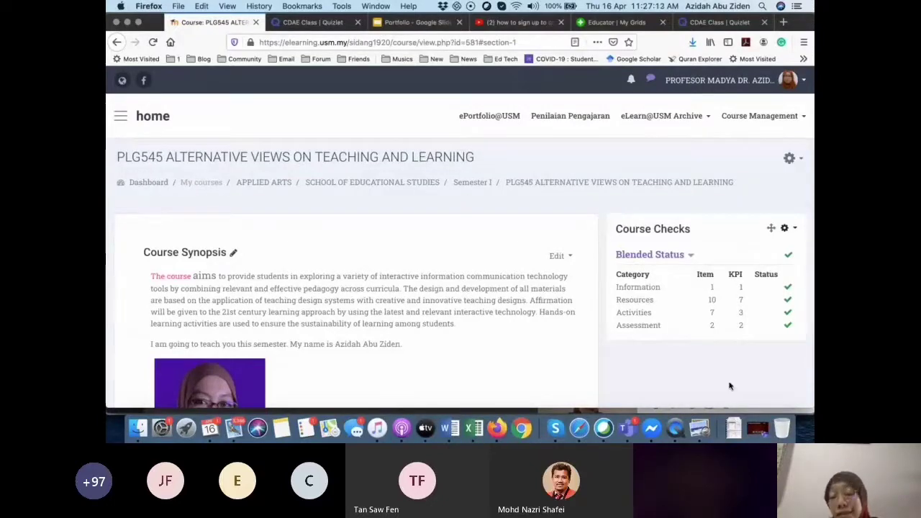
{"action": "left_click", "coordinate": [699, 428]}
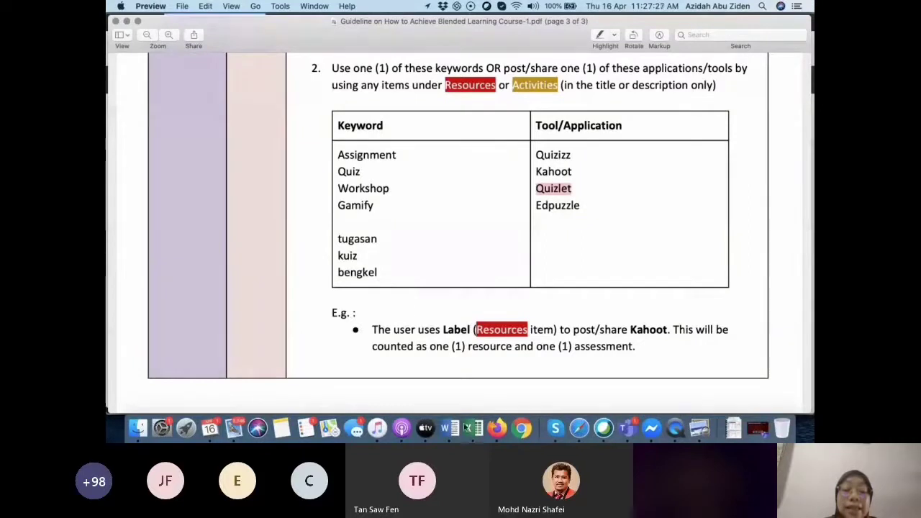
{"action": "left_click", "coordinate": [495, 432]}
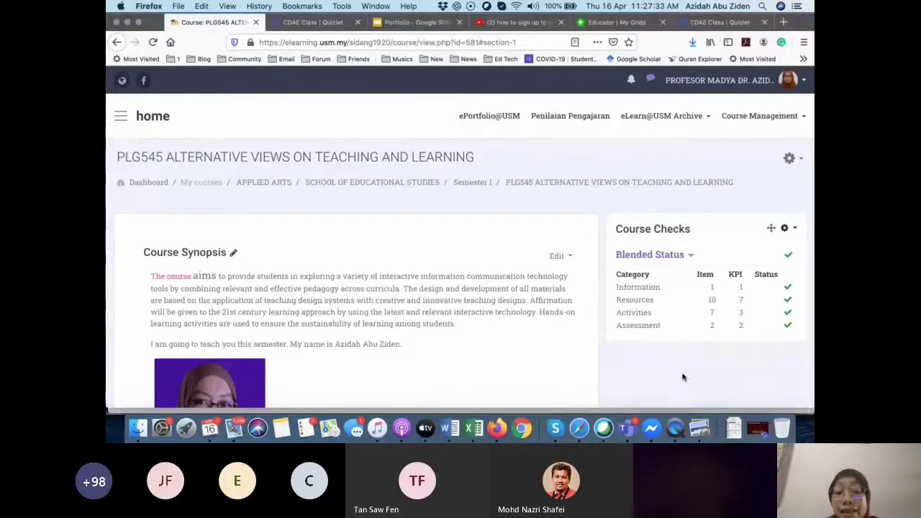
Switch to the Microsoft Teams meeting chat to read participants' new questions.
{"action": "left_click", "coordinate": [621, 427]}
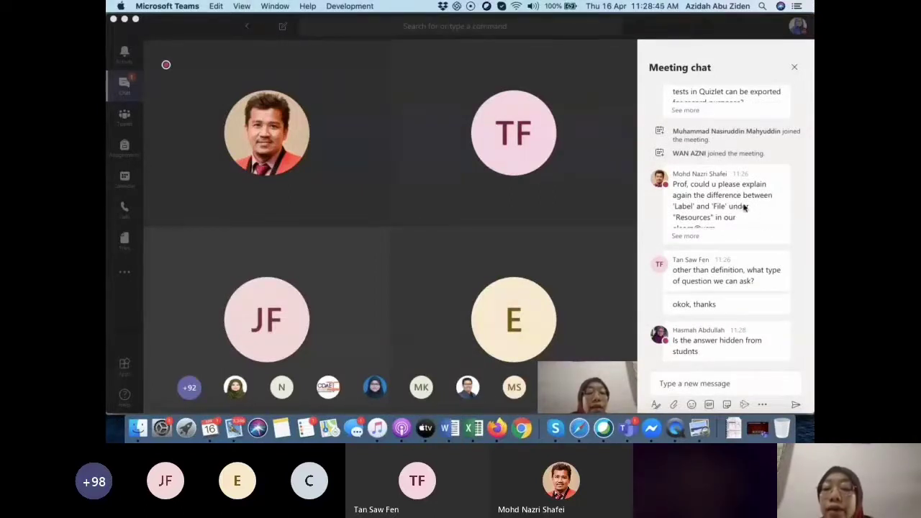
Read the full chat question about Label versus File, then return to the eLearn course page.
{"action": "left_click", "coordinate": [689, 240]}
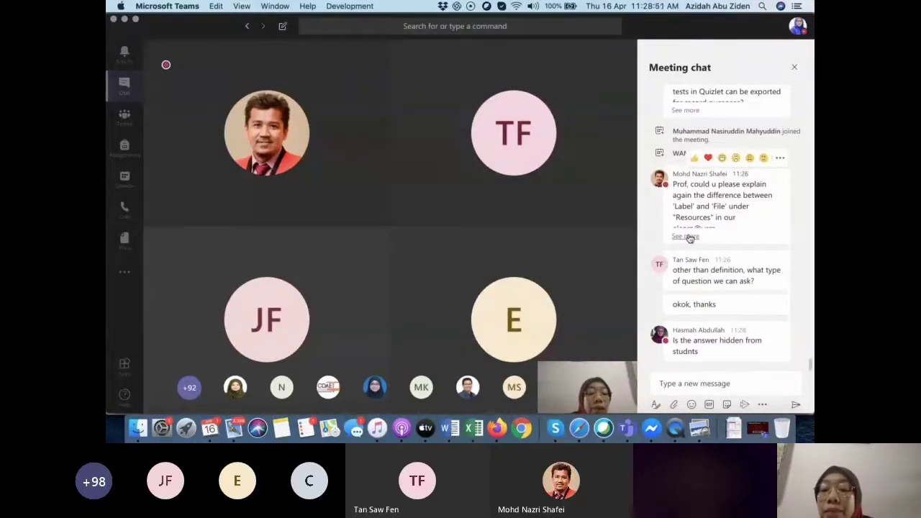
{"action": "left_click", "coordinate": [687, 236]}
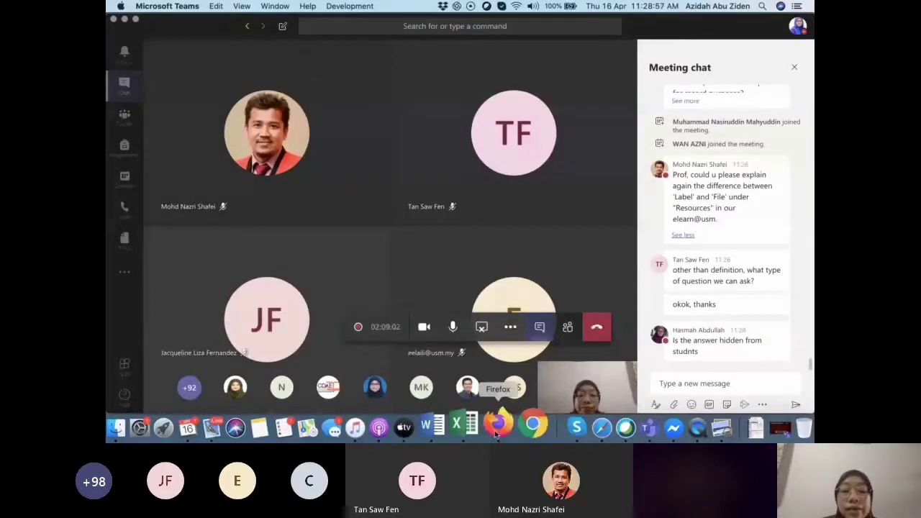
{"action": "left_click", "coordinate": [495, 428]}
Show the Add a resource list with Book, Course description, File, Folder, Label, Page and URL.
{"action": "scroll", "coordinate": [468, 309], "scroll_direction": "down", "scroll_amount": 10}
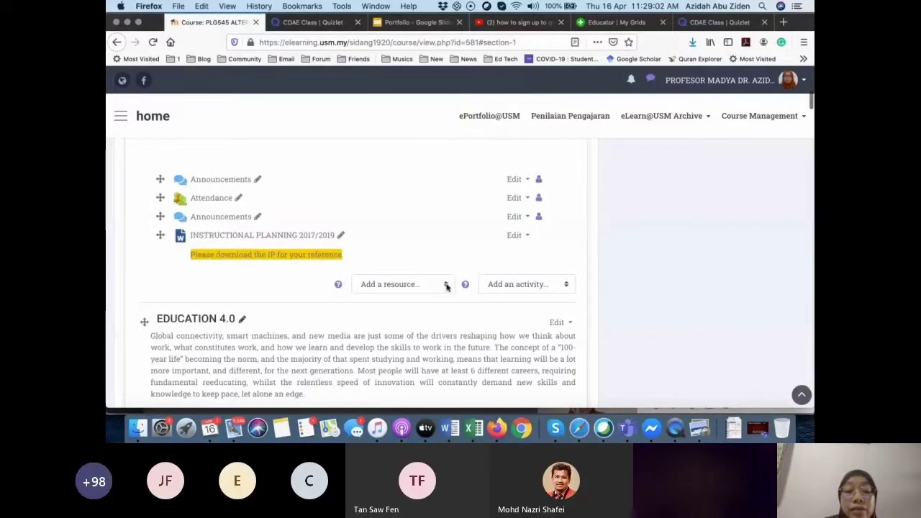
{"action": "left_click", "coordinate": [446, 285]}
{"action": "left_click", "coordinate": [404, 312]}
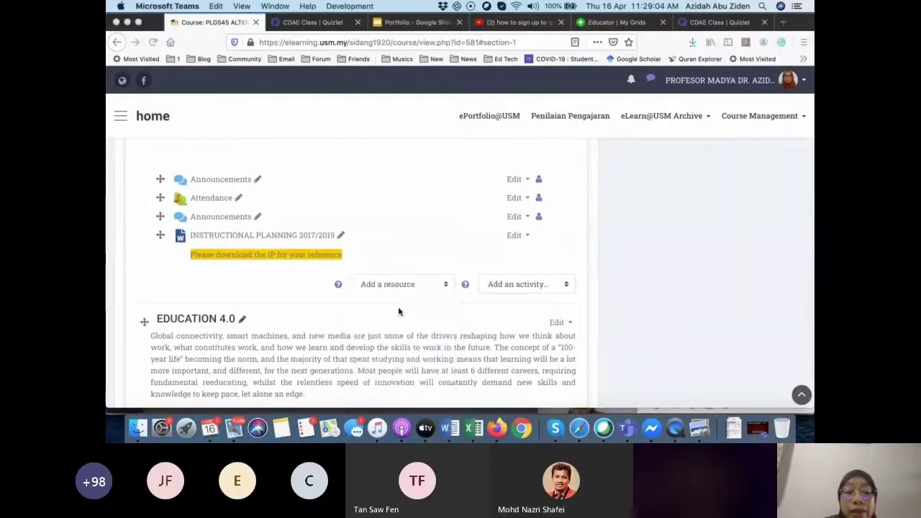
{"action": "left_click", "coordinate": [446, 285]}
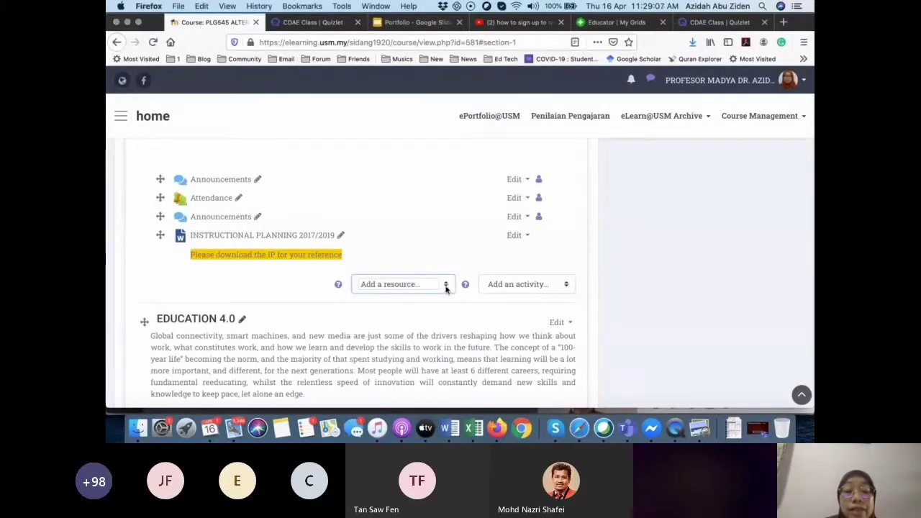
{"action": "left_click", "coordinate": [446, 285]}
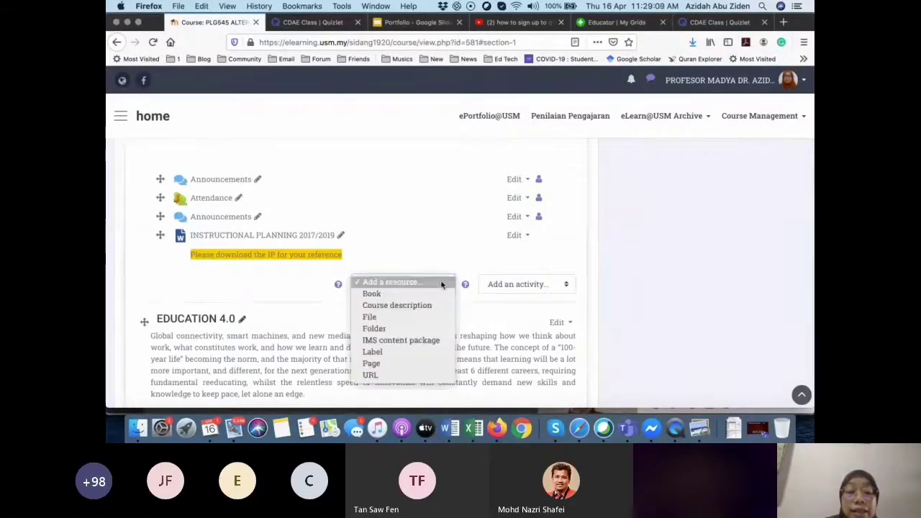
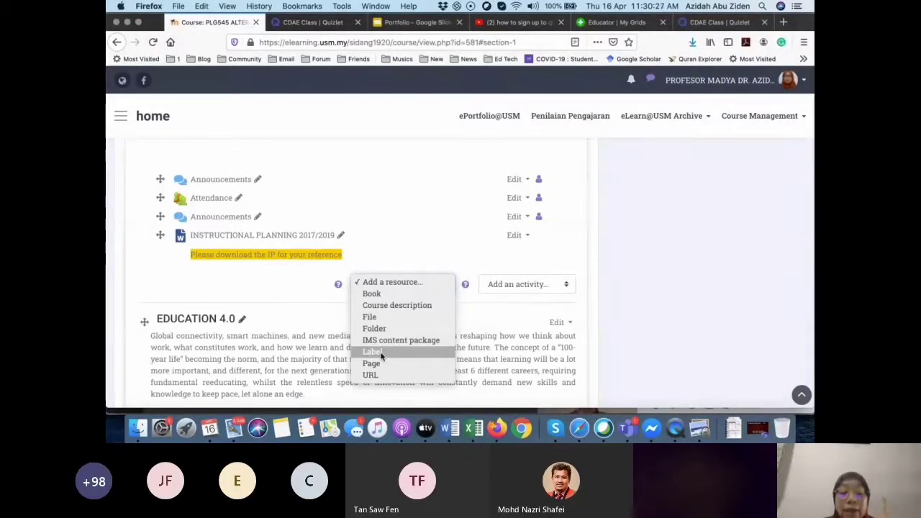
Bring the blended learning guideline PDF forward and scroll back up through it.
{"action": "left_click", "coordinate": [699, 425]}
{"action": "scroll", "coordinate": [630, 221], "scroll_direction": "up", "scroll_amount": 5}
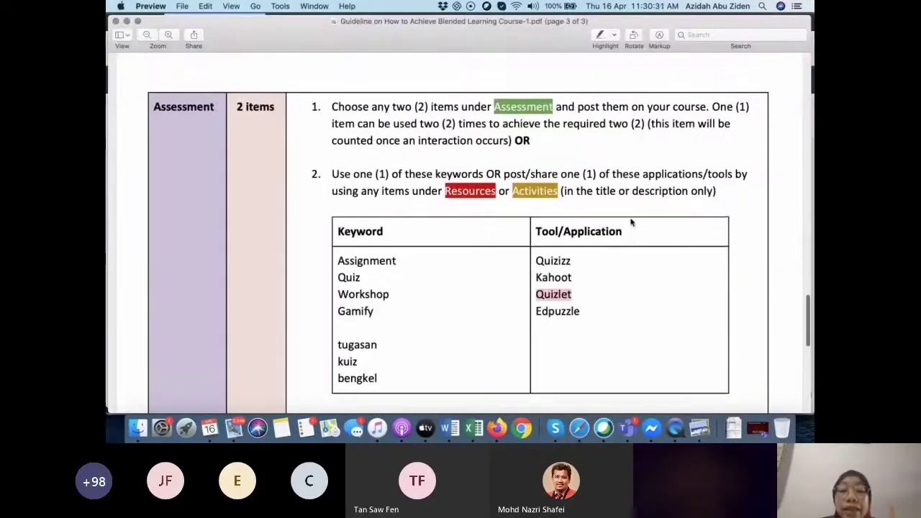
{"action": "scroll", "coordinate": [630, 222], "scroll_direction": "up", "scroll_amount": 4}
{"action": "scroll", "coordinate": [630, 222], "scroll_direction": "up", "scroll_amount": 7}
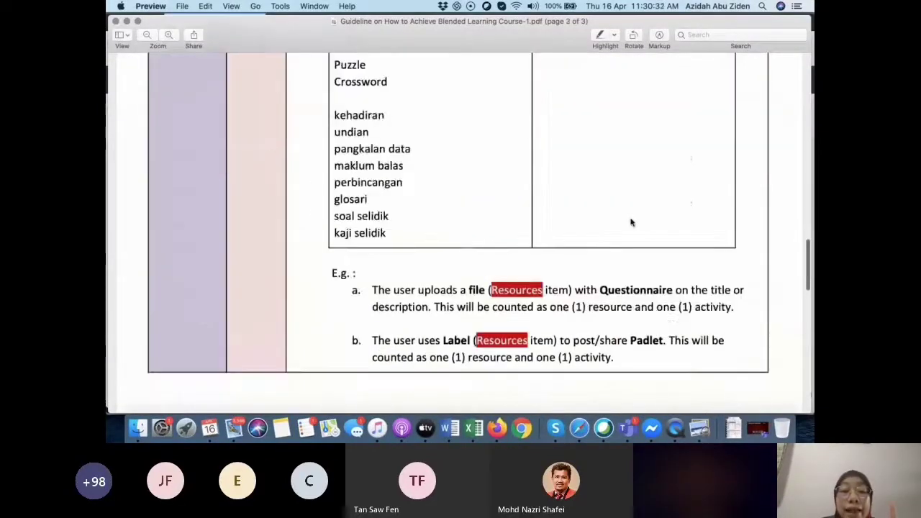
{"action": "scroll", "coordinate": [630, 222], "scroll_direction": "up", "scroll_amount": 4}
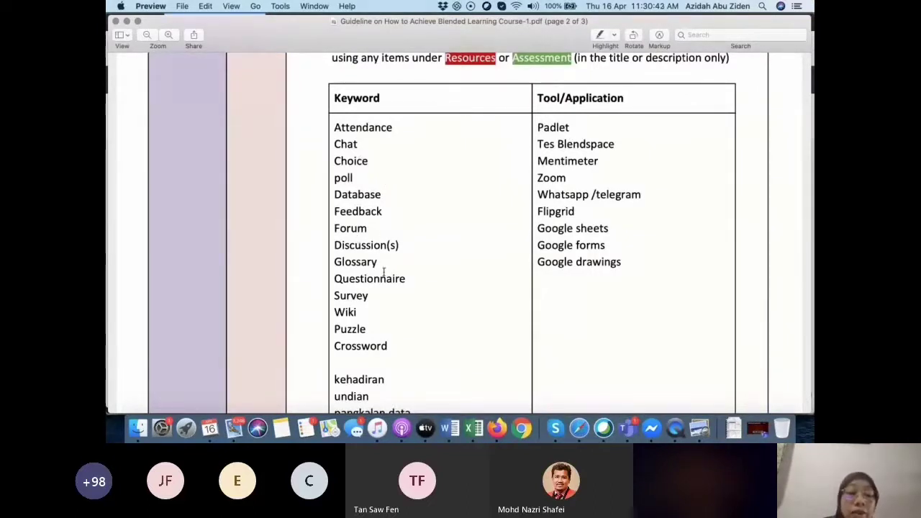
Review the Moodle section's Add a resource types, noting Label, then return to the PDF.
{"action": "left_click", "coordinate": [495, 435]}
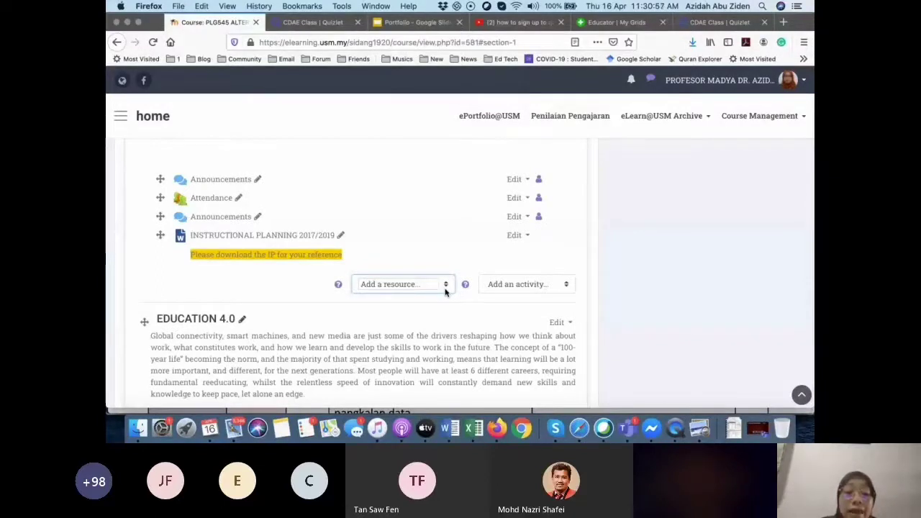
{"action": "left_click", "coordinate": [444, 288]}
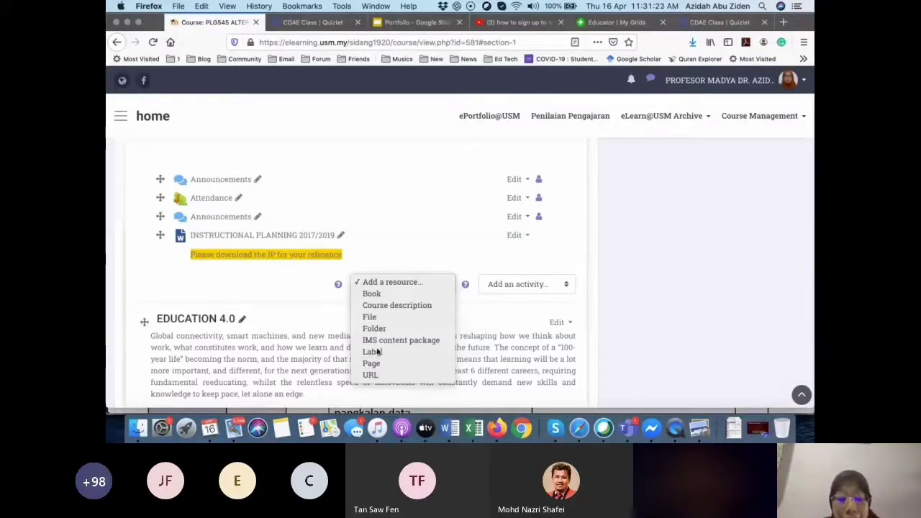
{"action": "left_click", "coordinate": [372, 354]}
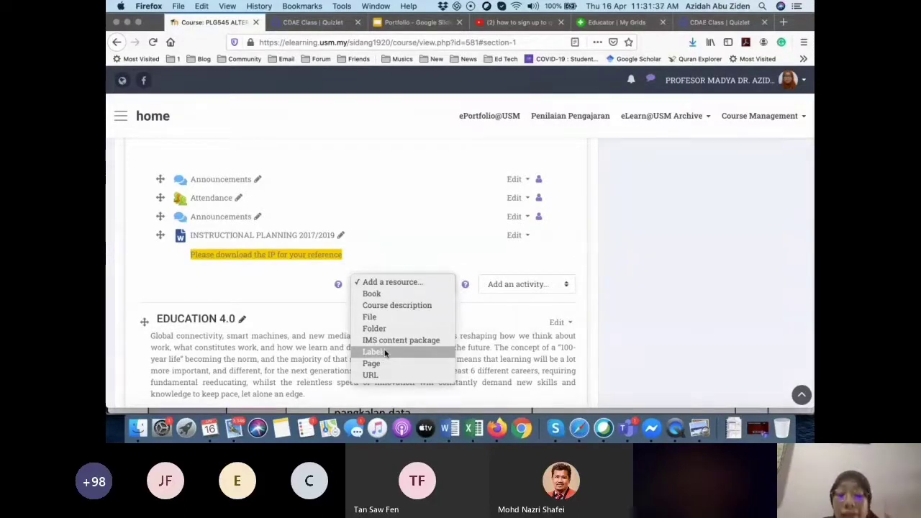
{"action": "left_click", "coordinate": [696, 429]}
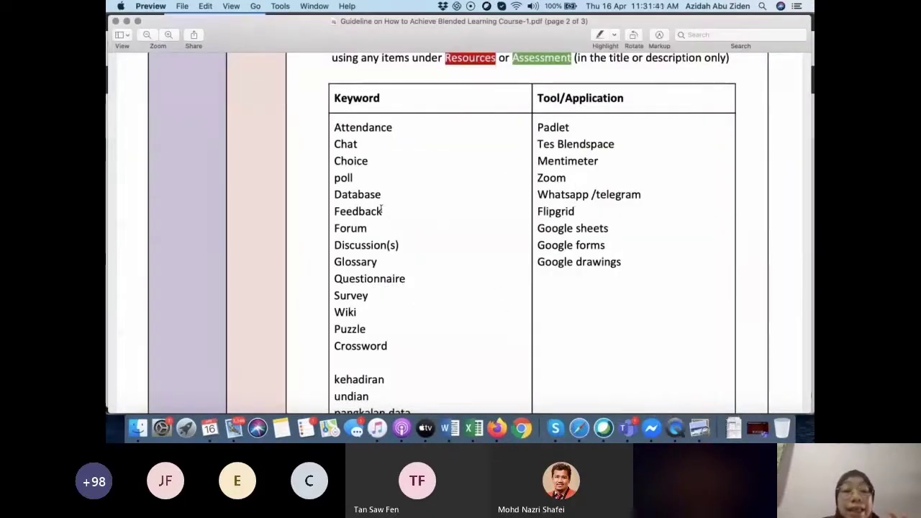
Read down the guideline PDF to page 3's Assessment row, then bring up the Teams meeting chat.
{"action": "scroll", "coordinate": [380, 155], "scroll_direction": "down", "scroll_amount": 5}
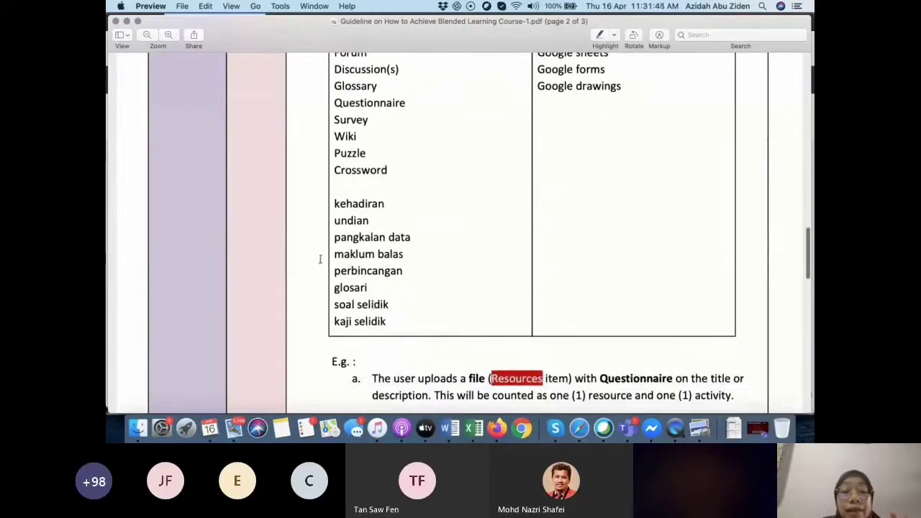
{"action": "scroll", "coordinate": [391, 230], "scroll_direction": "down", "scroll_amount": 6}
{"action": "scroll", "coordinate": [390, 229], "scroll_direction": "down", "scroll_amount": 15}
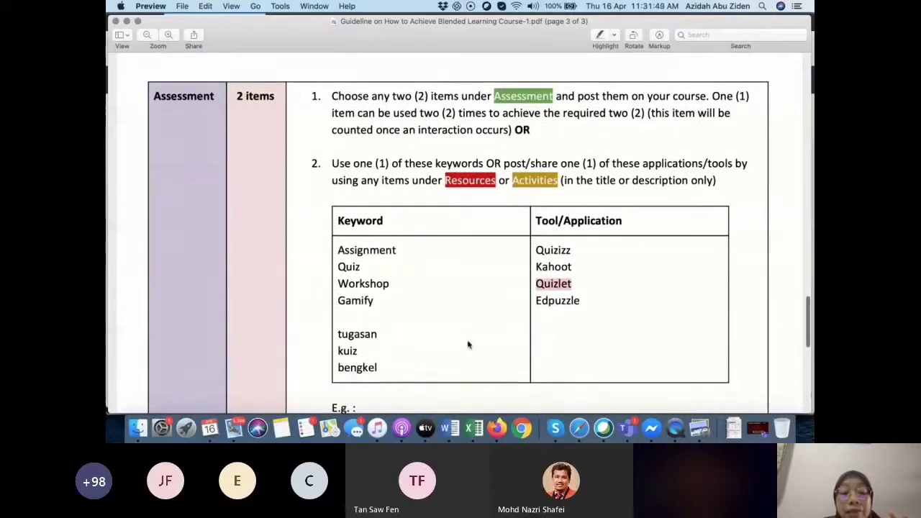
{"action": "left_click", "coordinate": [627, 428]}
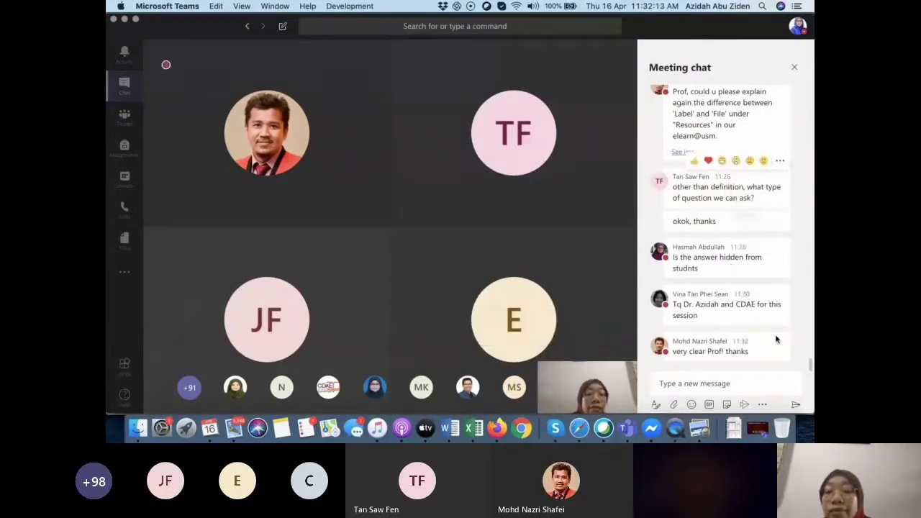
Scroll through the Teams meeting chat, then glance at the Moodle course and Flipgrid grids page.
{"action": "scroll", "coordinate": [766, 246], "scroll_direction": "up", "scroll_amount": 1}
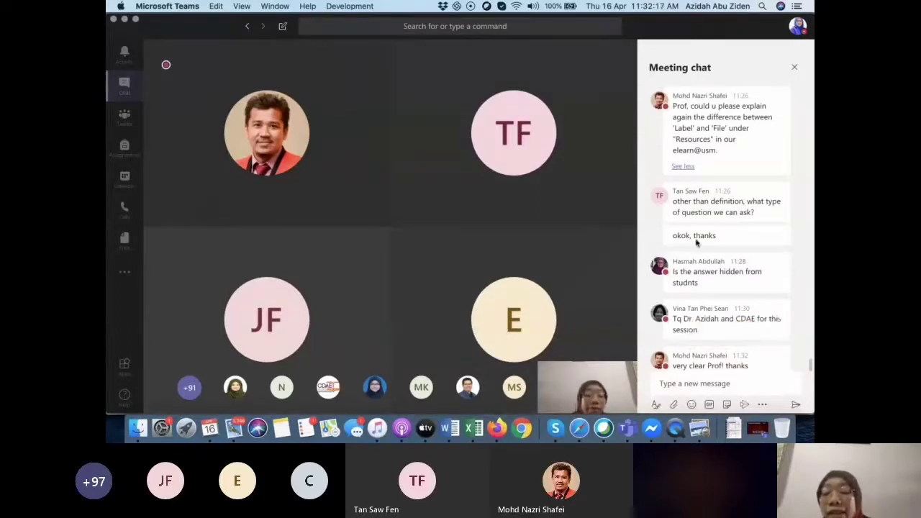
{"action": "scroll", "coordinate": [696, 239], "scroll_direction": "up", "scroll_amount": 10}
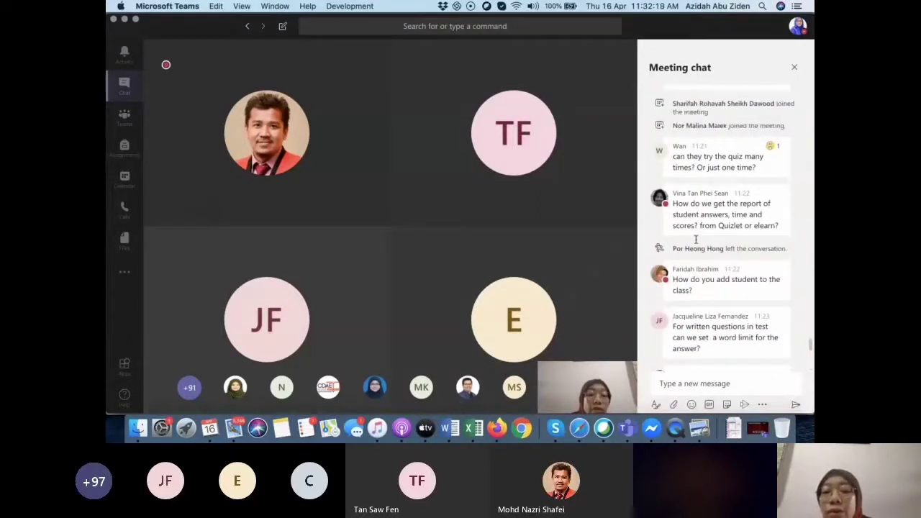
{"action": "scroll", "coordinate": [696, 240], "scroll_direction": "down", "scroll_amount": 2}
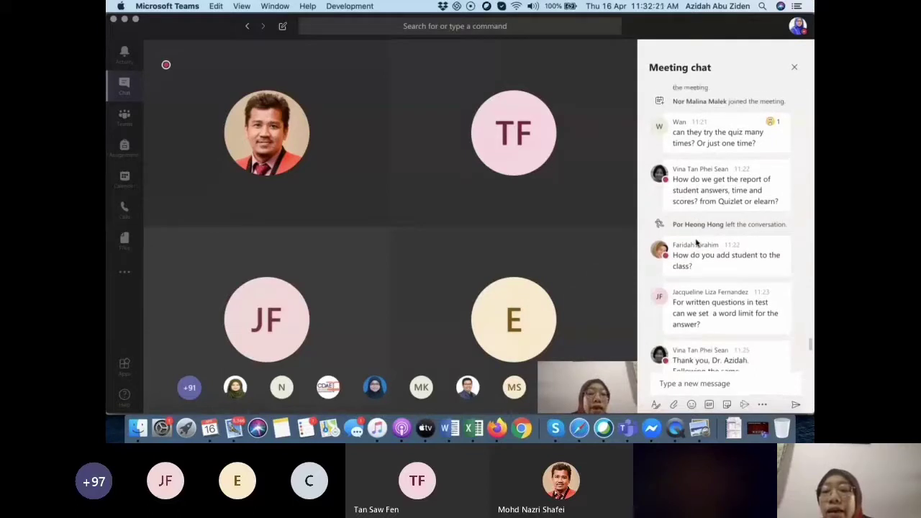
{"action": "scroll", "coordinate": [695, 243], "scroll_direction": "up", "scroll_amount": 10}
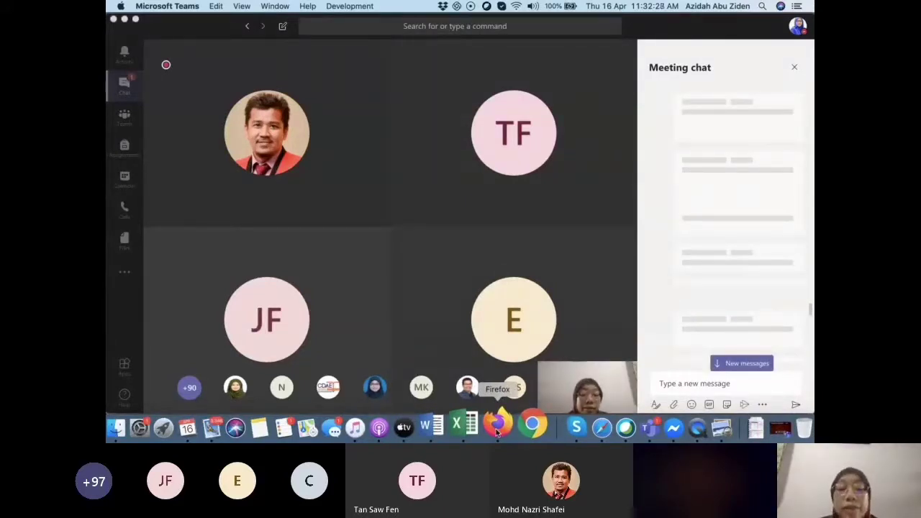
{"action": "left_click", "coordinate": [496, 426]}
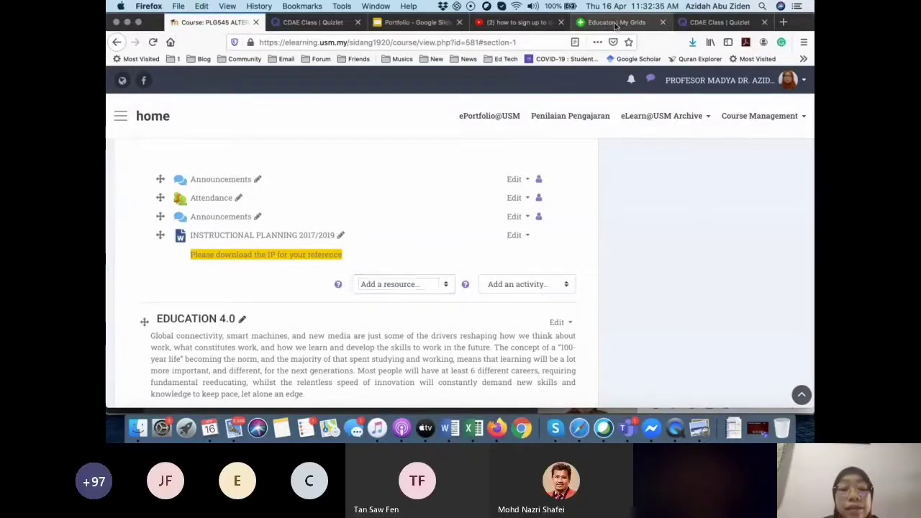
{"action": "left_click", "coordinate": [615, 22]}
Admit the participant waiting in the Teams lobby and scroll to the newest chat messages.
{"action": "left_click", "coordinate": [626, 429]}
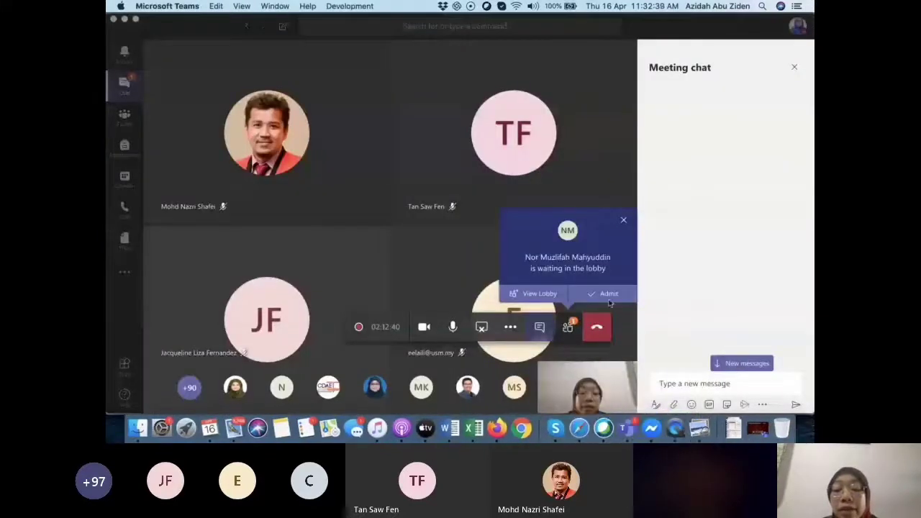
{"action": "left_click", "coordinate": [745, 363]}
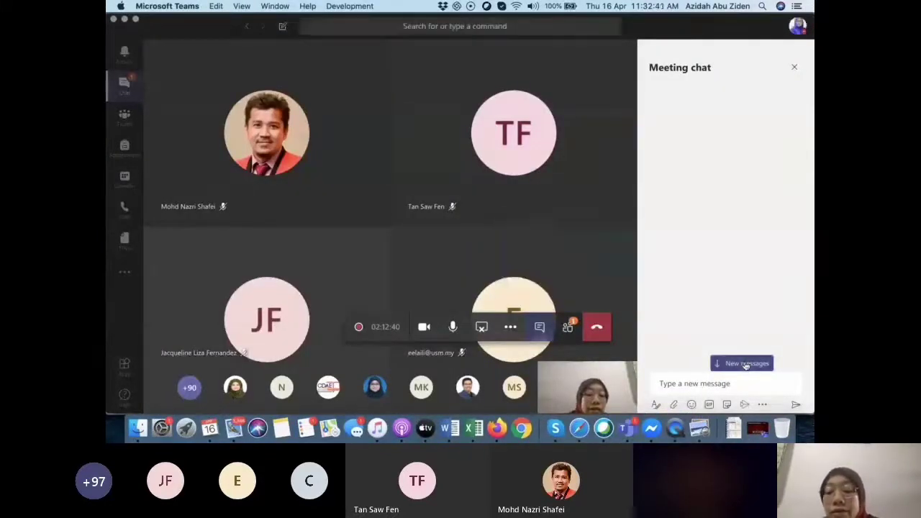
{"action": "left_click", "coordinate": [745, 363]}
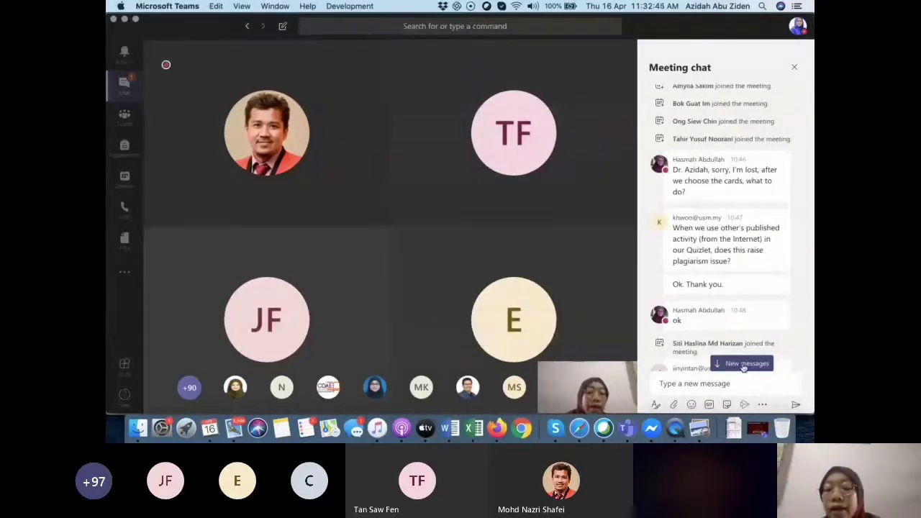
{"action": "scroll", "coordinate": [730, 282], "scroll_direction": "down", "scroll_amount": 15}
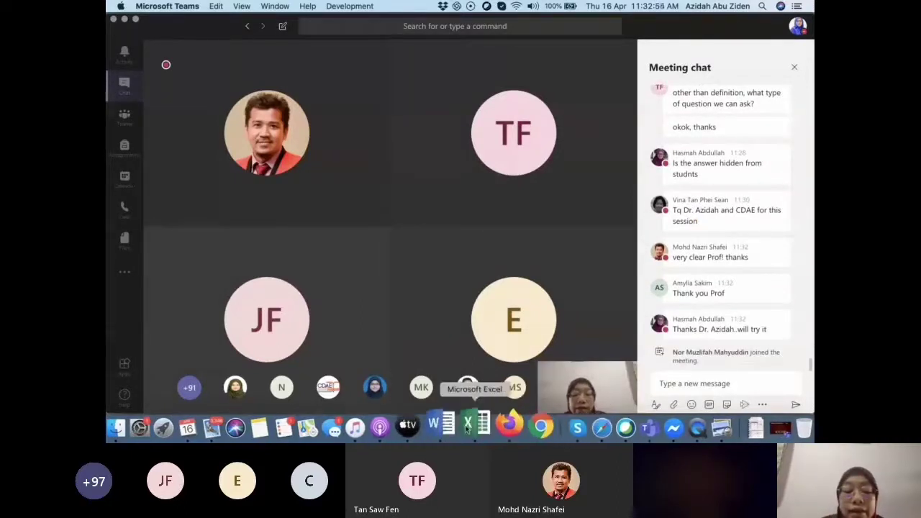
On Flipgrid's My Grids page, highlight flipgrid.com in the address bar.
{"action": "left_click", "coordinate": [497, 426]}
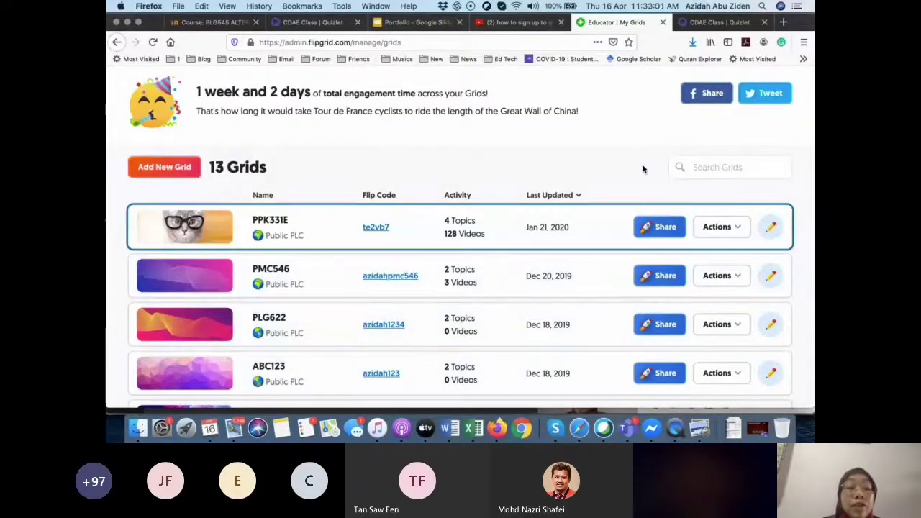
{"action": "scroll", "coordinate": [643, 169], "scroll_direction": "up", "scroll_amount": 5}
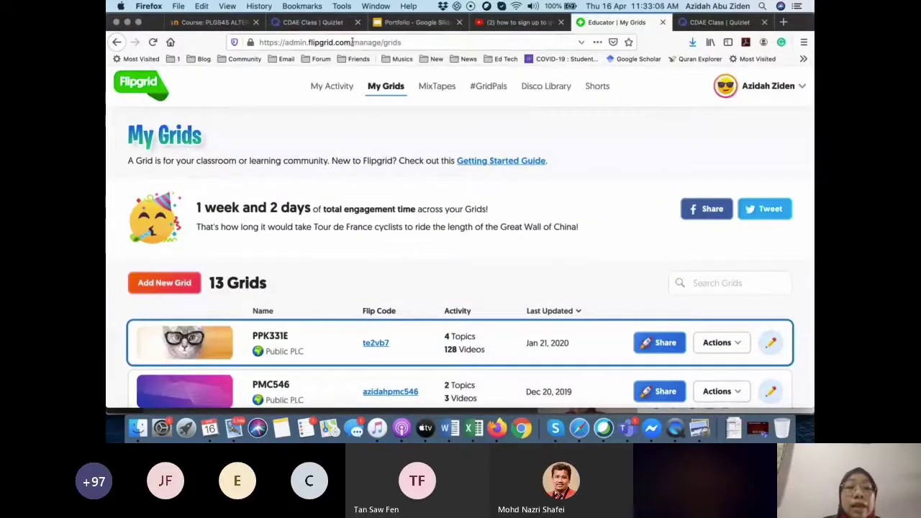
{"action": "left_click_drag", "start_coordinate": [351, 42], "coordinate": [308, 43]}
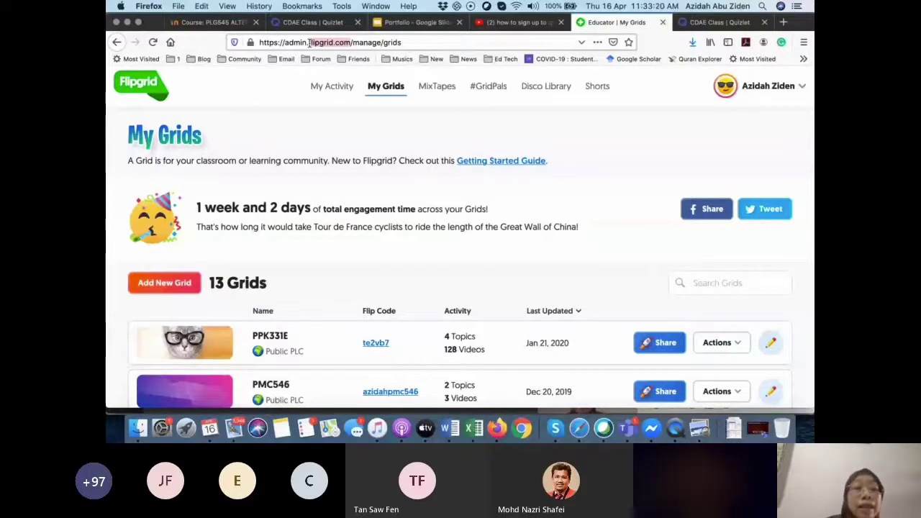
Check the PPK331E grid embedded on the PLG545 course page, then return to My Grids.
{"action": "left_click", "coordinate": [183, 23]}
{"action": "scroll", "coordinate": [576, 304], "scroll_direction": "down", "scroll_amount": 3}
{"action": "scroll", "coordinate": [575, 304], "scroll_direction": "down", "scroll_amount": 15}
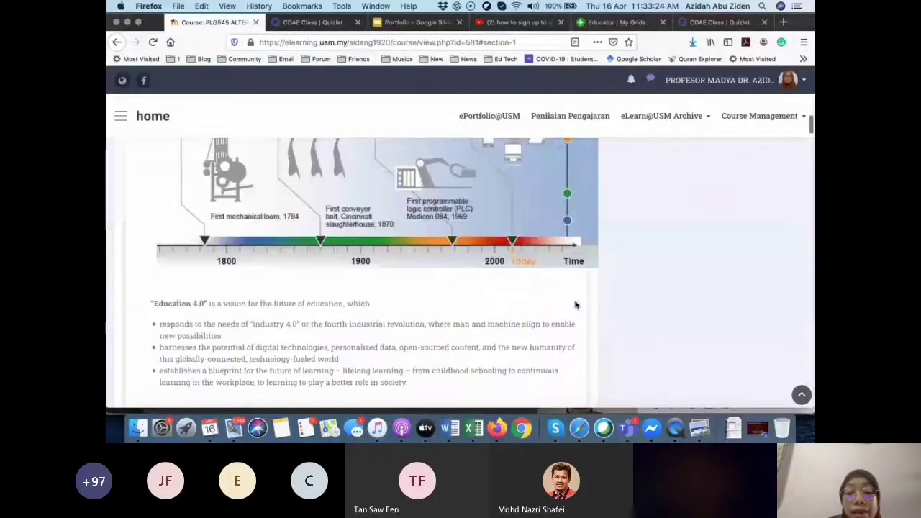
{"action": "scroll", "coordinate": [575, 305], "scroll_direction": "down", "scroll_amount": 4}
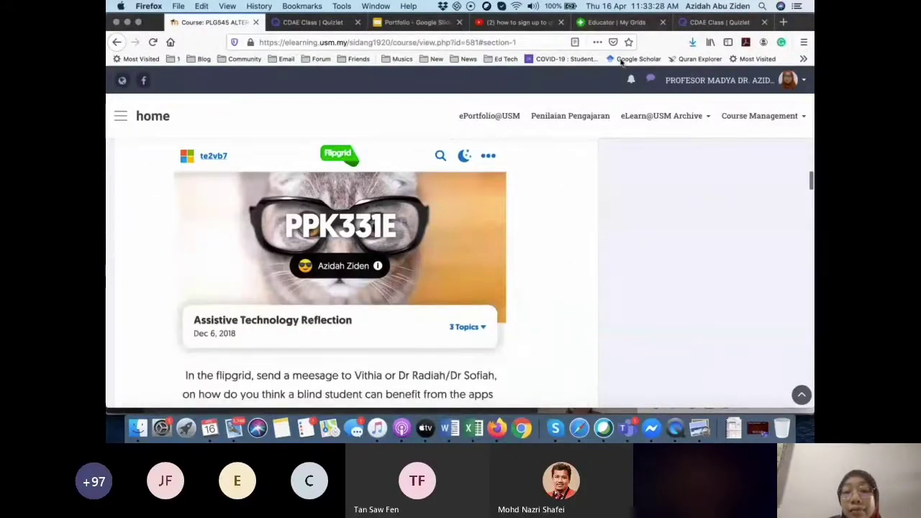
{"action": "left_click", "coordinate": [616, 22]}
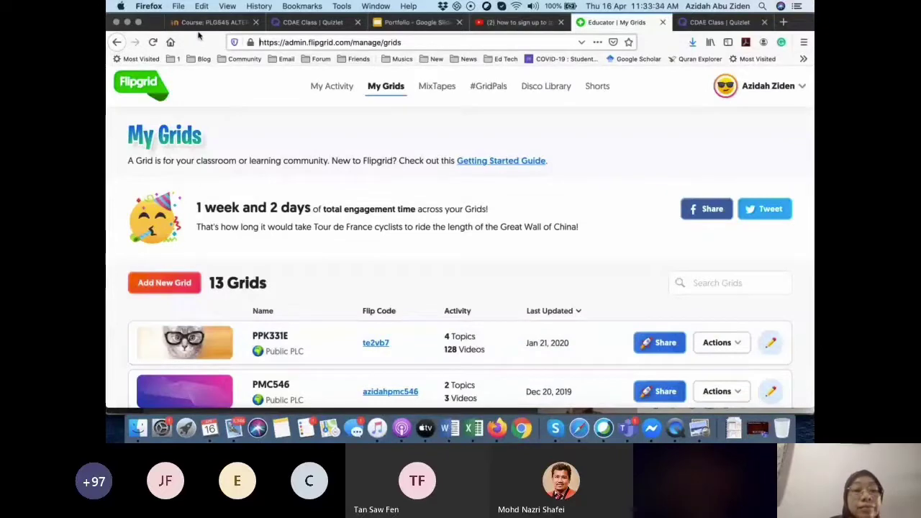
{"action": "left_click", "coordinate": [215, 23]}
{"action": "scroll", "coordinate": [512, 245], "scroll_direction": "up", "scroll_amount": 1}
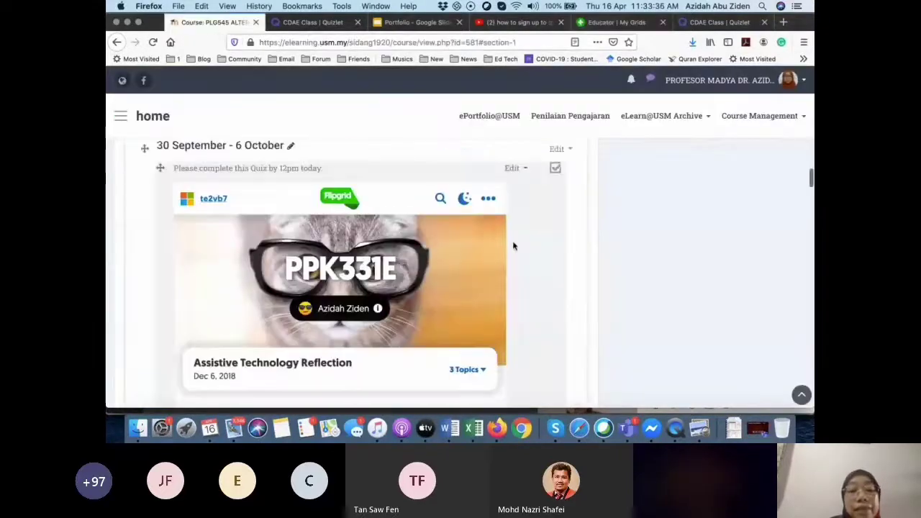
{"action": "scroll", "coordinate": [537, 294], "scroll_direction": "down", "scroll_amount": 3}
{"action": "scroll", "coordinate": [535, 293], "scroll_direction": "down", "scroll_amount": 2}
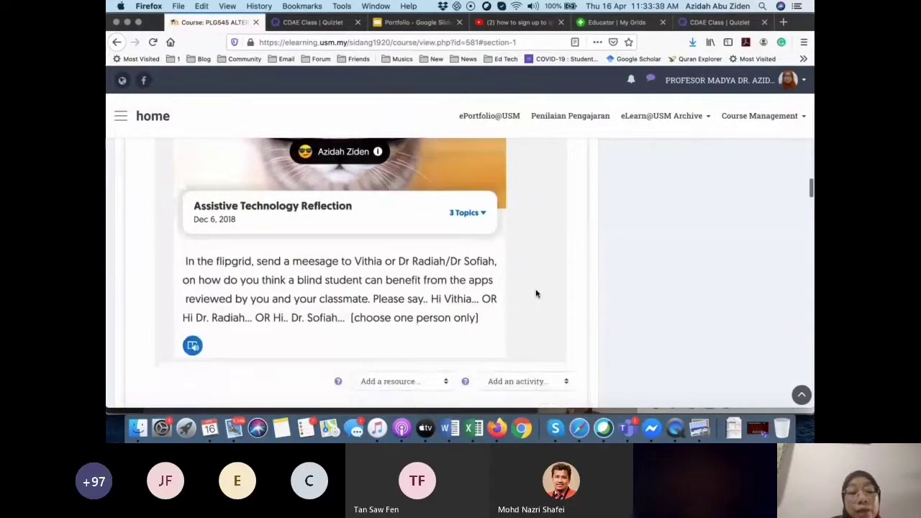
{"action": "scroll", "coordinate": [543, 297], "scroll_direction": "up", "scroll_amount": 1}
{"action": "scroll", "coordinate": [543, 297], "scroll_direction": "up", "scroll_amount": 1}
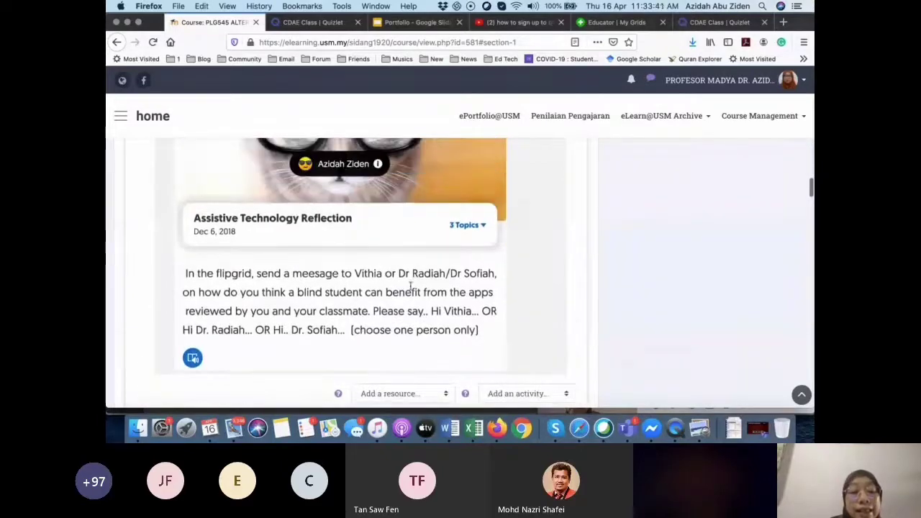
{"action": "scroll", "coordinate": [411, 288], "scroll_direction": "down", "scroll_amount": 6}
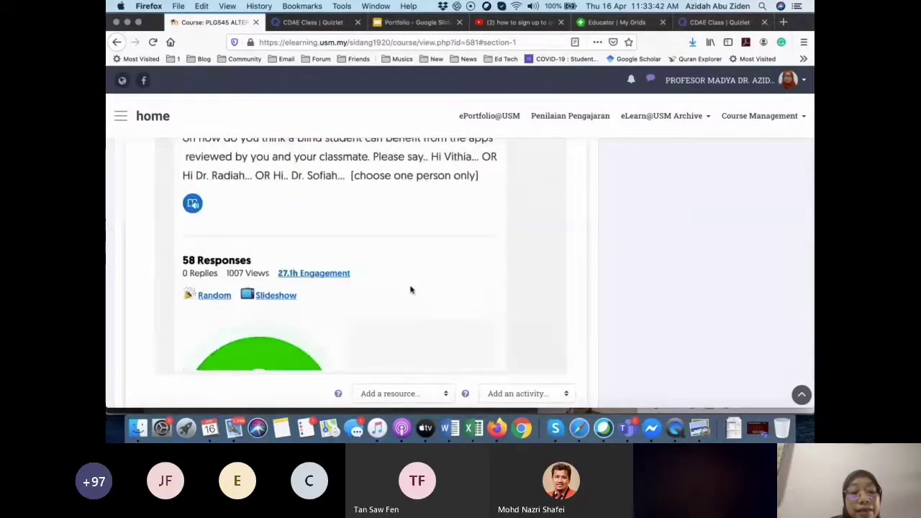
{"action": "scroll", "coordinate": [410, 291], "scroll_direction": "up", "scroll_amount": 5}
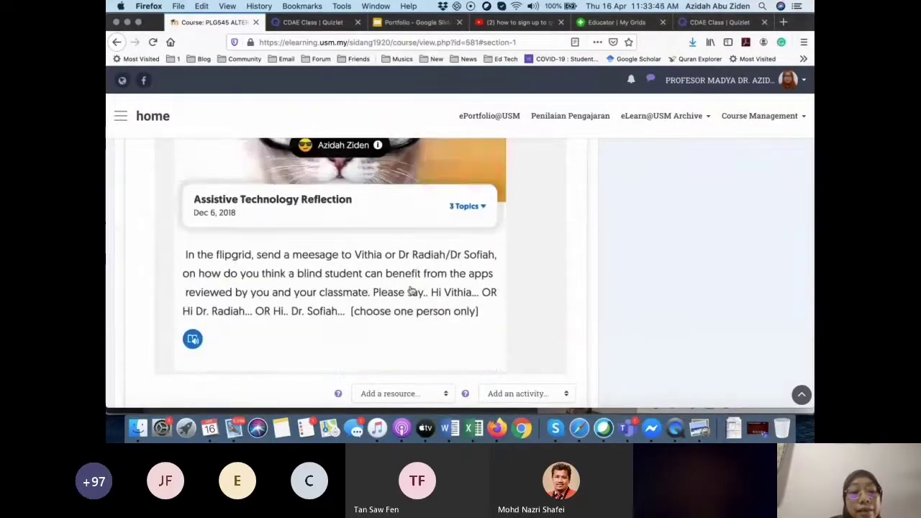
{"action": "scroll", "coordinate": [410, 287], "scroll_direction": "down", "scroll_amount": 1}
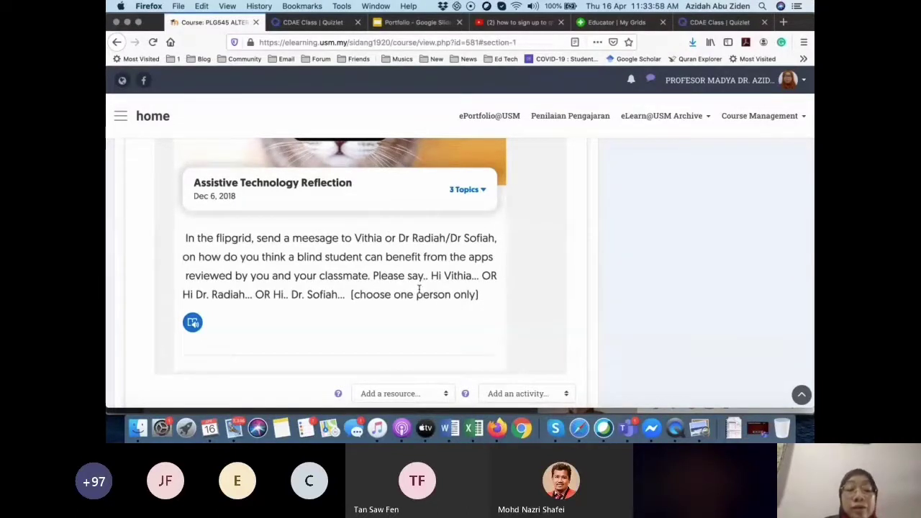
{"action": "scroll", "coordinate": [413, 308], "scroll_direction": "down", "scroll_amount": 1}
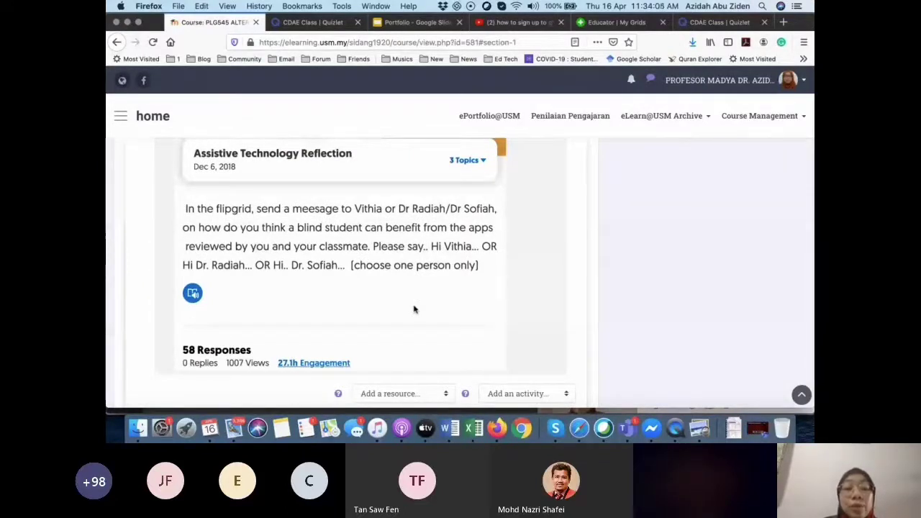
{"action": "scroll", "coordinate": [414, 308], "scroll_direction": "down", "scroll_amount": 2}
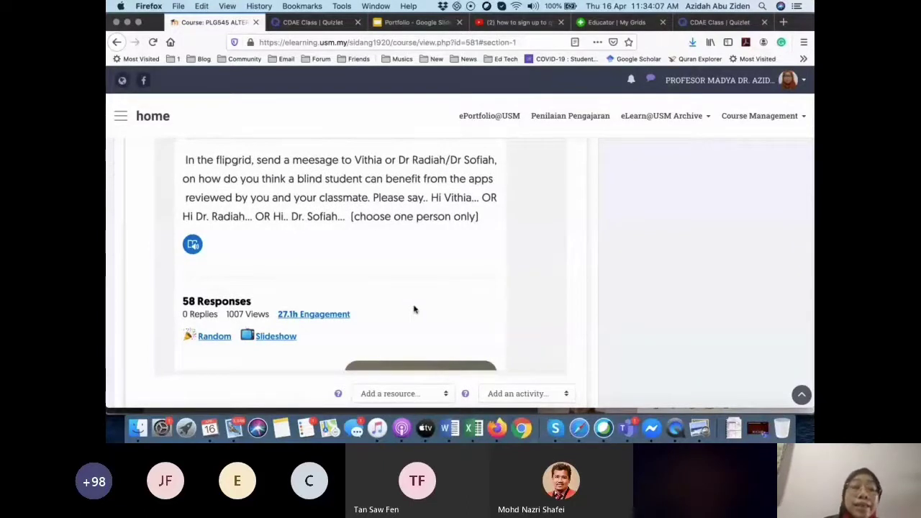
{"action": "scroll", "coordinate": [414, 308], "scroll_direction": "down", "scroll_amount": 1}
{"action": "scroll", "coordinate": [421, 280], "scroll_direction": "down", "scroll_amount": 1}
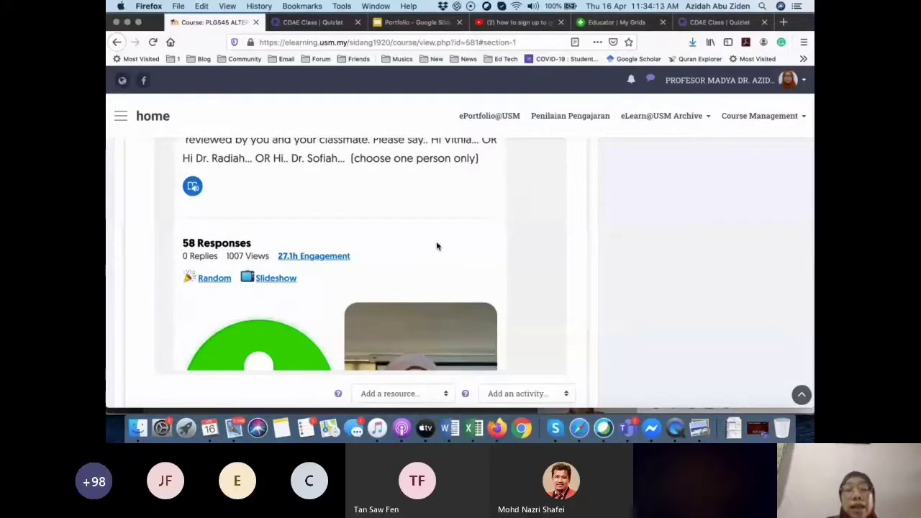
{"action": "scroll", "coordinate": [440, 235], "scroll_direction": "down", "scroll_amount": 7}
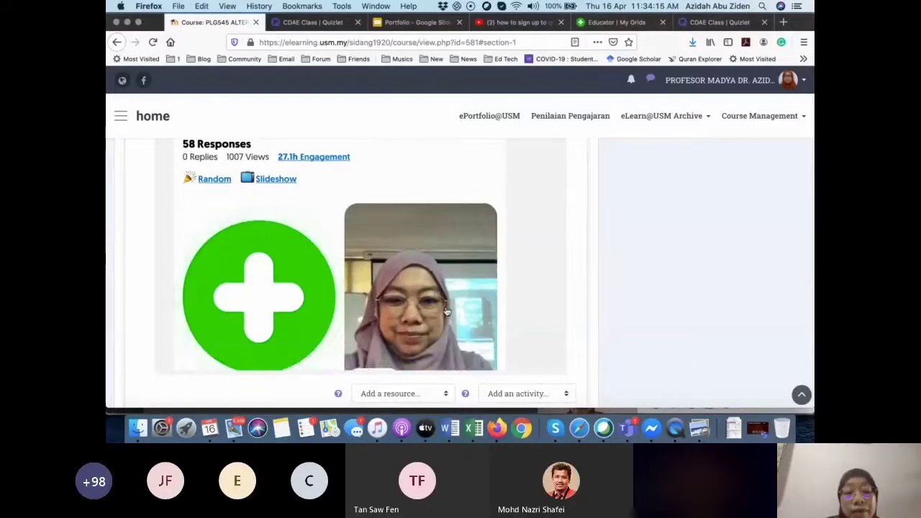
{"action": "scroll", "coordinate": [446, 310], "scroll_direction": "down", "scroll_amount": 5}
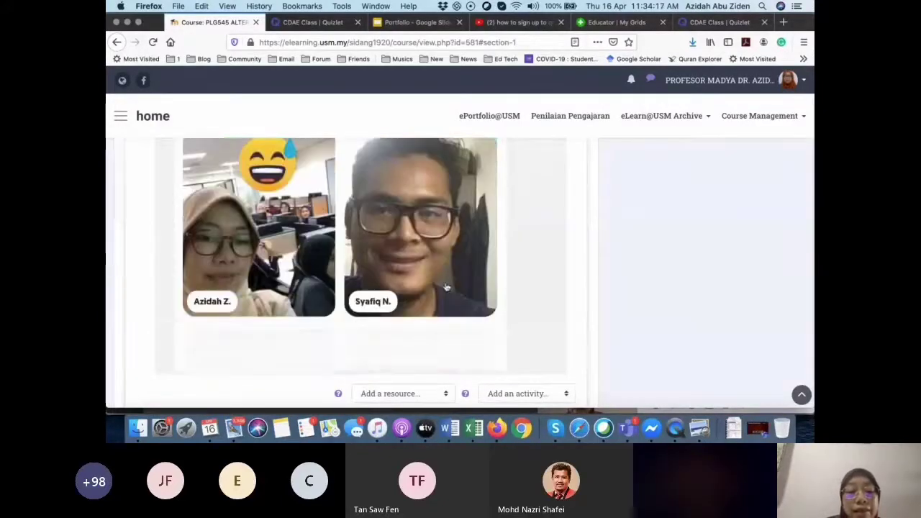
{"action": "scroll", "coordinate": [429, 322], "scroll_direction": "down", "scroll_amount": 3}
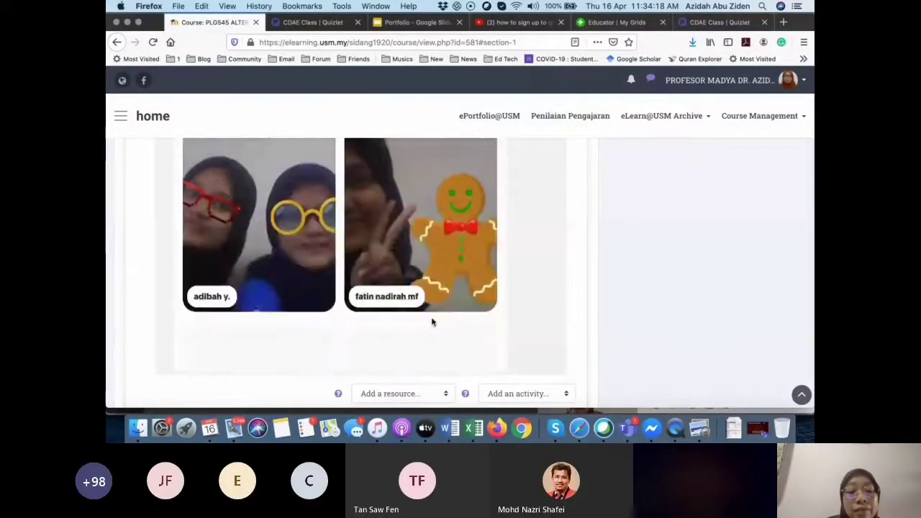
{"action": "scroll", "coordinate": [432, 322], "scroll_direction": "down", "scroll_amount": 5}
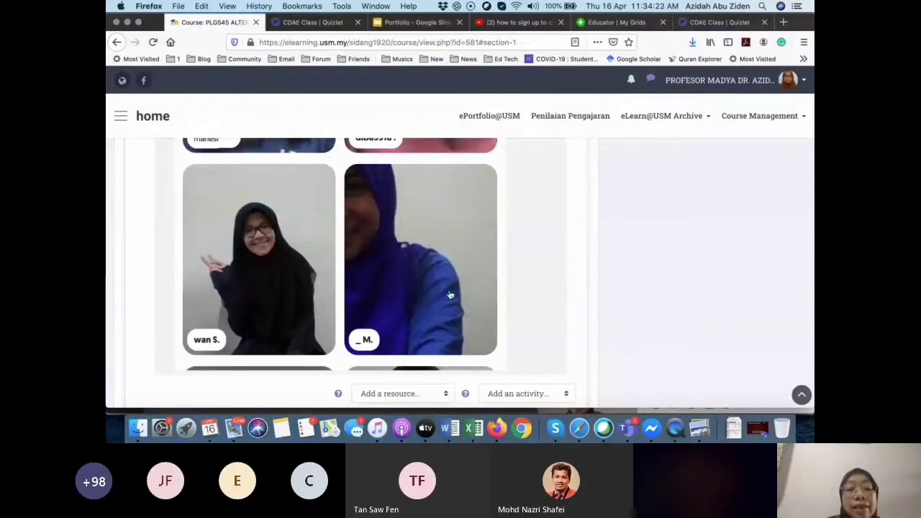
{"action": "scroll", "coordinate": [447, 303], "scroll_direction": "down", "scroll_amount": 5}
{"action": "scroll", "coordinate": [448, 303], "scroll_direction": "down", "scroll_amount": 5}
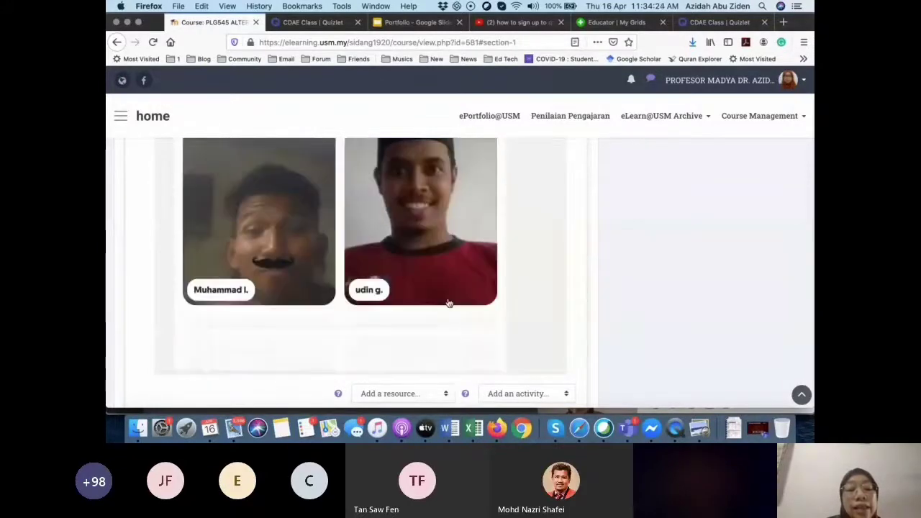
{"action": "scroll", "coordinate": [456, 324], "scroll_direction": "up", "scroll_amount": 3}
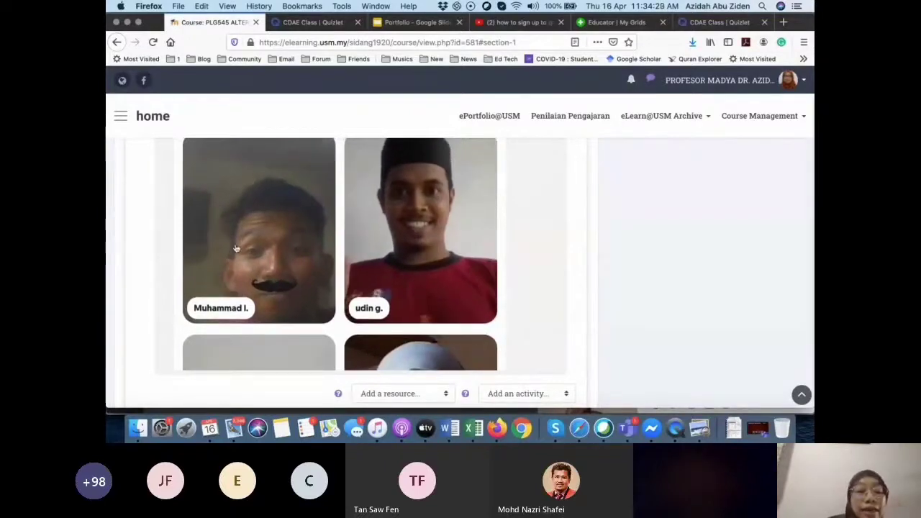
{"action": "left_click", "coordinate": [232, 243]}
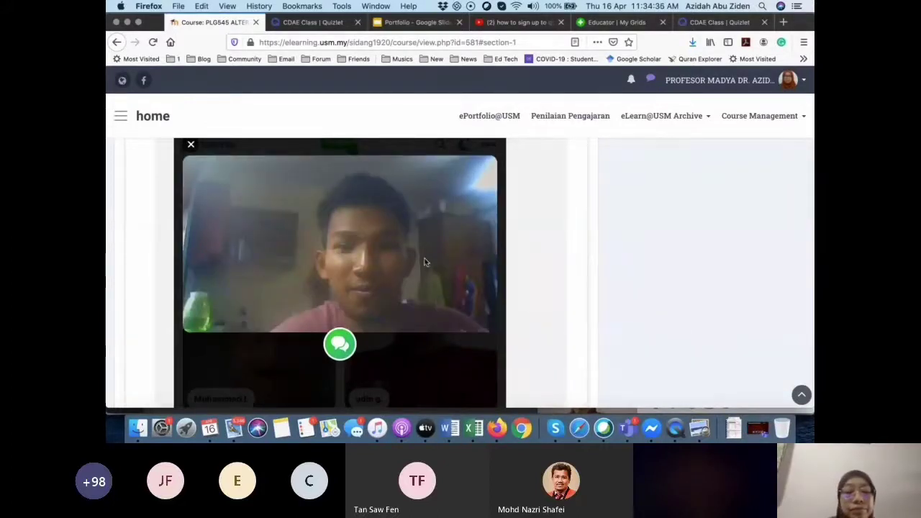
{"action": "mouse_move", "coordinate": [427, 263]}
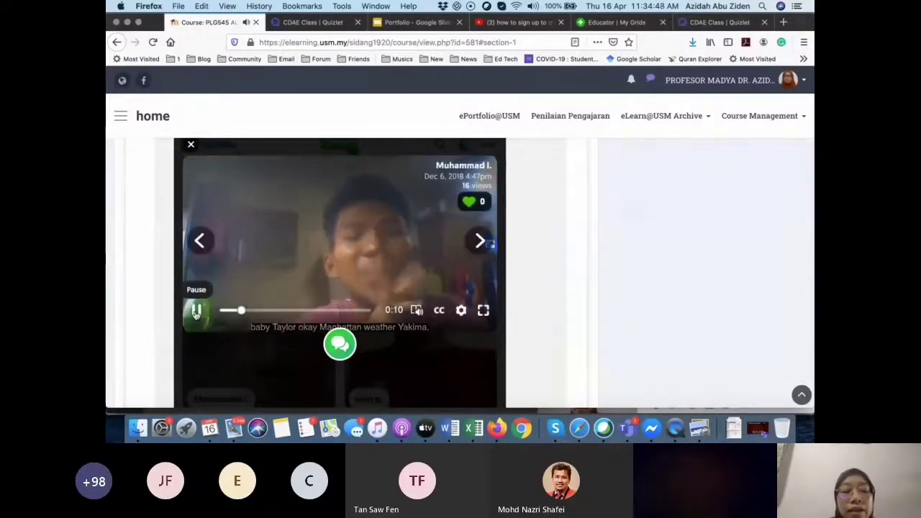
{"action": "left_click", "coordinate": [197, 316]}
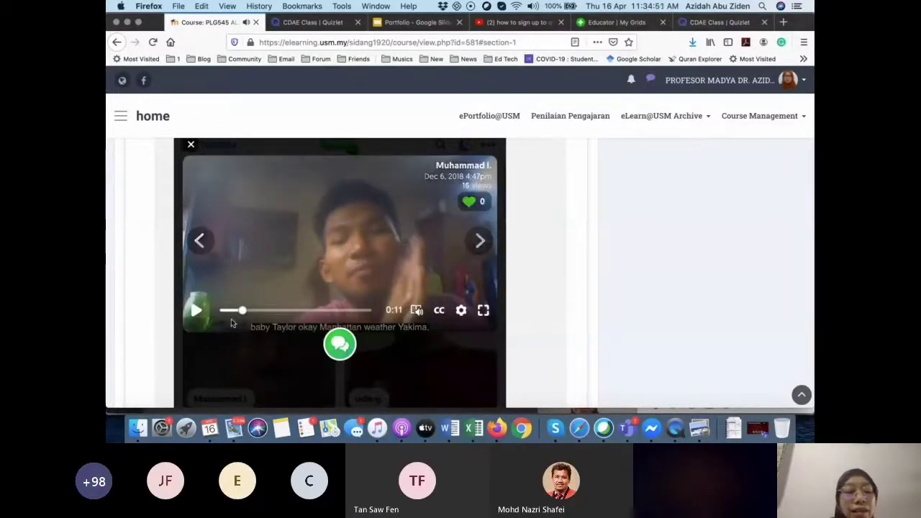
{"action": "left_click", "coordinate": [194, 311]}
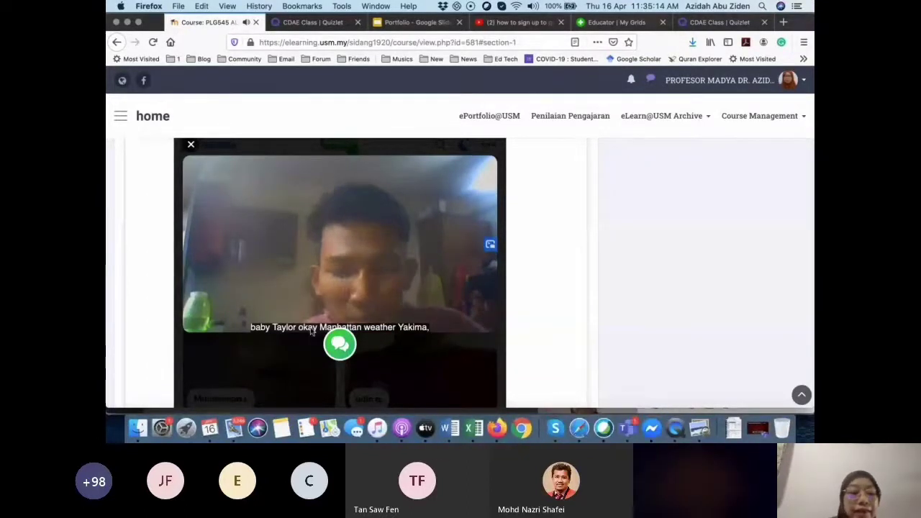
{"action": "mouse_move", "coordinate": [504, 317]}
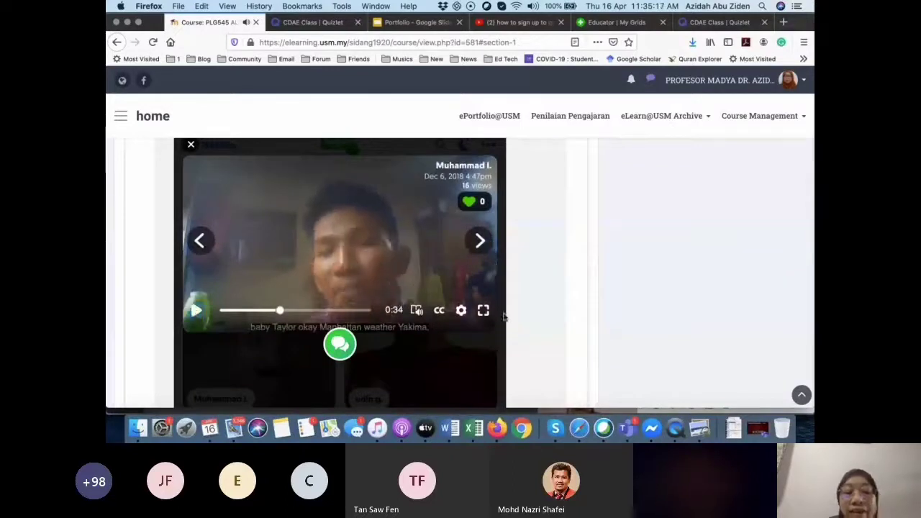
{"action": "left_click", "coordinate": [480, 248]}
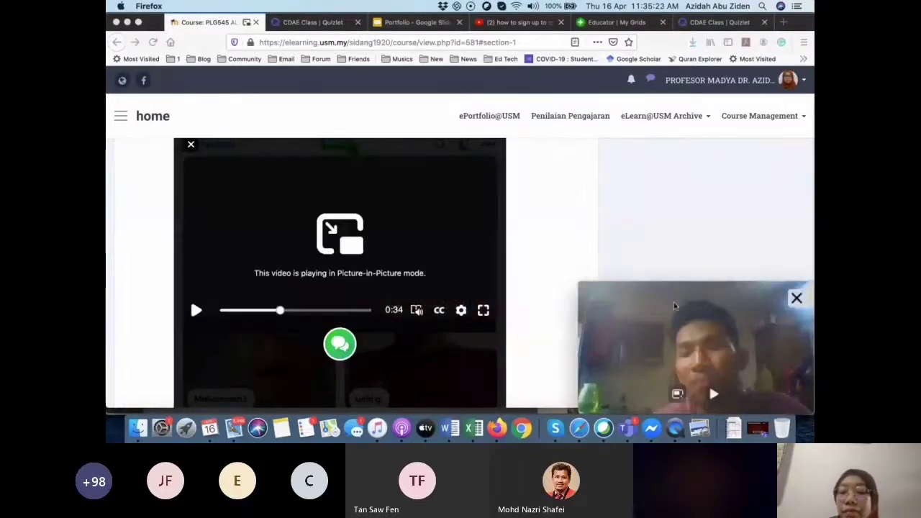
{"action": "left_click", "coordinate": [796, 299]}
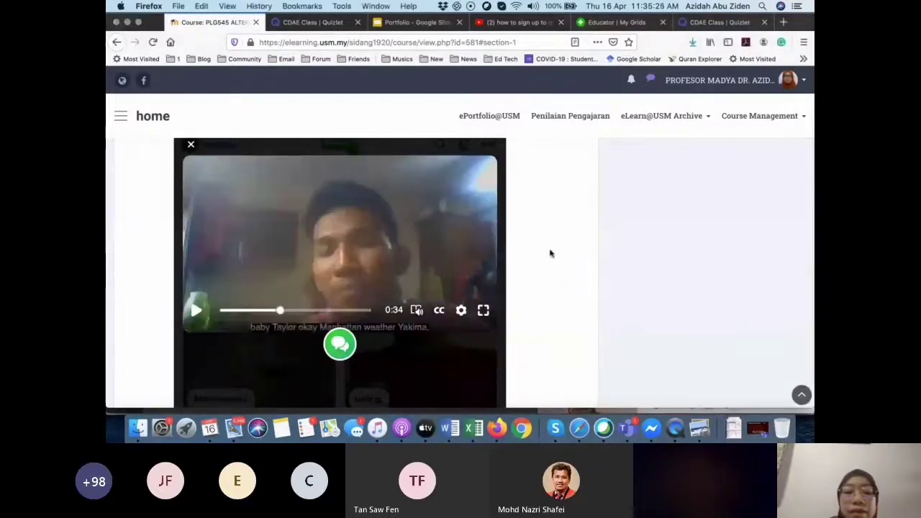
{"action": "scroll", "coordinate": [533, 263], "scroll_direction": "down", "scroll_amount": 5}
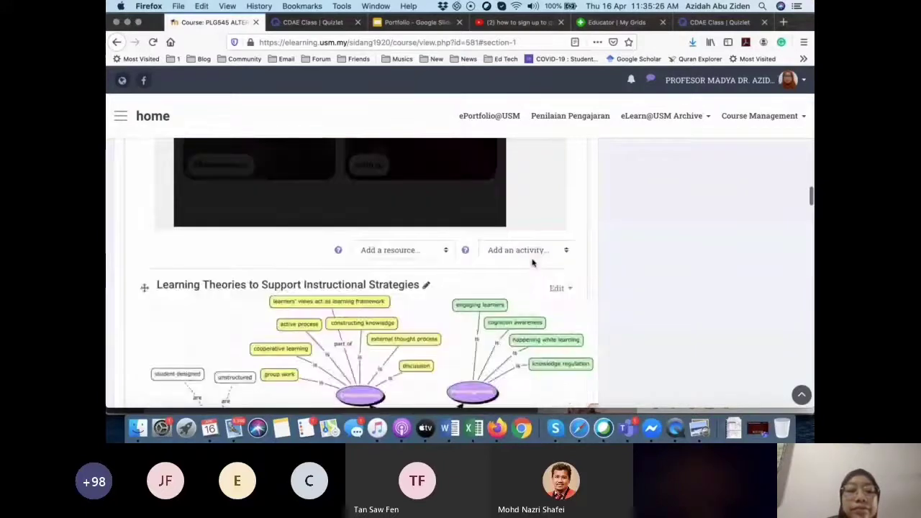
{"action": "scroll", "coordinate": [533, 262], "scroll_direction": "up", "scroll_amount": 3}
{"action": "scroll", "coordinate": [532, 262], "scroll_direction": "up", "scroll_amount": 5}
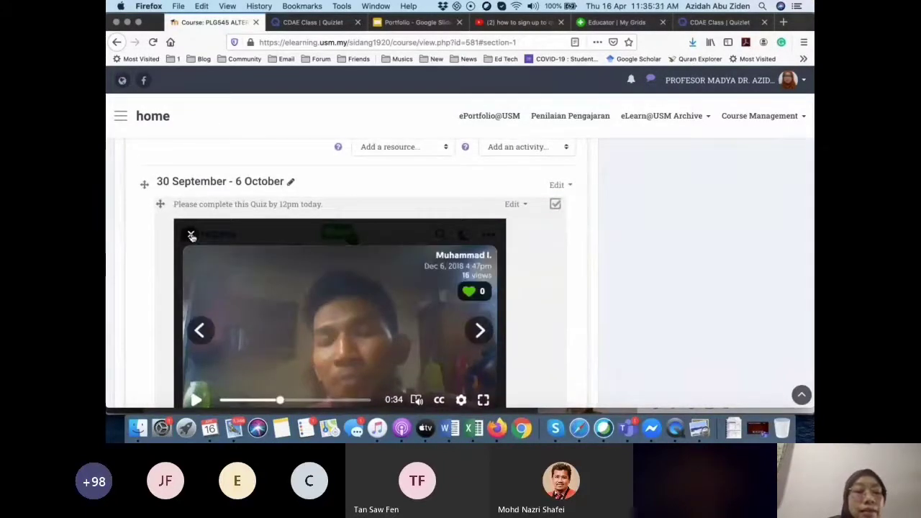
{"action": "key", "text": "Escape"}
{"action": "scroll", "coordinate": [406, 336], "scroll_direction": "down", "scroll_amount": 1}
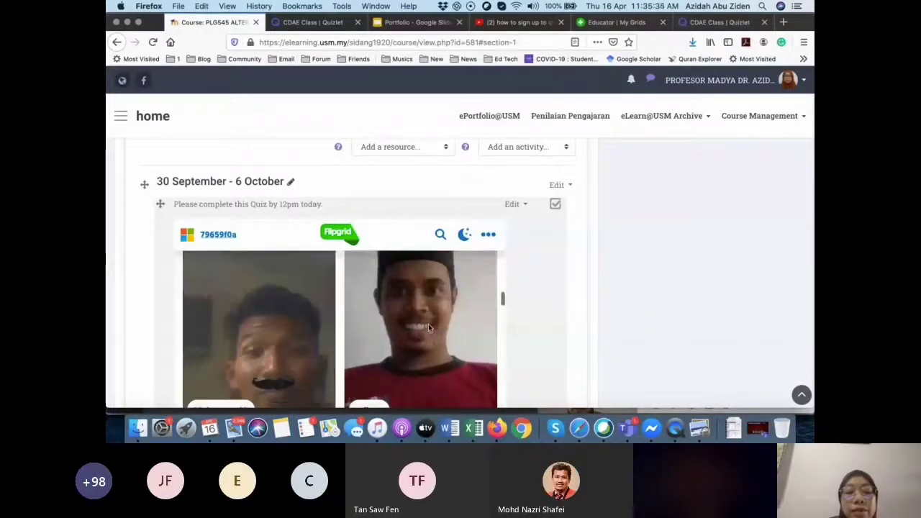
{"action": "left_click", "coordinate": [428, 329]}
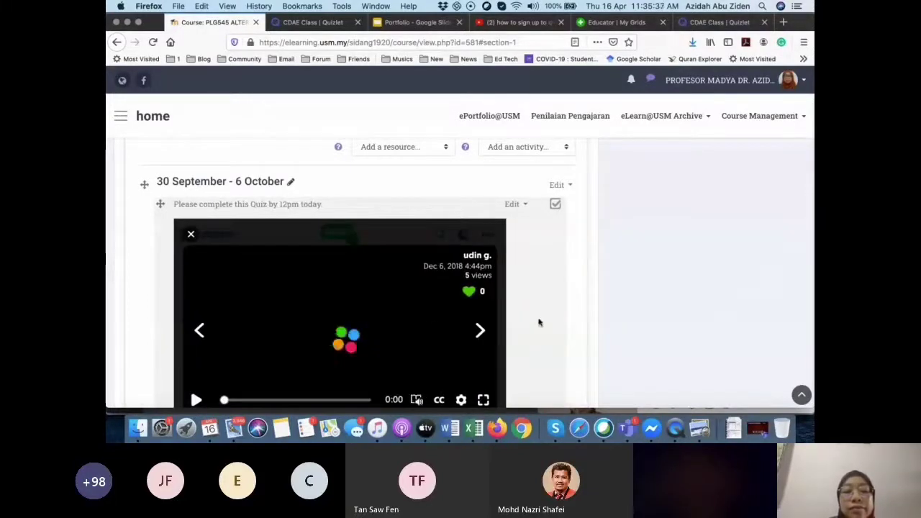
{"action": "scroll", "coordinate": [539, 322], "scroll_direction": "down", "scroll_amount": 2}
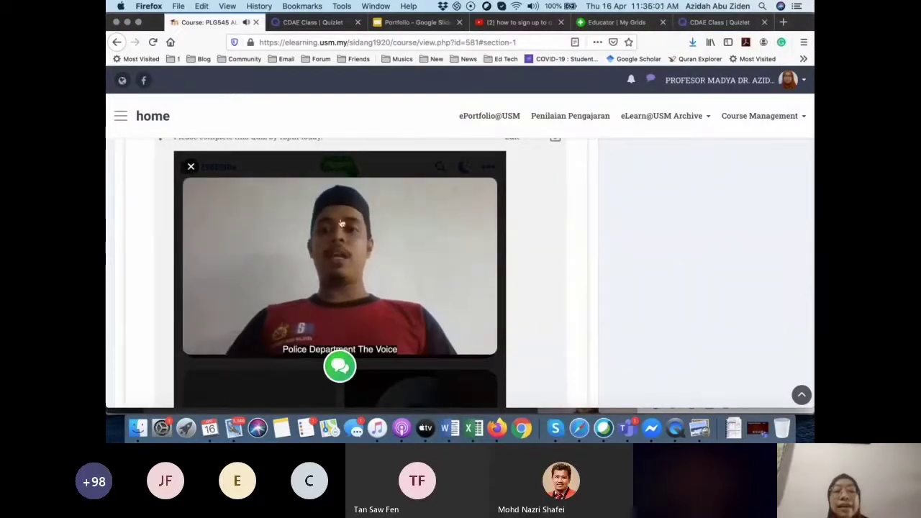
{"action": "left_click", "coordinate": [190, 167]}
{"action": "scroll", "coordinate": [443, 272], "scroll_direction": "down", "scroll_amount": 3}
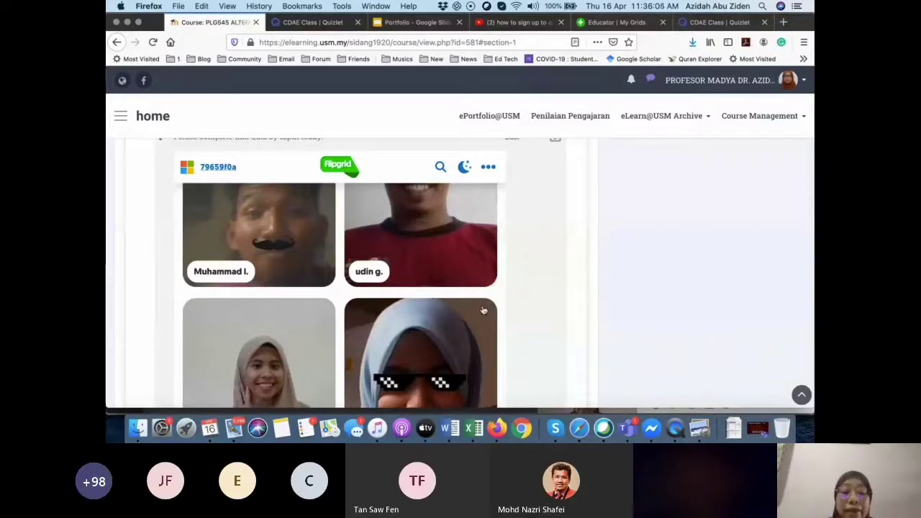
{"action": "scroll", "coordinate": [530, 330], "scroll_direction": "down", "scroll_amount": 3}
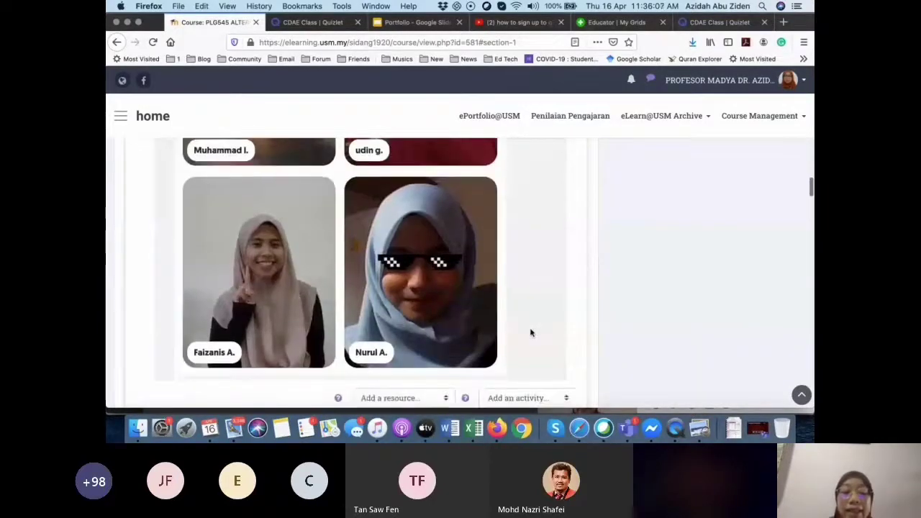
{"action": "scroll", "coordinate": [530, 333], "scroll_direction": "down", "scroll_amount": 1}
{"action": "scroll", "coordinate": [530, 333], "scroll_direction": "up", "scroll_amount": 4}
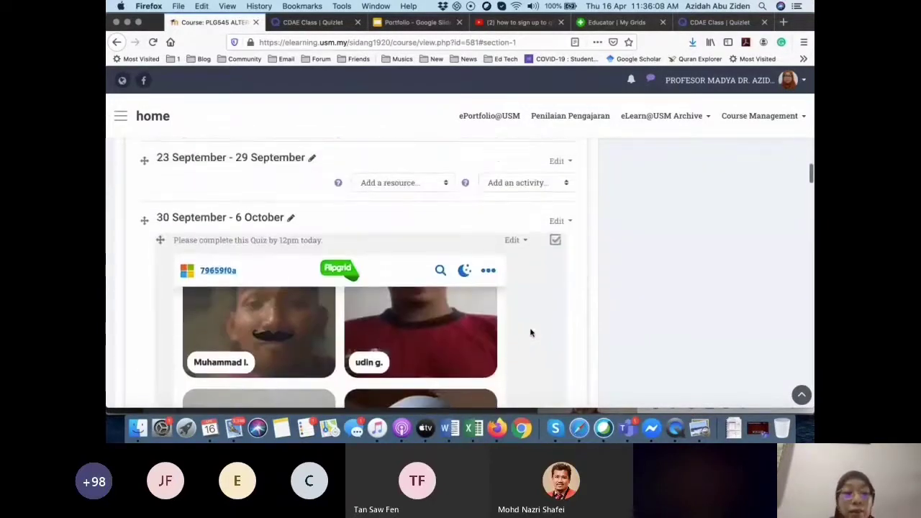
Scroll the Moodle course page, then switch back to Flipgrid's 'Educator | My Grids' tab.
{"action": "scroll", "coordinate": [530, 332], "scroll_direction": "up", "scroll_amount": 2}
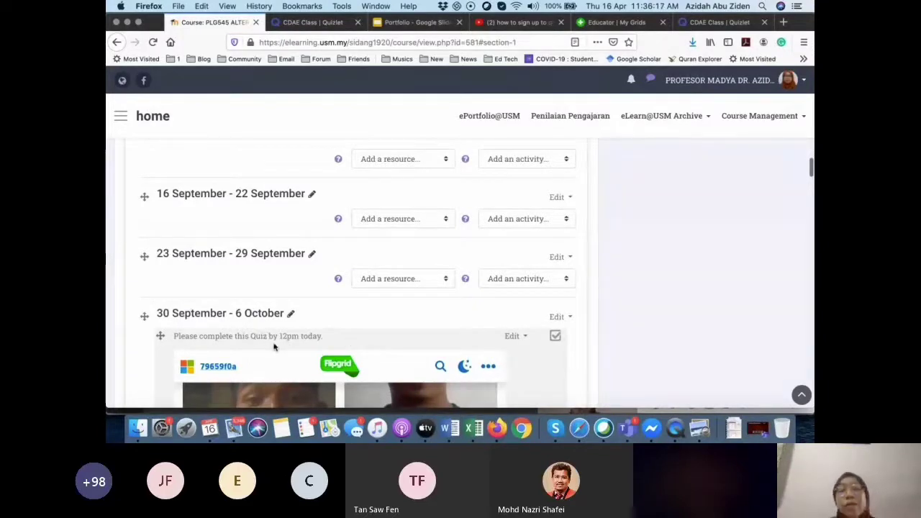
{"action": "scroll", "coordinate": [703, 284], "scroll_direction": "up", "scroll_amount": 10}
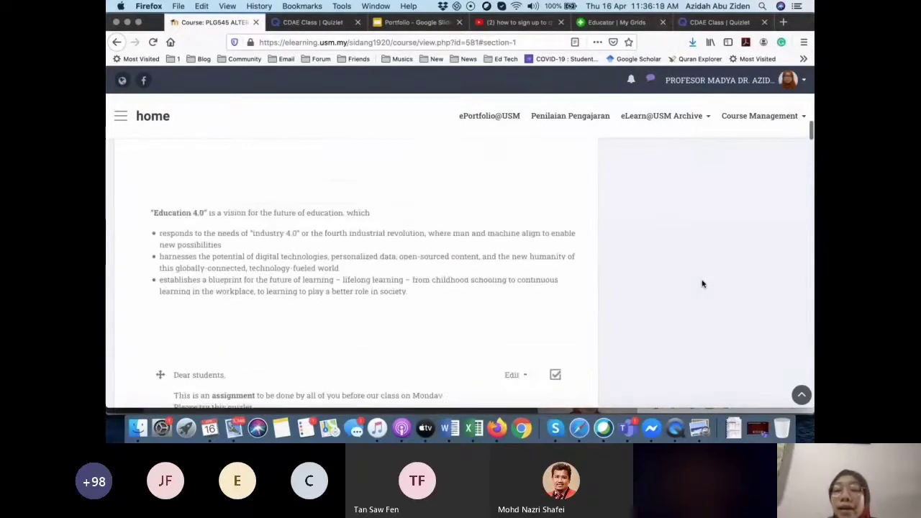
{"action": "scroll", "coordinate": [702, 284], "scroll_direction": "up", "scroll_amount": 10}
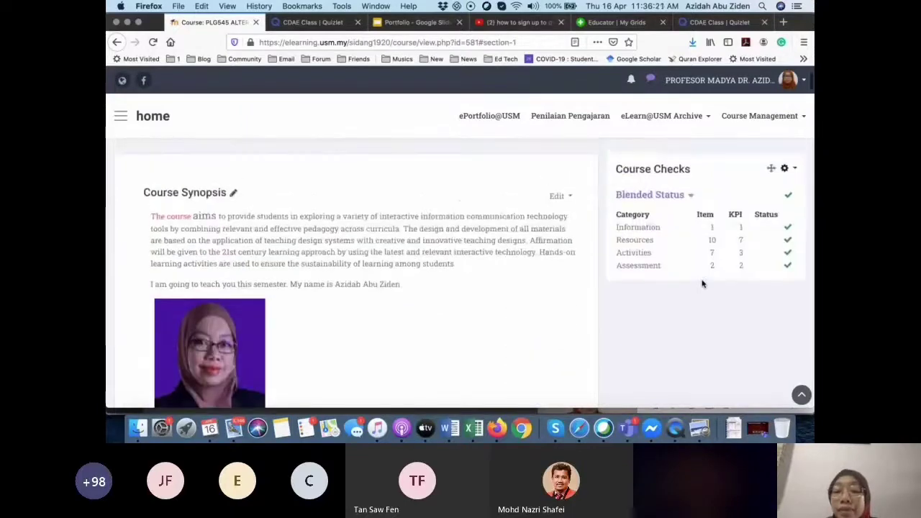
{"action": "scroll", "coordinate": [700, 283], "scroll_direction": "down", "scroll_amount": 3}
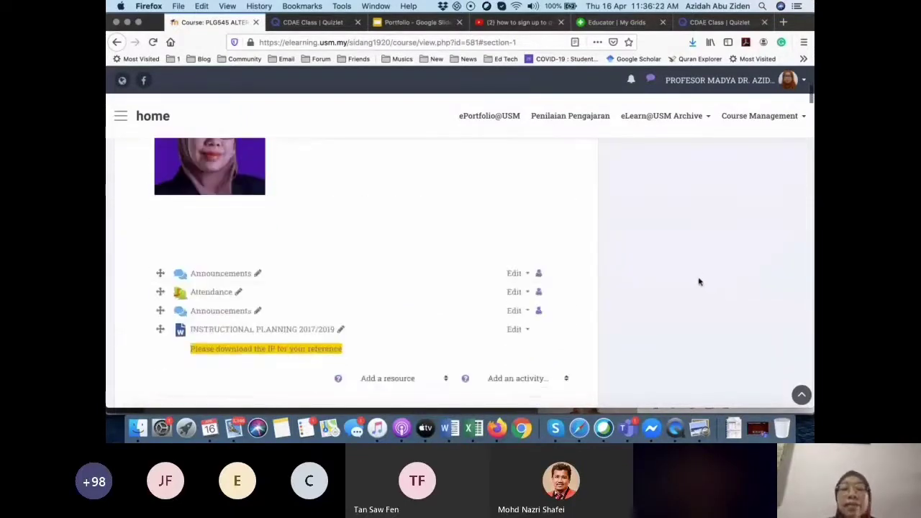
{"action": "scroll", "coordinate": [695, 276], "scroll_direction": "down", "scroll_amount": 3}
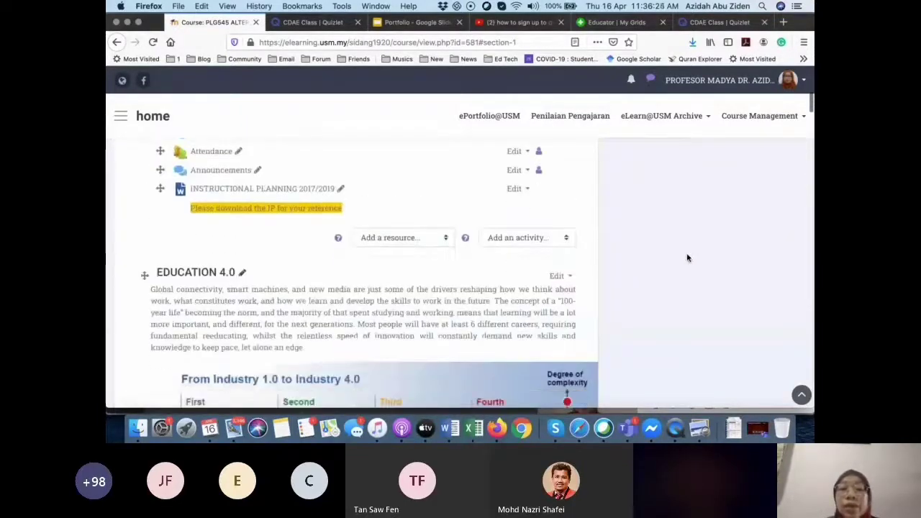
{"action": "left_click", "coordinate": [617, 22]}
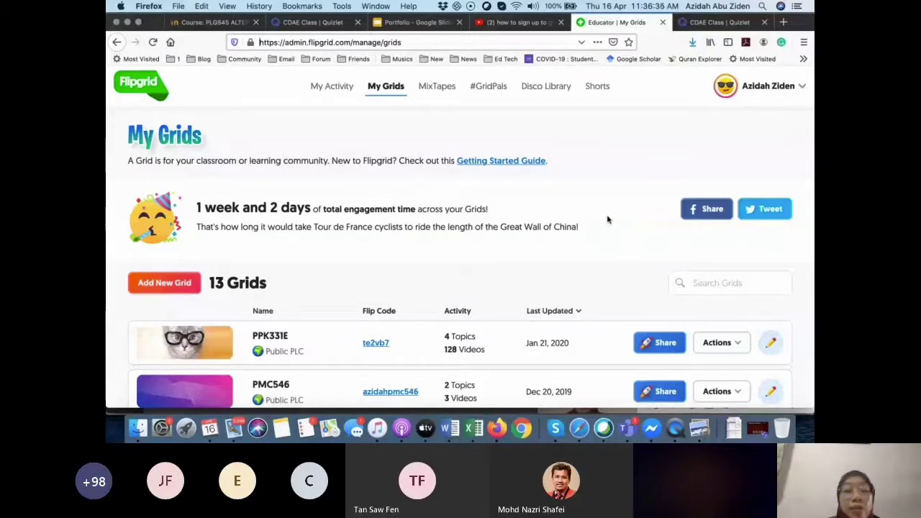
{"action": "scroll", "coordinate": [607, 219], "scroll_direction": "down", "scroll_amount": 2}
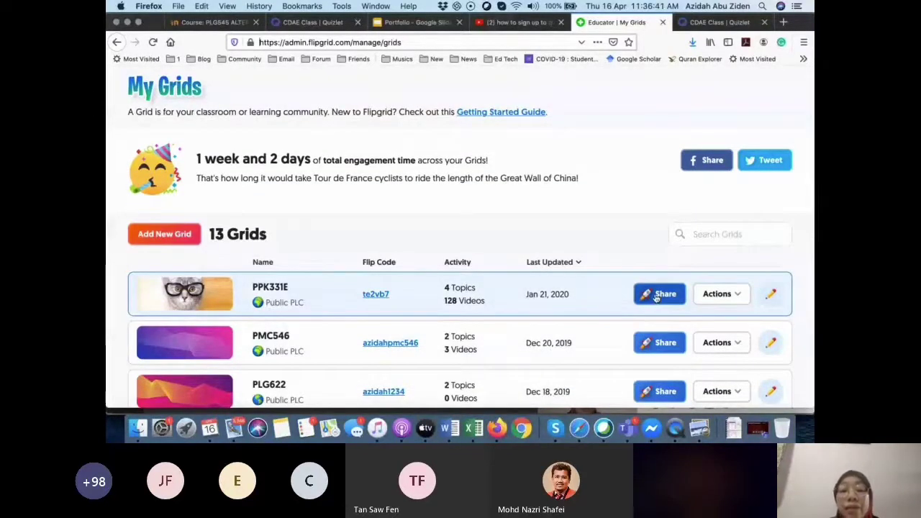
{"action": "scroll", "coordinate": [538, 297], "scroll_direction": "down", "scroll_amount": 1}
{"action": "scroll", "coordinate": [596, 283], "scroll_direction": "down", "scroll_amount": 1}
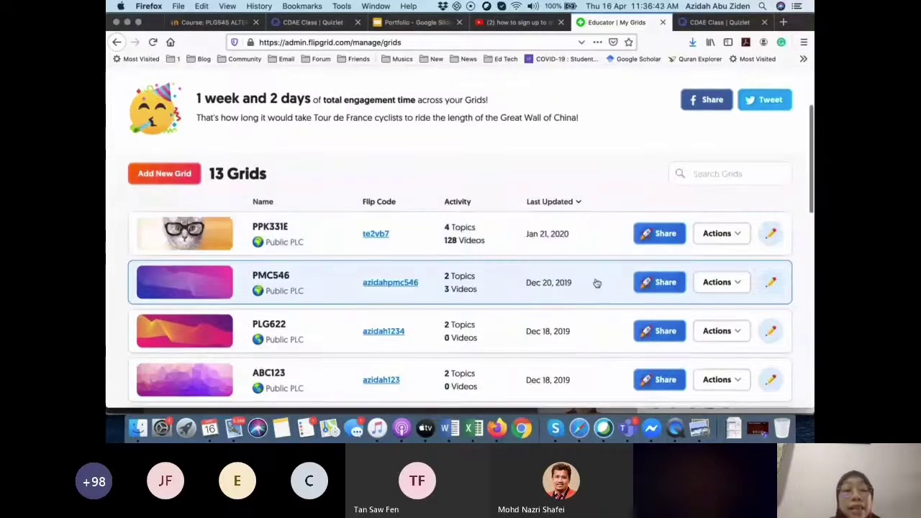
{"action": "scroll", "coordinate": [623, 288], "scroll_direction": "down", "scroll_amount": 1}
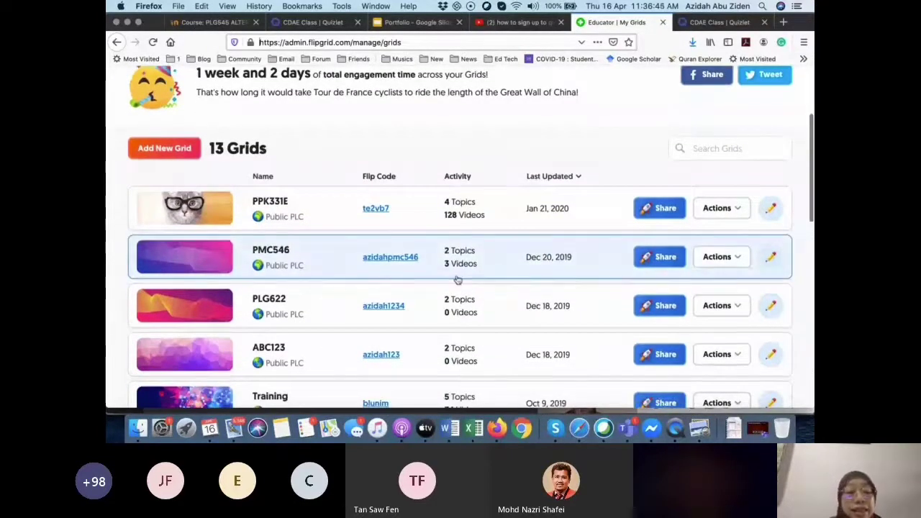
{"action": "scroll", "coordinate": [460, 280], "scroll_direction": "down", "scroll_amount": 2}
{"action": "scroll", "coordinate": [495, 287], "scroll_direction": "down", "scroll_amount": 3}
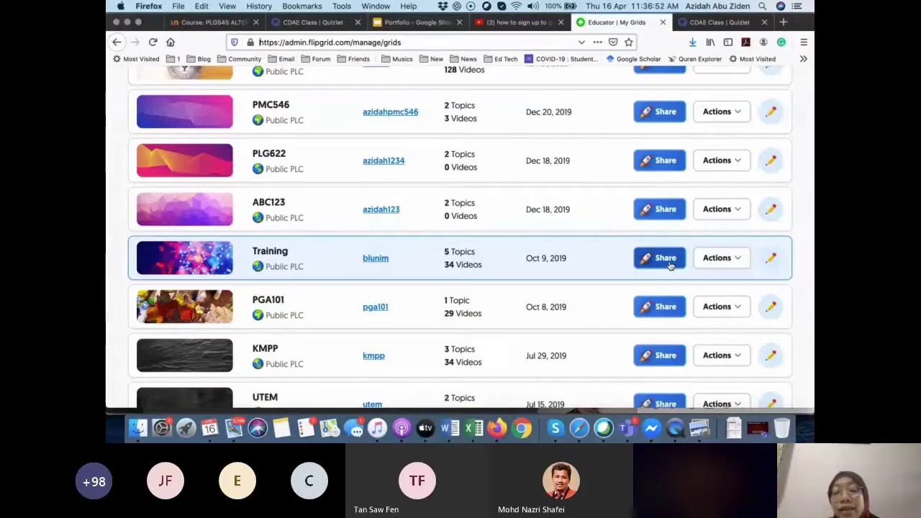
Copy the Training grid's embed code from its Share options and return to the PLG545 course.
{"action": "left_click", "coordinate": [665, 259]}
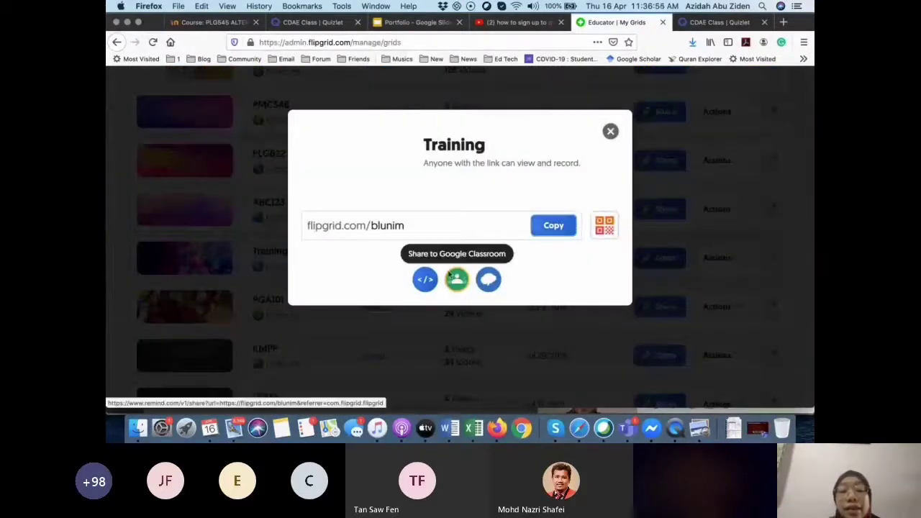
{"action": "left_click", "coordinate": [556, 226]}
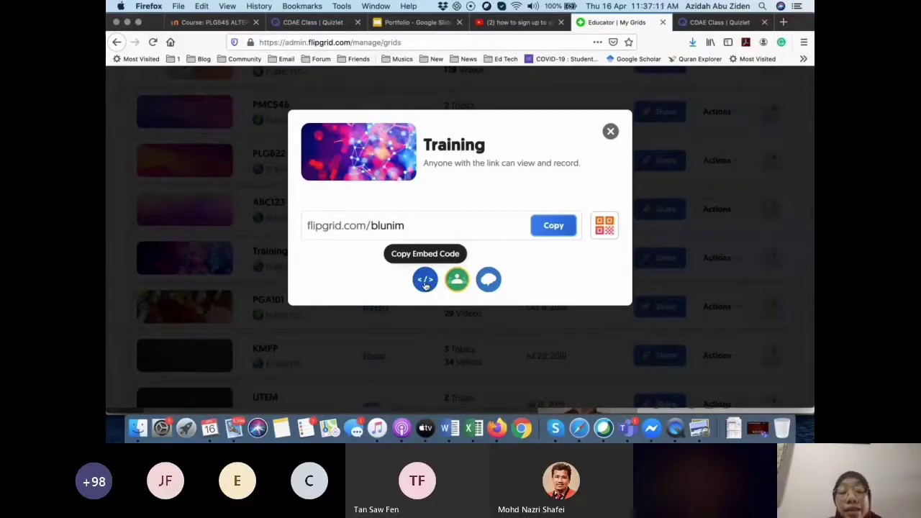
{"action": "left_click", "coordinate": [425, 285]}
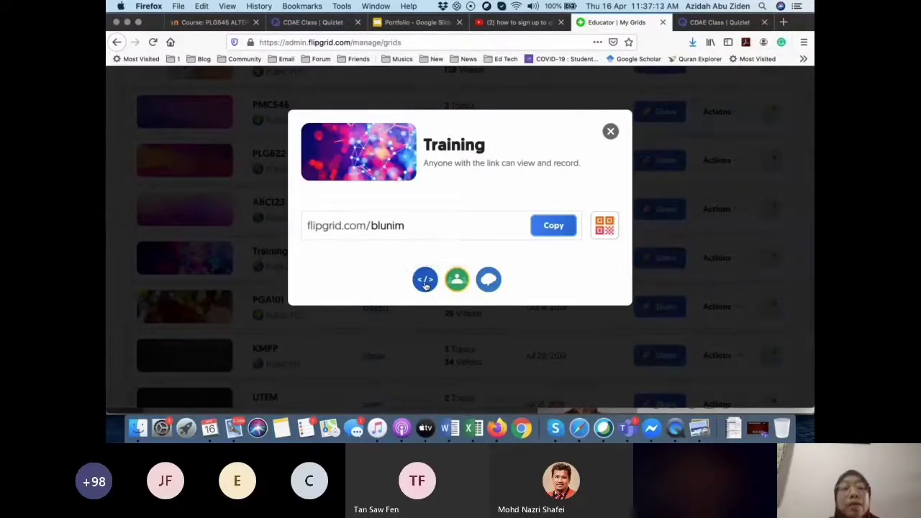
{"action": "left_click", "coordinate": [226, 24]}
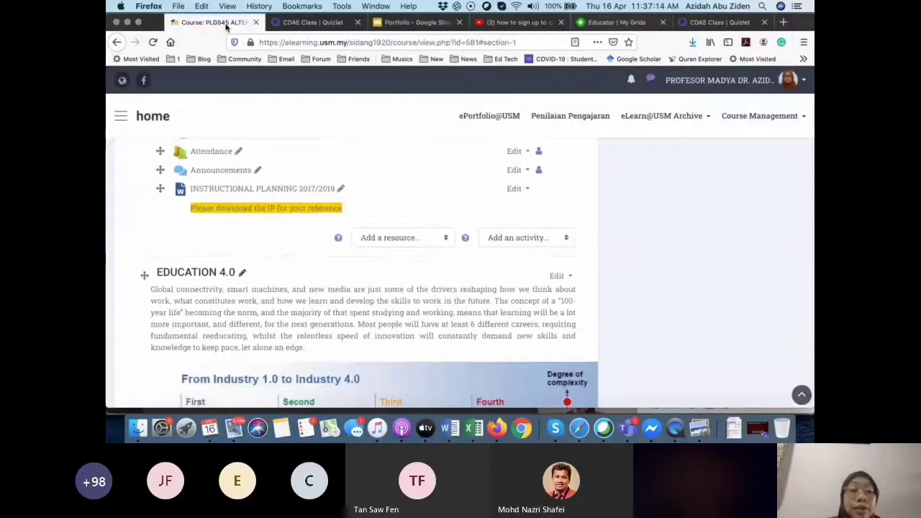
Choose Label from the Add a resource list of the 16 September - 22 September section.
{"action": "scroll", "coordinate": [314, 228], "scroll_direction": "down", "scroll_amount": 5}
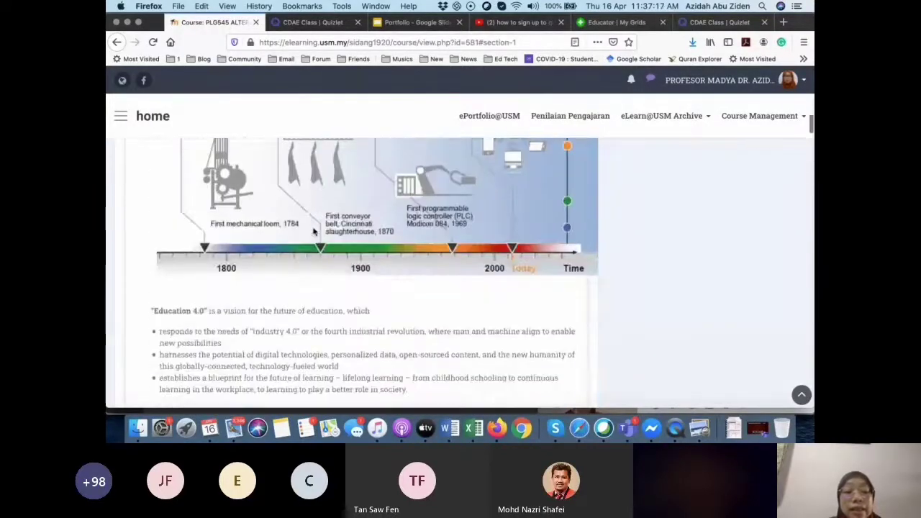
{"action": "scroll", "coordinate": [314, 230], "scroll_direction": "down", "scroll_amount": 15}
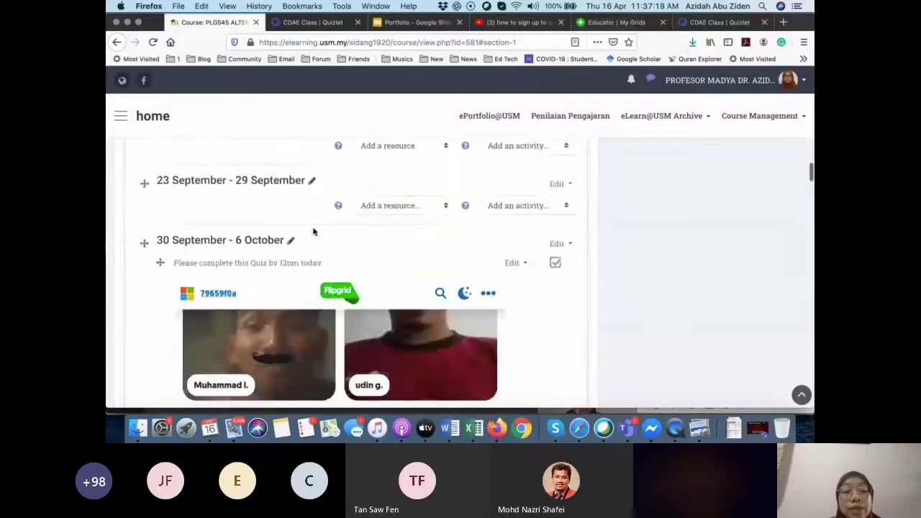
{"action": "scroll", "coordinate": [314, 231], "scroll_direction": "up", "scroll_amount": 3}
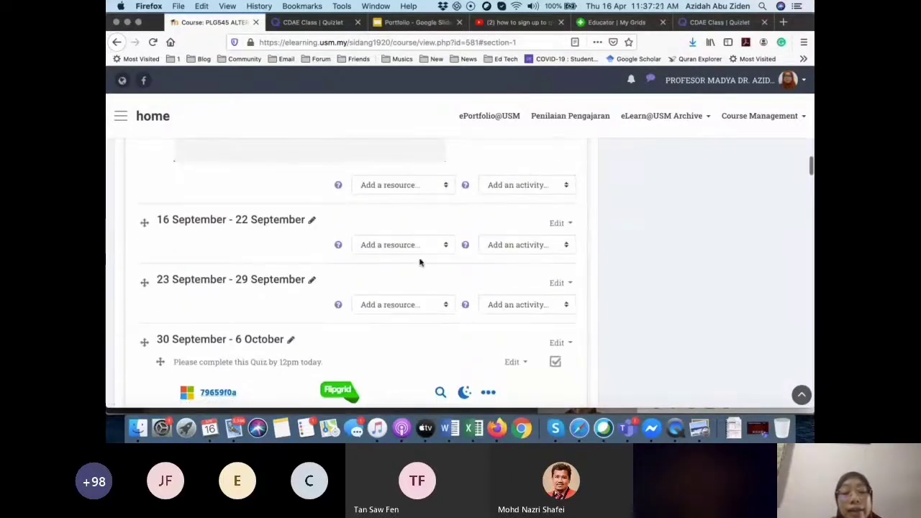
{"action": "left_click", "coordinate": [446, 246]}
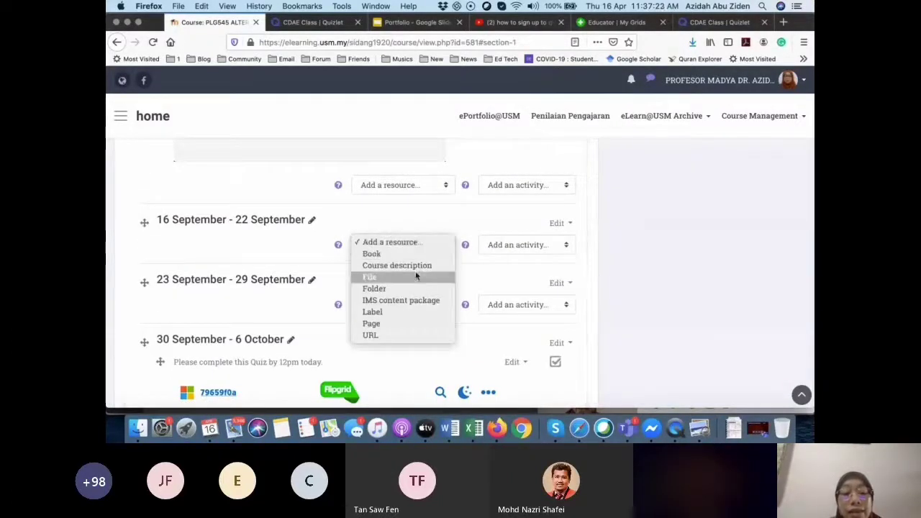
{"action": "left_click", "coordinate": [379, 317]}
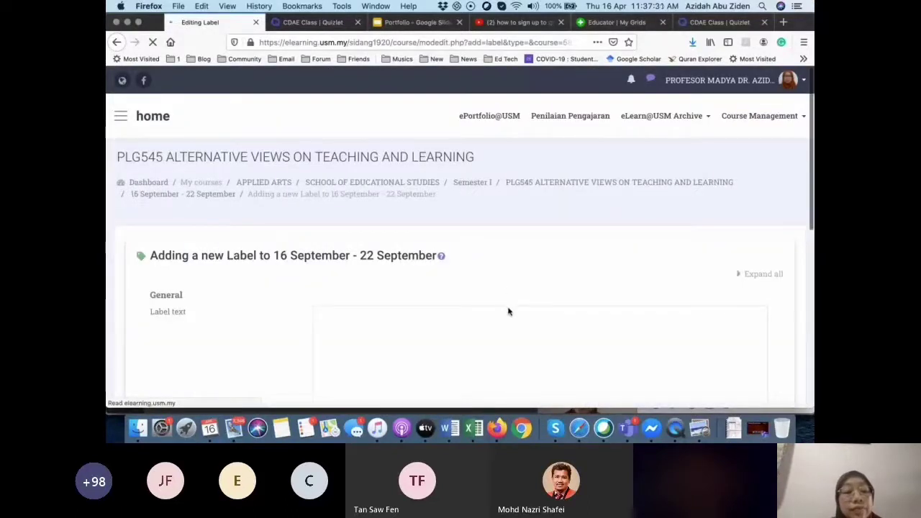
Write 'Please do this flipgrid assignment by tomorrow' as the label text, followed by a new line.
{"action": "scroll", "coordinate": [518, 300], "scroll_direction": "down", "scroll_amount": 2}
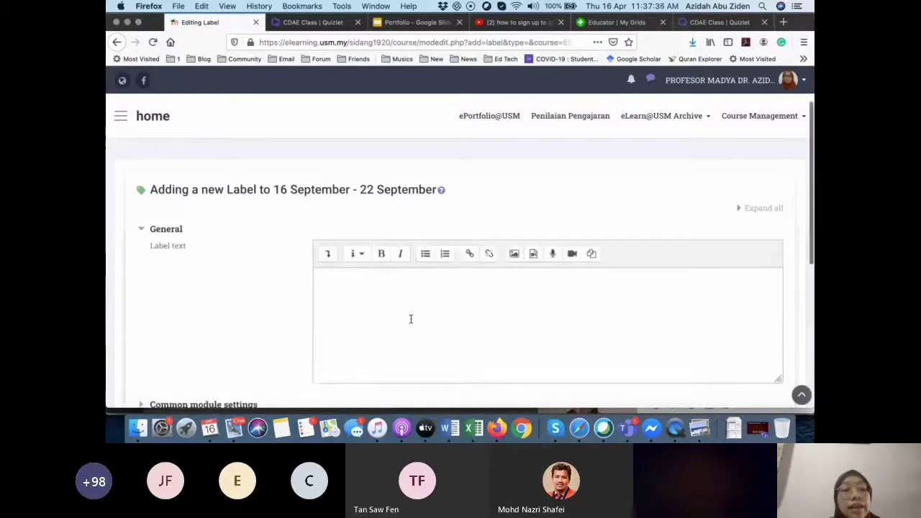
{"action": "left_click", "coordinate": [328, 254]}
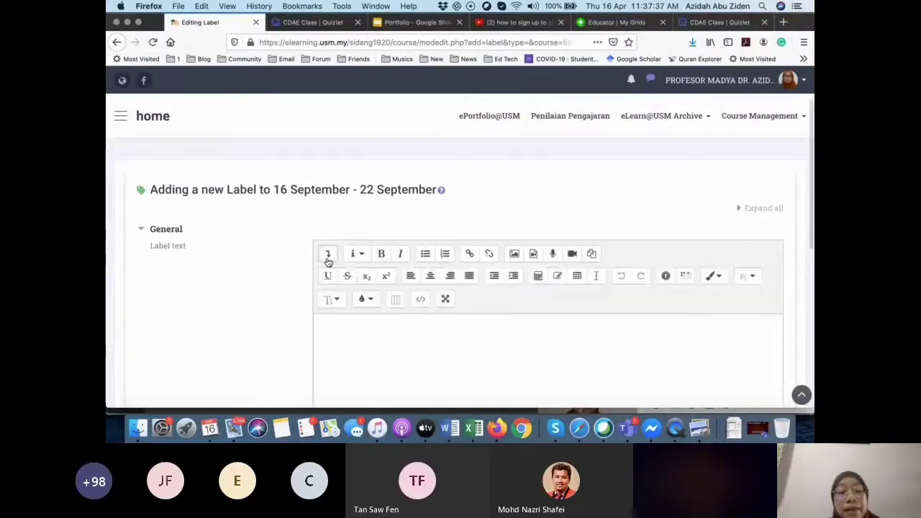
{"action": "left_click", "coordinate": [345, 331]}
{"action": "type", "text": "Ple"}
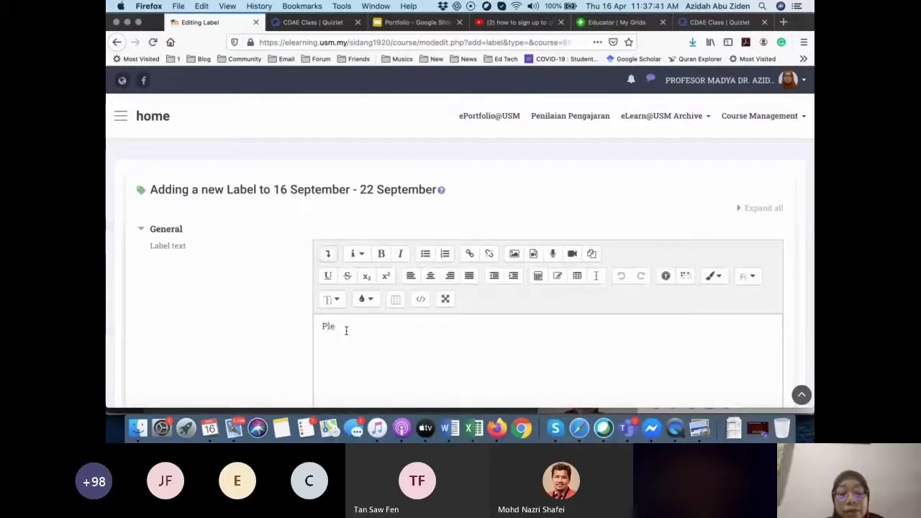
{"action": "type", "text": "ase do this"}
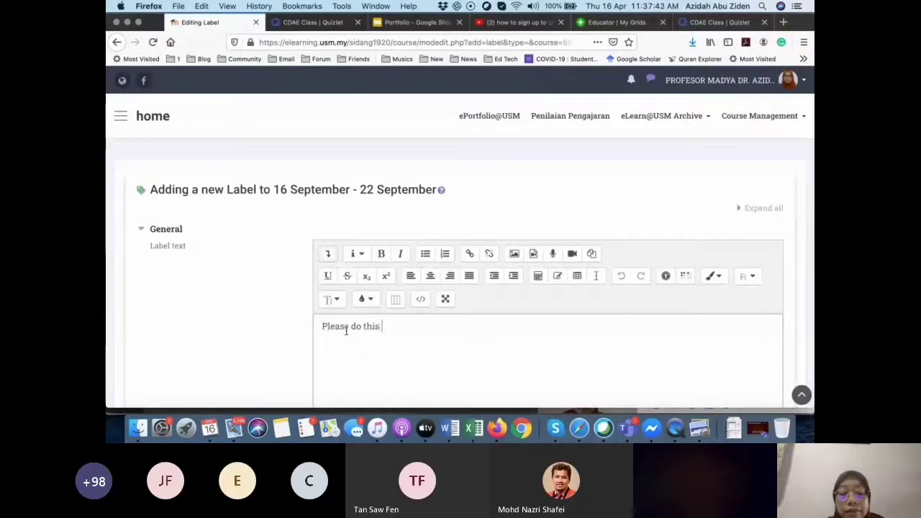
{"action": "type", "text": " fl"}
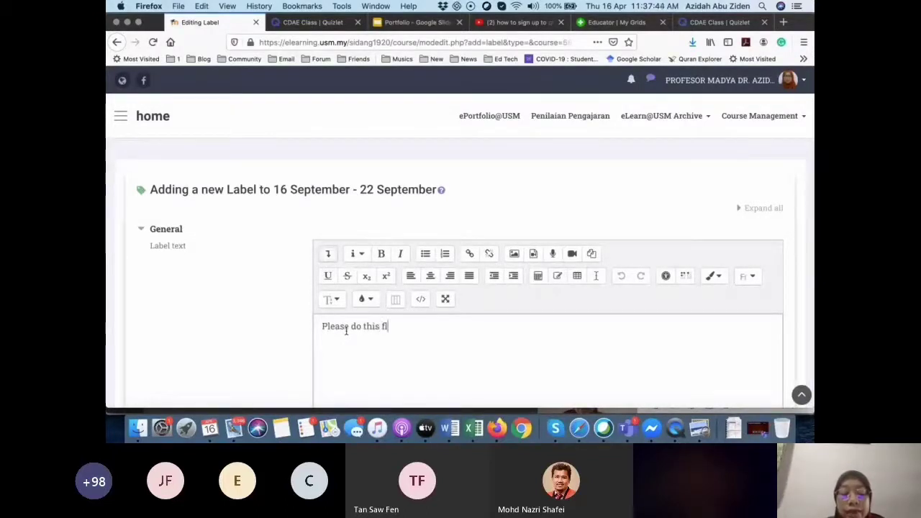
{"action": "type", "text": "ipgrid assi"}
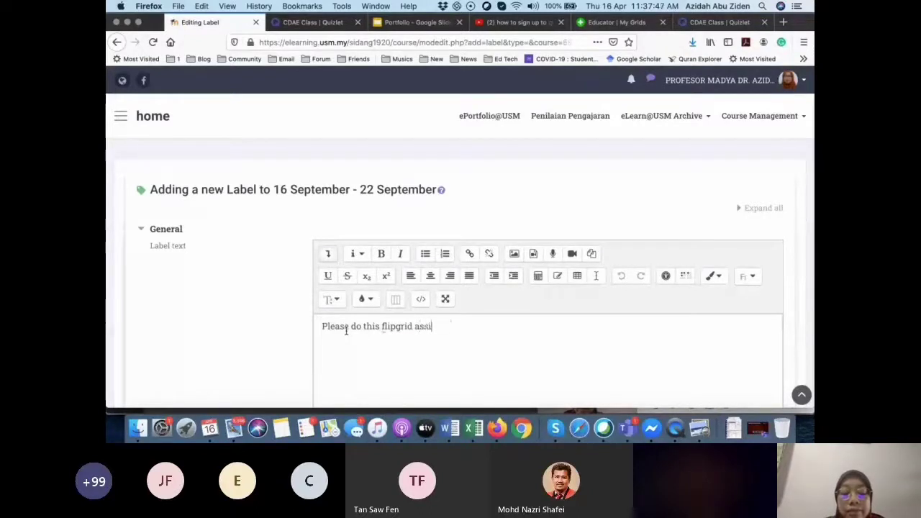
{"action": "type", "text": "gnment by tomoo"}
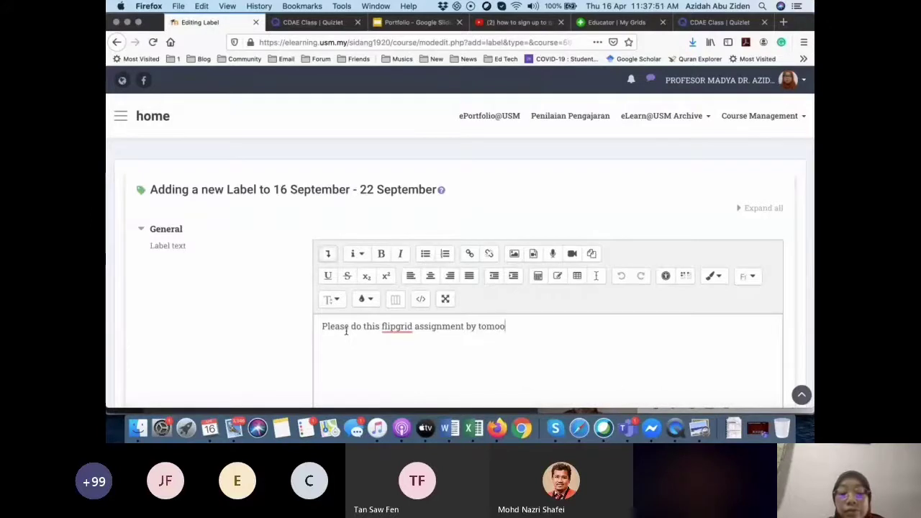
{"action": "key", "text": "BackSpace"}
{"action": "type", "text": "rrow"}
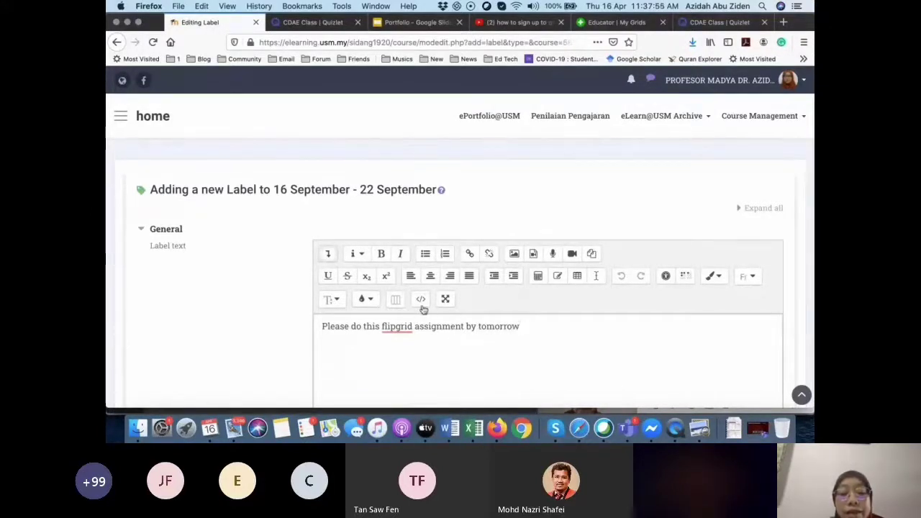
{"action": "key", "text": "Return"}
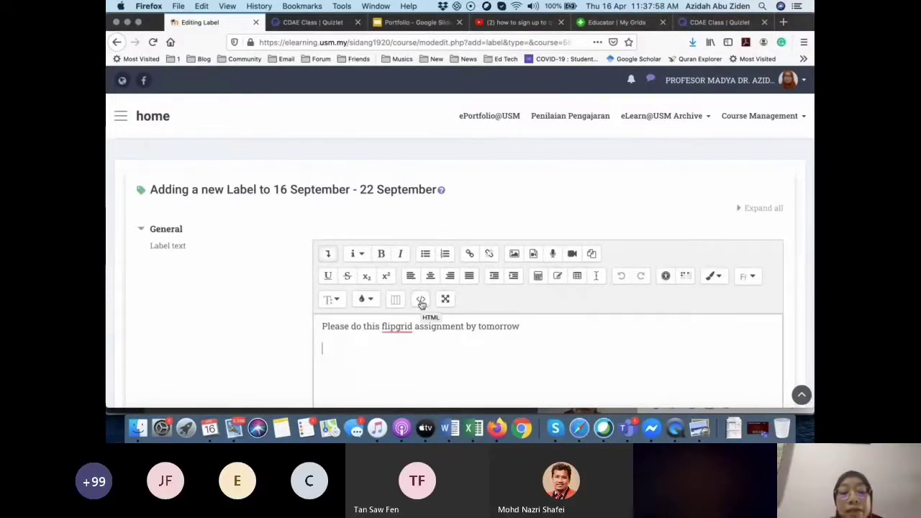
Switch the label editor to HTML source view, glancing back at the Training grid's share dialog.
{"action": "left_click", "coordinate": [422, 300]}
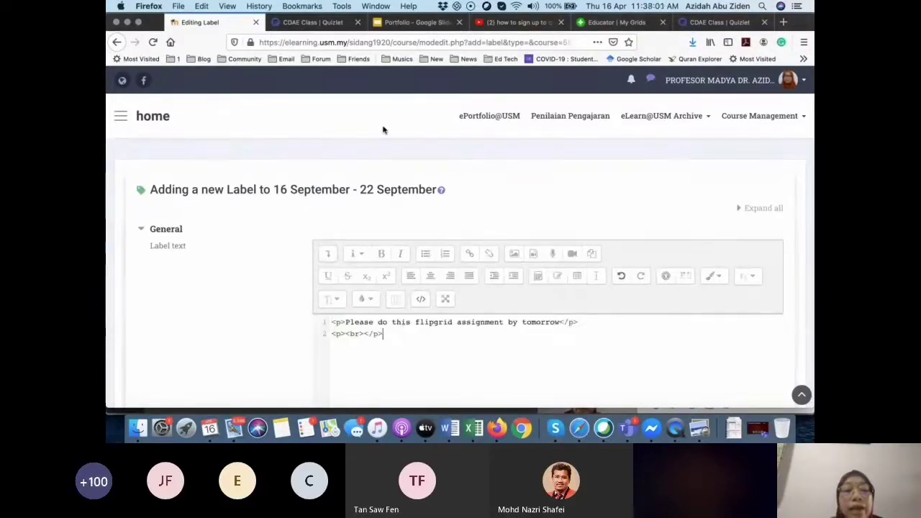
{"action": "left_click", "coordinate": [603, 23]}
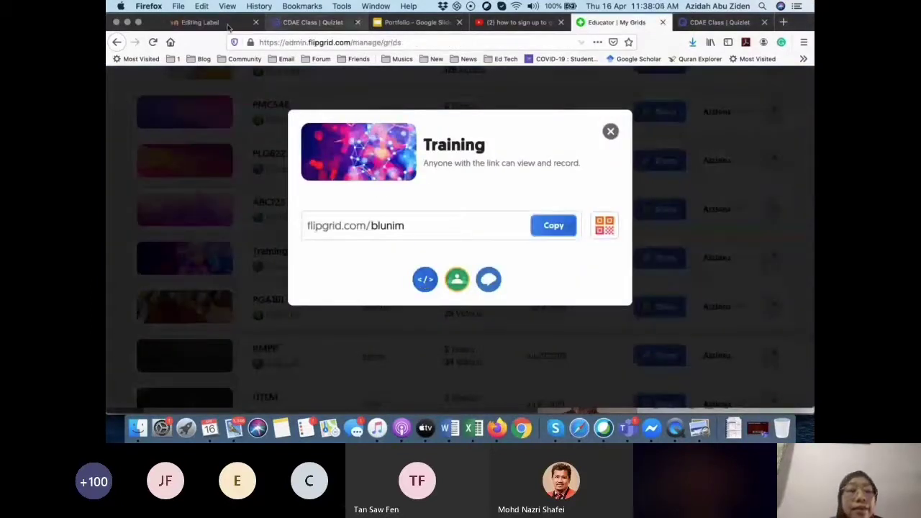
{"action": "left_click", "coordinate": [223, 23]}
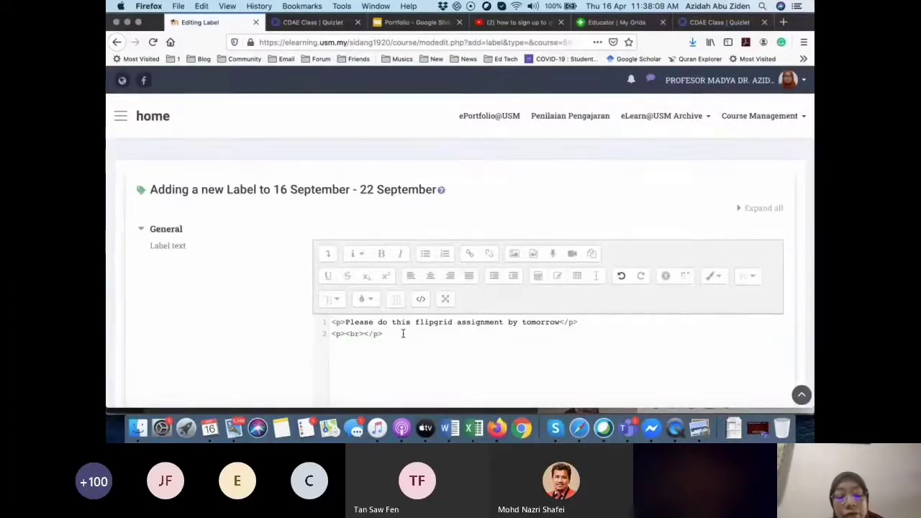
Paste the Training grid's embed code into the HTML source and return to the rendered editor view.
{"action": "type", "text": "<iframe     width=\"600\"     height=\"600\"     frameBorder=\"0\"     src=\"https://flipgrid.com/blunim?embed=true\"     webkitallowfullscreen     mozallowfullscreen     allowfullscreen     allow=\"microphone; camera\"></iframe>"}
{"action": "scroll", "coordinate": [432, 331], "scroll_direction": "down", "scroll_amount": 3}
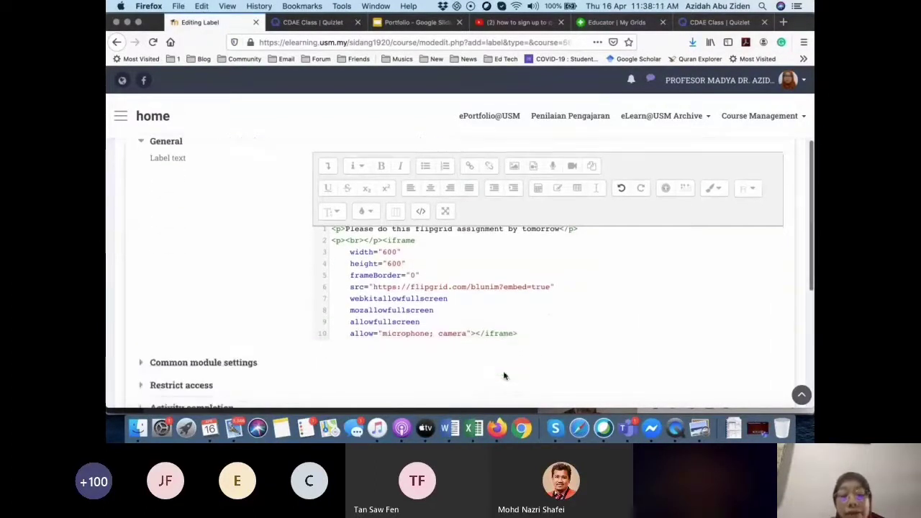
{"action": "left_click", "coordinate": [422, 213]}
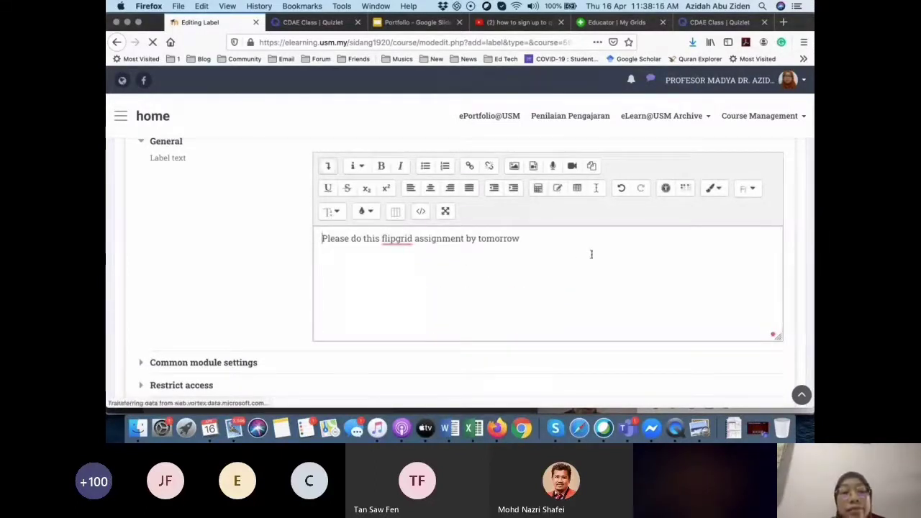
{"action": "scroll", "coordinate": [698, 269], "scroll_direction": "down", "scroll_amount": 3}
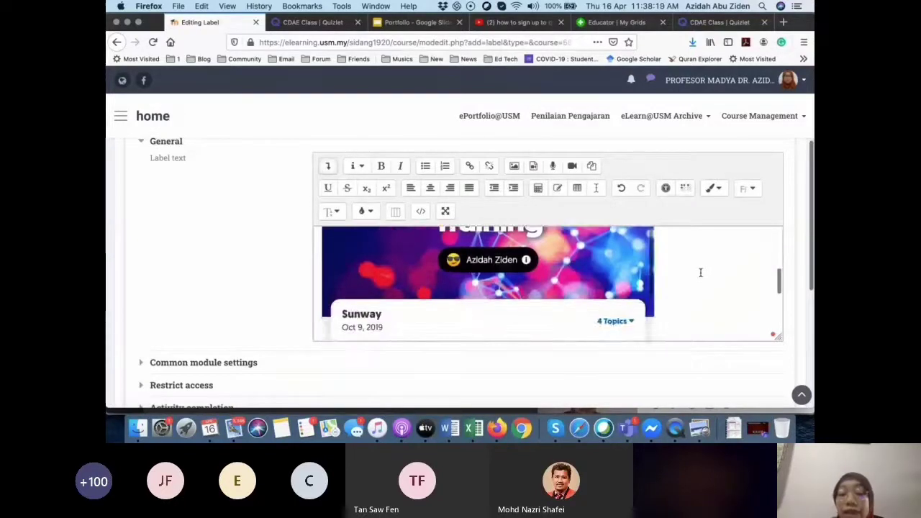
{"action": "scroll", "coordinate": [700, 272], "scroll_direction": "down", "scroll_amount": 5}
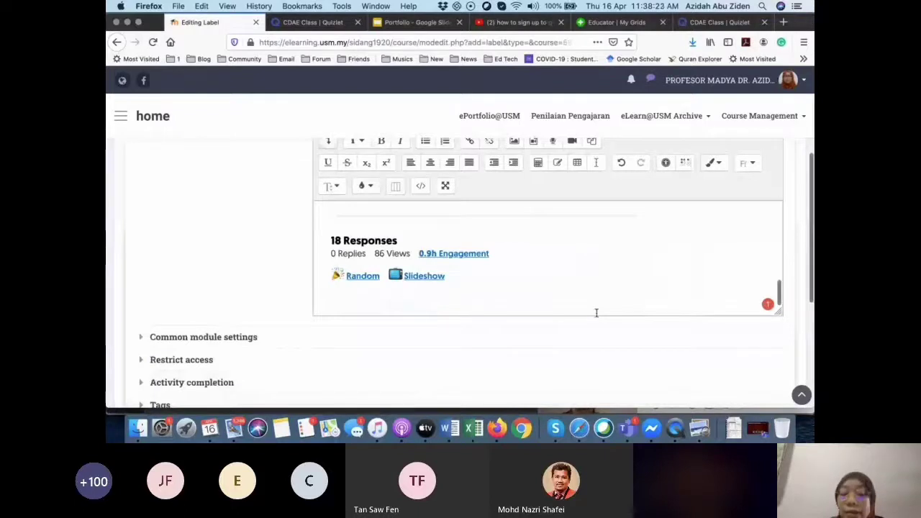
{"action": "scroll", "coordinate": [596, 313], "scroll_direction": "down", "scroll_amount": 4}
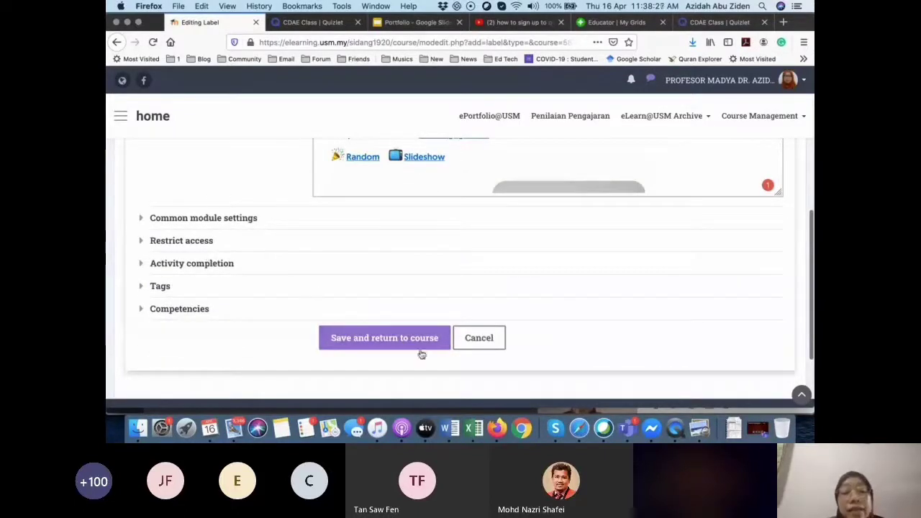
Save the label and scroll down the course page to its embedded Flipgrid grid.
{"action": "left_click", "coordinate": [416, 339]}
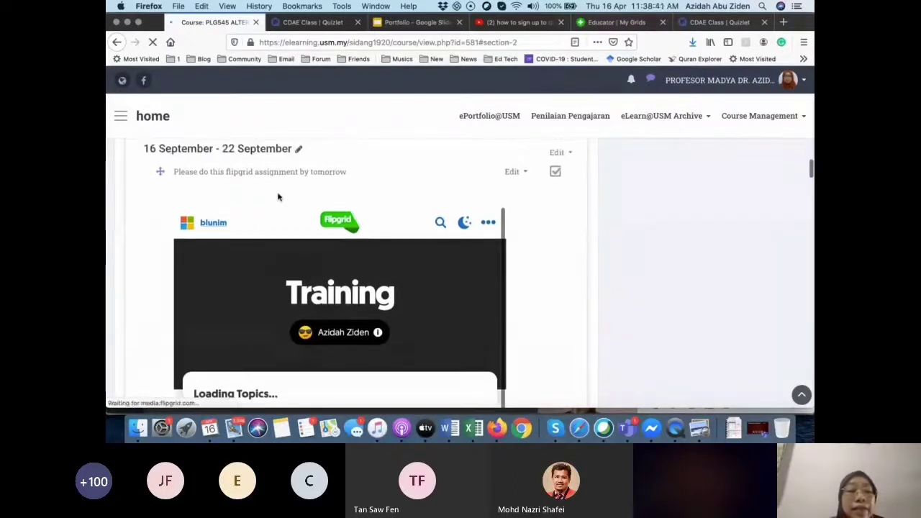
{"action": "scroll", "coordinate": [563, 328], "scroll_direction": "down", "scroll_amount": 2}
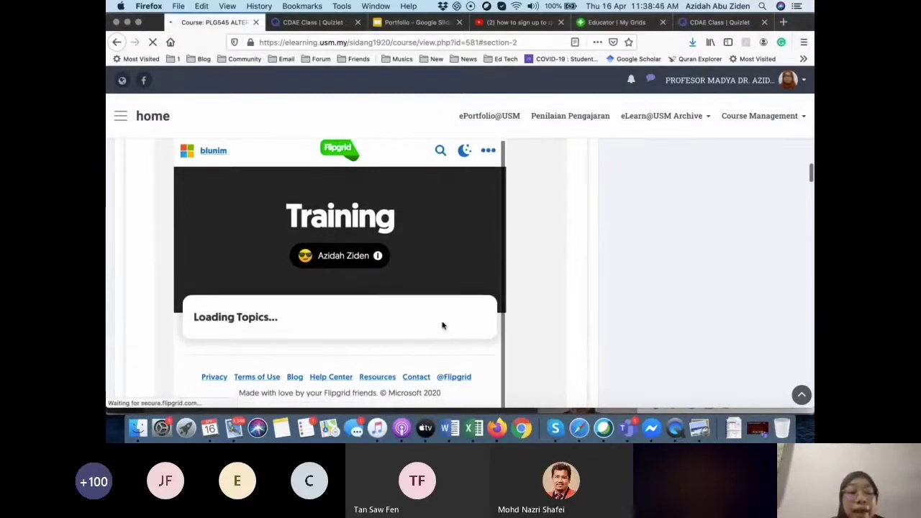
{"action": "scroll", "coordinate": [441, 327], "scroll_direction": "down", "scroll_amount": 1}
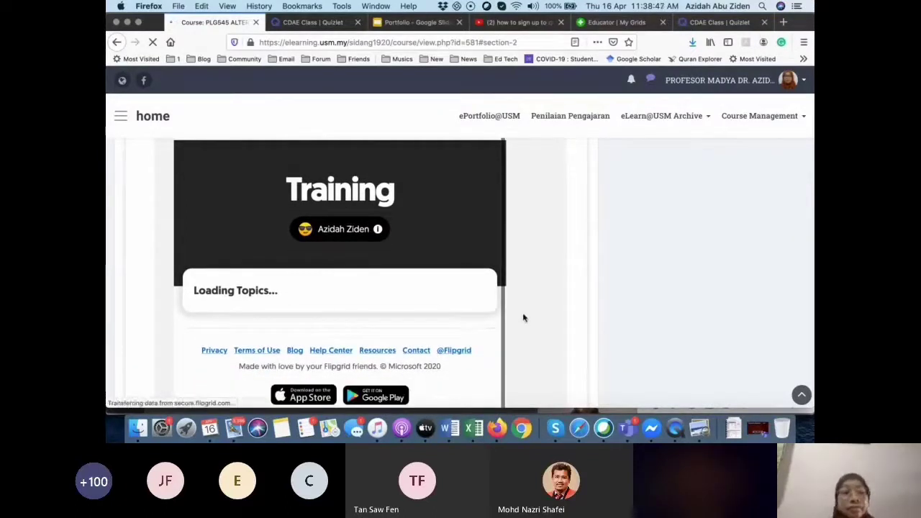
{"action": "scroll", "coordinate": [535, 318], "scroll_direction": "down", "scroll_amount": 1}
{"action": "scroll", "coordinate": [534, 319], "scroll_direction": "down", "scroll_amount": 1}
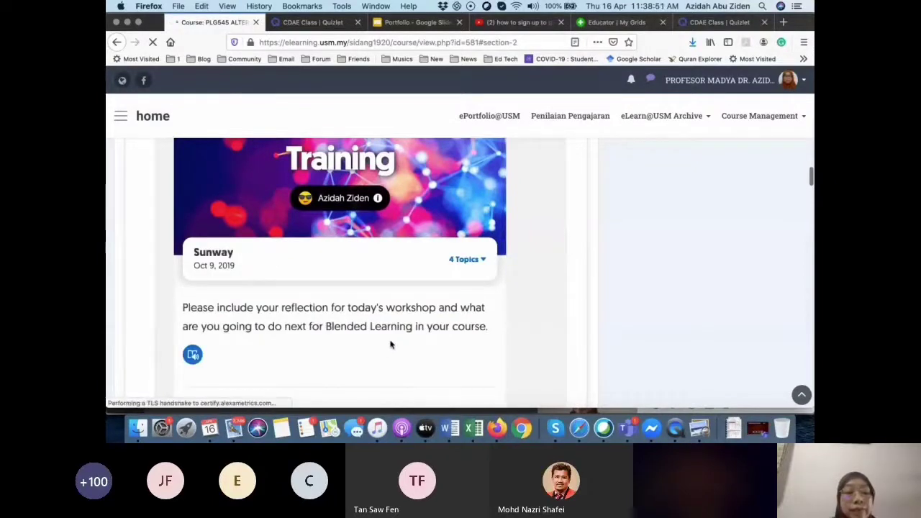
{"action": "scroll", "coordinate": [389, 345], "scroll_direction": "down", "scroll_amount": 3}
{"action": "scroll", "coordinate": [391, 344], "scroll_direction": "down", "scroll_amount": 5}
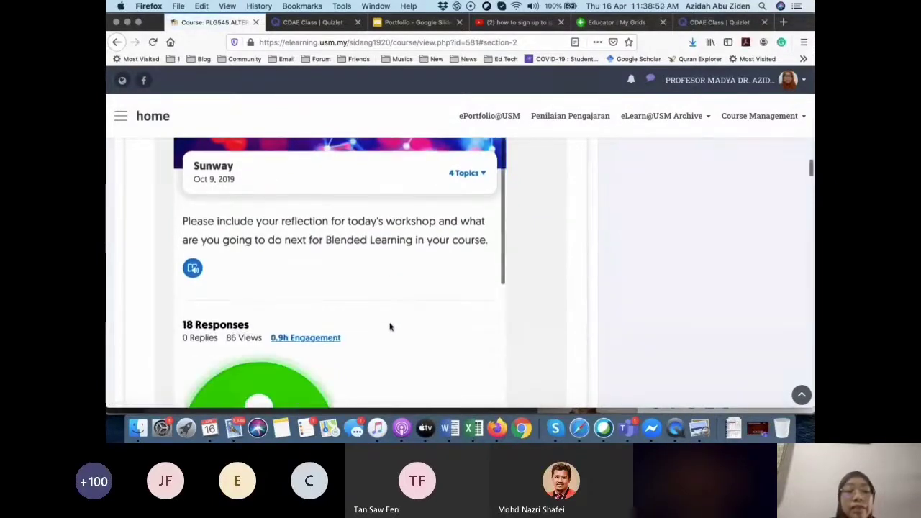
{"action": "scroll", "coordinate": [390, 324], "scroll_direction": "down", "scroll_amount": 2}
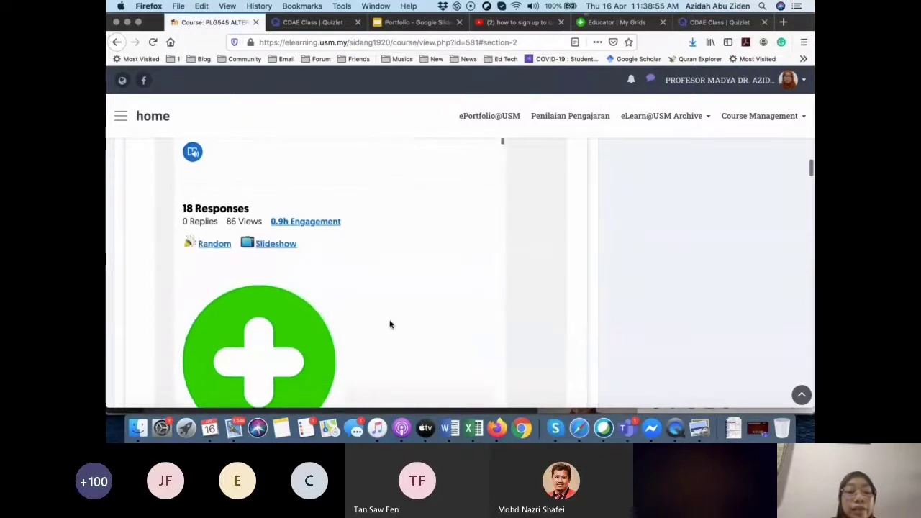
Browse past the 18 Responses header through the student video response thumbnails.
{"action": "scroll", "coordinate": [403, 329], "scroll_direction": "down", "scroll_amount": 6}
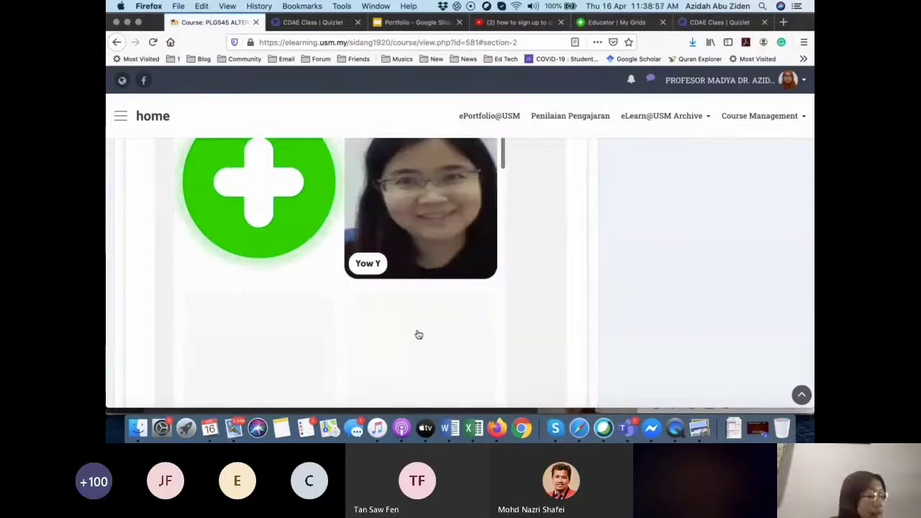
{"action": "scroll", "coordinate": [418, 335], "scroll_direction": "down", "scroll_amount": 1}
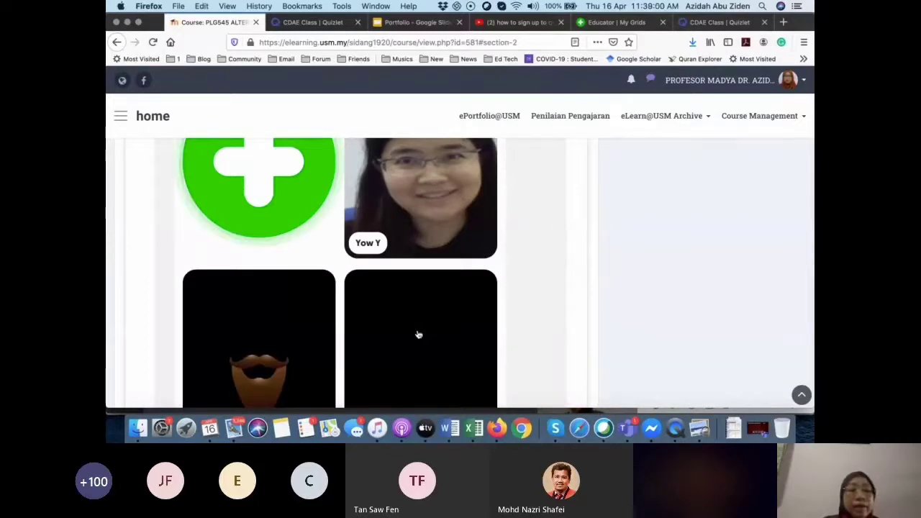
{"action": "scroll", "coordinate": [522, 275], "scroll_direction": "up", "scroll_amount": 1}
{"action": "scroll", "coordinate": [523, 276], "scroll_direction": "up", "scroll_amount": 2}
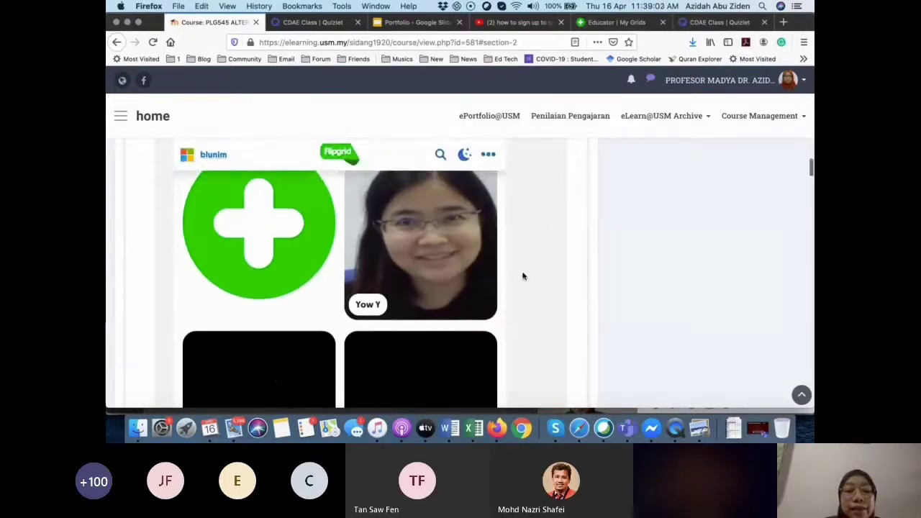
{"action": "scroll", "coordinate": [491, 295], "scroll_direction": "down", "scroll_amount": 6}
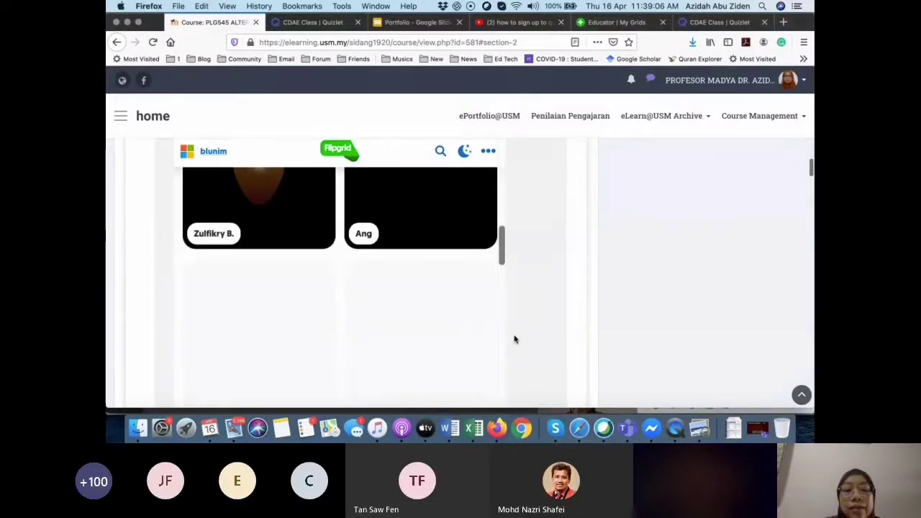
{"action": "scroll", "coordinate": [514, 339], "scroll_direction": "up", "scroll_amount": 1}
{"action": "scroll", "coordinate": [493, 324], "scroll_direction": "down", "scroll_amount": 2}
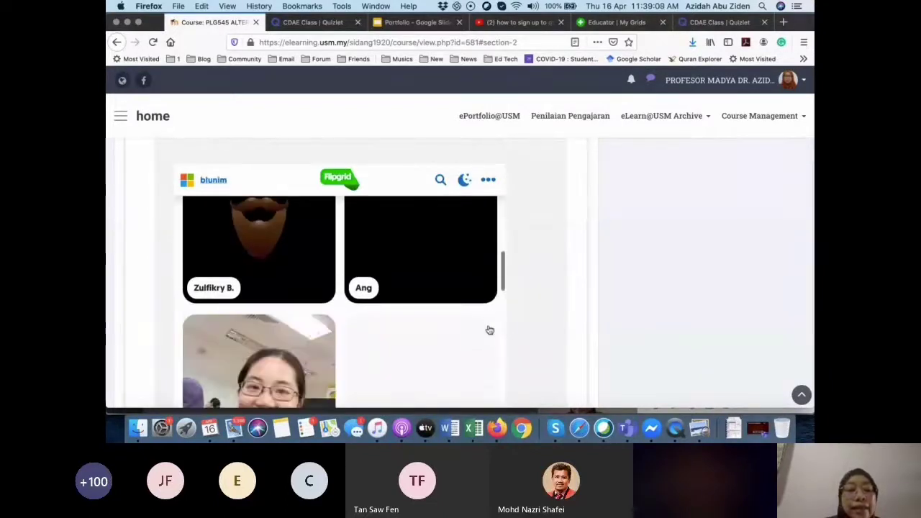
{"action": "scroll", "coordinate": [478, 320], "scroll_direction": "down", "scroll_amount": 3}
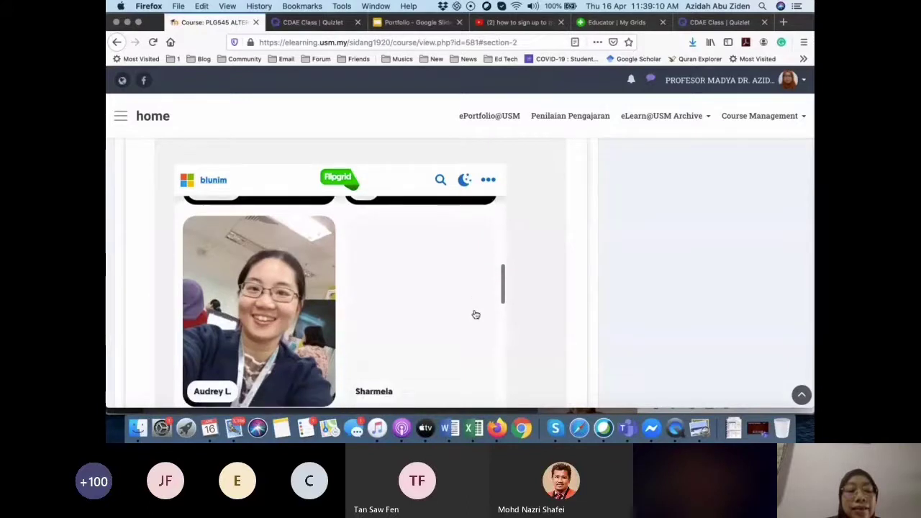
Play a student's response video in the embedded grid, close it, and return to Flipgrid's My Grids page.
{"action": "left_click", "coordinate": [283, 297]}
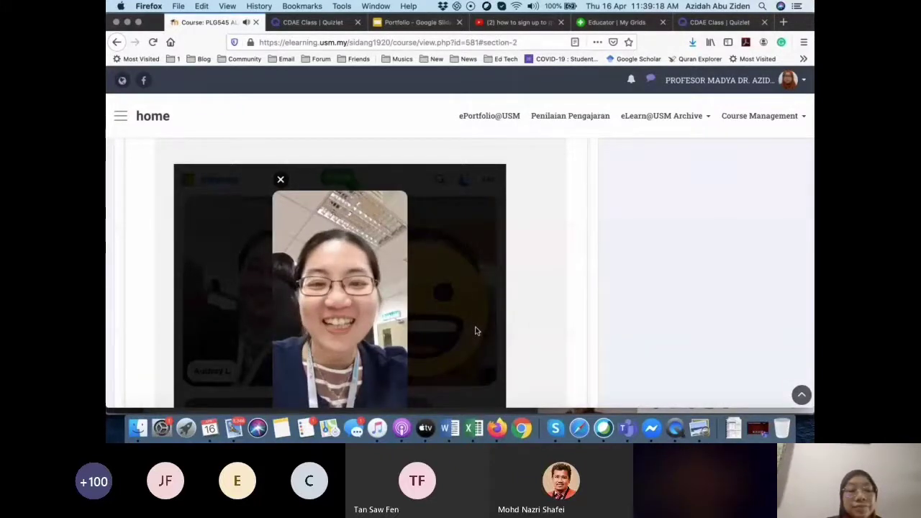
{"action": "scroll", "coordinate": [529, 336], "scroll_direction": "down", "scroll_amount": 1}
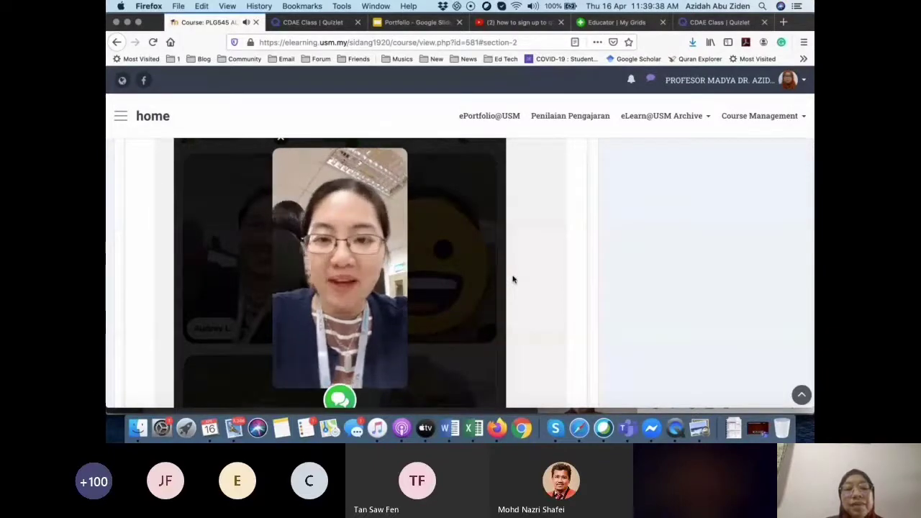
{"action": "scroll", "coordinate": [402, 316], "scroll_direction": "up", "scroll_amount": 3}
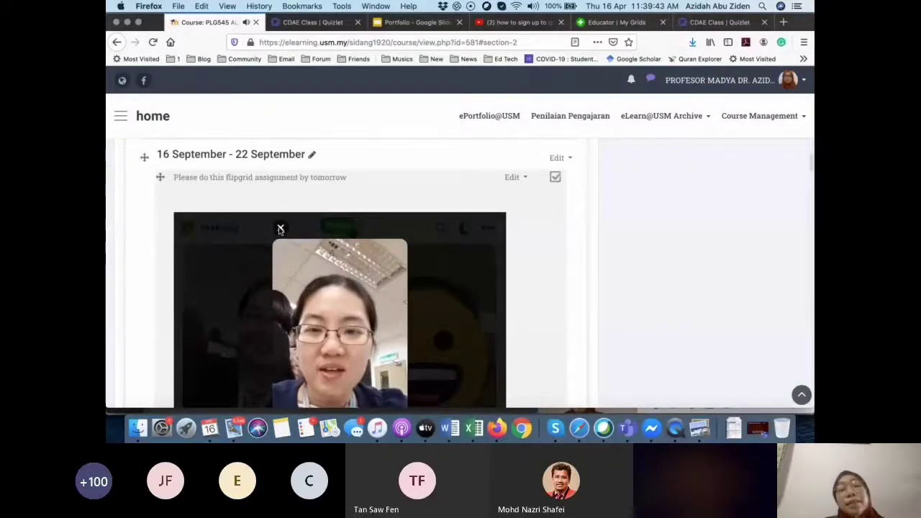
{"action": "left_click", "coordinate": [280, 229]}
{"action": "left_click", "coordinate": [611, 22]}
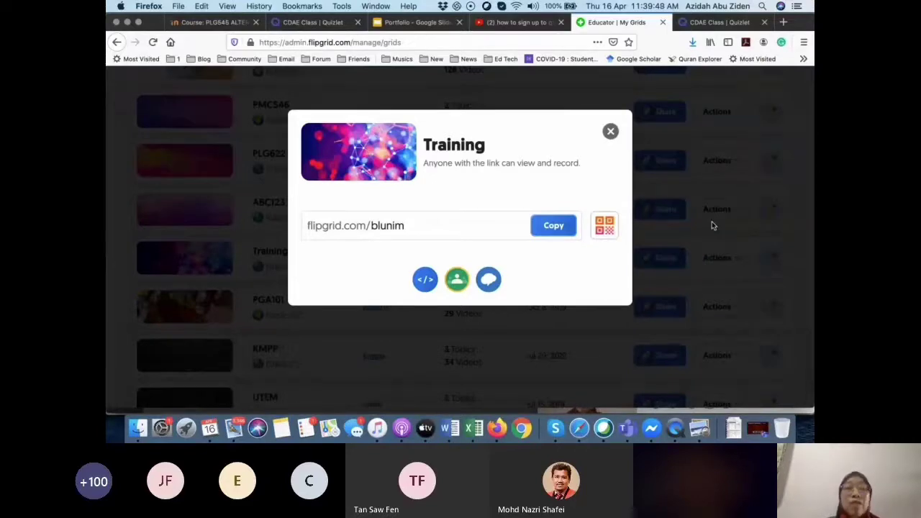
Close the Training grid's share dialog and look over the 13 grids listed on My Grids.
{"action": "left_click", "coordinate": [610, 132]}
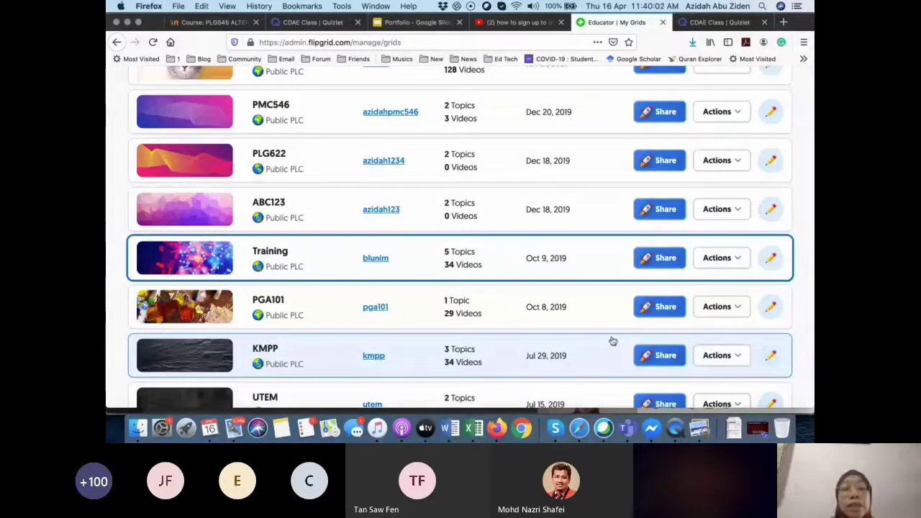
{"action": "scroll", "coordinate": [668, 228], "scroll_direction": "up", "scroll_amount": 3}
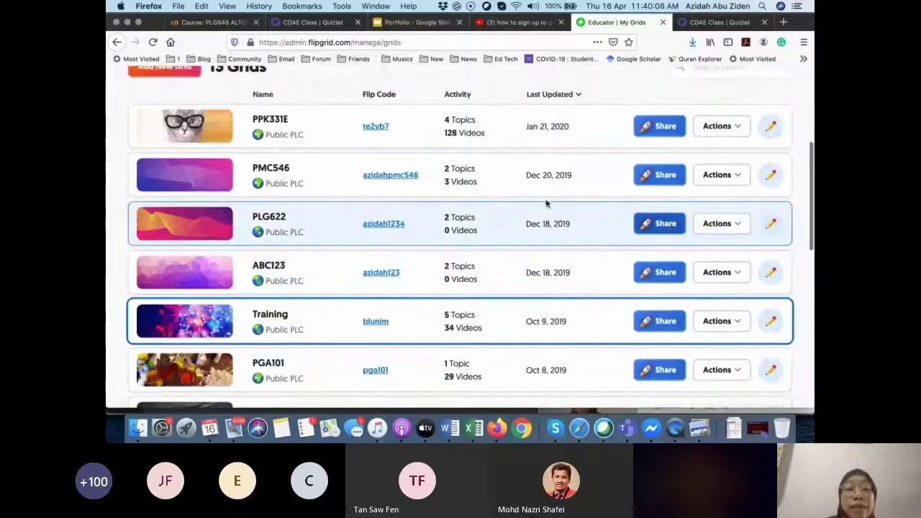
{"action": "scroll", "coordinate": [546, 205], "scroll_direction": "up", "scroll_amount": 10}
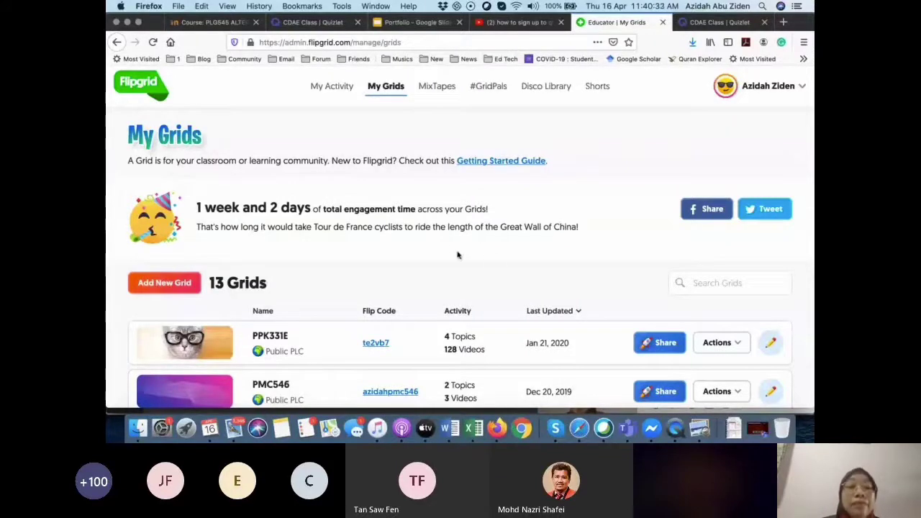
{"action": "scroll", "coordinate": [405, 270], "scroll_direction": "down", "scroll_amount": 2}
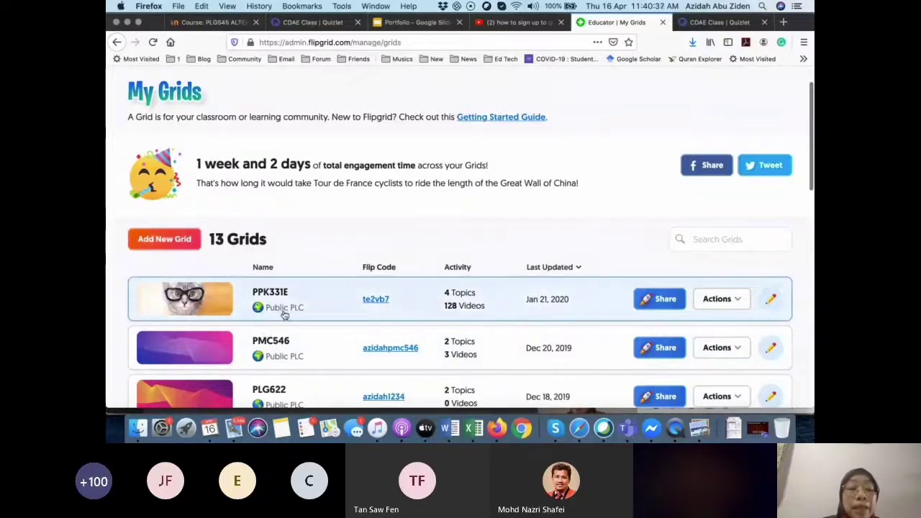
{"action": "scroll", "coordinate": [309, 302], "scroll_direction": "down", "scroll_amount": 3}
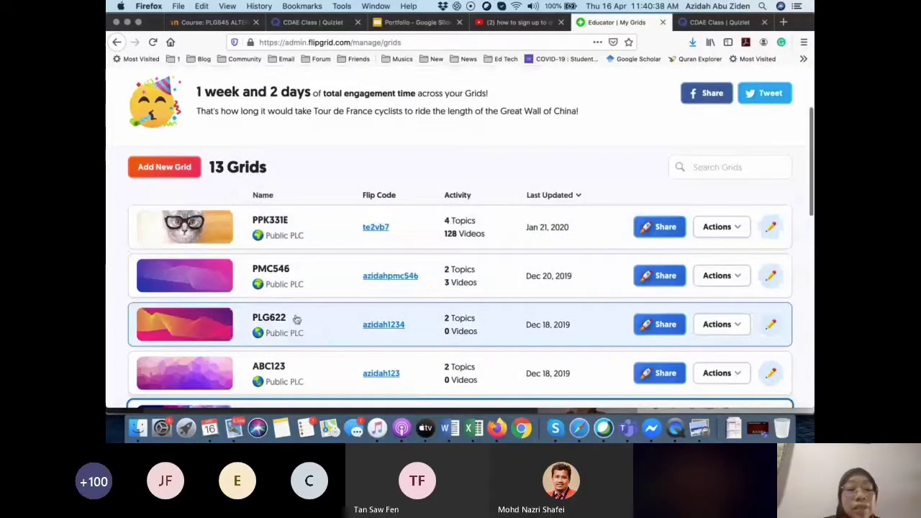
{"action": "scroll", "coordinate": [382, 238], "scroll_direction": "up", "scroll_amount": 4}
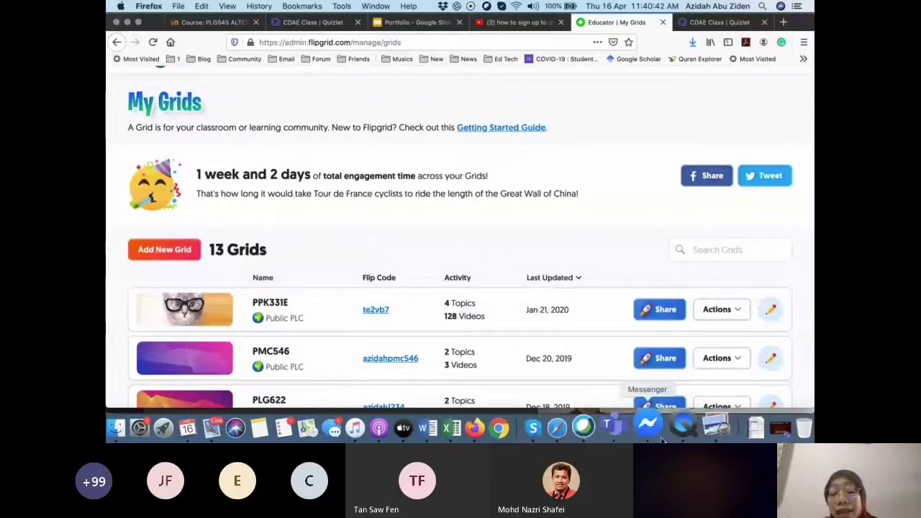
Back in the Teams meeting, expand and read the full IMPORTANT feedback-form announcement.
{"action": "left_click", "coordinate": [627, 429]}
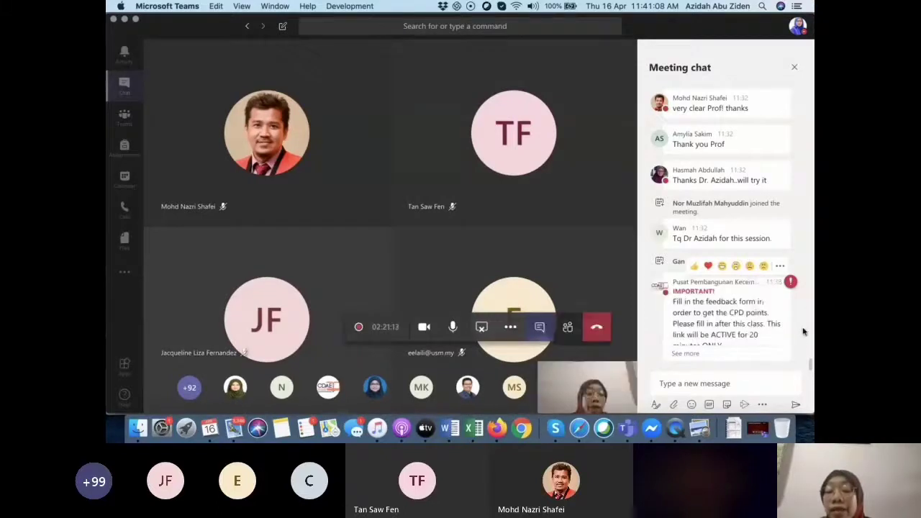
{"action": "left_click", "coordinate": [687, 354]}
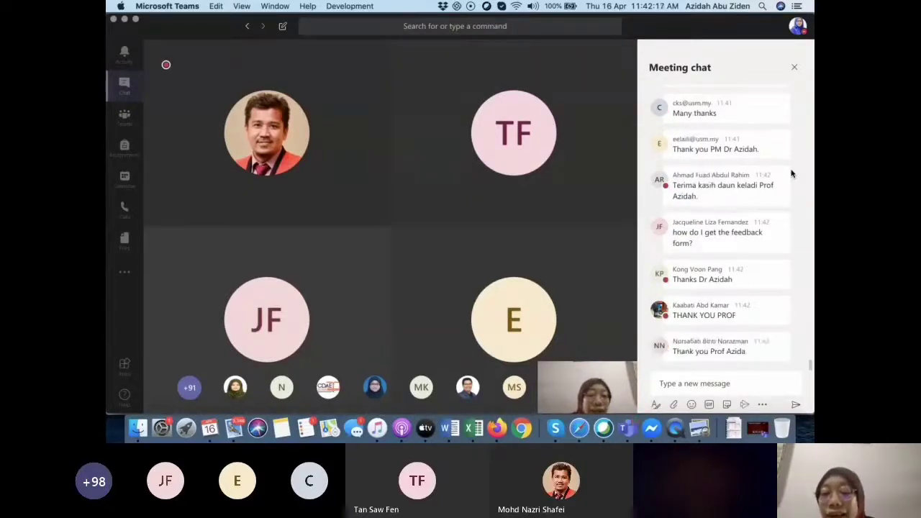
{"action": "scroll", "coordinate": [753, 232], "scroll_direction": "up", "scroll_amount": 1}
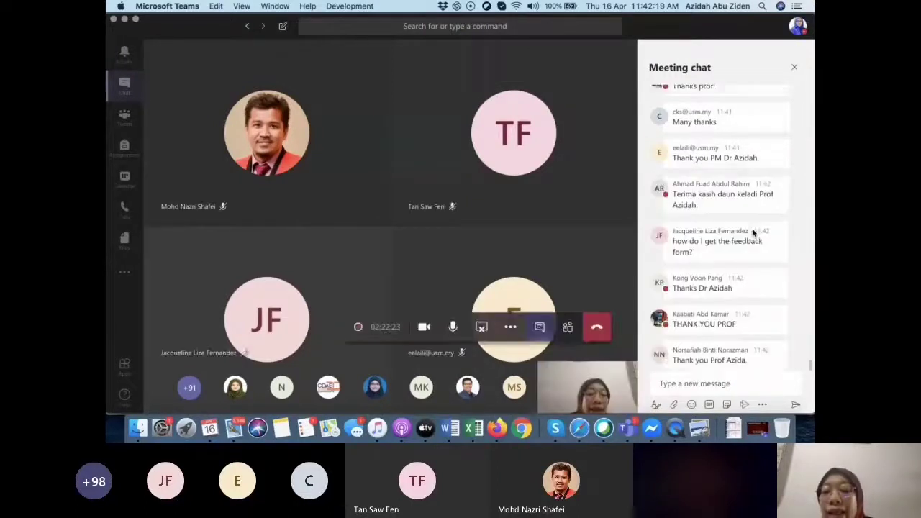
{"action": "scroll", "coordinate": [753, 232], "scroll_direction": "up", "scroll_amount": 2}
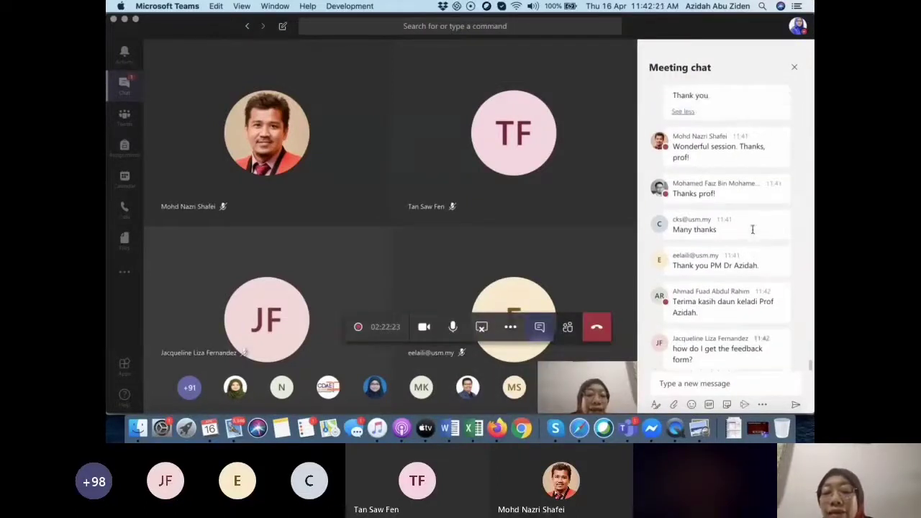
{"action": "scroll", "coordinate": [752, 229], "scroll_direction": "up", "scroll_amount": 2}
{"action": "scroll", "coordinate": [752, 229], "scroll_direction": "up", "scroll_amount": 5}
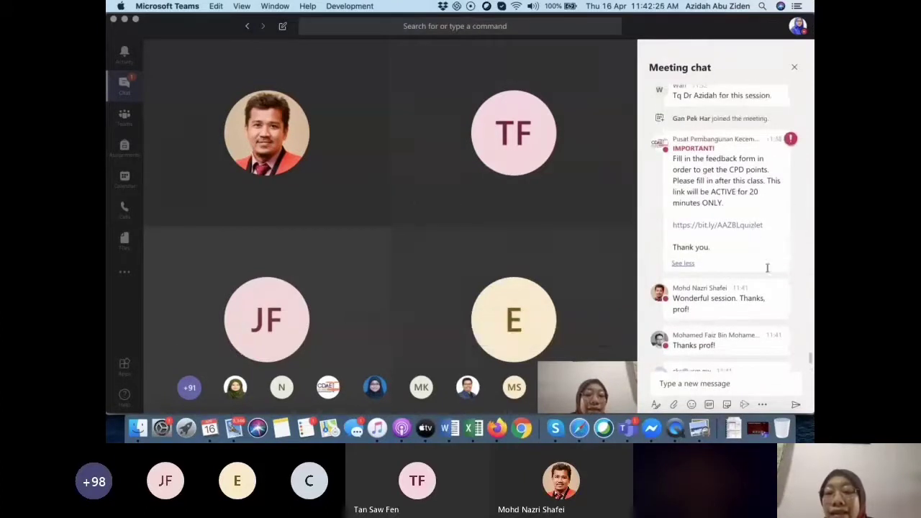
Scroll through the meeting chat down to the latest 11:42 thank-you messages.
{"action": "scroll", "coordinate": [674, 199], "scroll_direction": "down", "scroll_amount": 14}
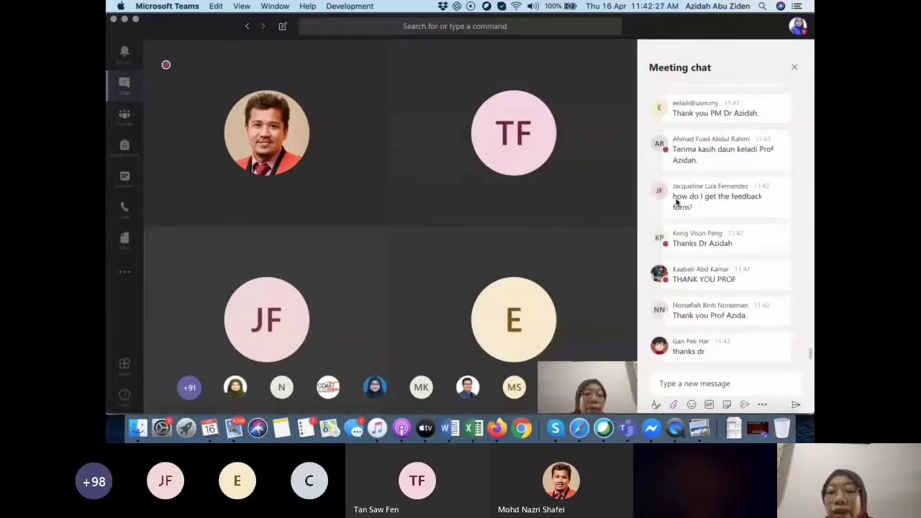
{"action": "scroll", "coordinate": [743, 214], "scroll_direction": "up", "scroll_amount": 4}
{"action": "scroll", "coordinate": [743, 215], "scroll_direction": "up", "scroll_amount": 10}
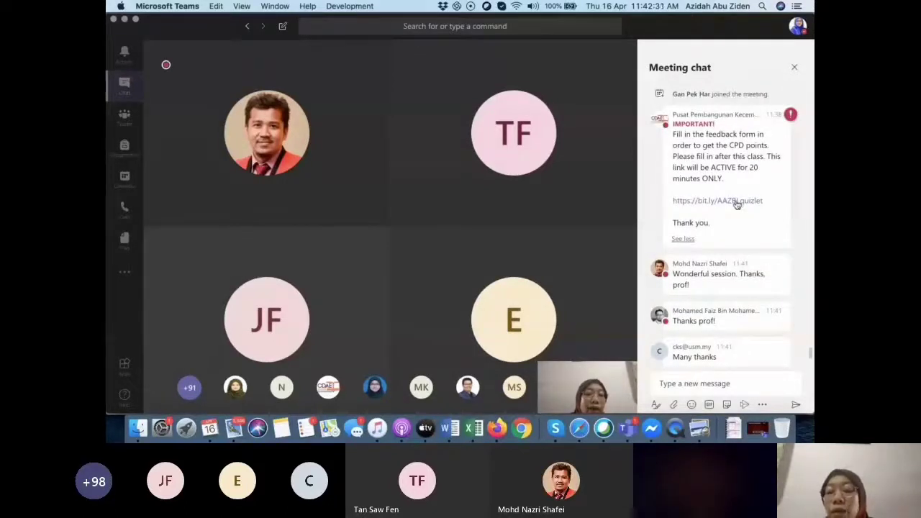
{"action": "scroll", "coordinate": [743, 208], "scroll_direction": "down", "scroll_amount": 5}
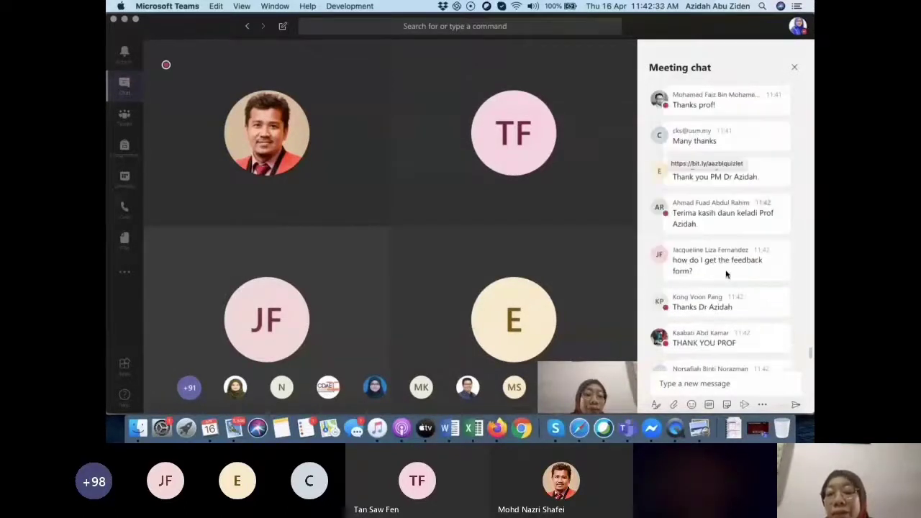
{"action": "scroll", "coordinate": [729, 259], "scroll_direction": "down", "scroll_amount": 4}
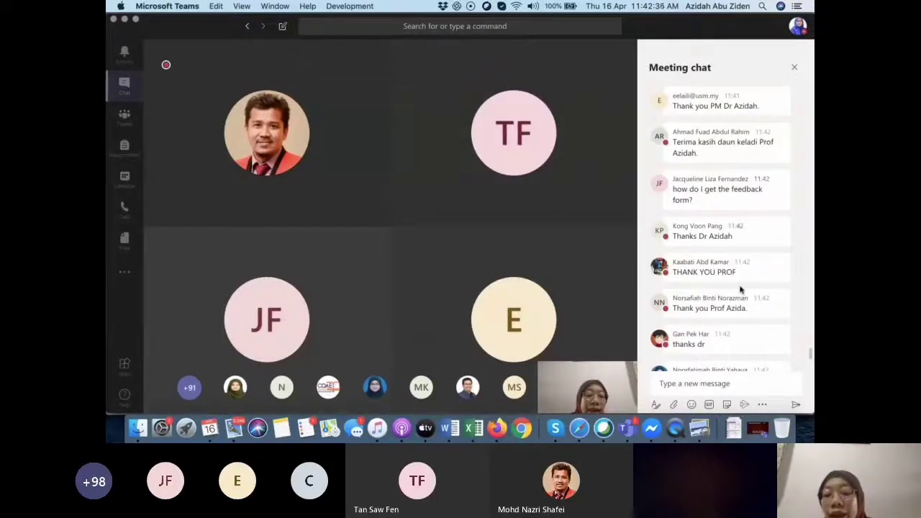
{"action": "scroll", "coordinate": [740, 288], "scroll_direction": "down", "scroll_amount": 2}
{"action": "scroll", "coordinate": [742, 313], "scroll_direction": "down", "scroll_amount": 4}
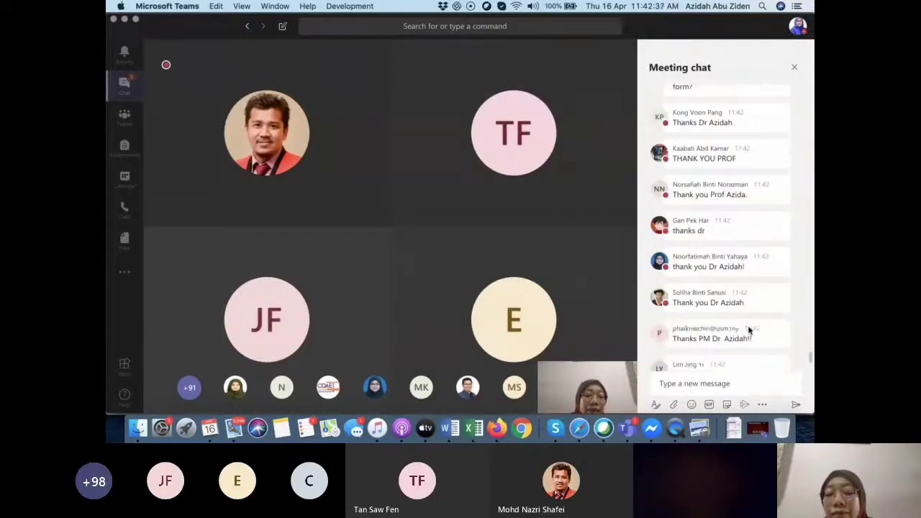
{"action": "scroll", "coordinate": [745, 334], "scroll_direction": "down", "scroll_amount": 2}
{"action": "scroll", "coordinate": [742, 338], "scroll_direction": "down", "scroll_amount": 7}
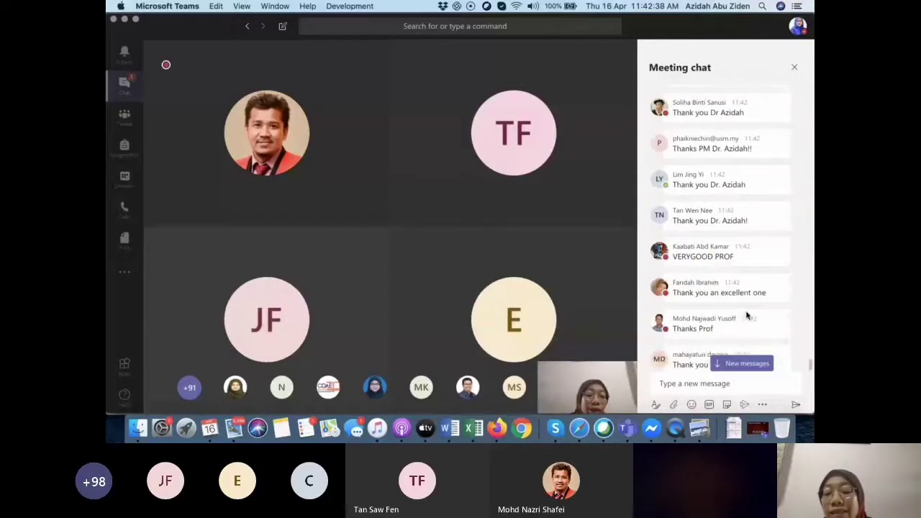
{"action": "scroll", "coordinate": [762, 320], "scroll_direction": "down", "scroll_amount": 2}
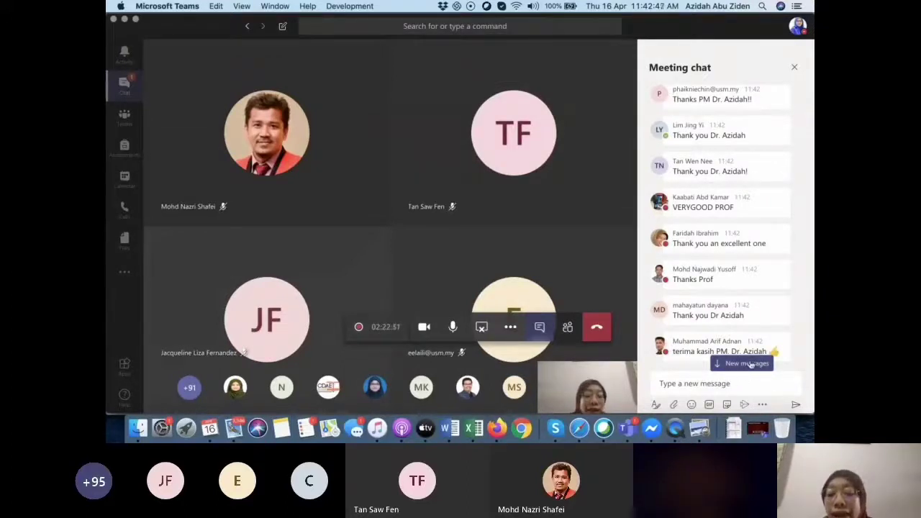
{"action": "scroll", "coordinate": [750, 364], "scroll_direction": "down", "scroll_amount": 2}
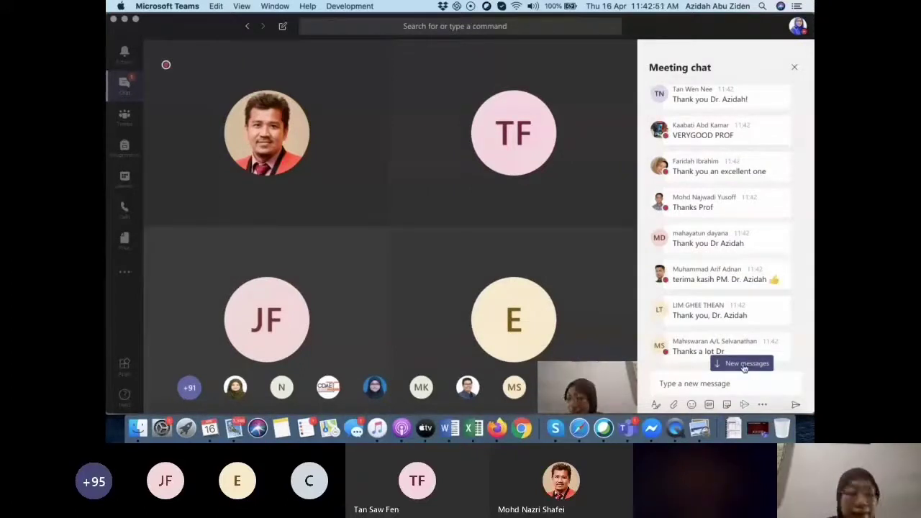
{"action": "scroll", "coordinate": [741, 360], "scroll_direction": "down", "scroll_amount": 3}
{"action": "mouse_move", "coordinate": [607, 191]}
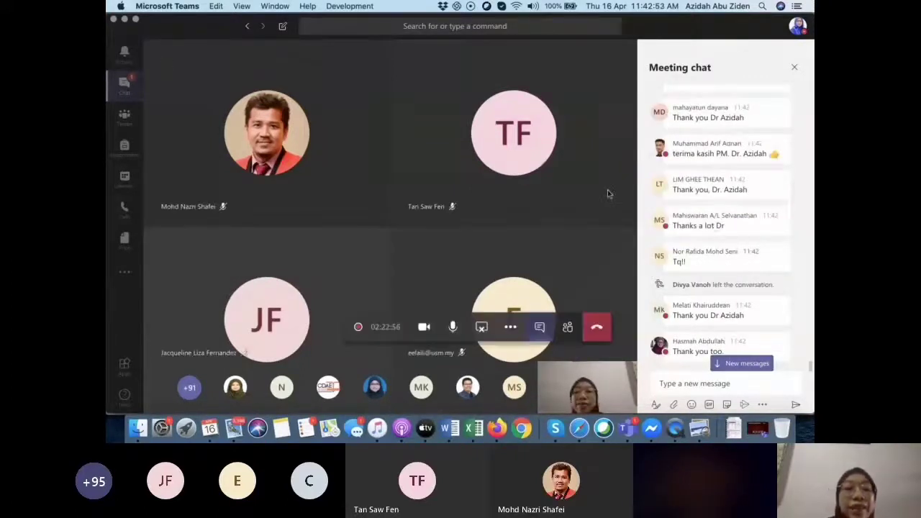